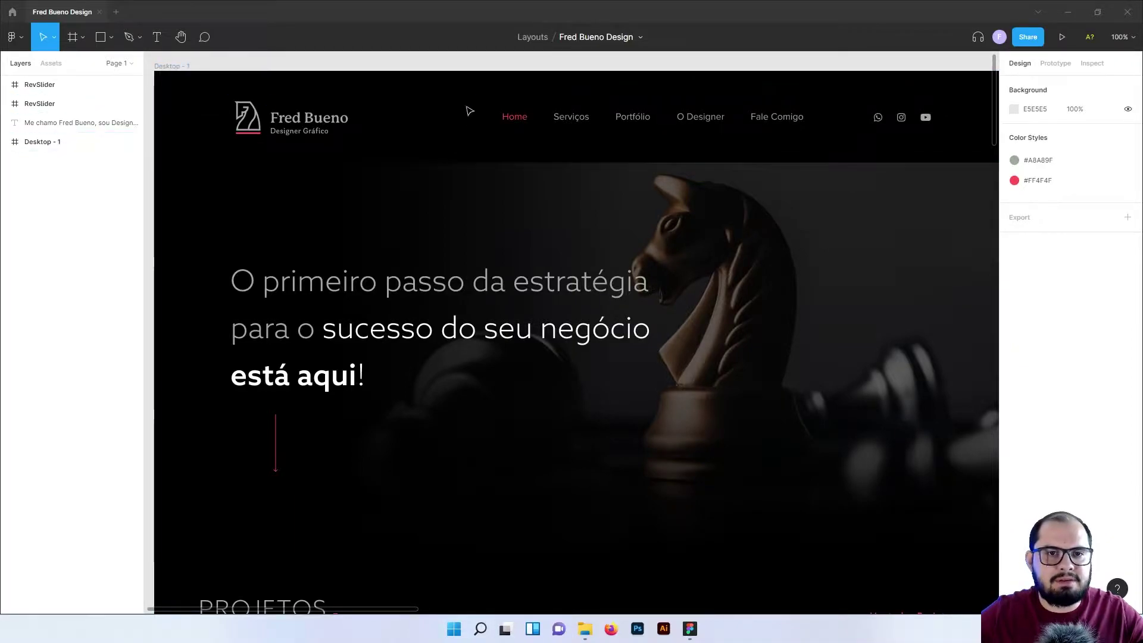
Pan the canvas from the homepage layout over to the WordPress and LOGOTIPOS slider banners.
left_click_drag(575, 266, 553, 259)
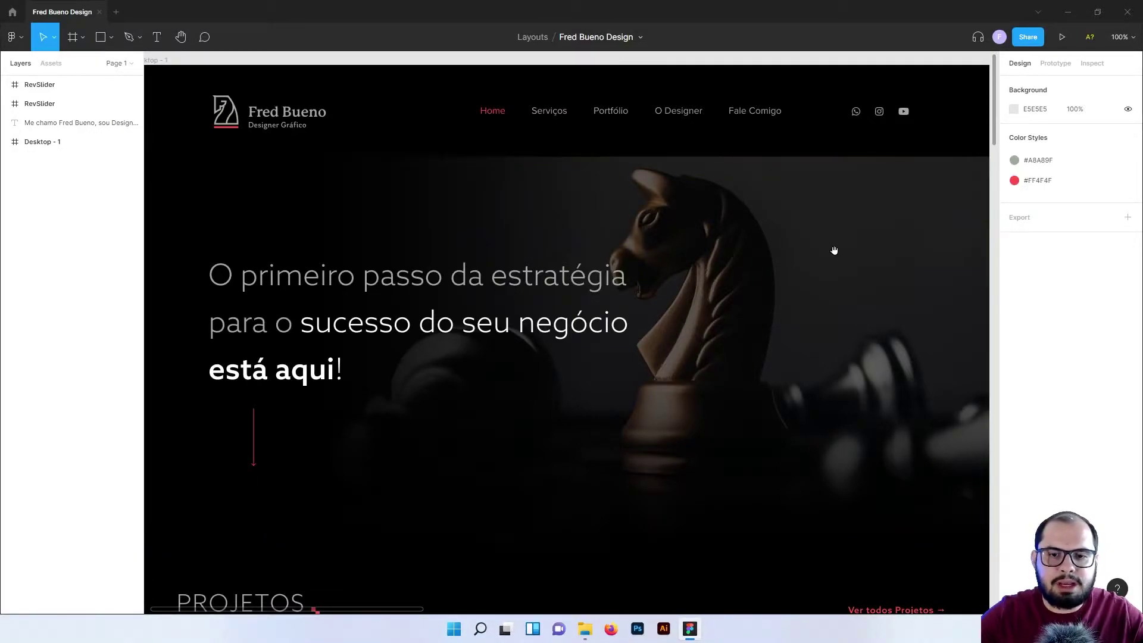
left_click_drag(834, 250, 444, 288)
left_click_drag(686, 316, 236, 324)
left_click_drag(772, 324, 110, 296)
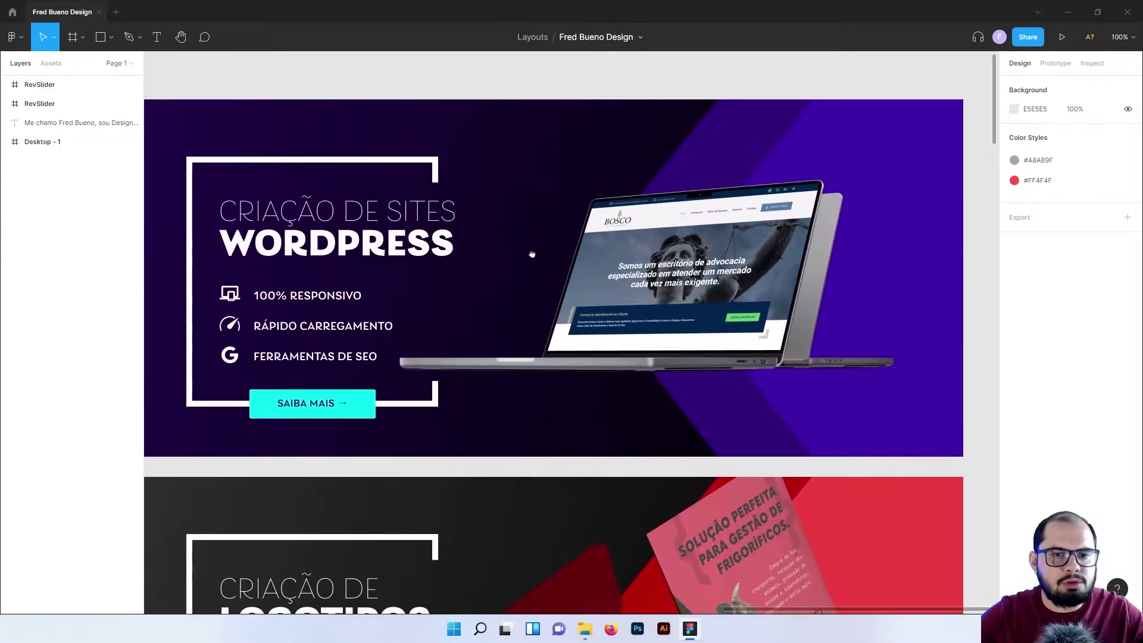
left_click_drag(530, 252, 568, 245)
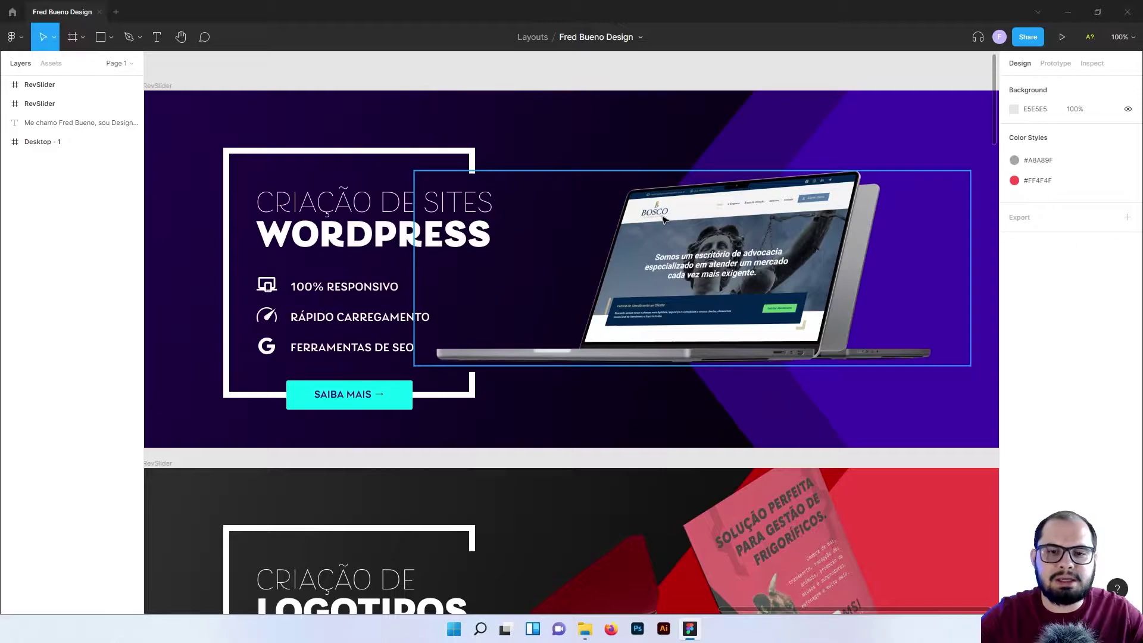
scroll(664, 219, "down", 1)
scroll(665, 219, "down", 4)
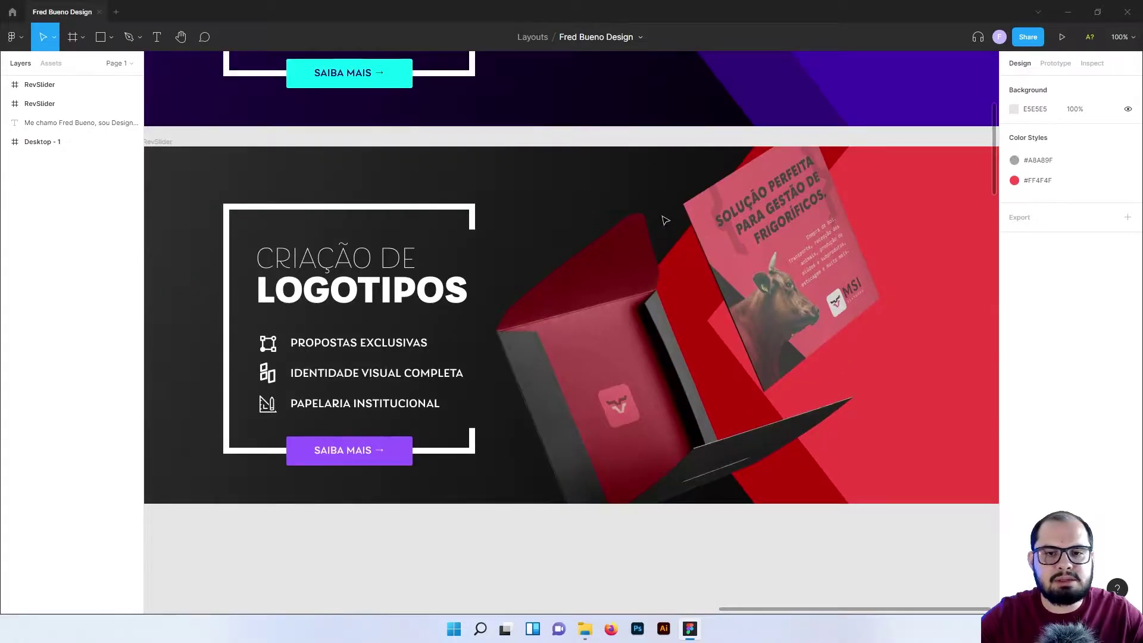
scroll(665, 220, "up", 1)
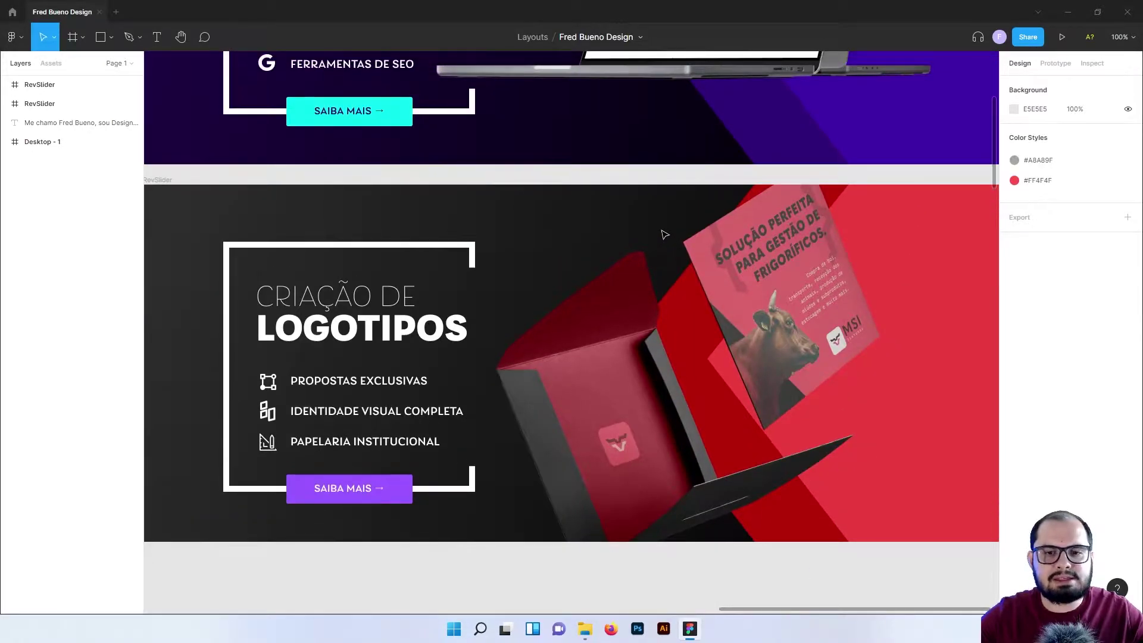
scroll(665, 235, "up", 1)
scroll(665, 235, "up", 1)
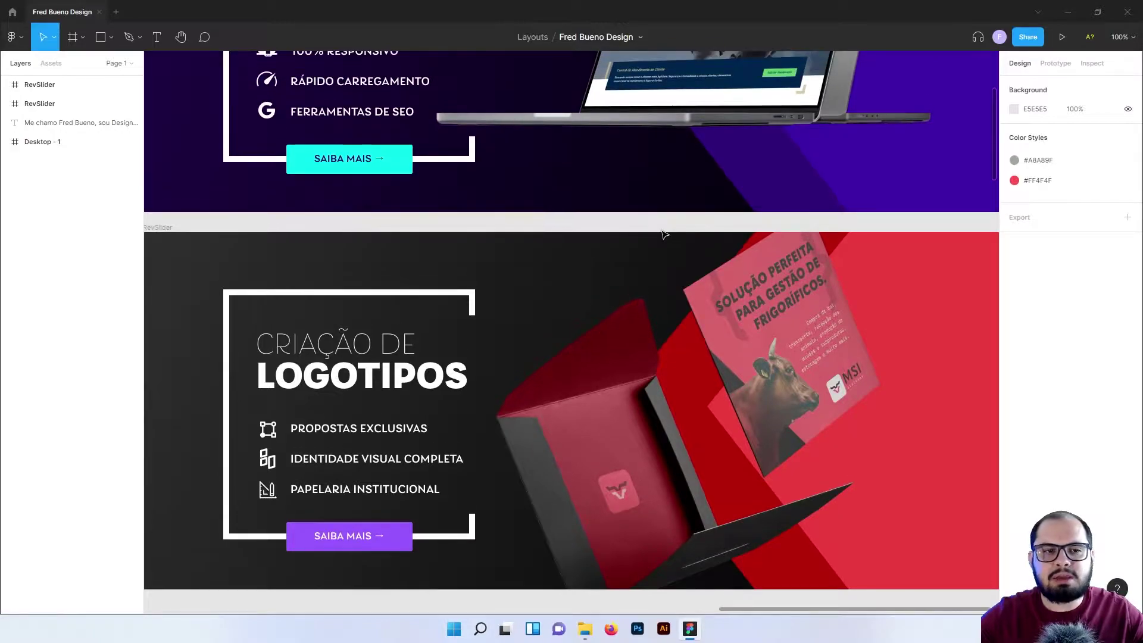
scroll(665, 234, "up", 1)
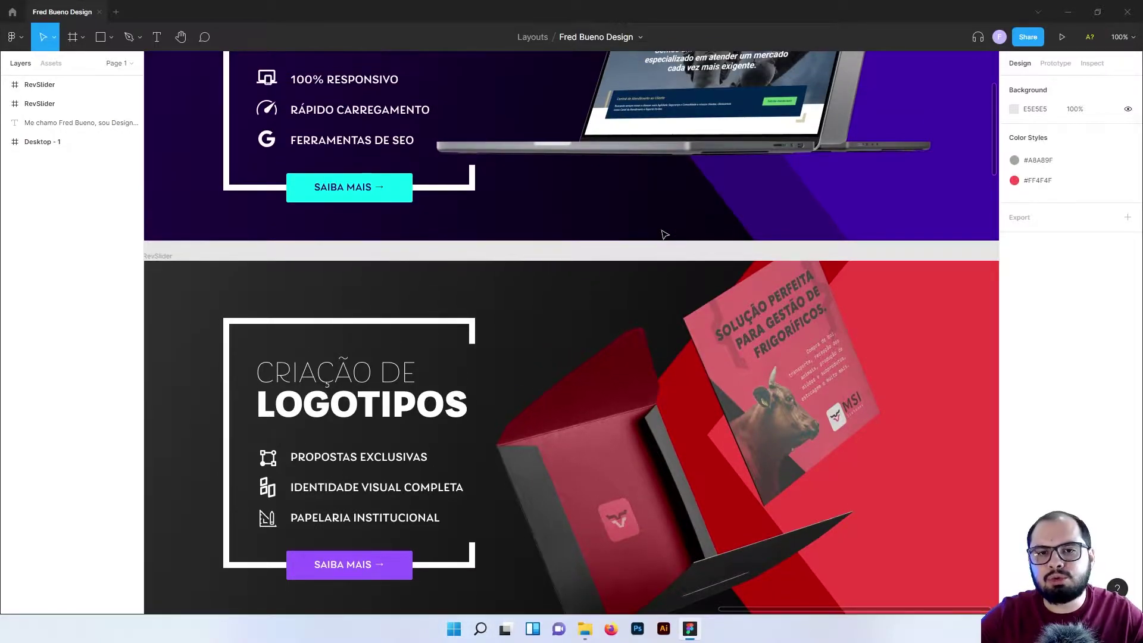
scroll(665, 234, "up", 1)
scroll(665, 234, "up", 1)
scroll(665, 235, "up", 1)
scroll(665, 235, "up", 3)
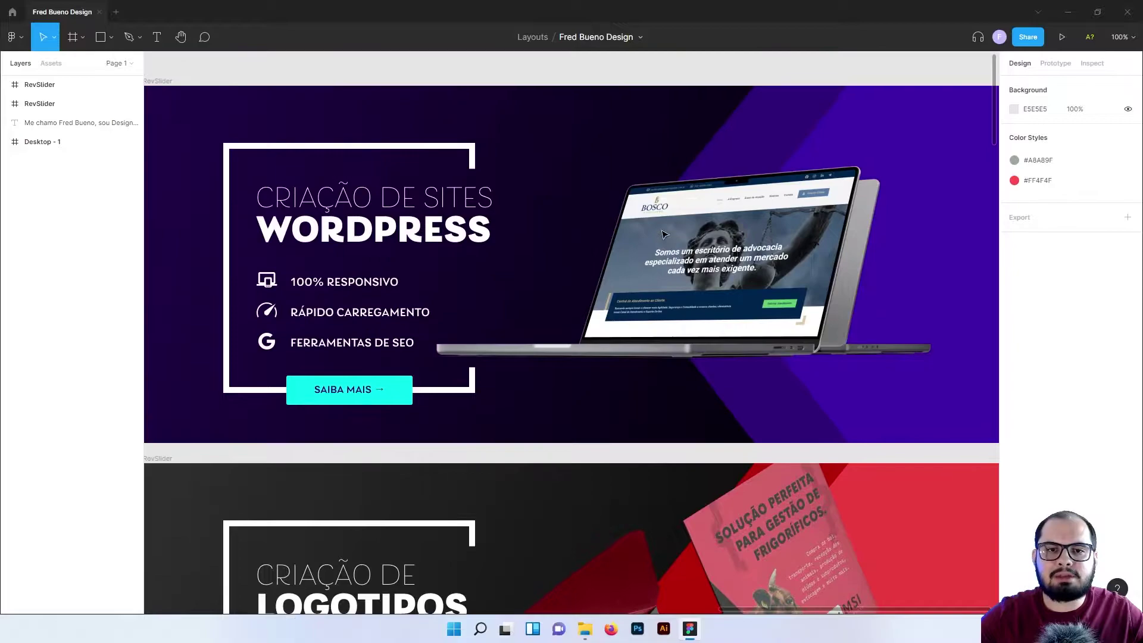
scroll(665, 234, "down", 1)
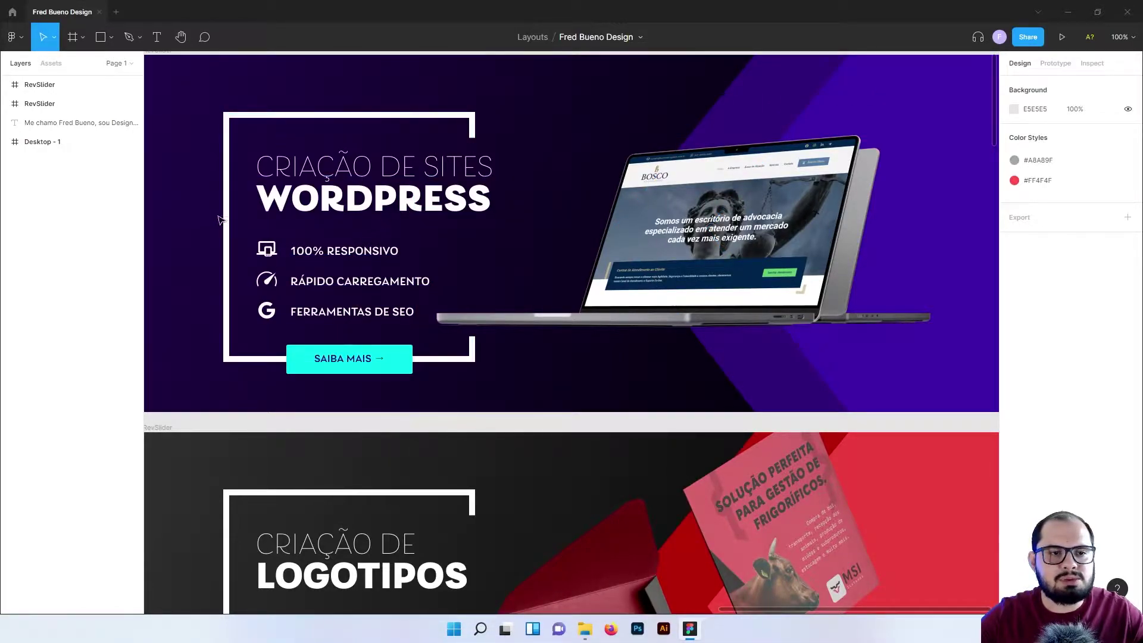
Scroll back up to the top banner, then pan left to empty canvas right of the sliders.
scroll(367, 350, "down", 1)
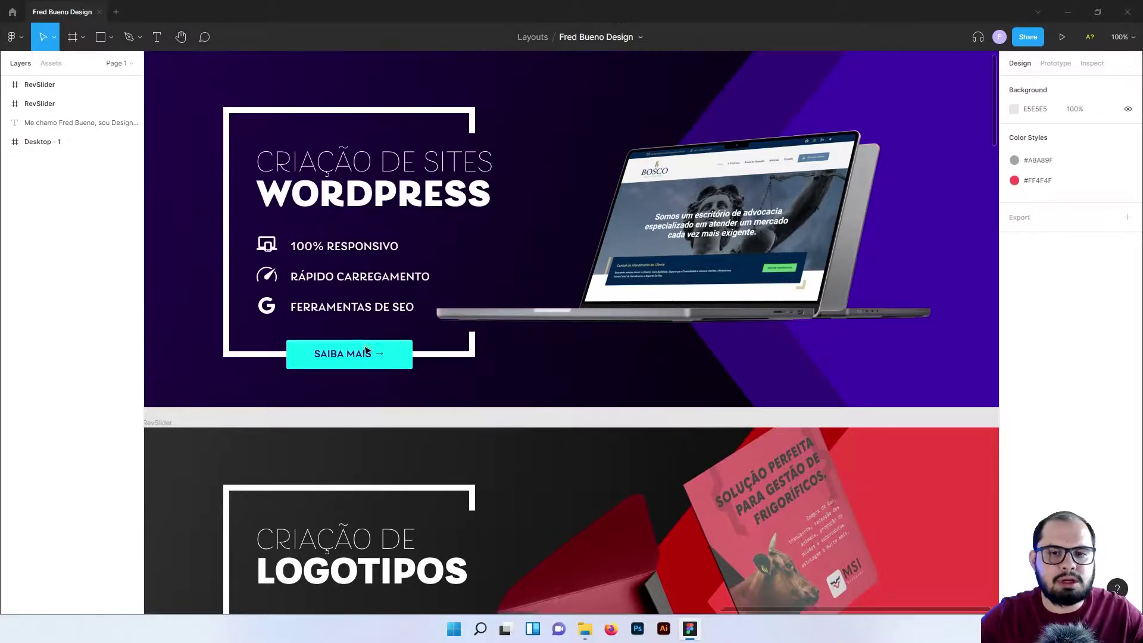
scroll(659, 258, "down", 1)
scroll(659, 258, "down", 4)
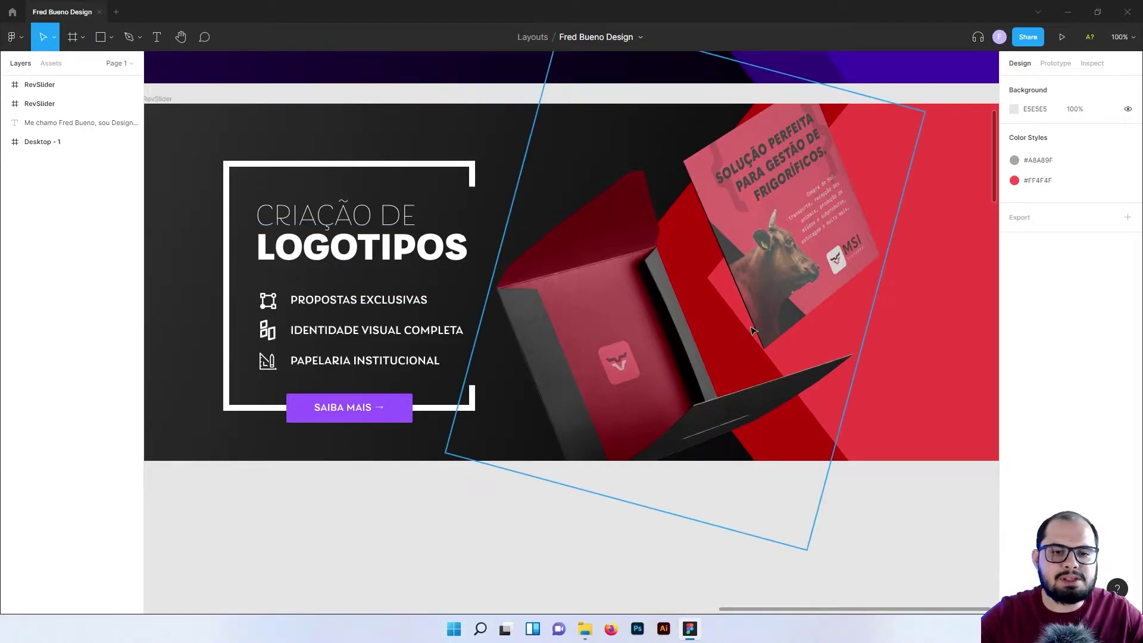
scroll(751, 331, "up", 1)
scroll(751, 330, "up", 1)
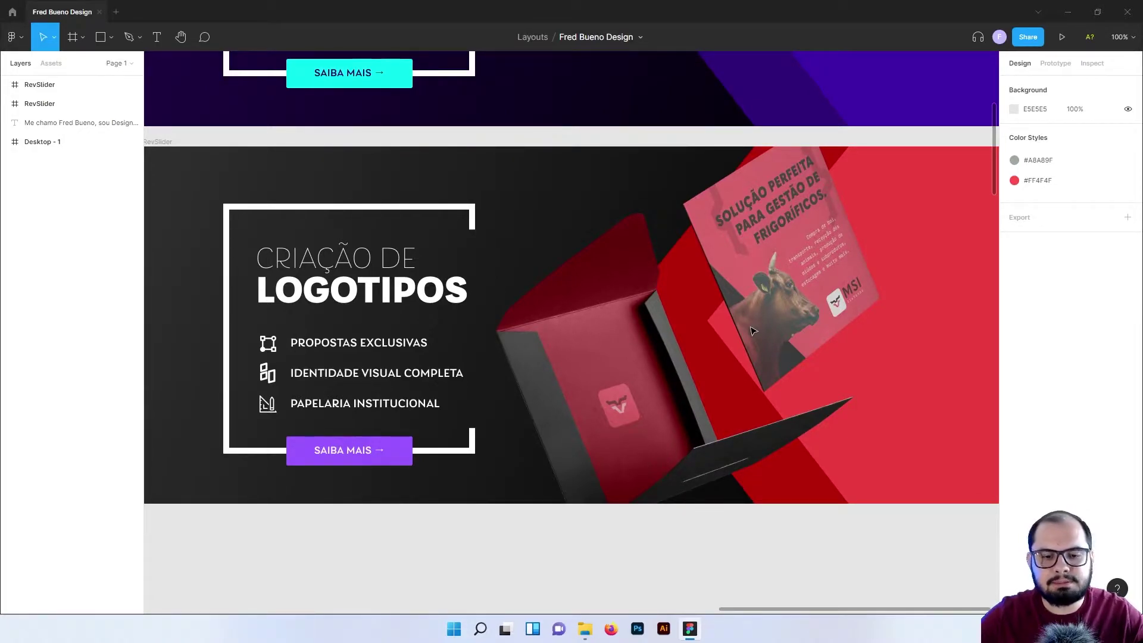
scroll(751, 331, "up", 2)
scroll(751, 331, "up", 3)
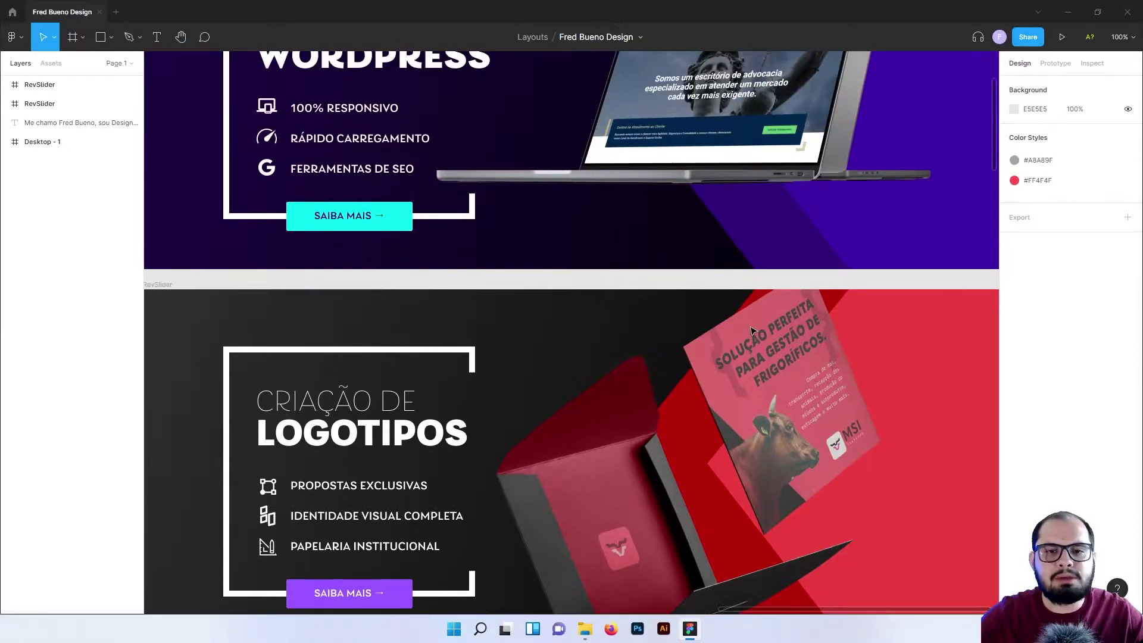
scroll(751, 331, "up", 1)
scroll(751, 331, "up", 1)
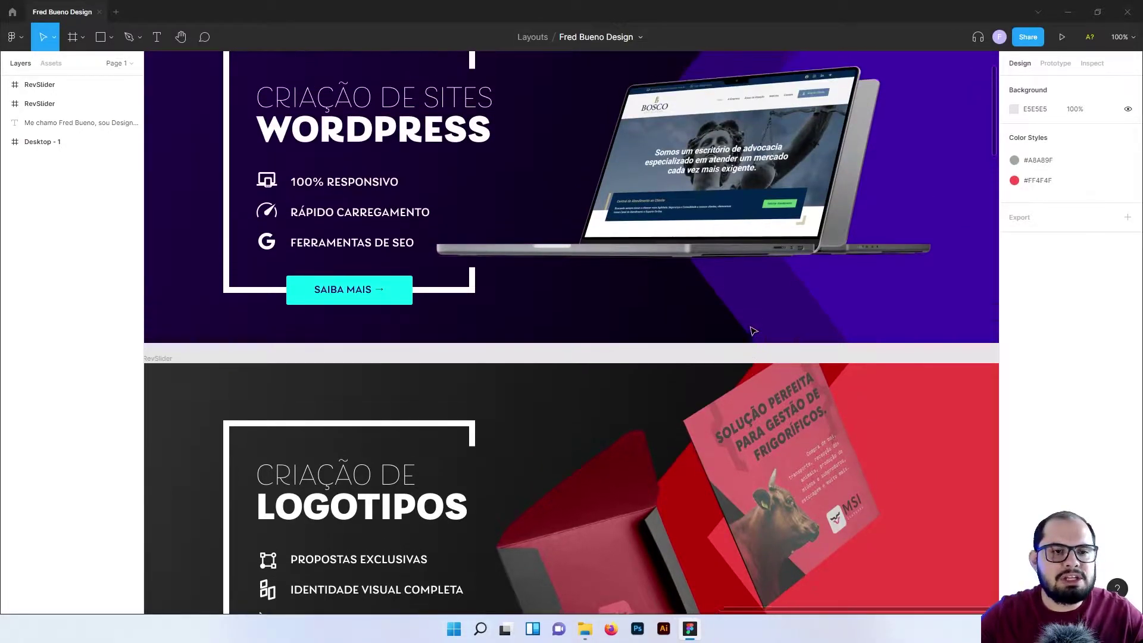
scroll(752, 331, "up", 3)
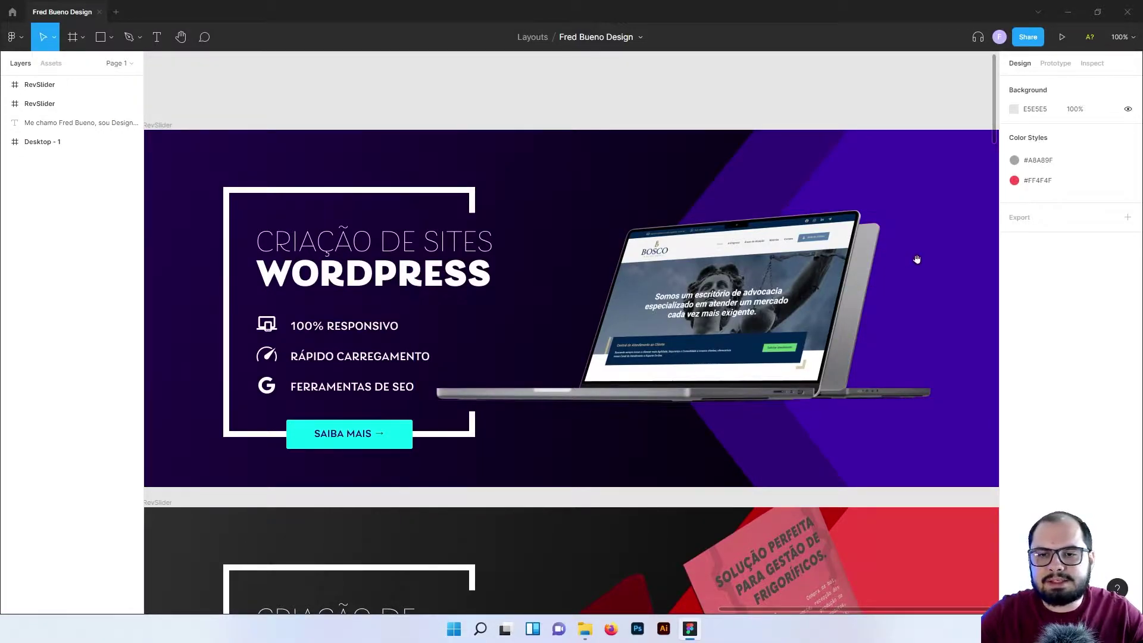
left_click_drag(919, 255, 312, 283)
mouse_move(592, 283)
left_mouse_down()
mouse_move(394, 249)
mouse_move(429, 247)
left_mouse_up()
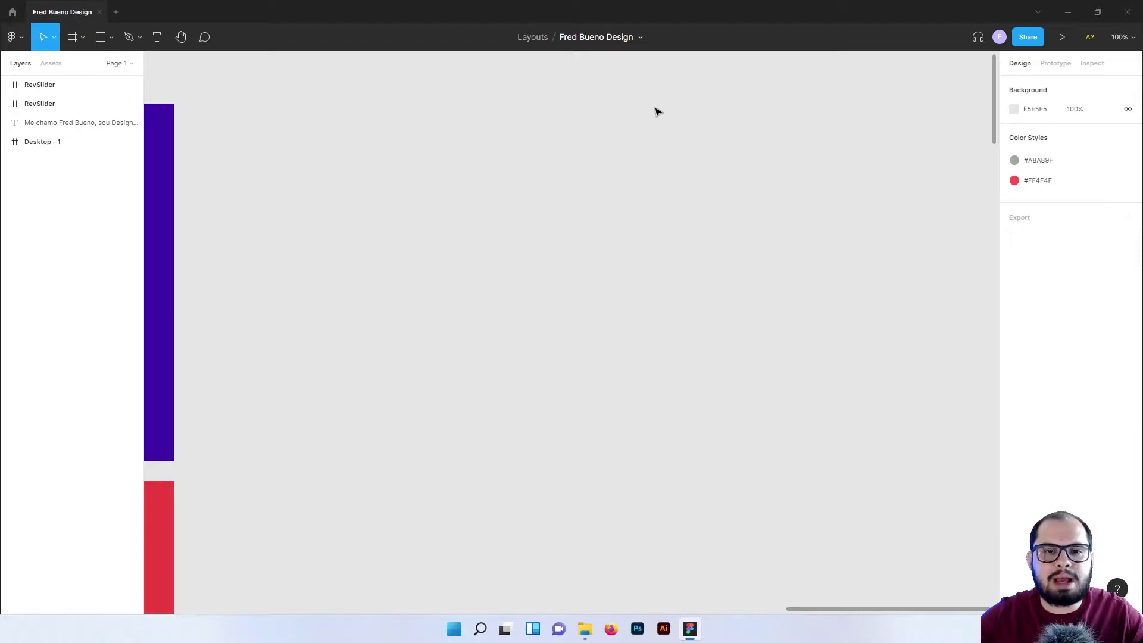
Add a Desktop 1440×1024 frame and move it beside the existing sliders.
left_click(81, 42)
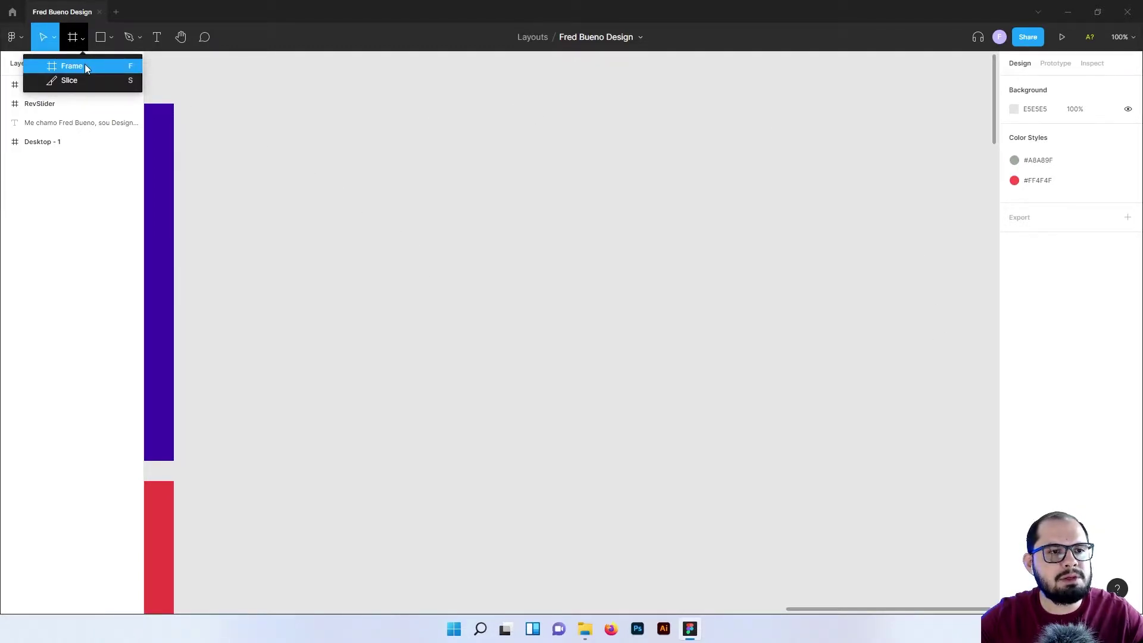
left_click(85, 68)
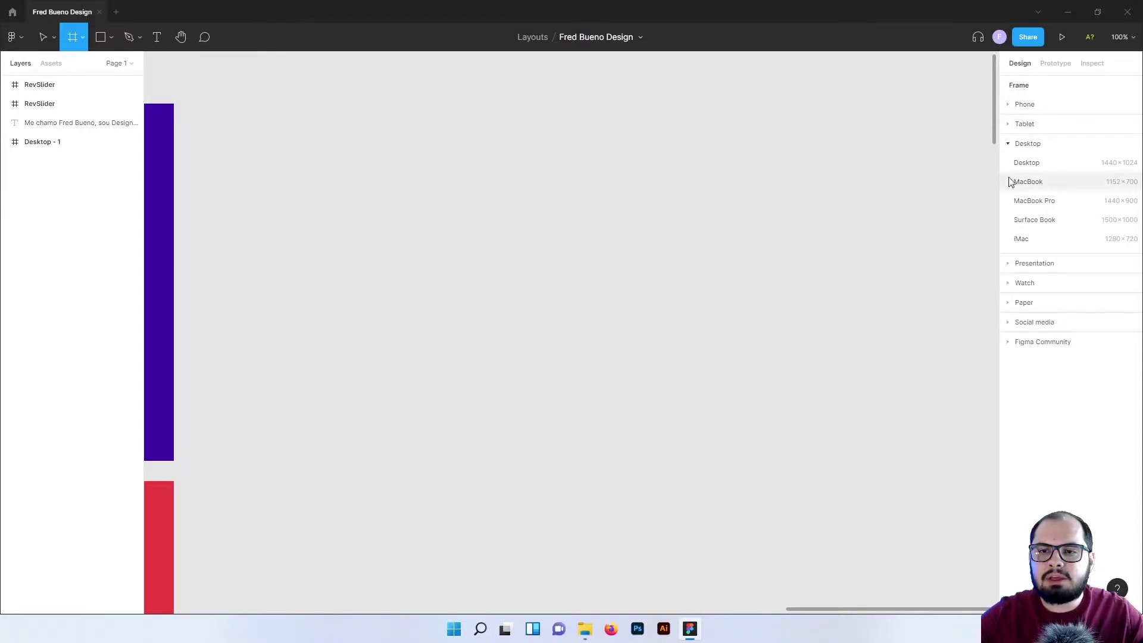
left_click(1026, 162)
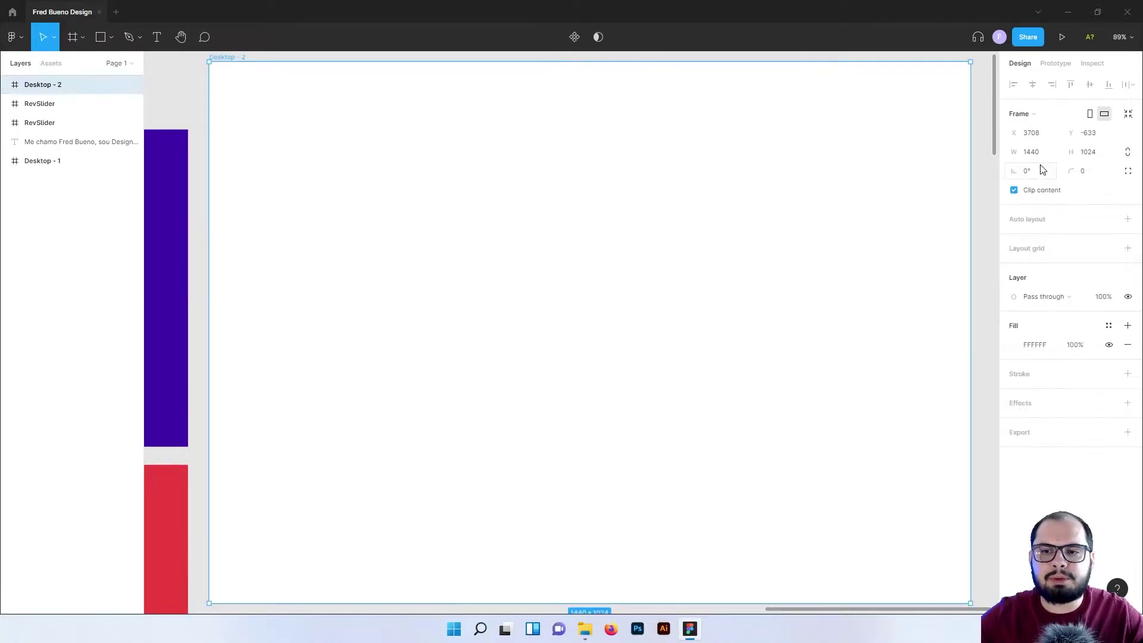
left_click_drag(229, 59, 271, 129)
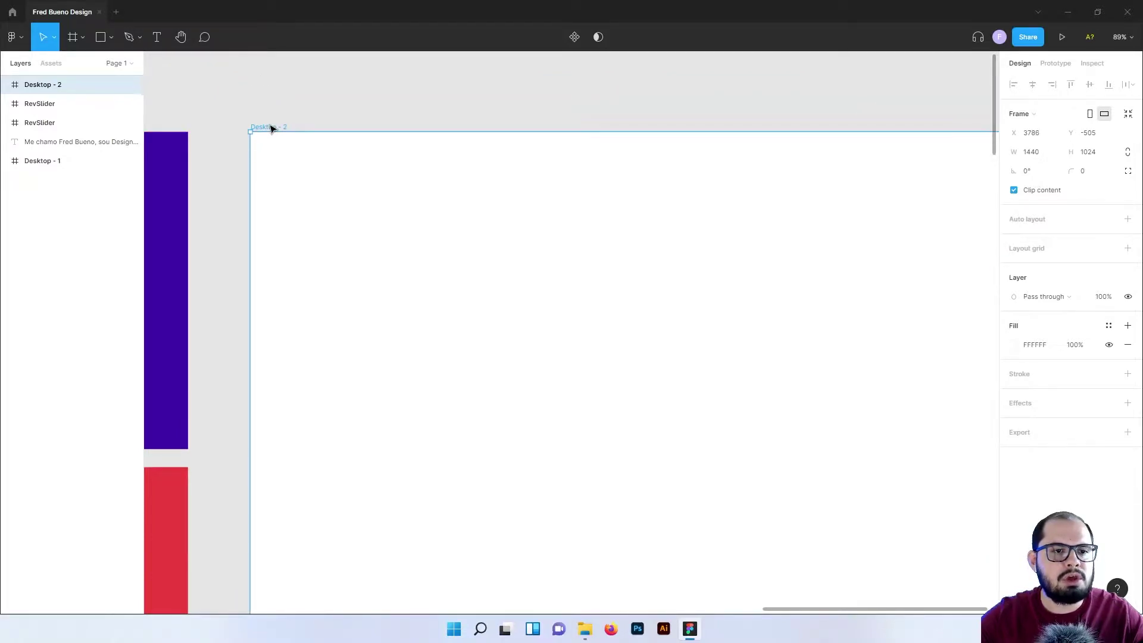
Rename the new frame to 'RevSlider 1' and set its height to 600.
double_click(271, 127)
type("Re")
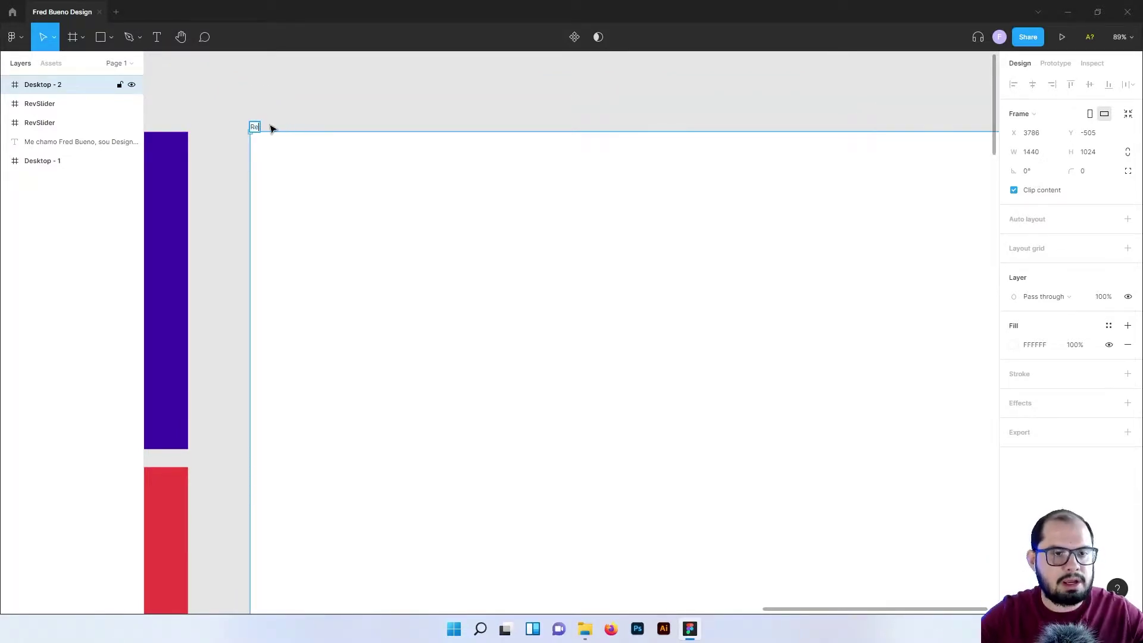
type("vSlider 1")
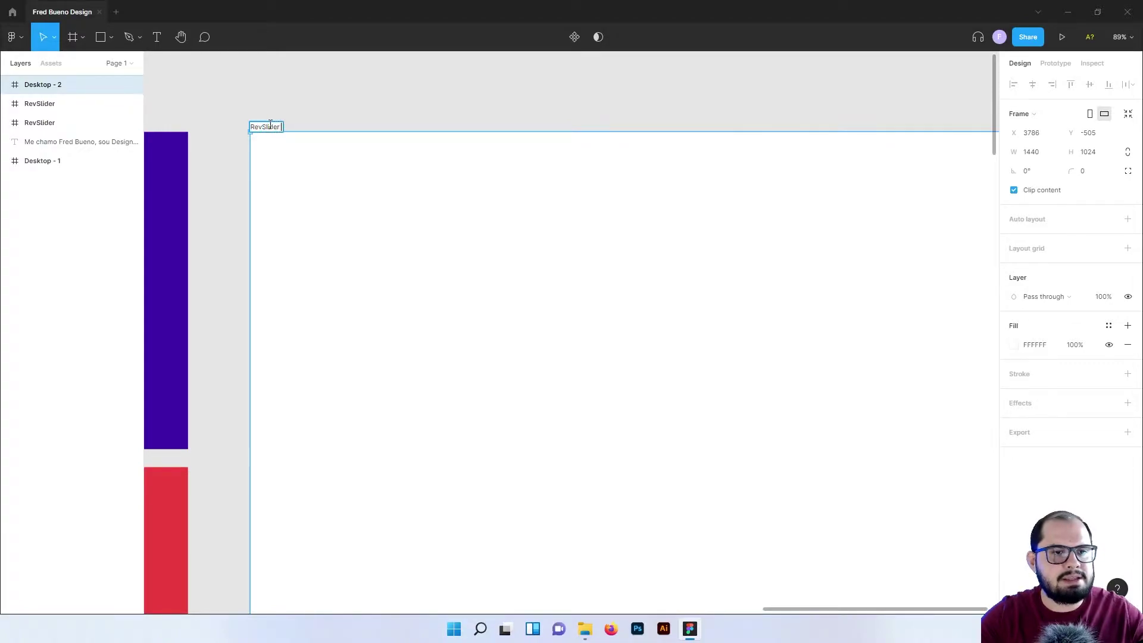
key("Return")
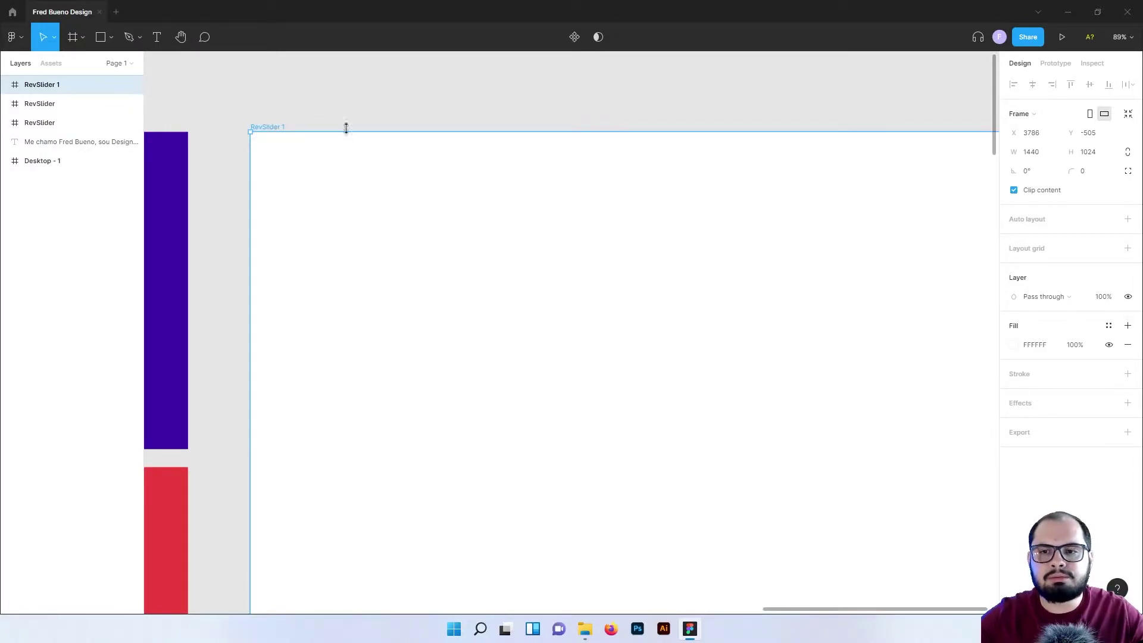
left_click(1088, 152)
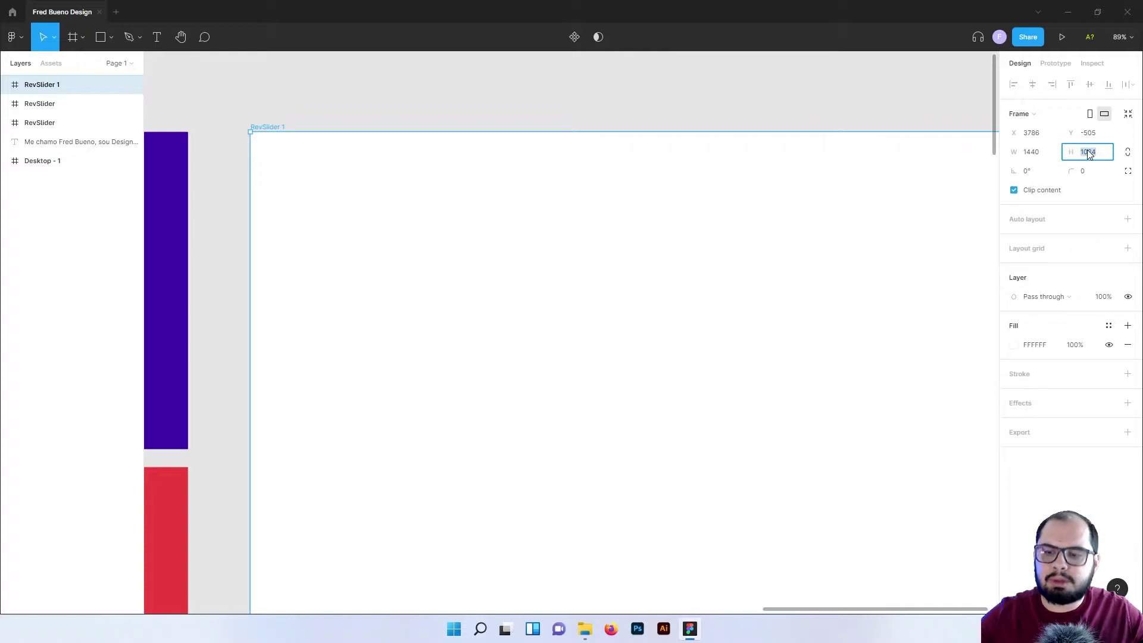
type("800")
type("600")
key("Return")
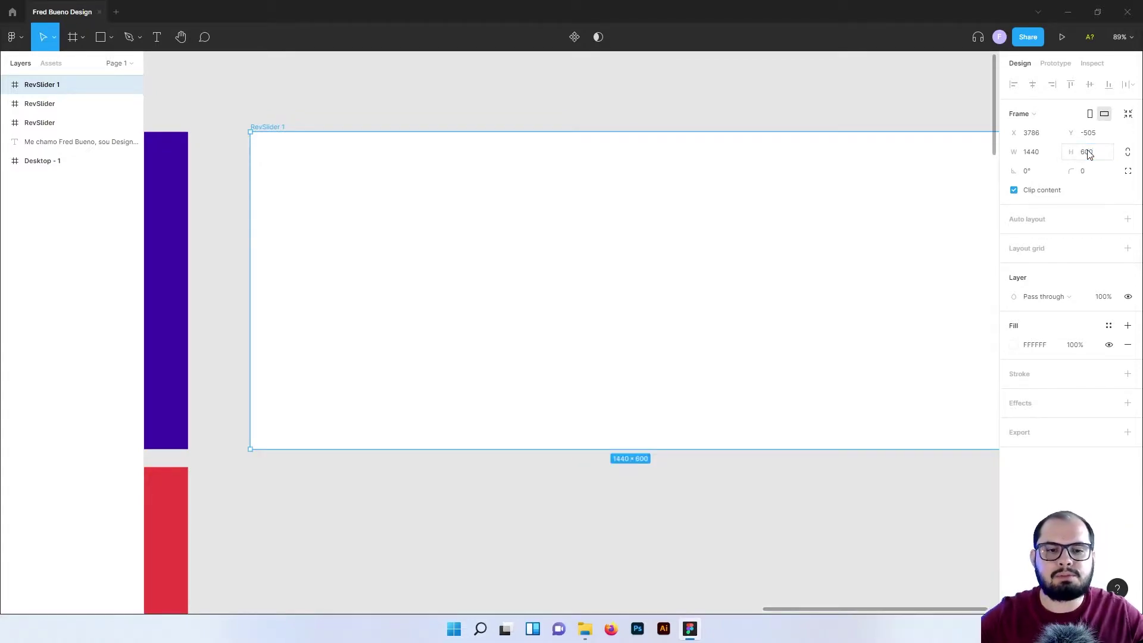
left_click(633, 123)
scroll(625, 149, "right", 2)
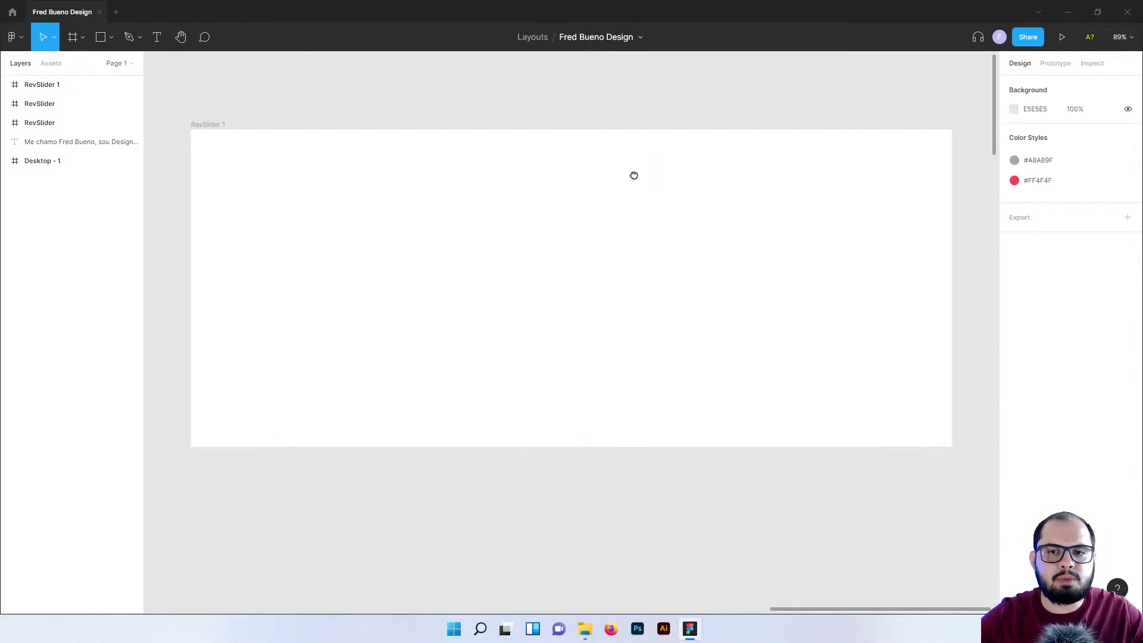
Draw a grey rectangle covering the full 1440×600 RevSlider 1 frame and centre it in view.
left_click(109, 37)
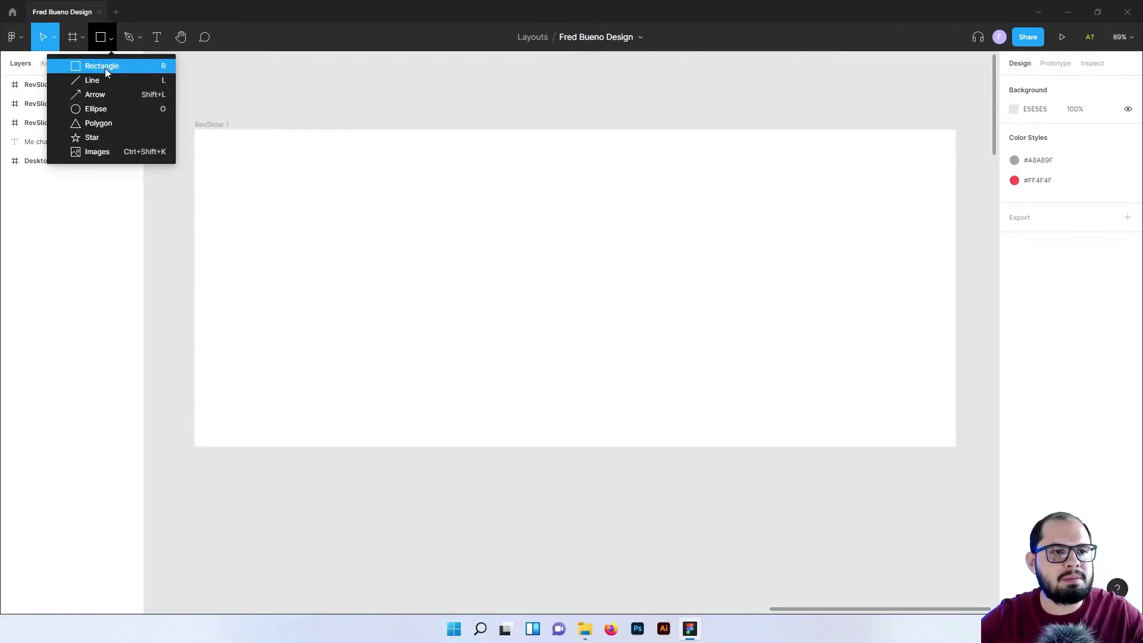
left_click(105, 68)
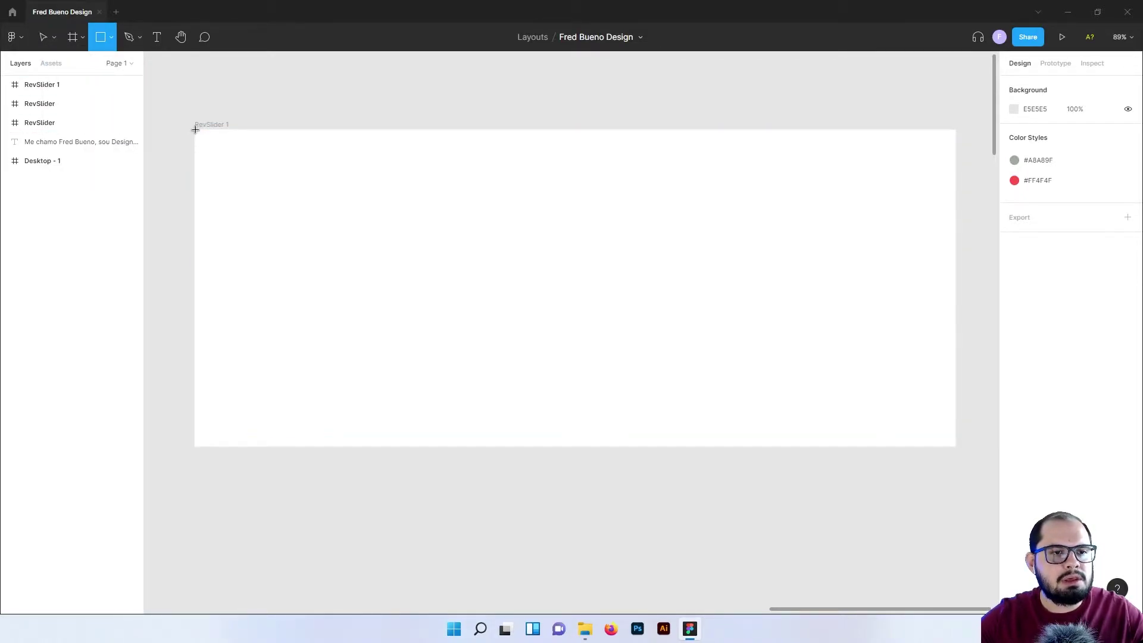
left_click_drag(195, 129, 955, 446)
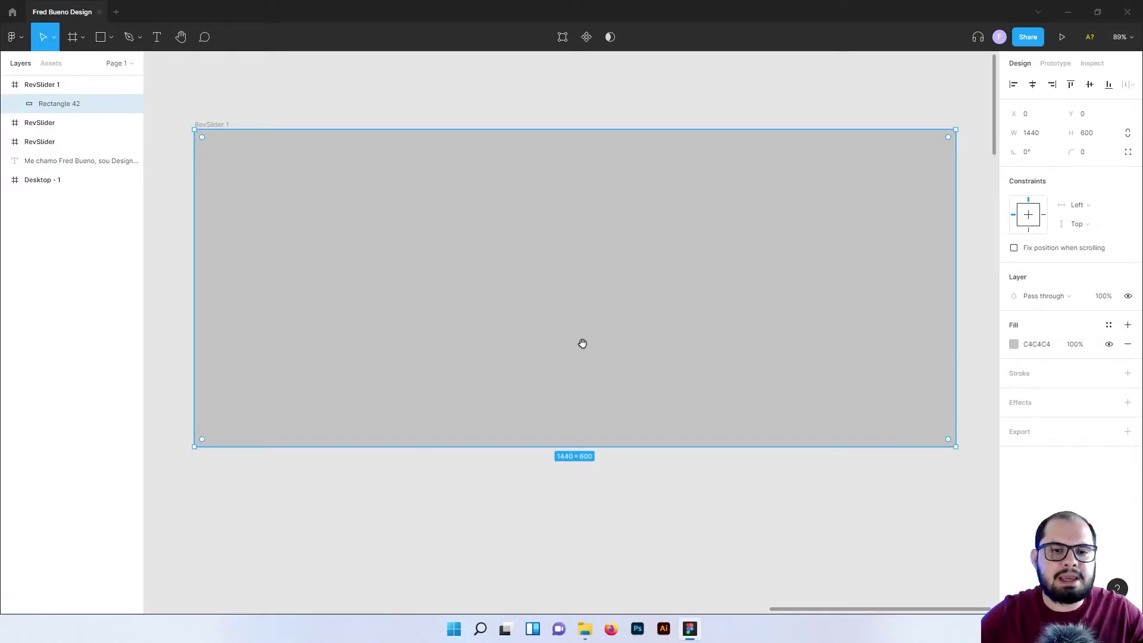
scroll(774, 351, "left", 5)
scroll(728, 351, "left", 5)
scroll(729, 351, "left", 1)
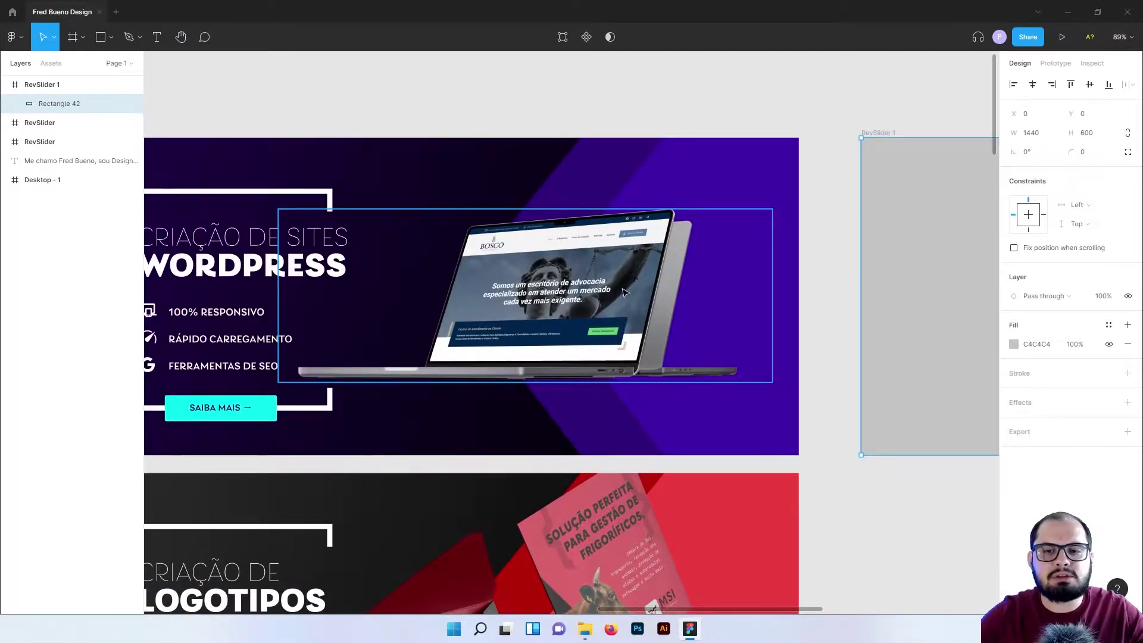
left_click_drag(872, 260, 230, 253)
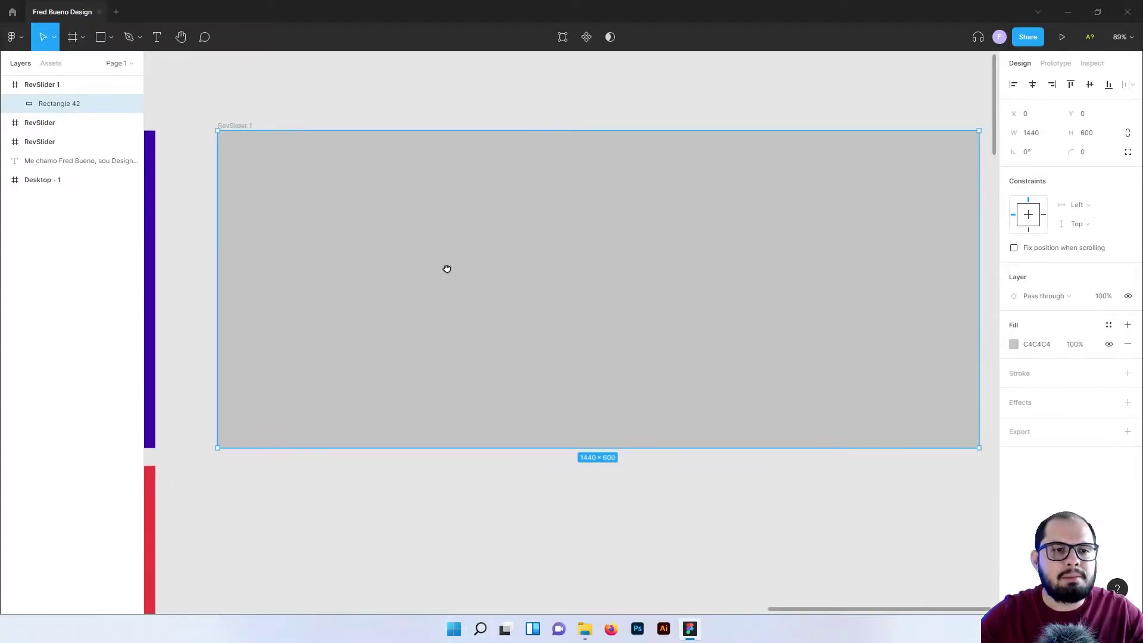
left_click_drag(446, 268, 437, 273)
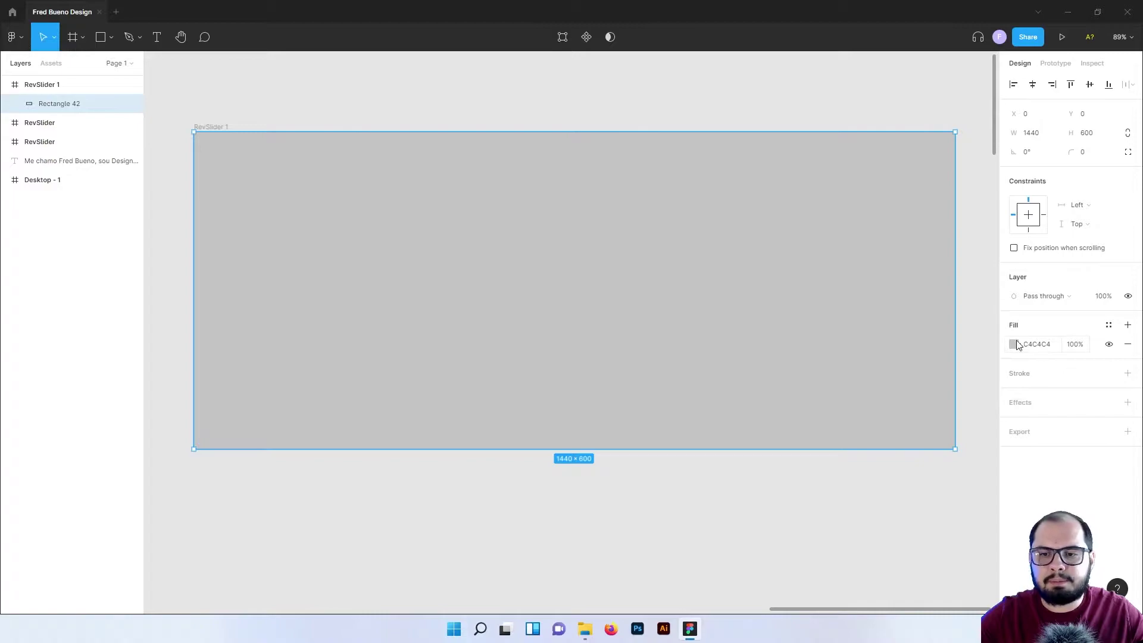
Switch the rectangle's fill to a linear gradient running horizontally across it.
left_click(1013, 344)
left_click(877, 304)
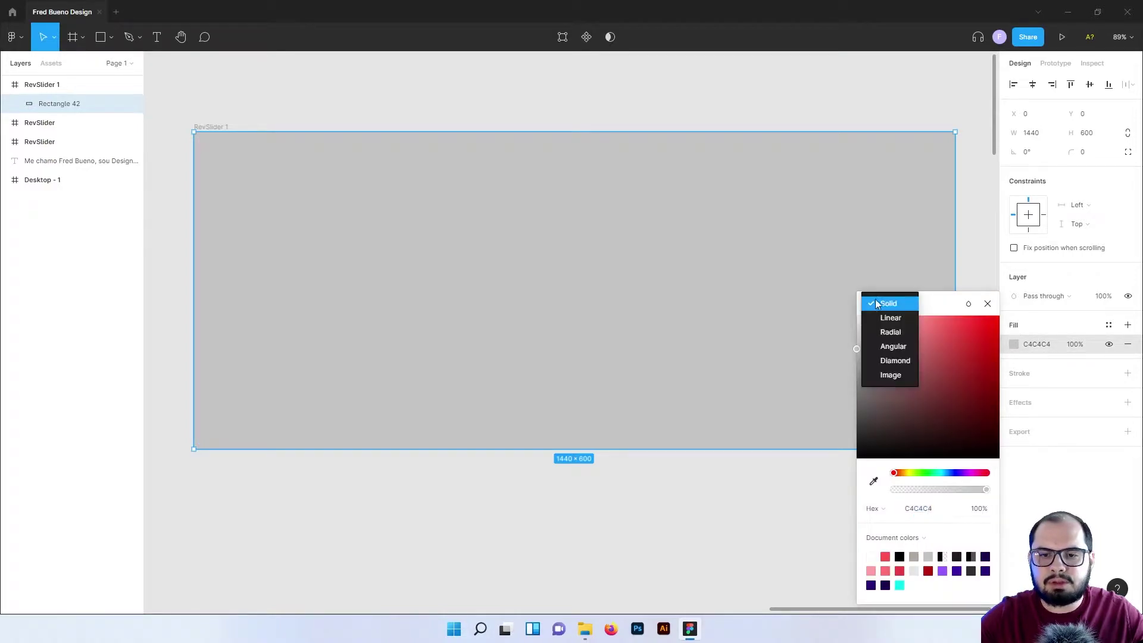
left_click(890, 321)
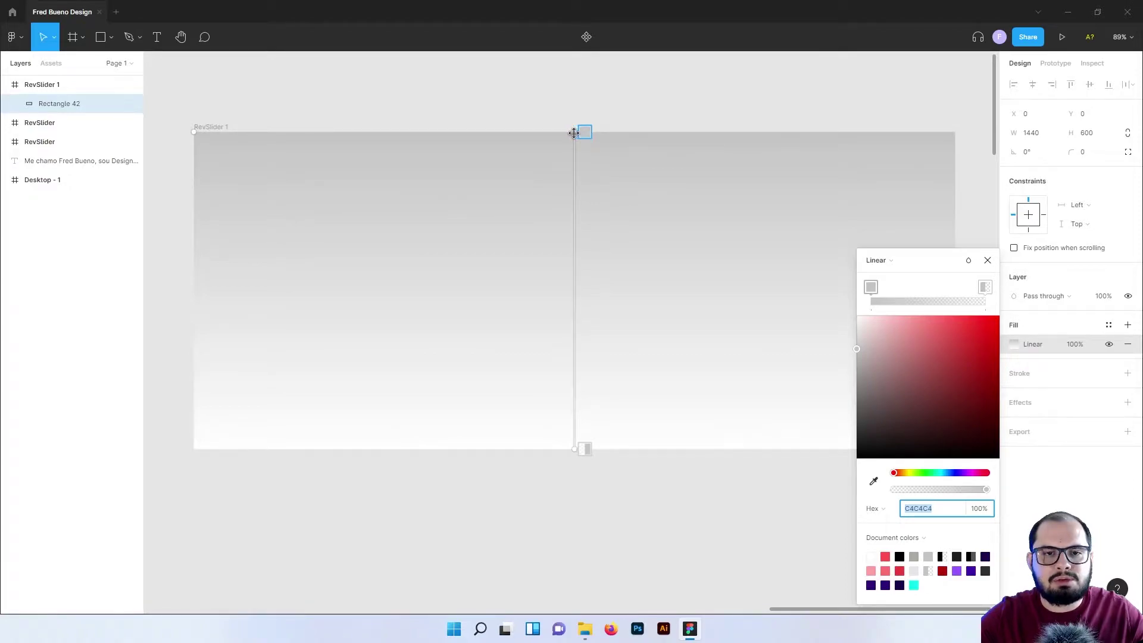
left_click_drag(574, 132, 197, 263)
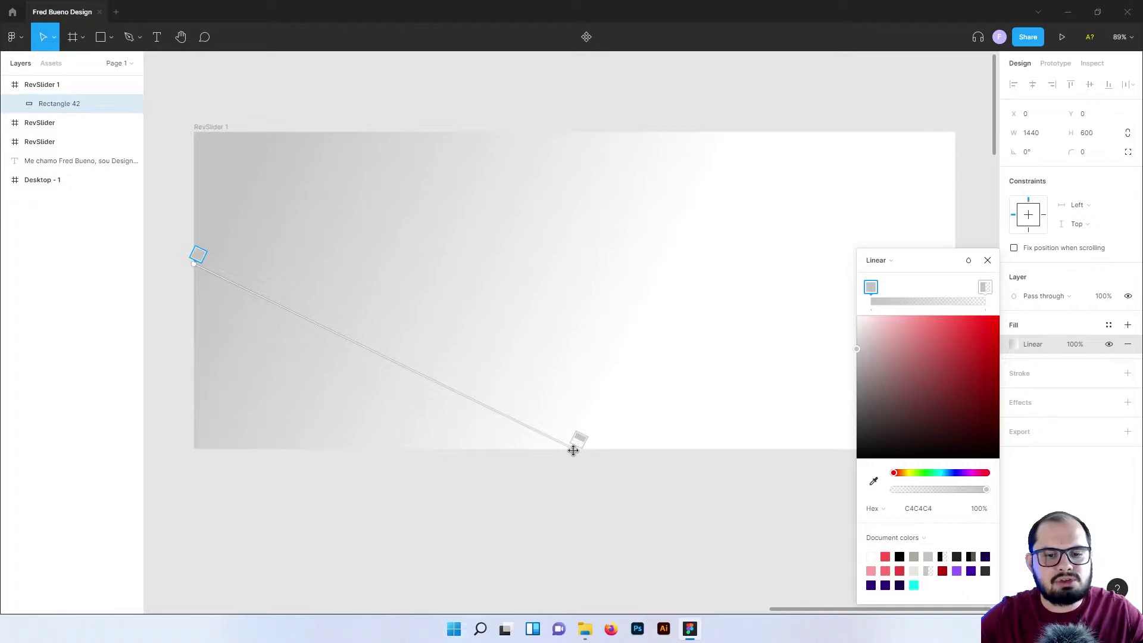
mouse_move(574, 450)
left_mouse_down()
mouse_move(744, 290)
mouse_move(752, 263)
mouse_move(800, 262)
left_mouse_up()
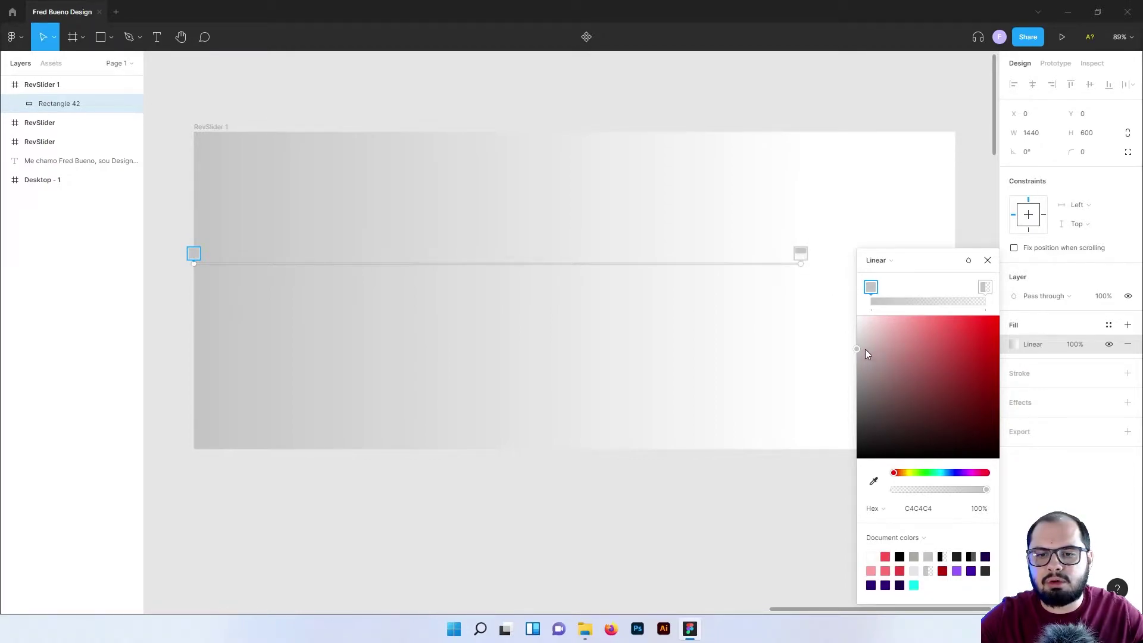
Set the gradient's right stop to black and the left stop to deep purple 1F0053.
left_click_drag(856, 349, 851, 458)
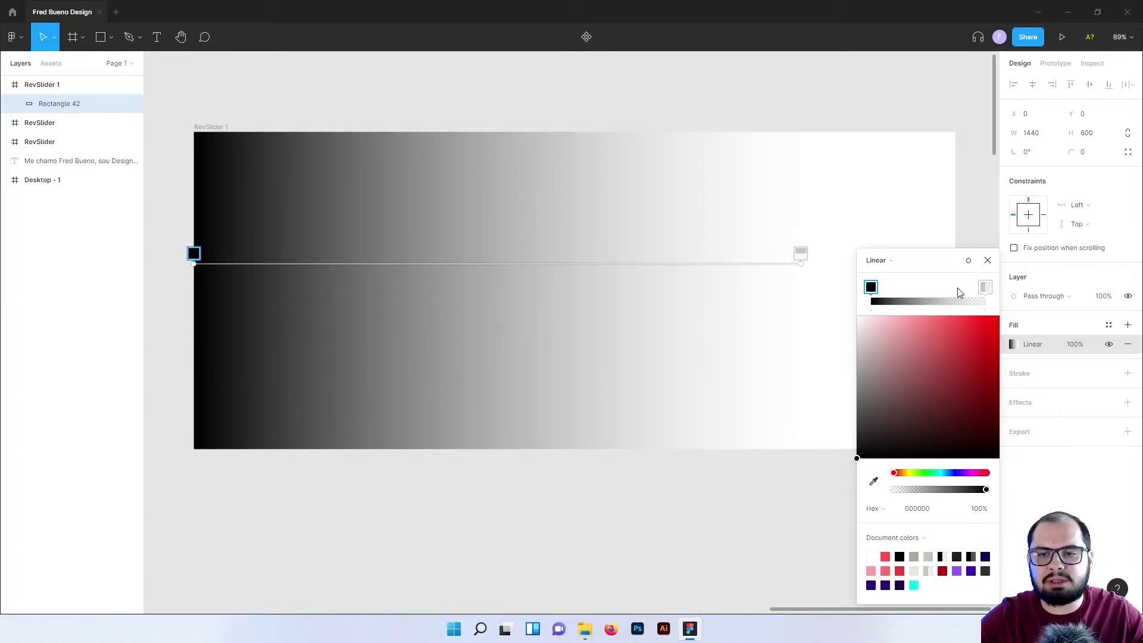
left_click(985, 287)
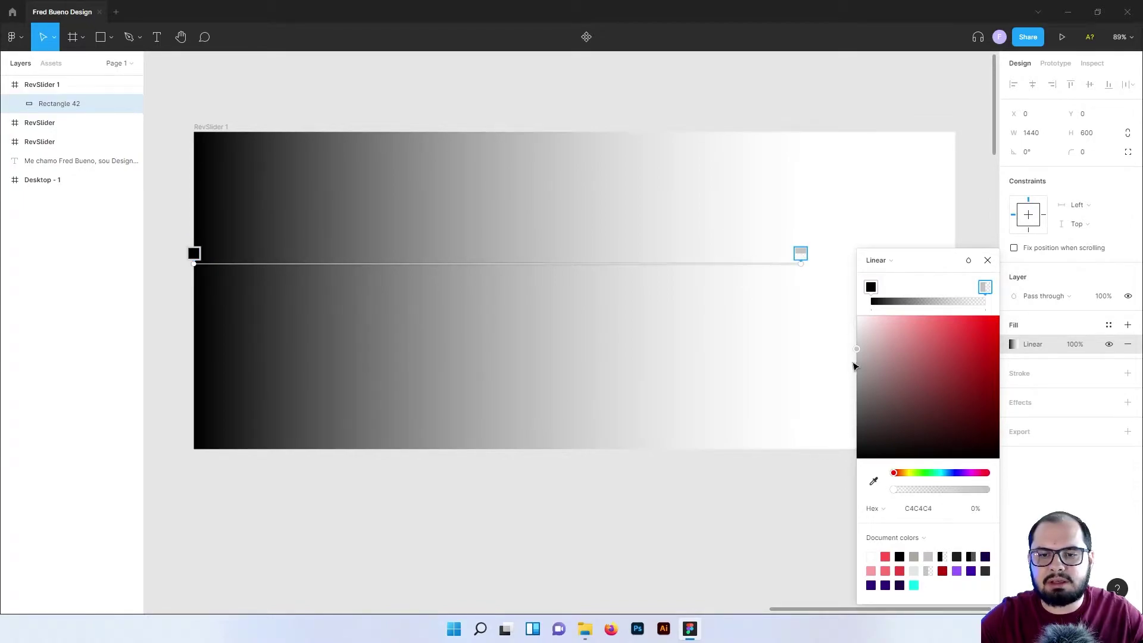
mouse_move(857, 351)
left_mouse_down()
mouse_move(856, 458)
mouse_move(997, 489)
left_mouse_up()
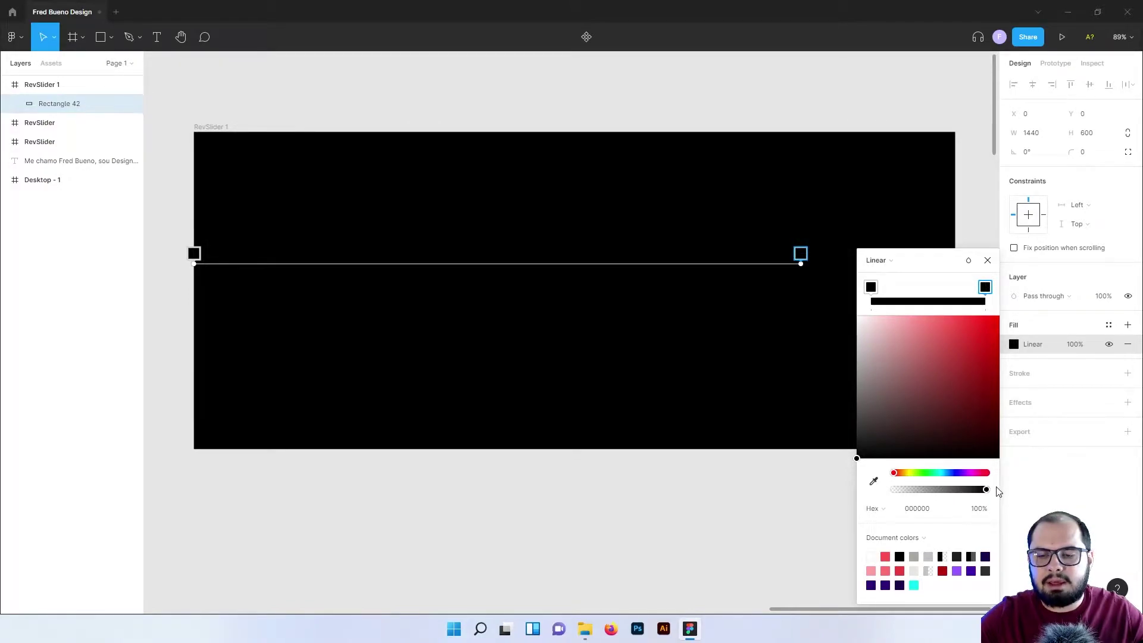
left_click(871, 288)
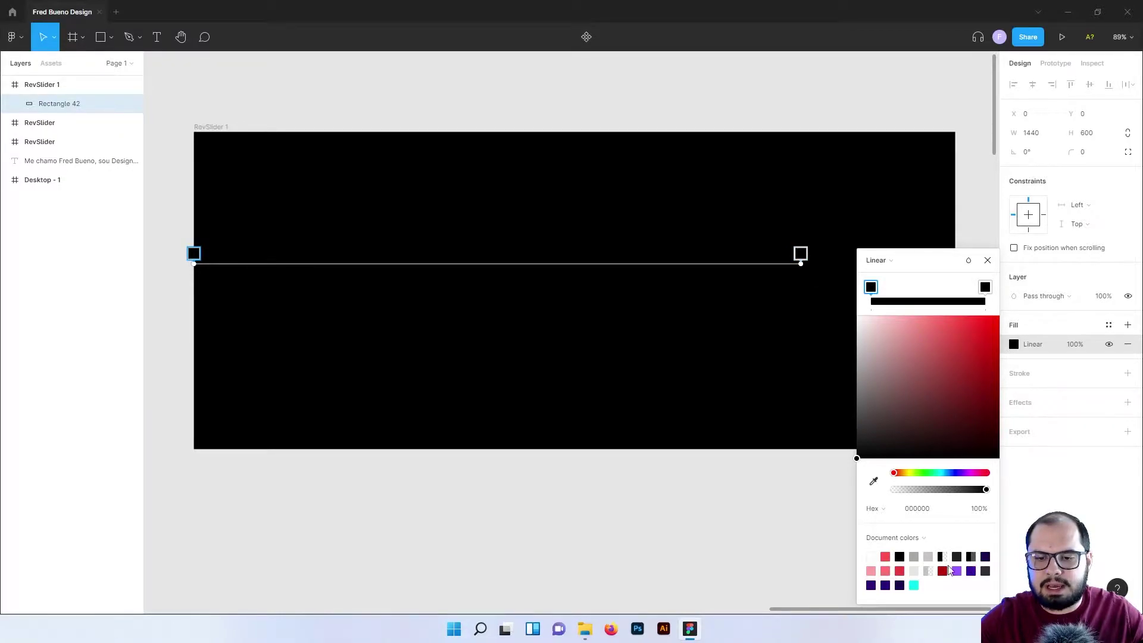
left_click(870, 586)
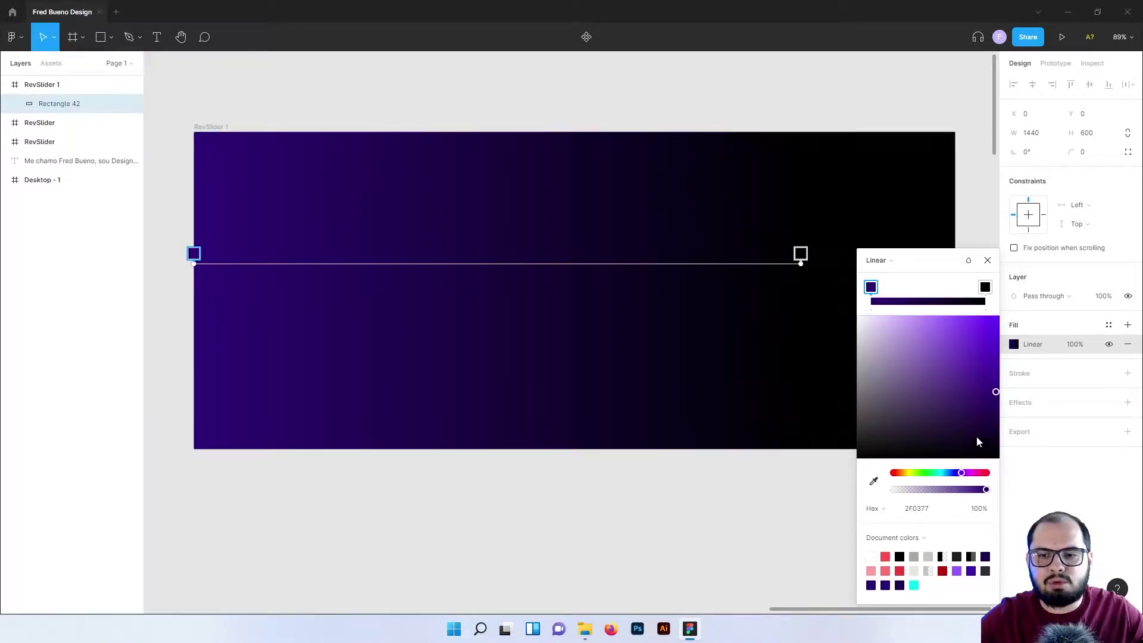
left_click_drag(996, 393, 1004, 421)
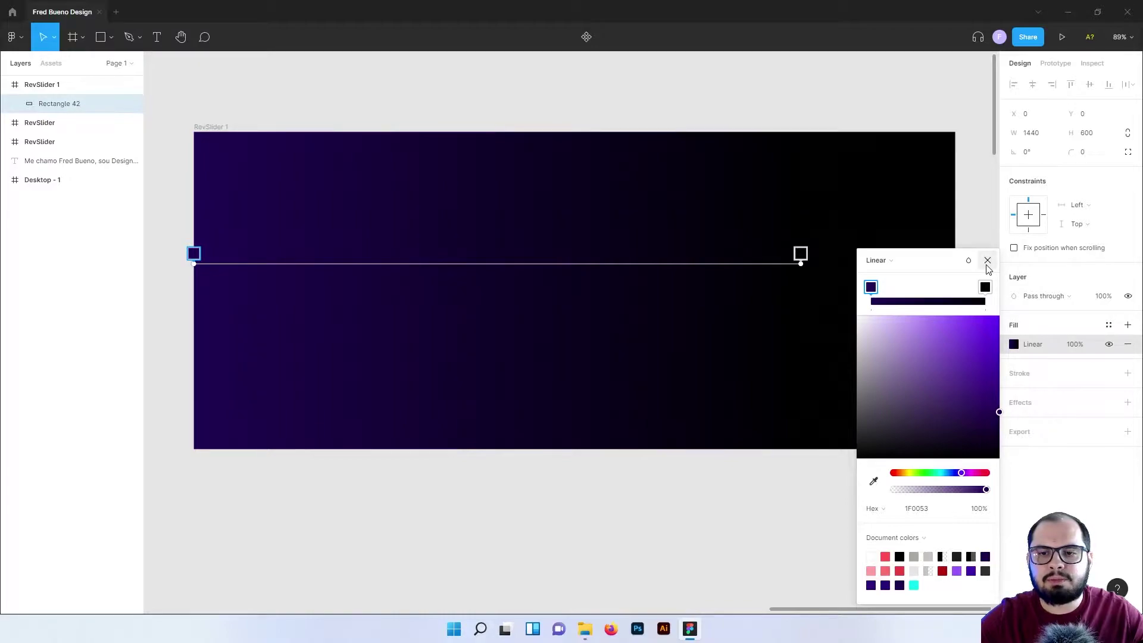
left_click(987, 260)
left_click(985, 267)
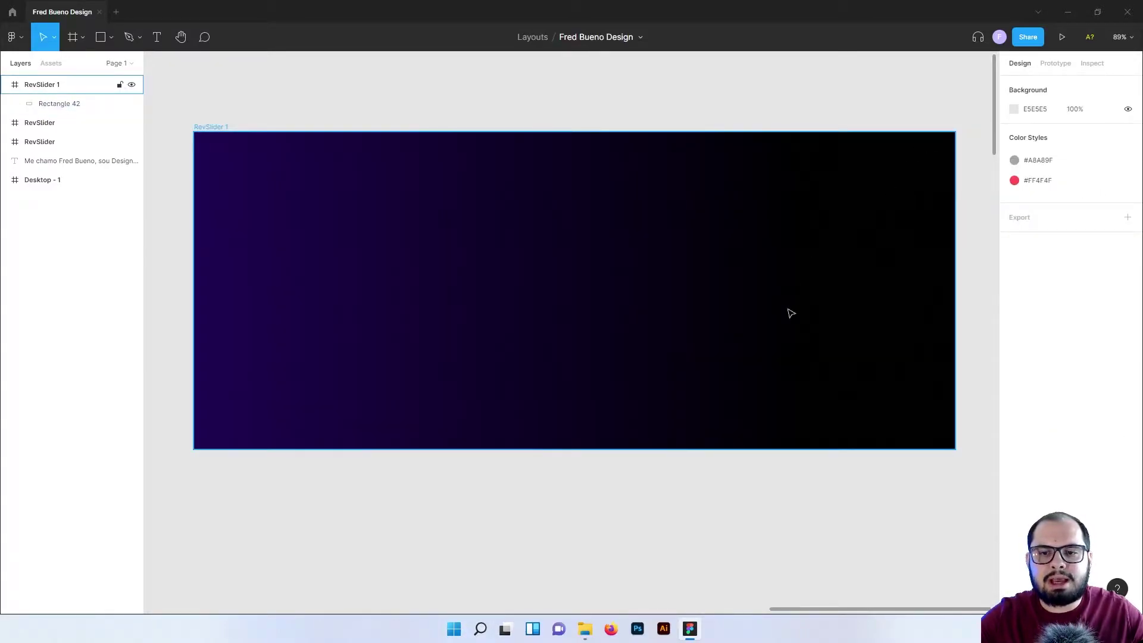
Draw a grey rectangle along the frame's right edge, full height.
left_click(101, 38)
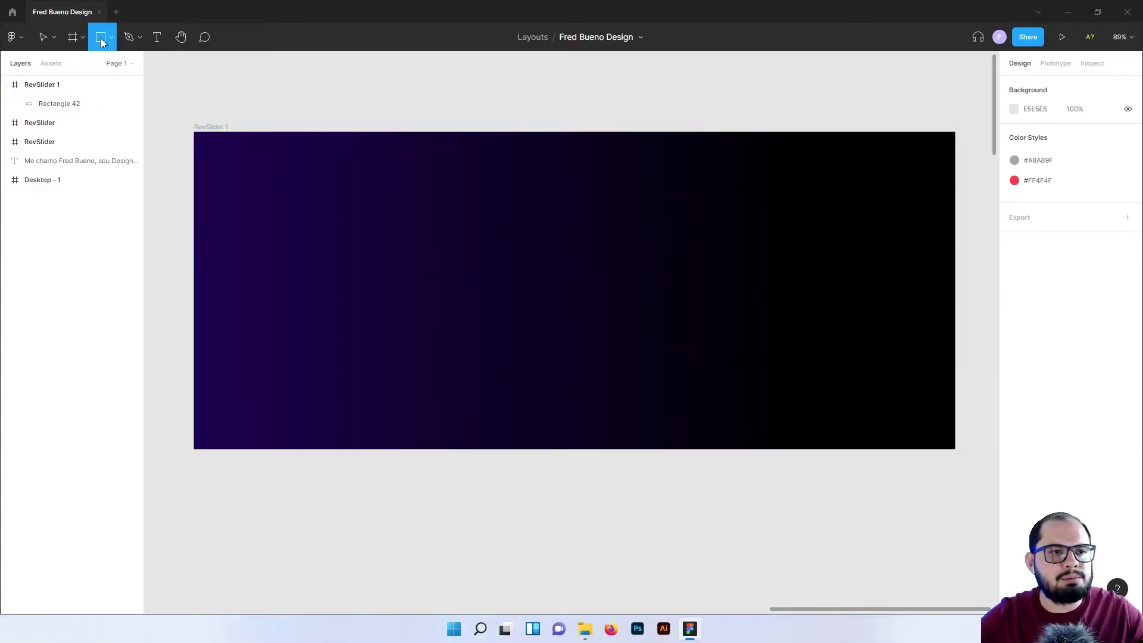
left_click(111, 38)
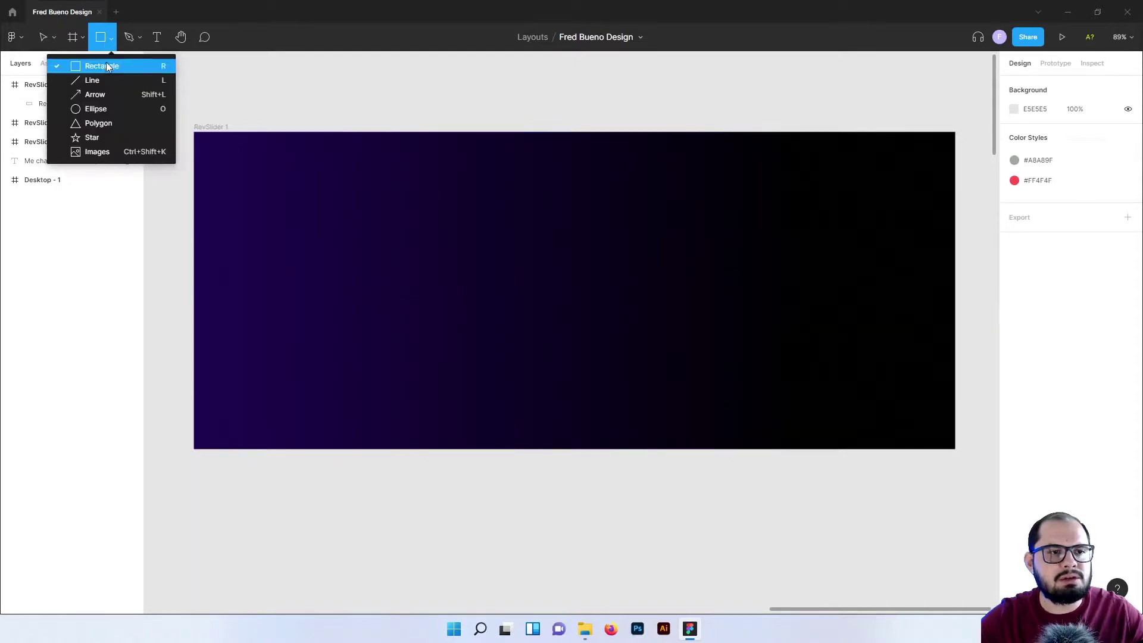
left_click(105, 66)
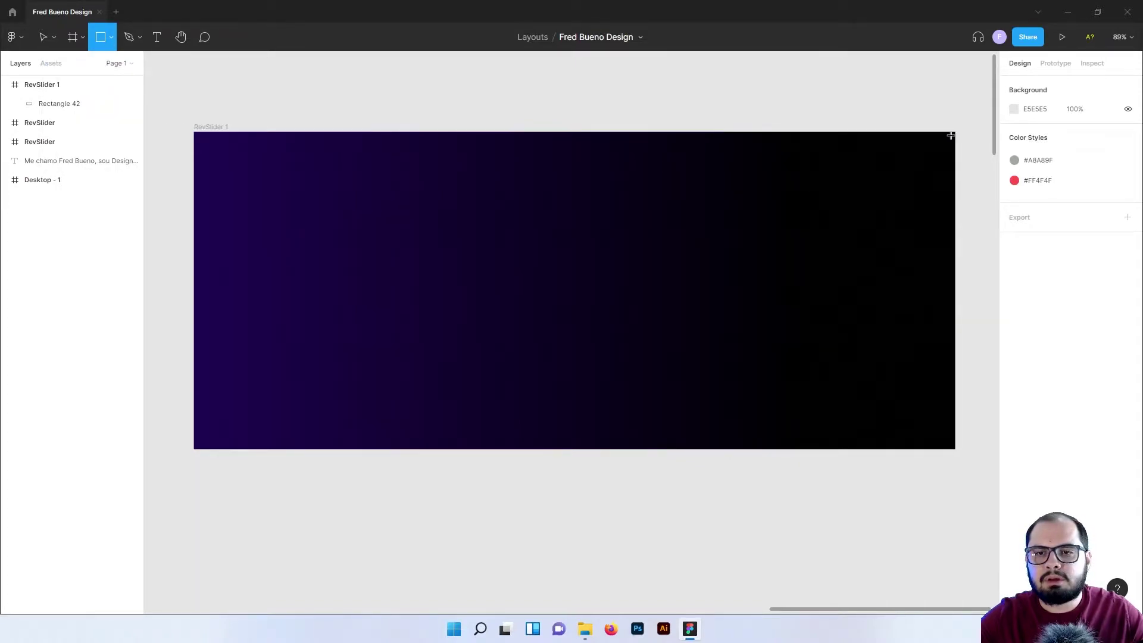
left_click_drag(955, 133, 816, 449)
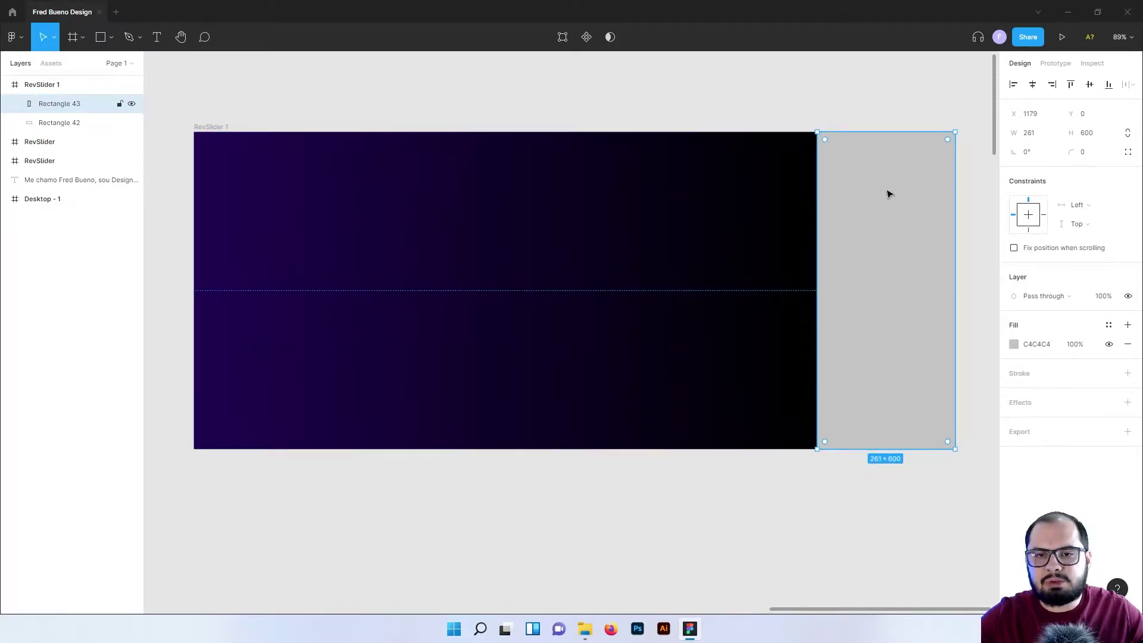
mouse_move(839, 259)
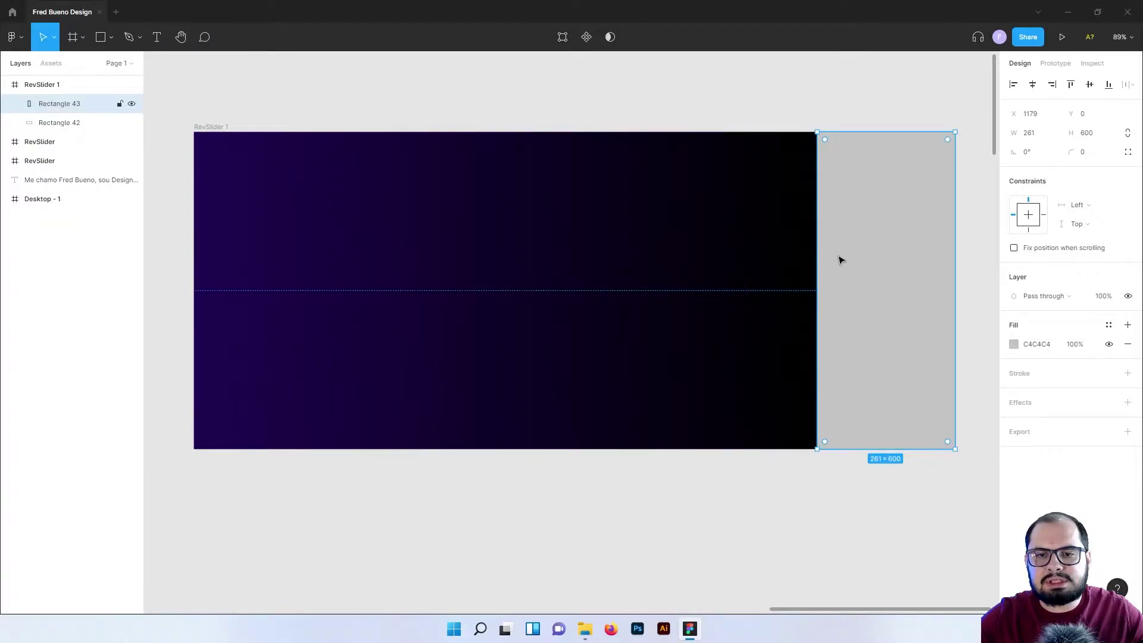
Add a new anchor point midway on the grey rectangle's left edge.
double_click(839, 260)
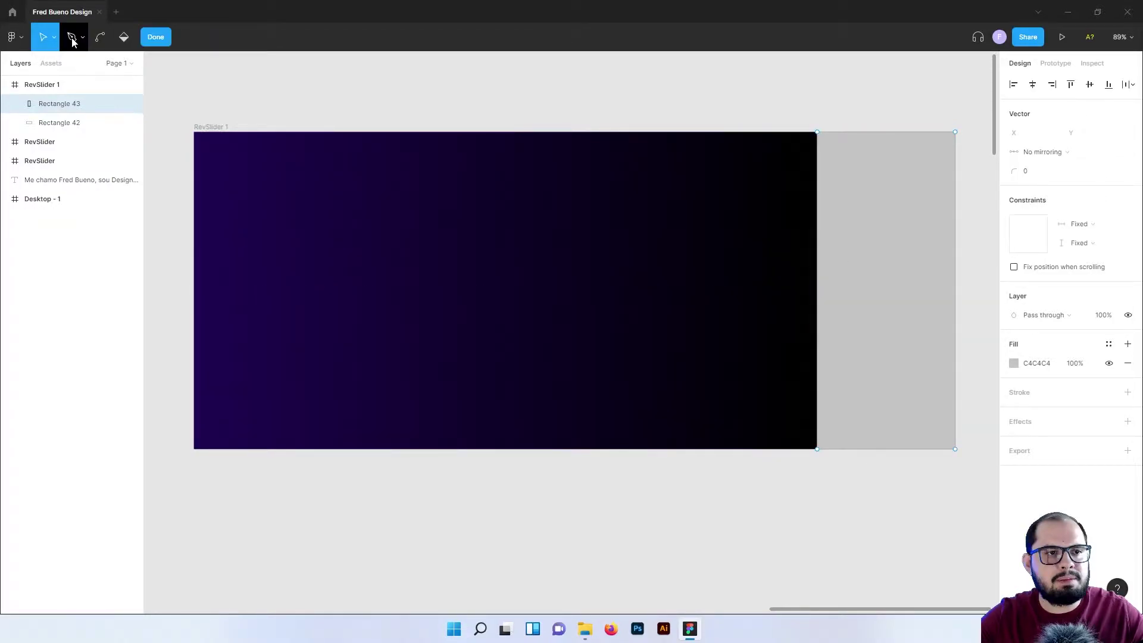
left_click(73, 38)
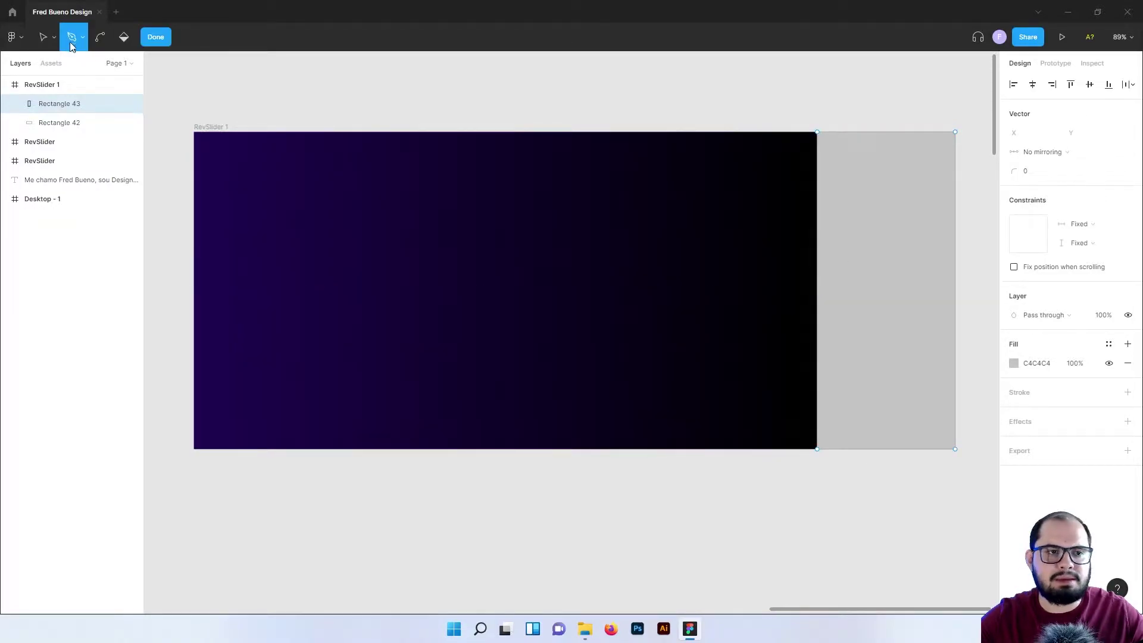
left_click(817, 277)
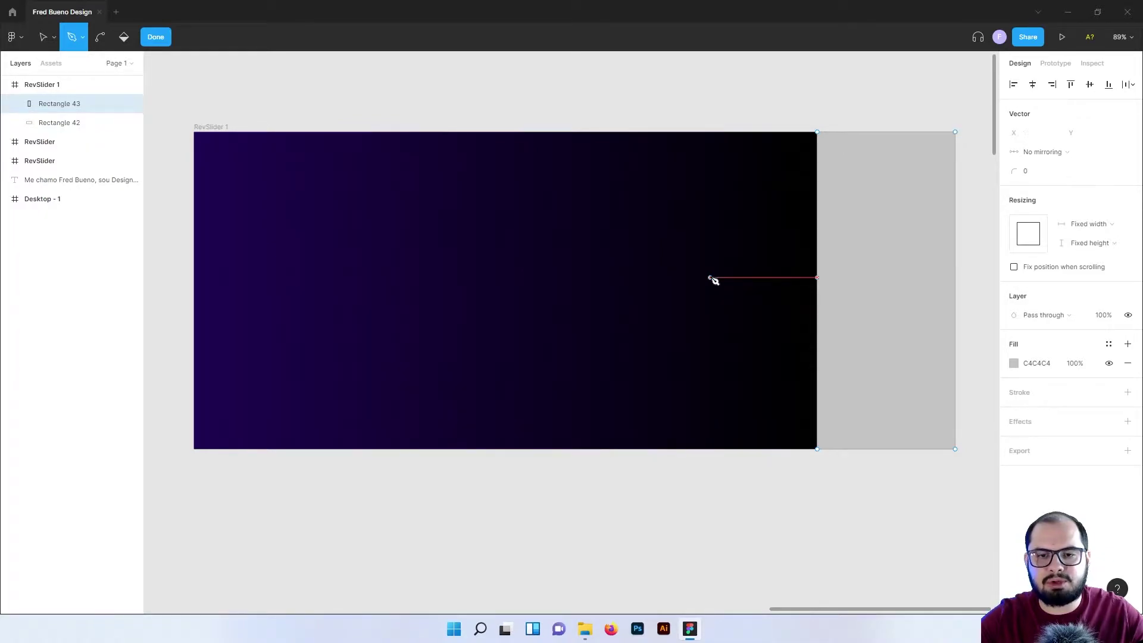
key("Escape")
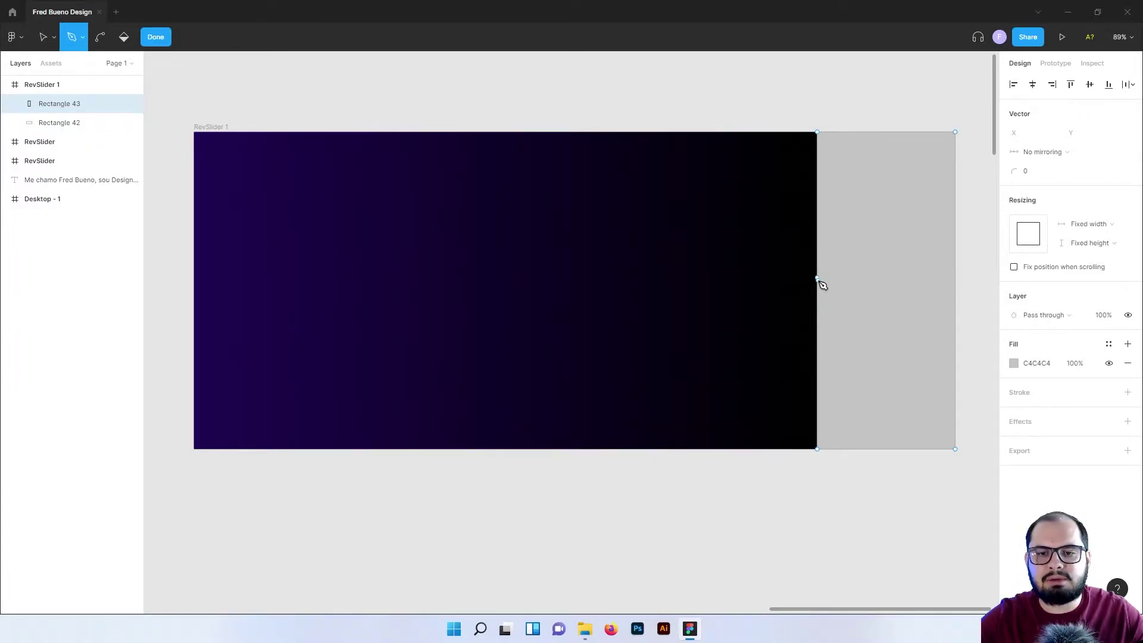
left_click(757, 247)
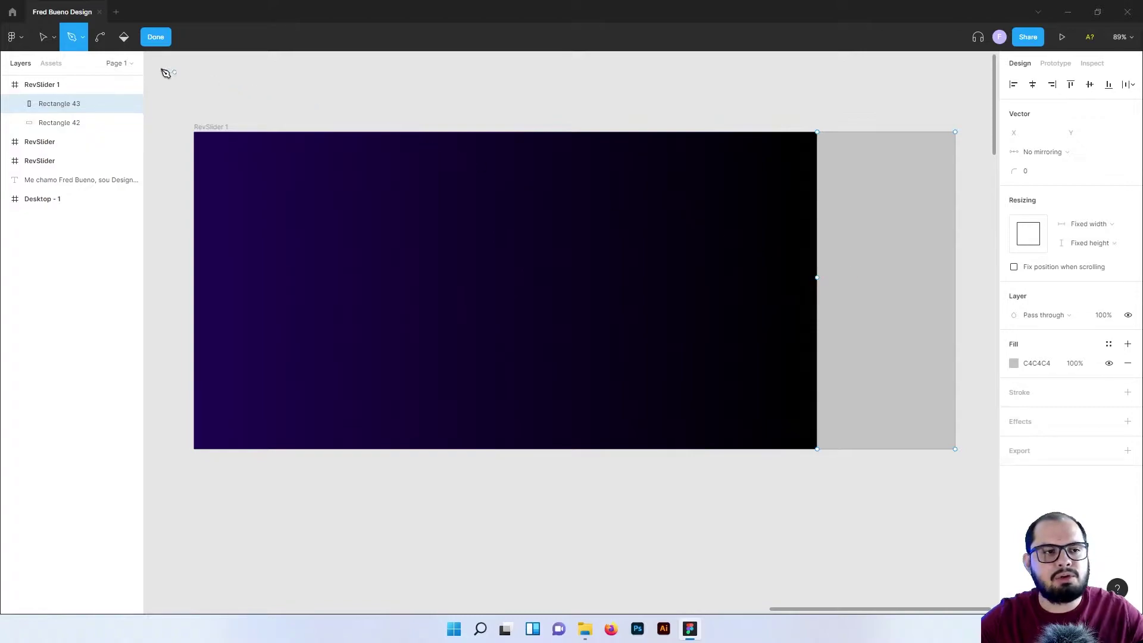
Drag the middle point left to form a pointed chevron edge.
left_click(44, 40)
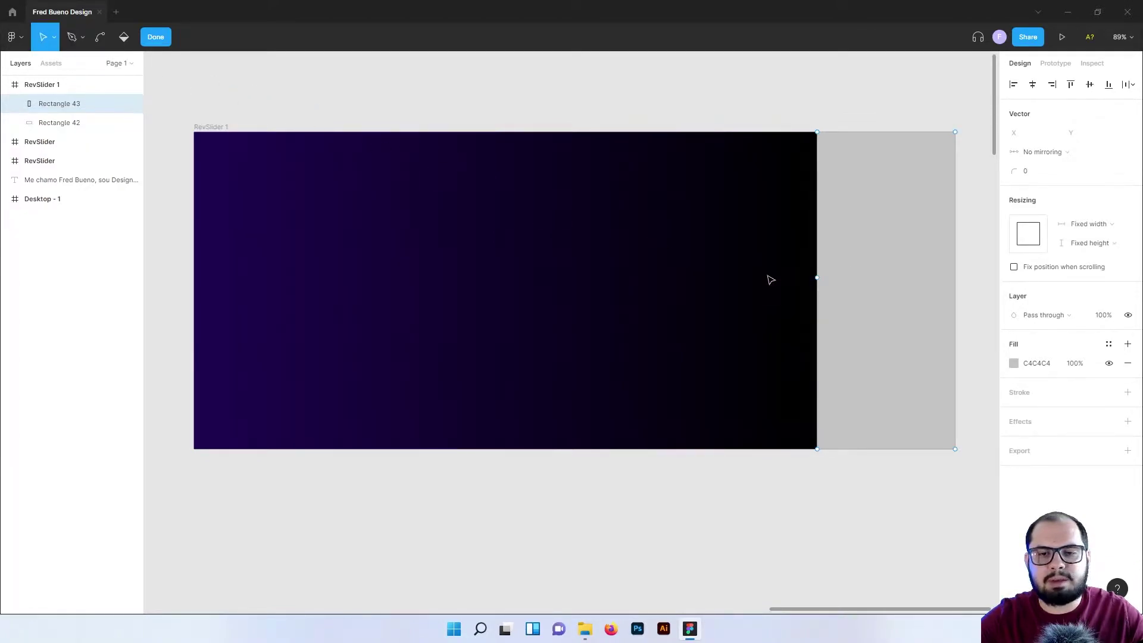
left_click(817, 278)
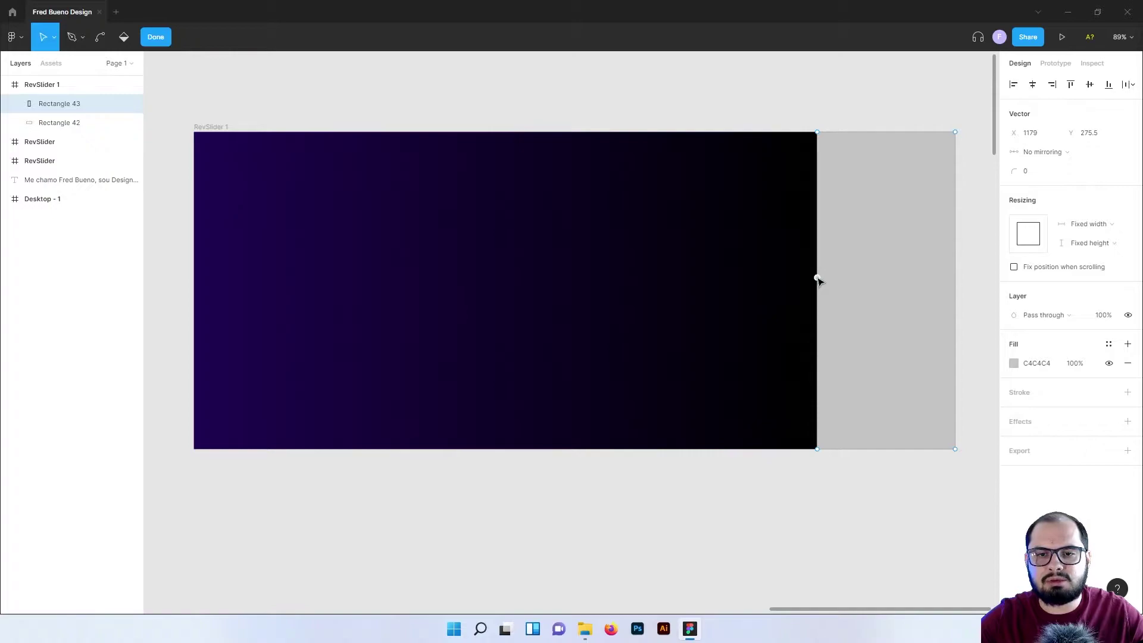
mouse_move(817, 279)
left_mouse_down()
mouse_move(818, 290)
mouse_move(749, 290)
left_mouse_up()
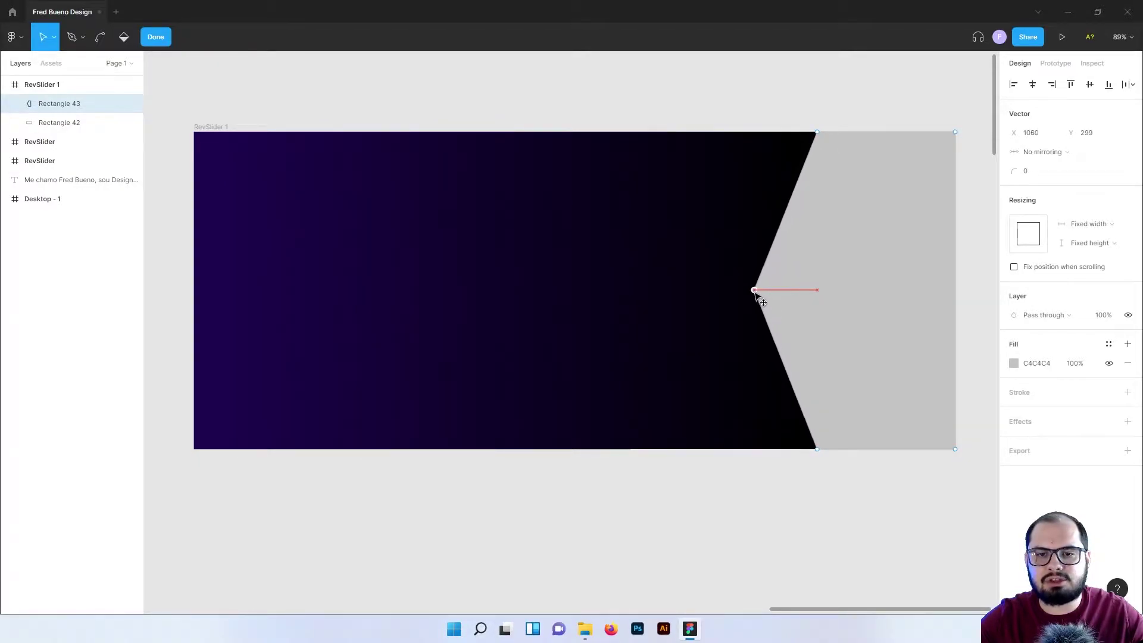
left_click_drag(749, 292, 748, 291)
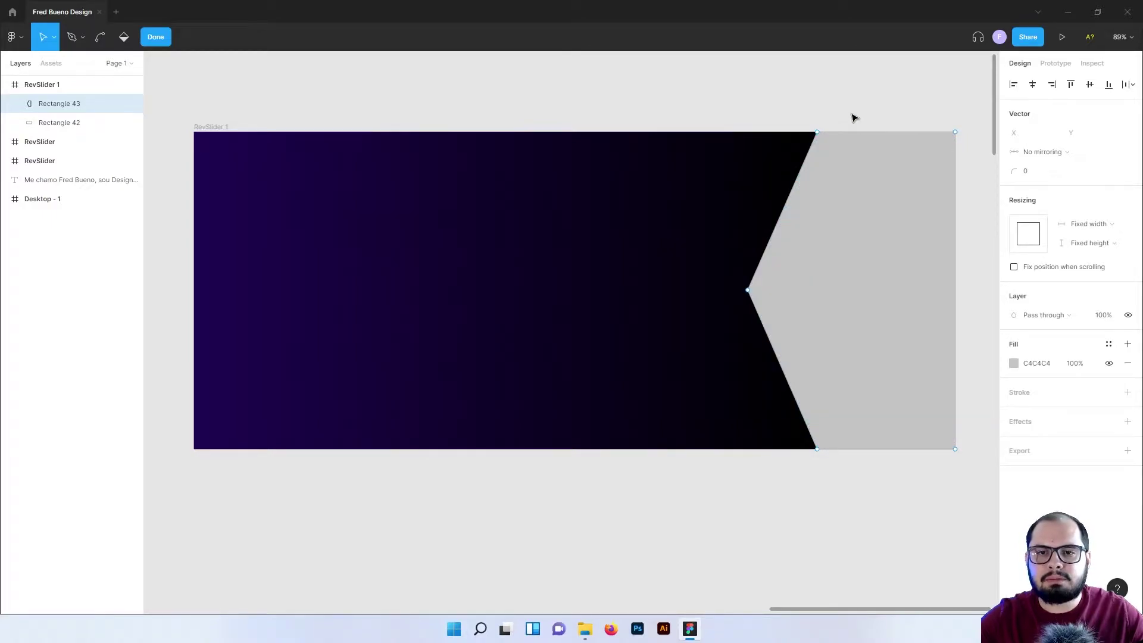
key("Escape")
left_click(739, 101)
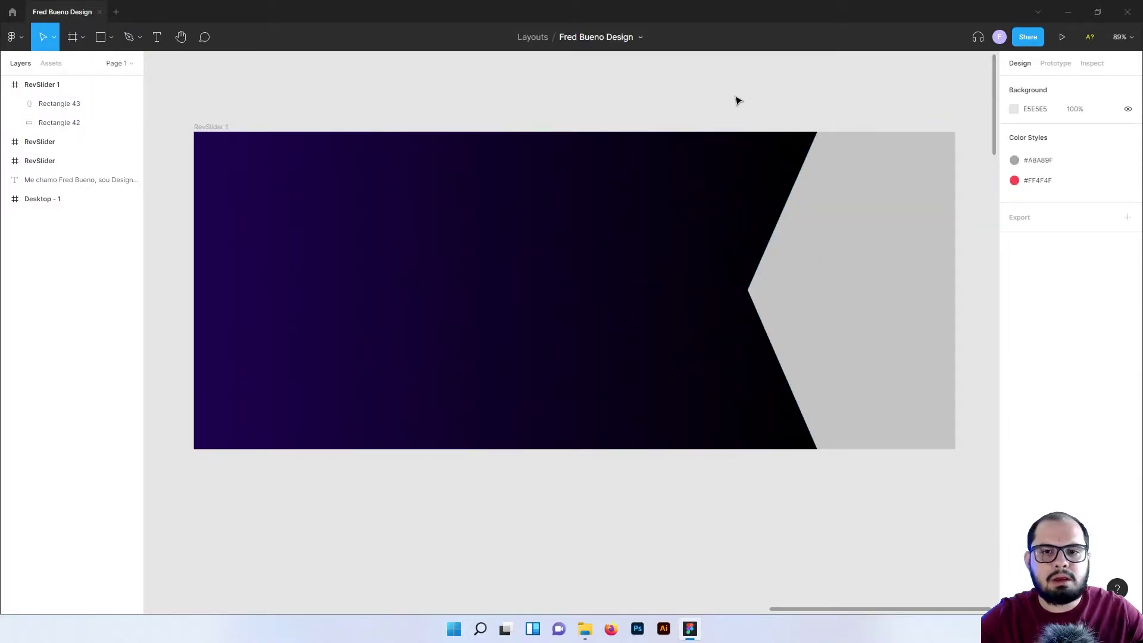
left_click(858, 179)
Fill the chevron with purple 9858FF and Alt-drag a duplicate of it to the left.
left_click(1014, 344)
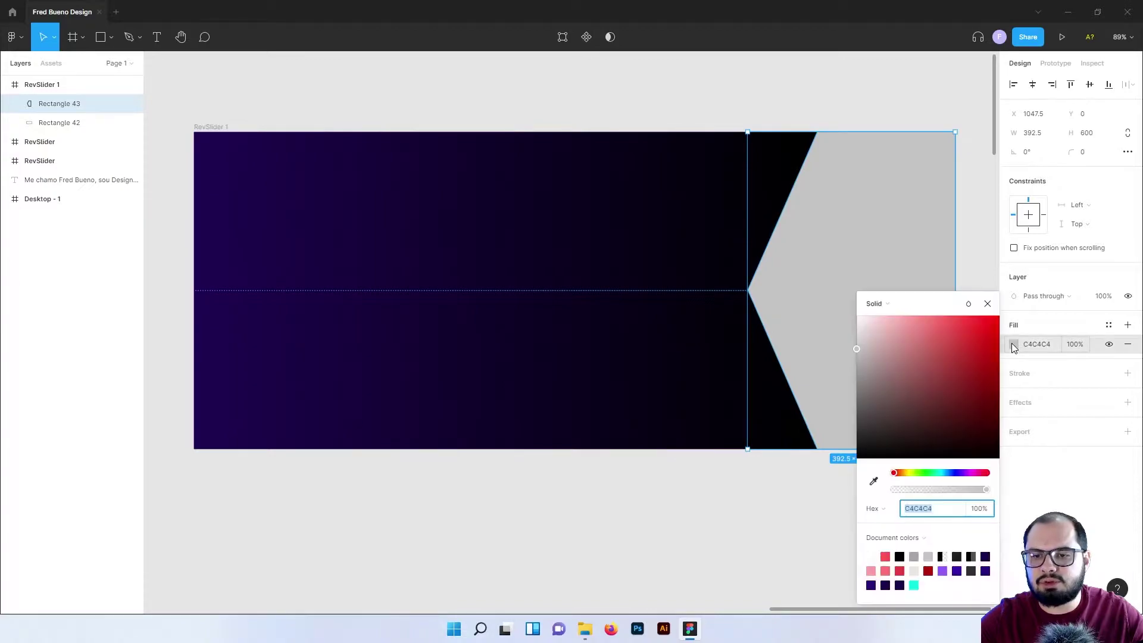
left_click(944, 571)
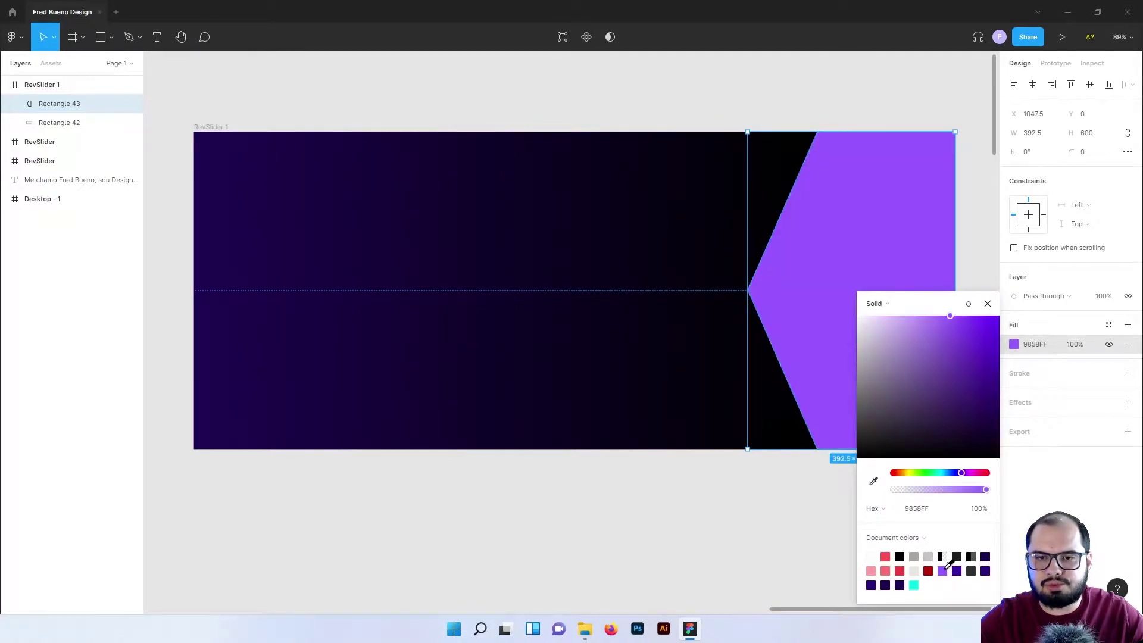
left_click(984, 247)
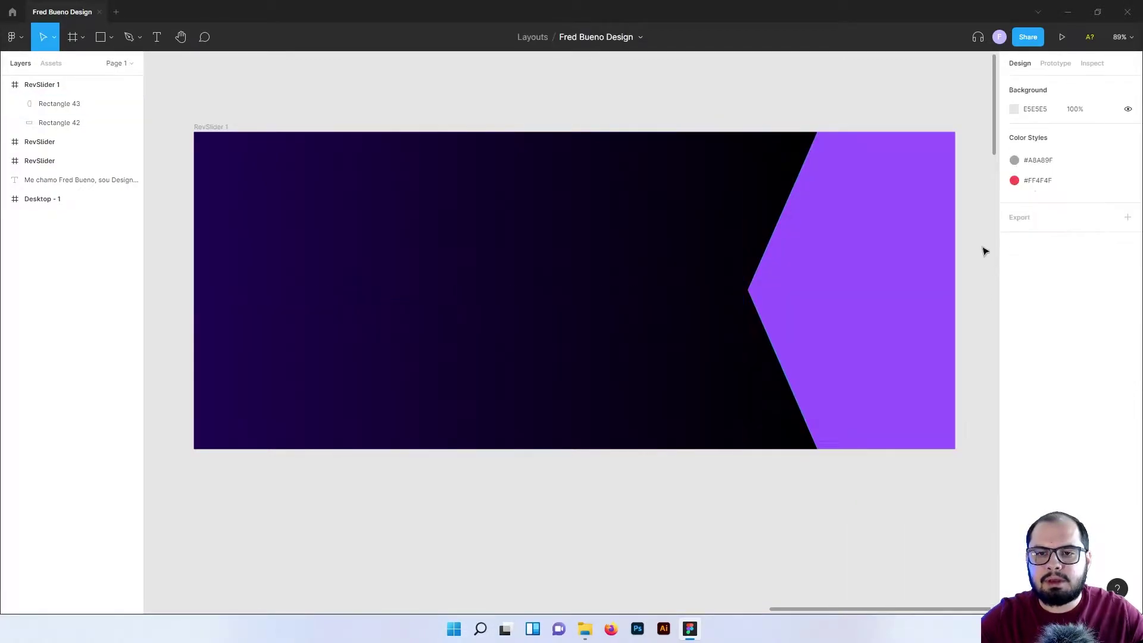
left_click(873, 215)
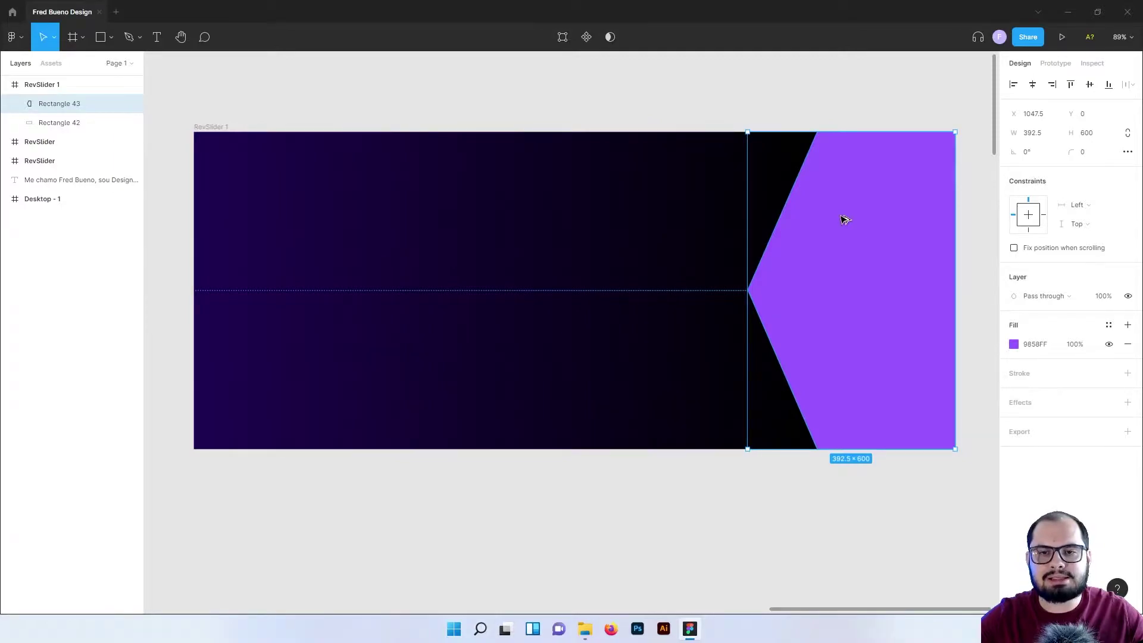
mouse_move(845, 220)
left_mouse_down()
mouse_move(767, 223)
mouse_move(788, 224)
mouse_move(760, 286)
mouse_move(716, 265)
mouse_move(771, 252)
mouse_move(766, 273)
mouse_move(727, 294)
mouse_move(788, 241)
mouse_move(696, 237)
mouse_move(813, 244)
mouse_move(749, 248)
mouse_move(771, 248)
left_mouse_up()
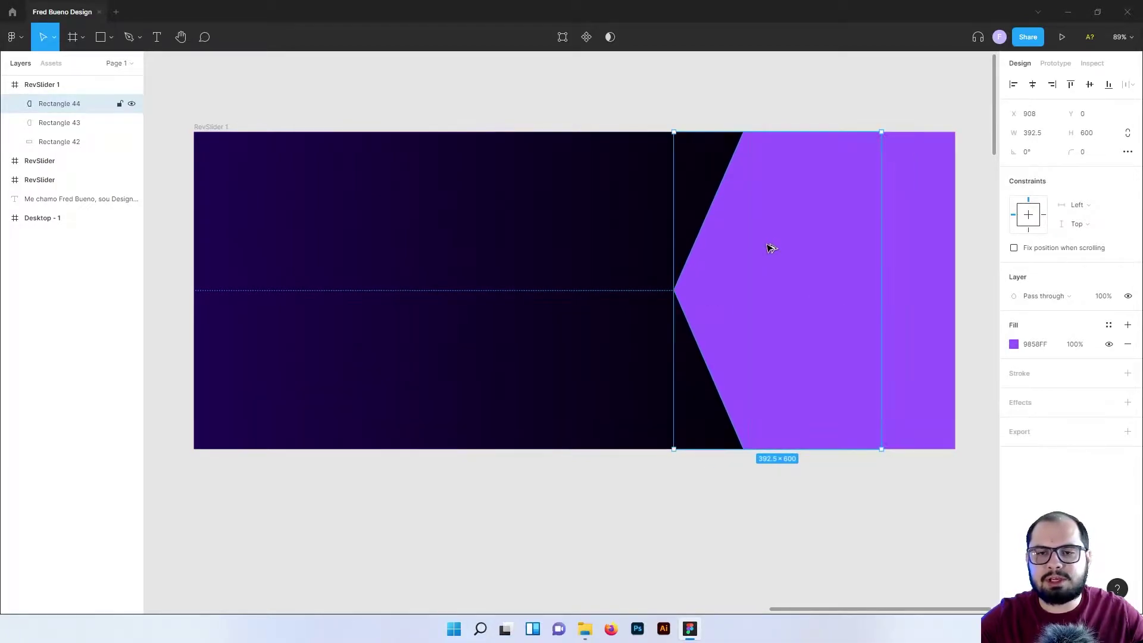
Recolour the duplicate chevron deep purple 4000A8 and bring the light 9858FF chevron to the front.
left_click(1014, 344)
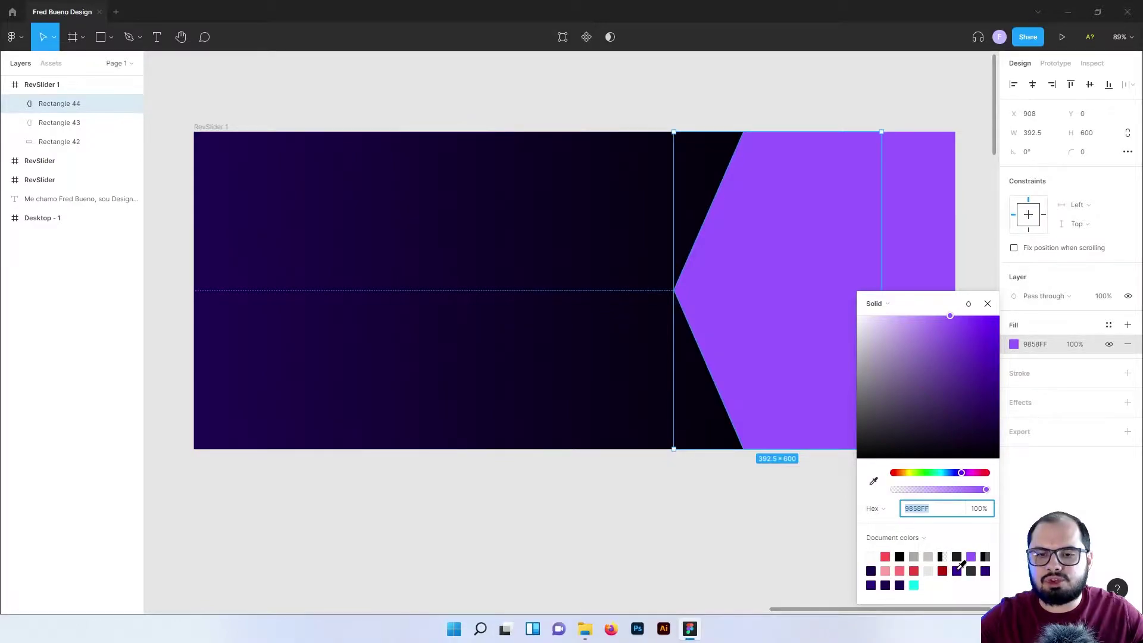
left_click(957, 570)
left_click(988, 303)
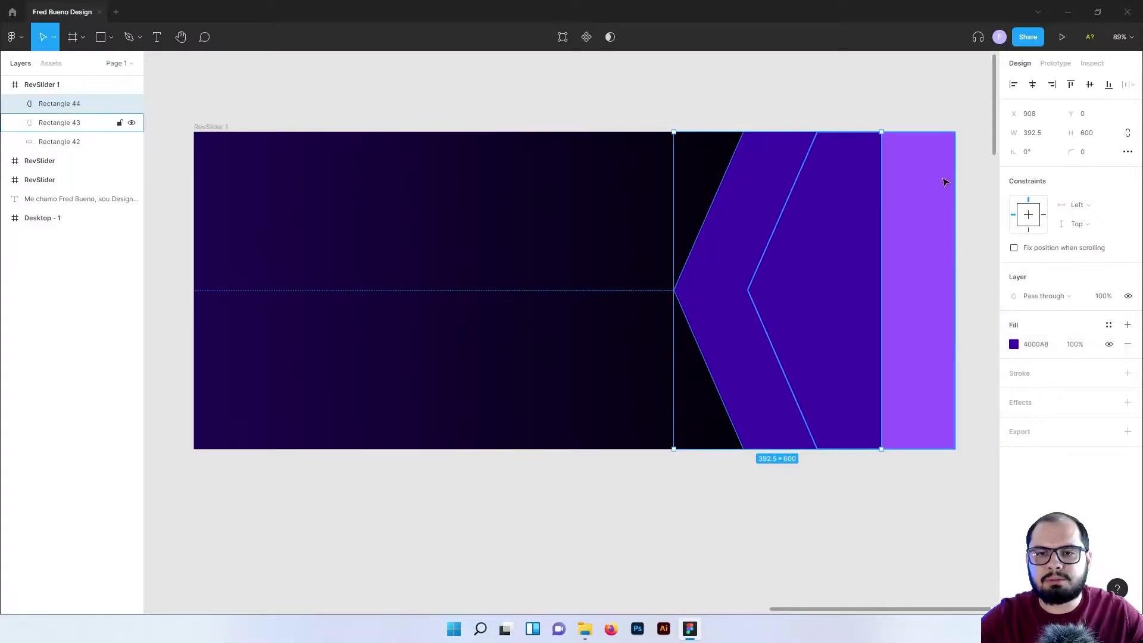
left_click(936, 175)
right_click(908, 168)
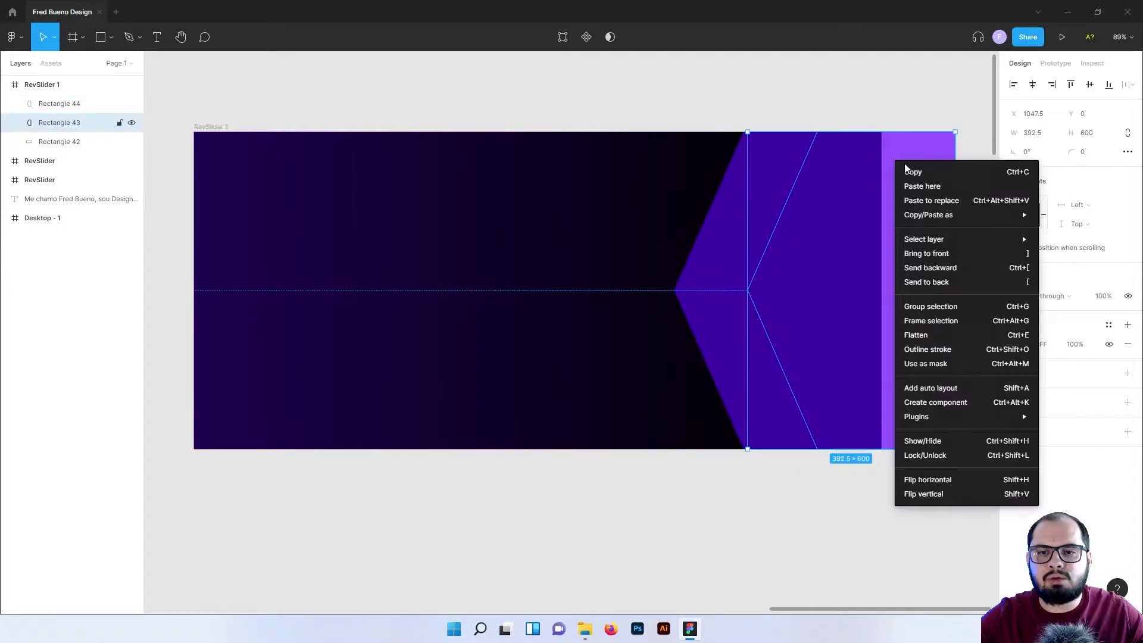
left_click(935, 254)
right_click(834, 220)
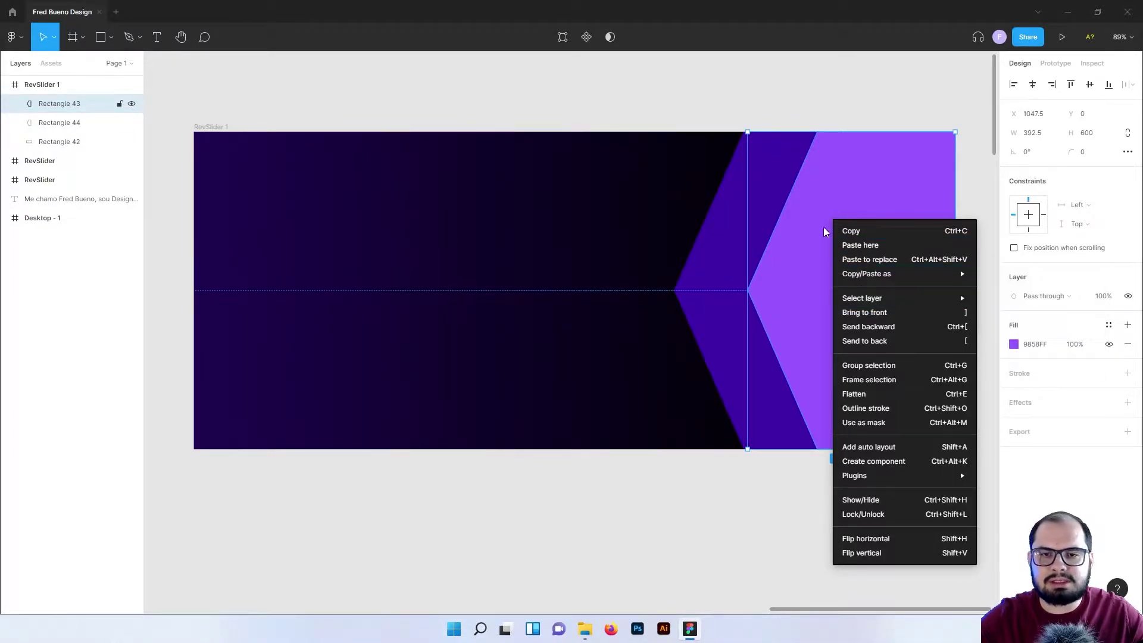
left_click(829, 114)
left_click(782, 114)
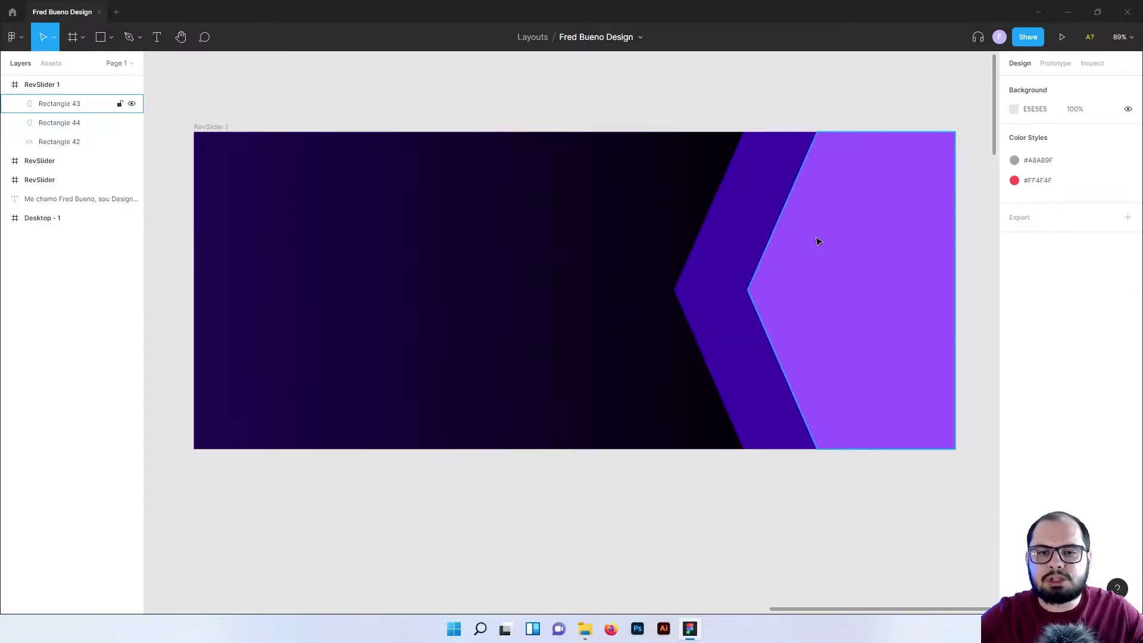
left_click_drag(508, 232, 505, 255)
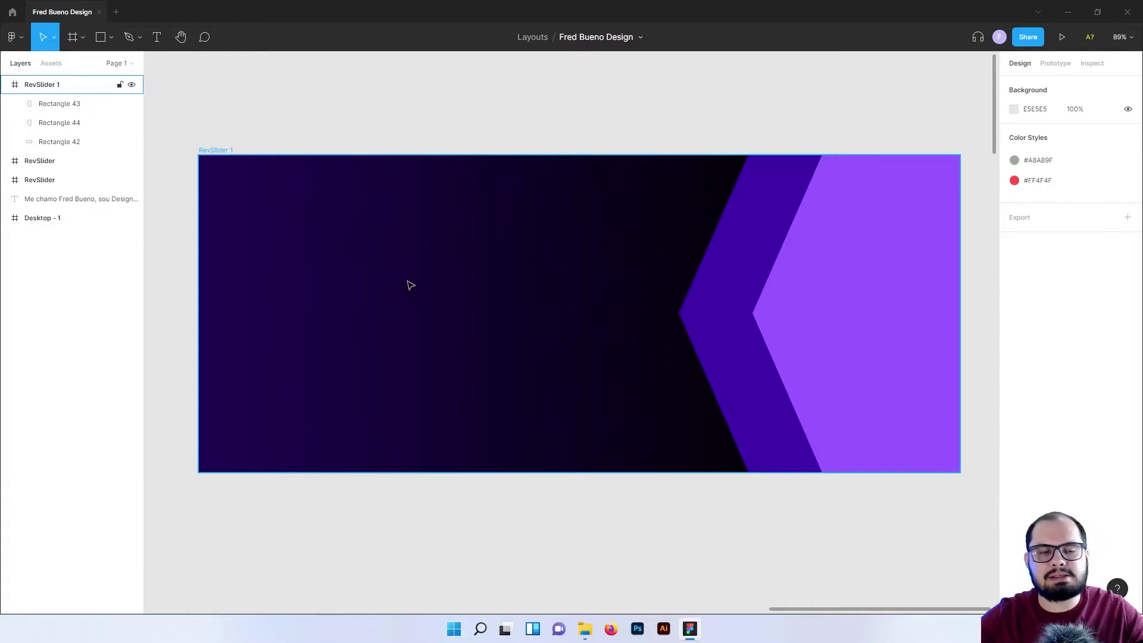
Type the capitalised heading CRIAÇÃO DE SITES and paste a WORDPRESS line beneath it.
left_click(158, 37)
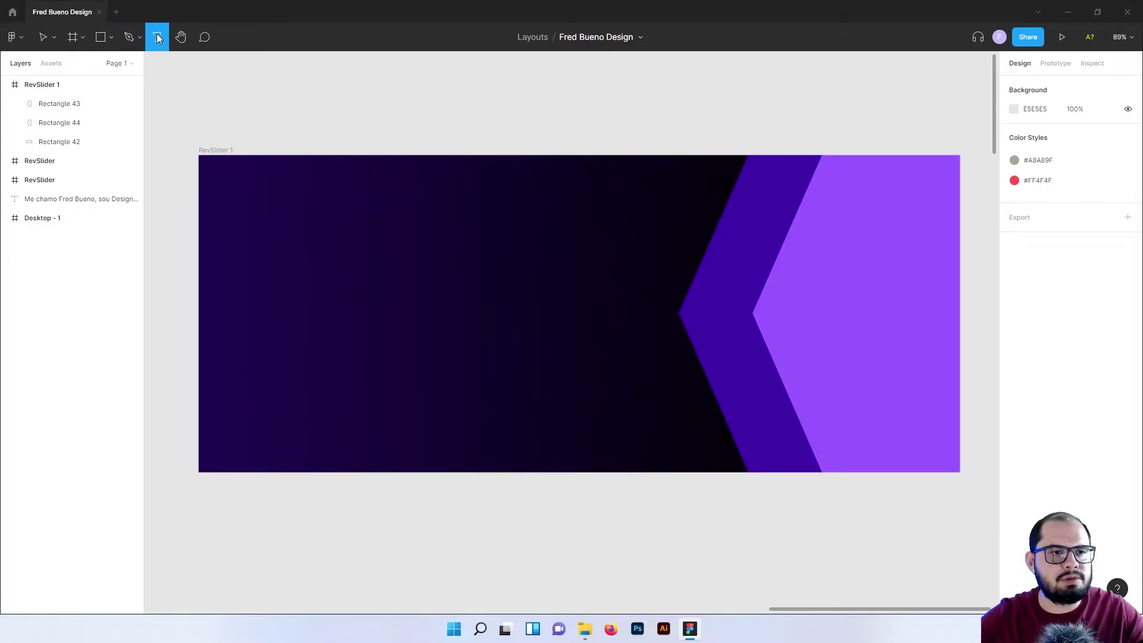
left_click(295, 239)
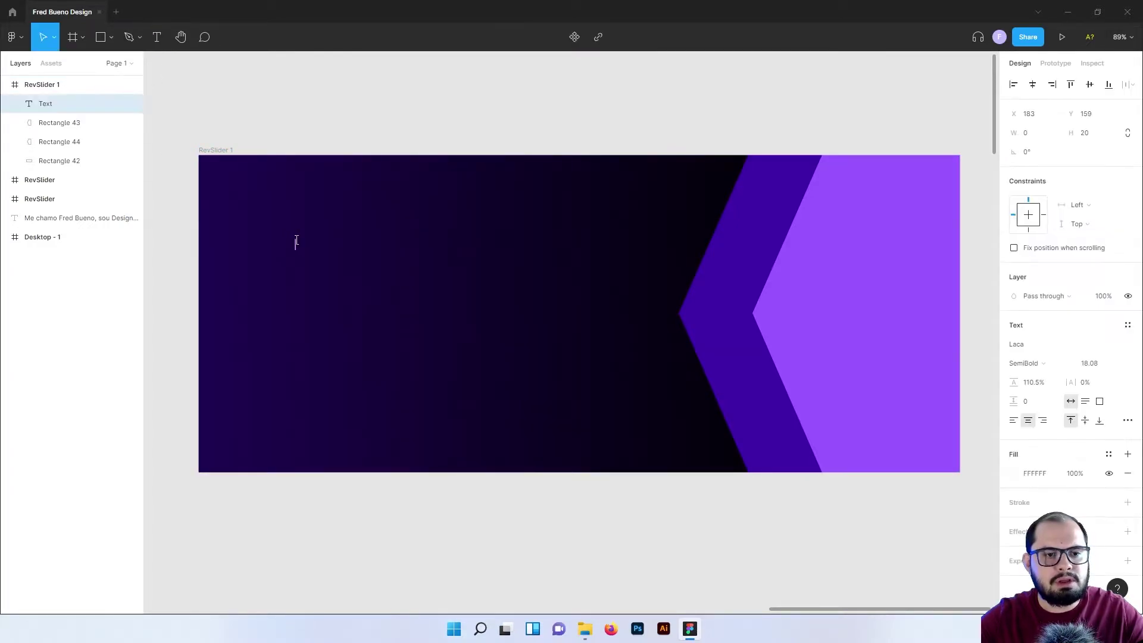
key("Caps_Lock")
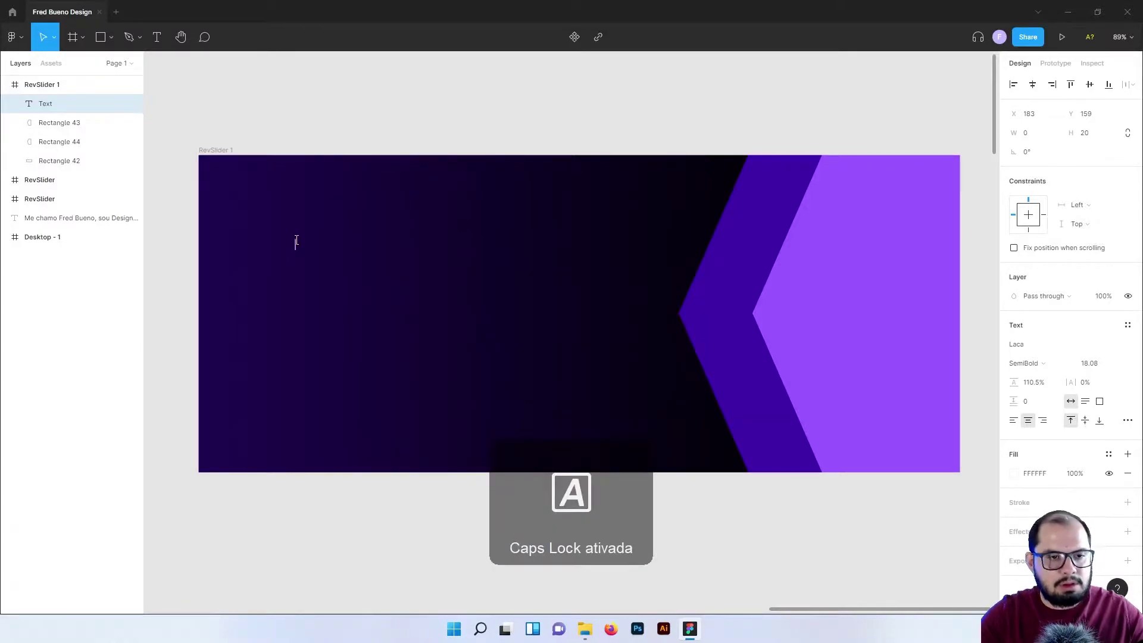
type("CRIA")
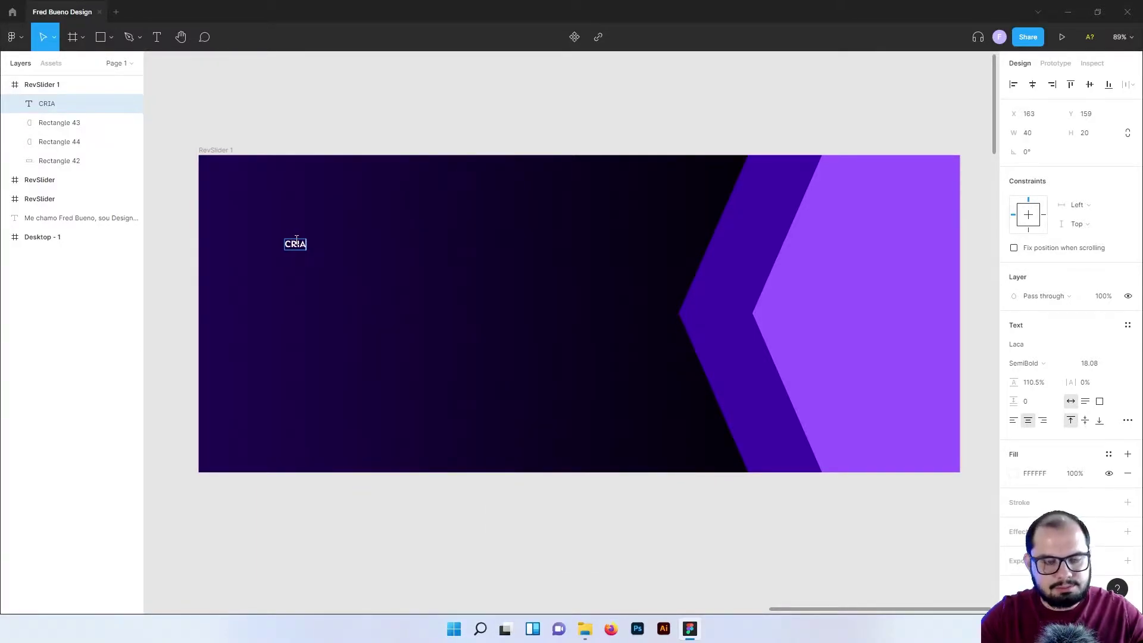
type("ÇA")
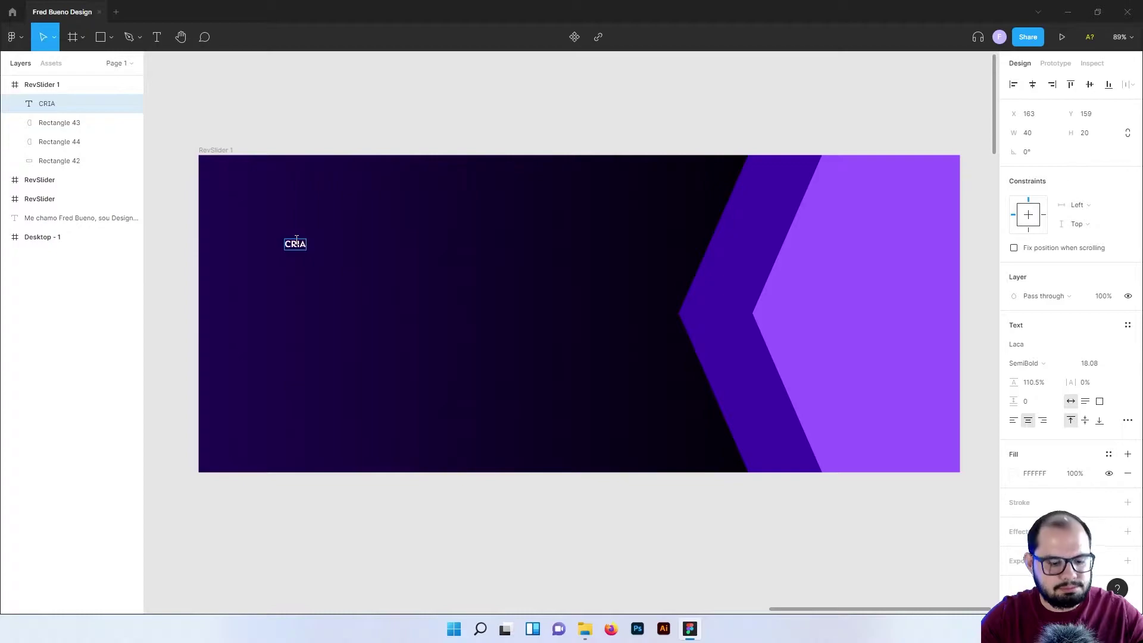
type("ÇÃO DE")
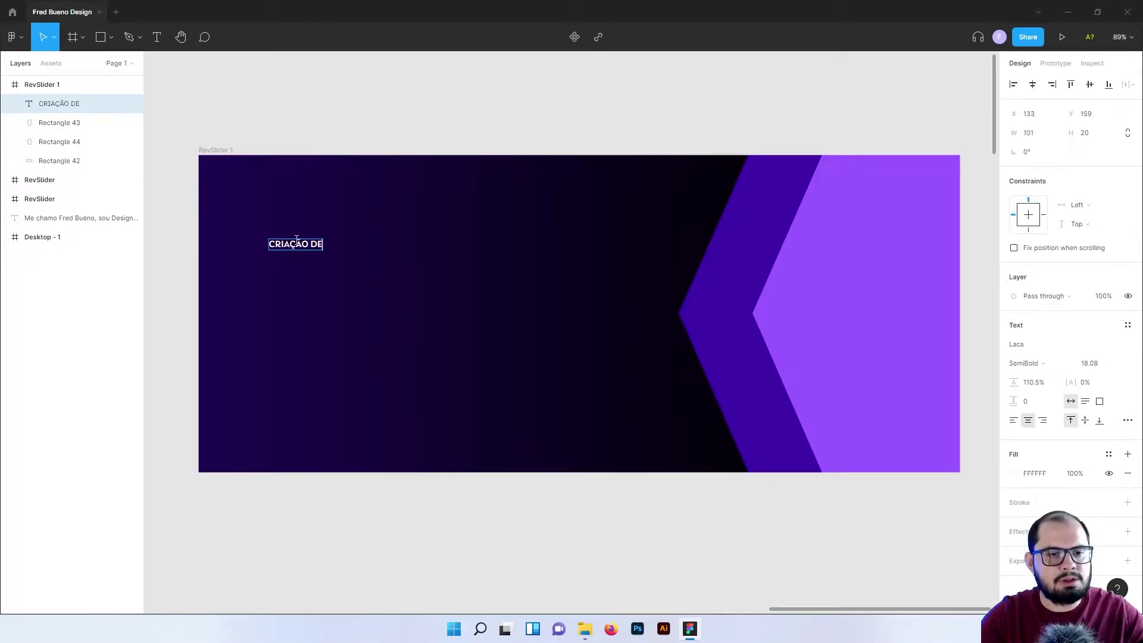
type(" SITES")
key("Escape")
key("ctrl+v")
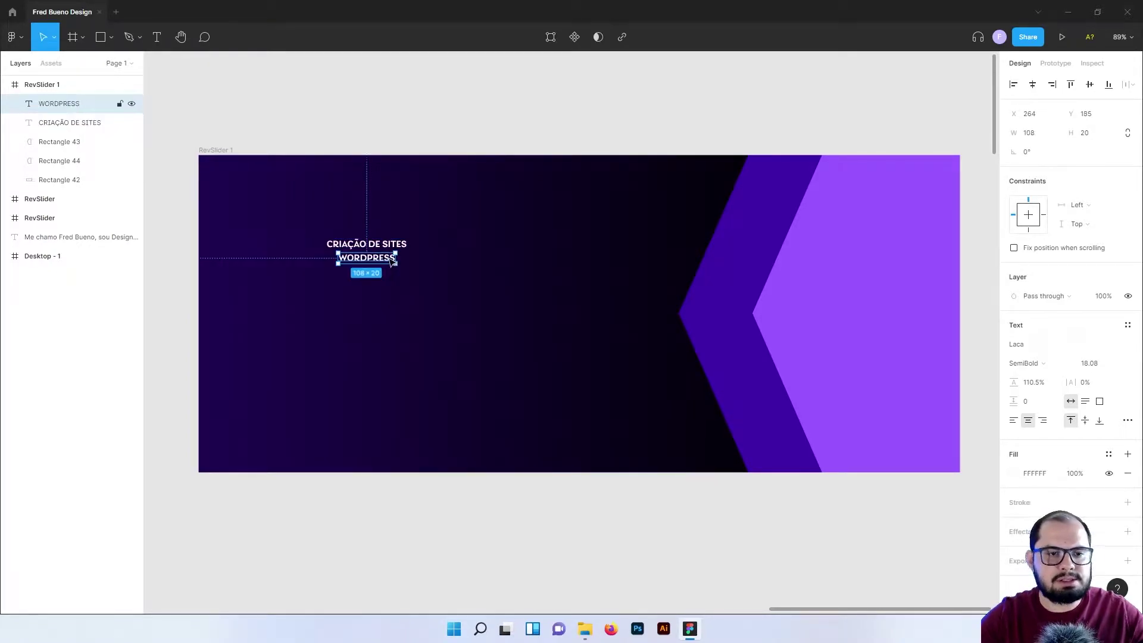
Align WORDPRESS with the heading's left edge and enlarge both lines with the Scale tool (K).
left_click_drag(391, 262, 381, 263)
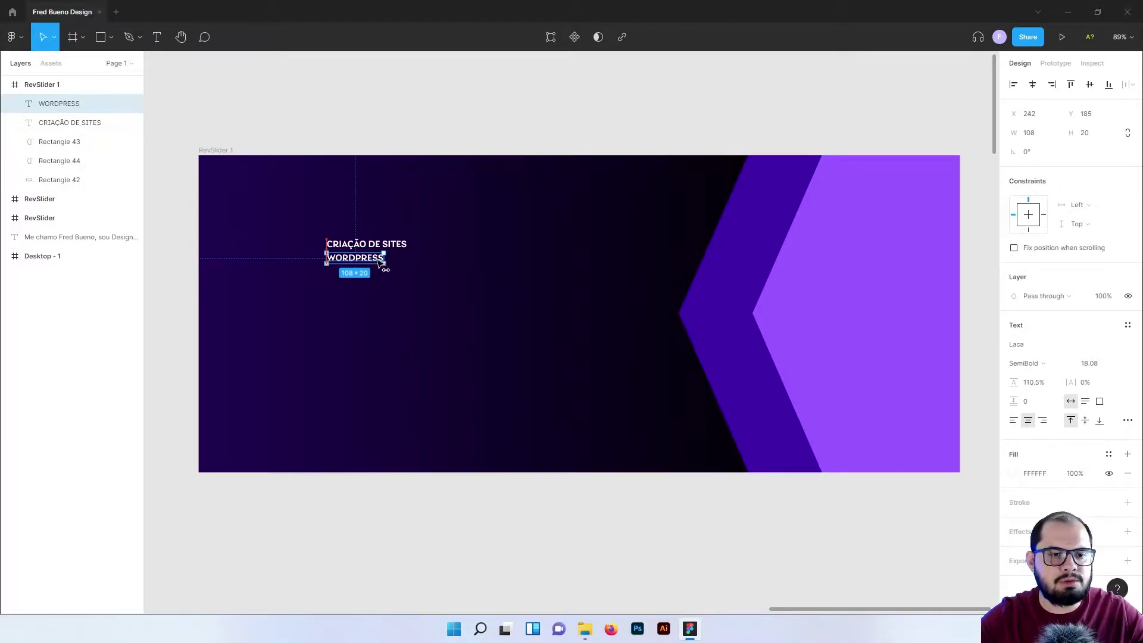
key("k")
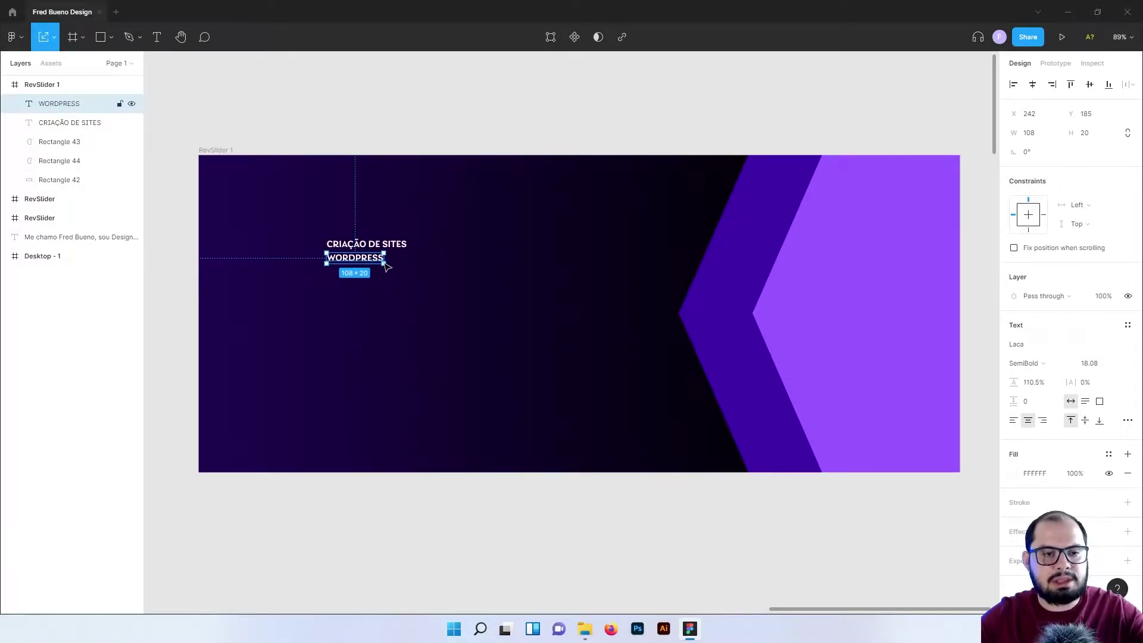
left_click_drag(384, 263, 405, 269)
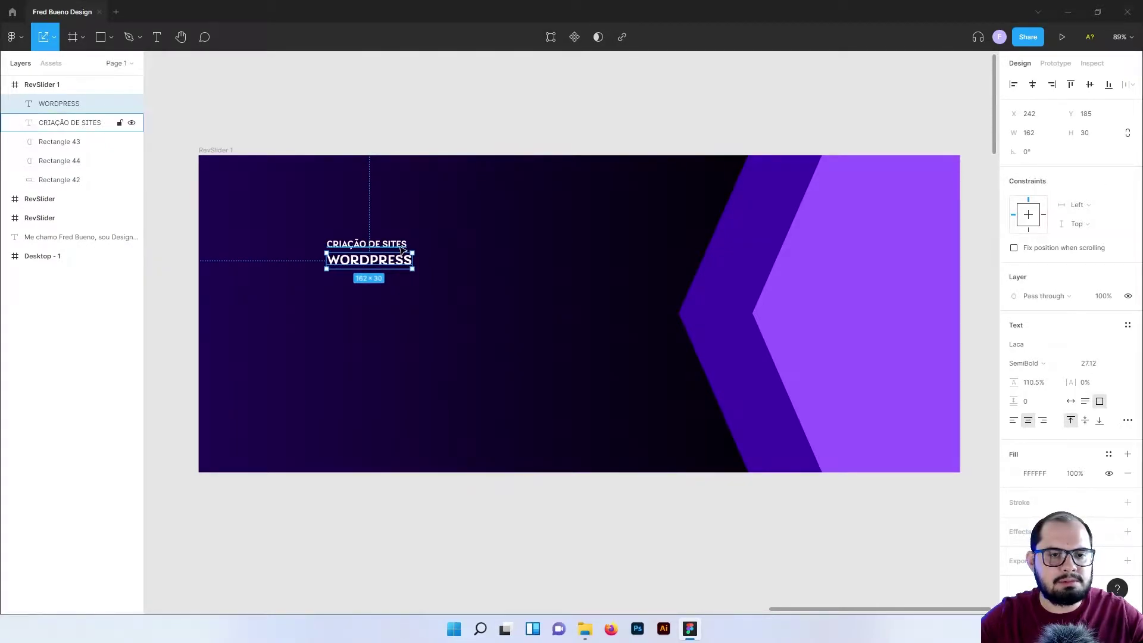
left_click(408, 245)
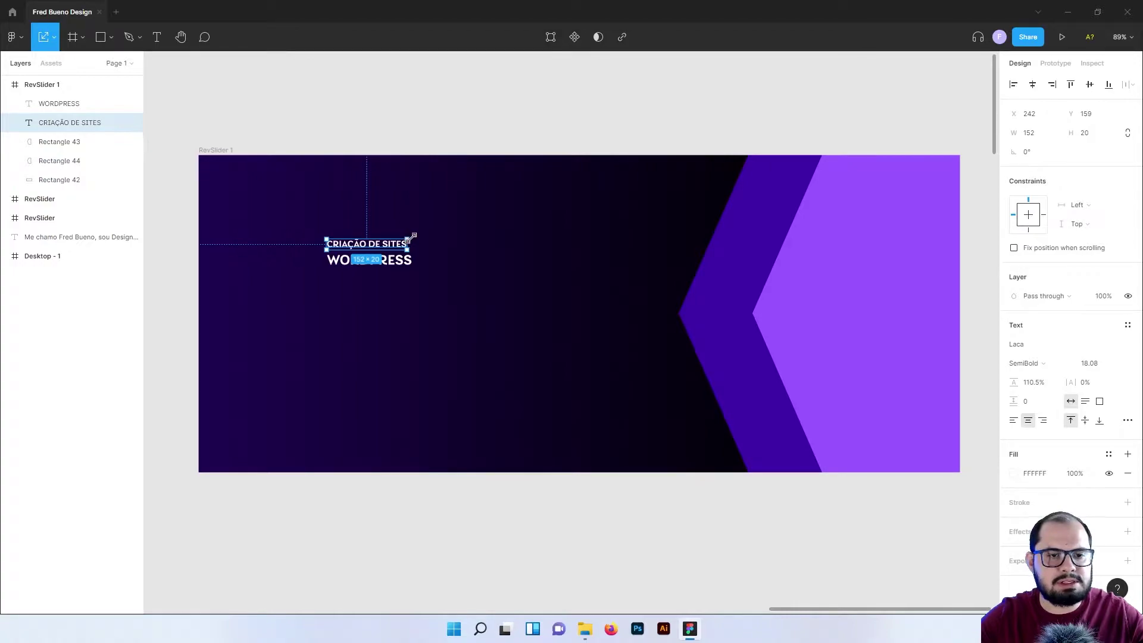
left_click_drag(410, 237, 410, 237)
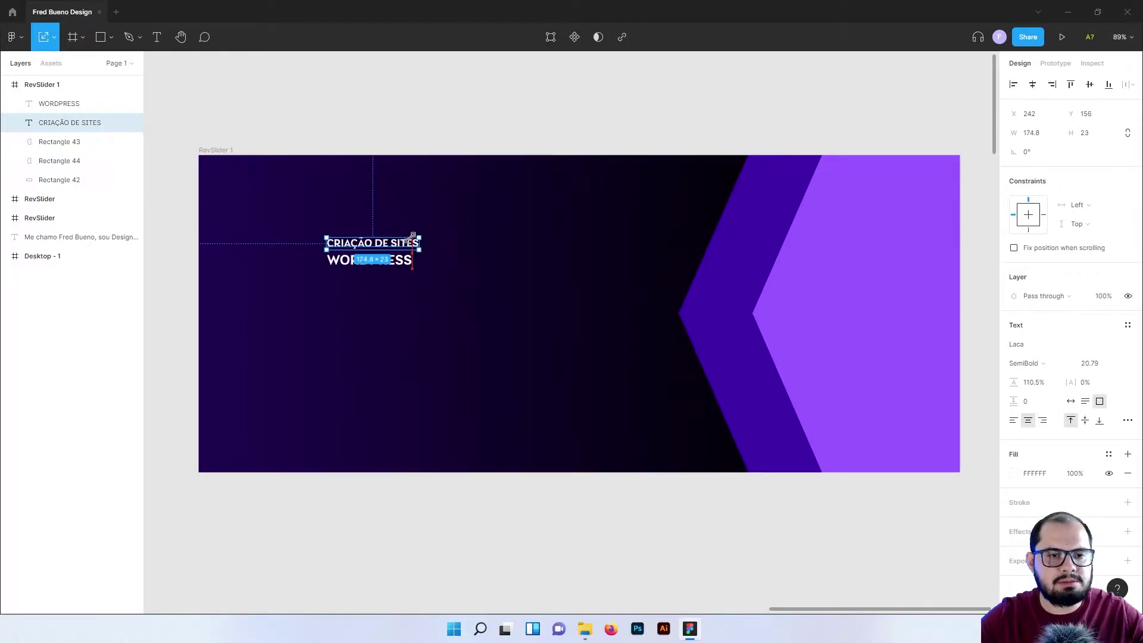
left_click(366, 150)
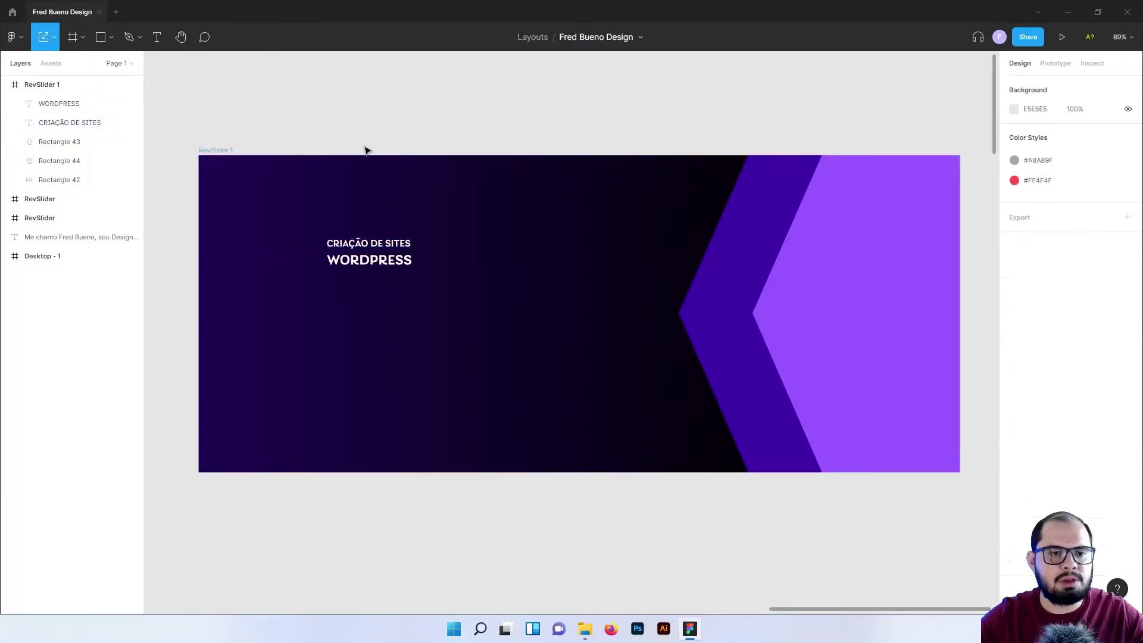
left_click(396, 247)
left_click(400, 263, "shift")
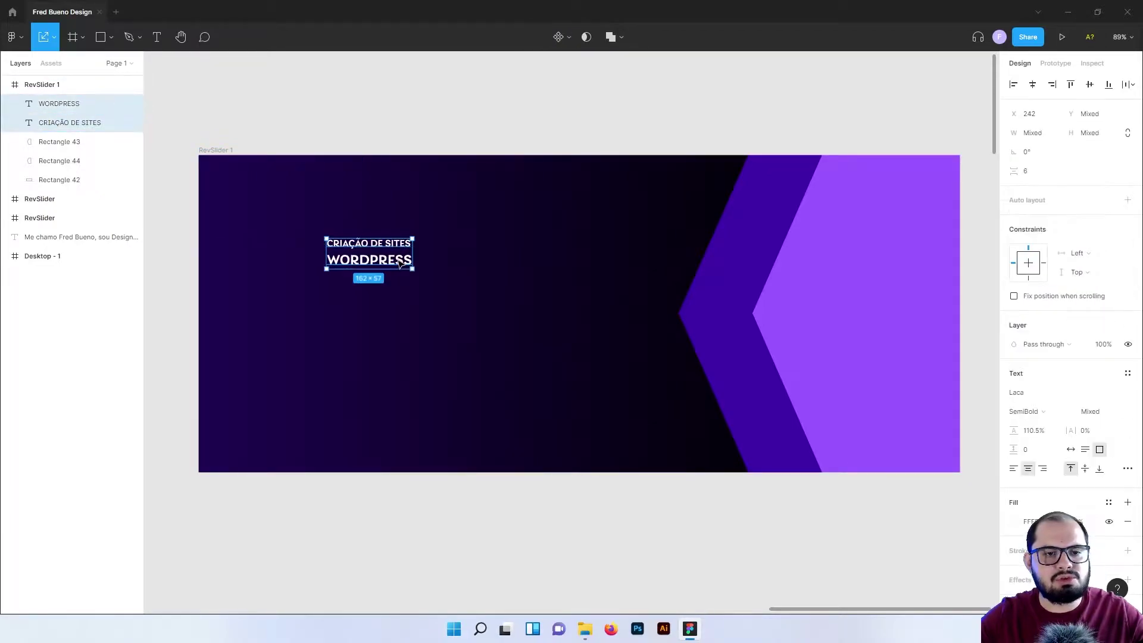
mouse_move(414, 271)
left_mouse_down()
mouse_move(513, 308)
mouse_move(466, 288)
left_mouse_up()
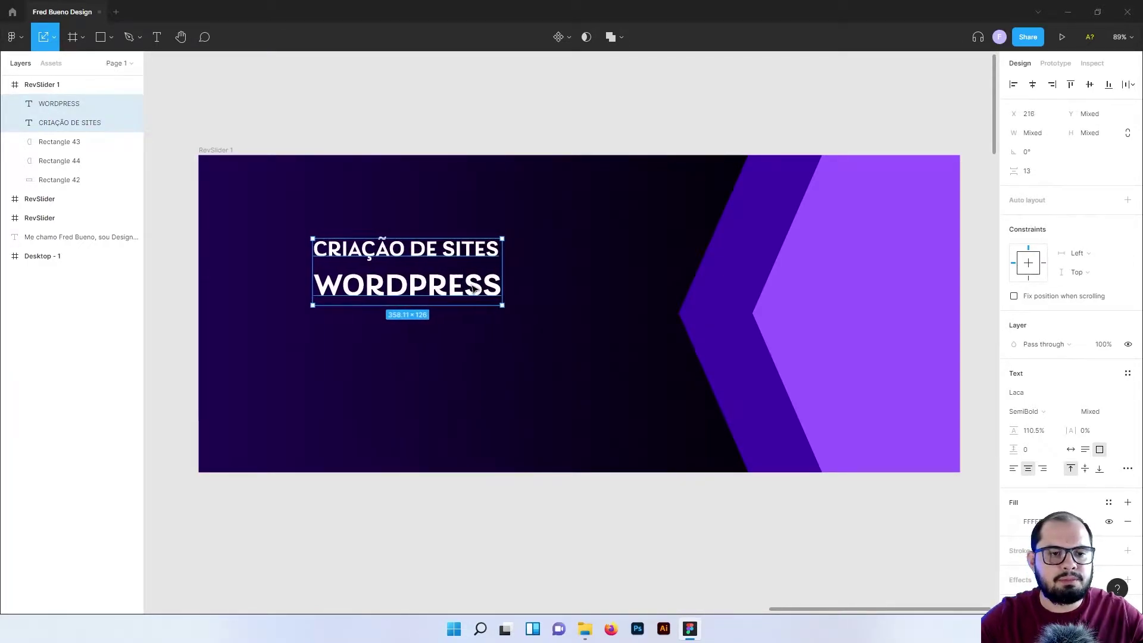
Make CRIAÇÃO DE SITES Lato Light weight and left-aligned.
left_click(486, 121)
left_click(70, 122)
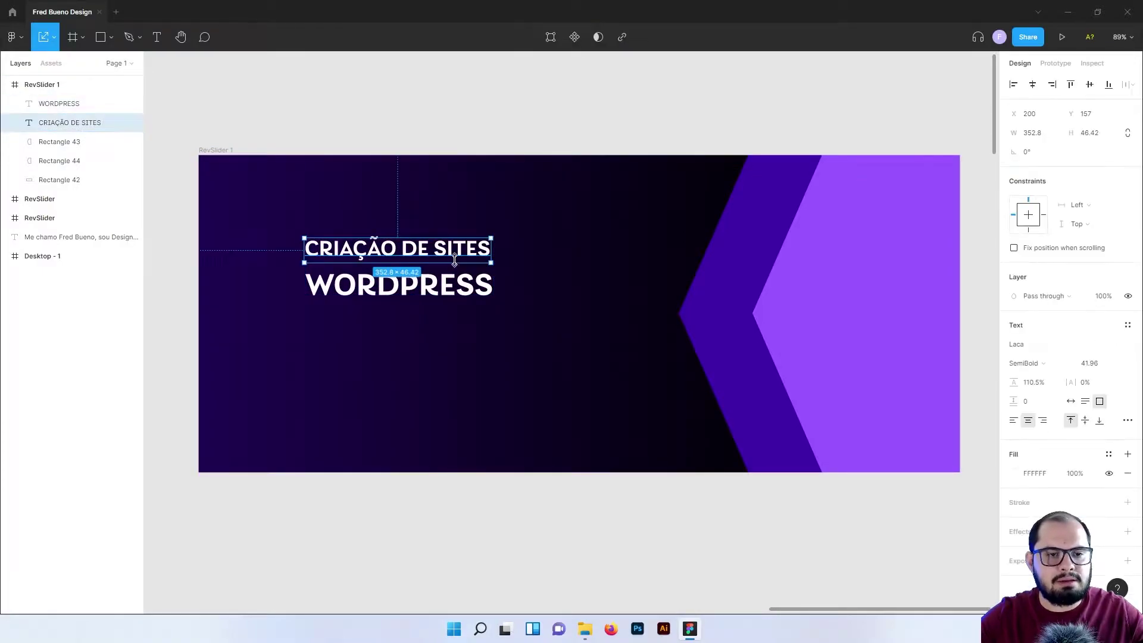
left_click(1038, 363)
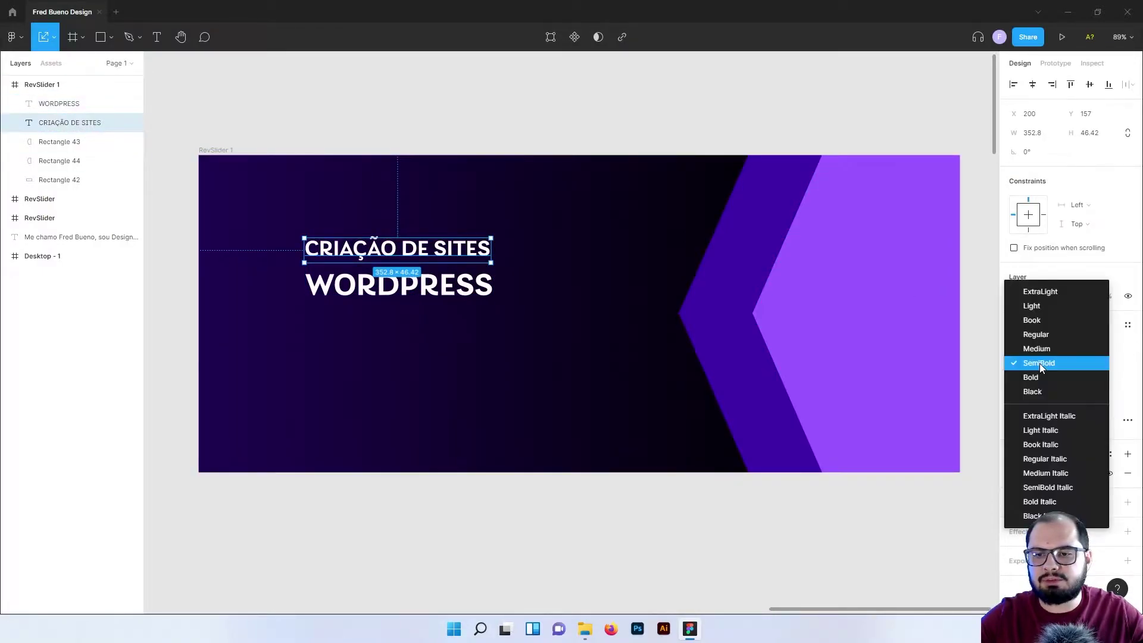
left_click(1045, 306)
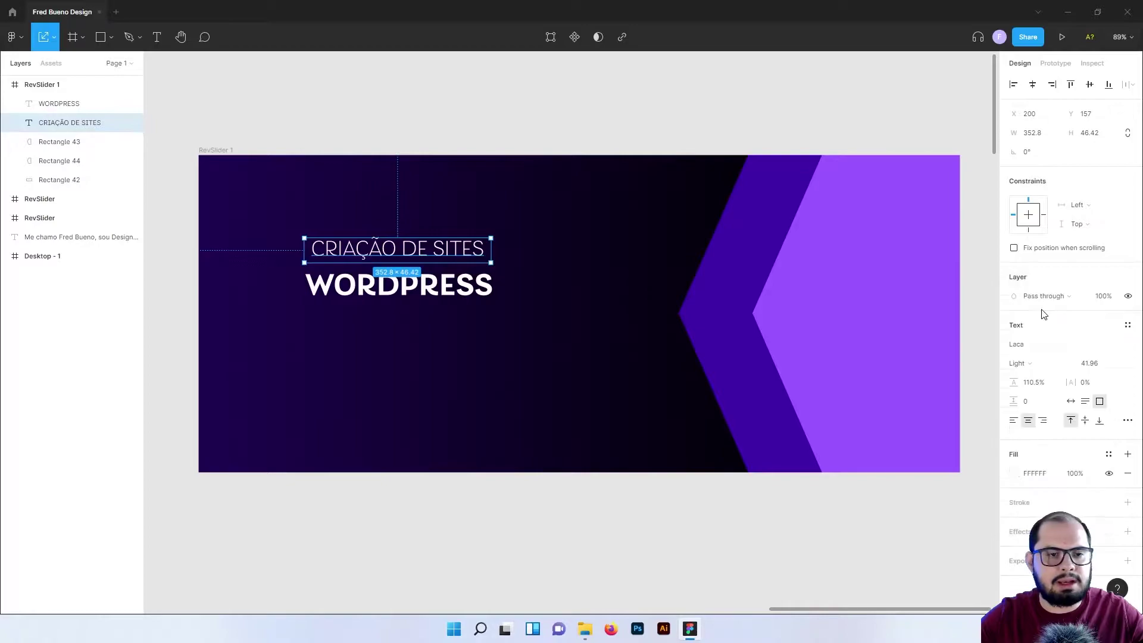
left_click(485, 146)
left_click(473, 238)
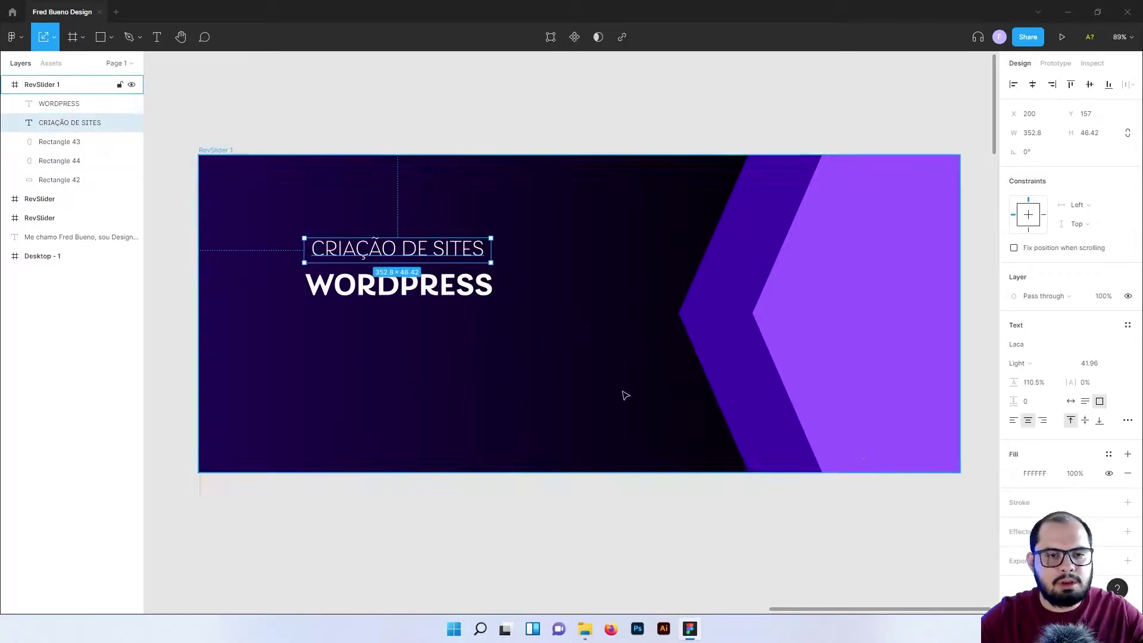
left_click(1013, 422)
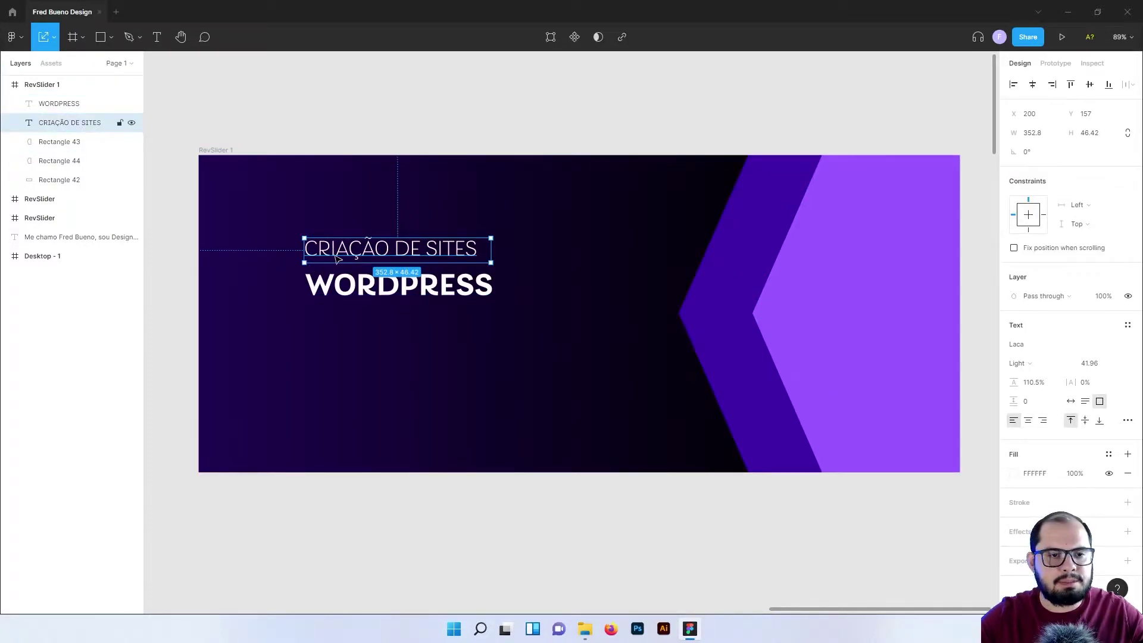
Move WORDPRESS up beneath the top line and settle CRIAÇÃO DE SITES at size 45.58.
left_click(341, 288)
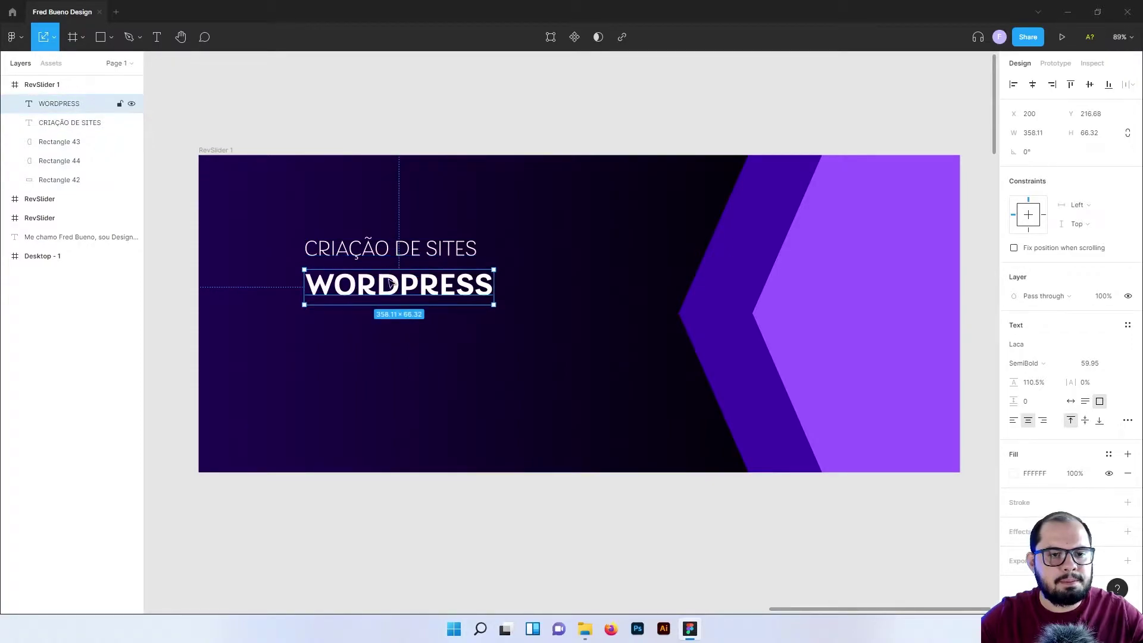
left_click_drag(387, 295, 387, 289)
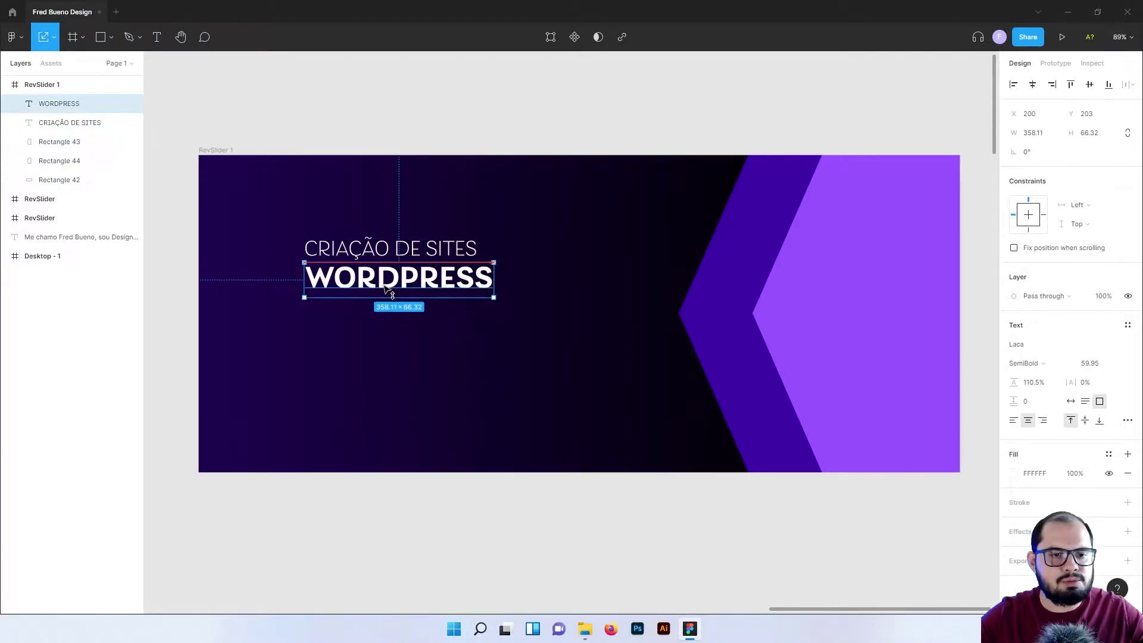
left_click(469, 256)
left_click_drag(493, 237, 501, 236)
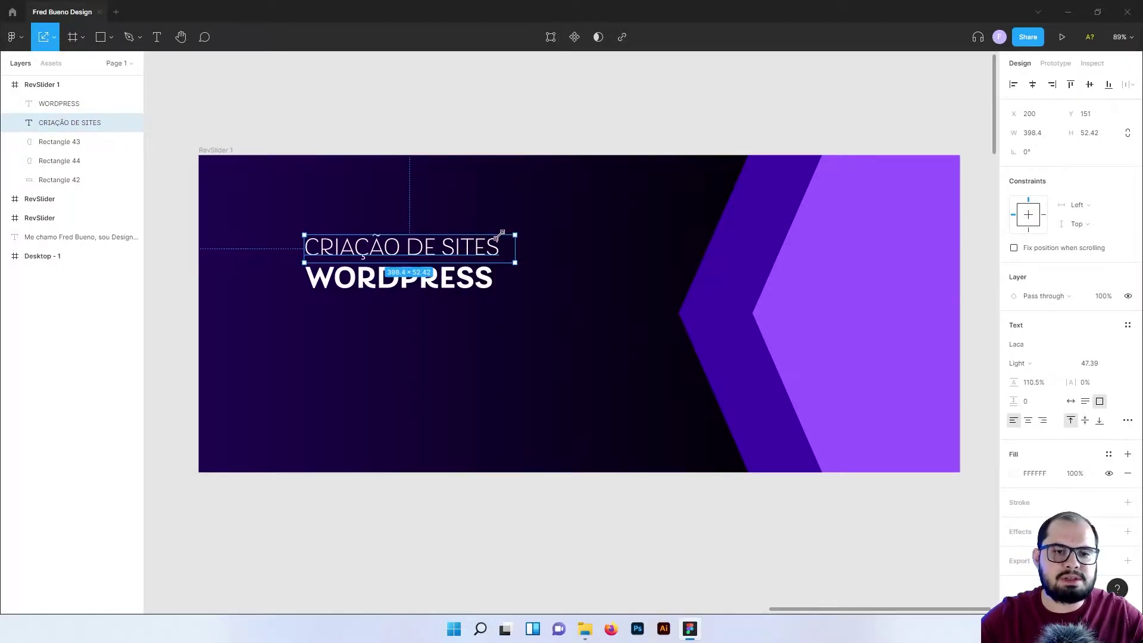
key("ctrl+z")
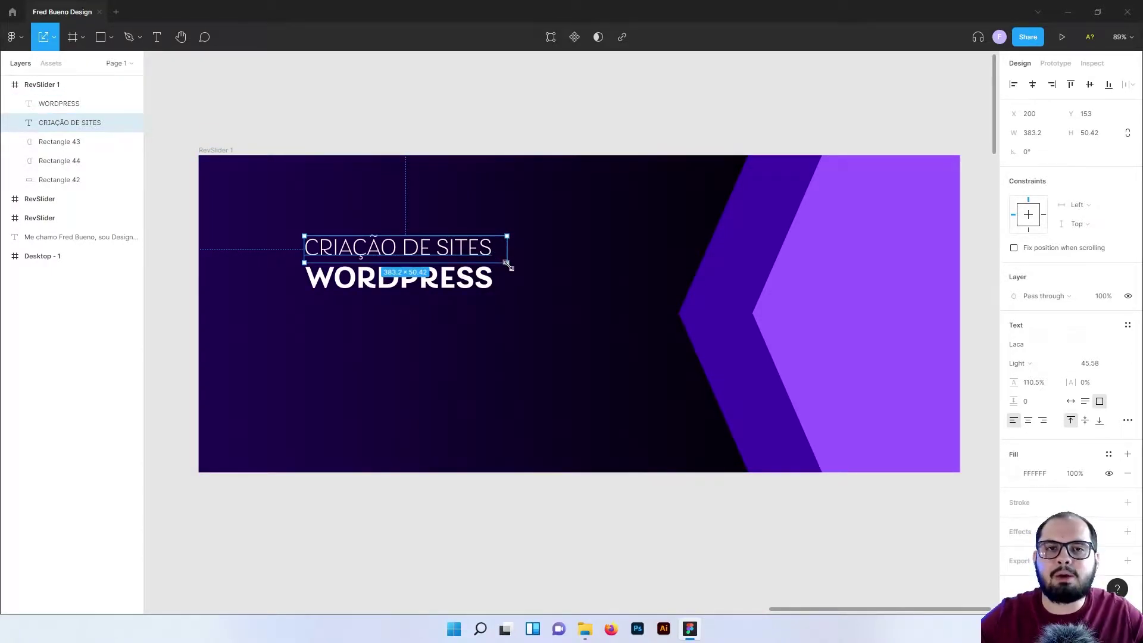
left_click(53, 38)
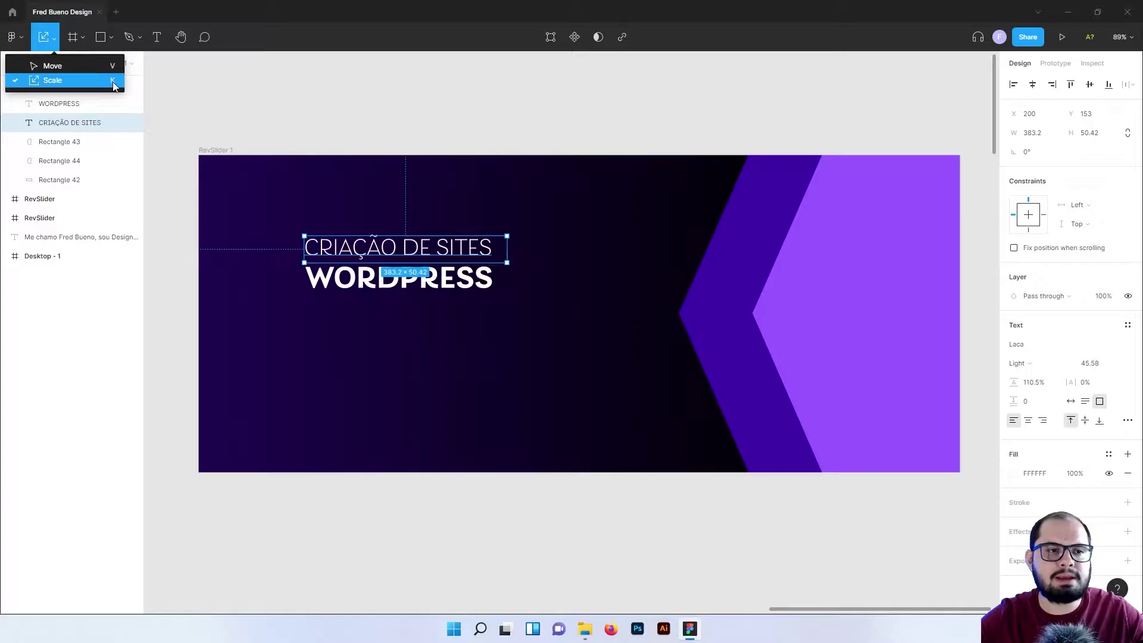
left_click(536, 134)
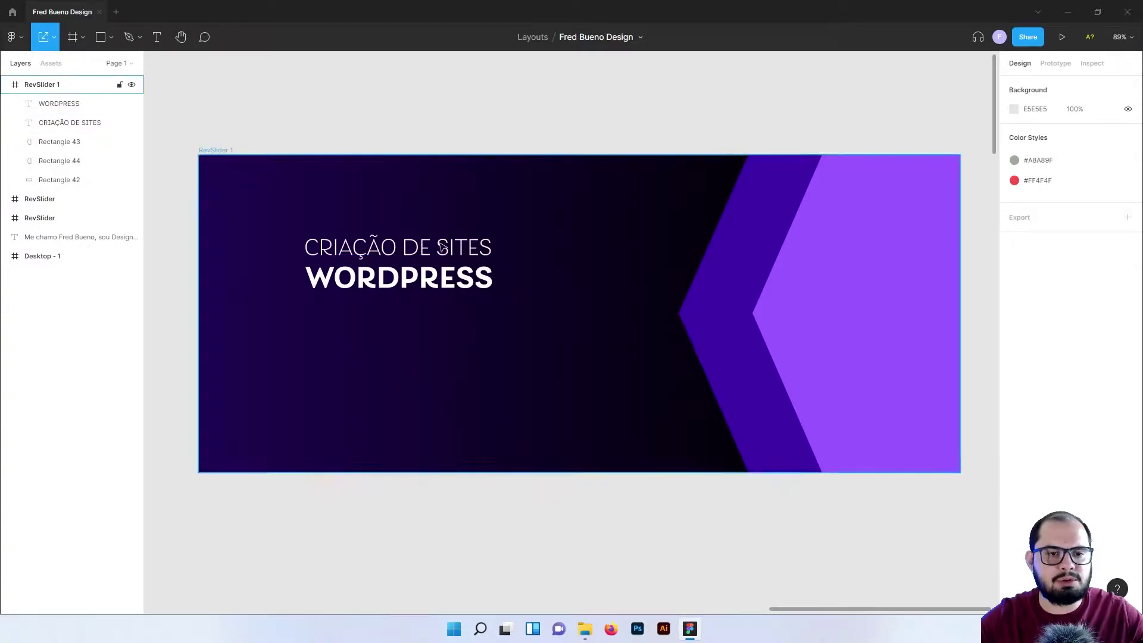
Duplicate the WORDPRESS heading below itself and scale the copy smaller.
left_click_drag(438, 253, 438, 337)
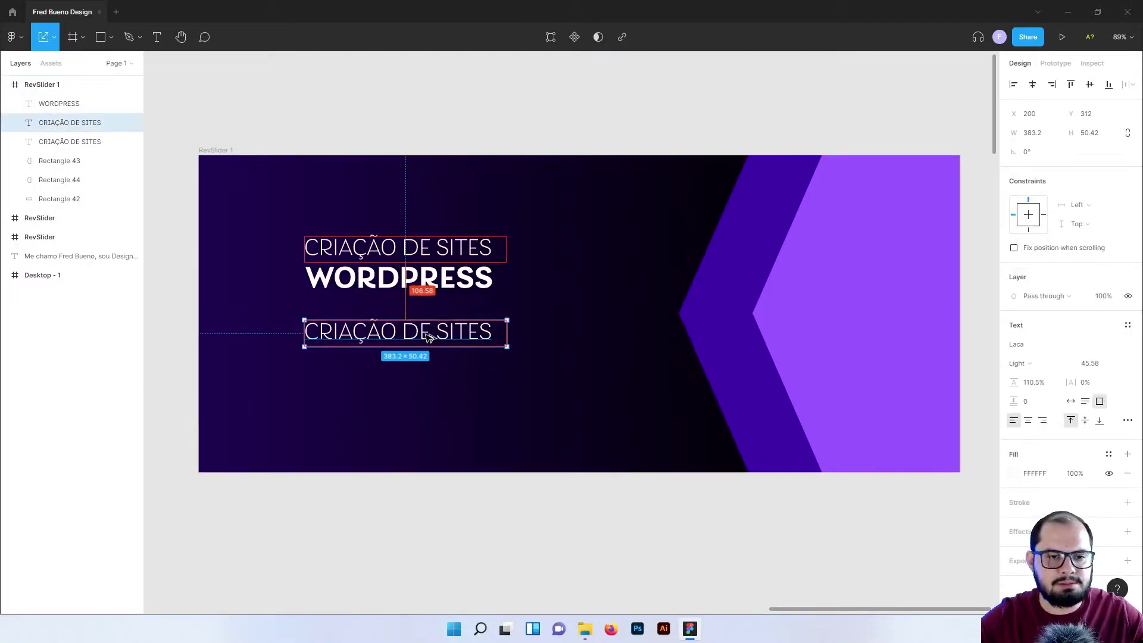
left_click_drag(505, 318, 441, 327)
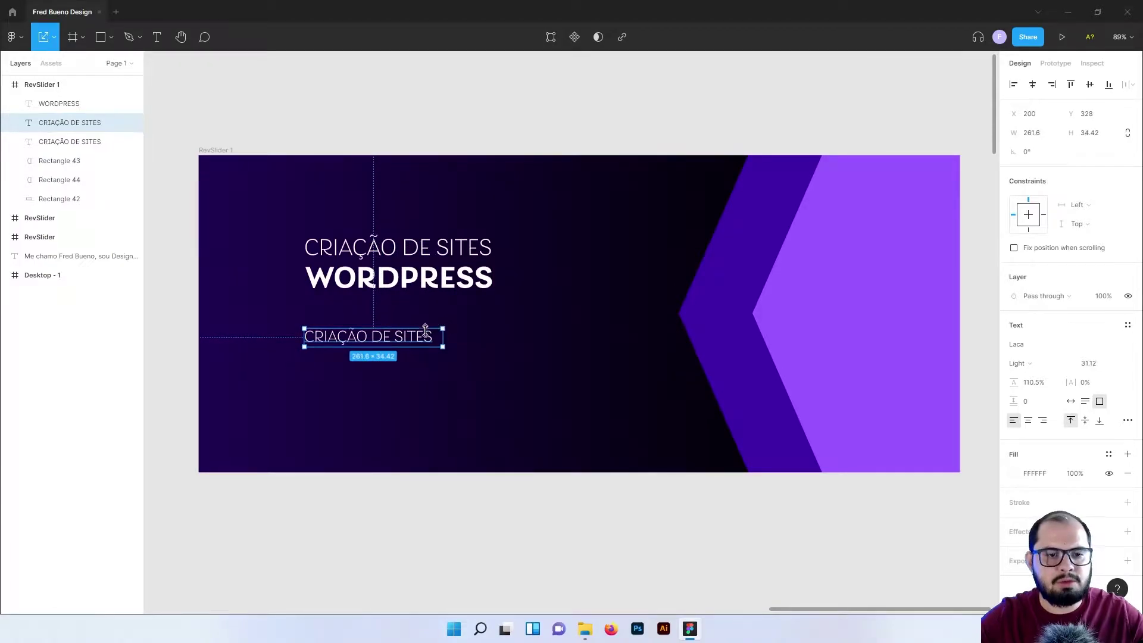
left_click_drag(416, 338, 454, 338)
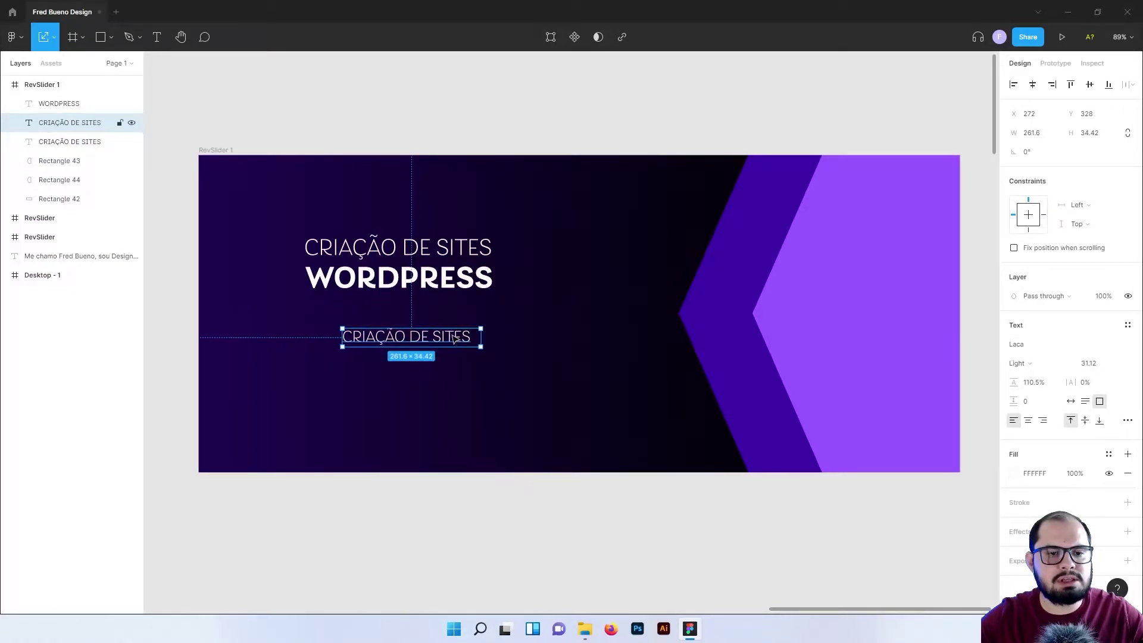
Retype the copy as '100% RESPONSIVO' and widen the CARREGAMENTO RÁPIDO box onto one line.
double_click(453, 338)
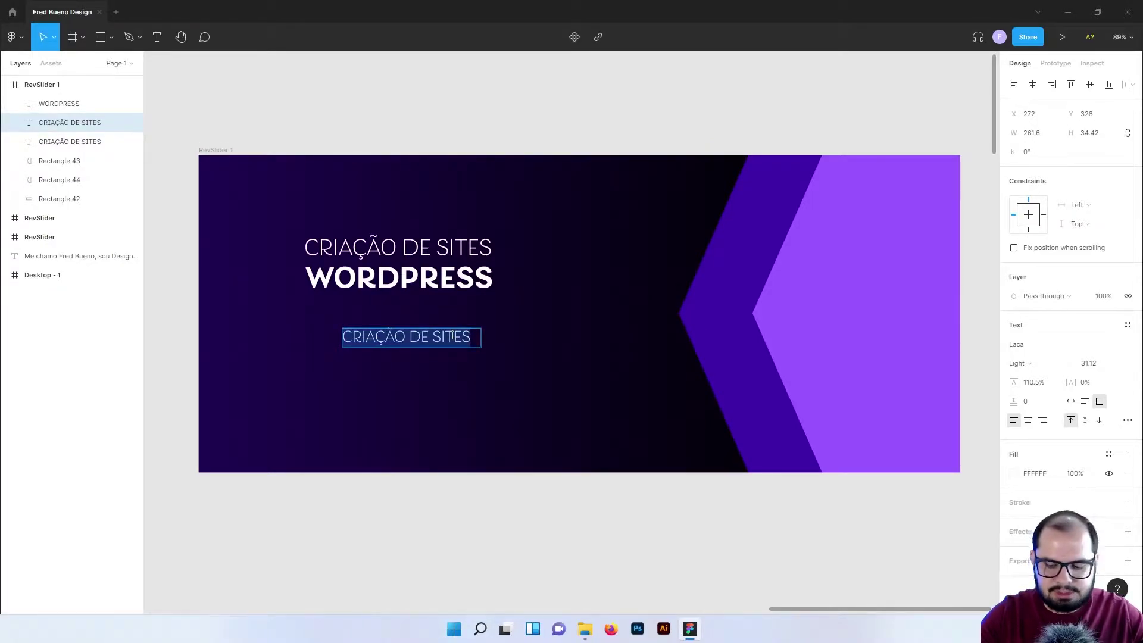
key("BackSpace")
type("100% RES")
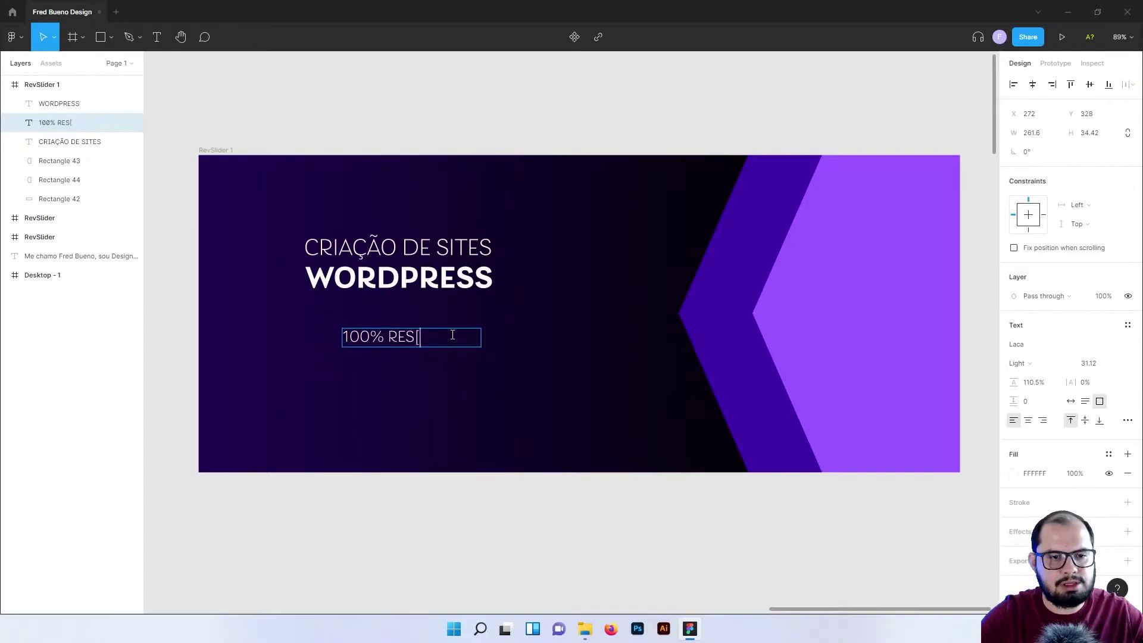
type("[PMS")
key("BackSpace")
key("BackSpace")
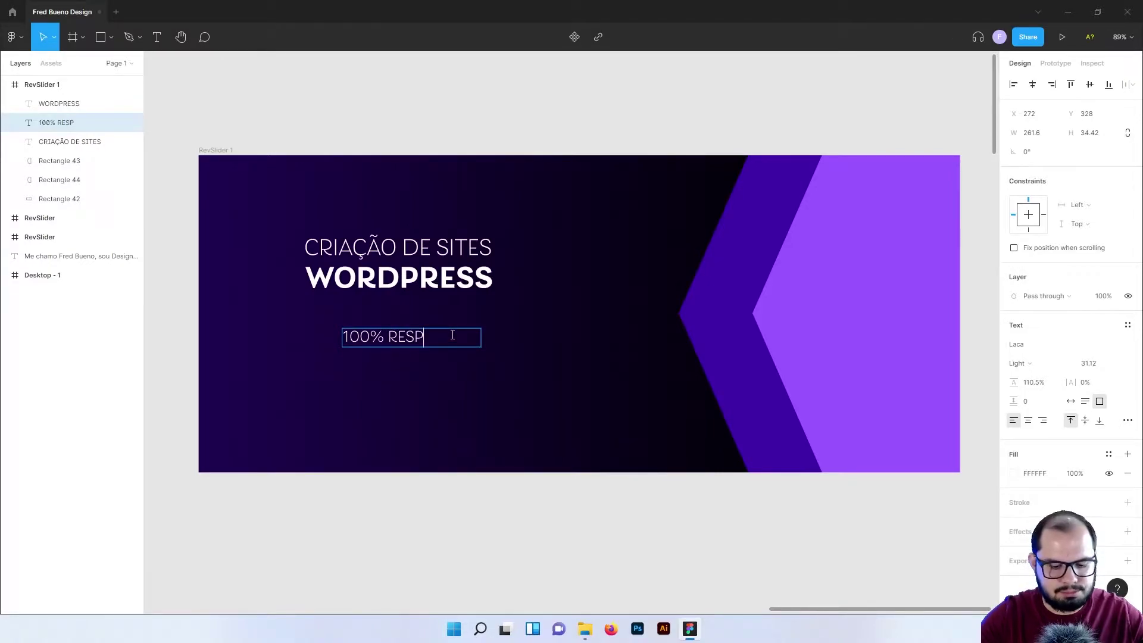
type("ONSIVO")
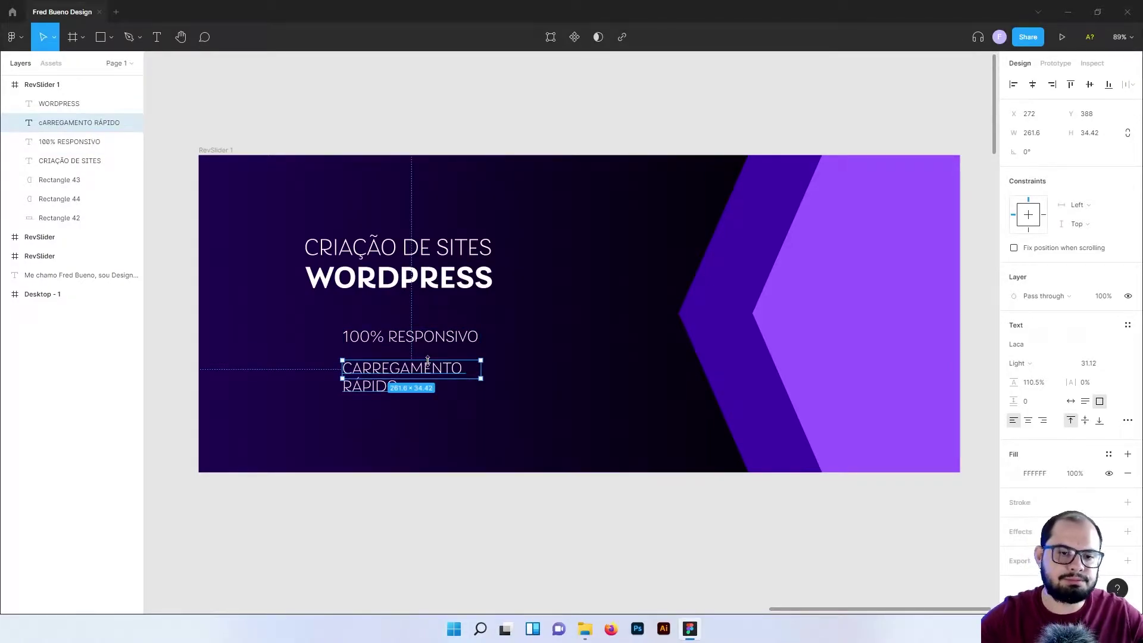
left_click_drag(478, 370, 526, 369)
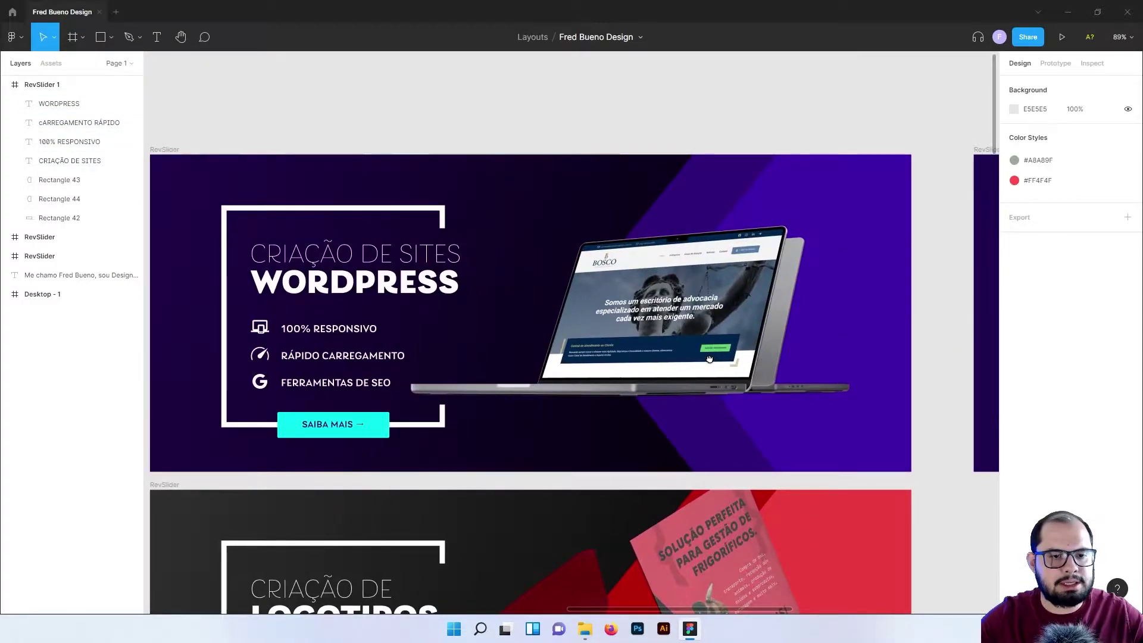
Reword the second feature line from 'CARREGAMENTO RÁPIDO' to 'RÁPIDO CARREGAMENTO'.
left_click_drag(709, 358, 673, 361)
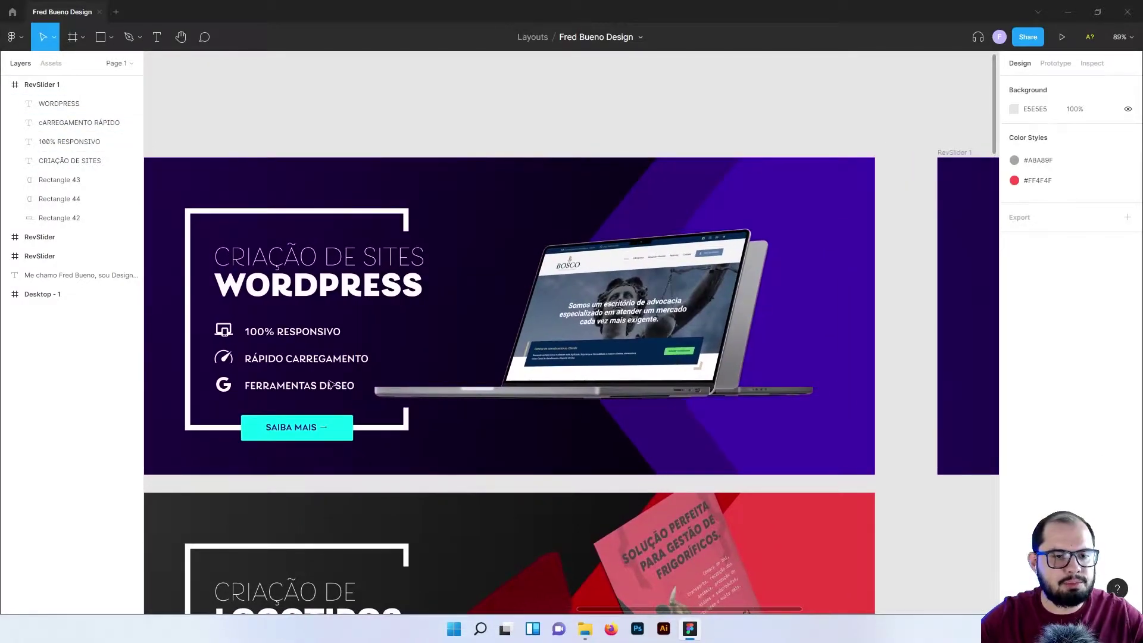
left_click_drag(760, 363, 281, 367)
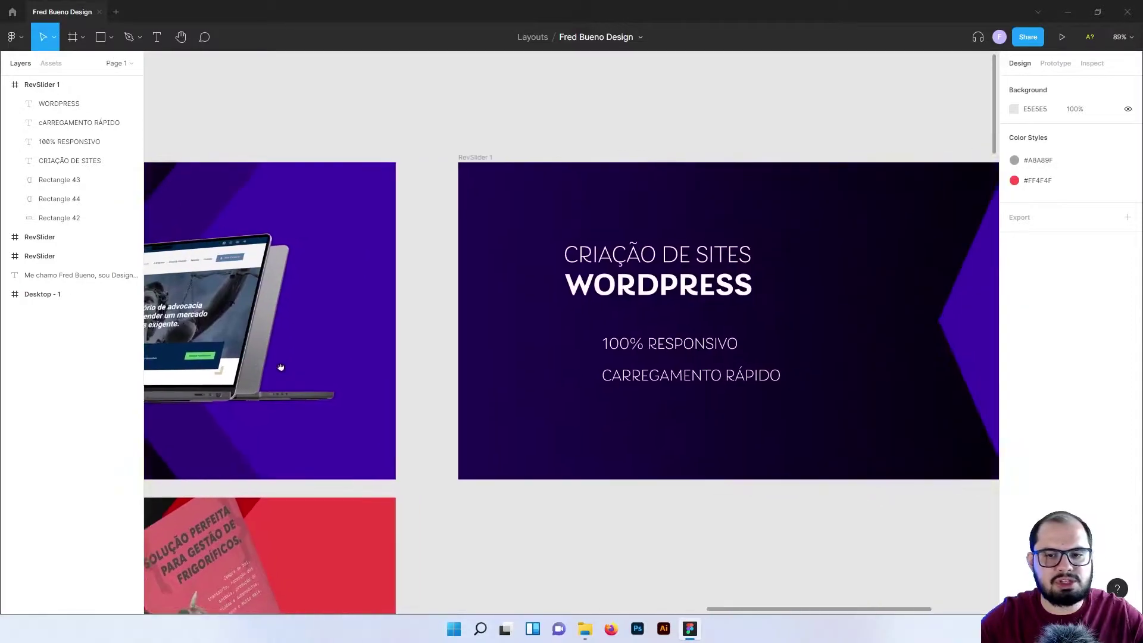
scroll(417, 372, "right", 2)
scroll(535, 378, "right", 5)
left_click(519, 376)
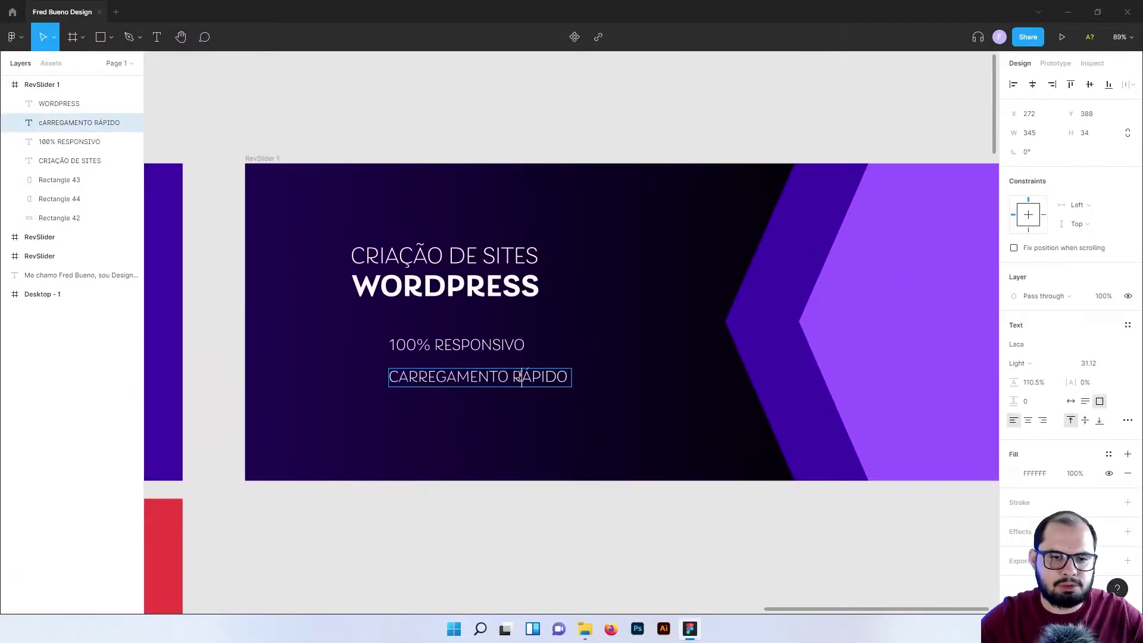
double_click(526, 377)
key("BackSpace")
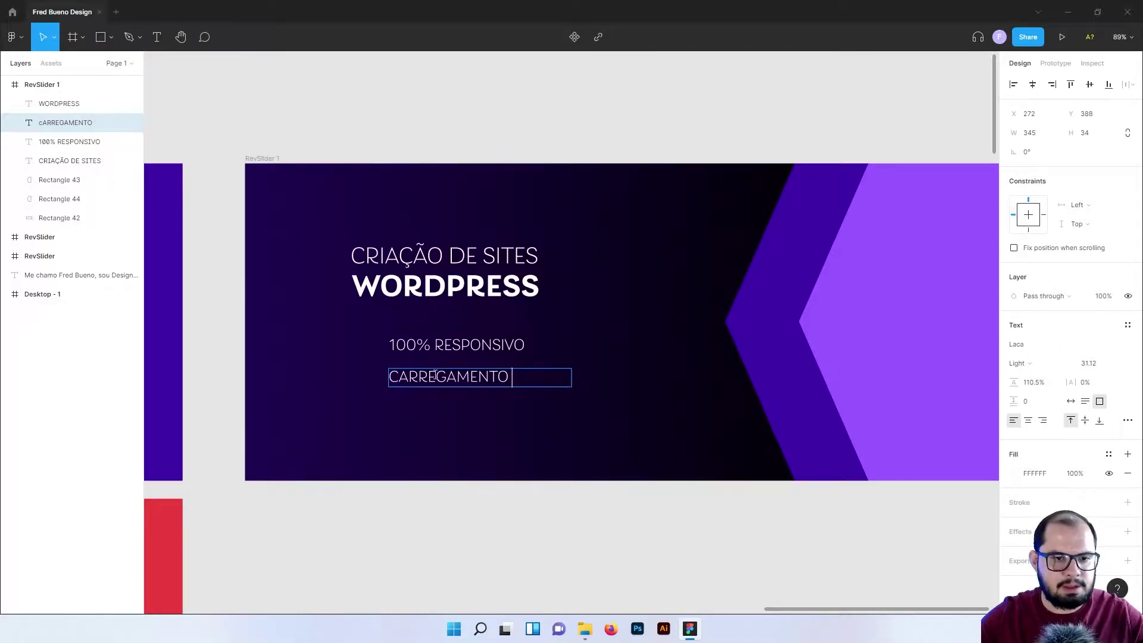
left_click(390, 376)
type("RÁPIDO")
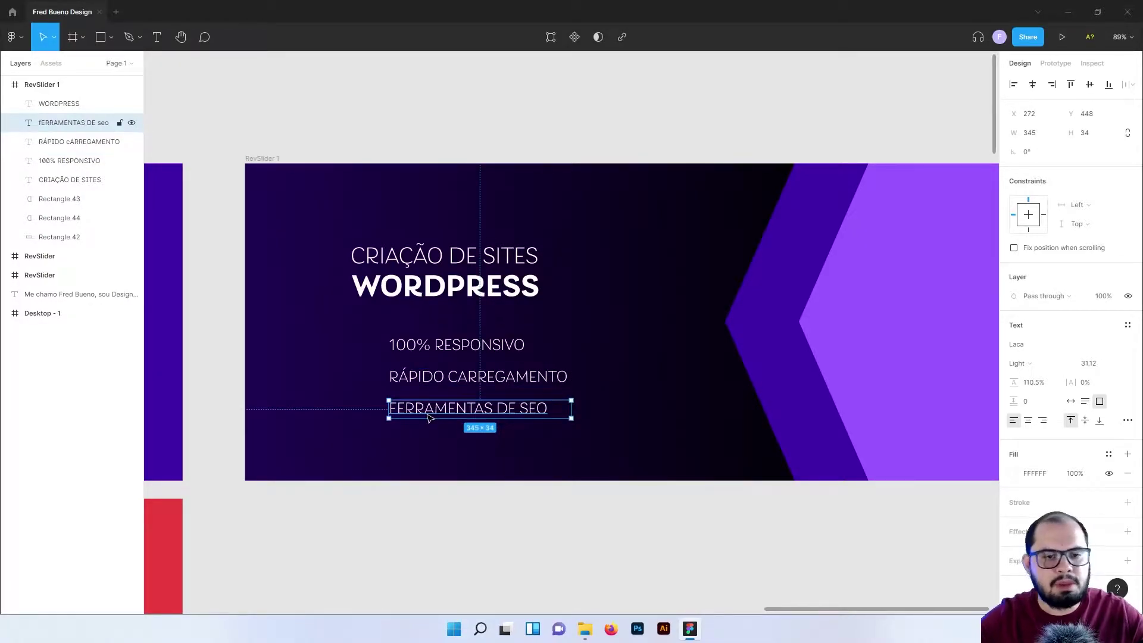
Set the feature lines to Regular weight and widen their text boxes so they don't wrap.
left_click(477, 376, "shift")
left_click(456, 344, "shift")
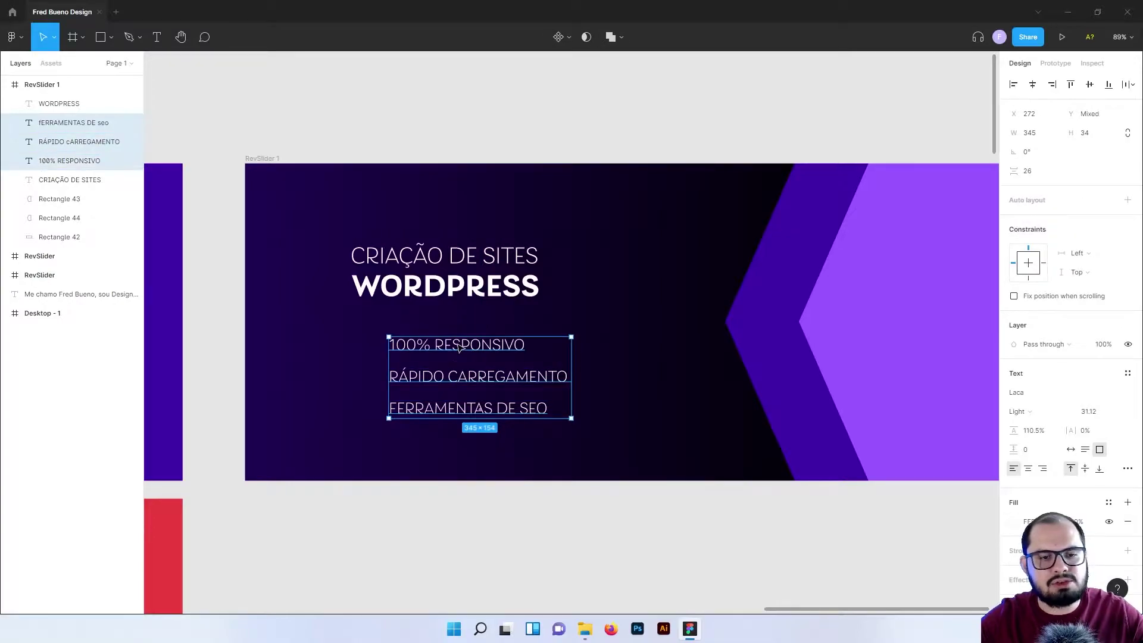
left_click(1027, 410)
left_click(1030, 416)
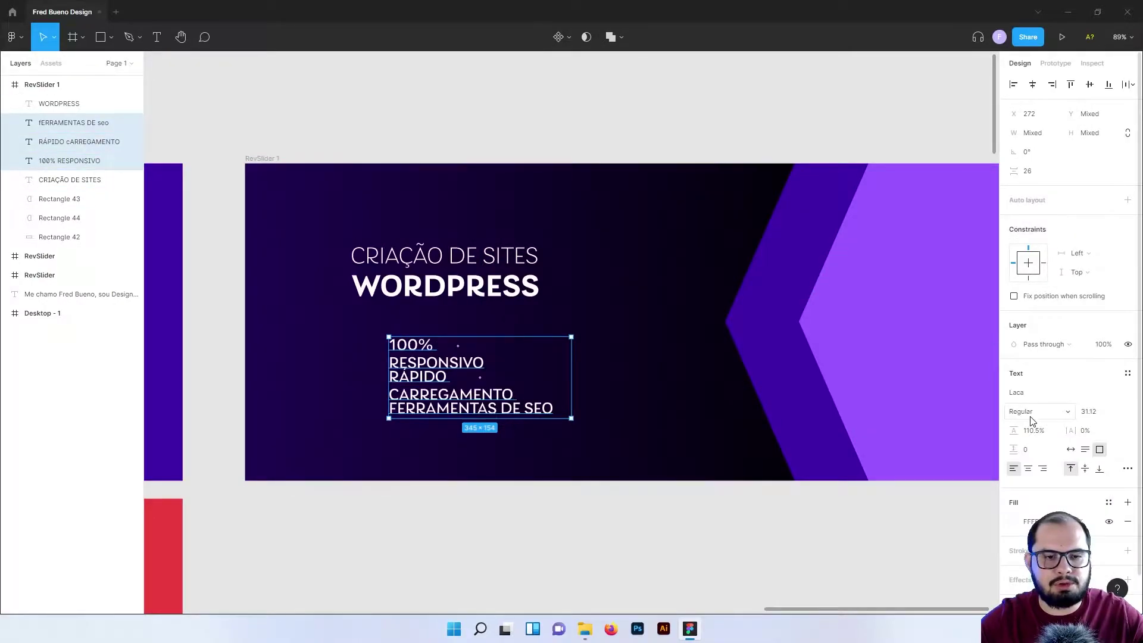
left_click_drag(570, 361, 598, 361)
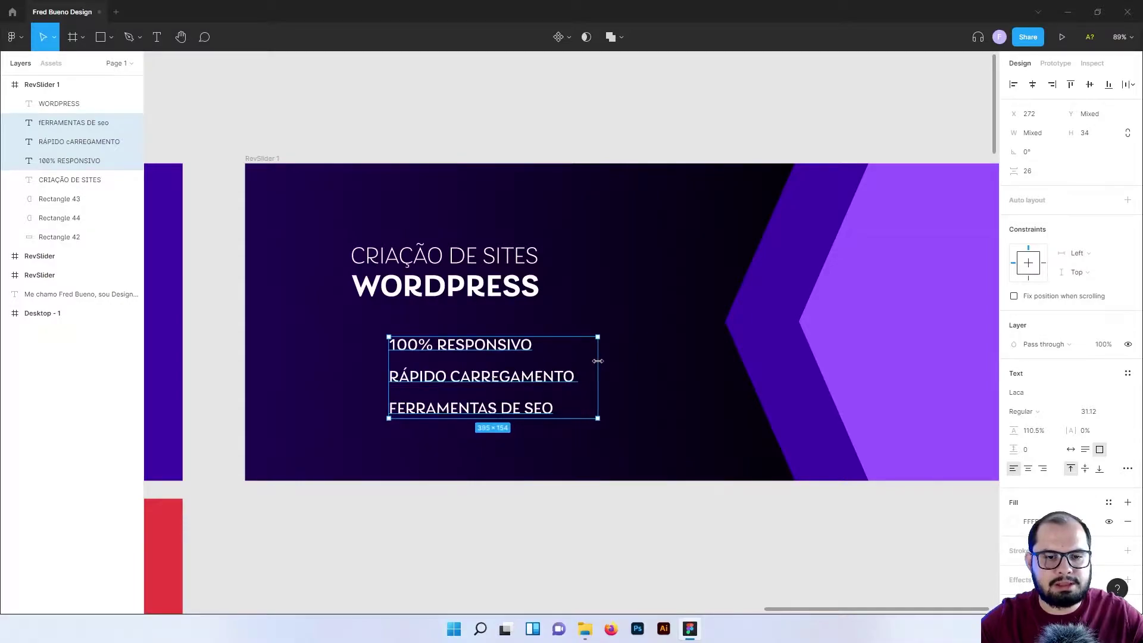
Scale the three feature lines down proportionally with the Scale tool (K).
left_click(559, 513)
left_click(461, 345)
left_click(512, 376, "shift")
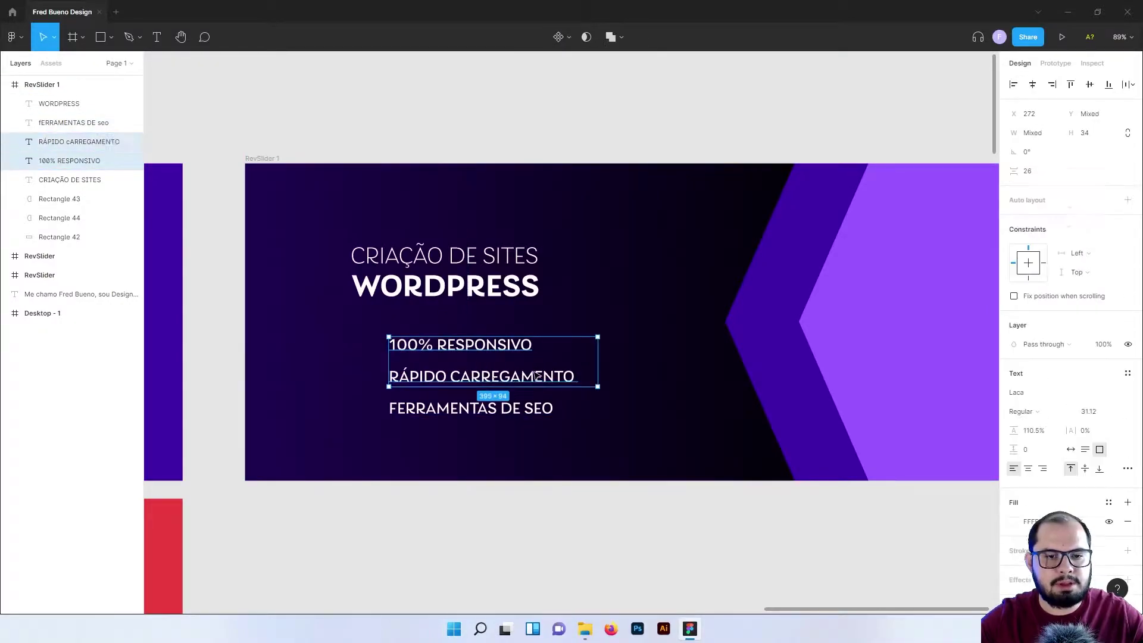
left_click(532, 409, "shift")
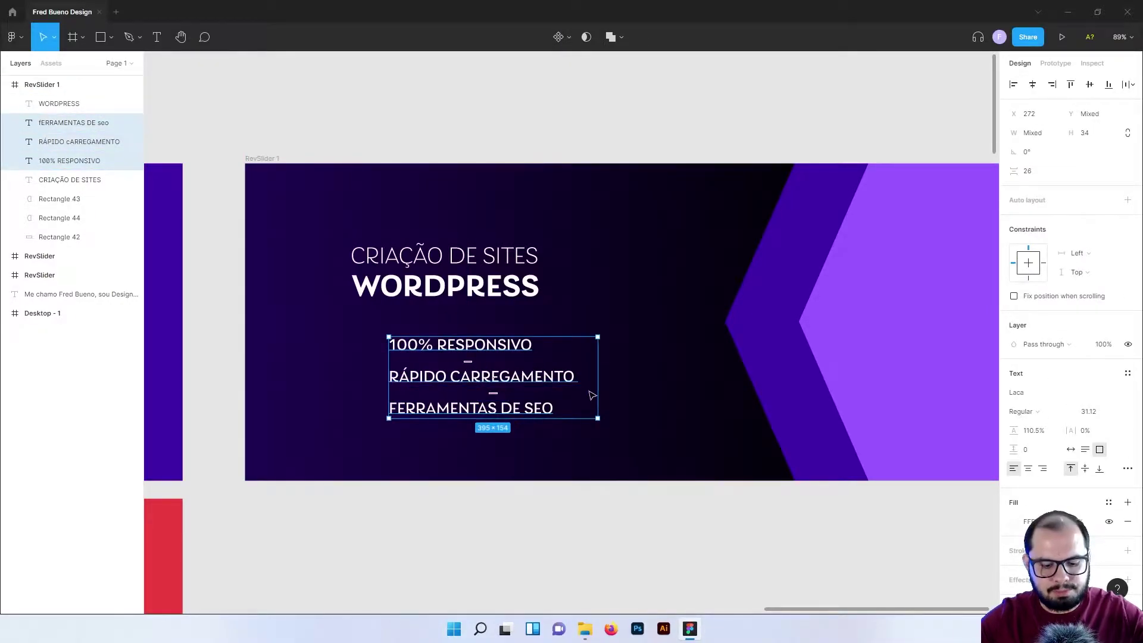
key("k")
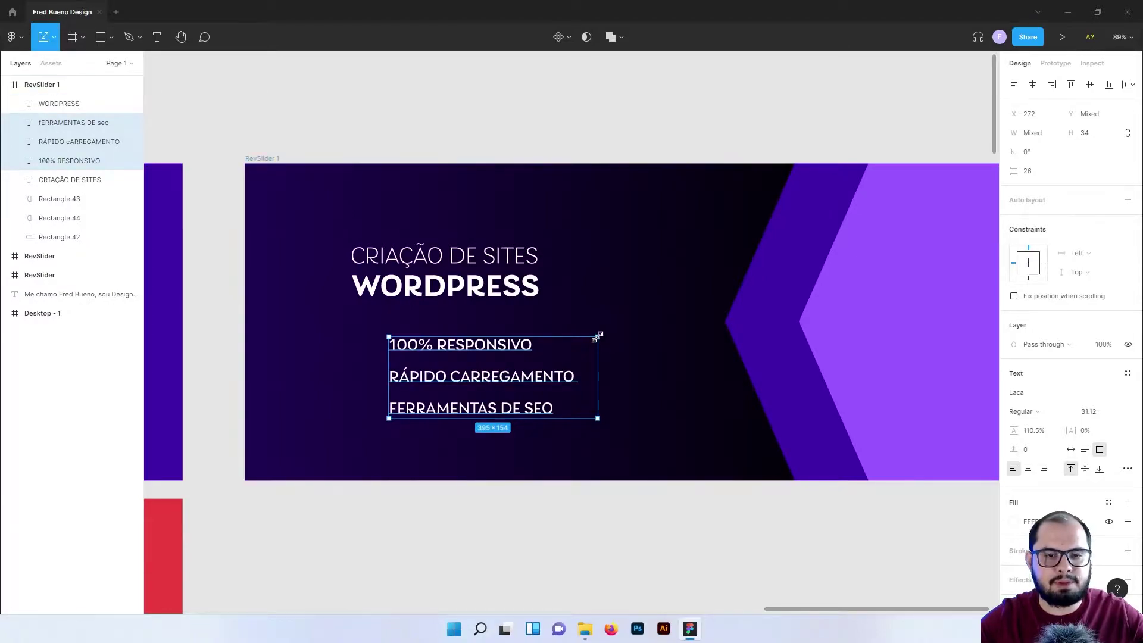
left_click_drag(598, 419, 566, 404)
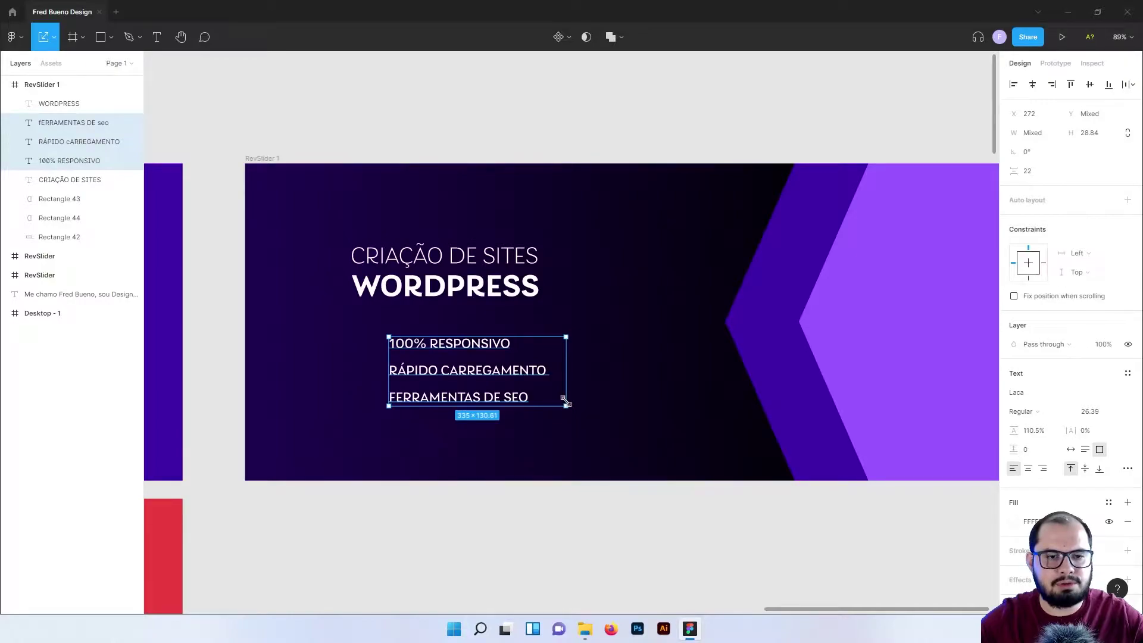
left_click_drag(566, 404, 563, 403)
key("Escape")
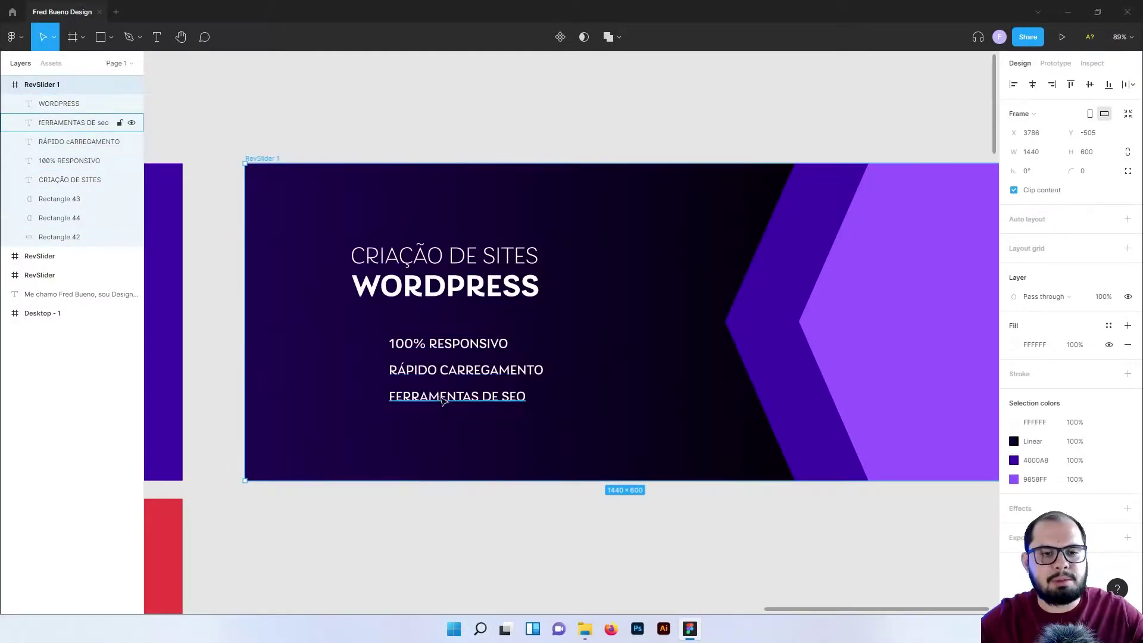
Move the three feature lines slightly up beneath the WORDPRESS heading.
left_click(448, 351)
left_click(452, 374, "shift")
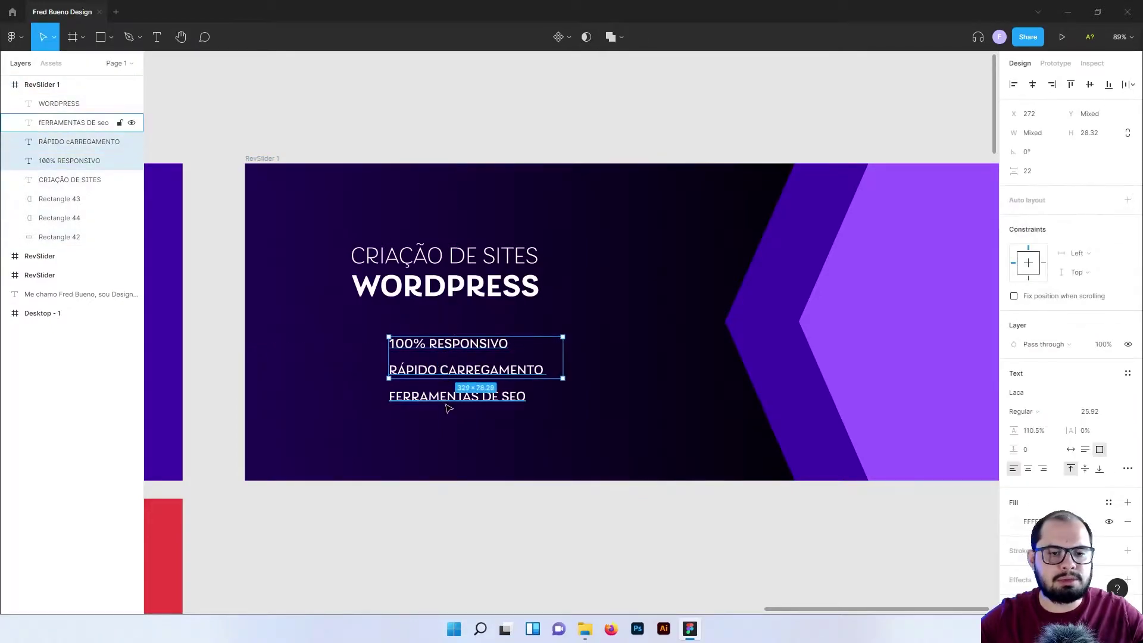
left_click(446, 400, "shift")
left_click_drag(452, 344, 453, 338)
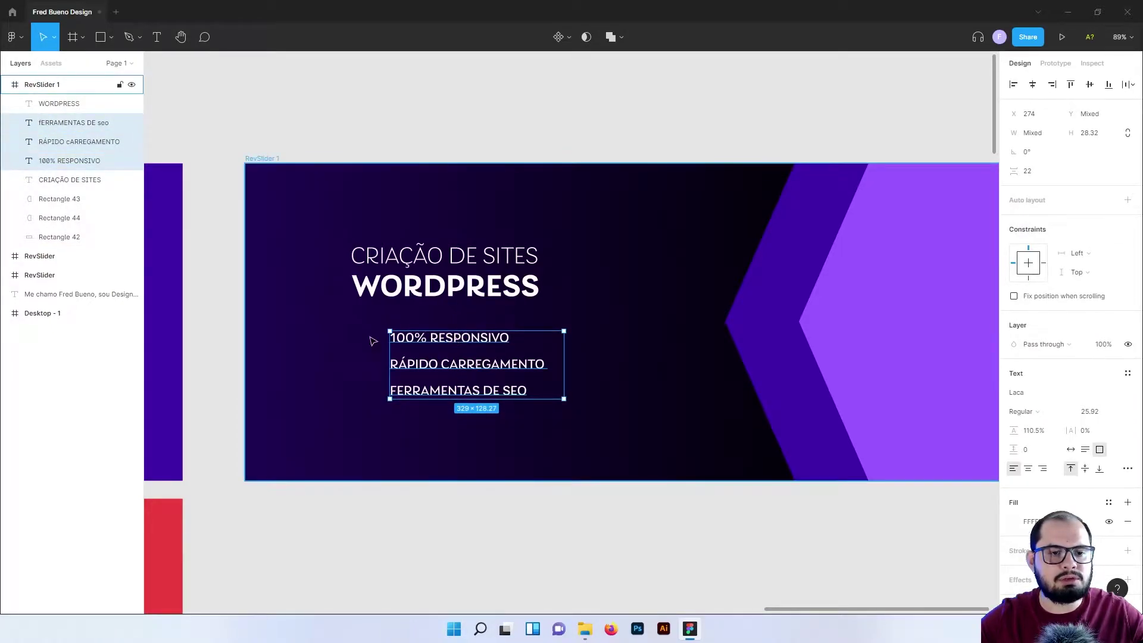
left_click(387, 162)
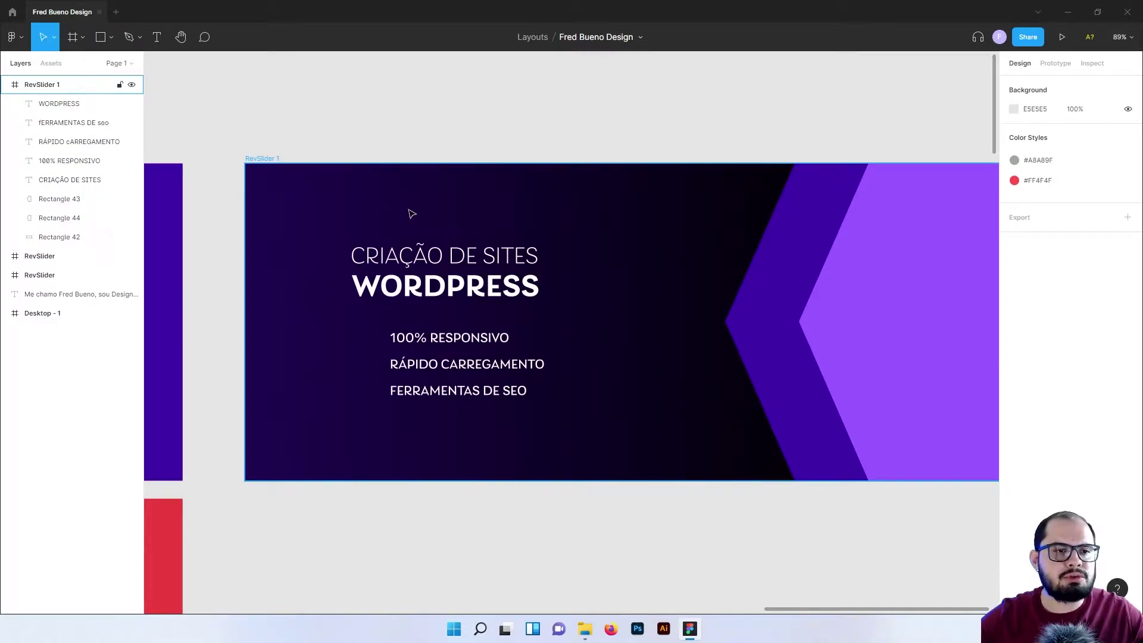
Browse the banner's Plugins context menu, then close it without running a plugin.
right_click(358, 224)
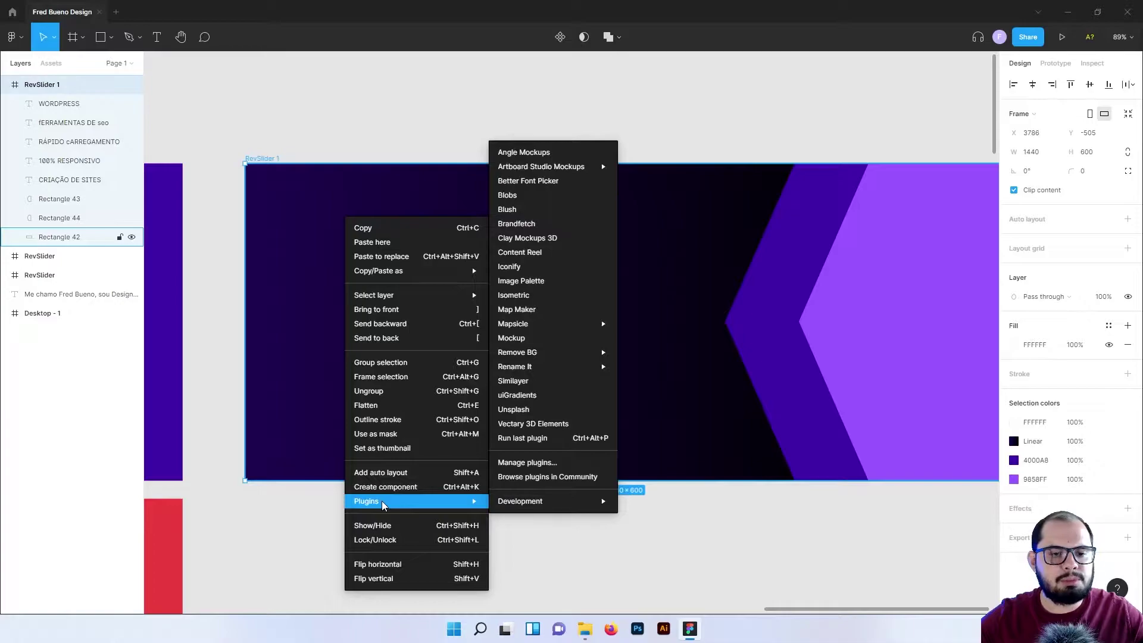
mouse_move(416, 501)
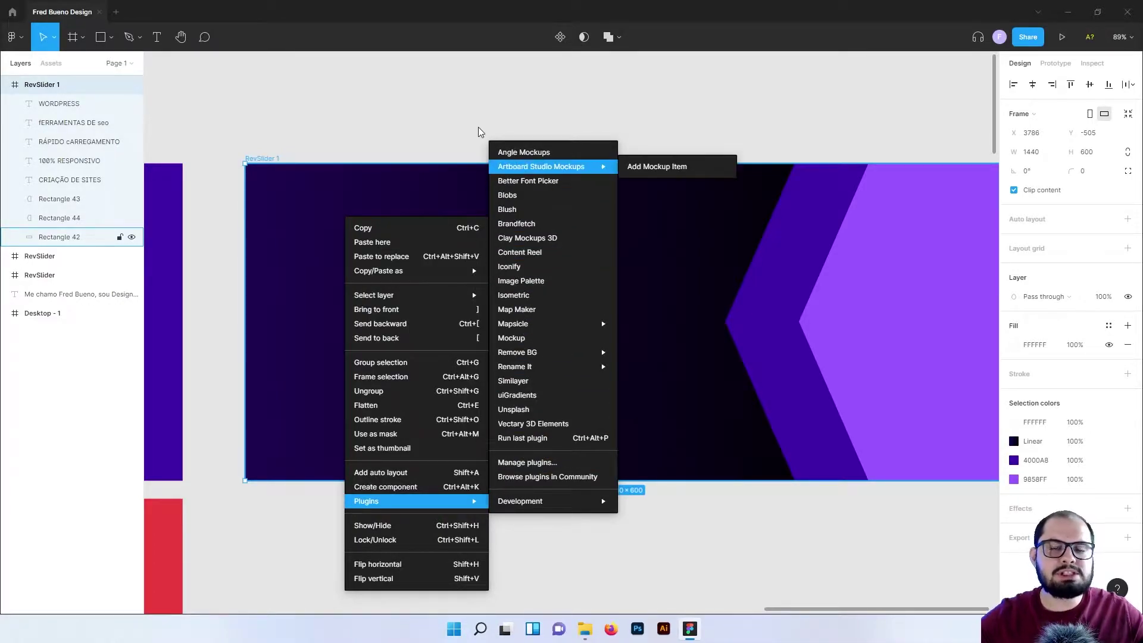
mouse_move(541, 166)
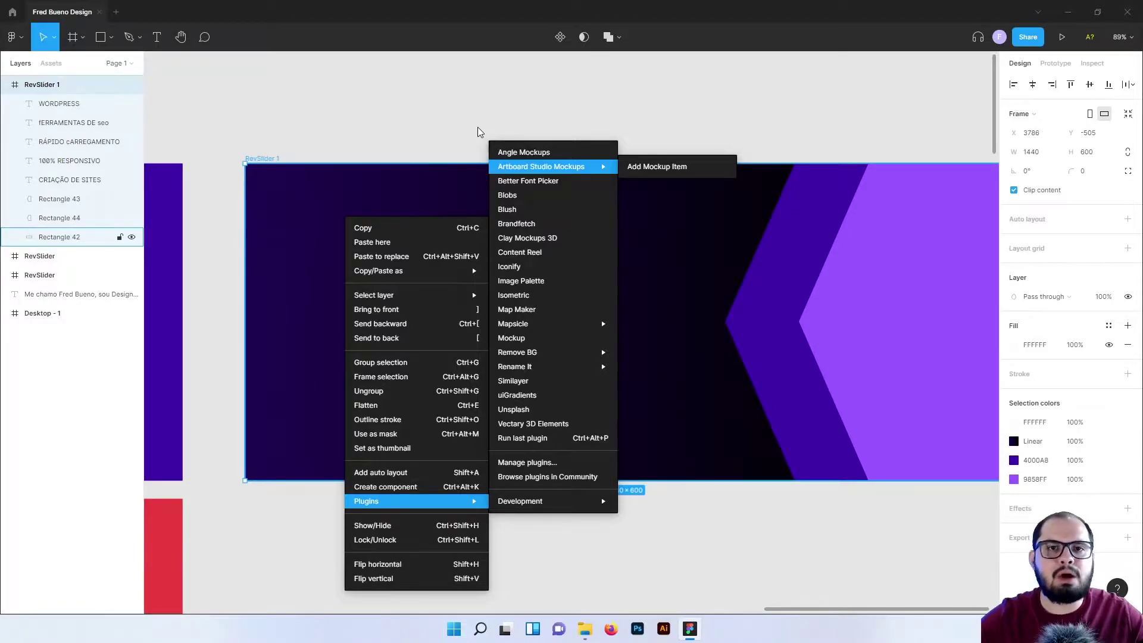
left_click(422, 137)
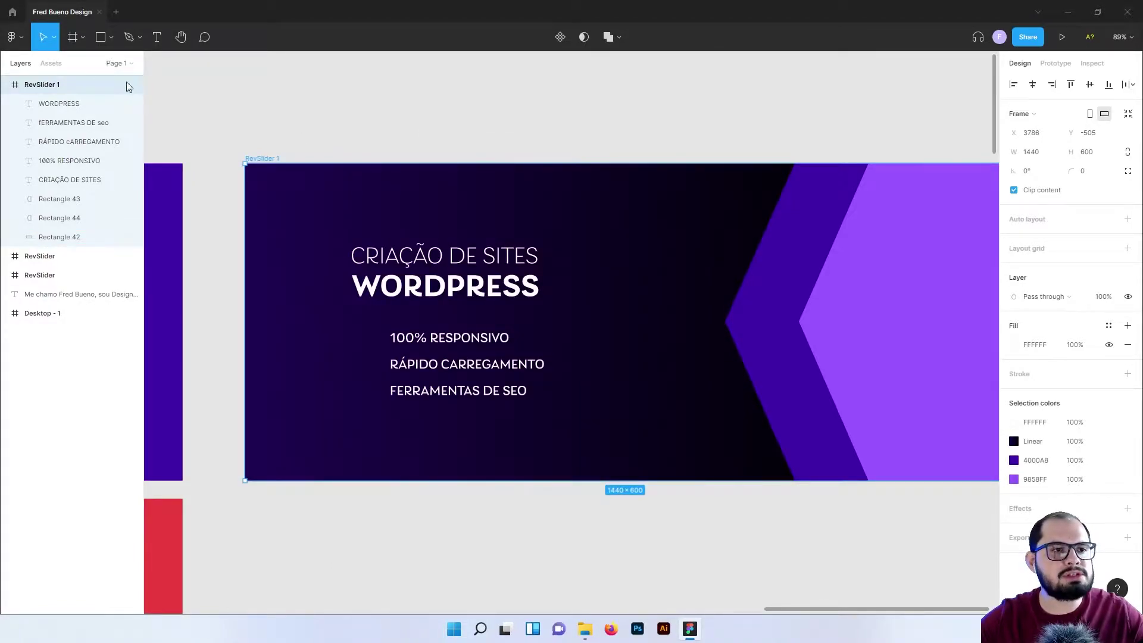
Clear the mockup Community search and return to the file browser.
left_click(12, 15)
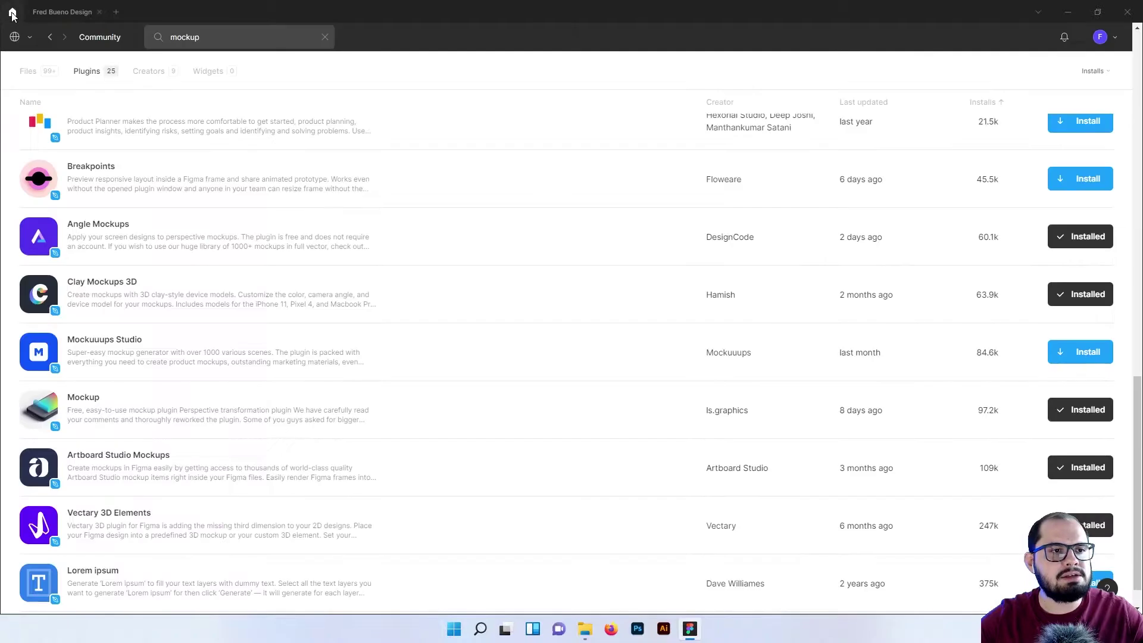
left_click(14, 38)
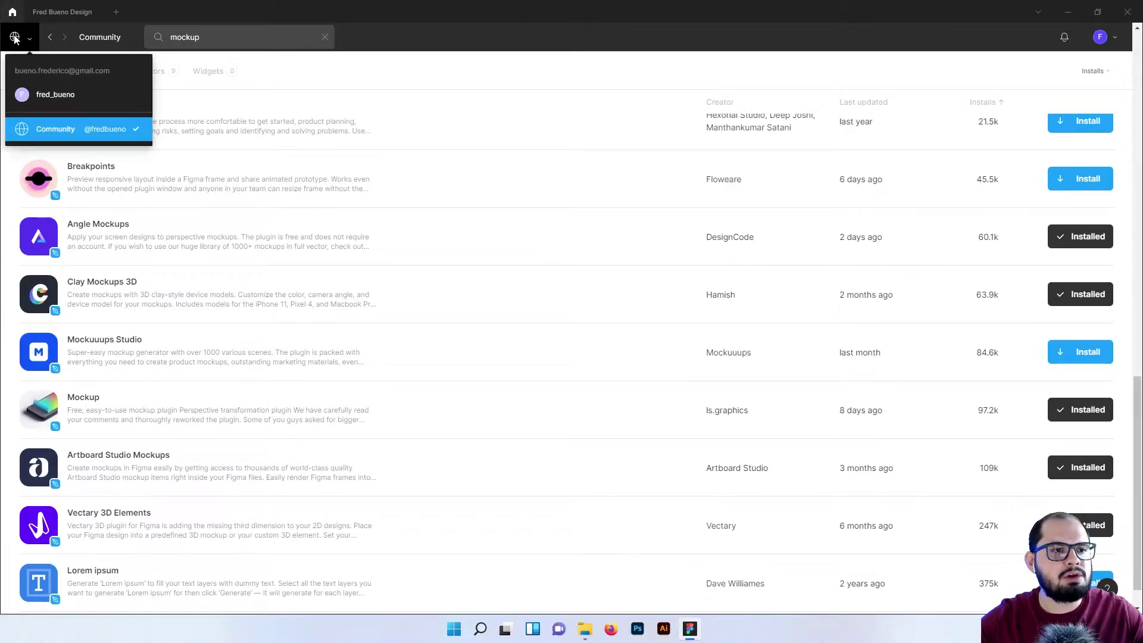
left_click(15, 38)
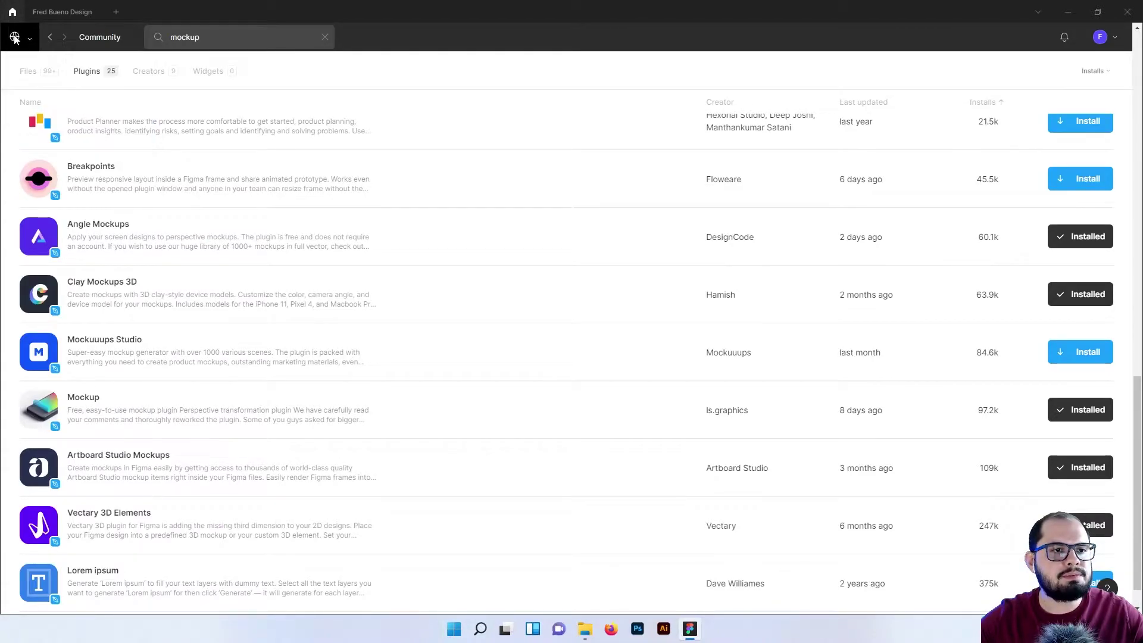
left_click(327, 36)
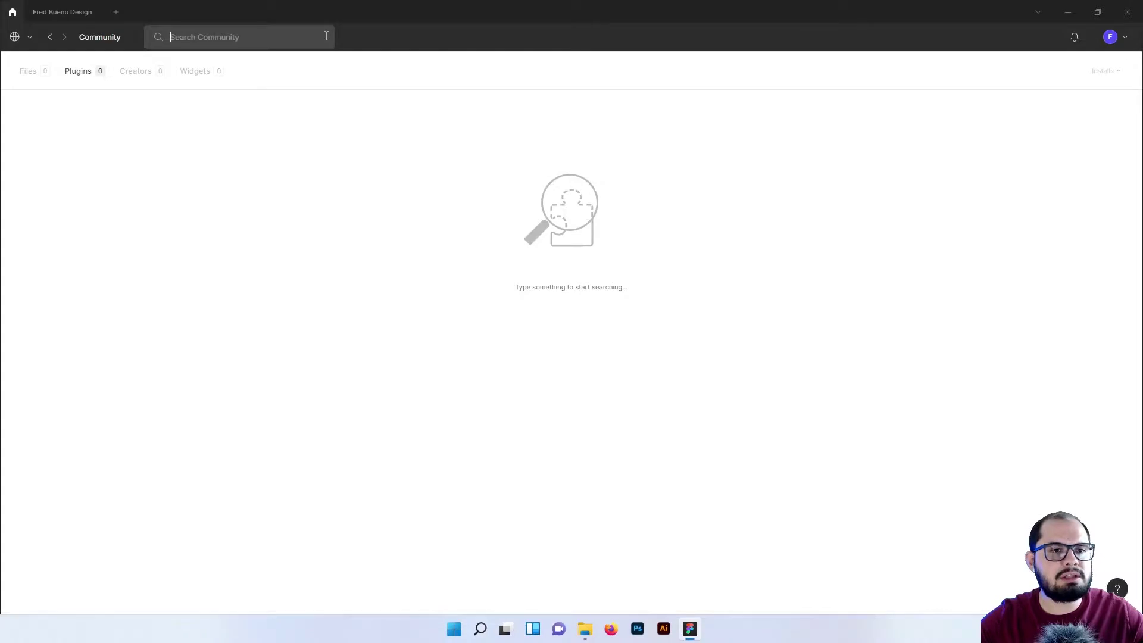
left_click(17, 38)
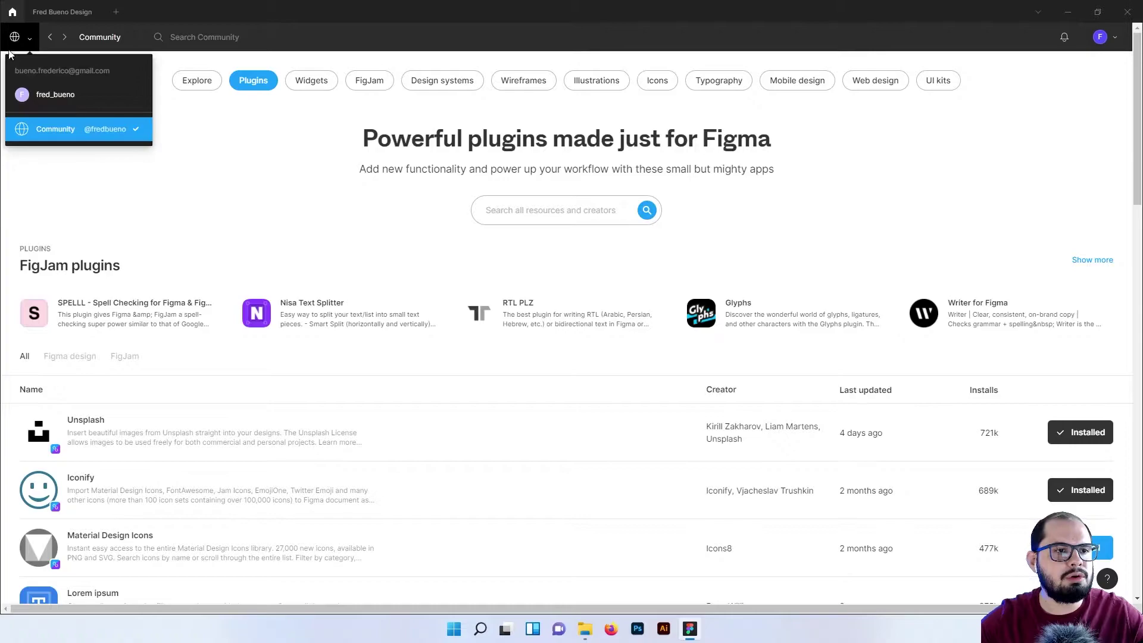
left_click(37, 99)
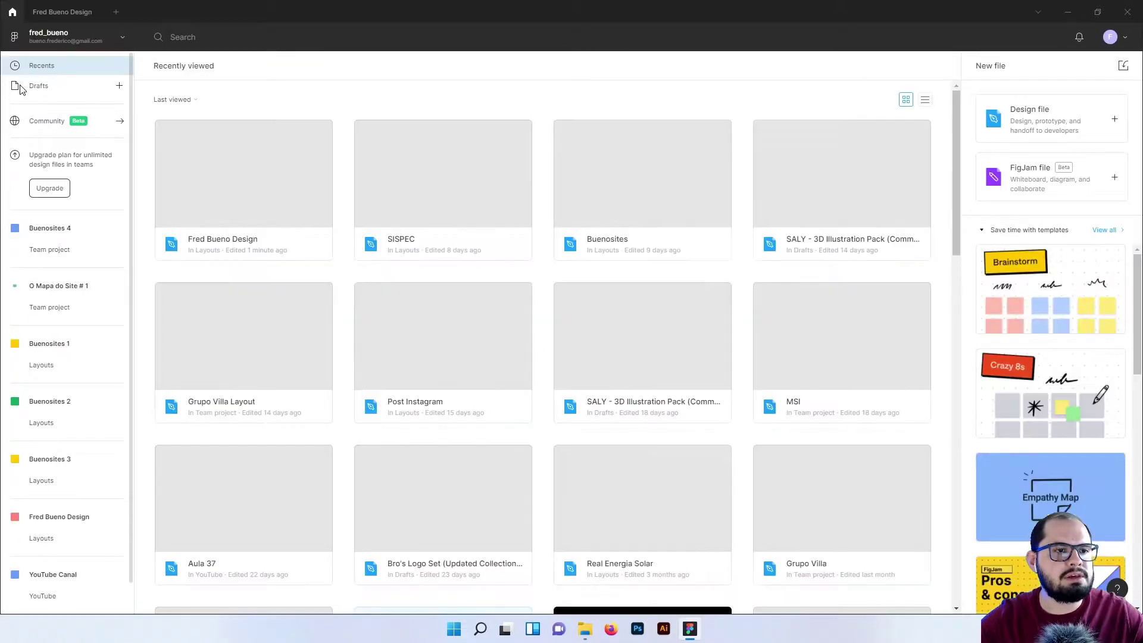
Search the Community plugins for 'ICONIFY' to confirm it is installed.
left_click(43, 122)
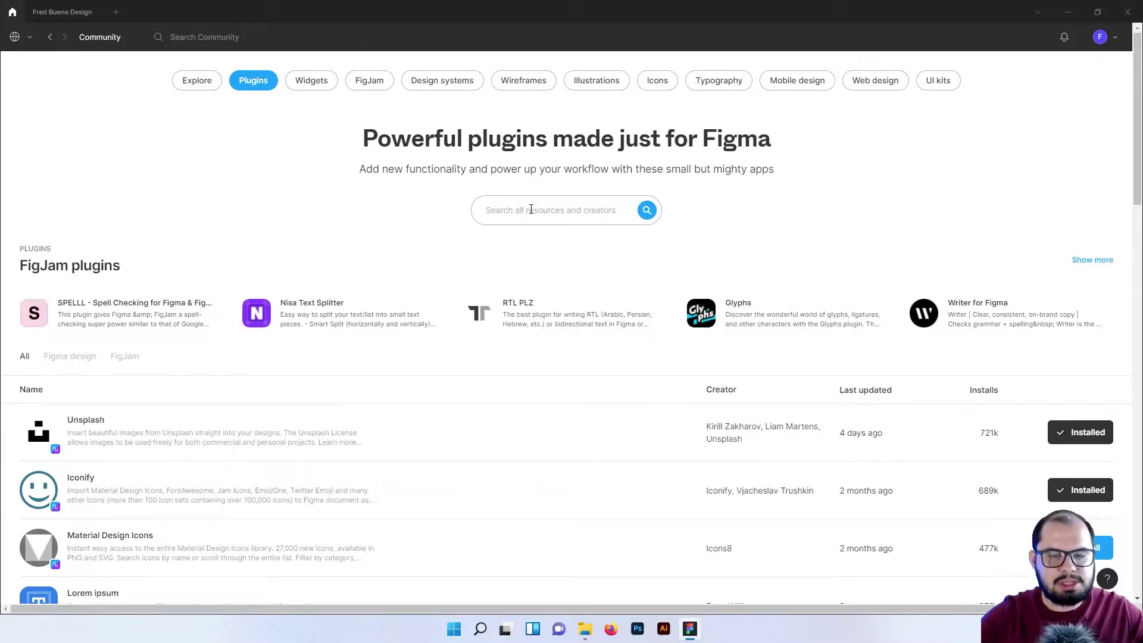
type("ICONIF")
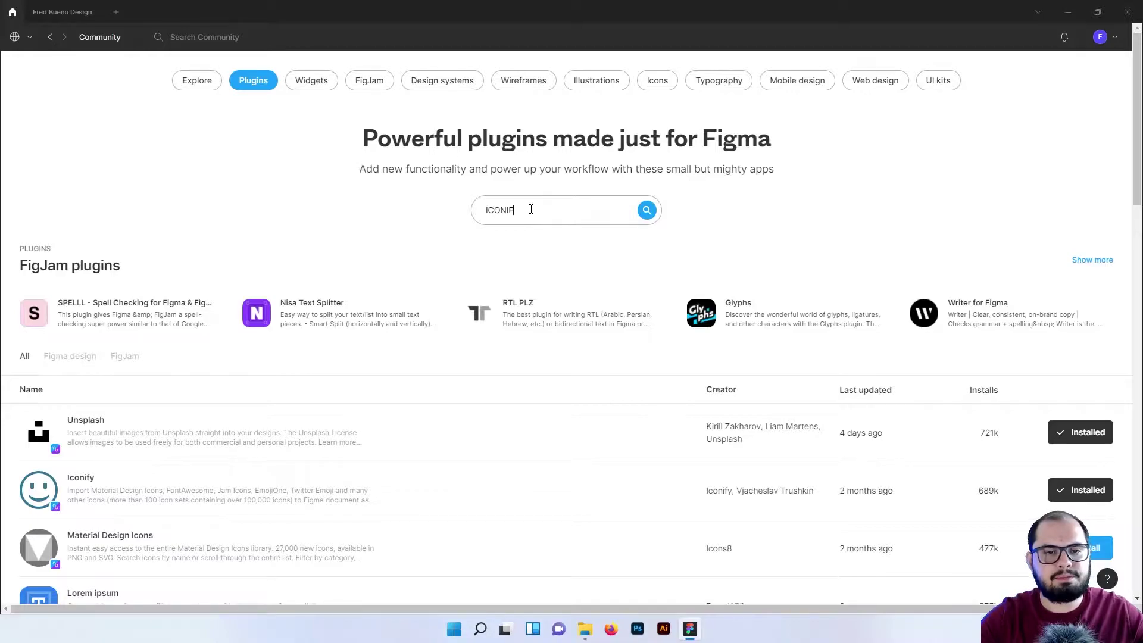
type("Y")
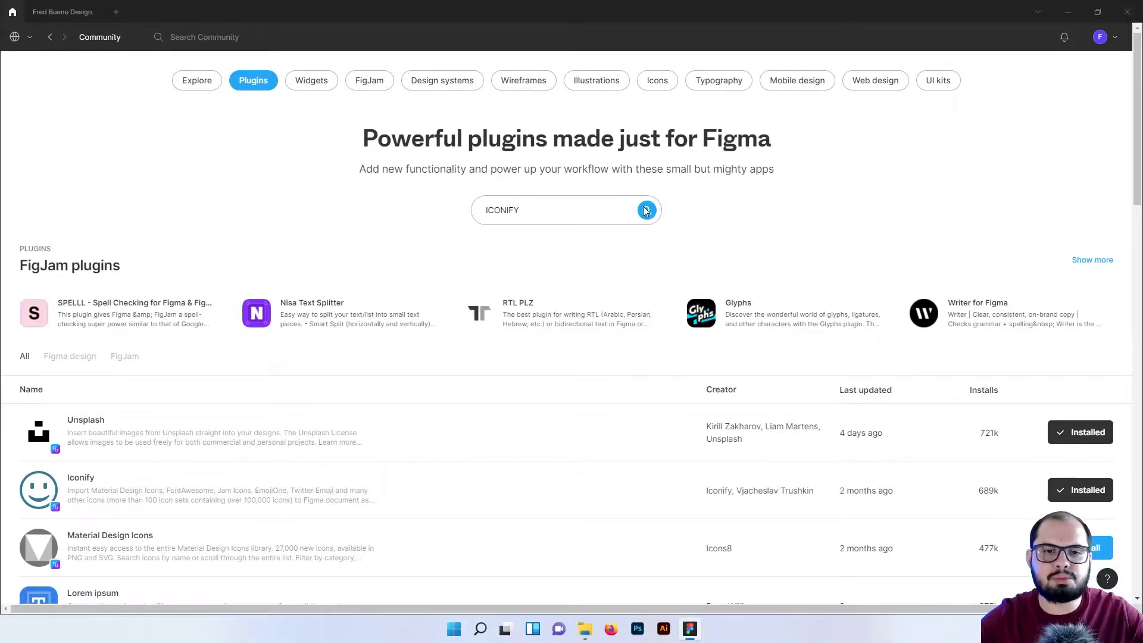
left_click(646, 210)
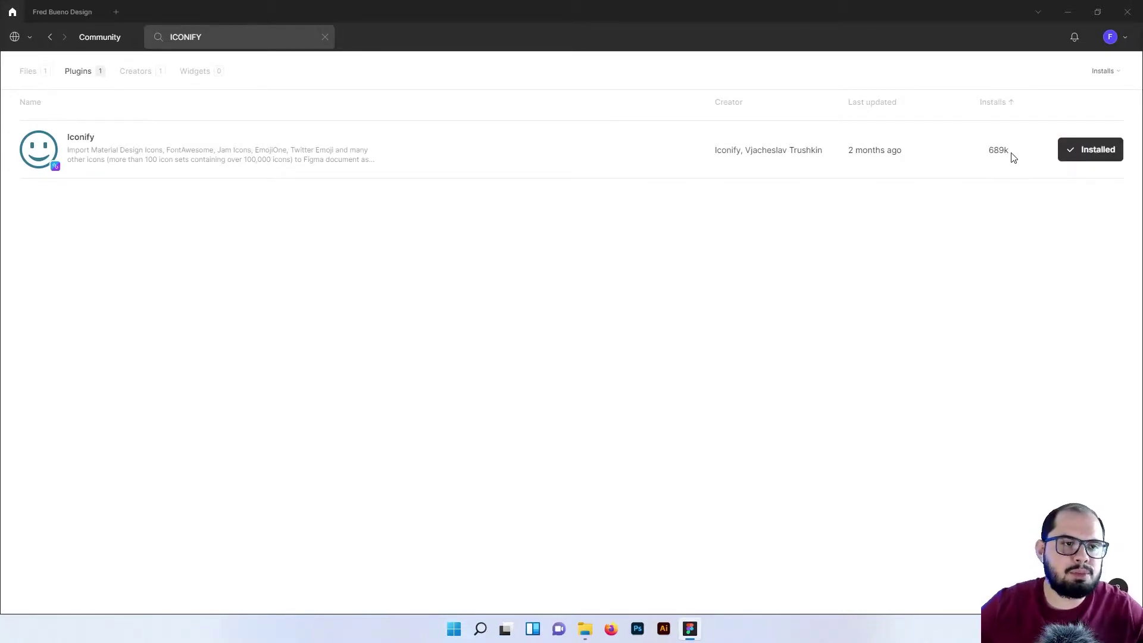
left_click(60, 12)
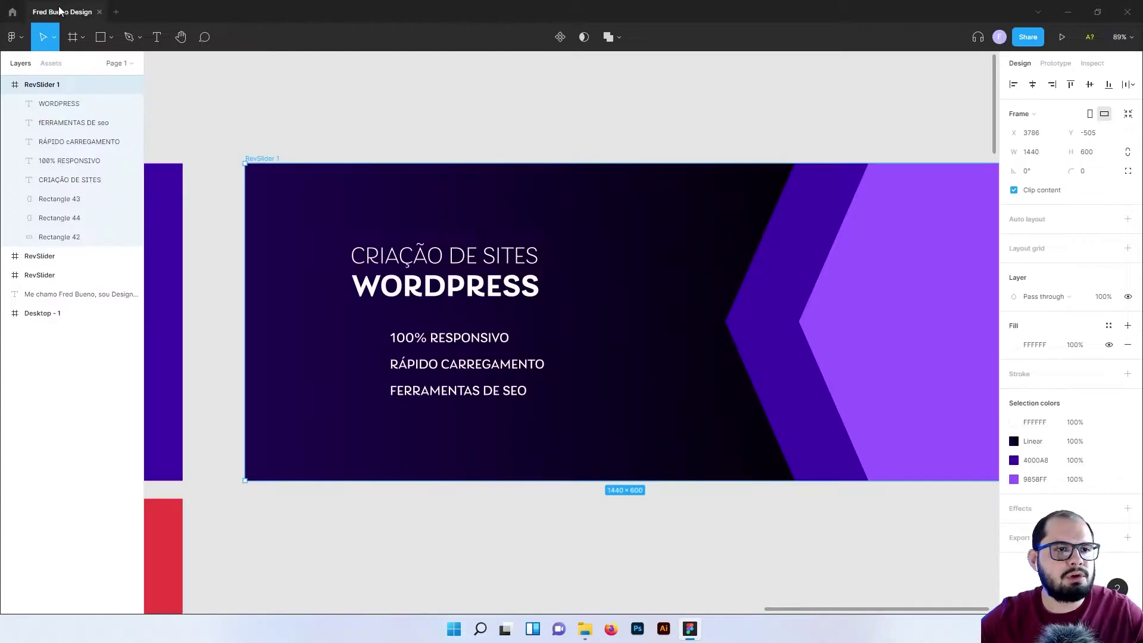
right_click(465, 259)
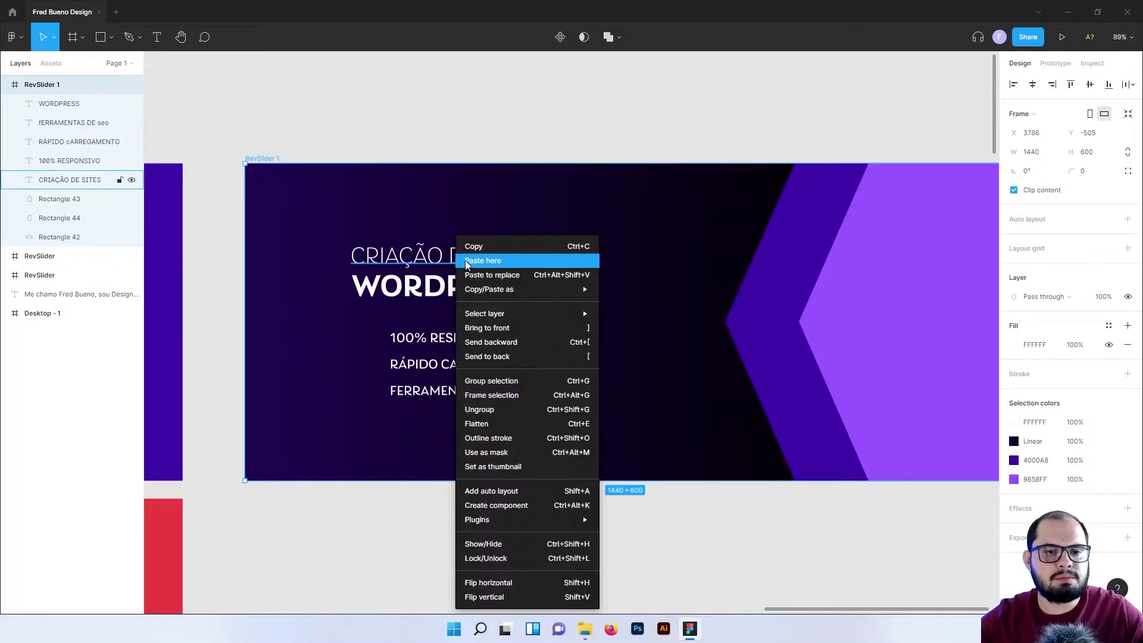
left_click(474, 133)
right_click(562, 319)
mouse_move(484, 313)
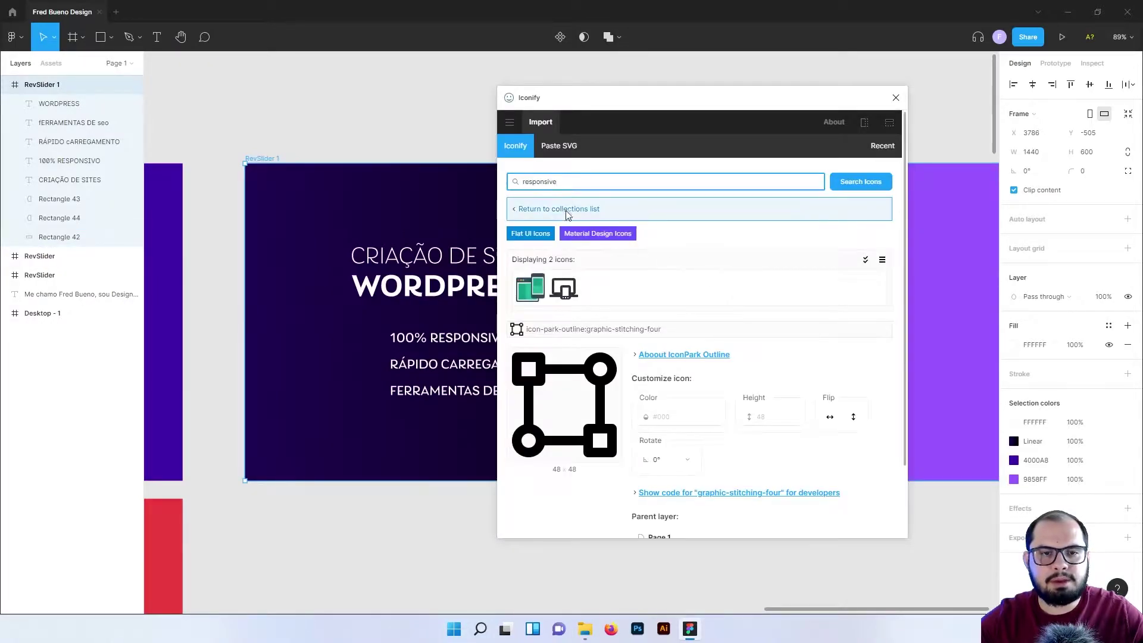
left_click_drag(558, 182, 492, 184)
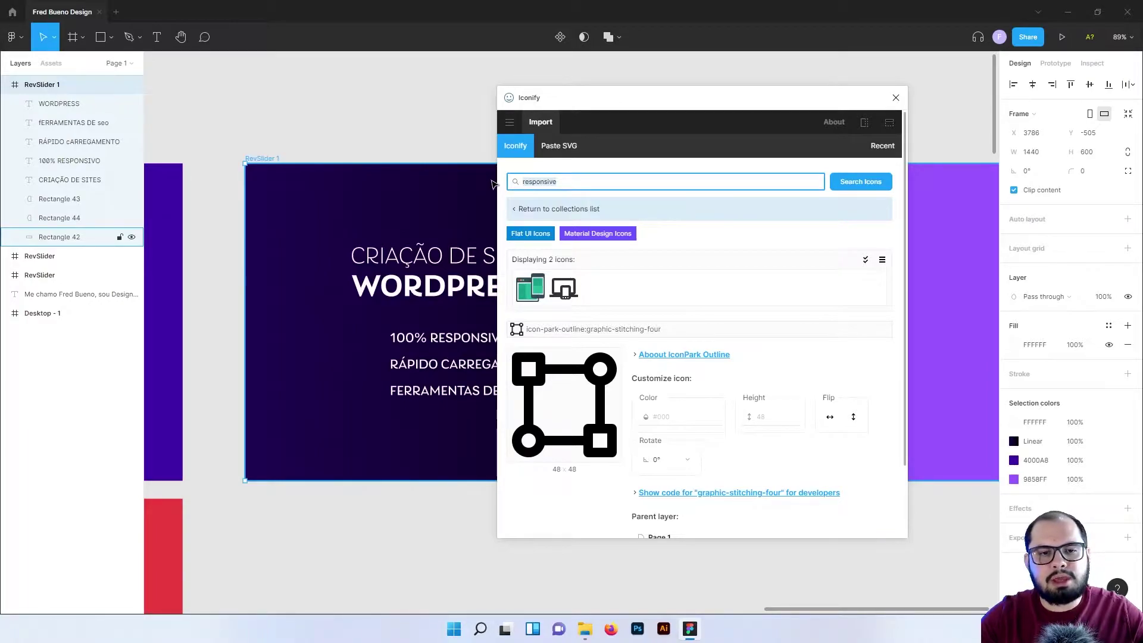
key("BackSpace")
type("GOOGLE")
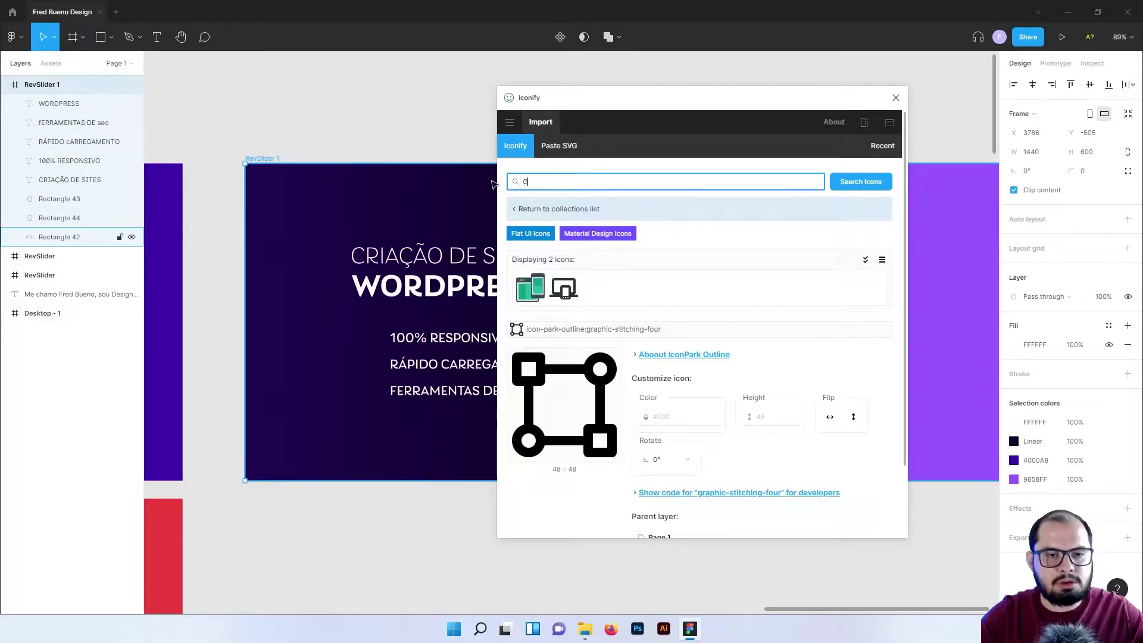
left_click(836, 185)
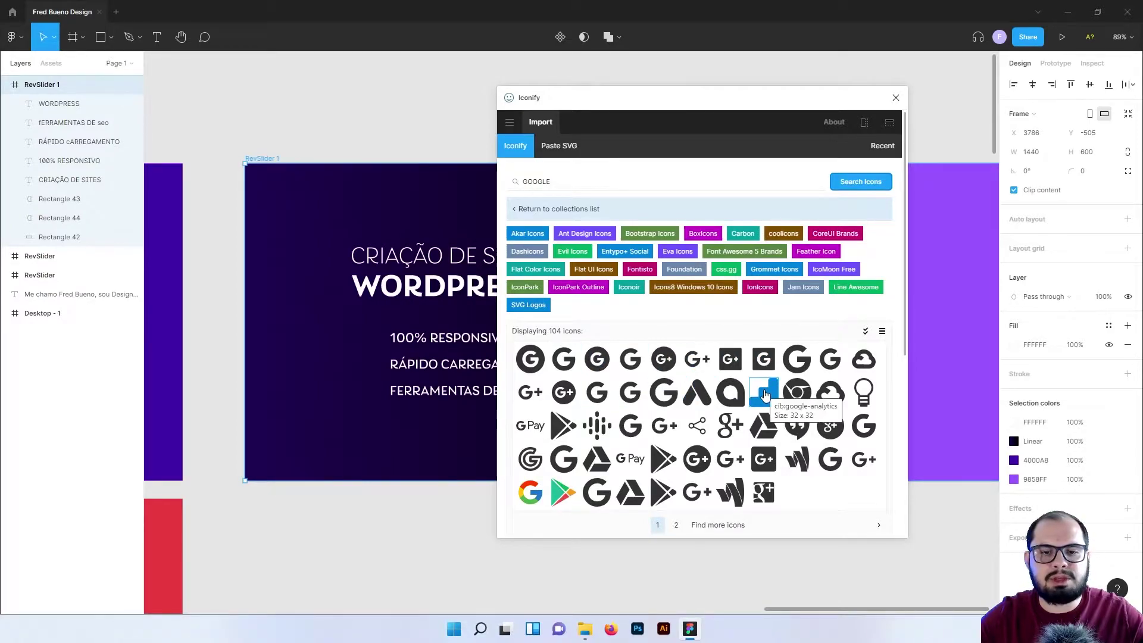
left_click(597, 391)
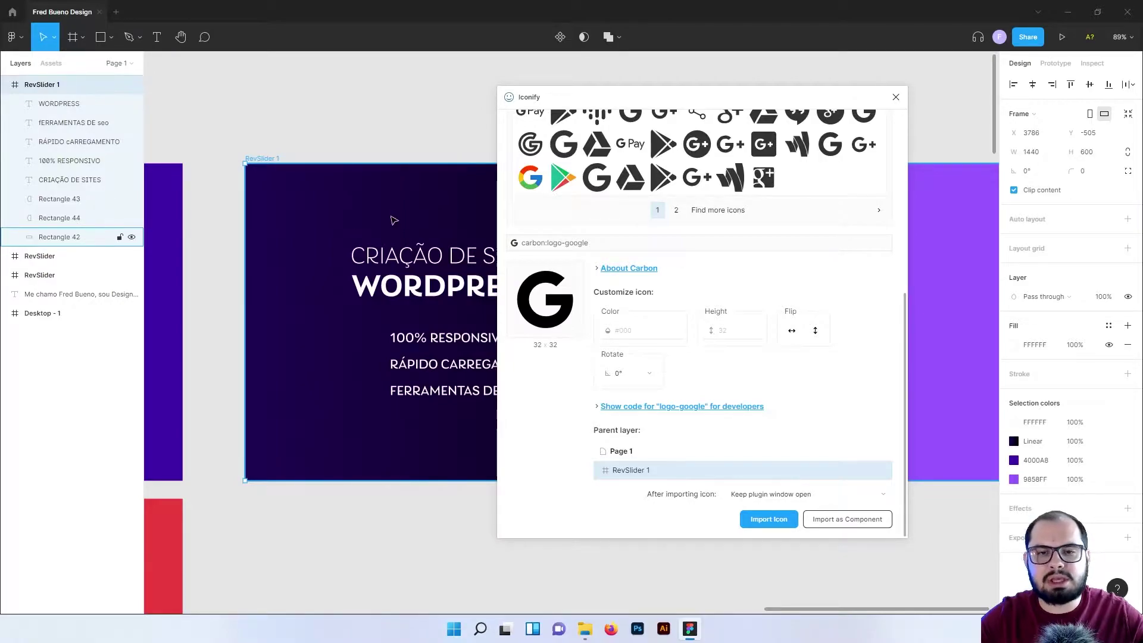
Copy the monitor, gauge and G icons from the finished slide and place them left of the feature lines.
left_click(896, 97)
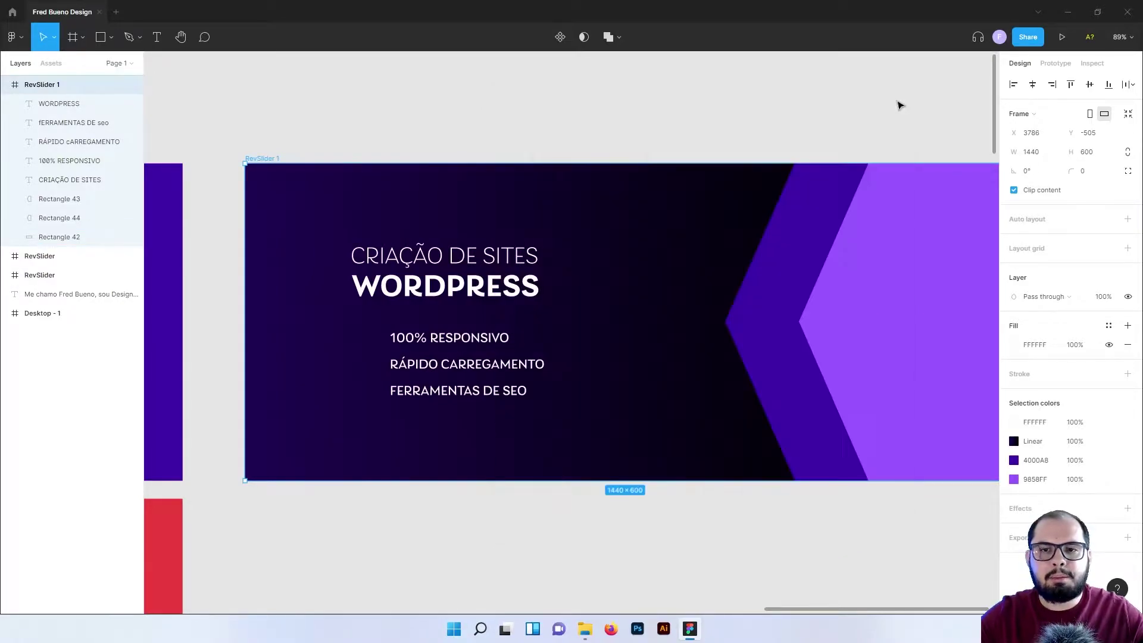
left_click(552, 122)
scroll(334, 271, "left", 5)
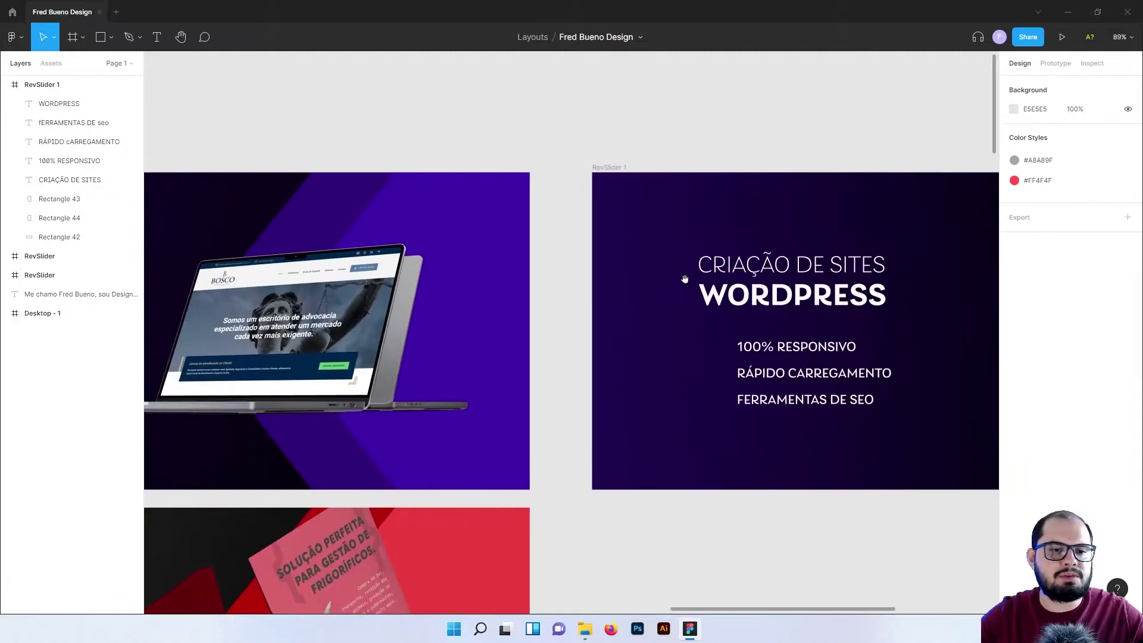
scroll(297, 274, "left", 5)
scroll(262, 280, "down", 1)
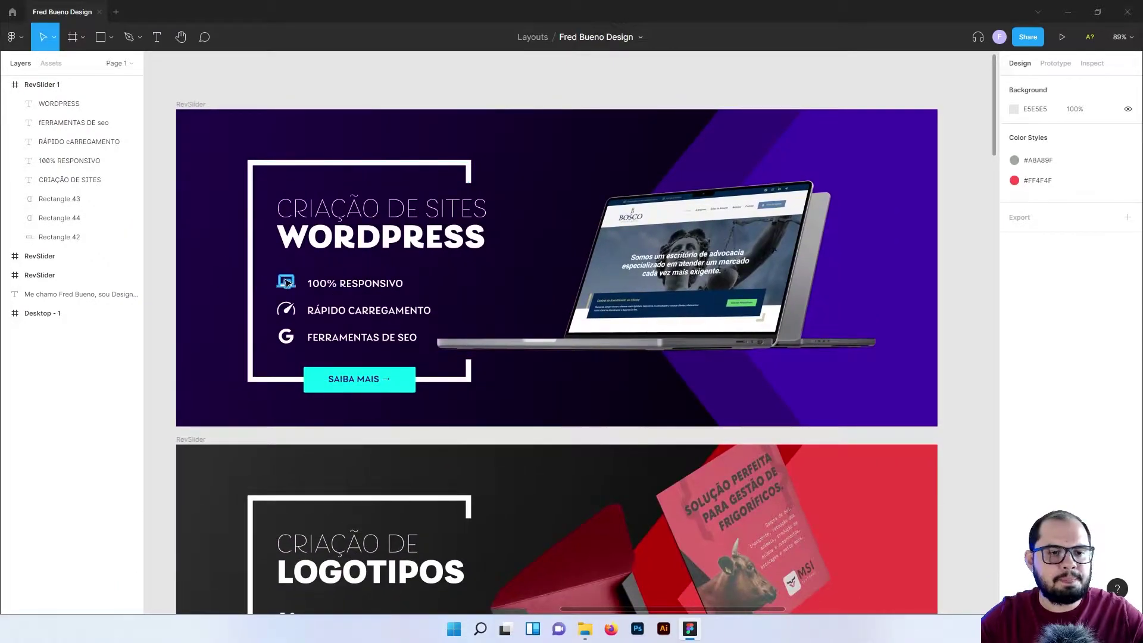
left_click(286, 281)
left_click(286, 309, "shift")
left_click(286, 337, "shift")
left_click(286, 337, "shift")
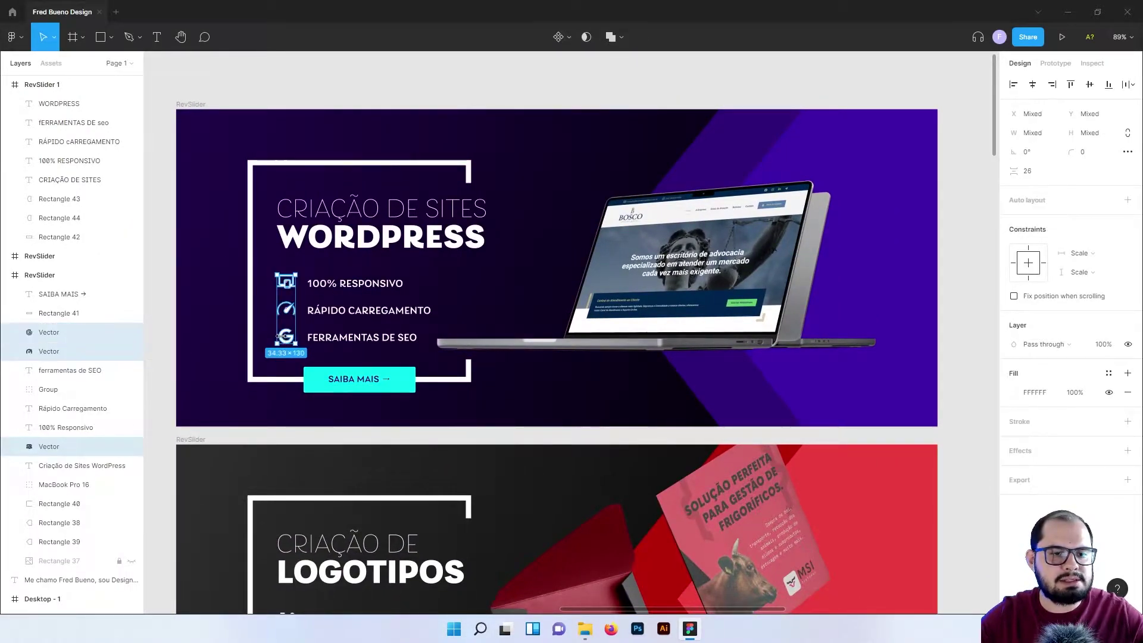
key("ctrl+c")
key("ctrl+v")
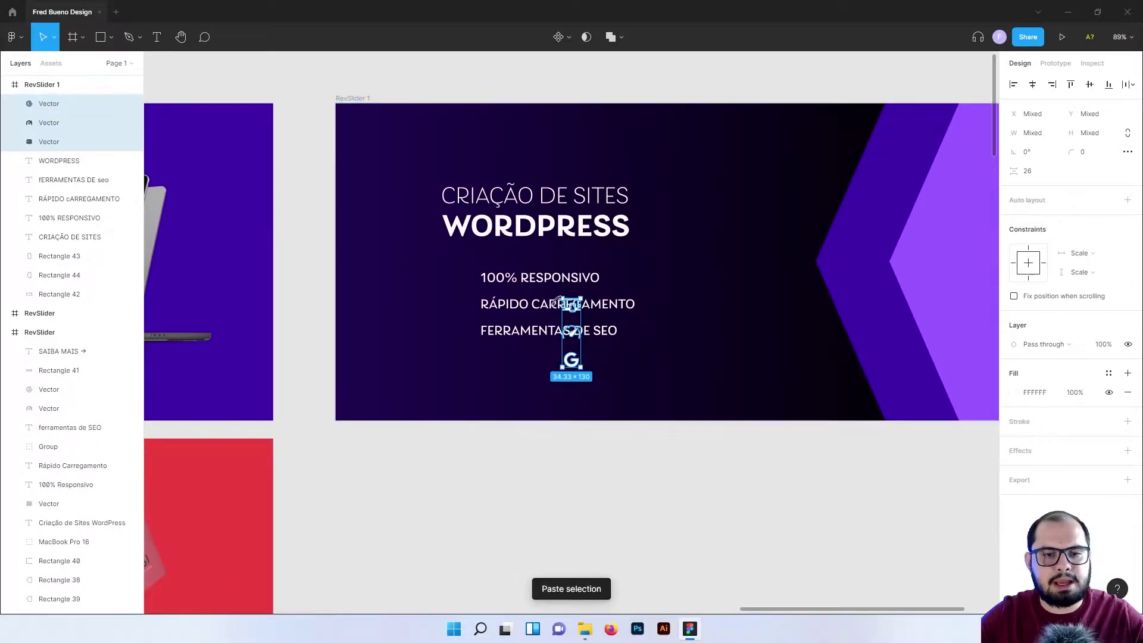
left_click_drag(572, 306, 455, 282)
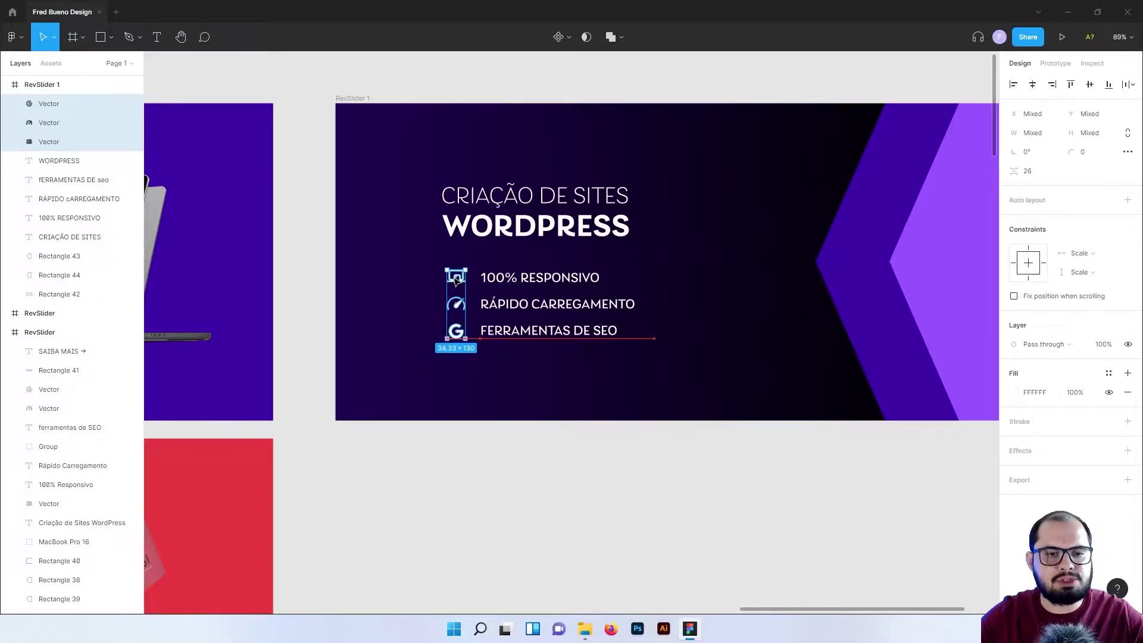
left_click(510, 469)
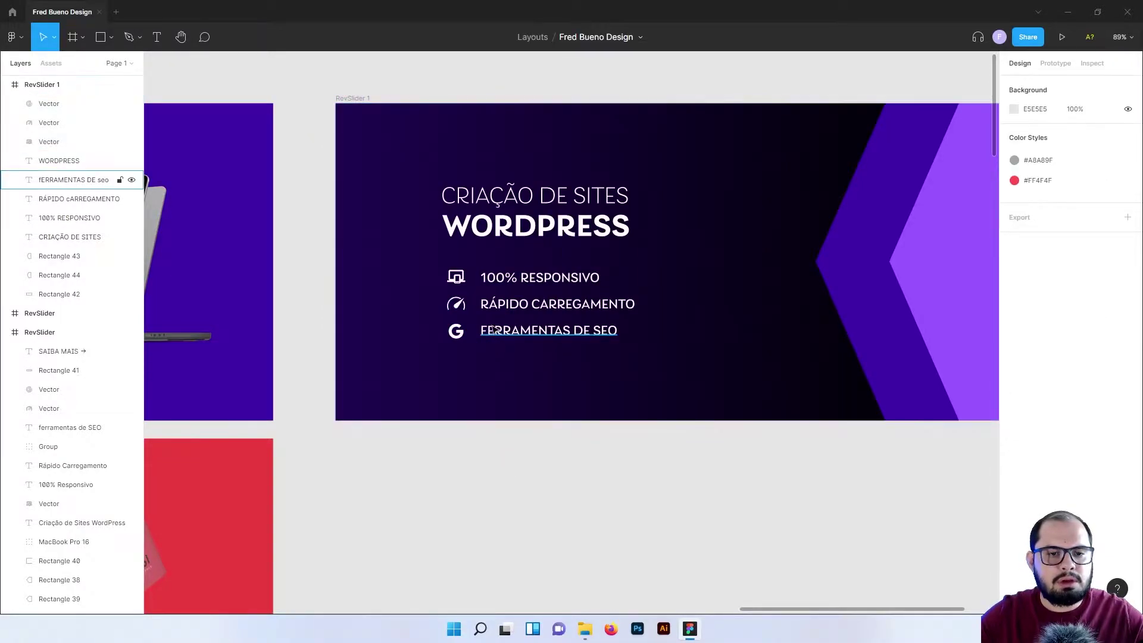
Nudge RÁPIDO CARREGAMENTO and 100% RESPONSIVO so the lines align evenly with their icons.
left_click(493, 334)
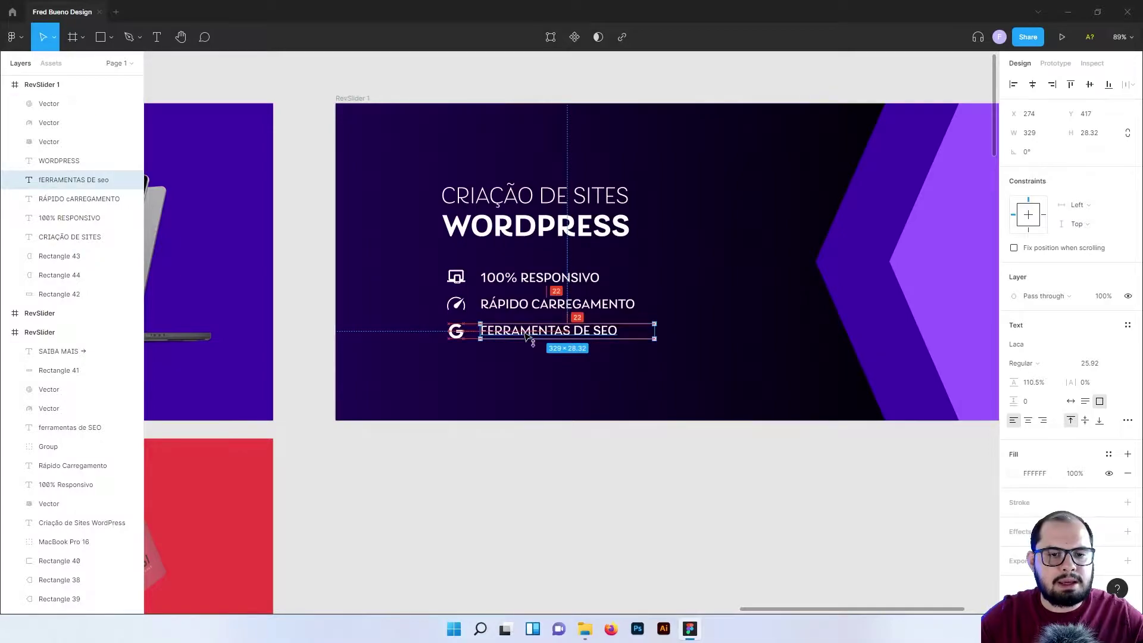
left_click(507, 304)
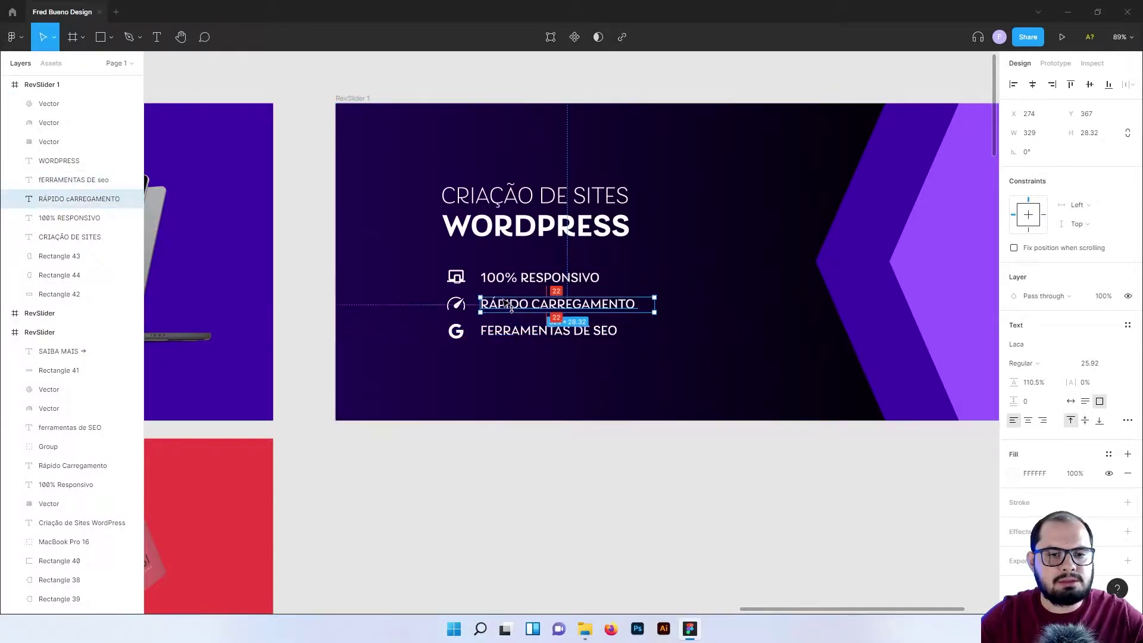
left_click_drag(504, 305, 507, 288)
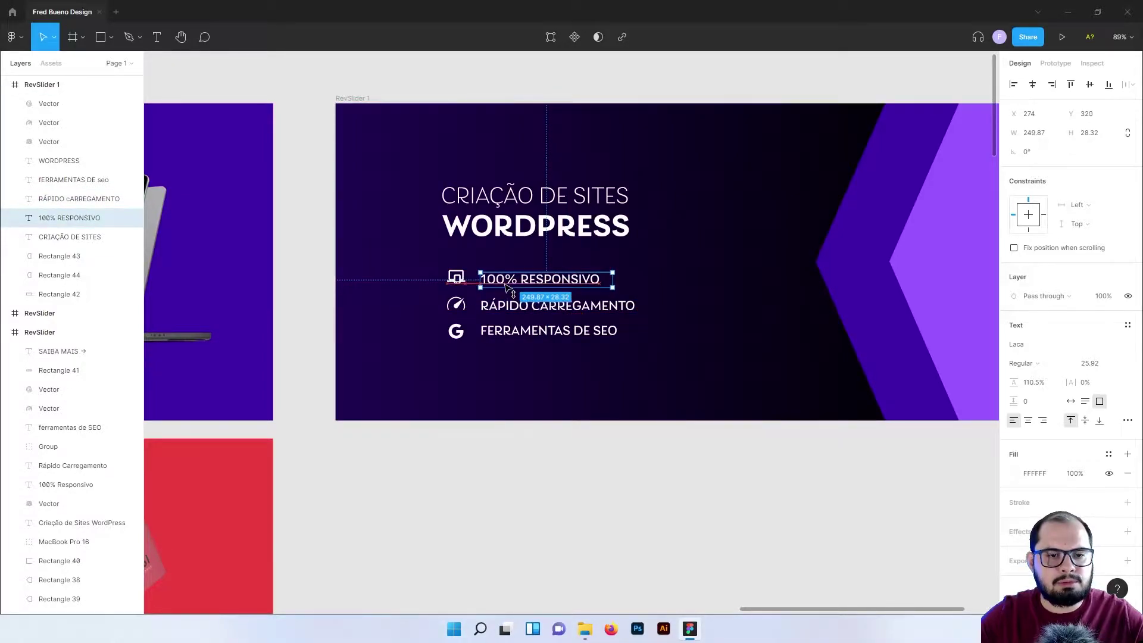
left_click(320, 215)
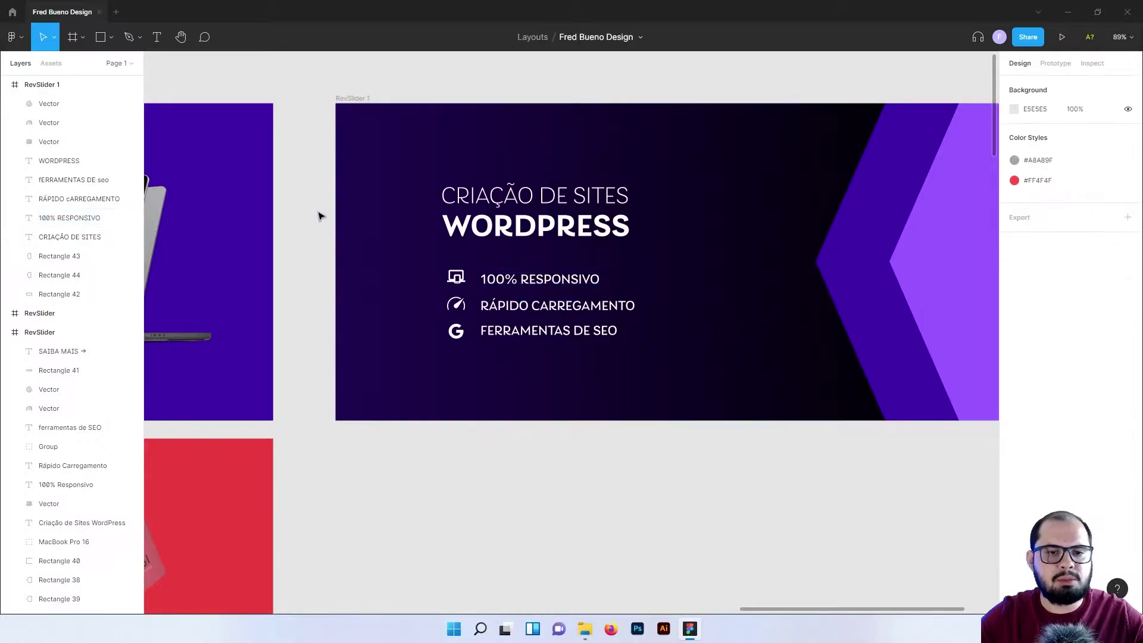
left_click(584, 258)
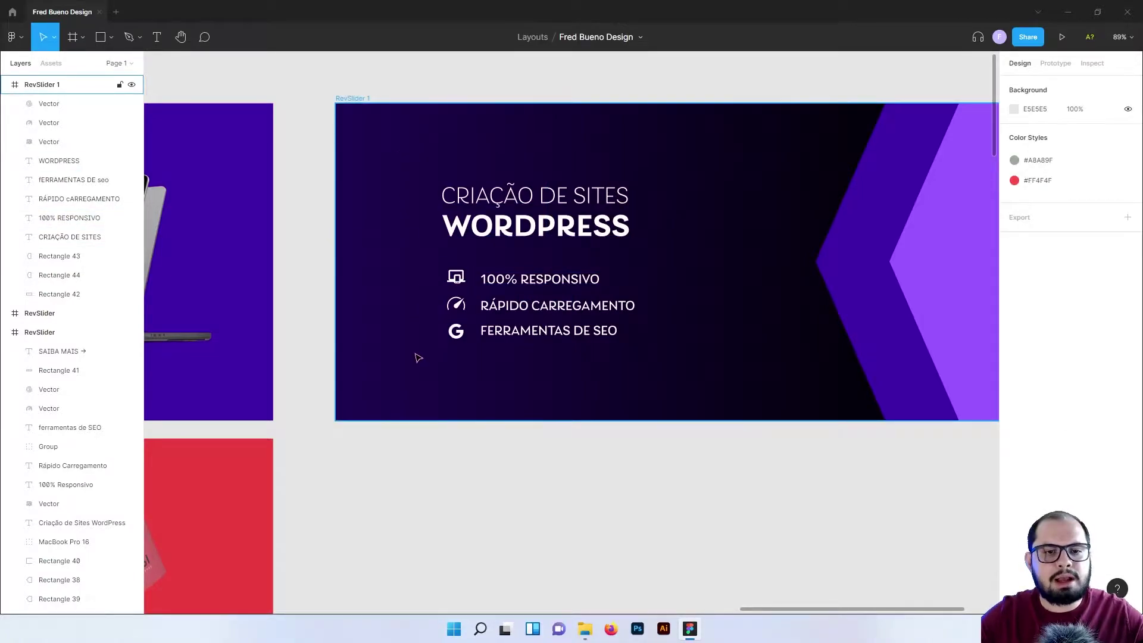
left_click_drag(547, 287, 547, 284)
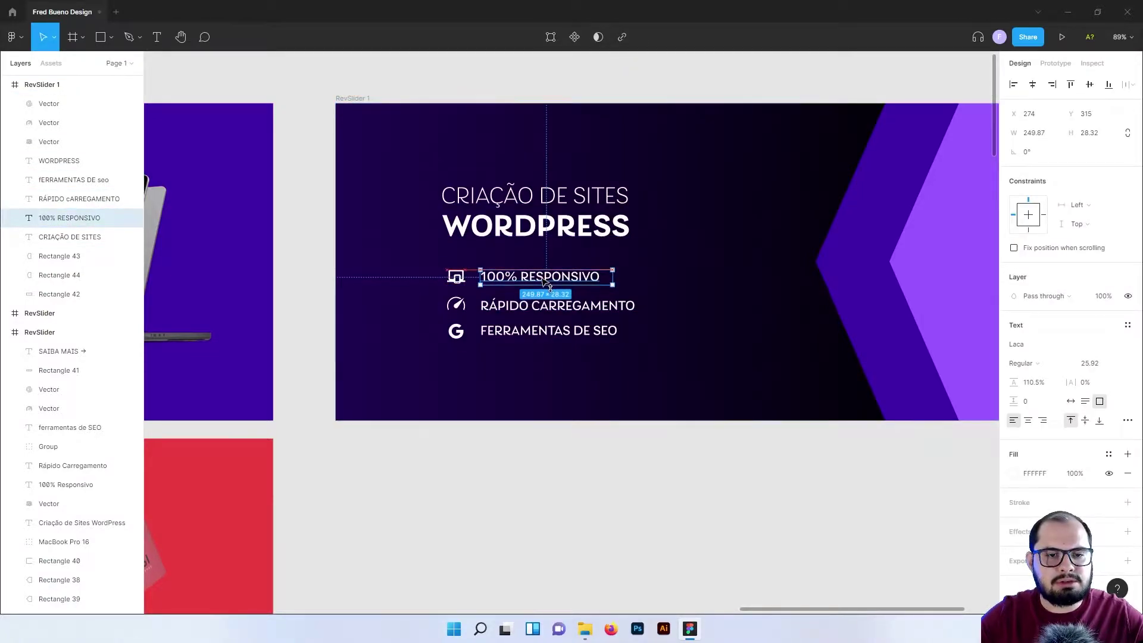
left_click(314, 307)
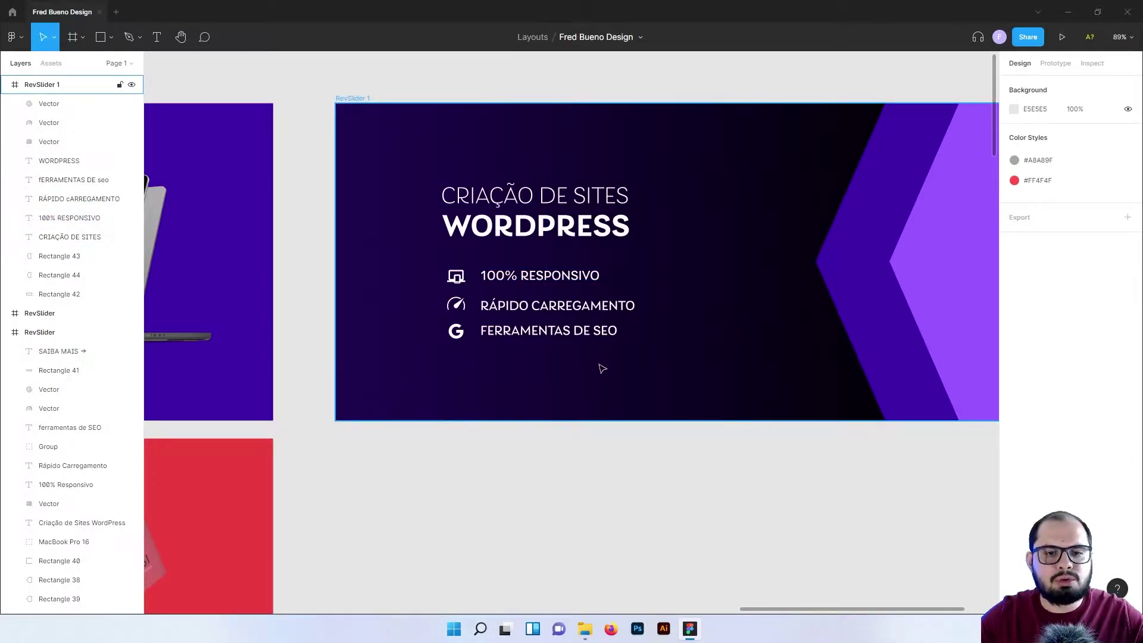
left_click(98, 38)
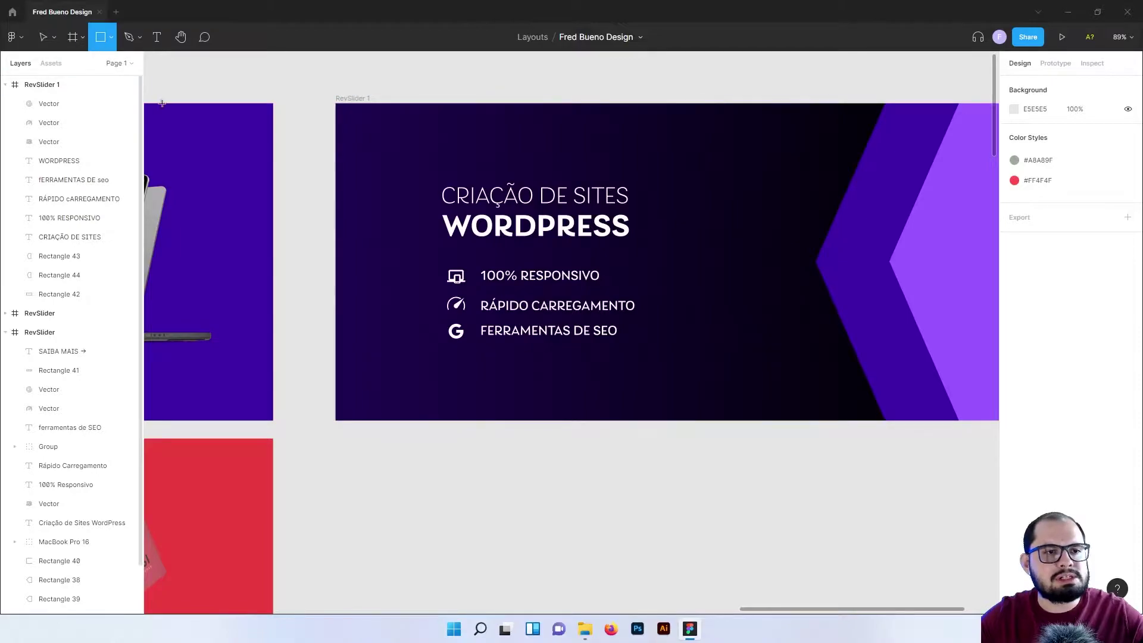
Draw a rectangle over the text block with no fill and a 10-px white FFFFFF stroke.
left_click_drag(413, 158, 639, 379)
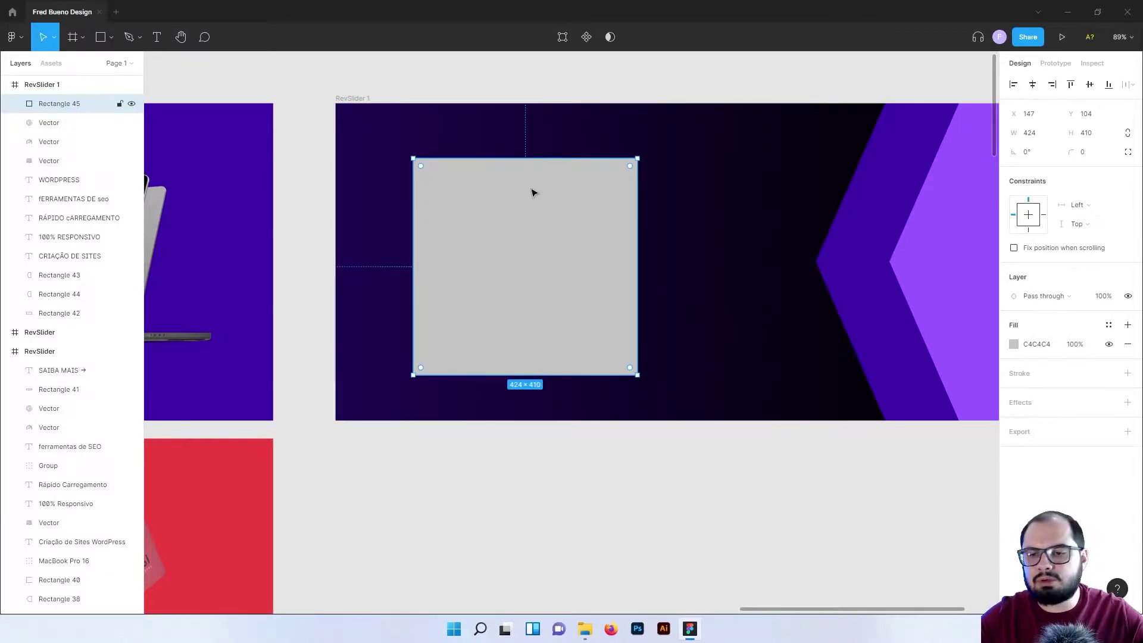
left_click(1109, 344)
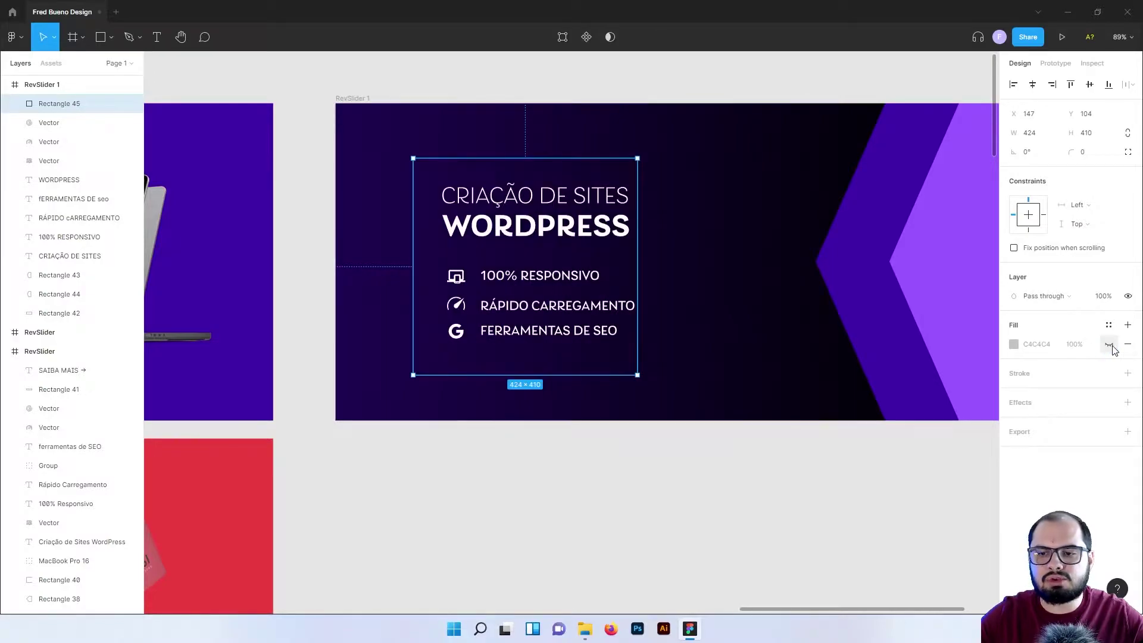
left_click(1128, 374)
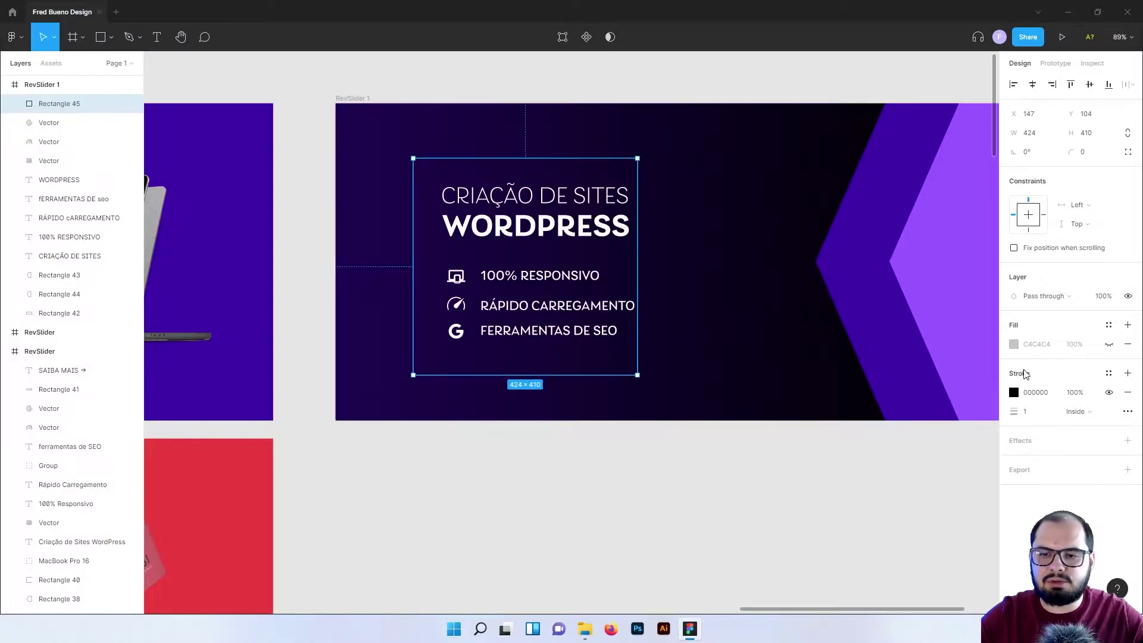
left_click(1013, 393)
left_click(857, 316)
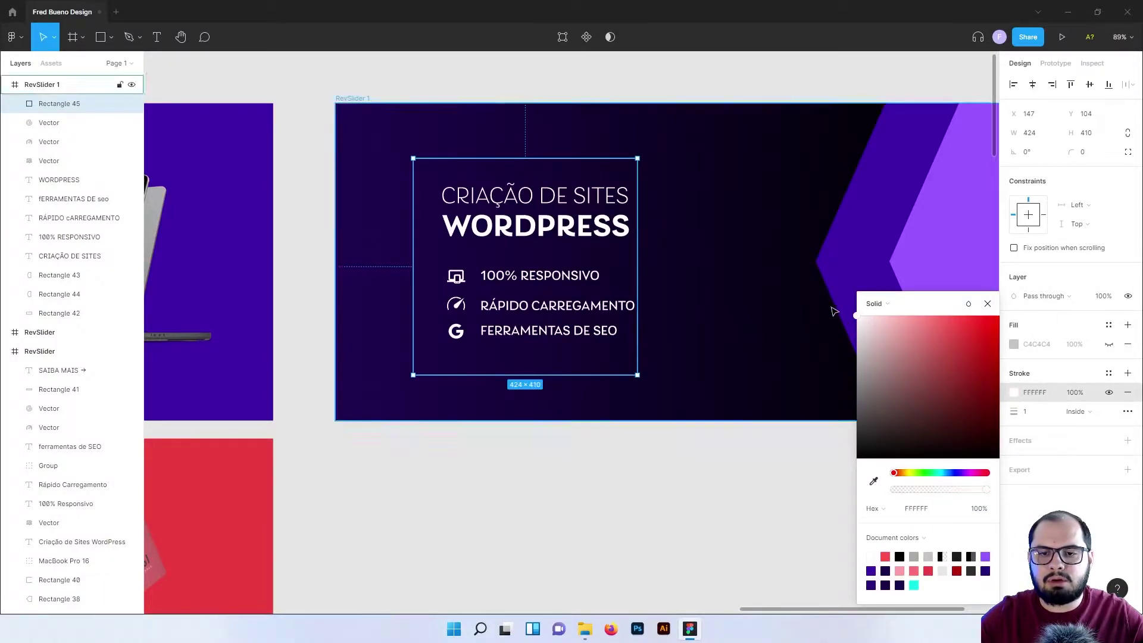
left_click(986, 305)
left_click(1029, 415)
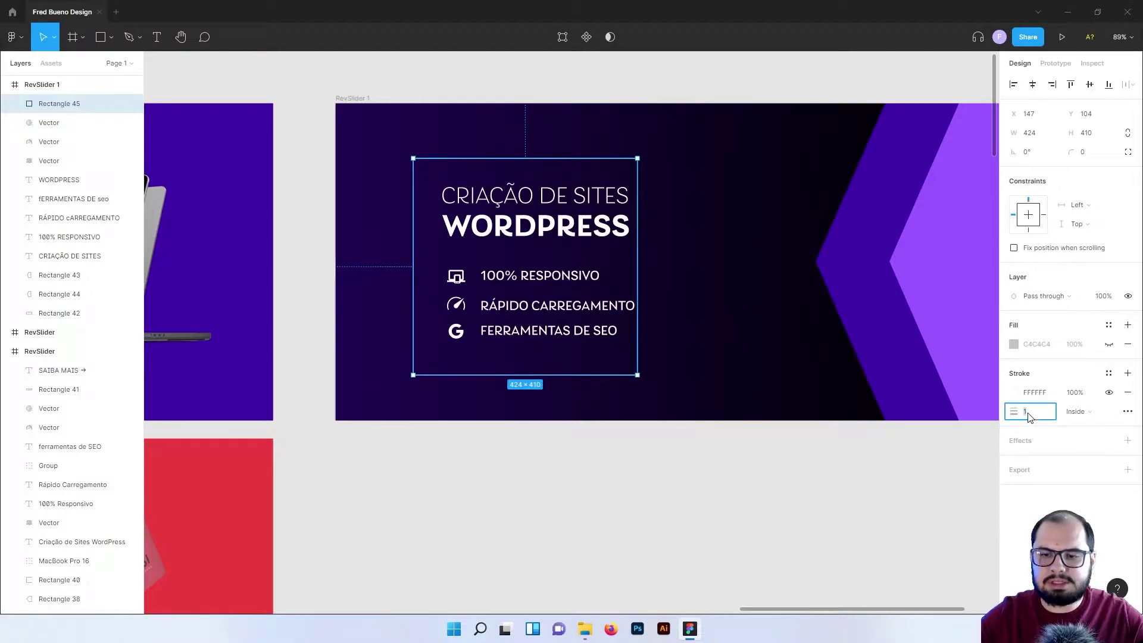
type("0")
key("Return")
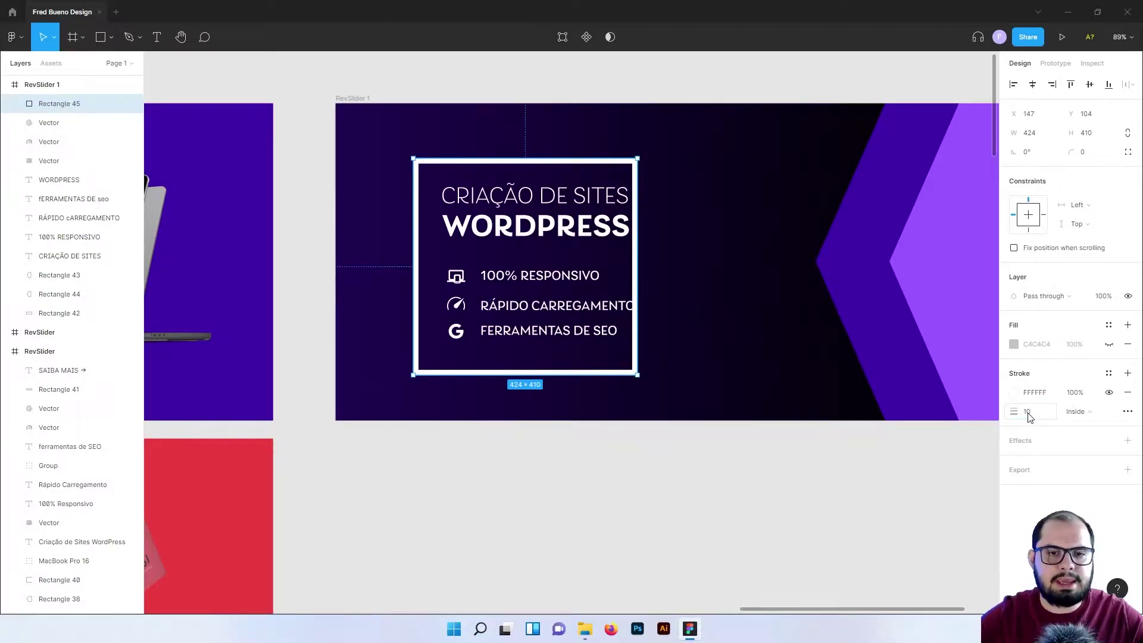
mouse_move(632, 187)
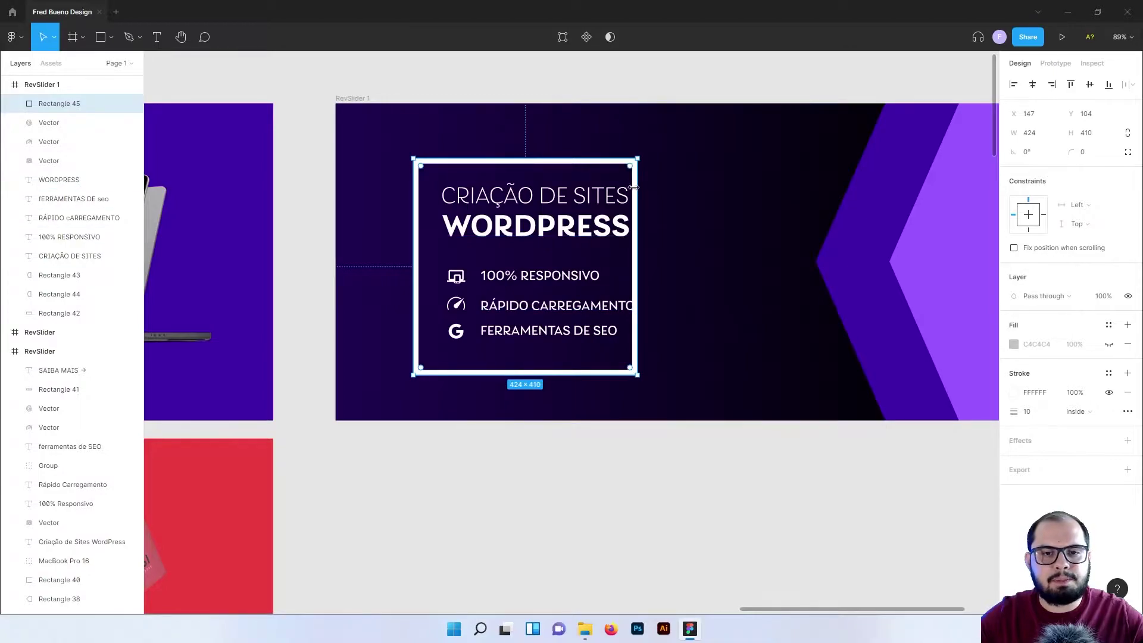
double_click(635, 186)
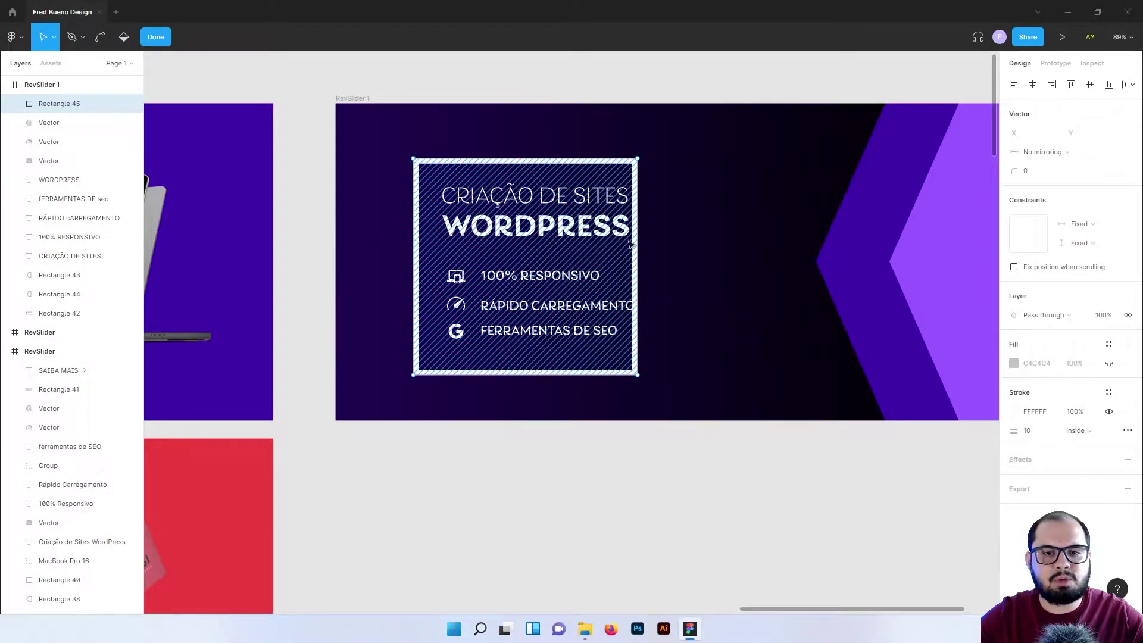
Add four extra points along the white frame's right edge.
left_click(74, 40)
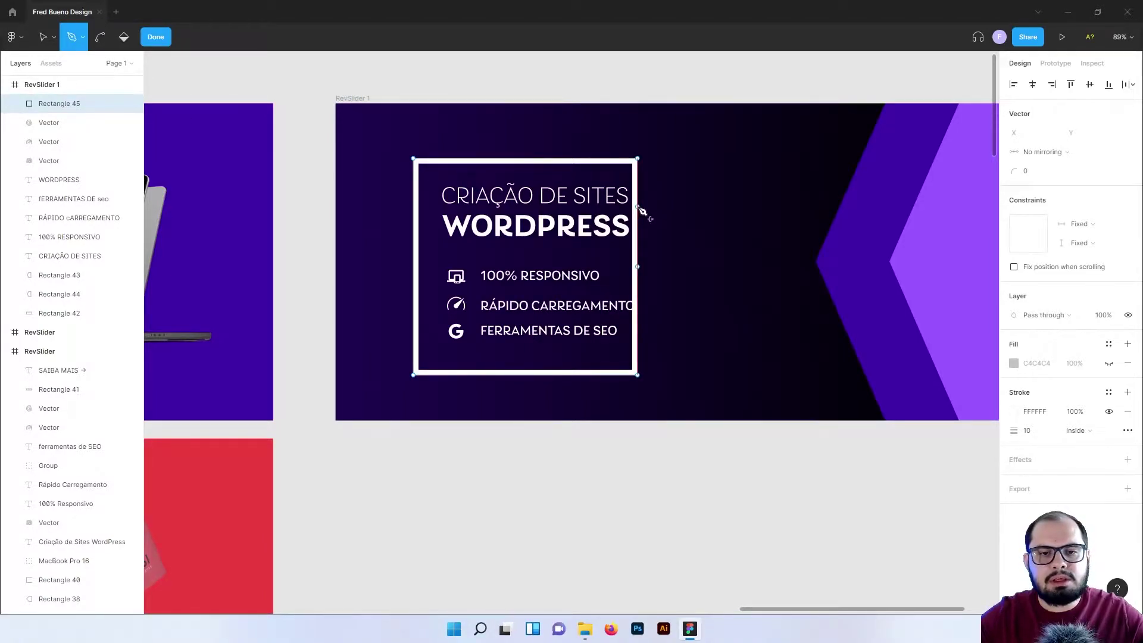
left_click(638, 207)
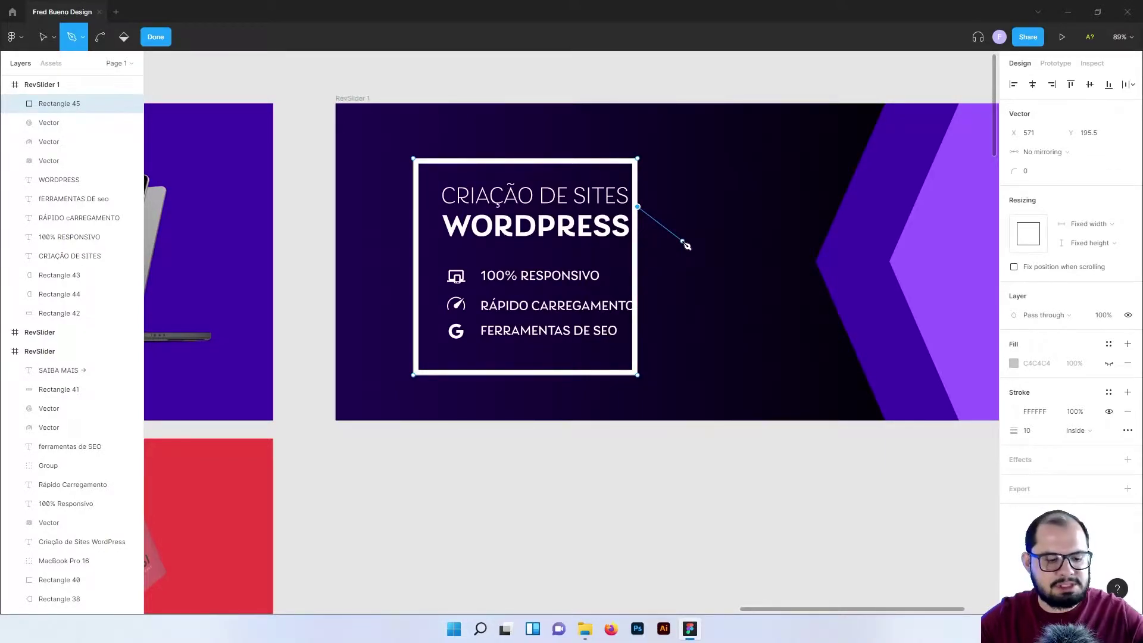
left_click(638, 290)
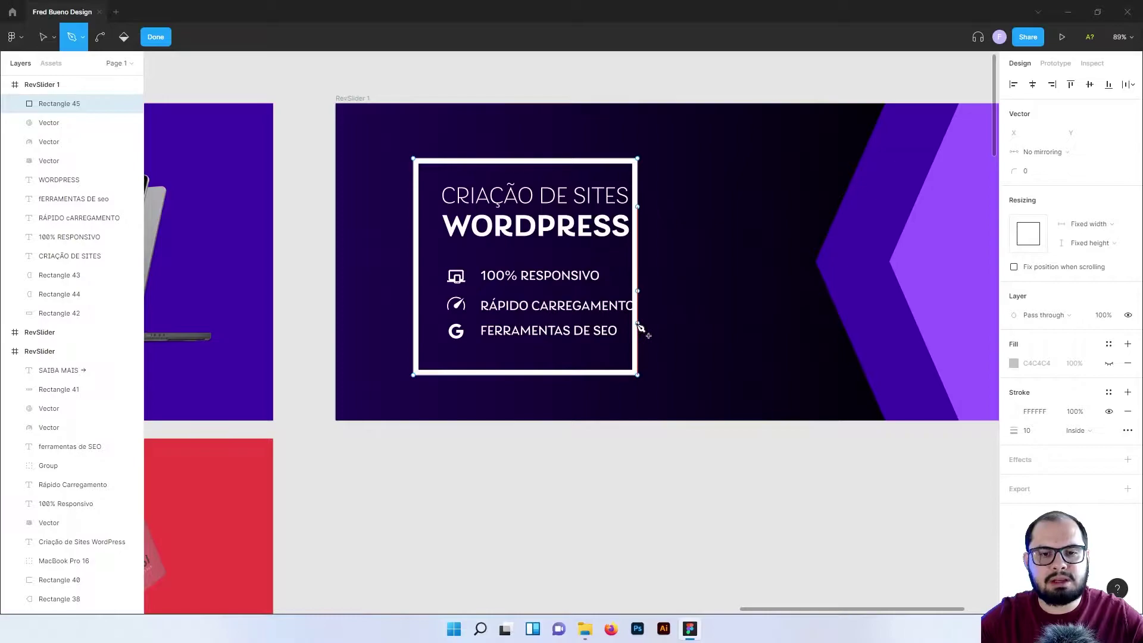
left_click(637, 324)
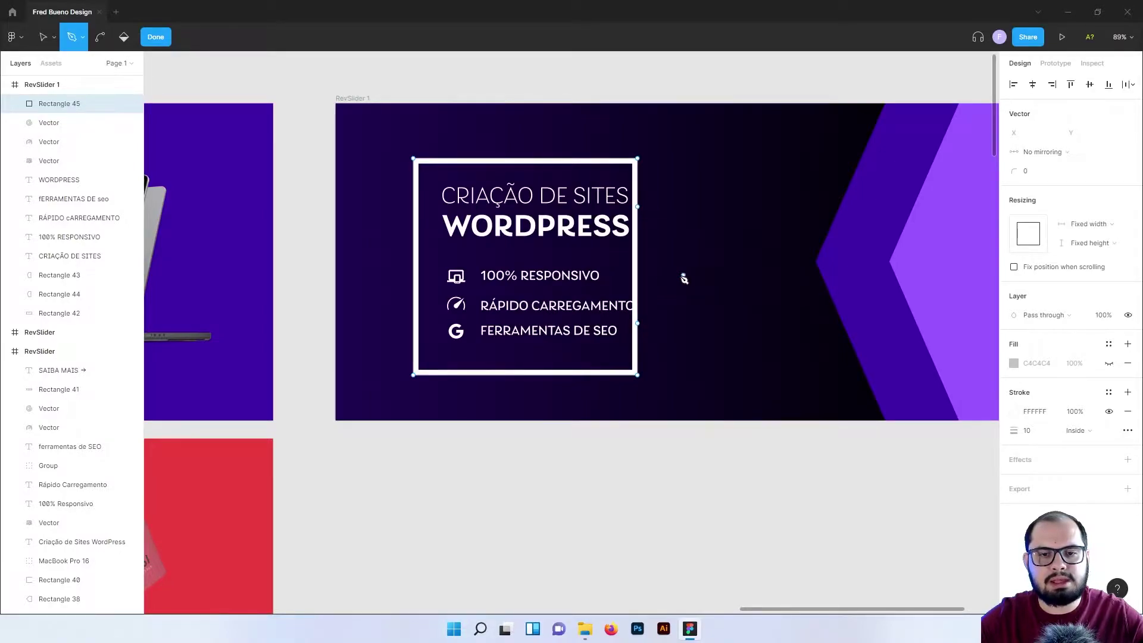
left_click(638, 257)
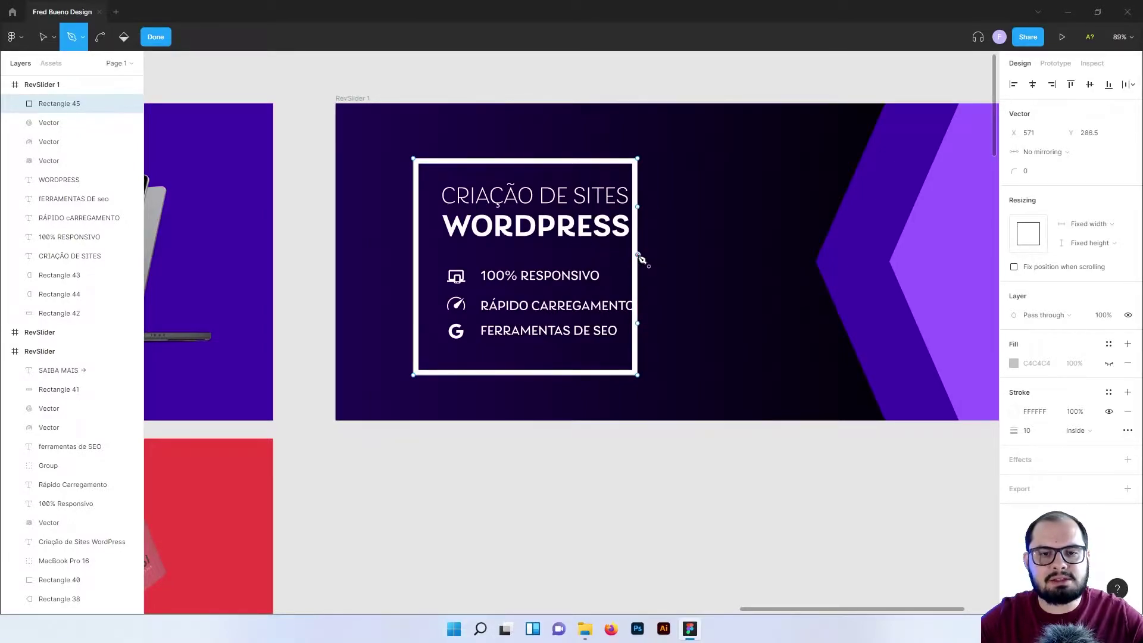
key("Escape")
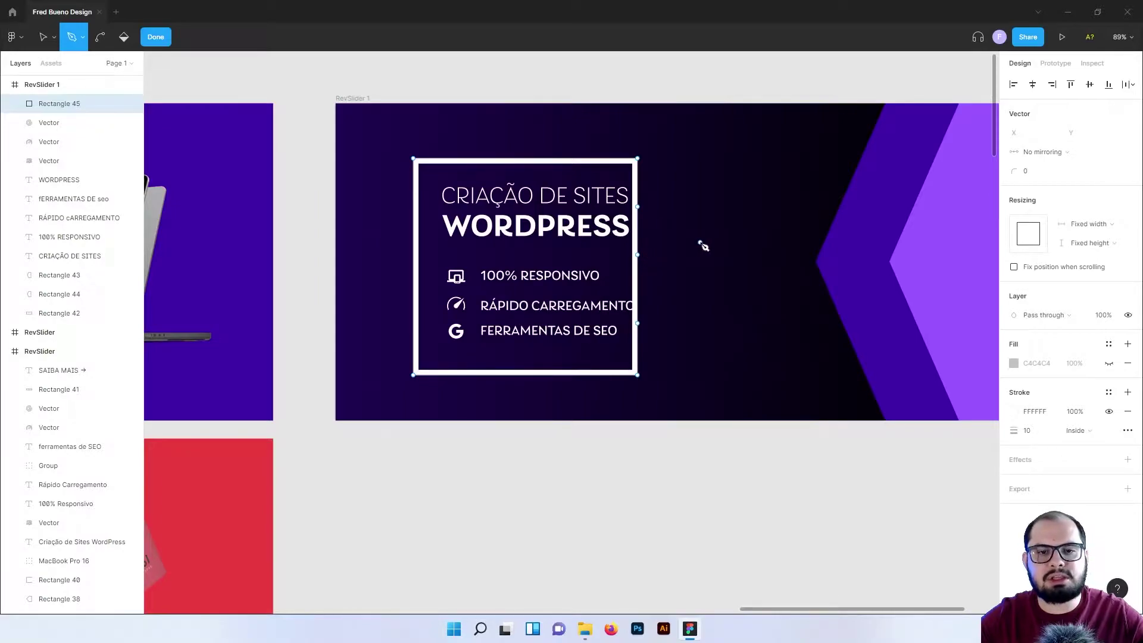
Delete the middle right point to open the side, then extend the upper and lower stubs.
left_click(43, 38)
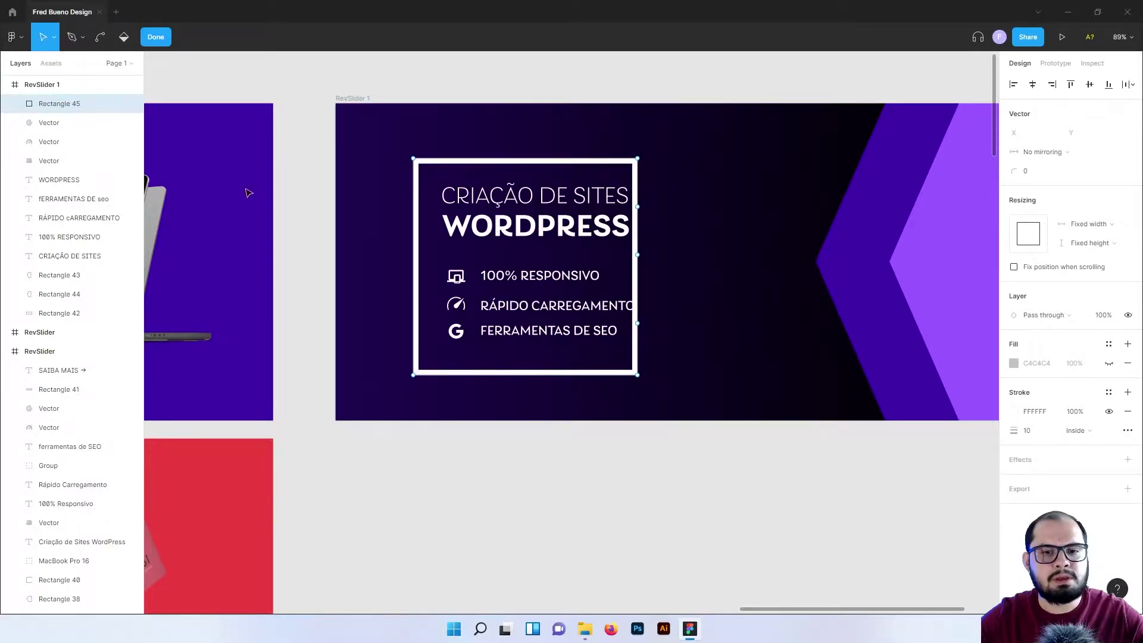
left_click_drag(638, 258, 581, 258)
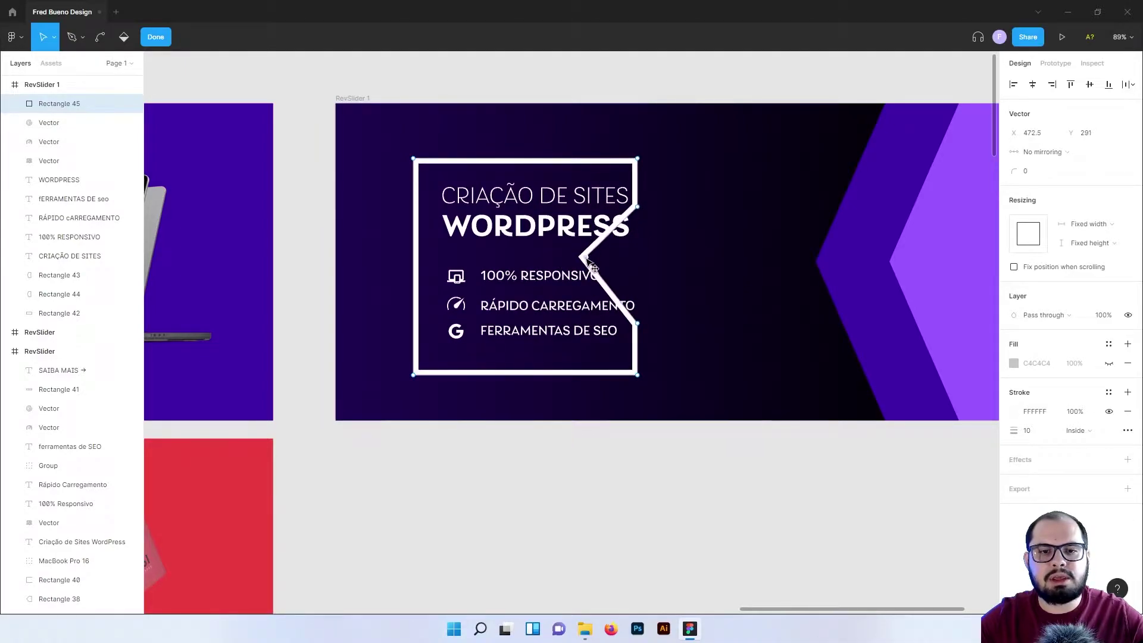
left_click_drag(613, 257, 717, 265)
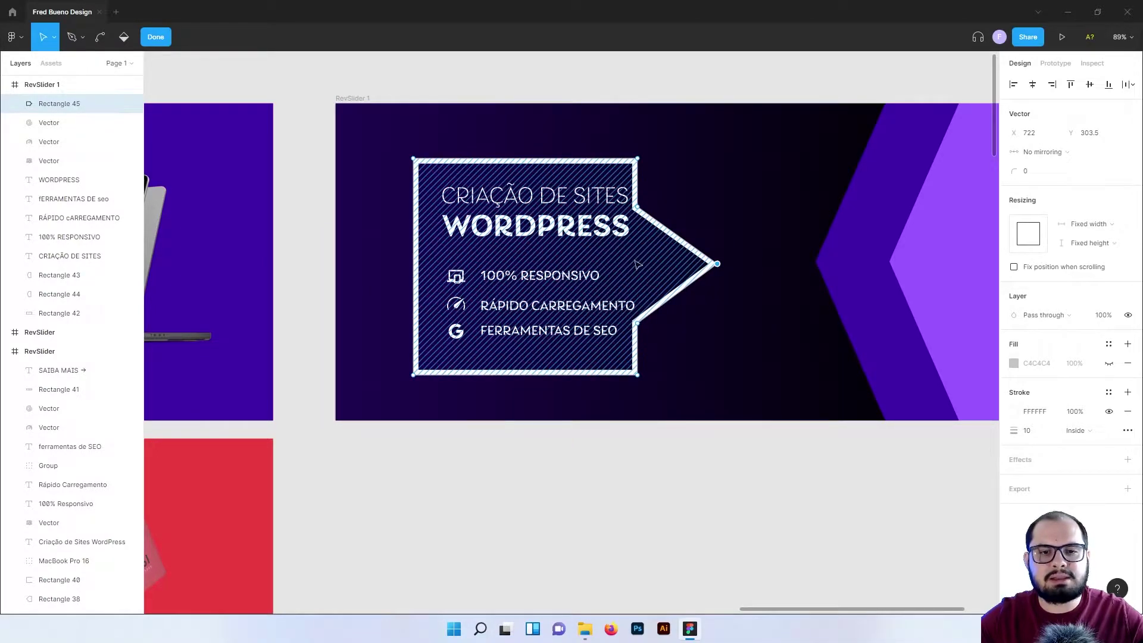
left_click_drag(718, 263, 680, 264)
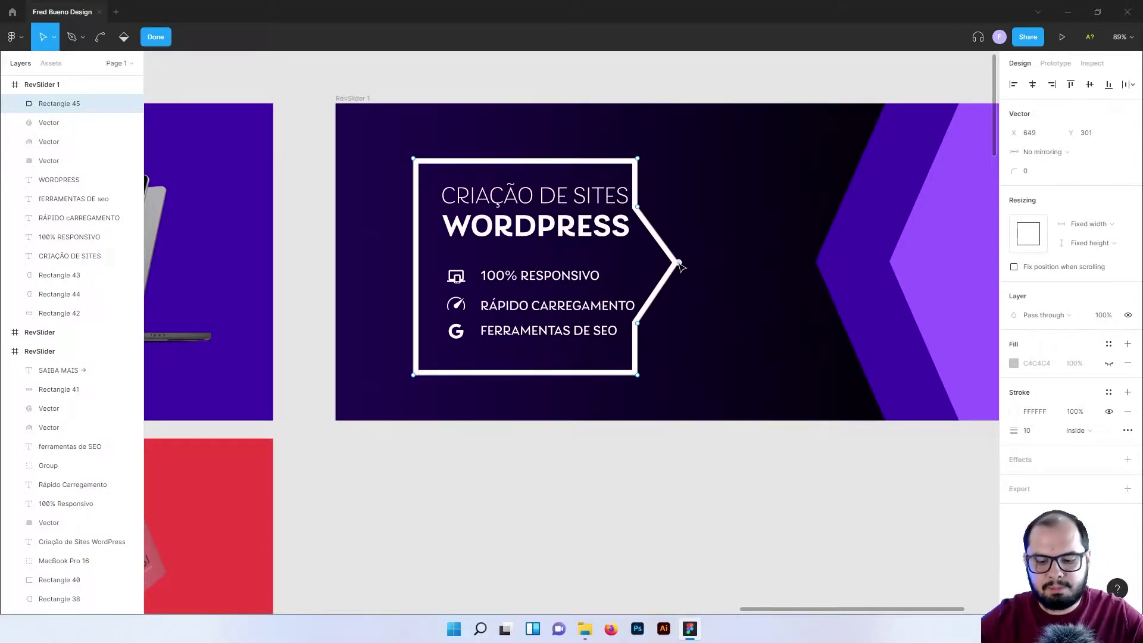
key("Delete")
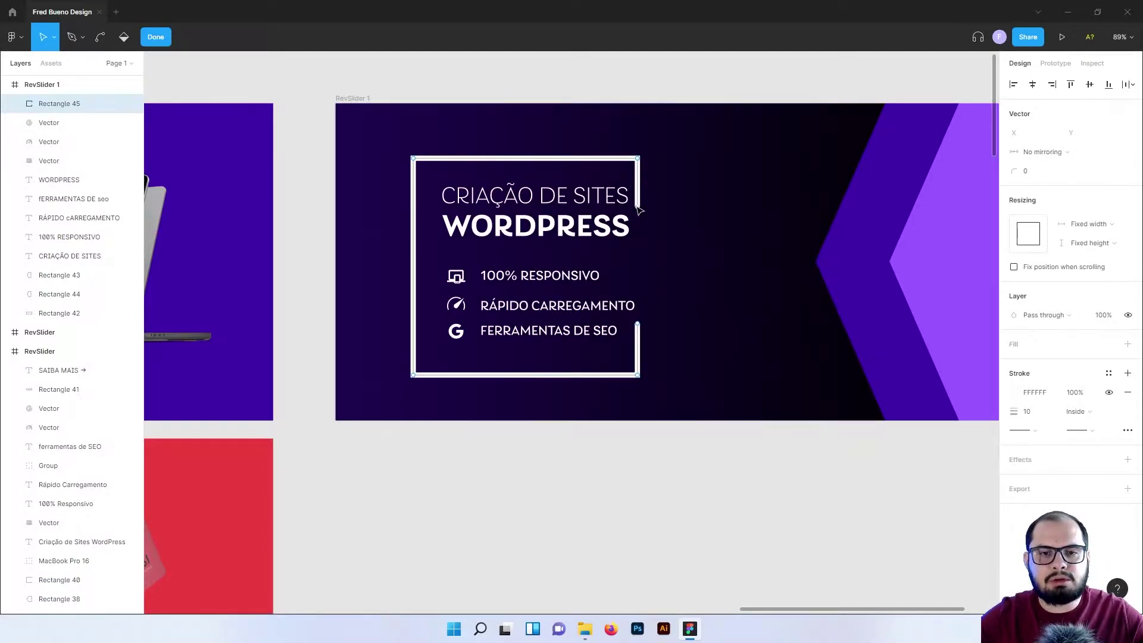
left_click(638, 208)
left_click_drag(638, 208, 638, 186)
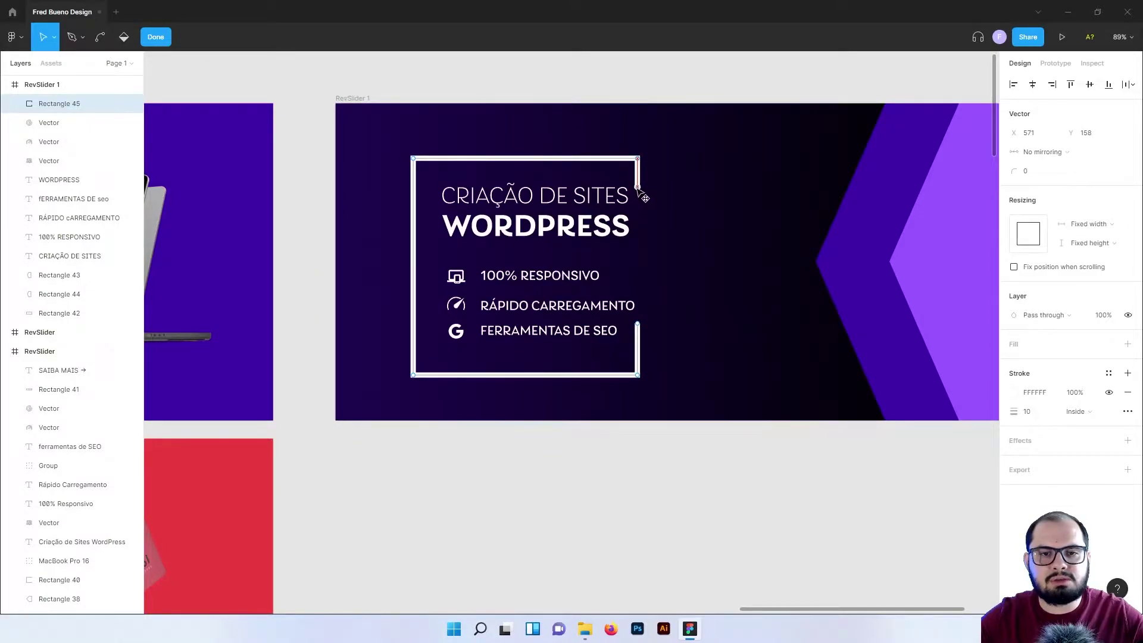
left_click(638, 322)
left_click_drag(638, 322, 638, 347)
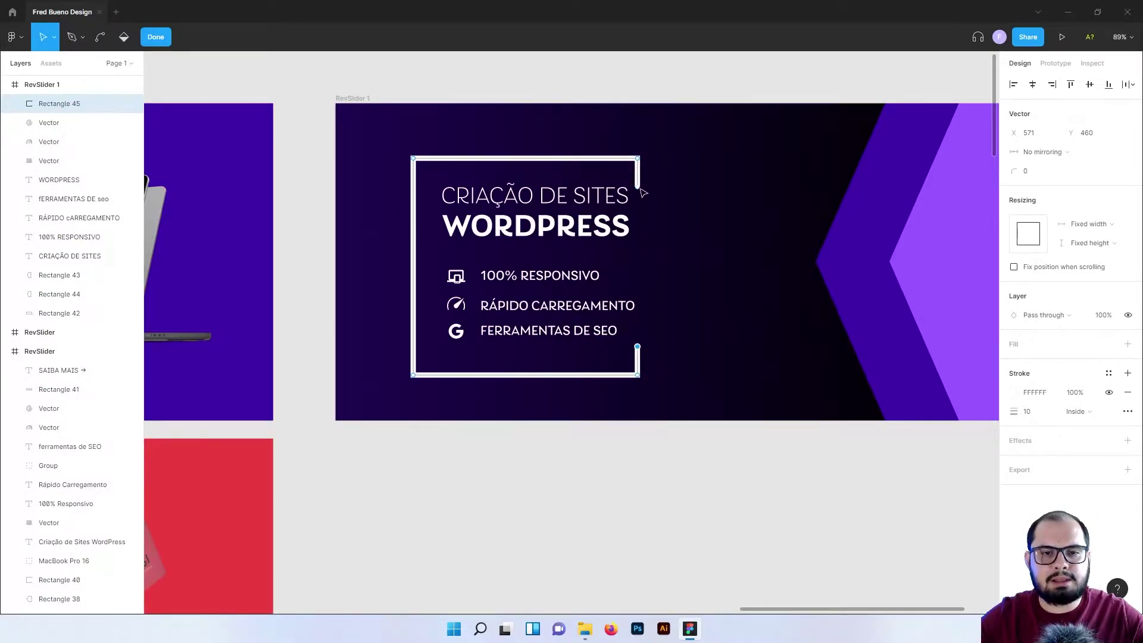
Narrow the open white frame by pulling its right edge inward.
key("Escape")
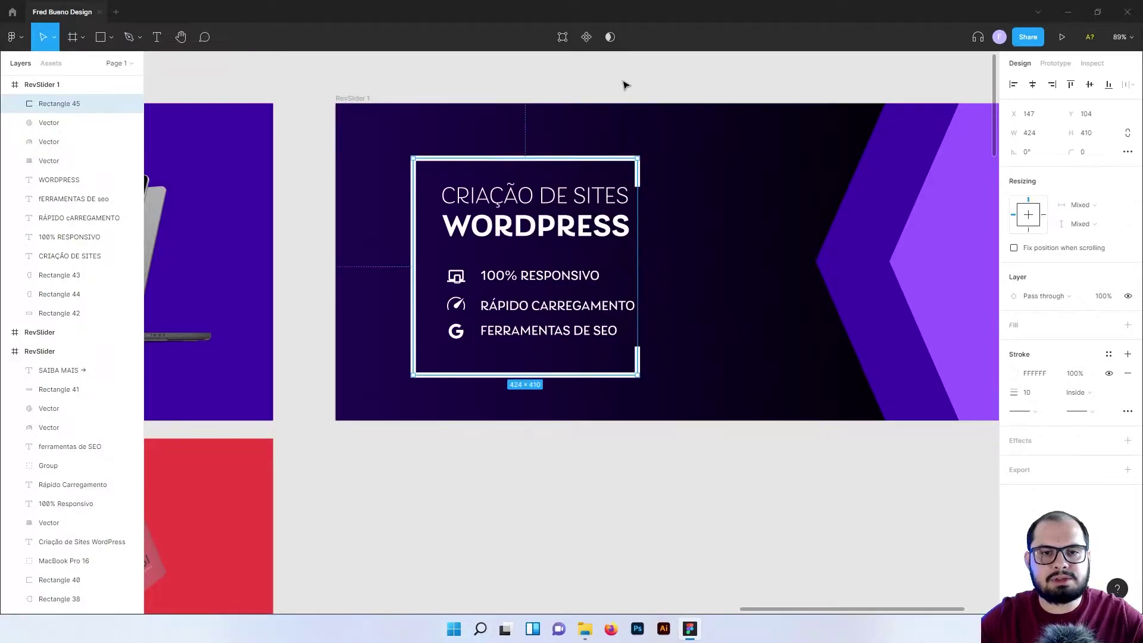
left_click_drag(642, 253, 594, 250)
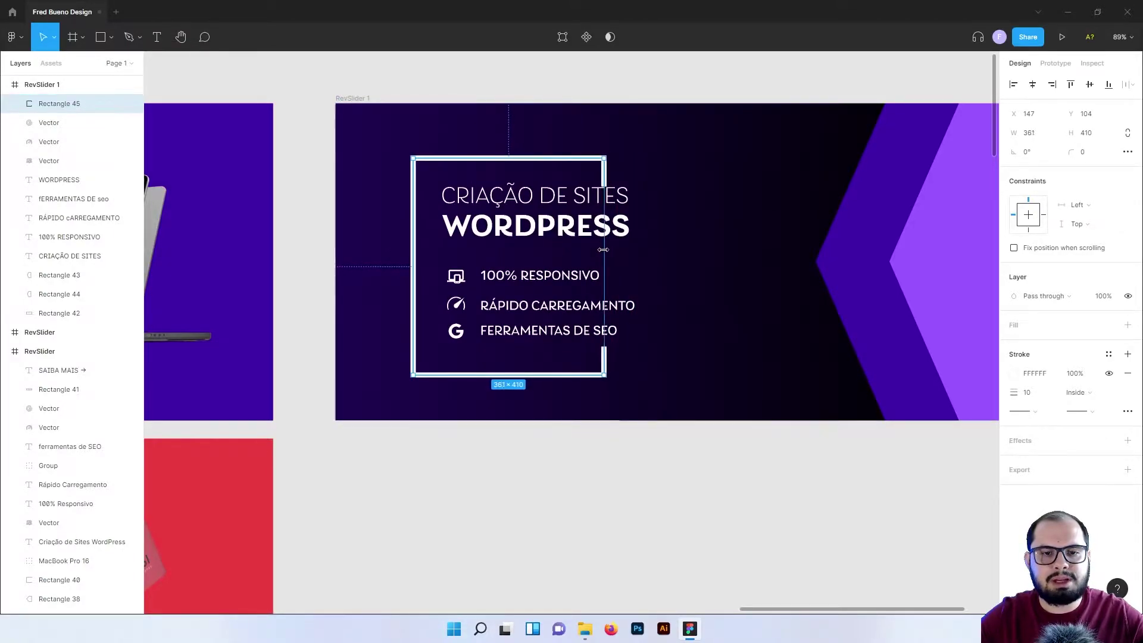
left_click(618, 76)
Move the CRIAÇÃO DE SITES and WORDPRESS titles and the 100% RESPONSIVO line down slightly.
left_click(571, 204)
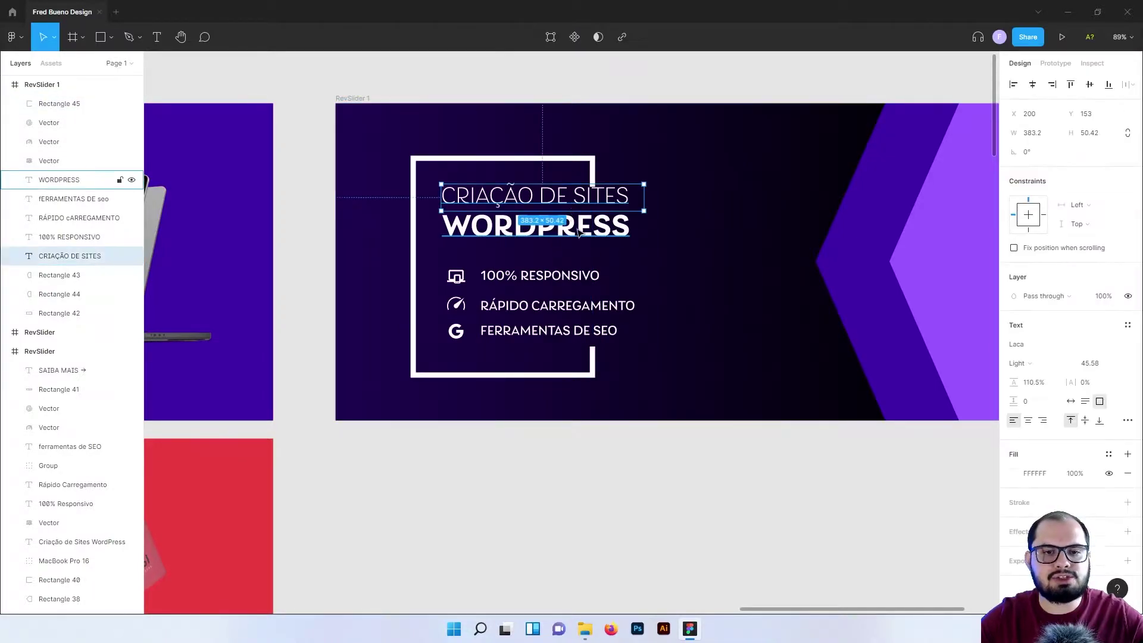
left_click(581, 226, "shift")
left_click_drag(588, 204, 592, 218)
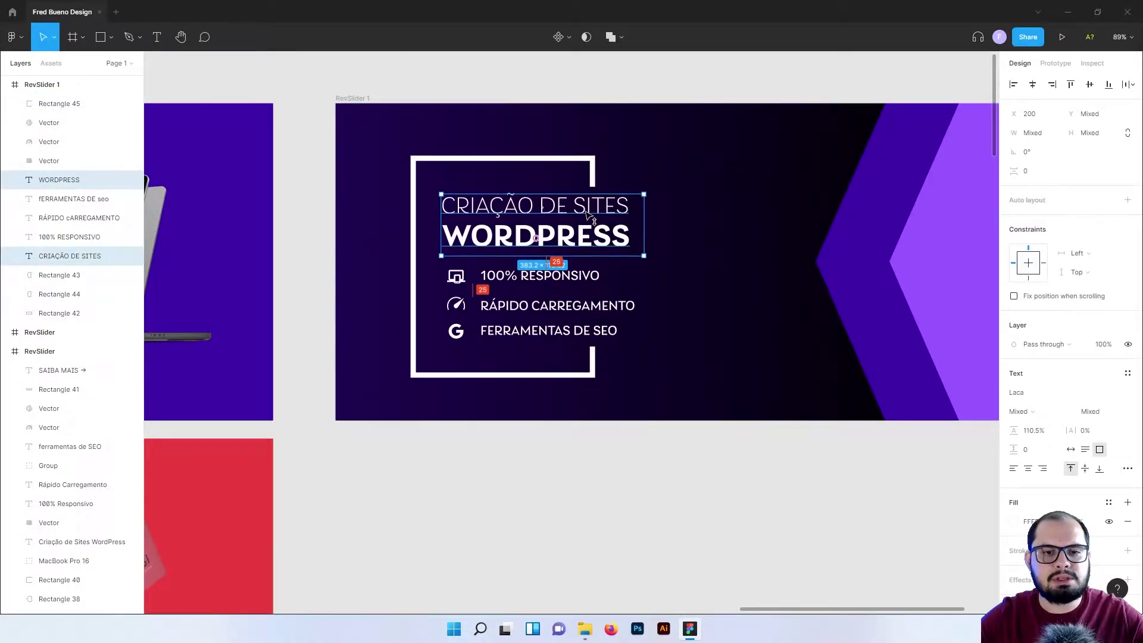
left_click(553, 275)
left_click(457, 277, "shift")
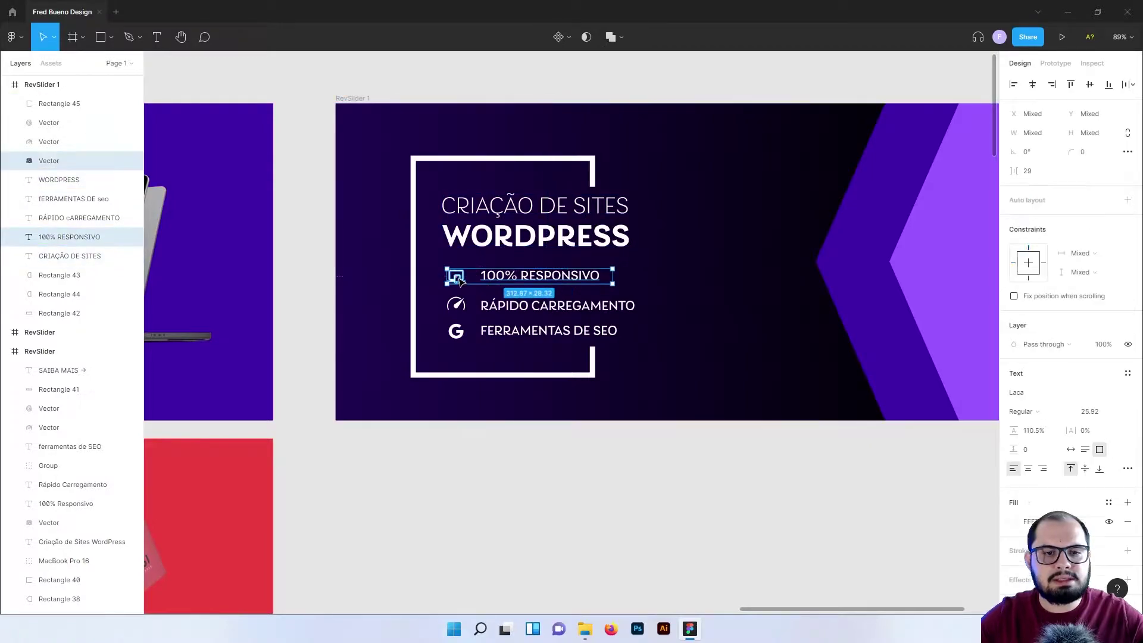
left_click_drag(459, 281, 461, 284)
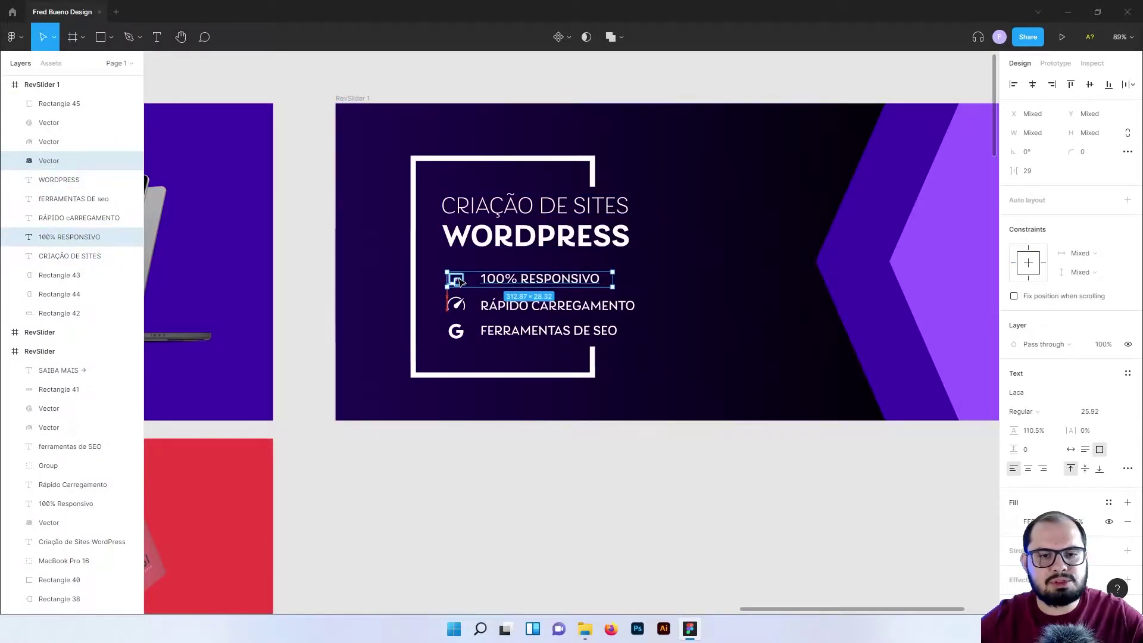
Move FERRAMENTAS DE SEO with its G icon up slightly and group them.
left_click(506, 331)
left_click(456, 331, "shift")
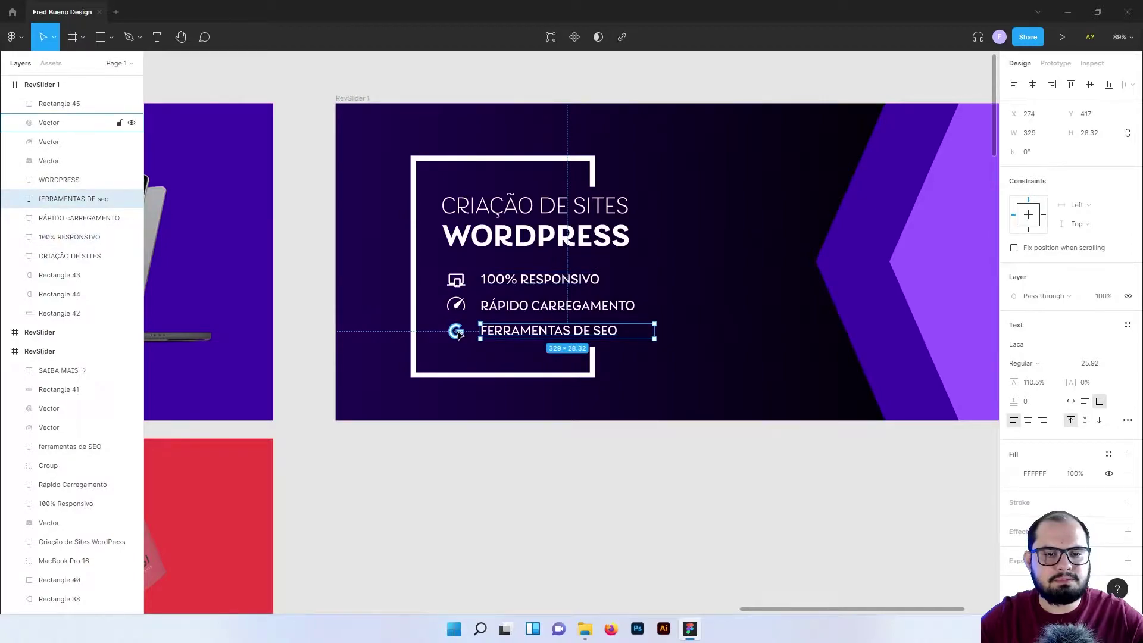
left_click_drag(458, 334, 457, 332)
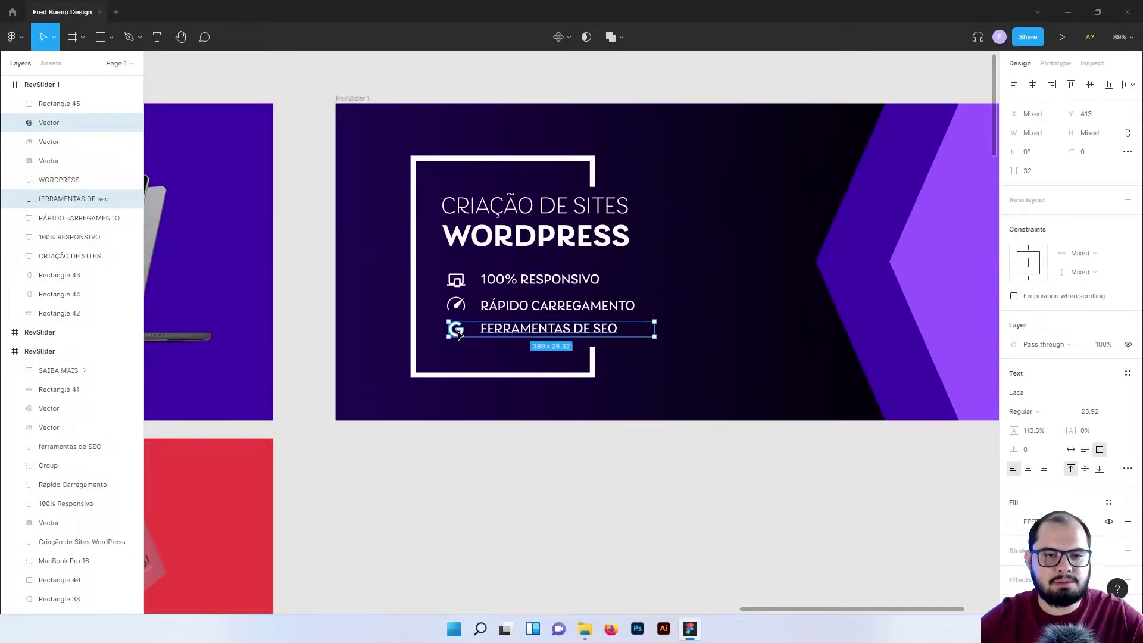
key("ctrl+g")
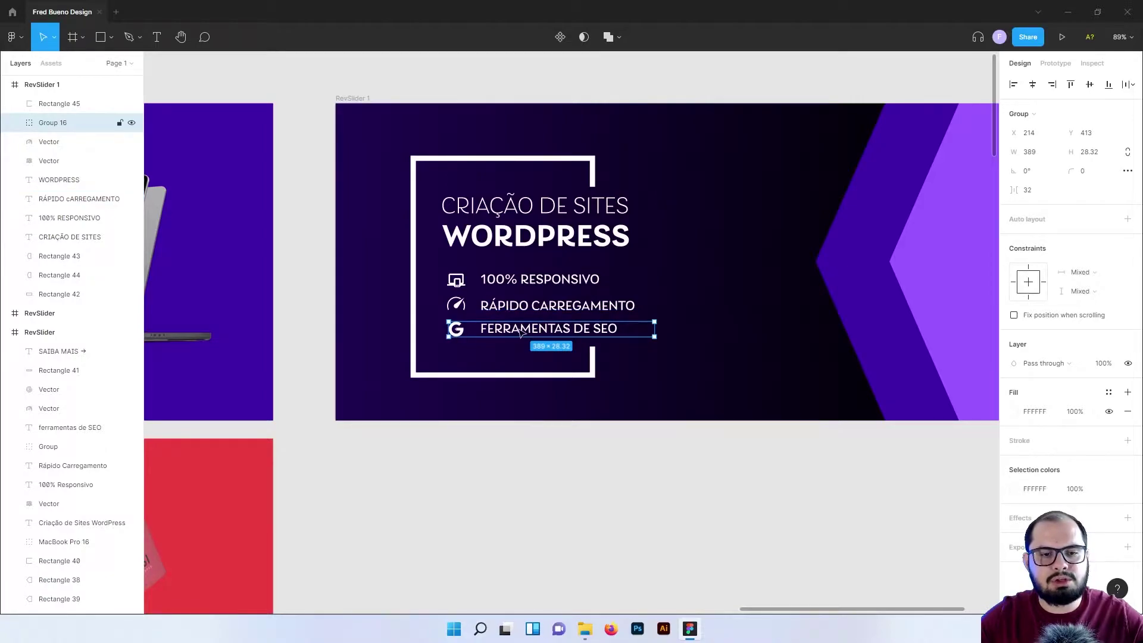
Group the speedometer and monitor icons with their RÁPIDO CARREGAMENTO and 100% RESPONSIVO lines.
left_click(503, 307)
key("Escape")
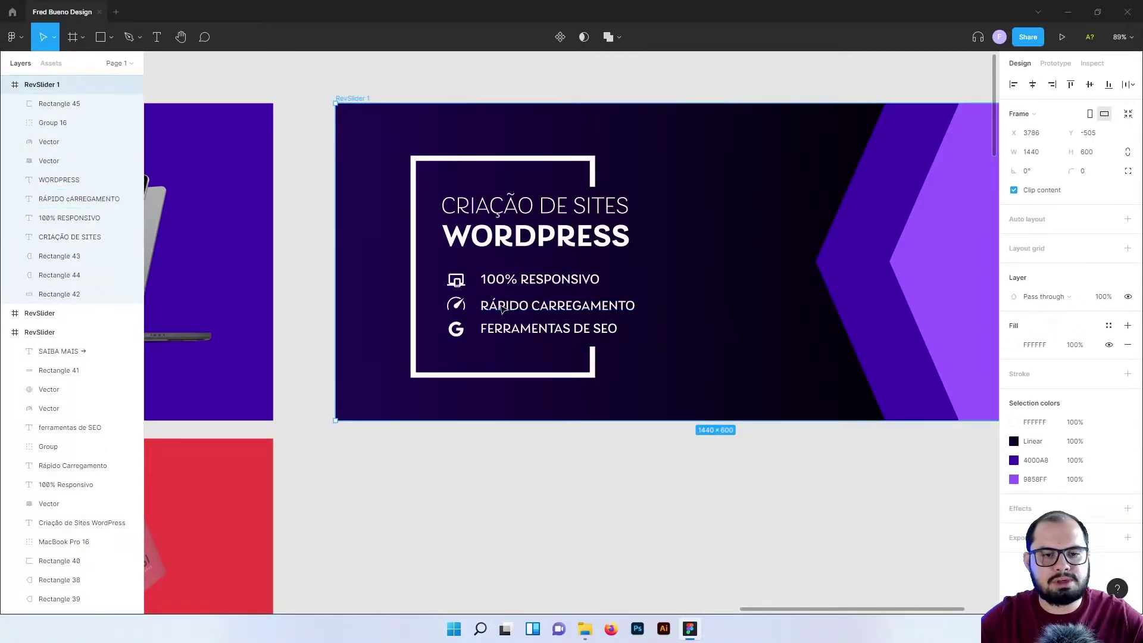
left_click(502, 307)
left_click(456, 305, "shift")
key("ctrl+g")
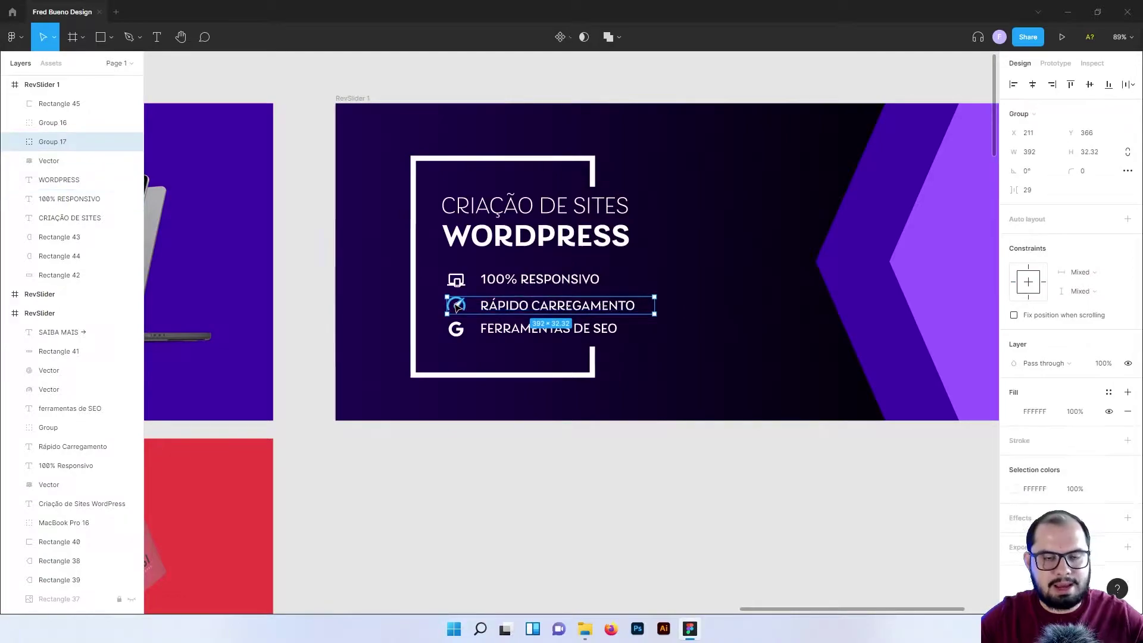
left_click(495, 279)
left_click(460, 281, "shift")
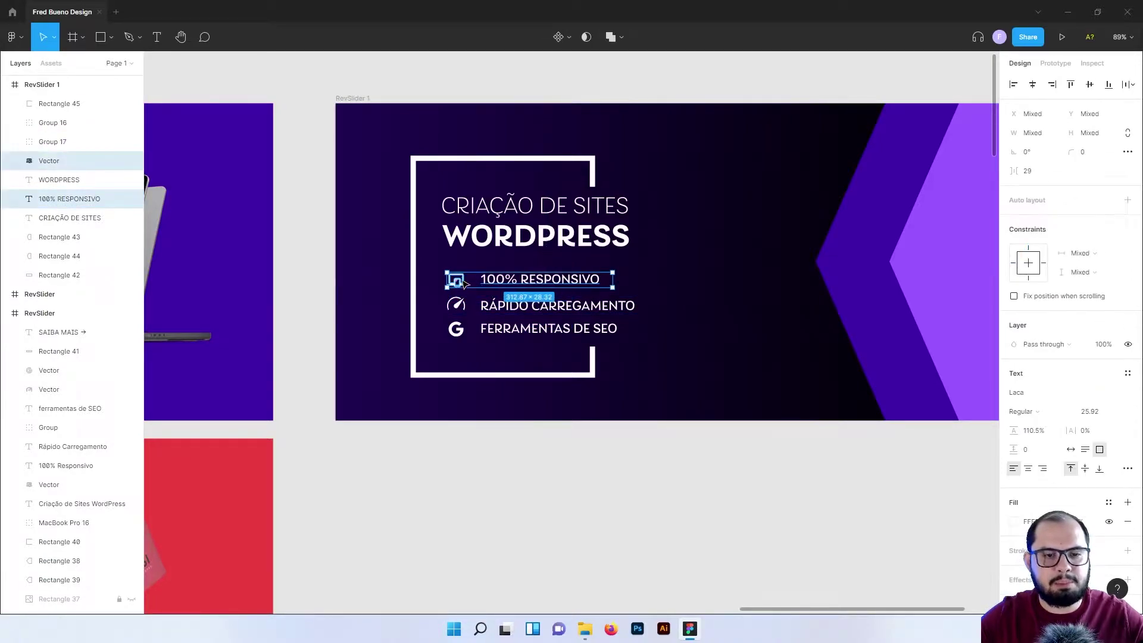
key("ctrl+g")
Distribute the three feature groups vertically and scale them down slightly with K.
left_click(494, 306, "shift")
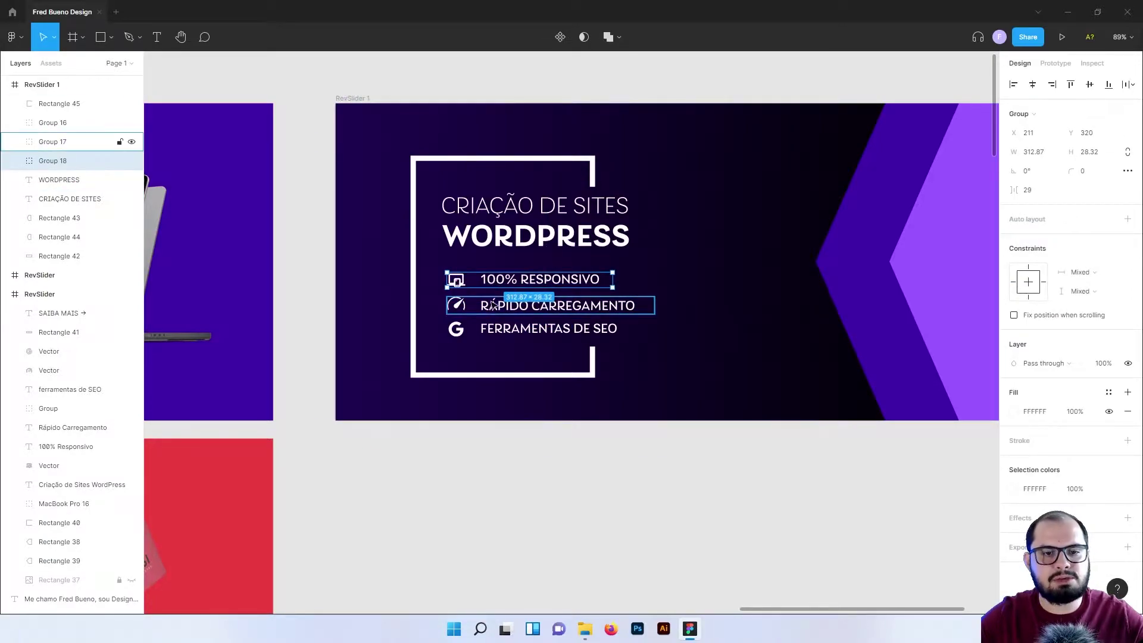
left_click(493, 331, "shift")
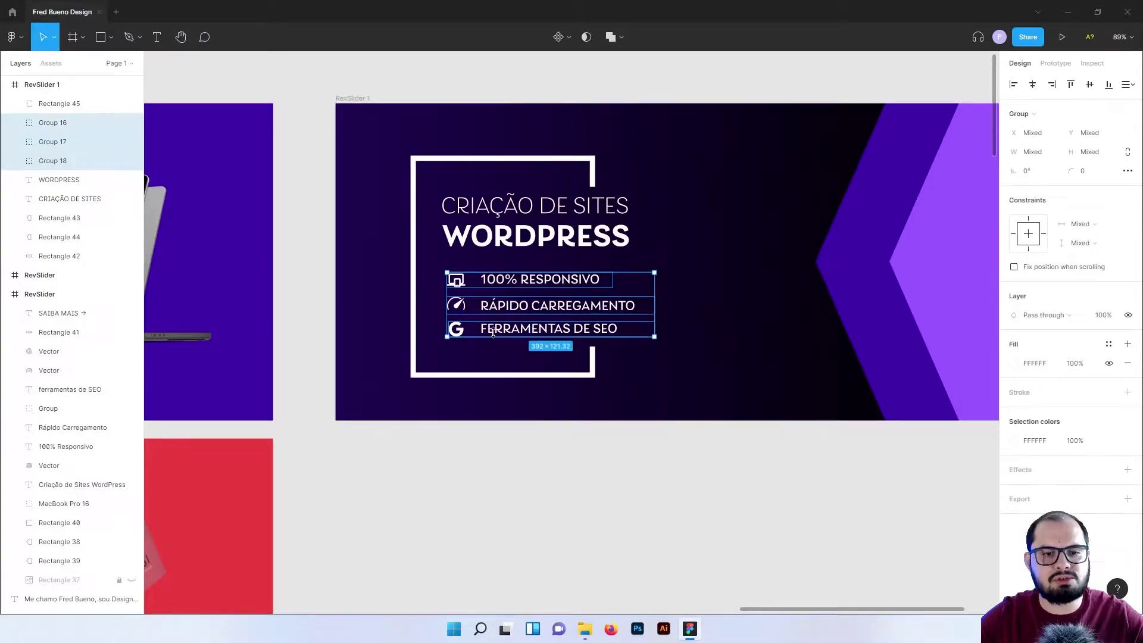
left_click(1126, 86)
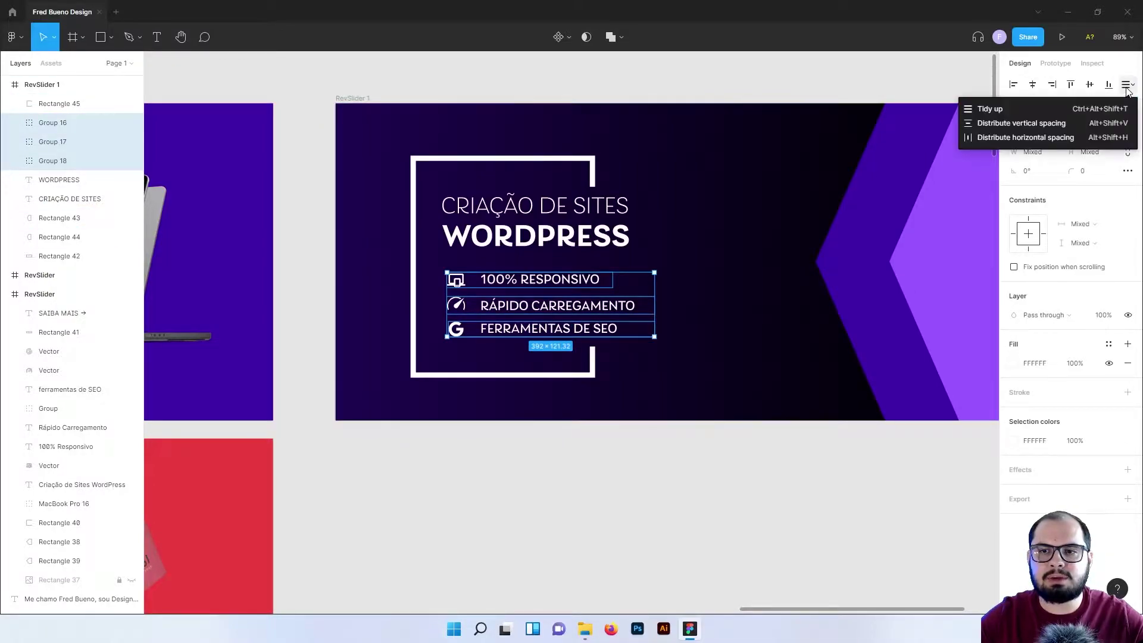
left_click(1010, 122)
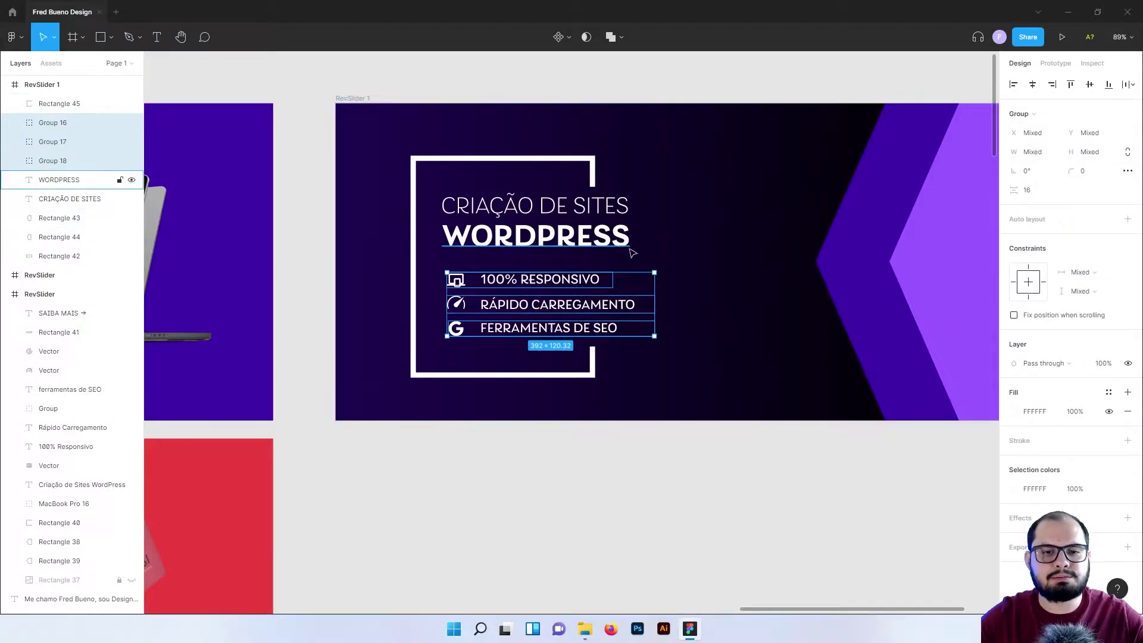
key("k")
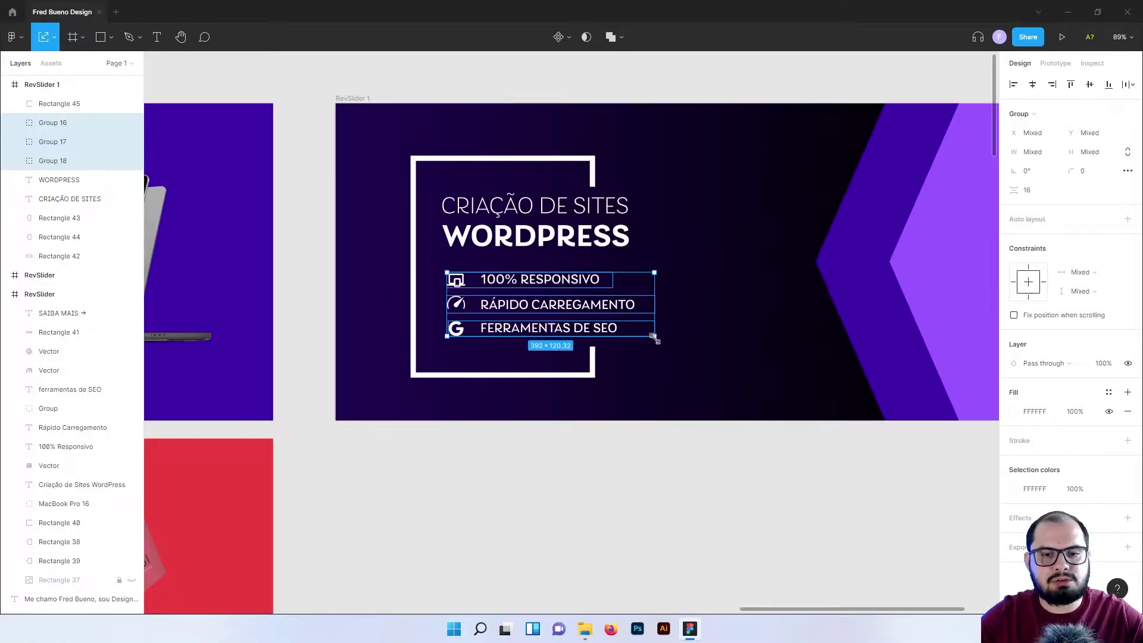
left_click_drag(653, 338, 641, 331)
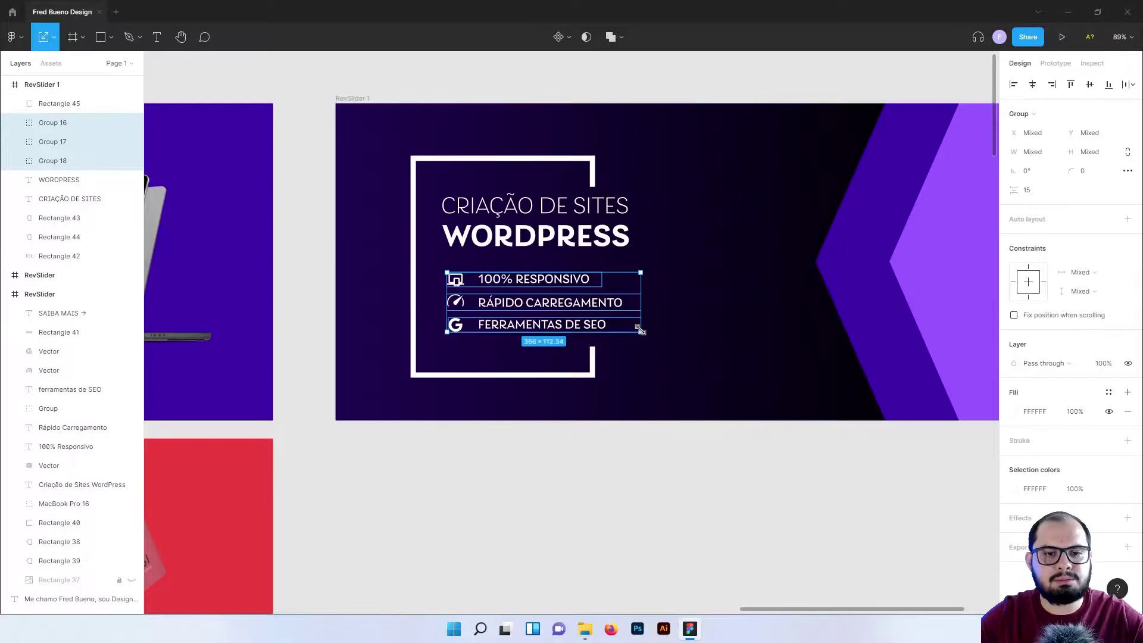
Raise the 100% RESPONSIVO line a little and redistribute the three lines to even 20 spacing.
left_click(573, 463)
left_click_drag(549, 283, 549, 277)
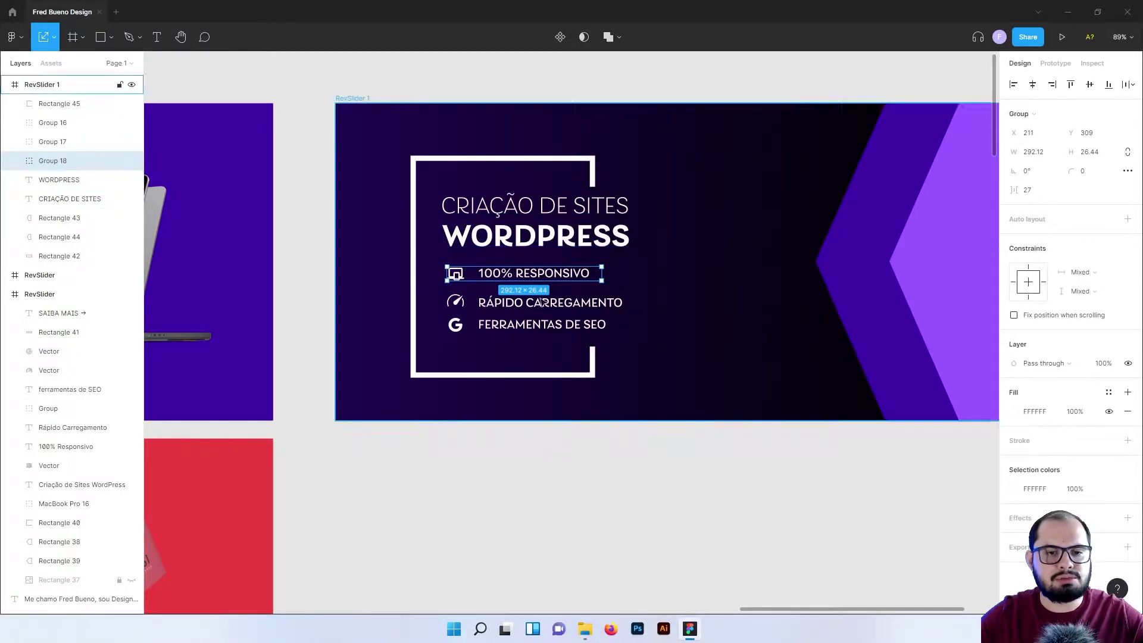
left_click(569, 303, "shift")
left_click(541, 325, "shift")
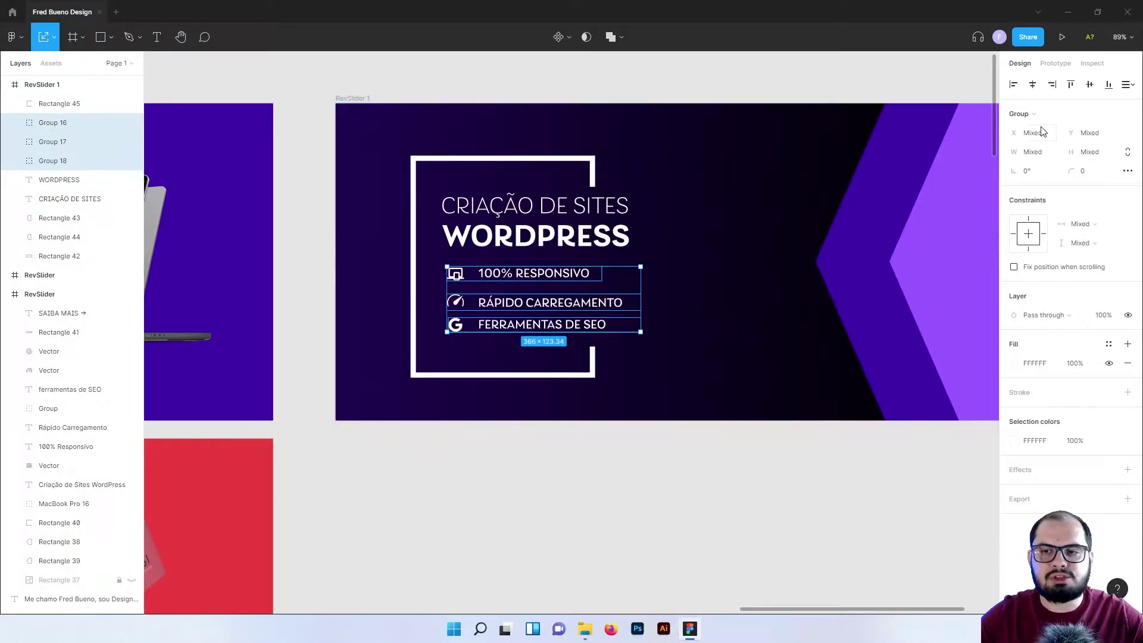
left_click(1135, 89)
left_click(1059, 117)
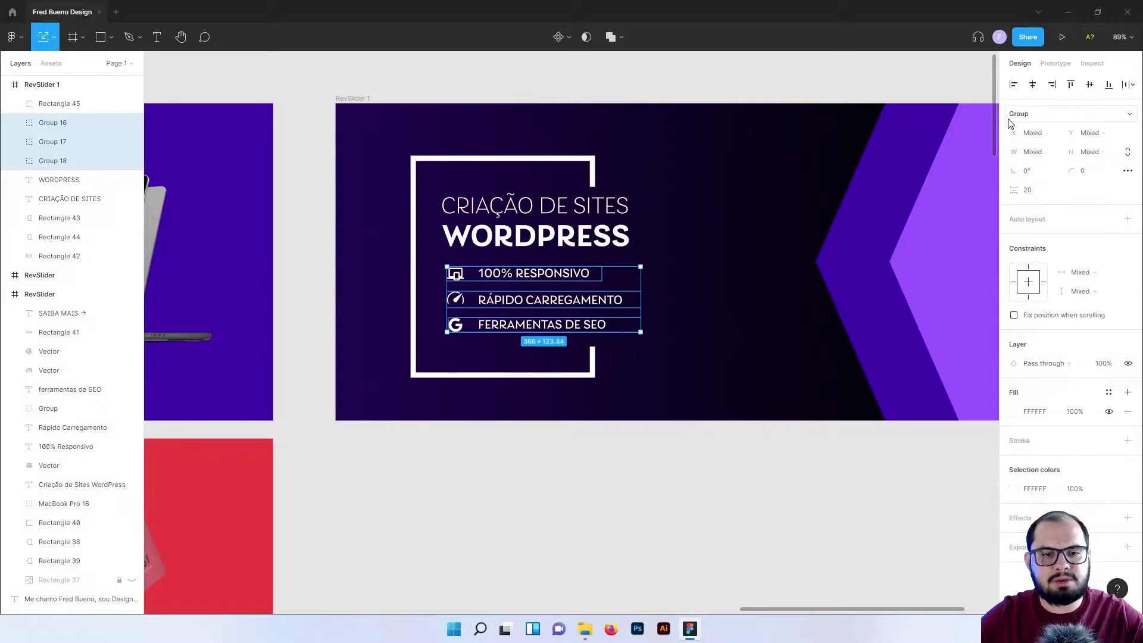
left_click(503, 471)
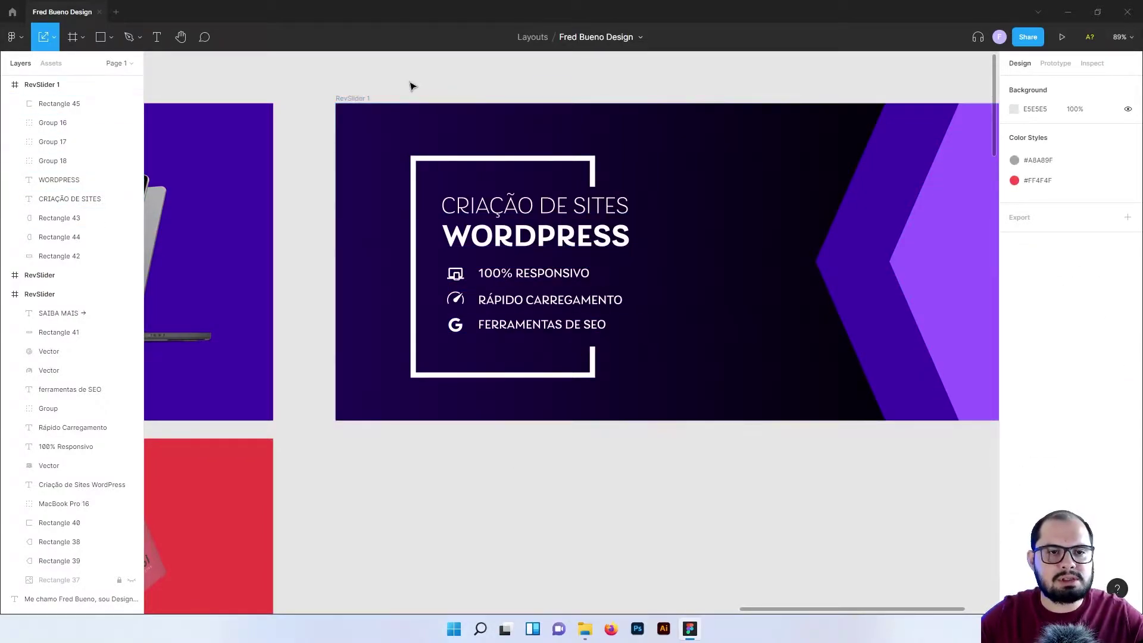
Nudge the white frame, its titles and feature lines slightly up to centre them vertically.
left_click_drag(409, 82, 582, 406)
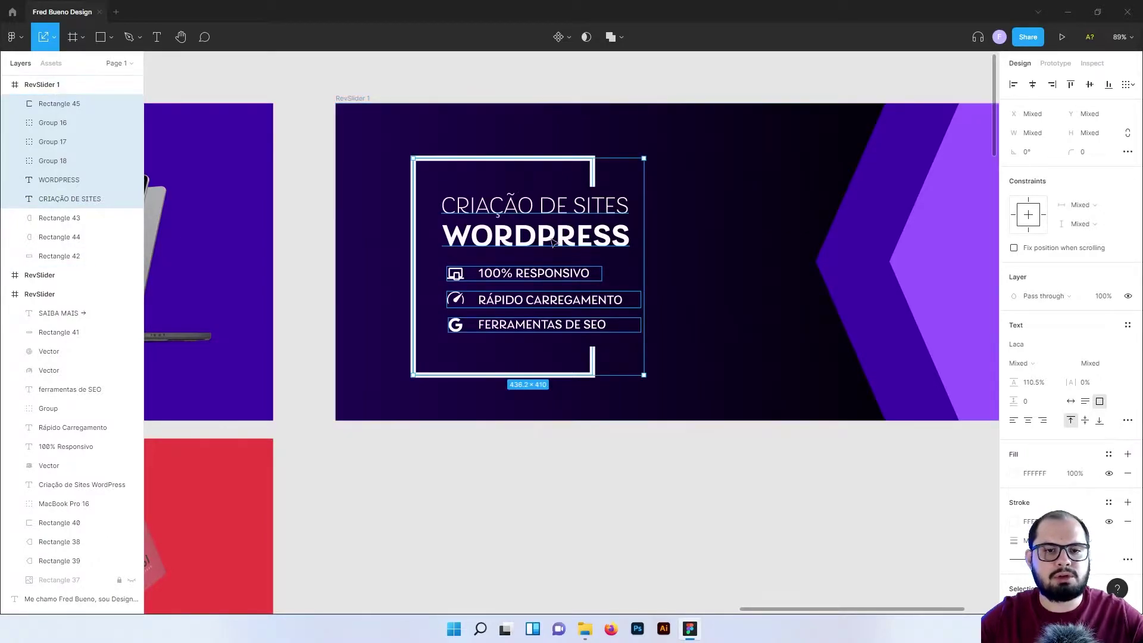
key("Up")
key("Up")
key("Up")
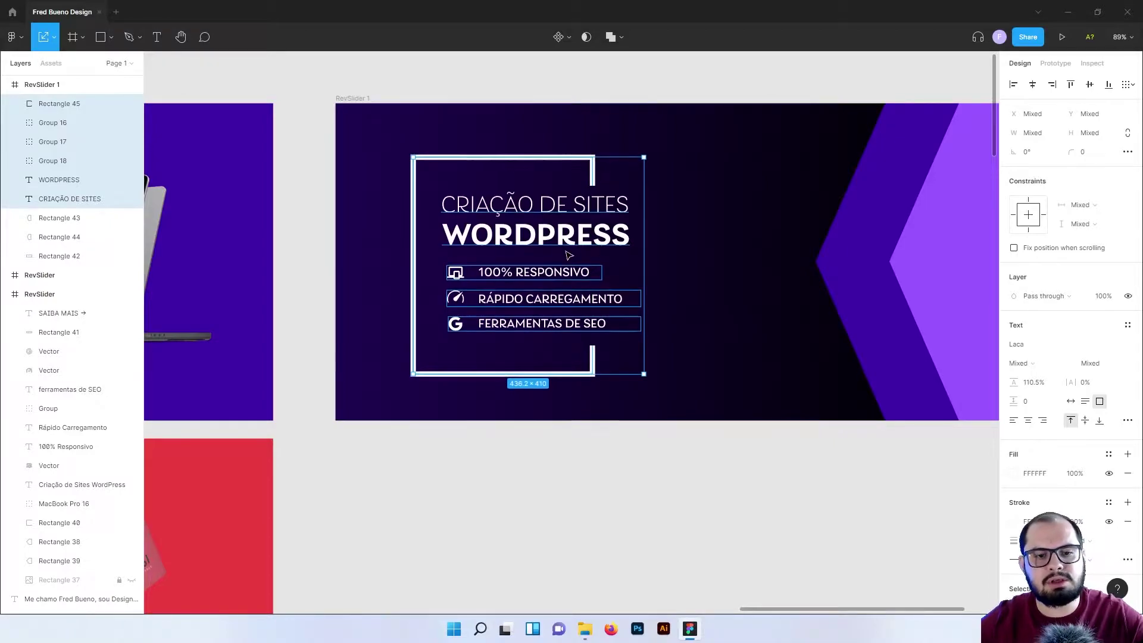
key("Up")
key("Up")
key("Up")
key("Up")
key("Up")
key("Up")
key("Up")
key("Up")
key("Up")
key("Up")
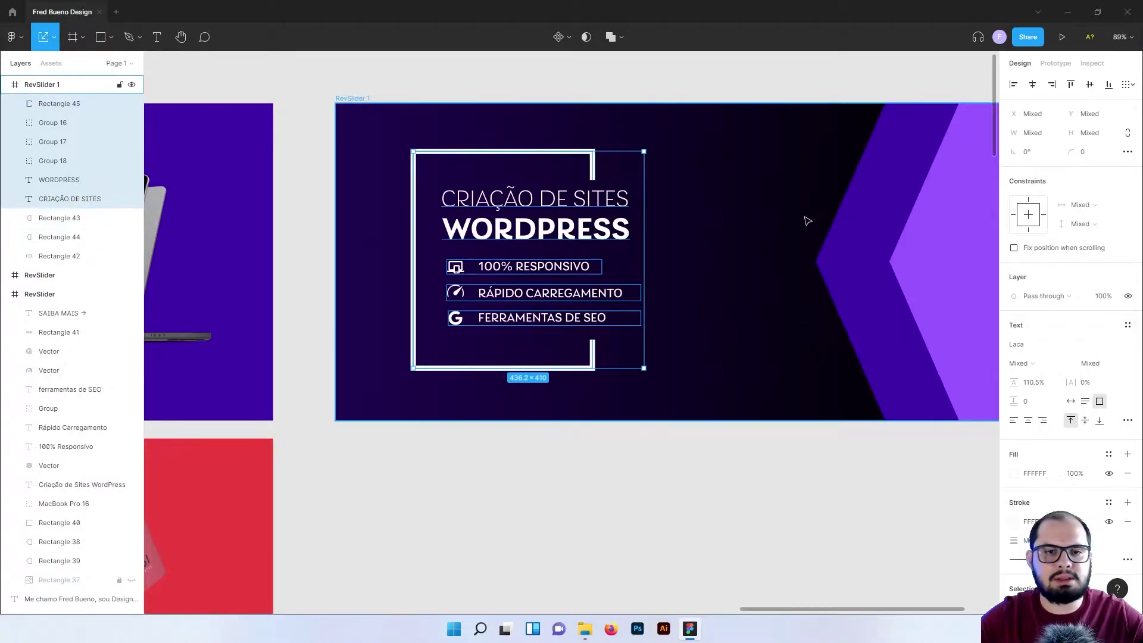
mouse_move(780, 176)
left_mouse_down()
mouse_move(606, 182)
mouse_move(675, 191)
left_mouse_up()
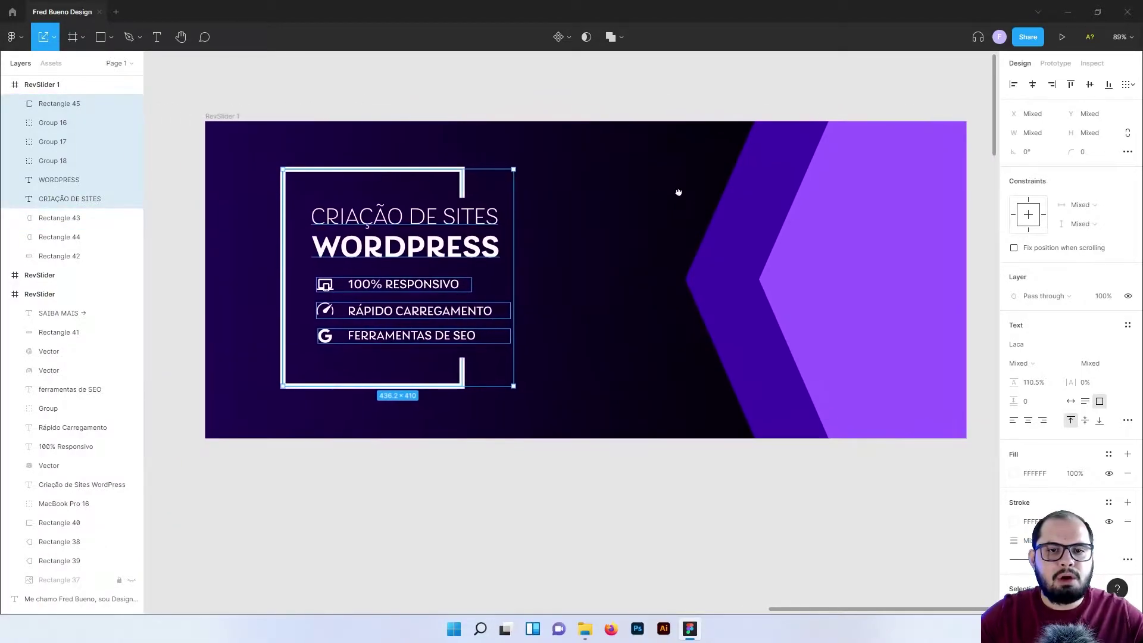
left_click(601, 92)
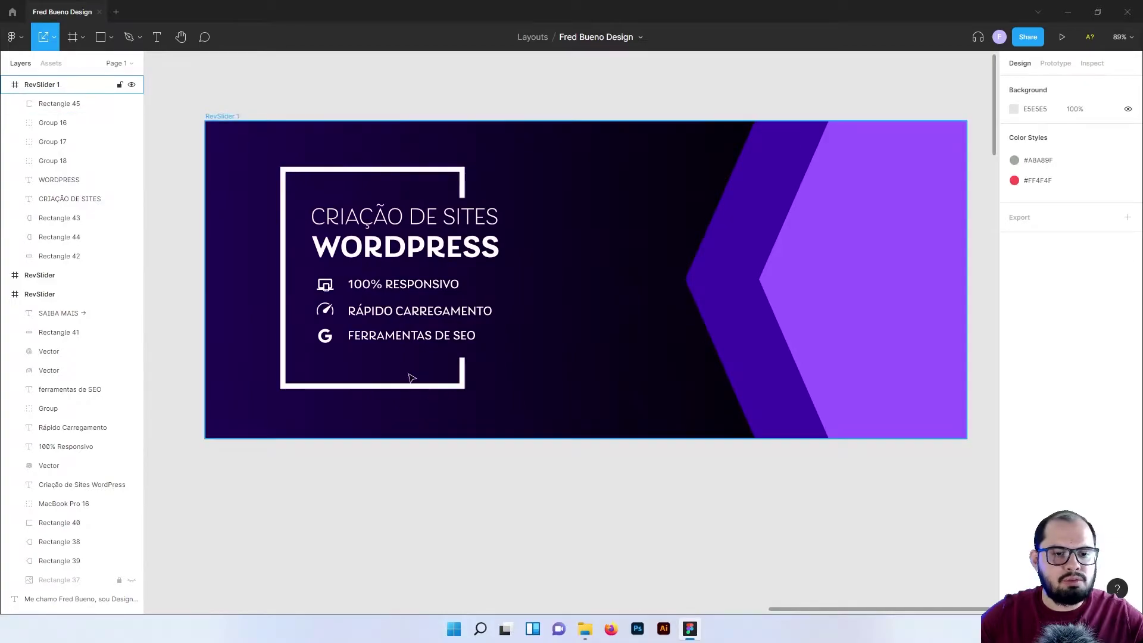
Draw a 201×58 rectangle across the white frame's bottom edge with corner radius 3.
left_click(101, 41)
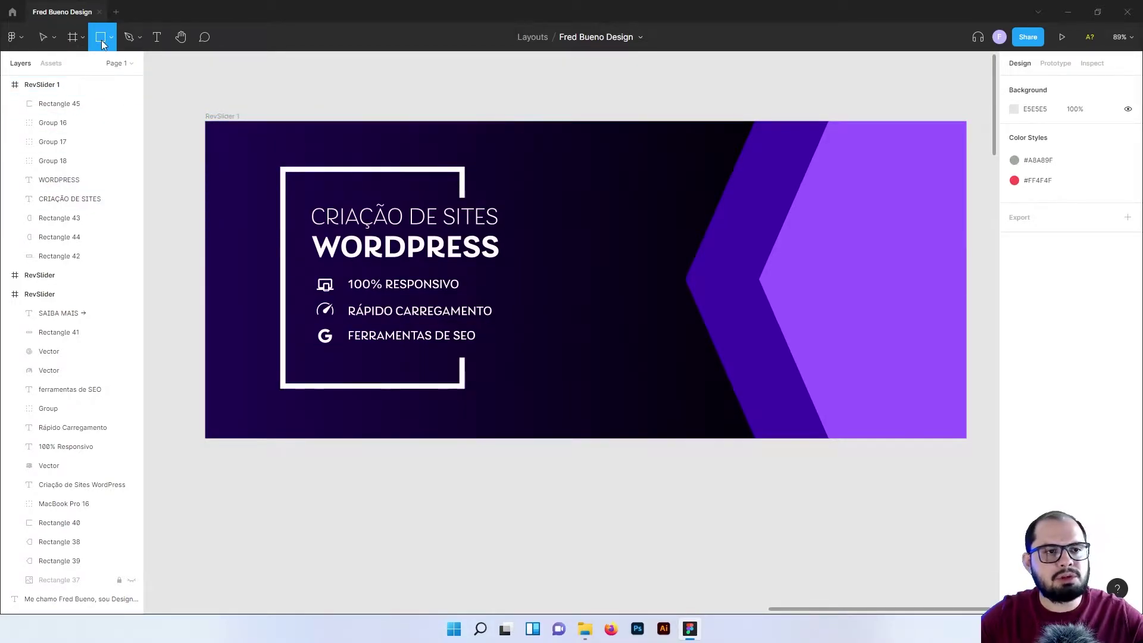
left_click(111, 37)
left_click(104, 62)
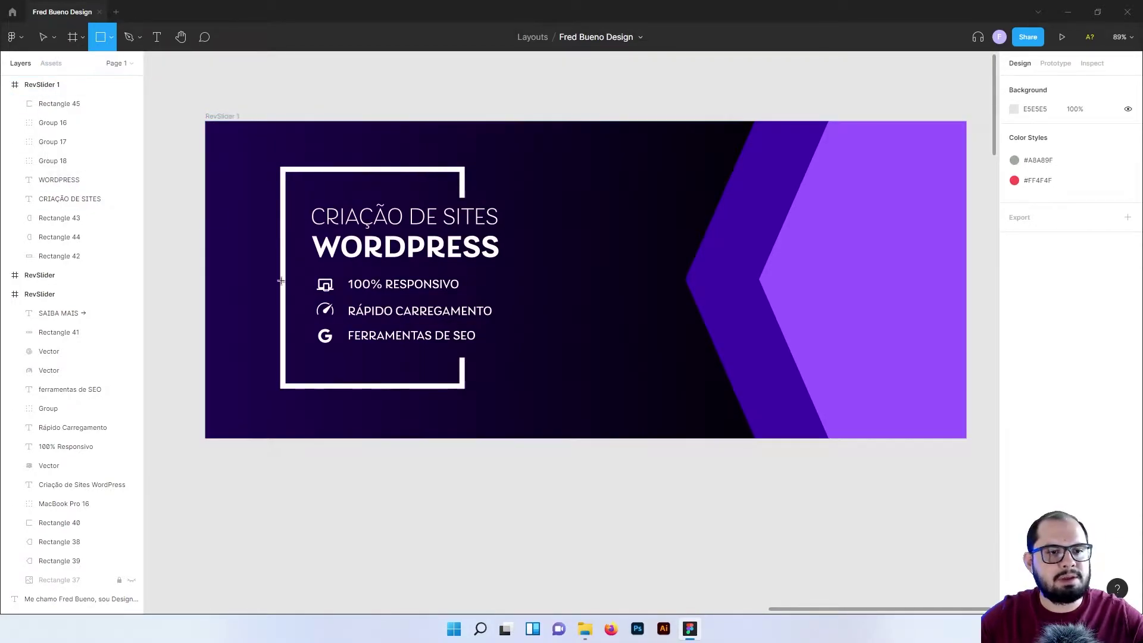
left_click_drag(328, 372, 434, 403)
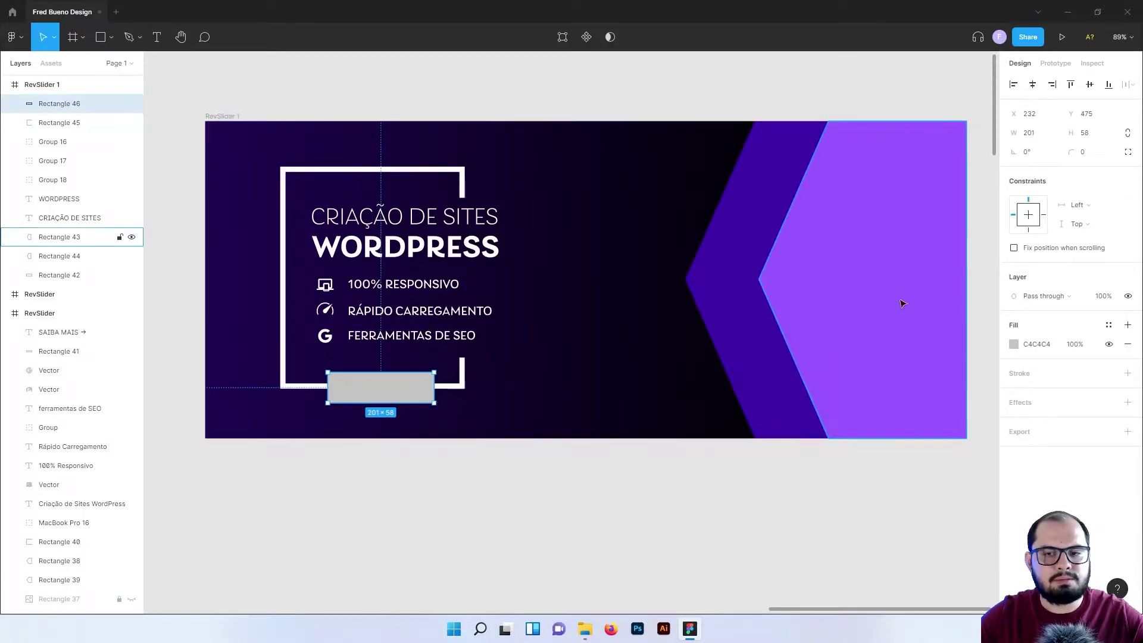
left_click(1084, 156)
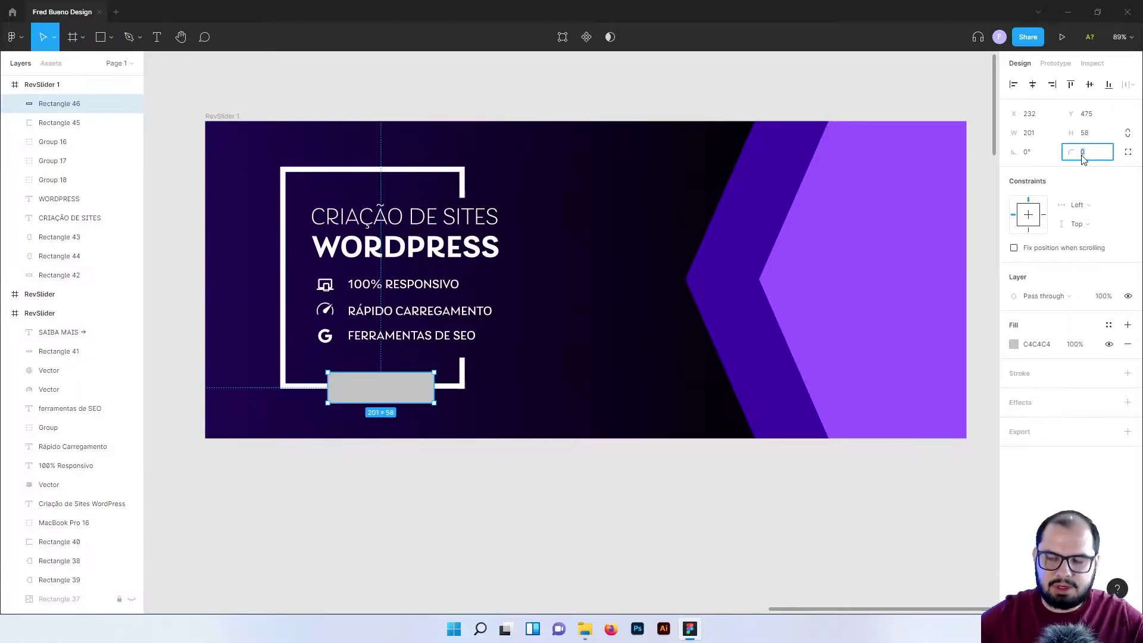
key("Return")
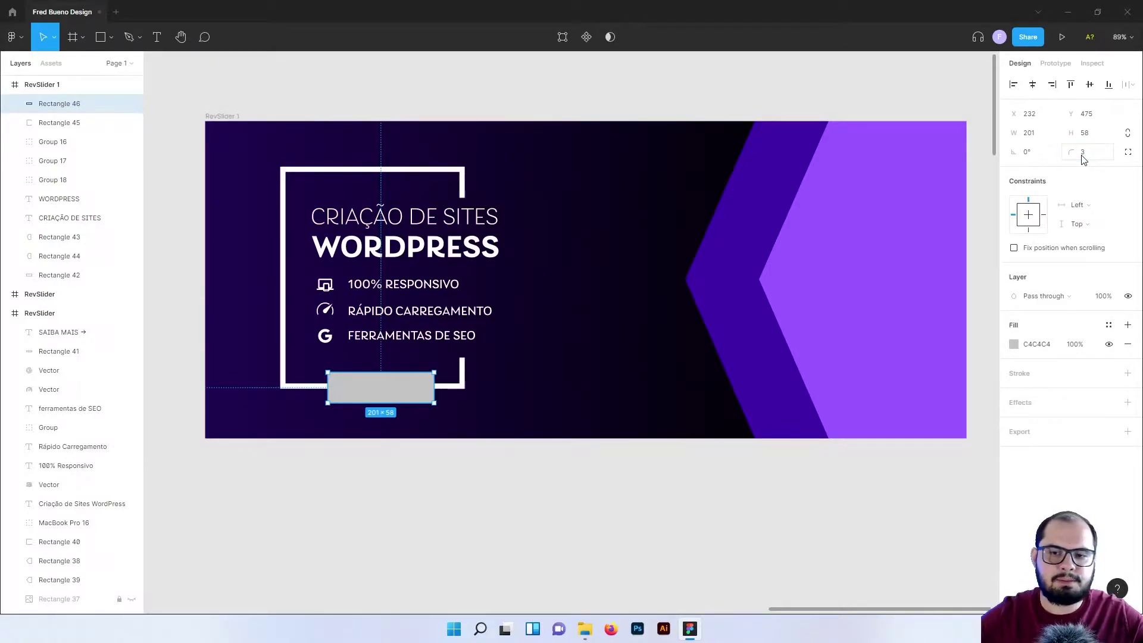
left_click(1014, 344)
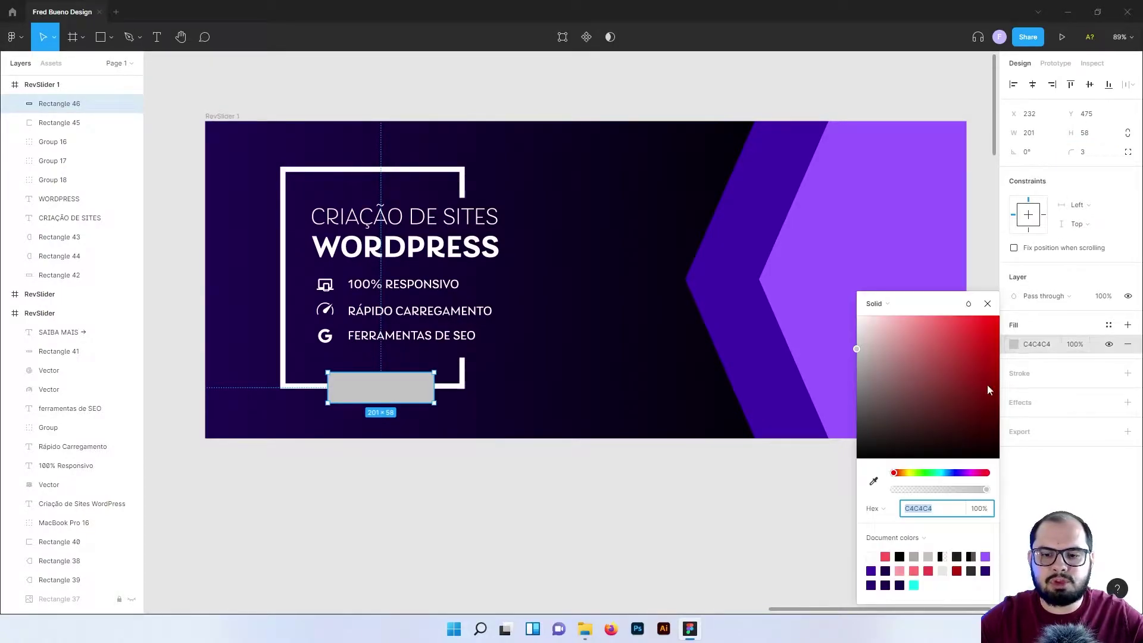
Fill the rectangle with cyan 06FEEF and shift it slightly left to X 216.
left_click(915, 584)
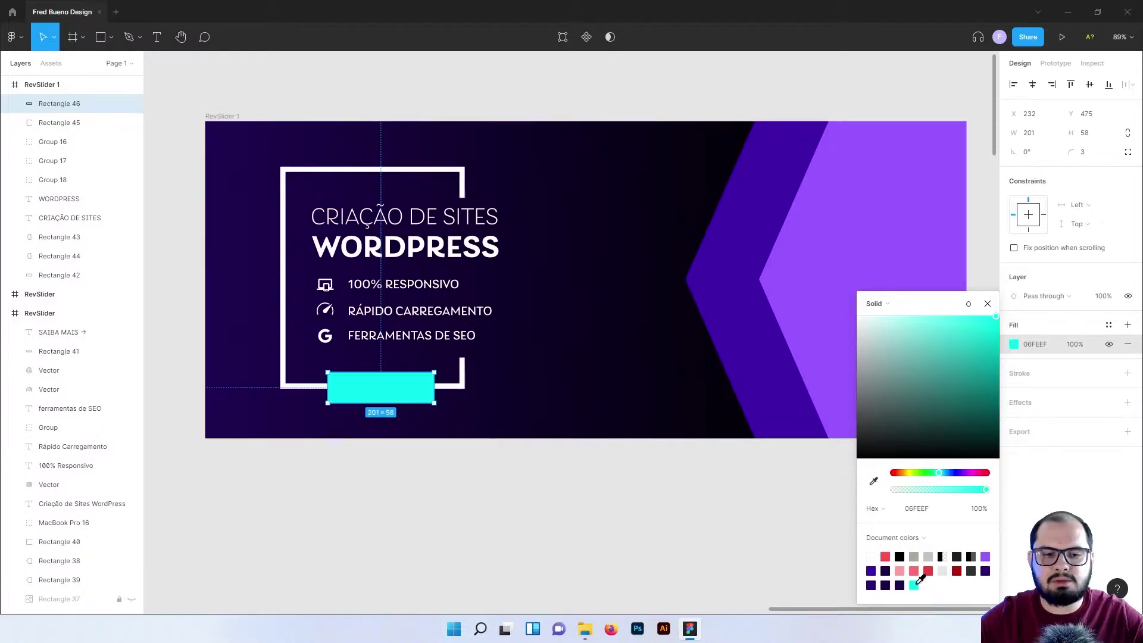
left_click(988, 304)
left_click(489, 482)
left_click_drag(395, 403, 383, 392)
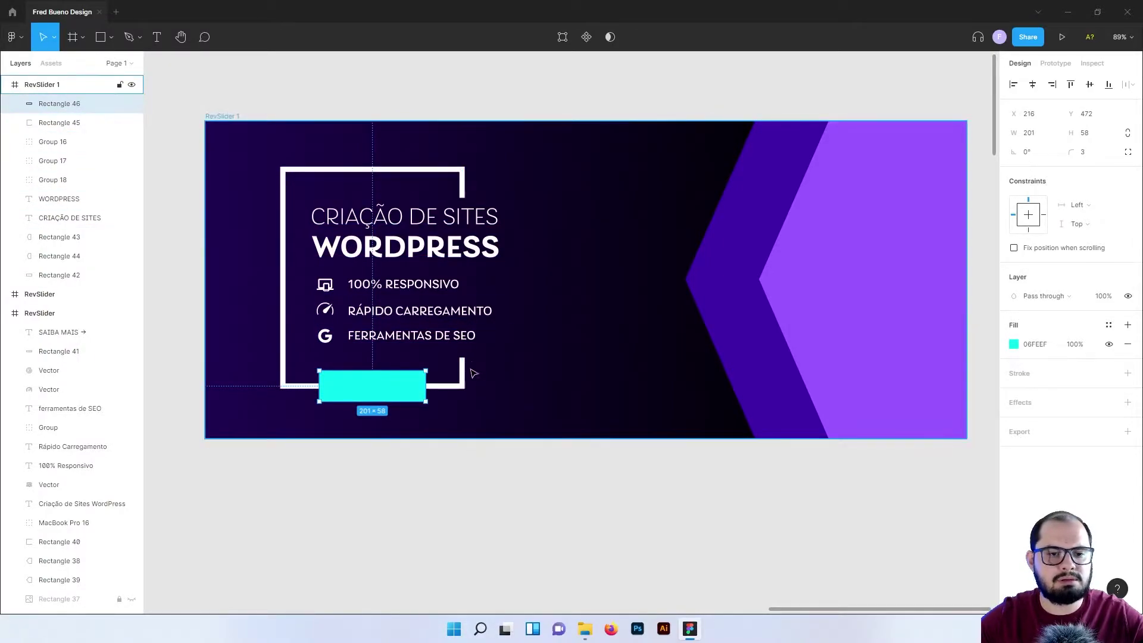
left_click(398, 459)
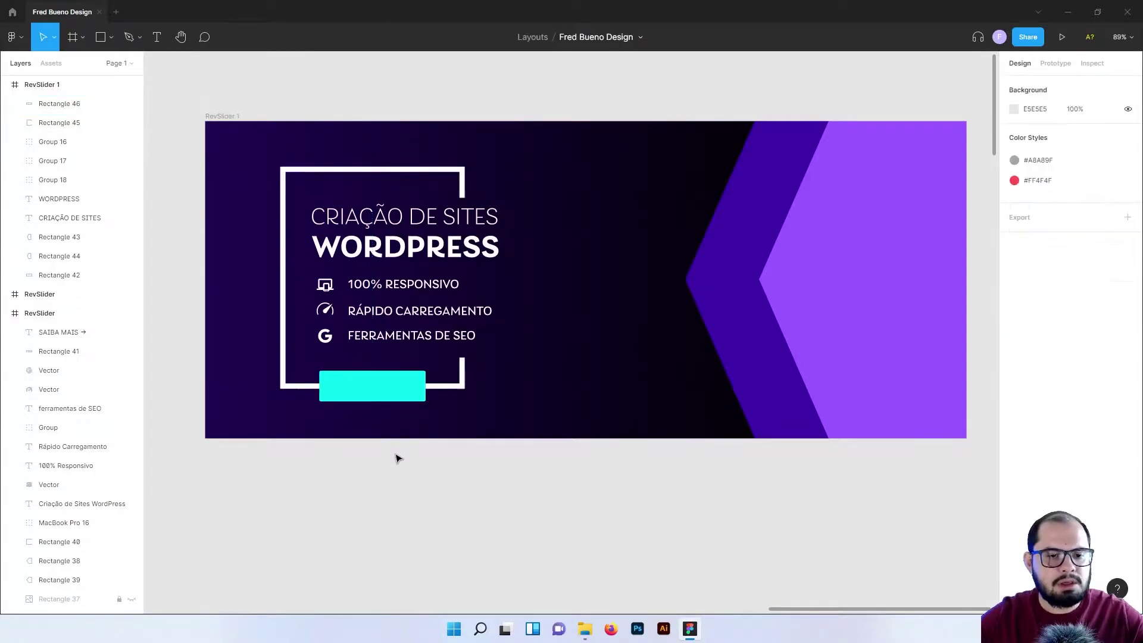
Add the label 'SAIBA MAIS →' on the cyan button.
left_click(157, 37)
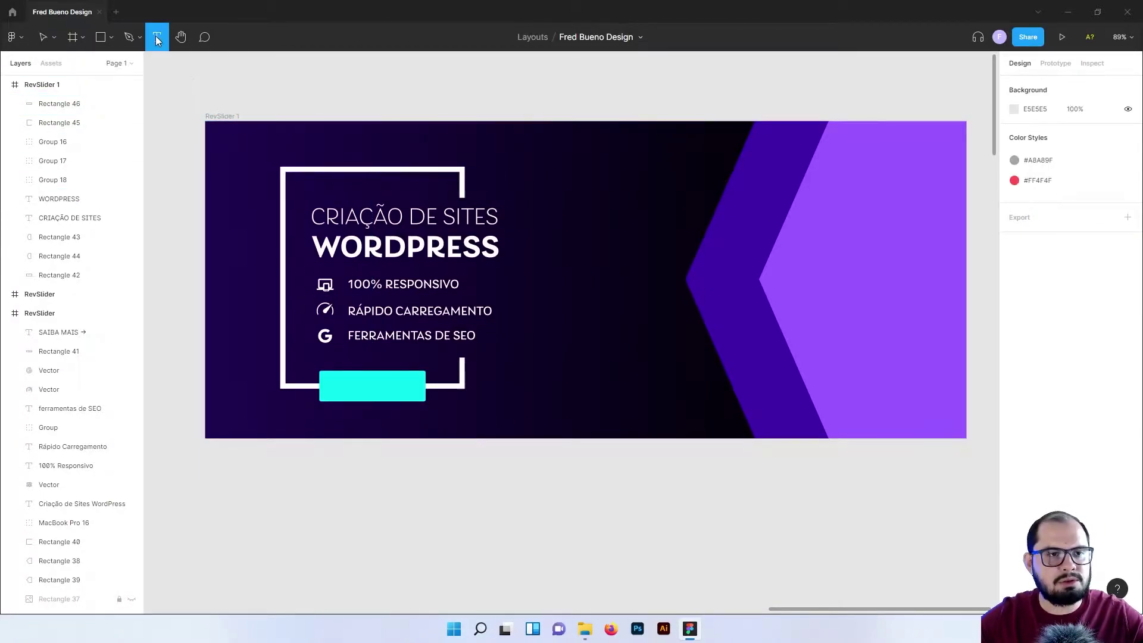
left_click(336, 379)
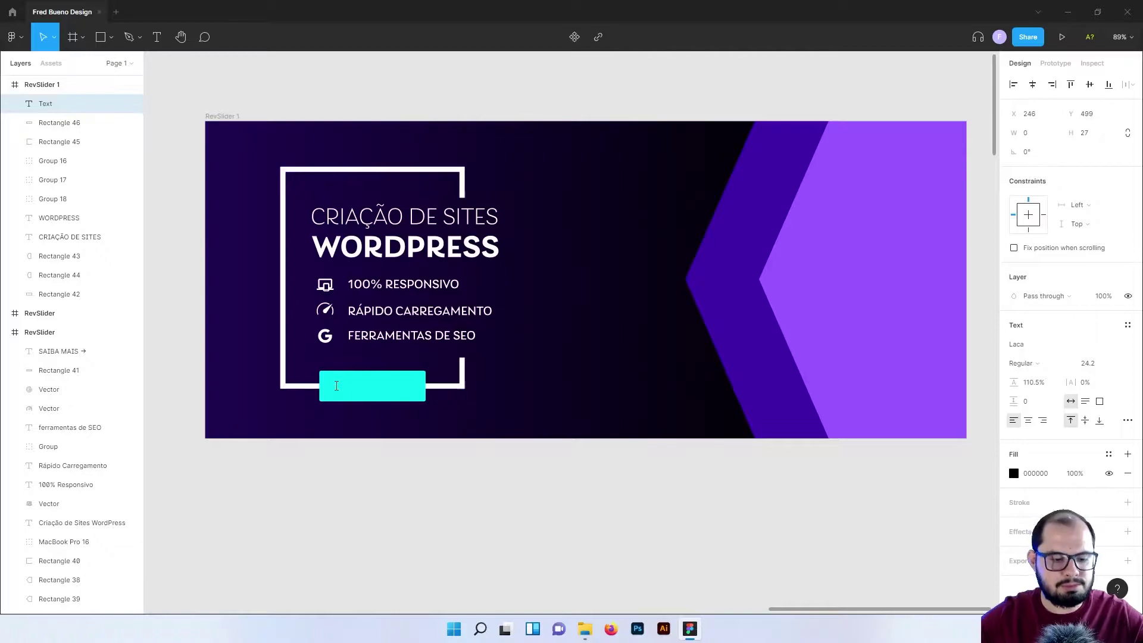
type("SAIBA MAIS ")
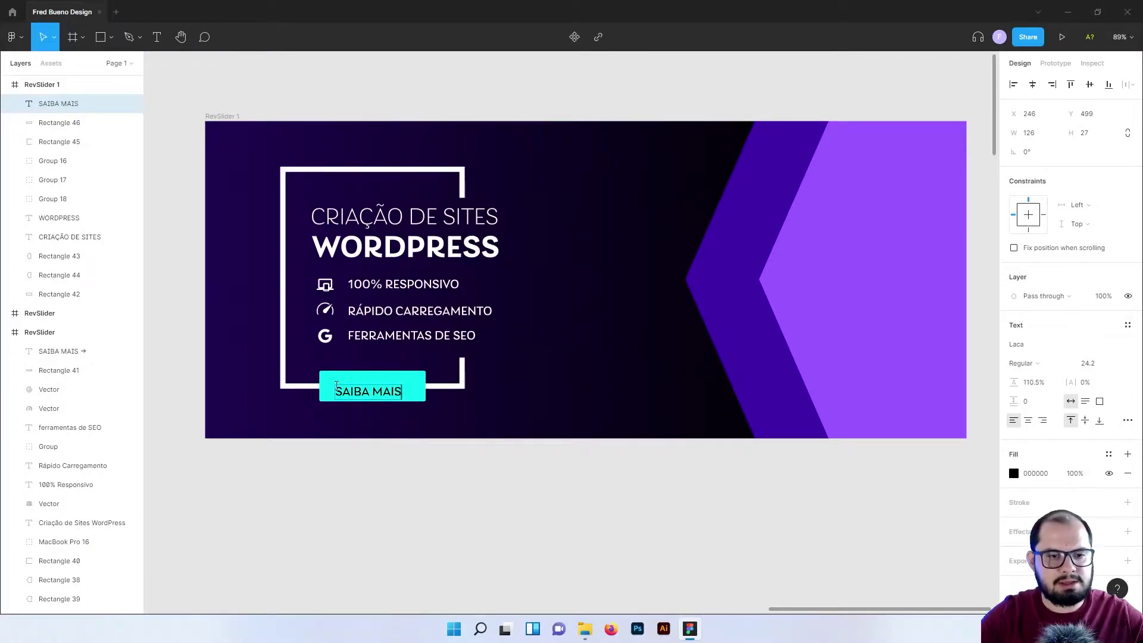
type("→")
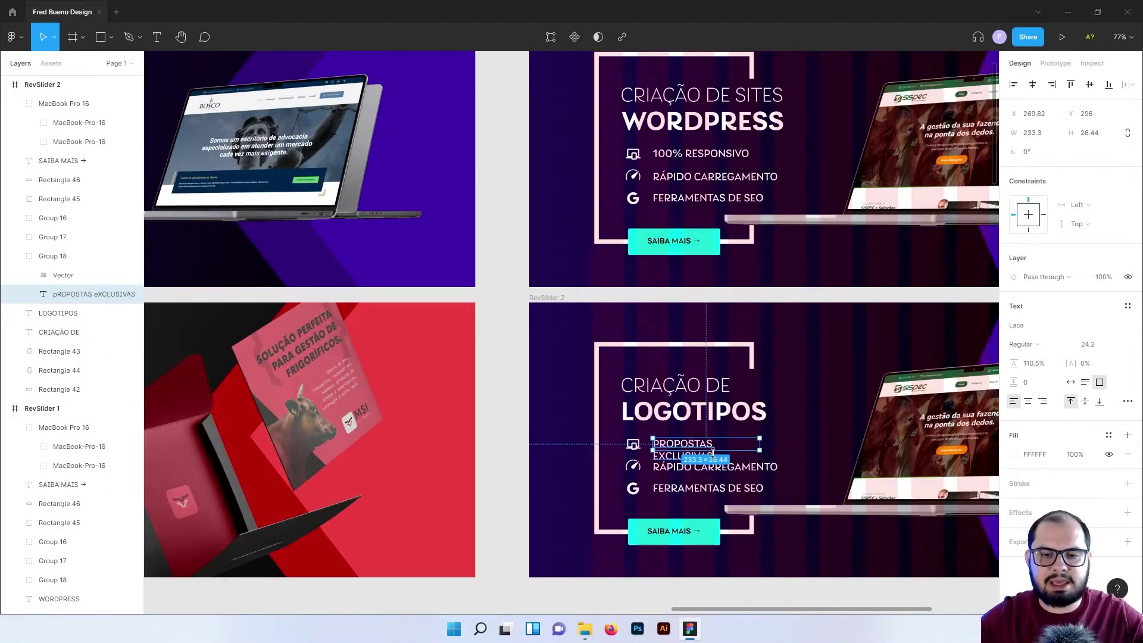
Ungroup the PROPOSTAS EXCLUSIVAS feature line and widen its text box onto one line.
left_click(763, 450)
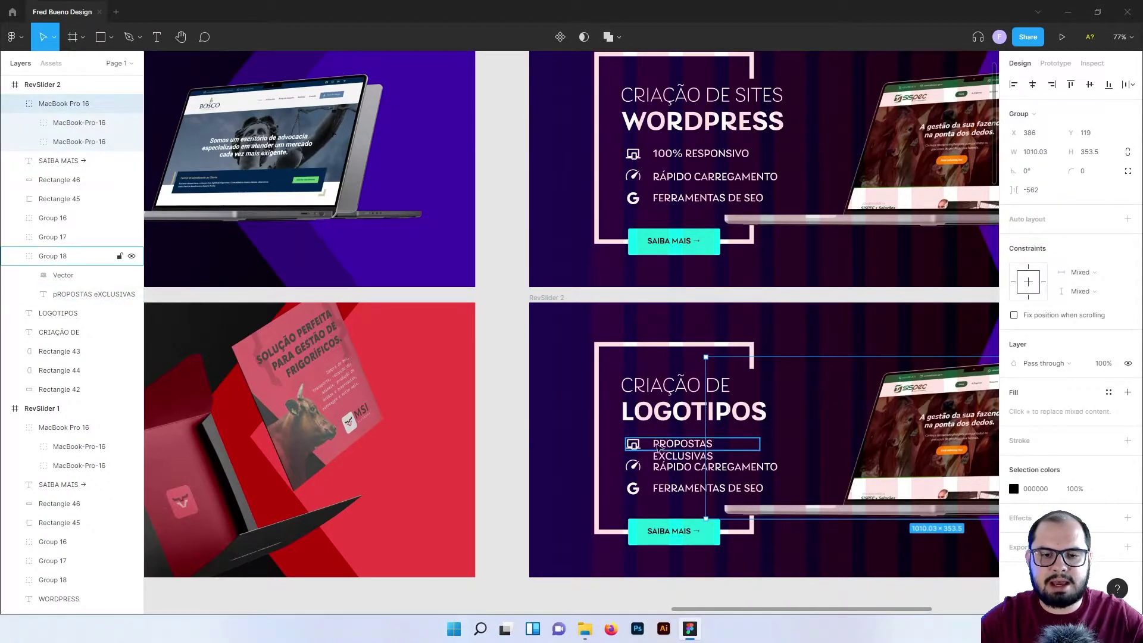
left_click(694, 451)
mouse_move(760, 444)
left_mouse_down()
mouse_move(773, 440)
mouse_move(761, 449)
left_mouse_up()
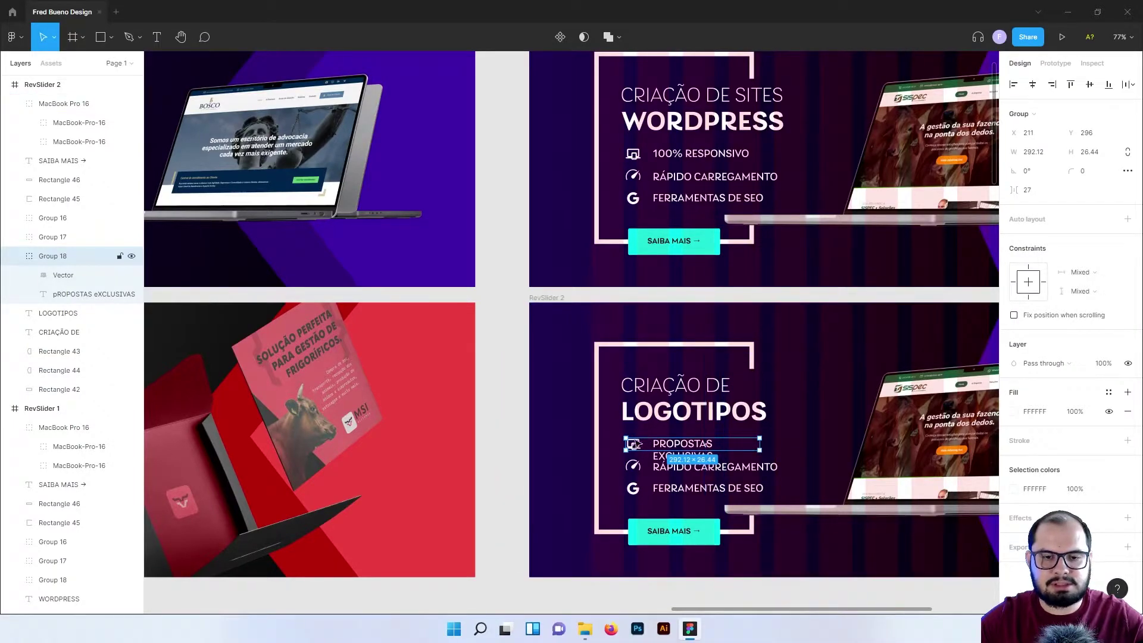
right_click(663, 448)
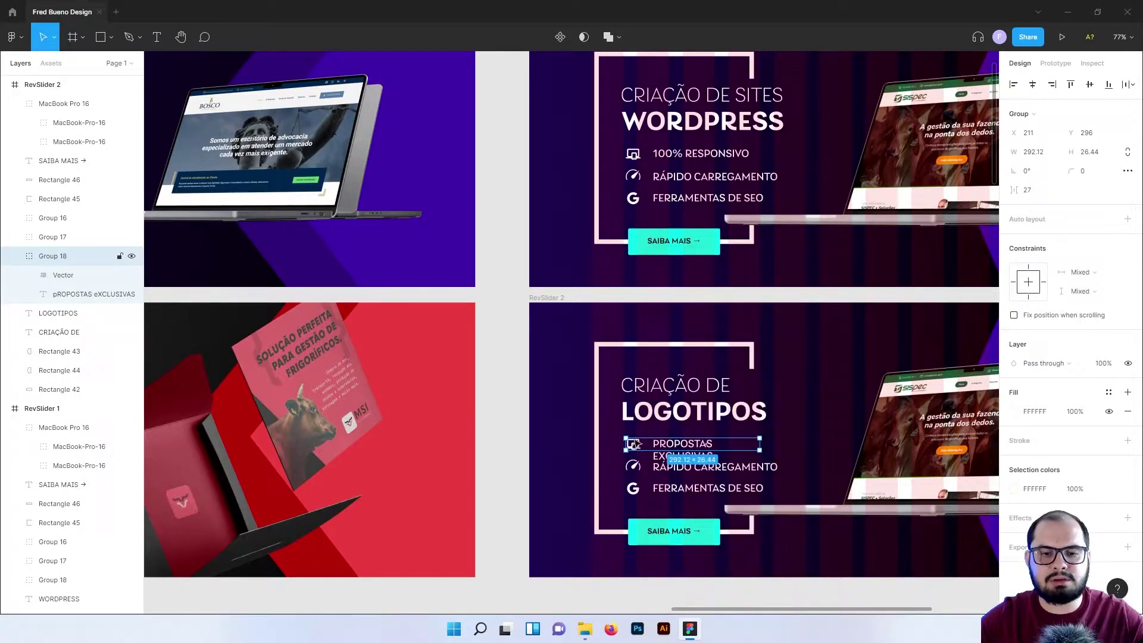
left_click(635, 444)
right_click(646, 443)
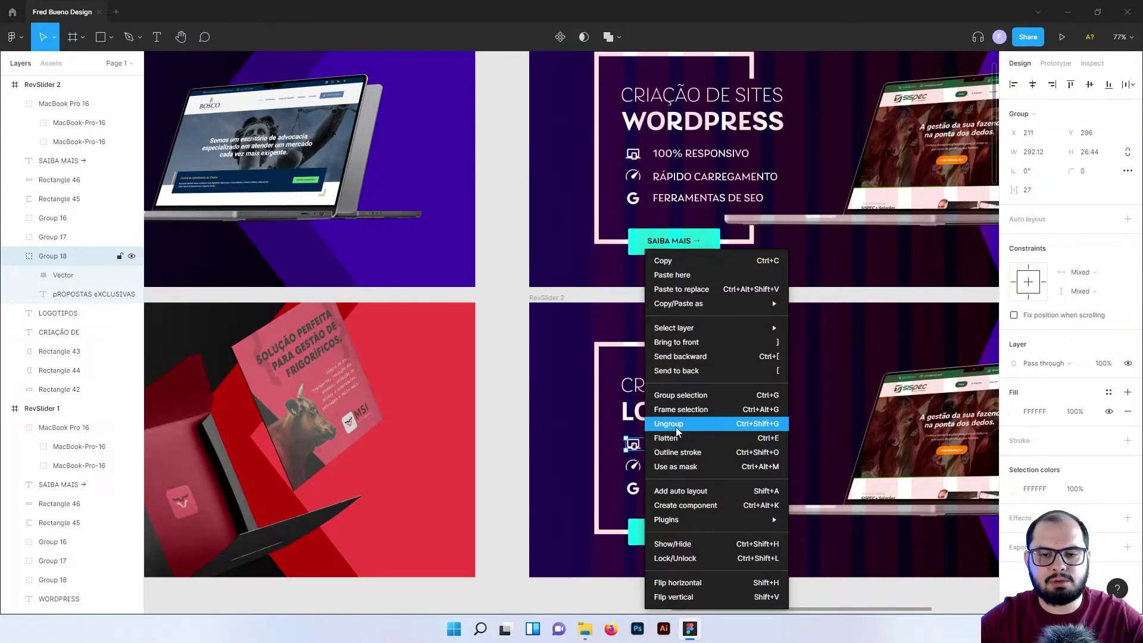
left_click(678, 424)
left_click(548, 454)
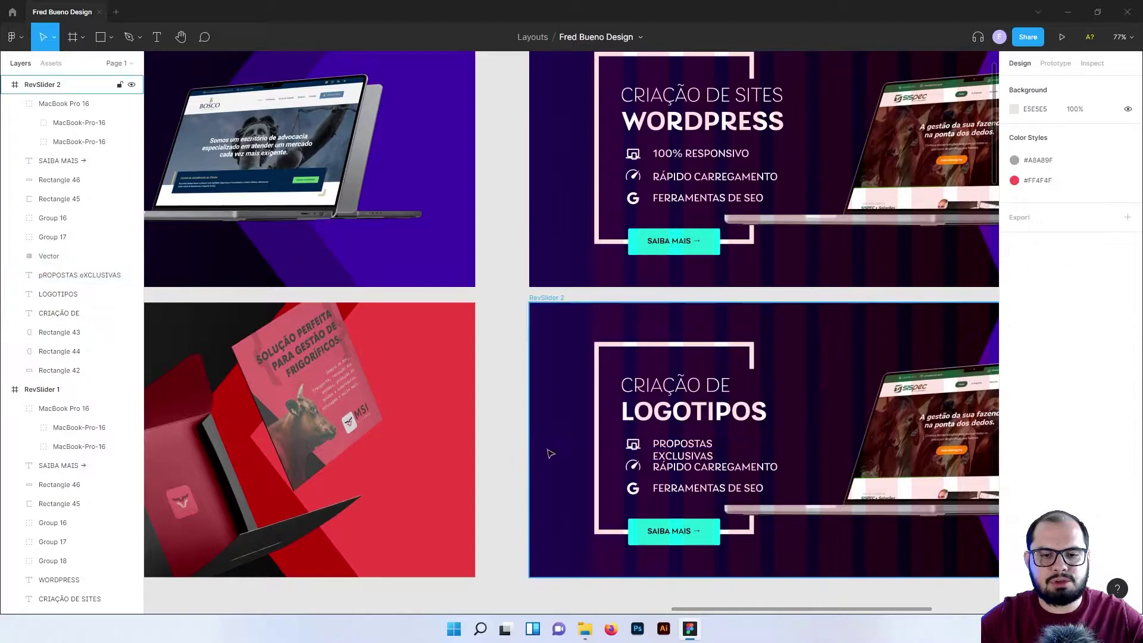
left_click(662, 446)
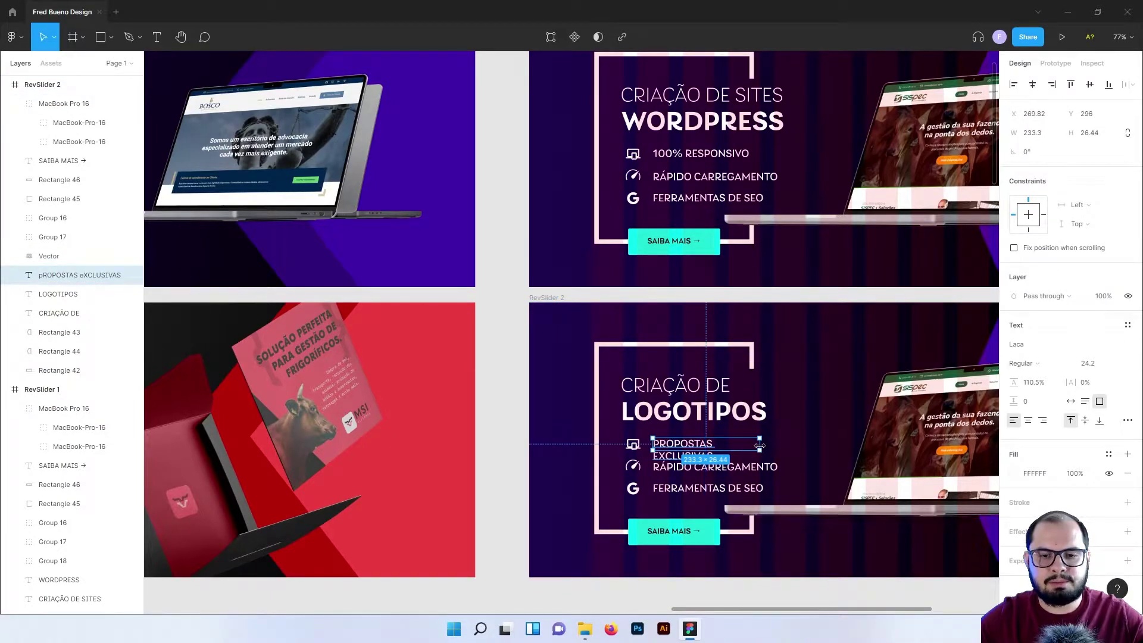
left_click_drag(759, 445, 778, 444)
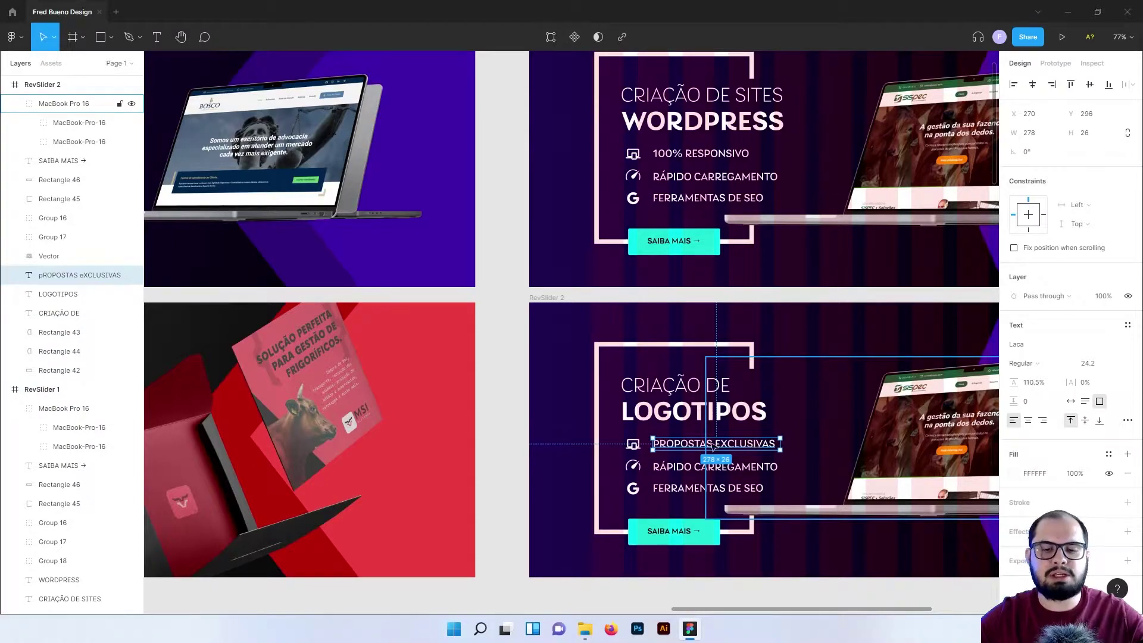
left_click(502, 454)
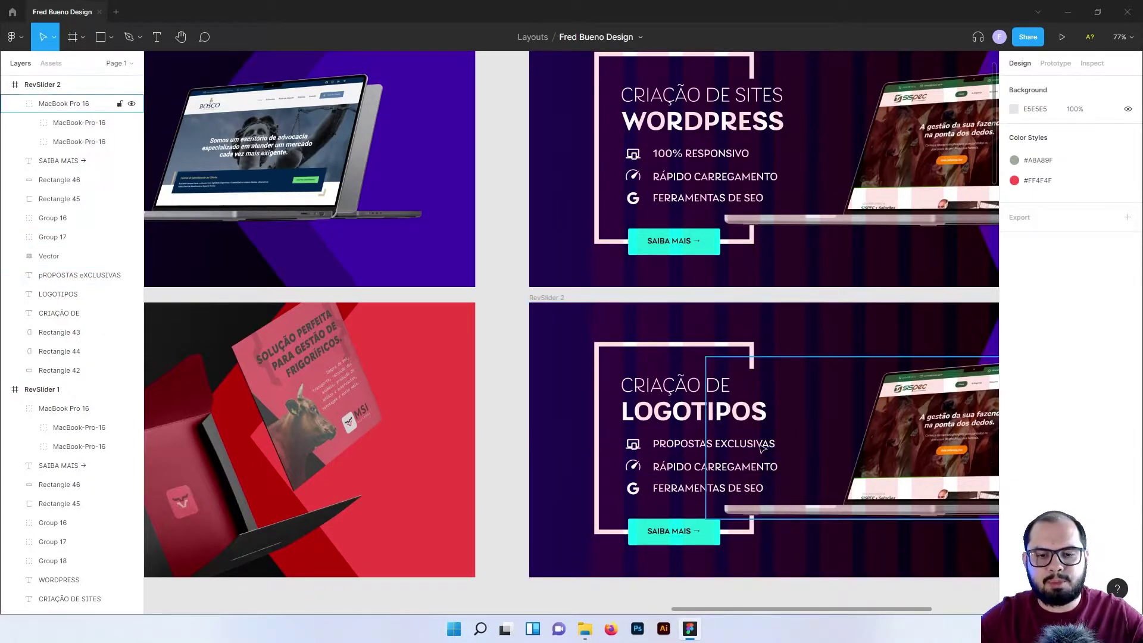
Select the RÁPIDO CARREGAMENTO line group and bring up its context menu.
mouse_move(332, 434)
left_mouse_down()
mouse_move(673, 424)
mouse_move(275, 412)
left_mouse_up()
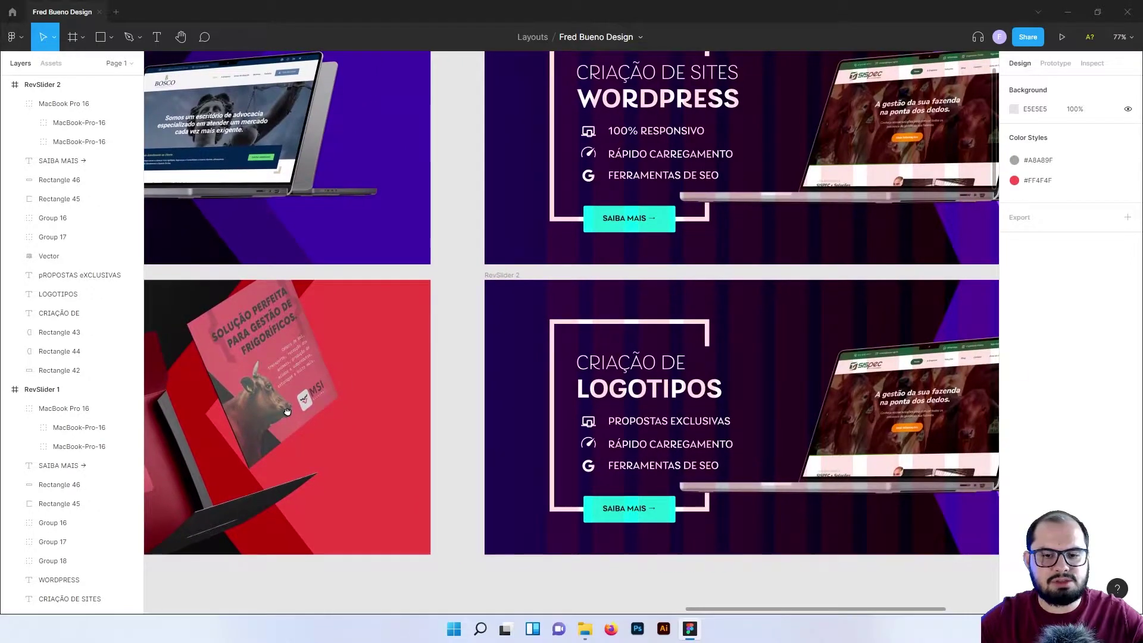
left_click(637, 445)
right_click(623, 445)
Ungroup the RÁPIDO CARREGAMENTO feature line and select its text.
left_click(637, 423)
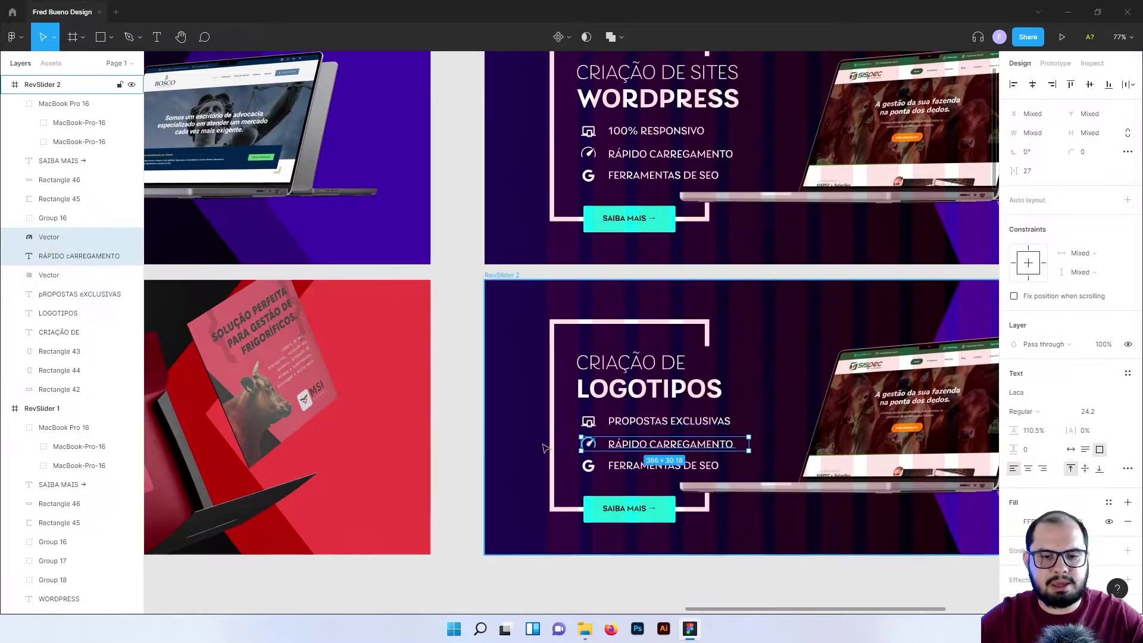
left_click(481, 452)
left_click(624, 446)
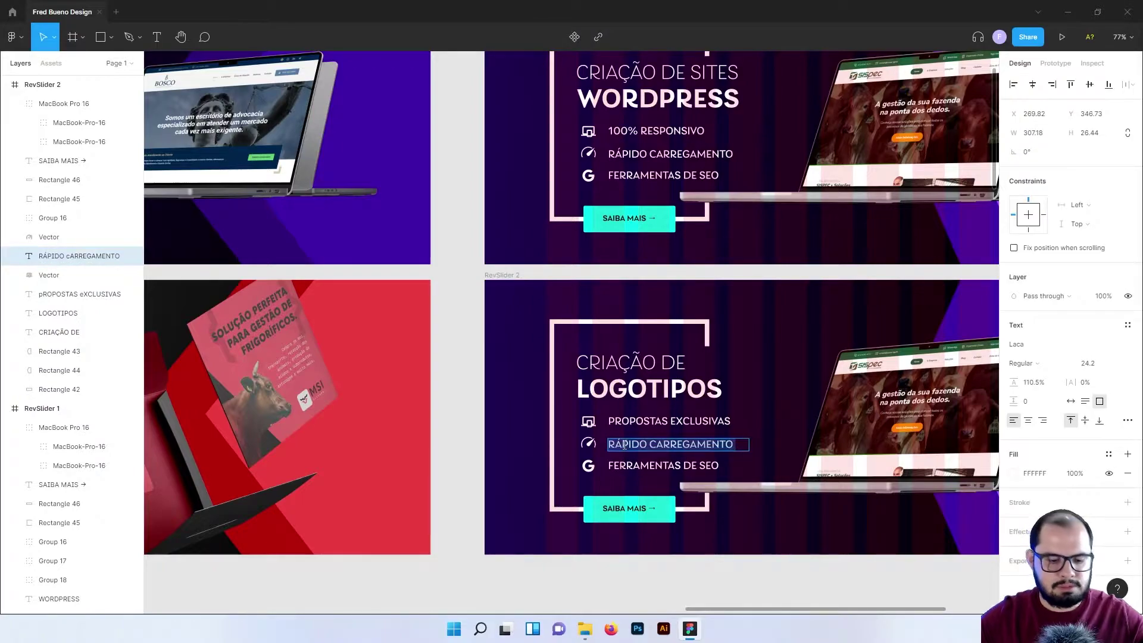
Retype the second feature line as 'IDENTIDADE VISUAL COMPLETA' and widen it to one line.
key("BackSpace")
type("IDENTI")
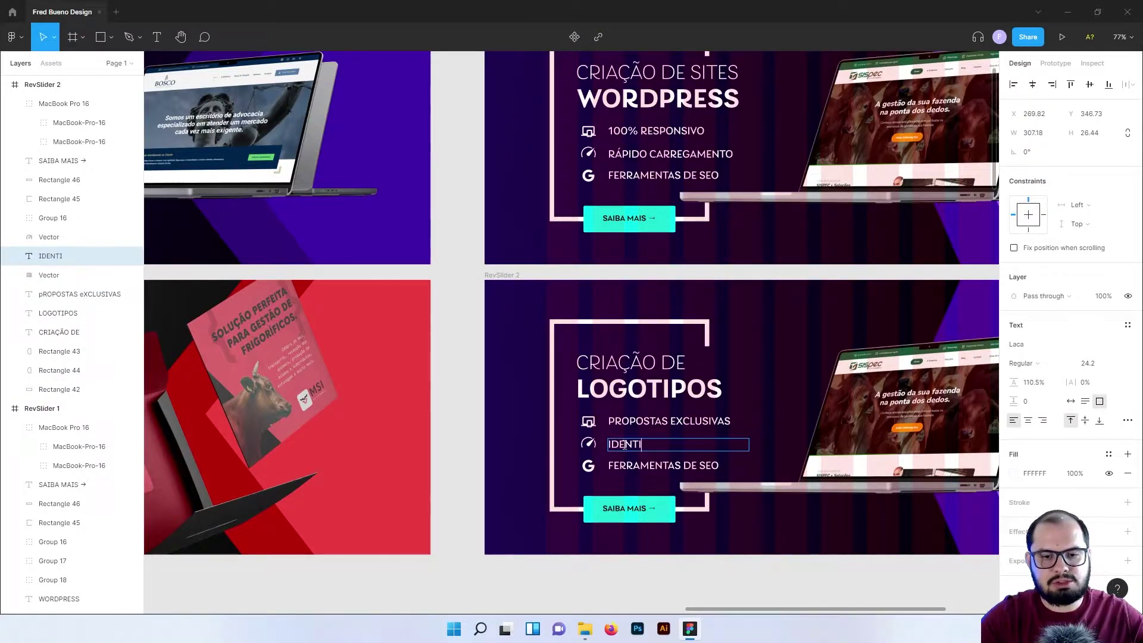
type("DADE VISUAL COM")
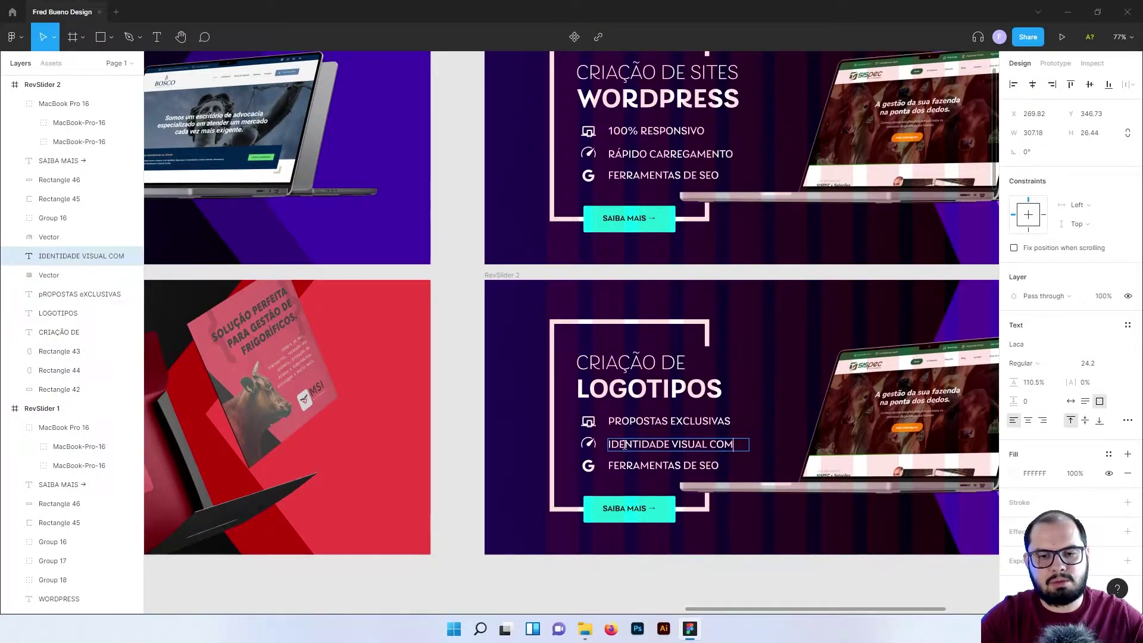
type("LPET")
key("BackSpace")
key("BackSpace")
key("BackSpace")
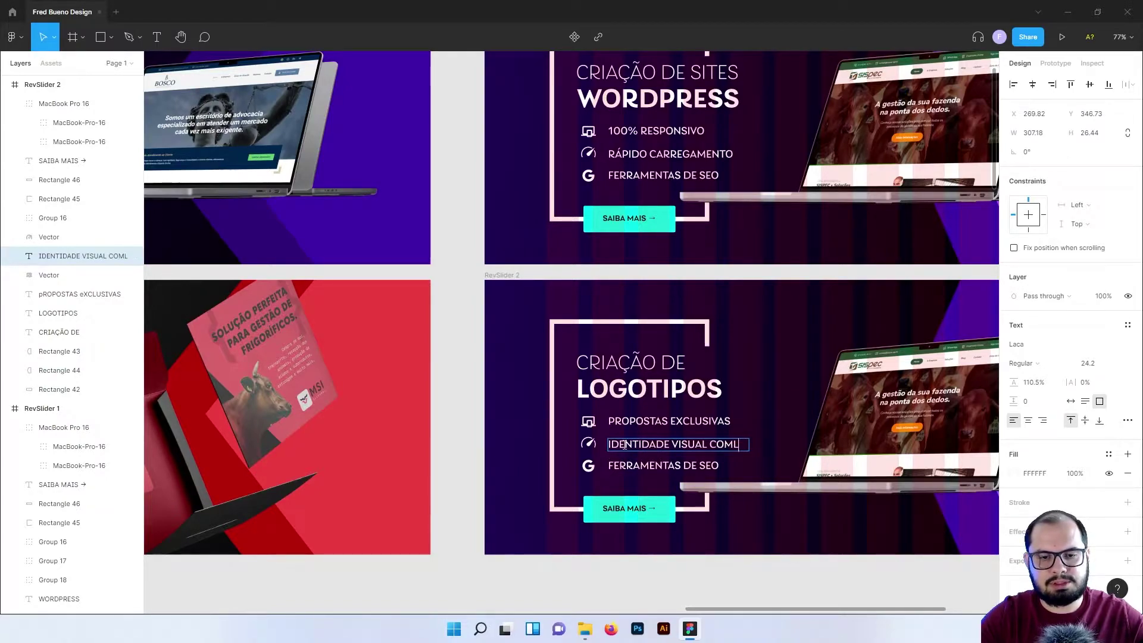
key("BackSpace")
type("LETA")
scroll(572, 440, "right", 4)
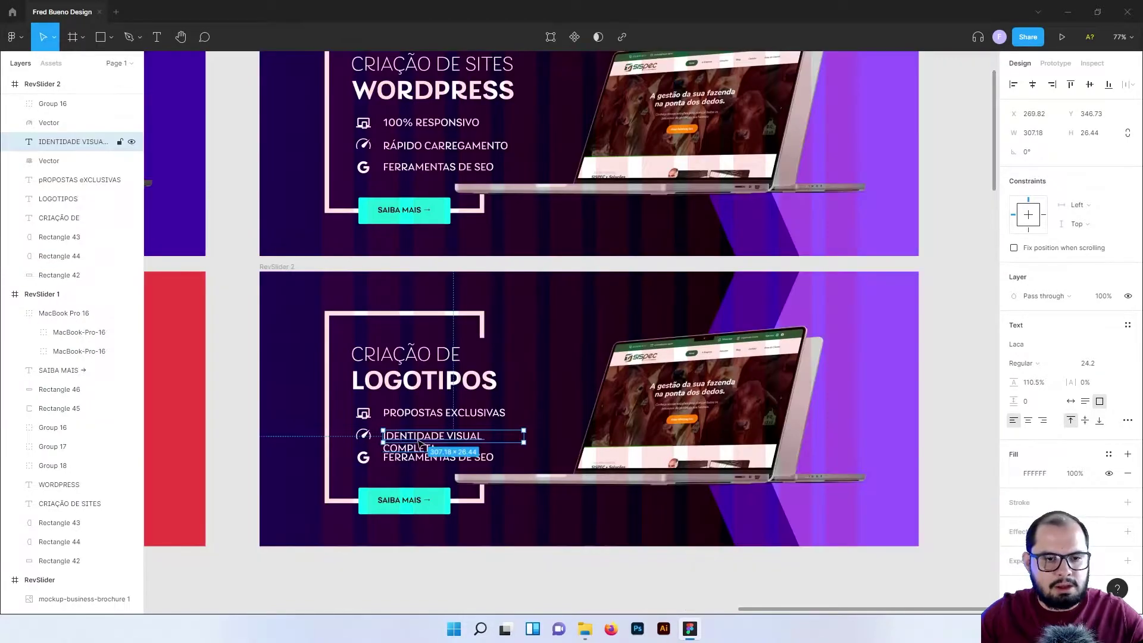
key("Escape")
left_click_drag(526, 437, 546, 436)
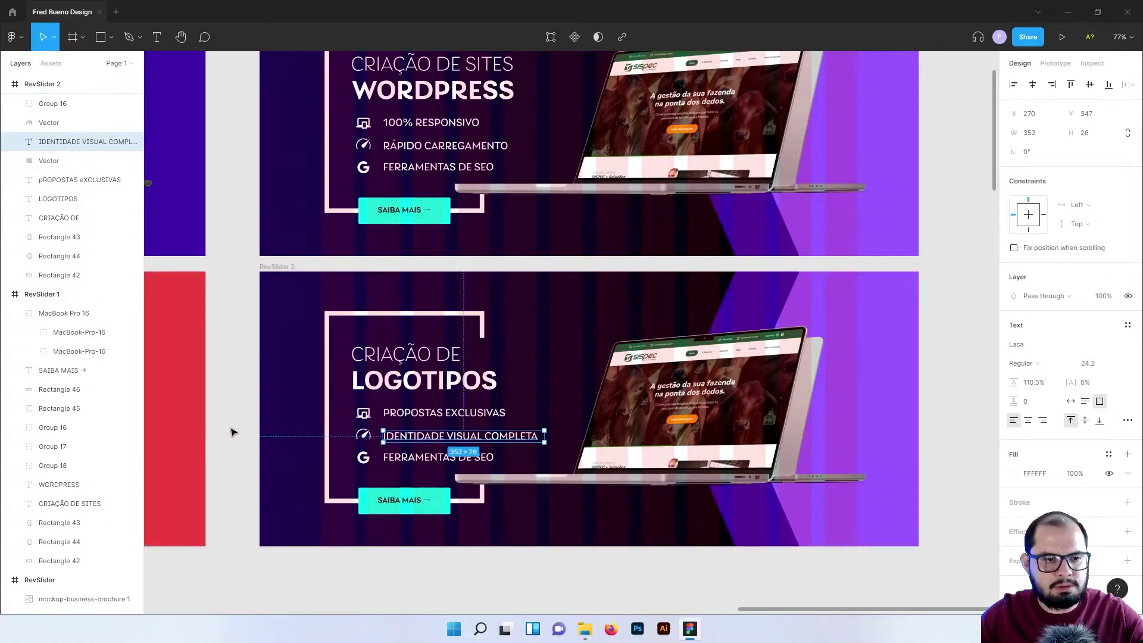
left_click(249, 436)
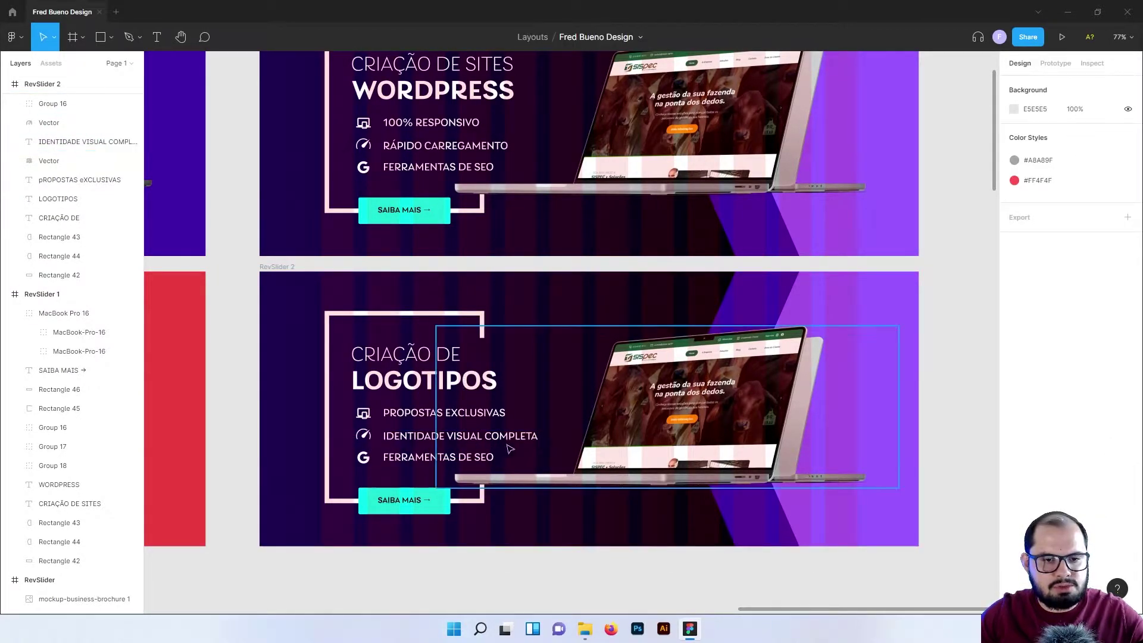
mouse_move(294, 449)
left_mouse_down()
mouse_move(615, 434)
mouse_move(554, 439)
left_mouse_up()
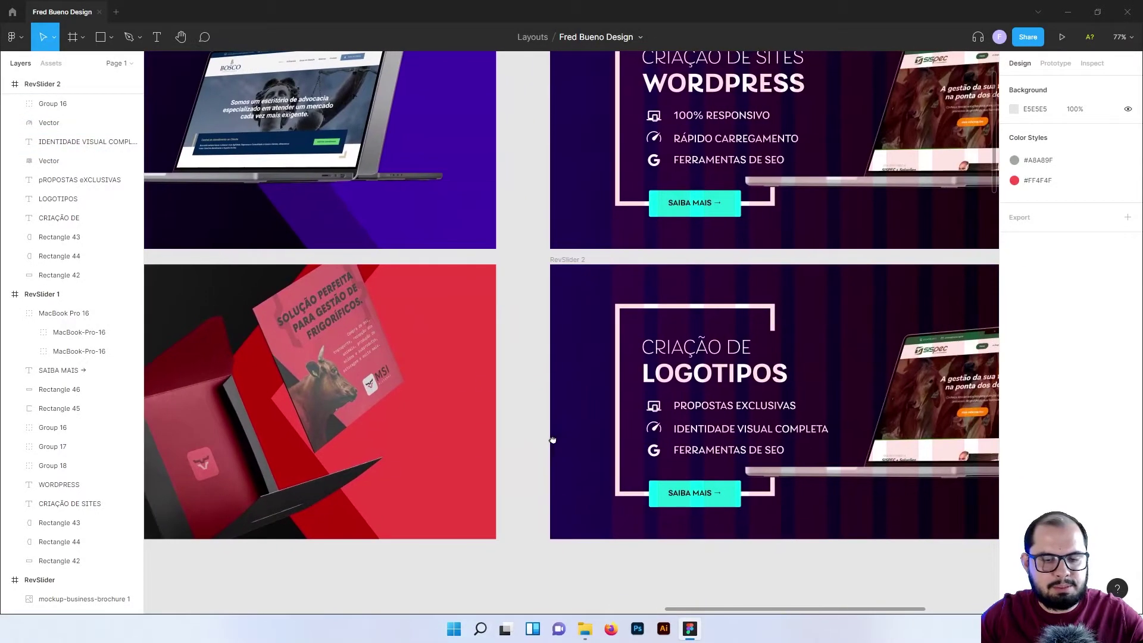
Change the third feature line from FERRAMENTAS DE SEO to 'PAPELARIA INSTITUCIONAL'.
double_click(717, 454)
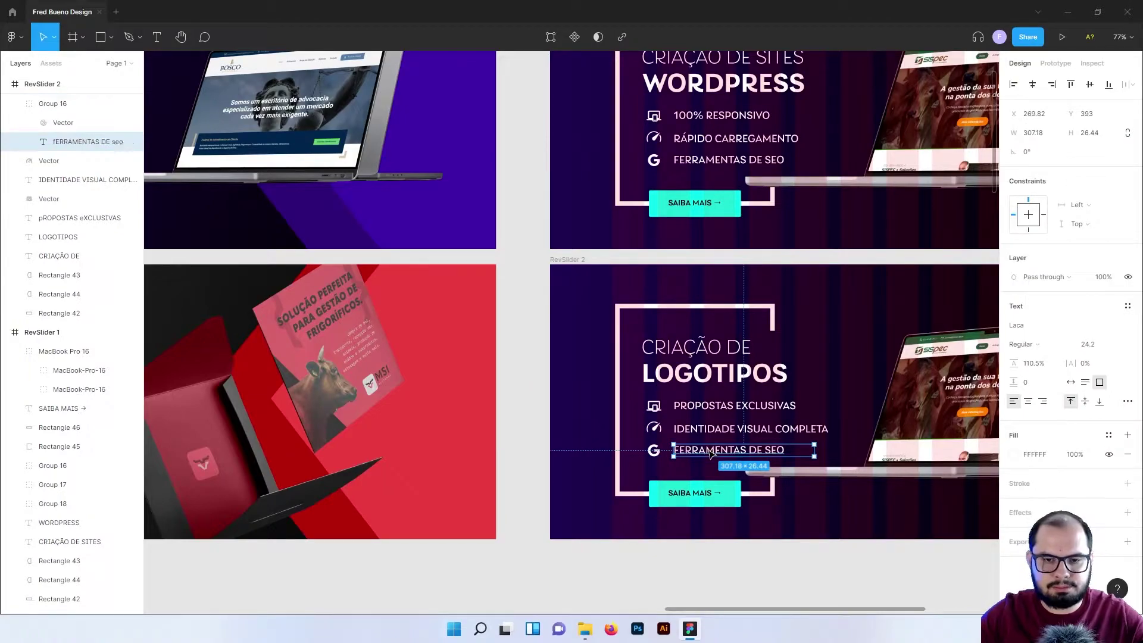
double_click(709, 451)
type("PAPELARIA INSTITUCIONAL")
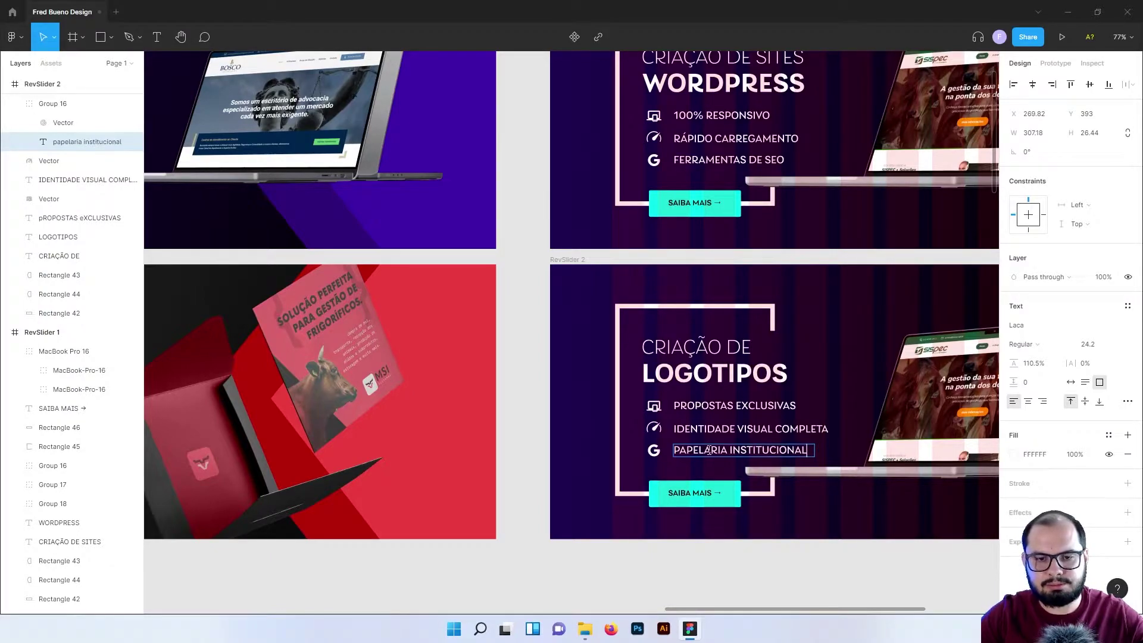
key("Escape")
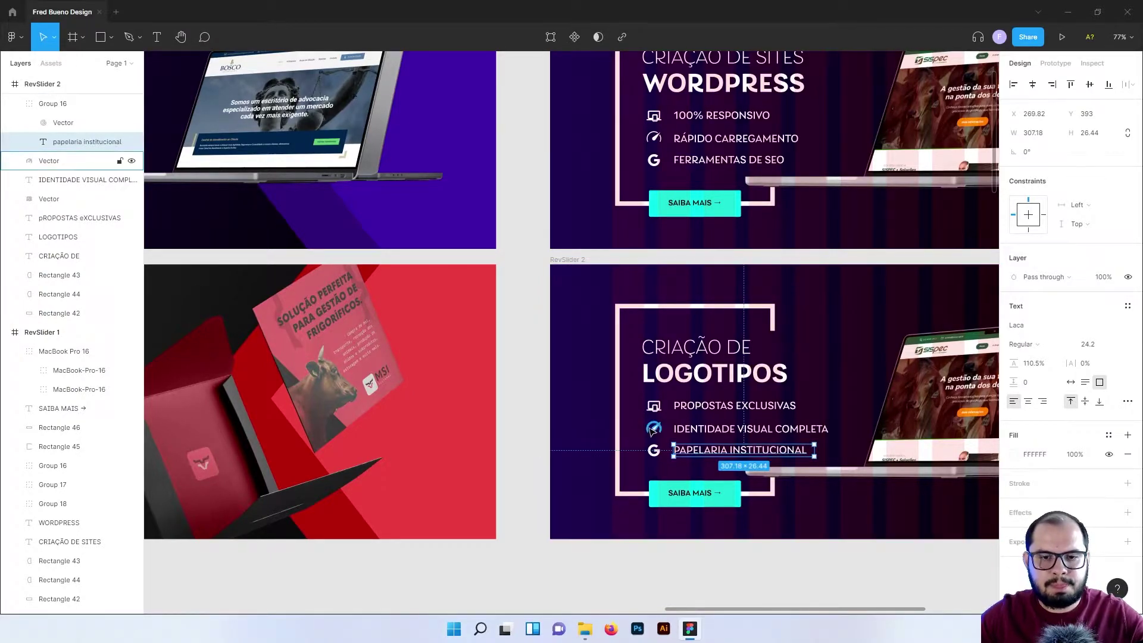
Ungroup the papelaria line and delete the three old monitor, gauge and G icons.
left_click(653, 428)
left_click(653, 408, "shift")
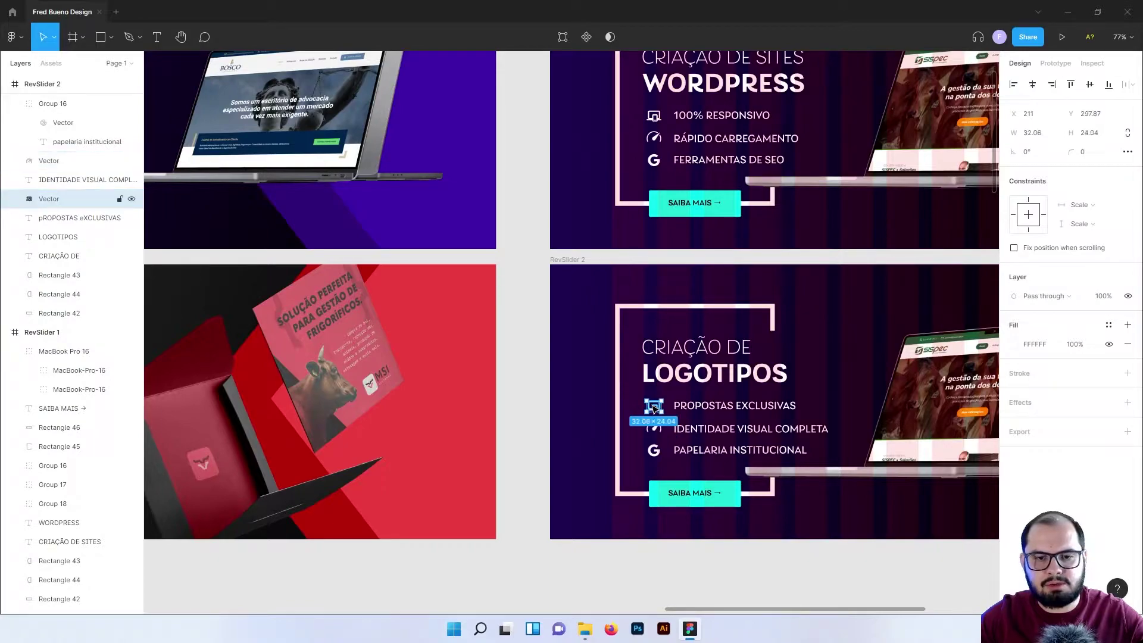
left_click(653, 451, "shift")
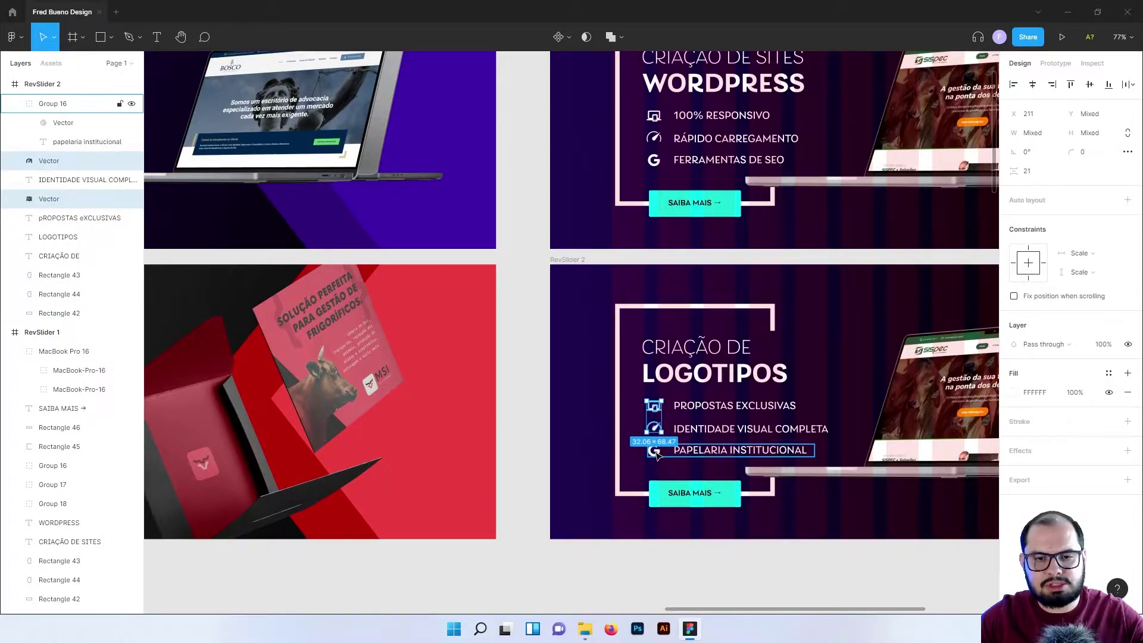
left_click(548, 446)
left_click(658, 451)
right_click(664, 453)
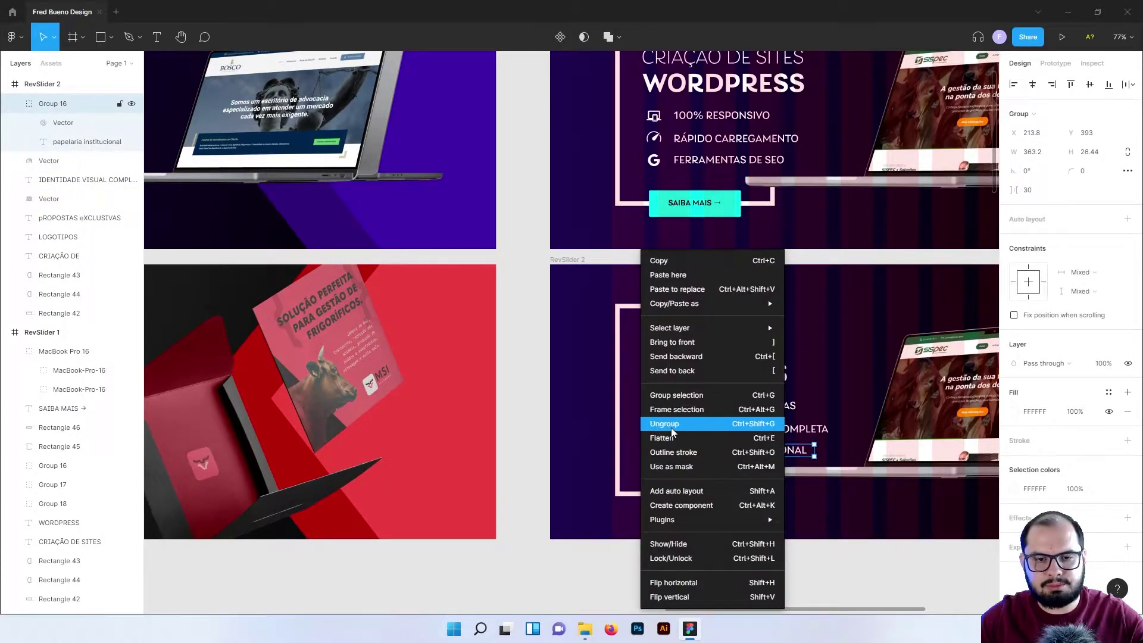
left_click(664, 423)
key("Escape")
left_click(653, 408)
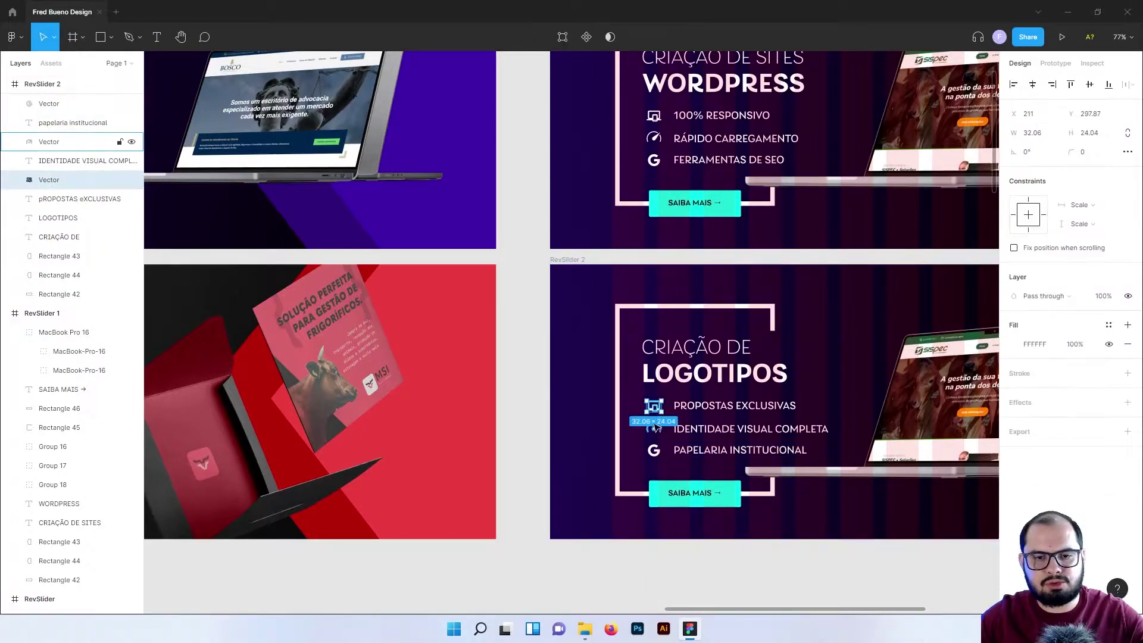
left_click(654, 427, "shift")
left_click(654, 451, "shift")
key("Delete")
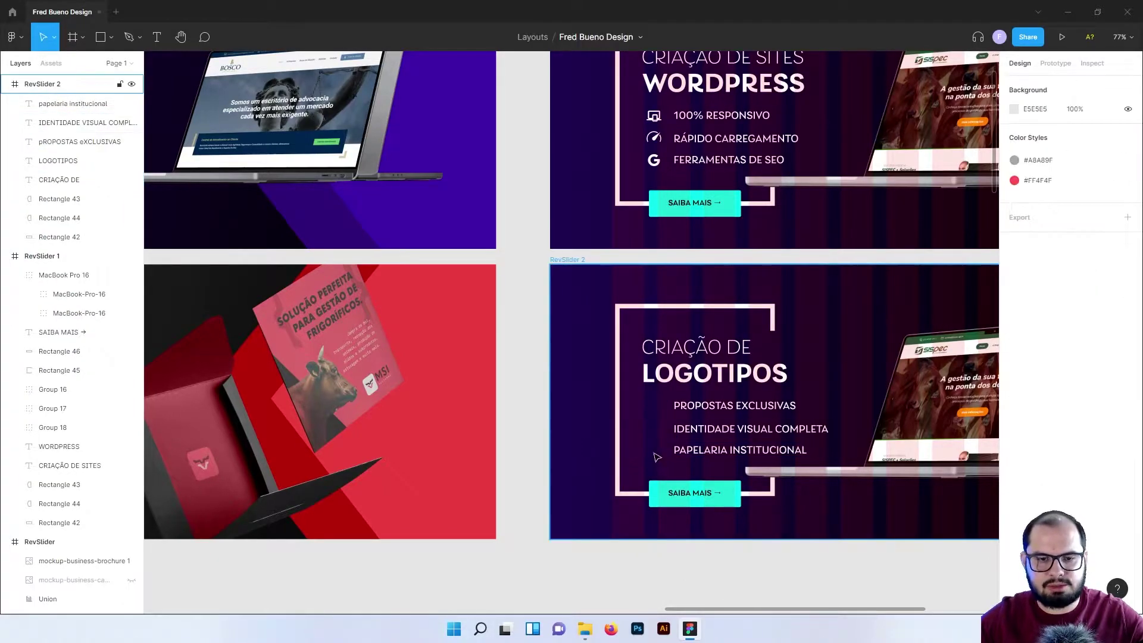
Copy the propostas, identidade and papelaria icons from the red slide beside RevSlider 2's feature lines.
left_click(536, 439)
scroll(528, 437, "left", 5)
scroll(528, 437, "left", 3)
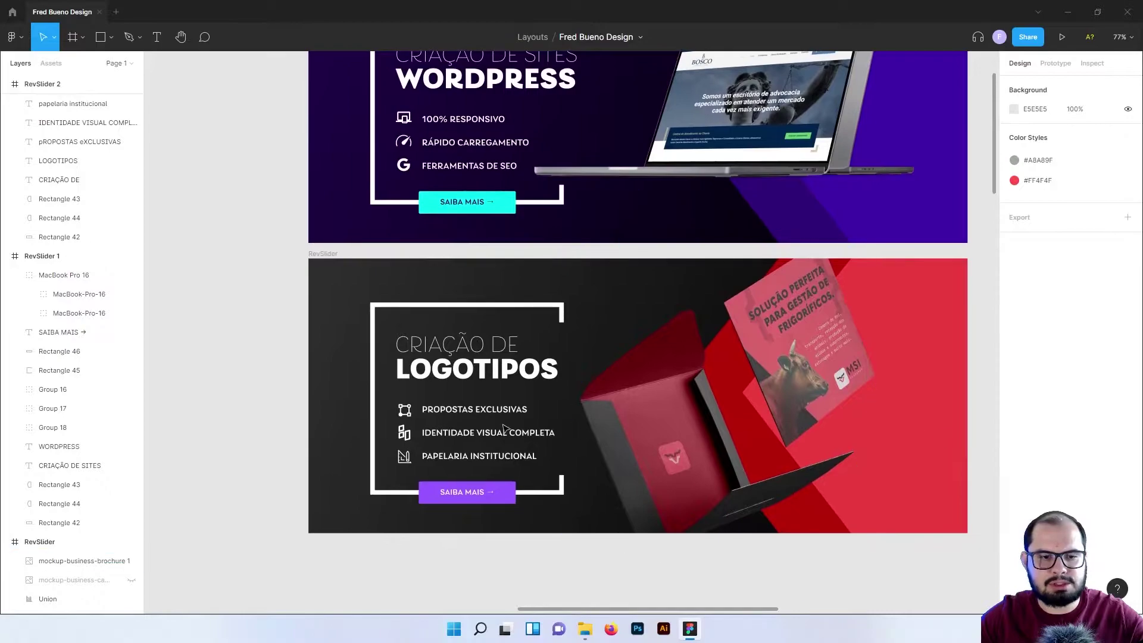
left_click(404, 412)
left_click(404, 432, "shift")
left_click(405, 457, "shift")
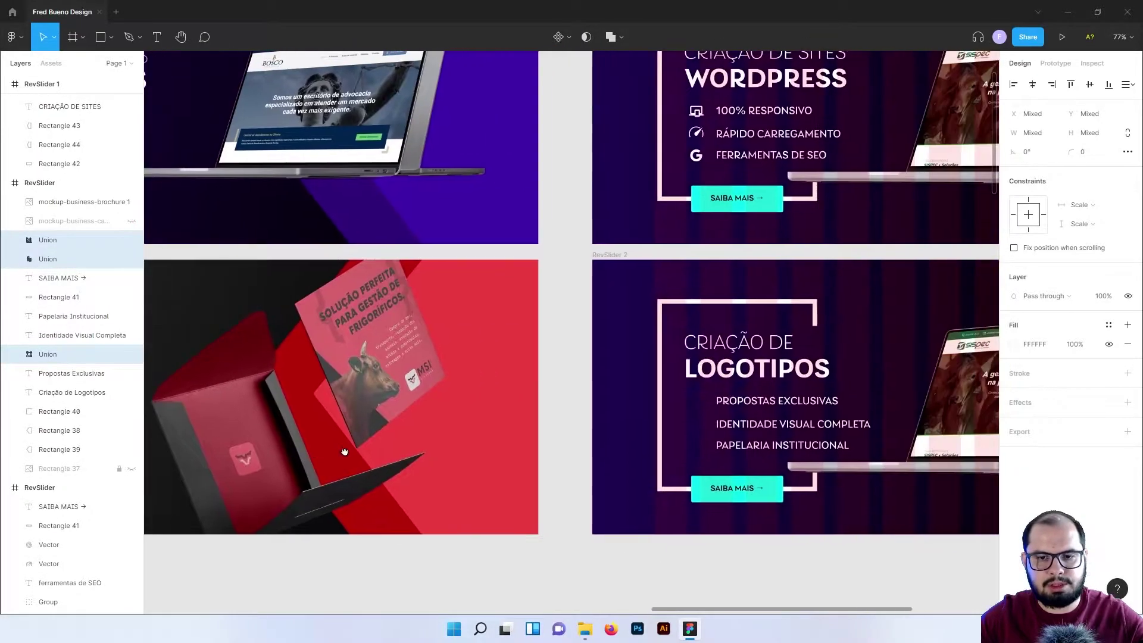
scroll(405, 458, "right", 7)
scroll(595, 417, "right", 2)
left_click(619, 411)
key("ctrl+v")
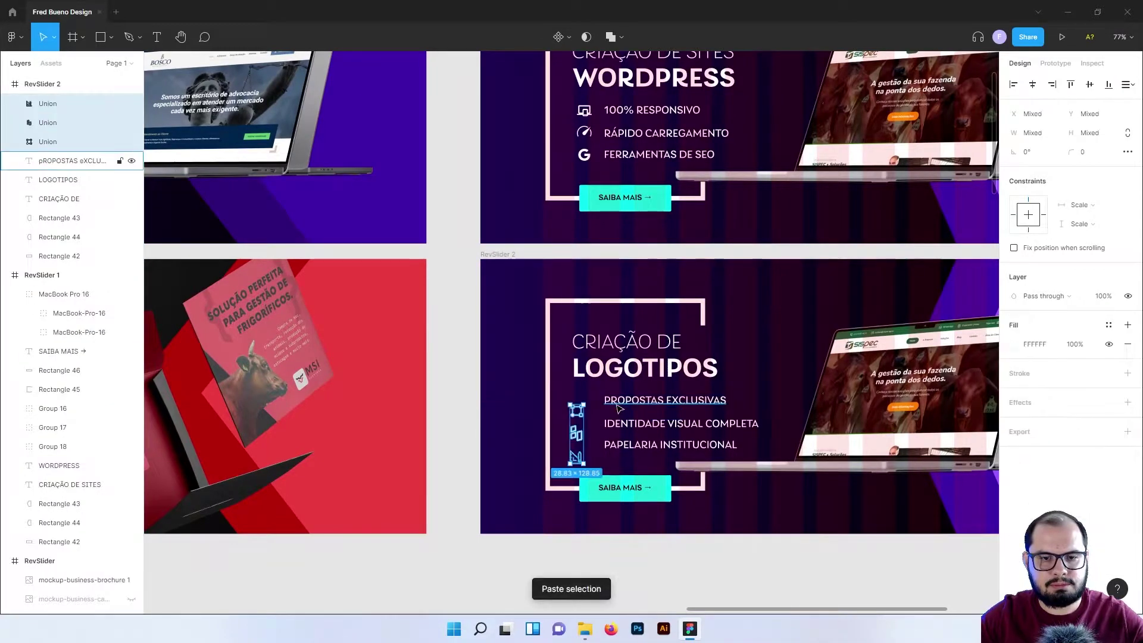
left_click_drag(582, 417, 584, 409)
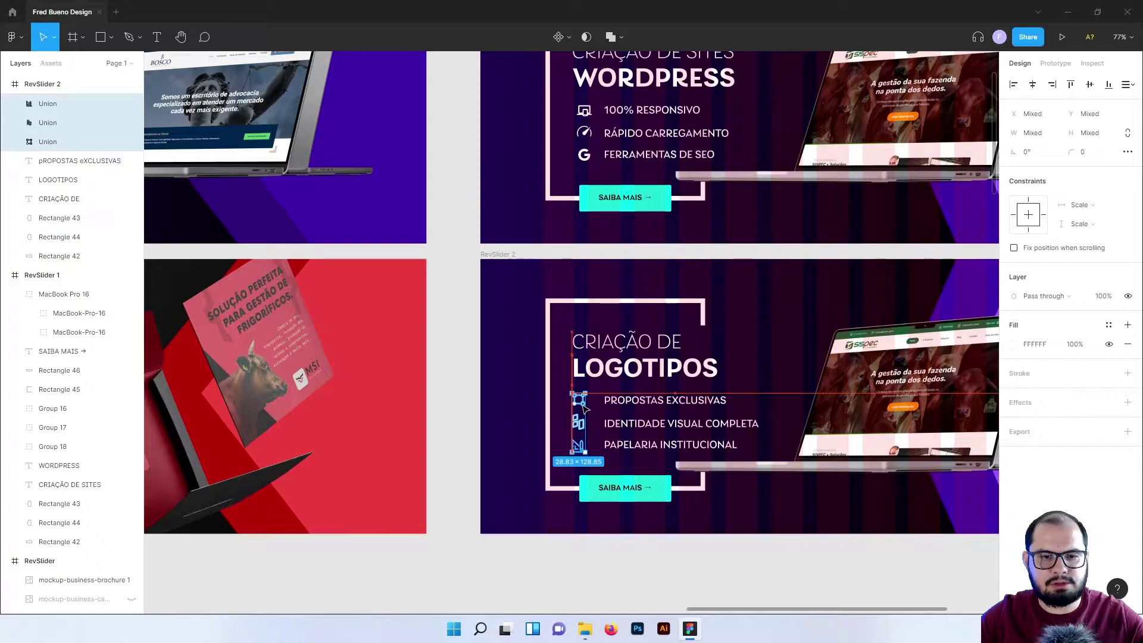
left_click(466, 439)
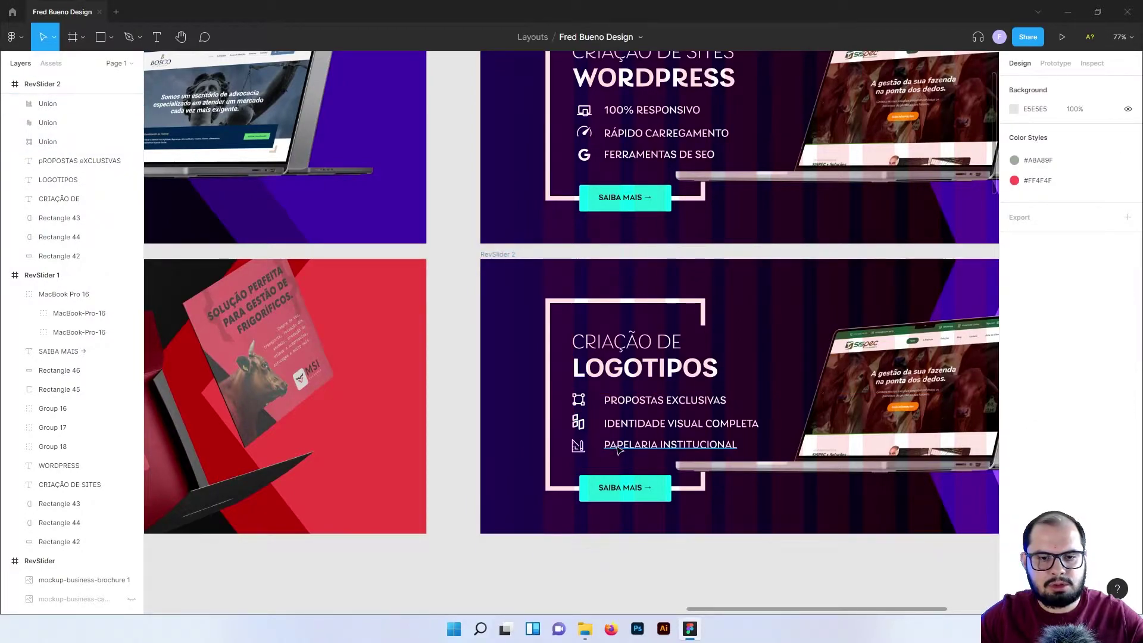
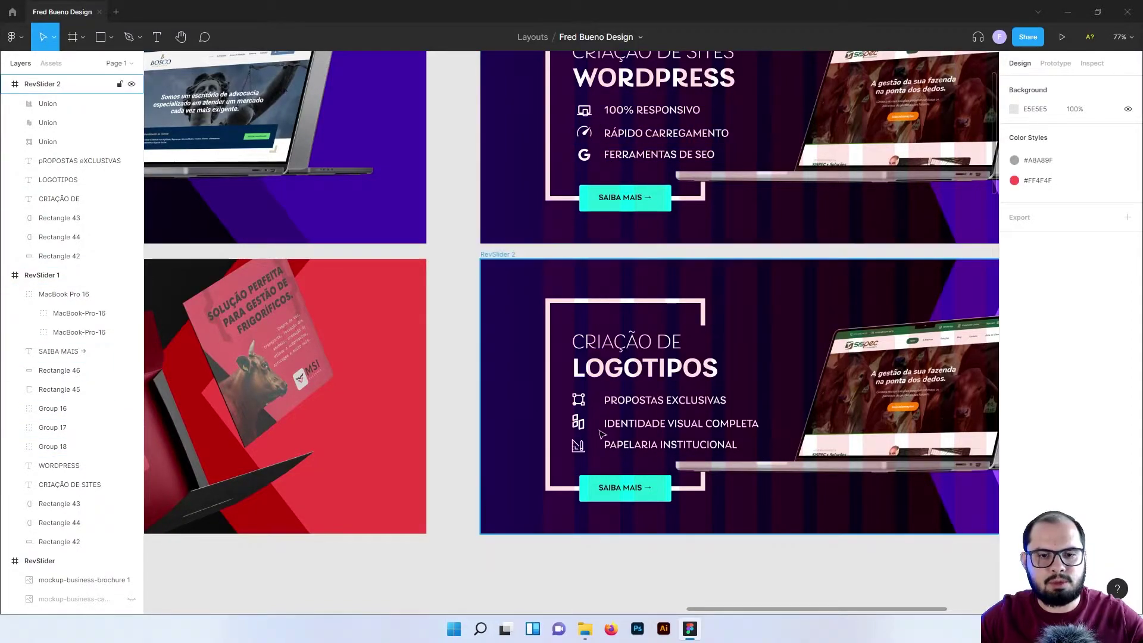
Nudge the three Logotipos feature lines left, closer to their icons.
left_click(622, 402)
left_click(625, 424, "shift")
left_click(627, 446, "shift")
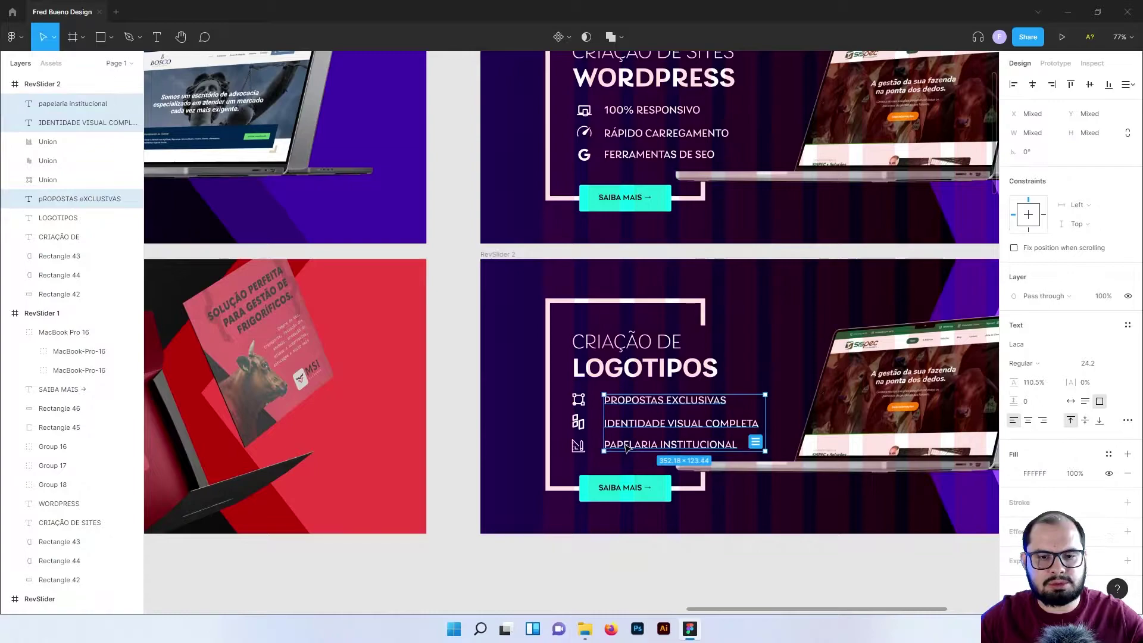
key("shift+Left")
key("shift+Left")
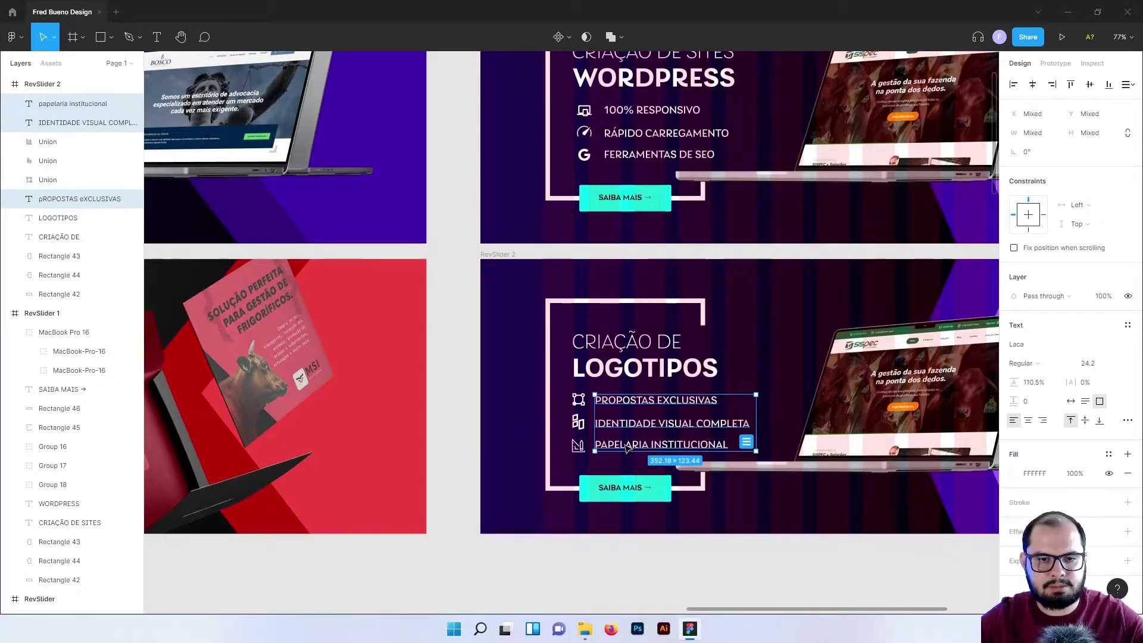
left_click(454, 413)
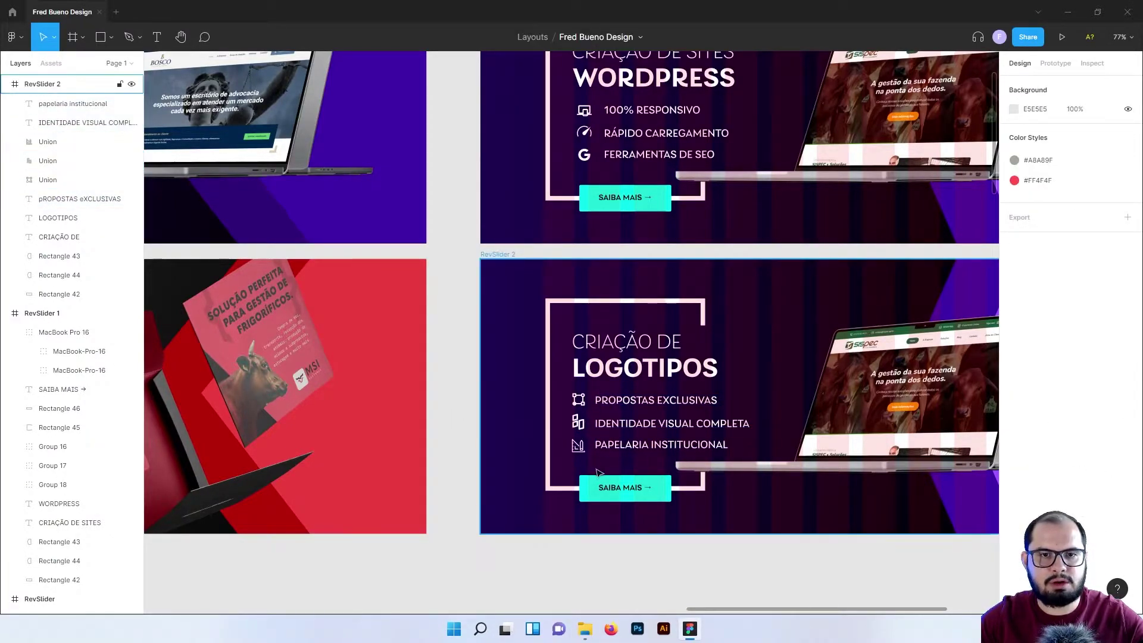
Ungroup the 100% RESPONSIVO, RÁPIDO CARREGAMENTO and FERRAMENTAS DE SEO icon-text groups.
right_click(616, 110)
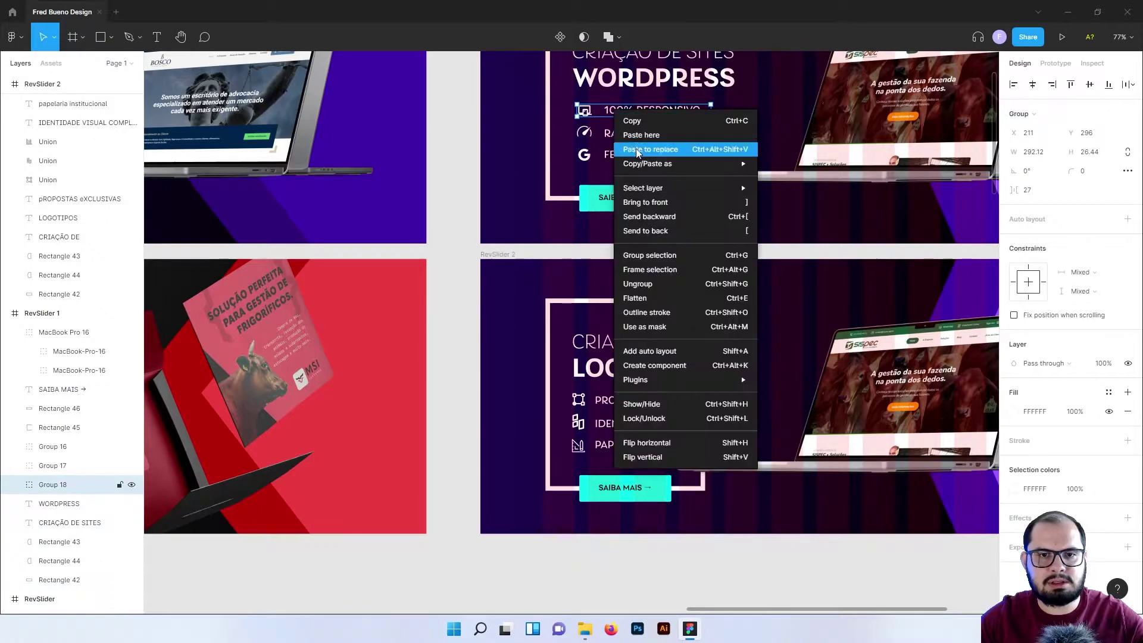
left_click(651, 284)
left_click(605, 131)
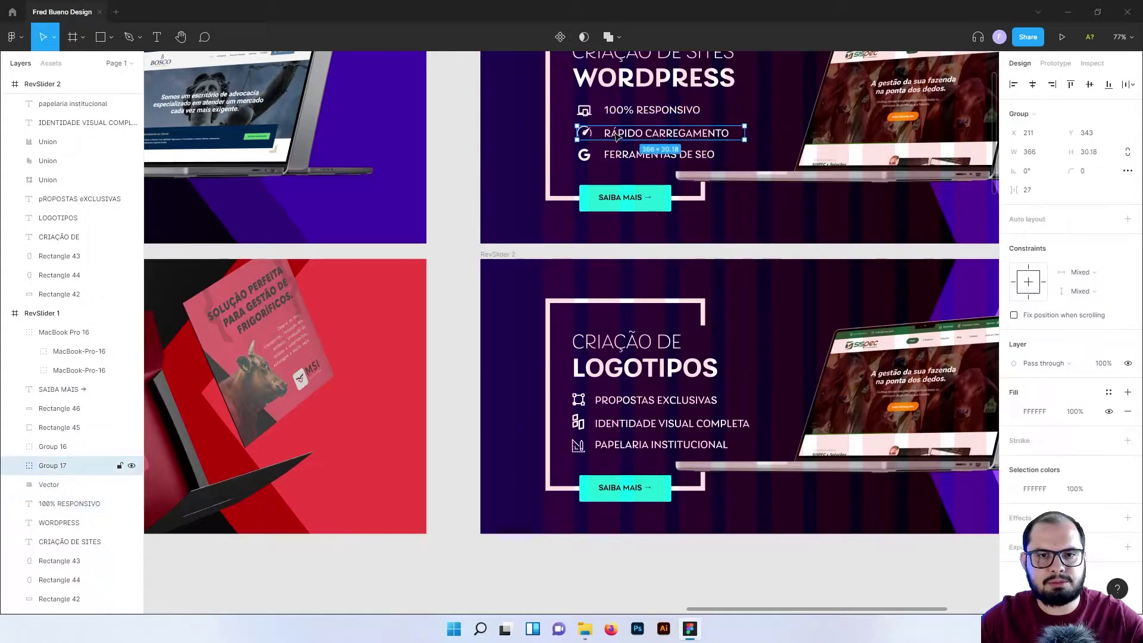
right_click(605, 131)
left_click(636, 304)
left_click(604, 154)
right_click(604, 154)
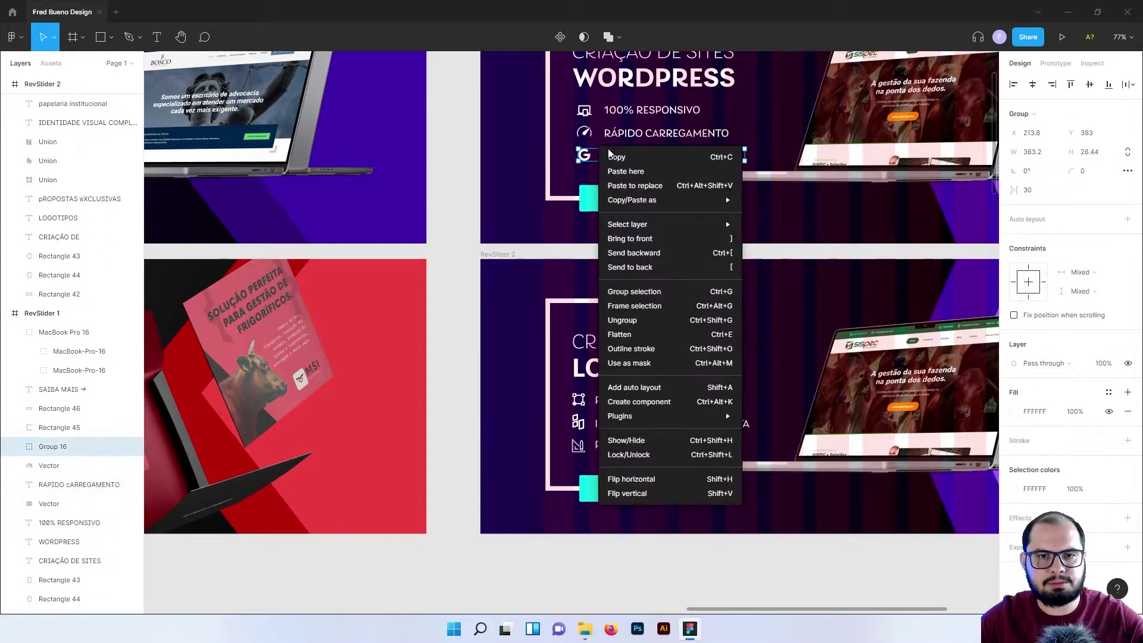
left_click(640, 320)
Shift the three WordPress banner feature texts left toward their icons.
key("Escape")
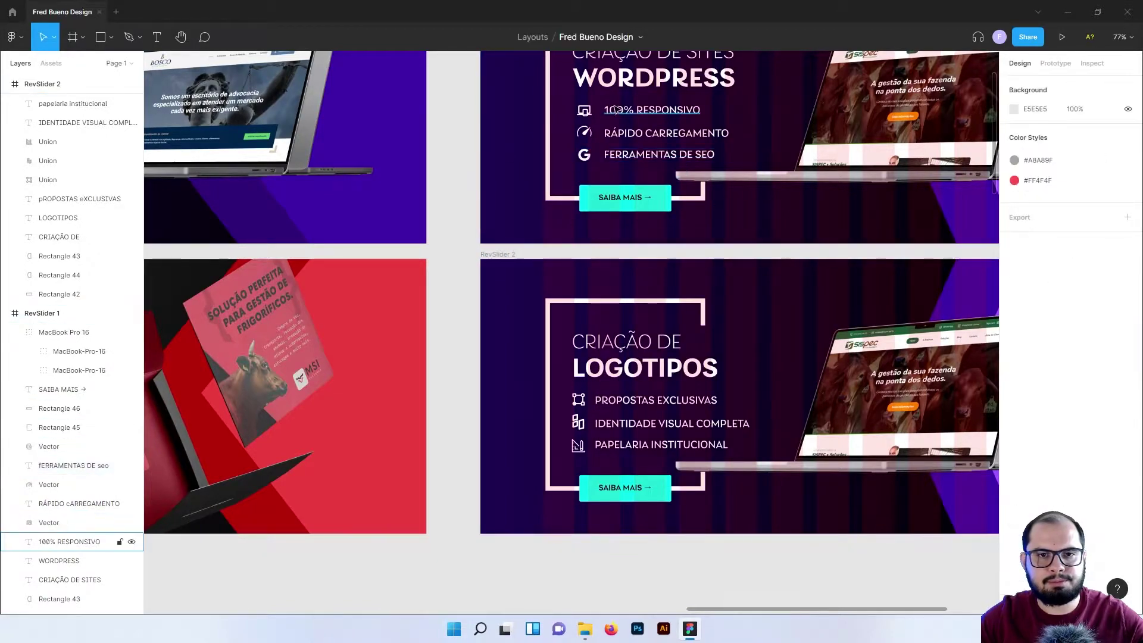
left_click(69, 542)
left_click(79, 504, "shift")
left_click(621, 156, "shift")
key("Left")
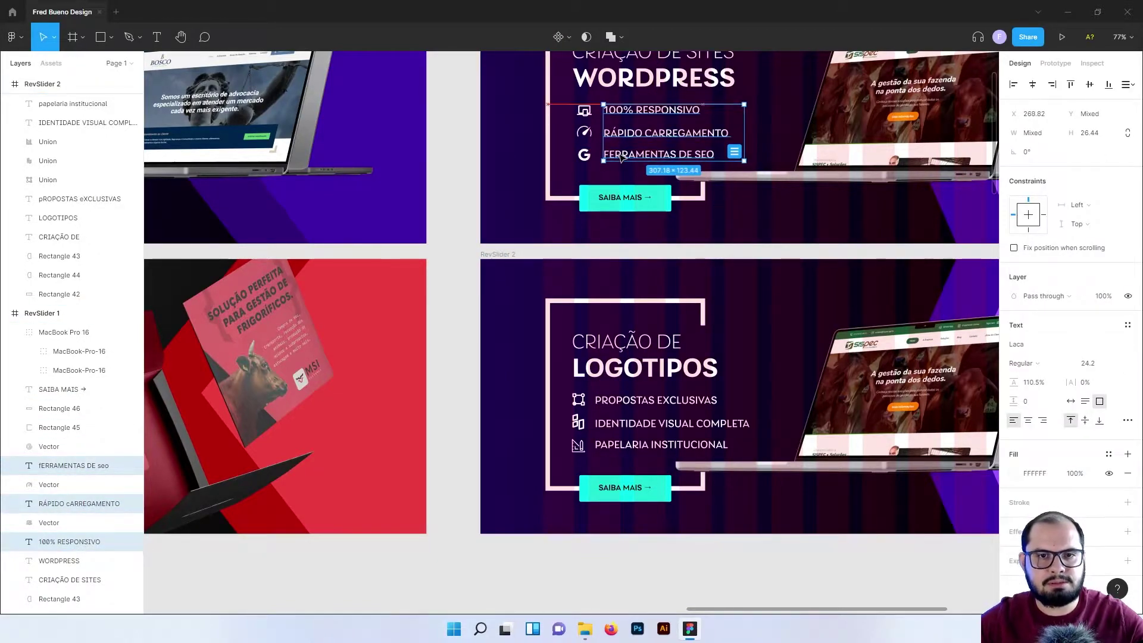
key("Left")
key("Left")
key("Left")
key("Left")
key("Left")
key("Left")
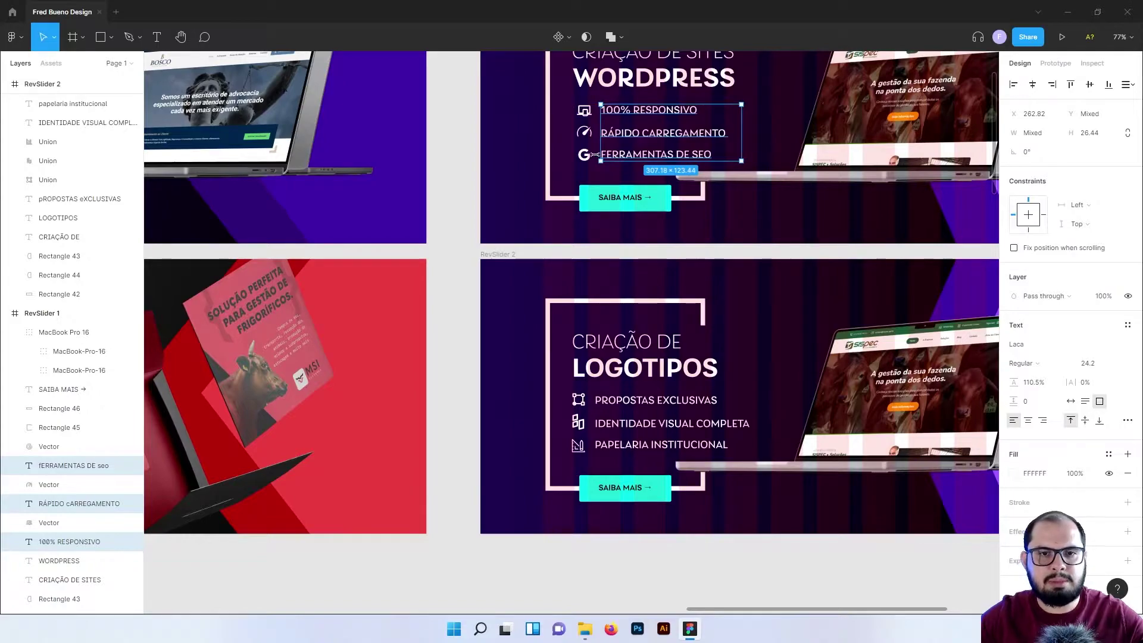
left_click(465, 189)
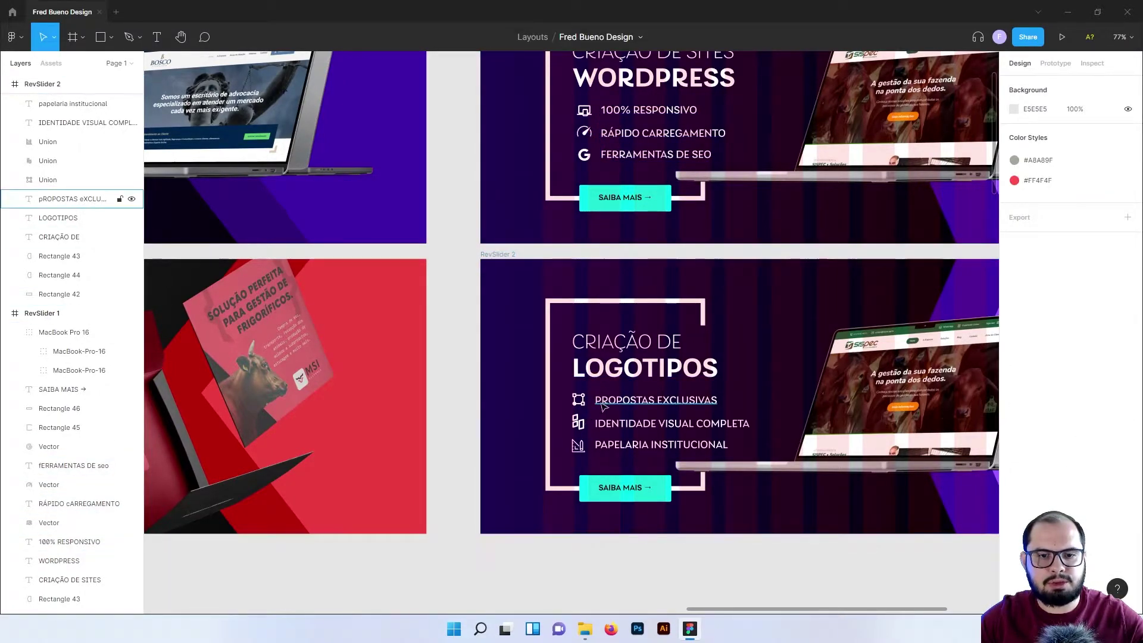
Even the Logotipos line spacing, moving PAPELARIA INSTITUCIONAL down to Y 398.
left_click(630, 400)
left_click(637, 423, "shift")
left_click(612, 445, "shift")
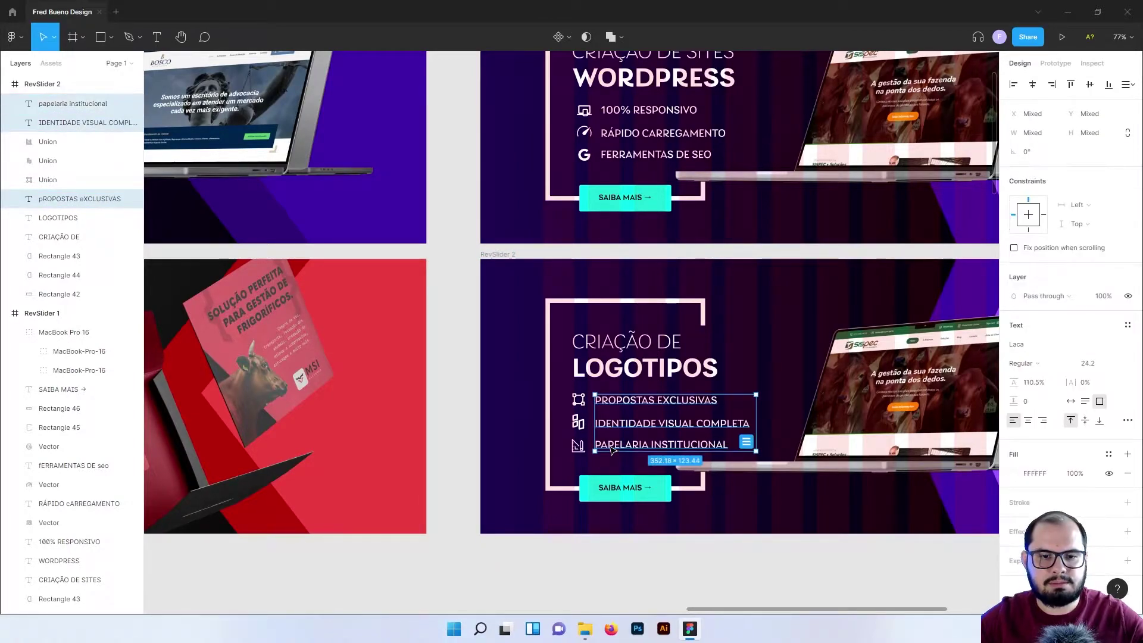
left_click(467, 450)
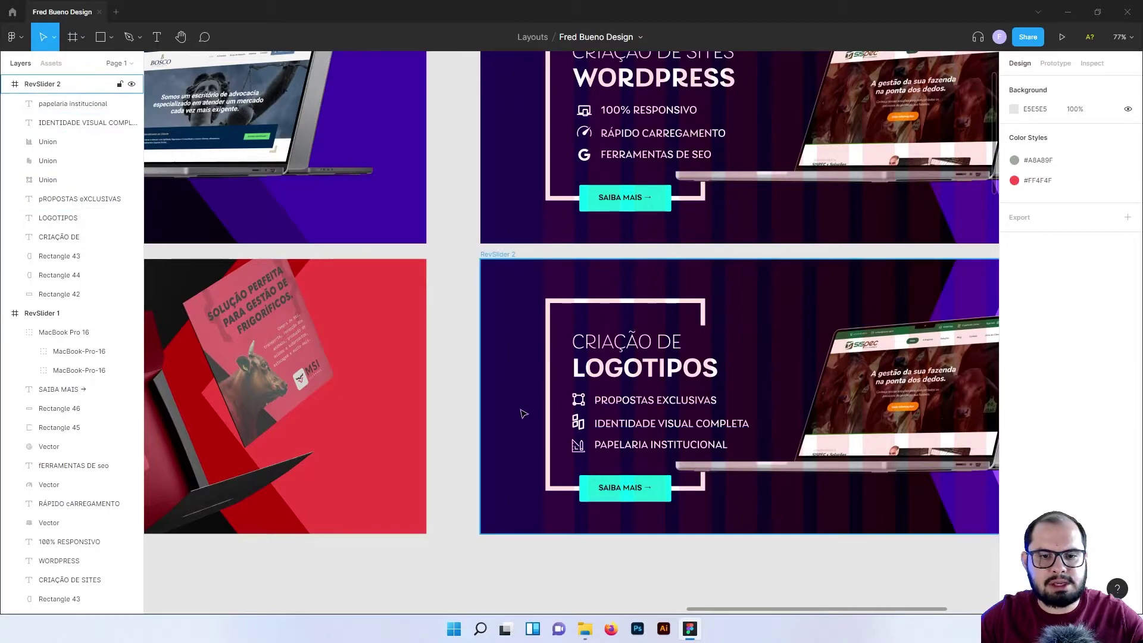
left_click_drag(602, 449, 603, 451)
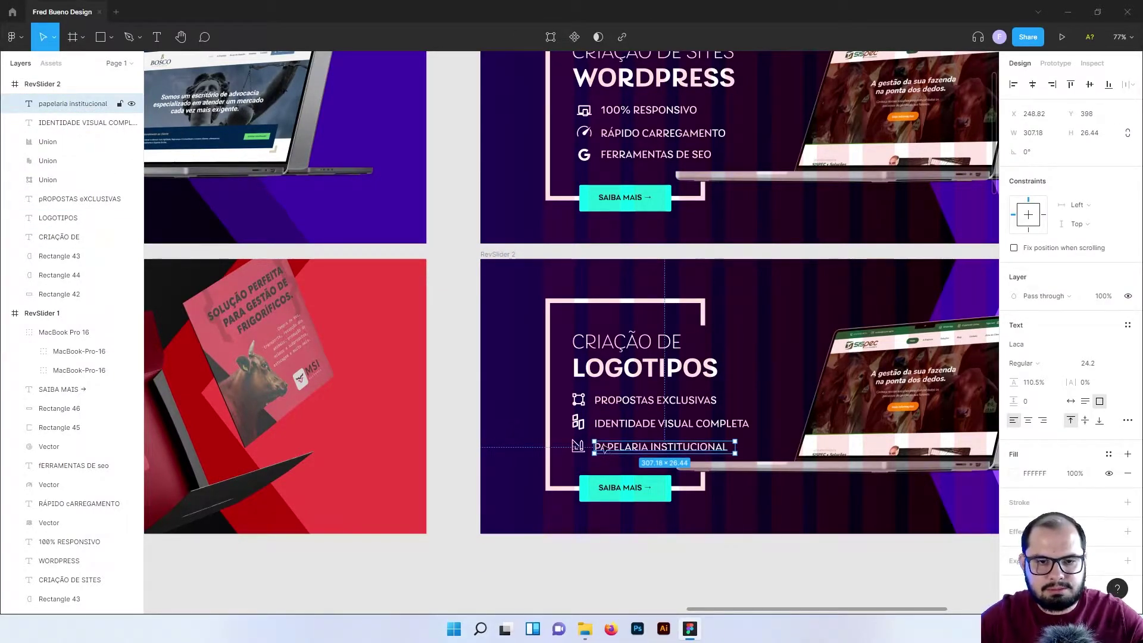
left_click(606, 427)
left_click_drag(606, 427, 606, 428)
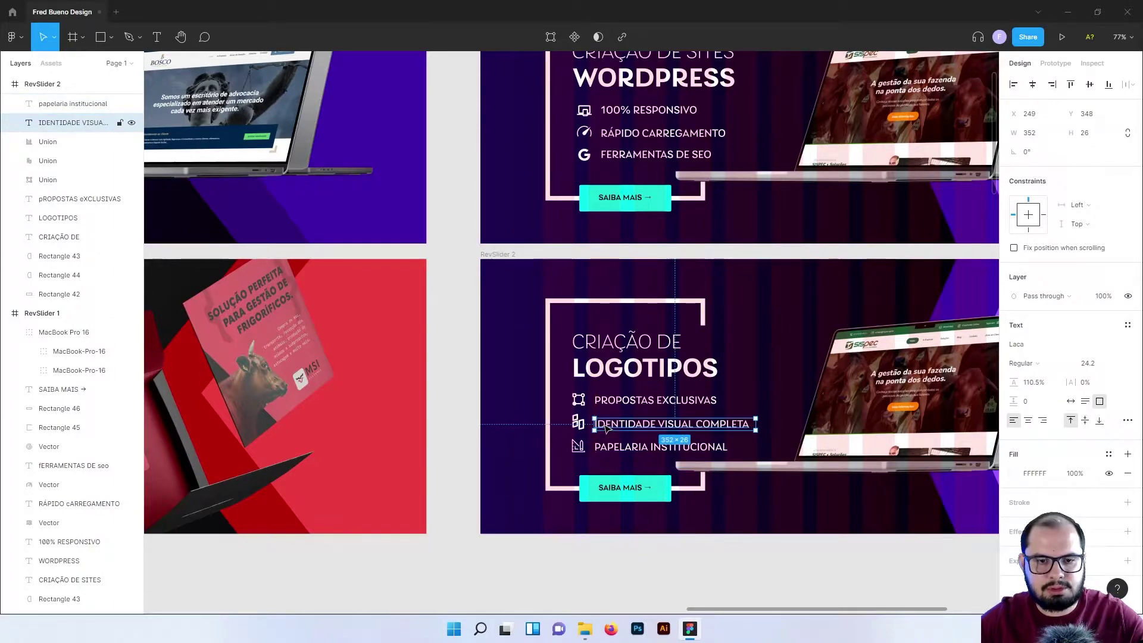
left_click(467, 433)
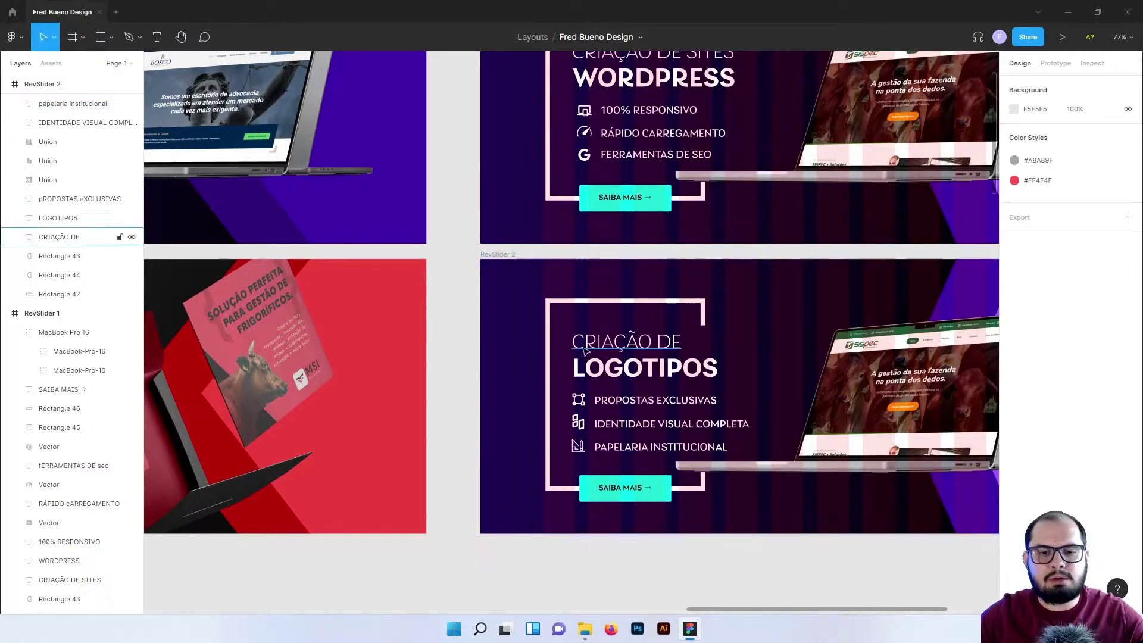
Delete the MacBook laptop mockup from the Logotipos banner.
scroll(720, 401, "right", 5)
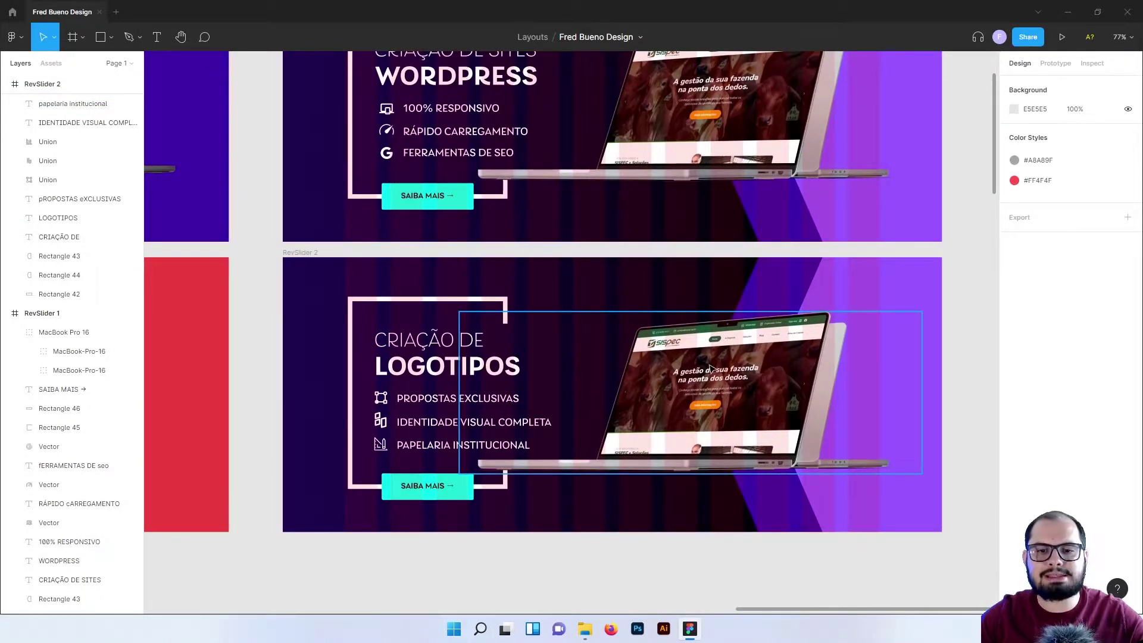
left_click(709, 367)
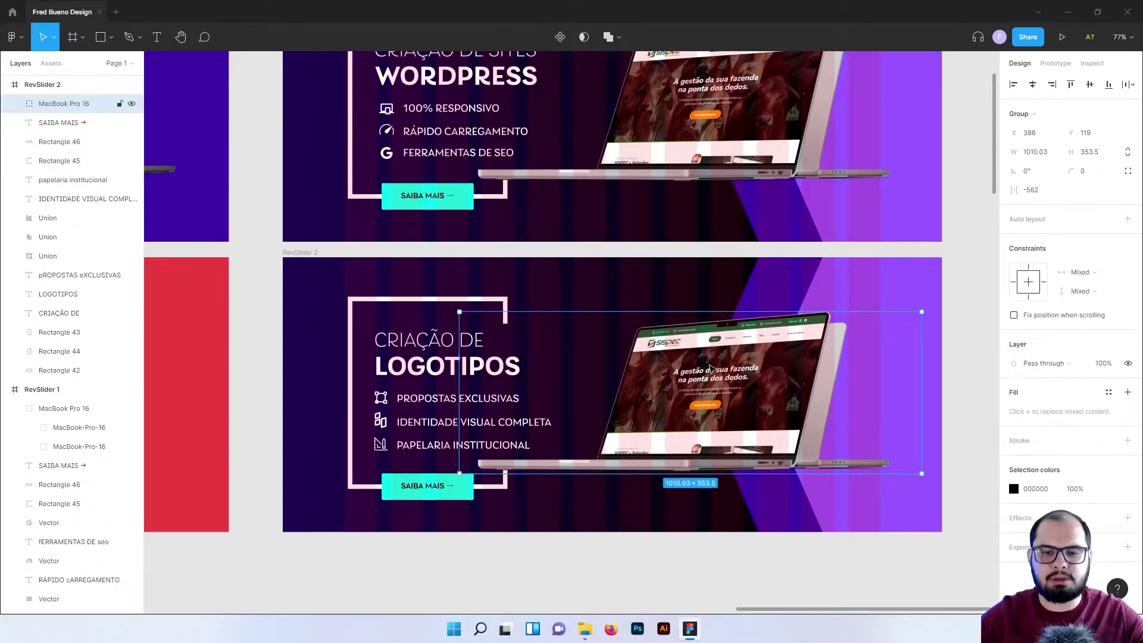
key("Delete")
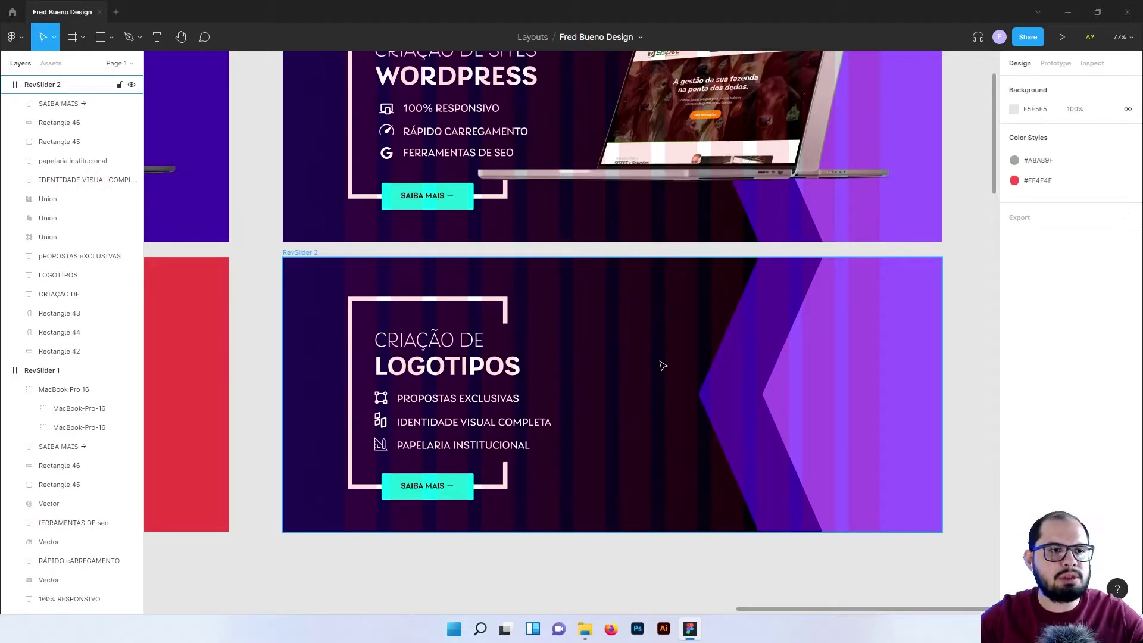
left_click(245, 145)
Trial-place the mockup-business-brochure image in the Logotipos banner, then undo it.
left_click(12, 38)
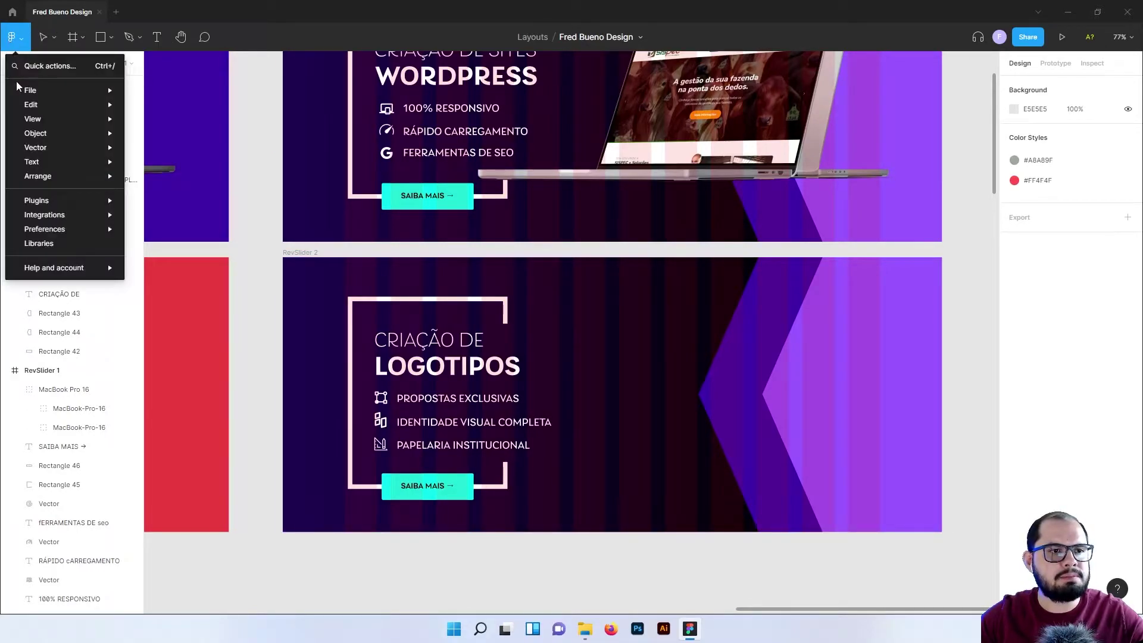
mouse_move(31, 90)
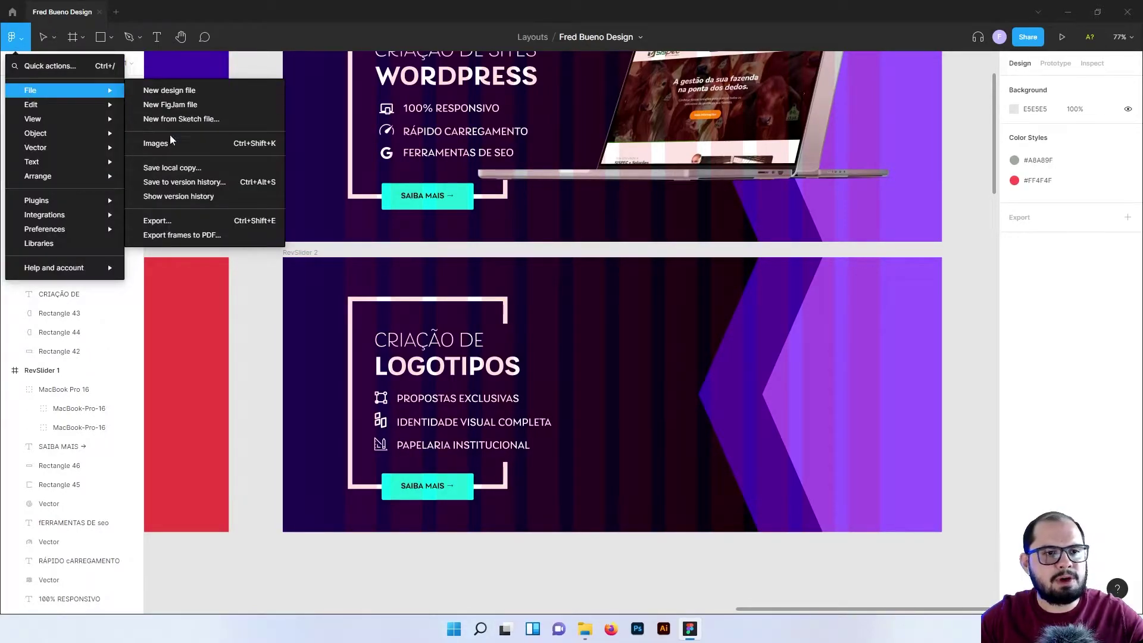
left_click(169, 143)
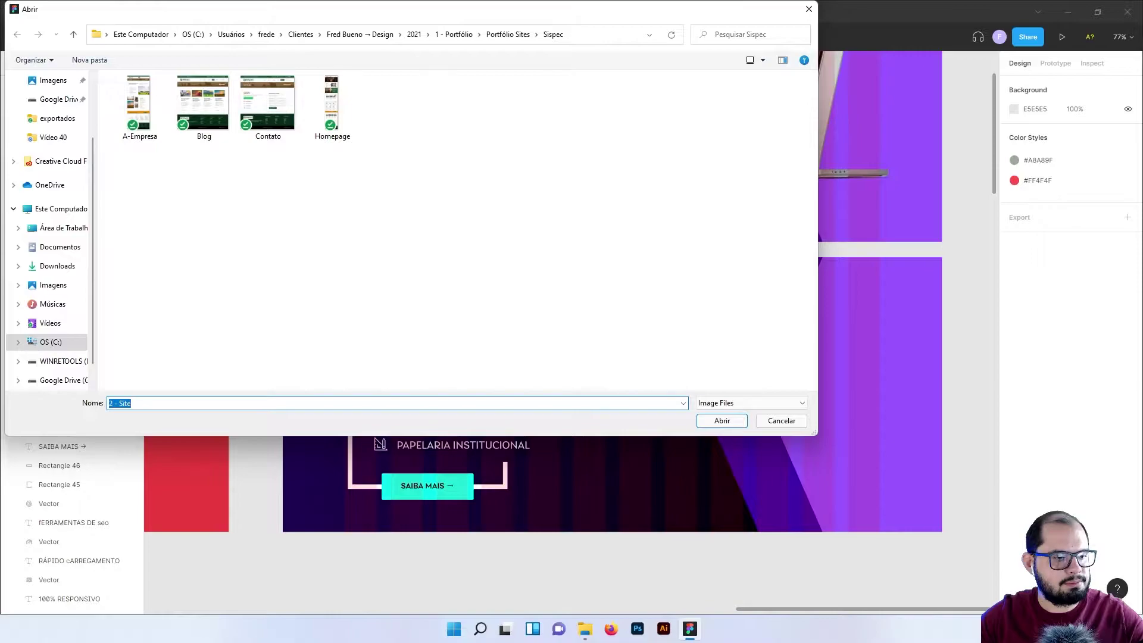
left_click(58, 118)
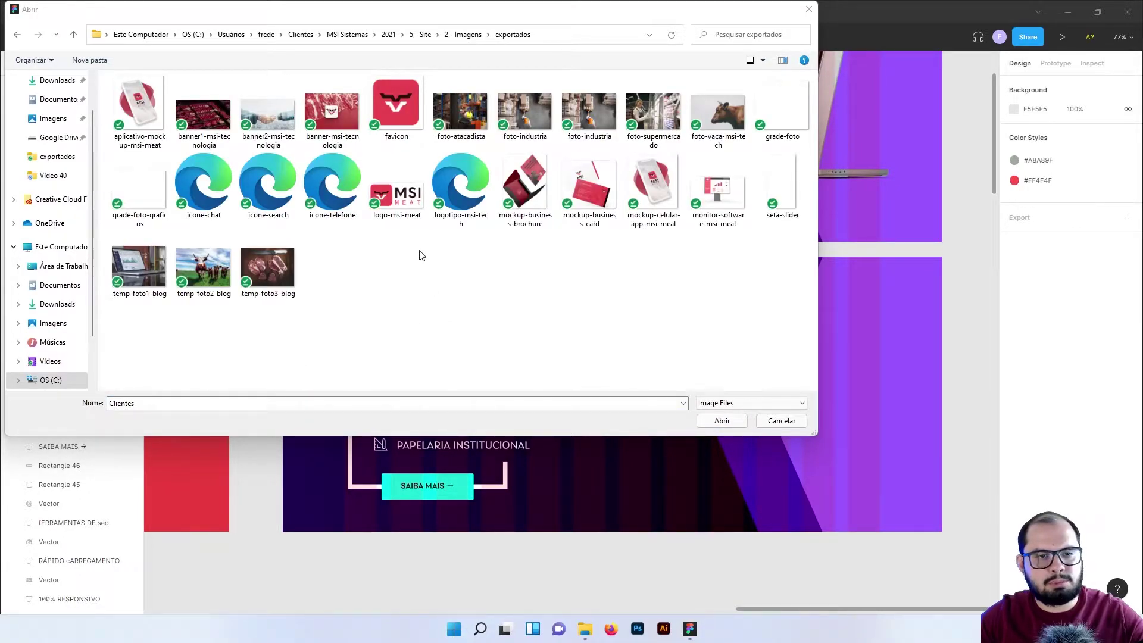
left_click(533, 193)
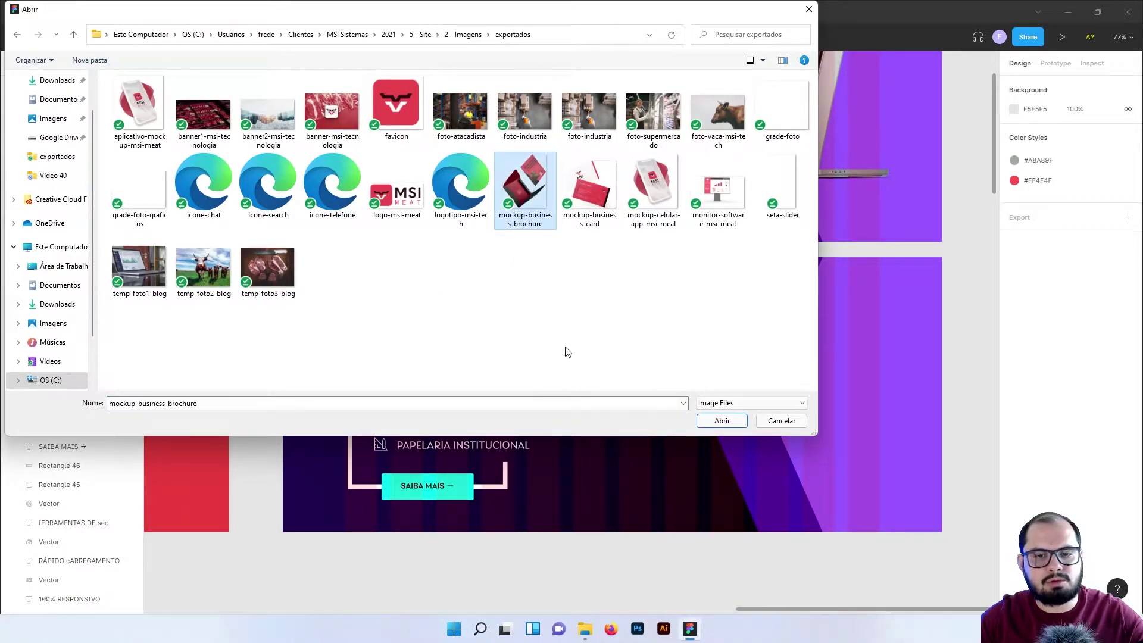
left_click(722, 420)
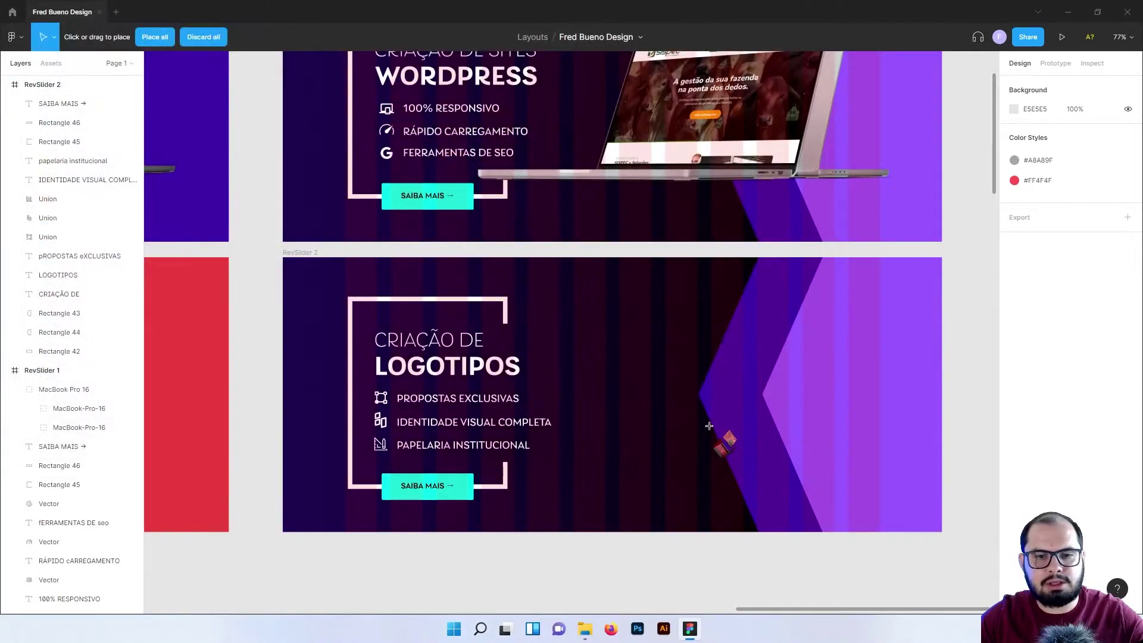
left_click(589, 298)
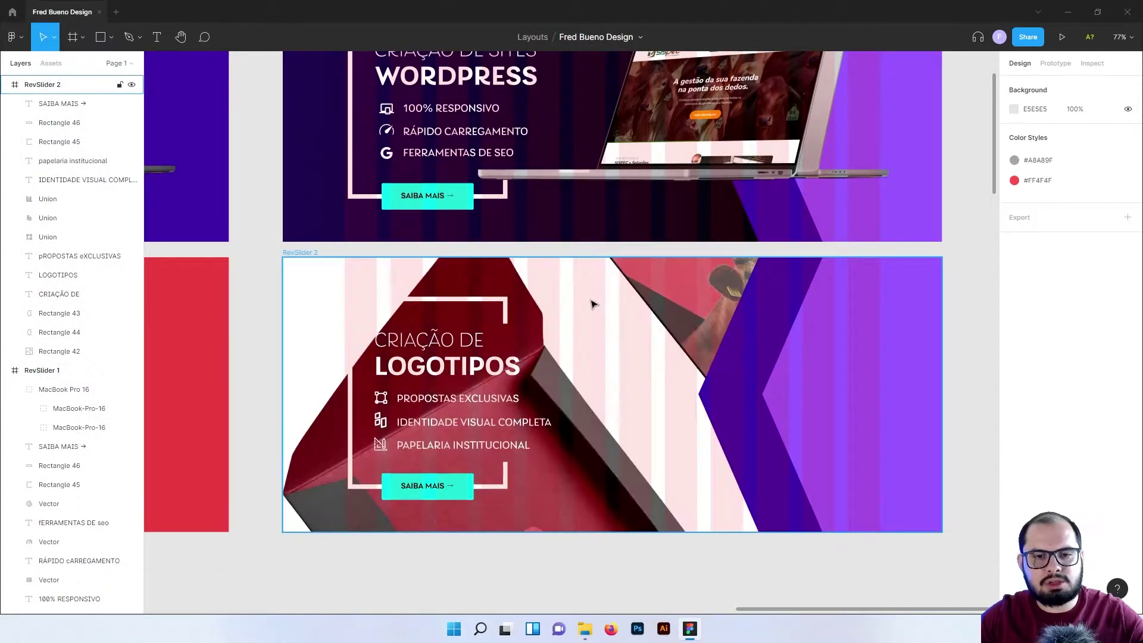
left_click_drag(679, 301, 714, 351)
key("ctrl+z")
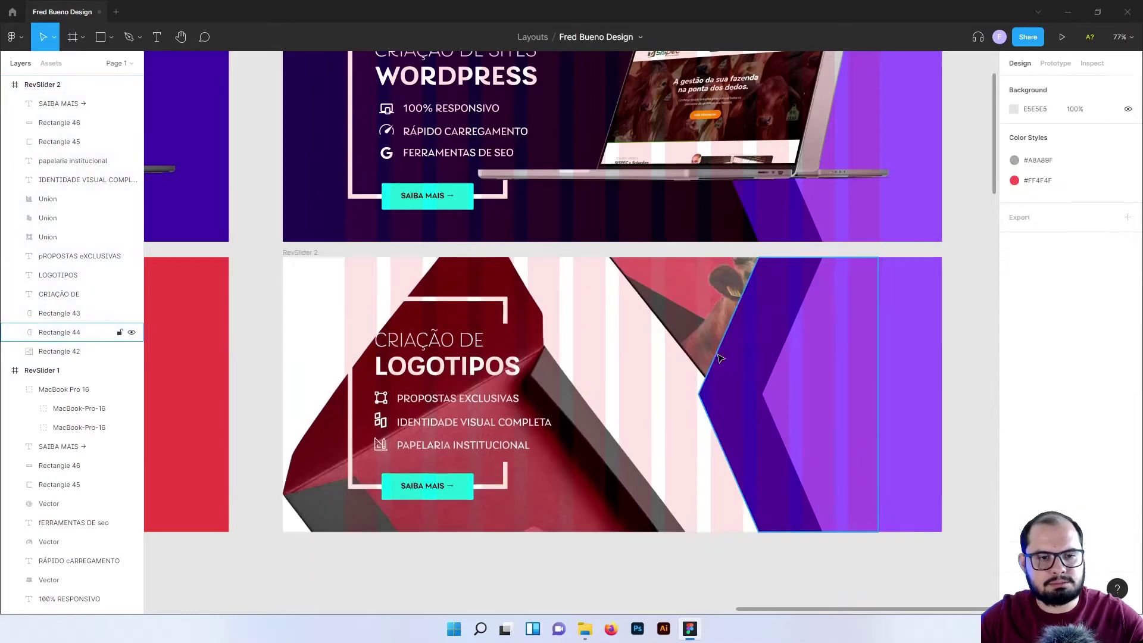
key("ctrl+z")
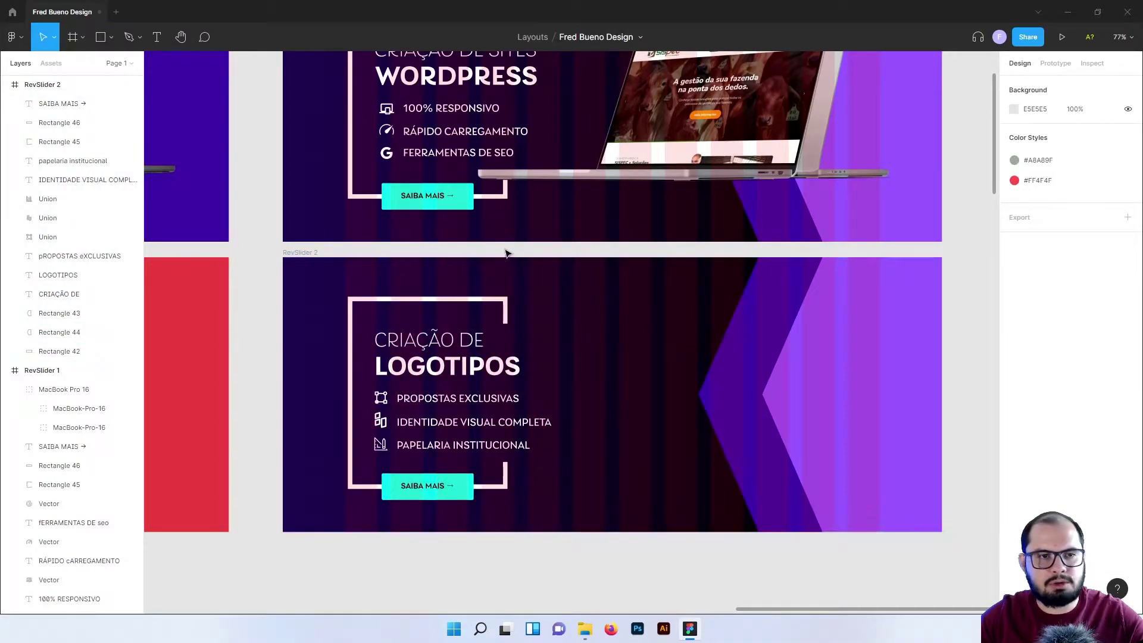
left_click(12, 43)
Place mockup-business-brochure on RevSlider 2's right side, sized 756×600 to full height.
left_click(161, 143)
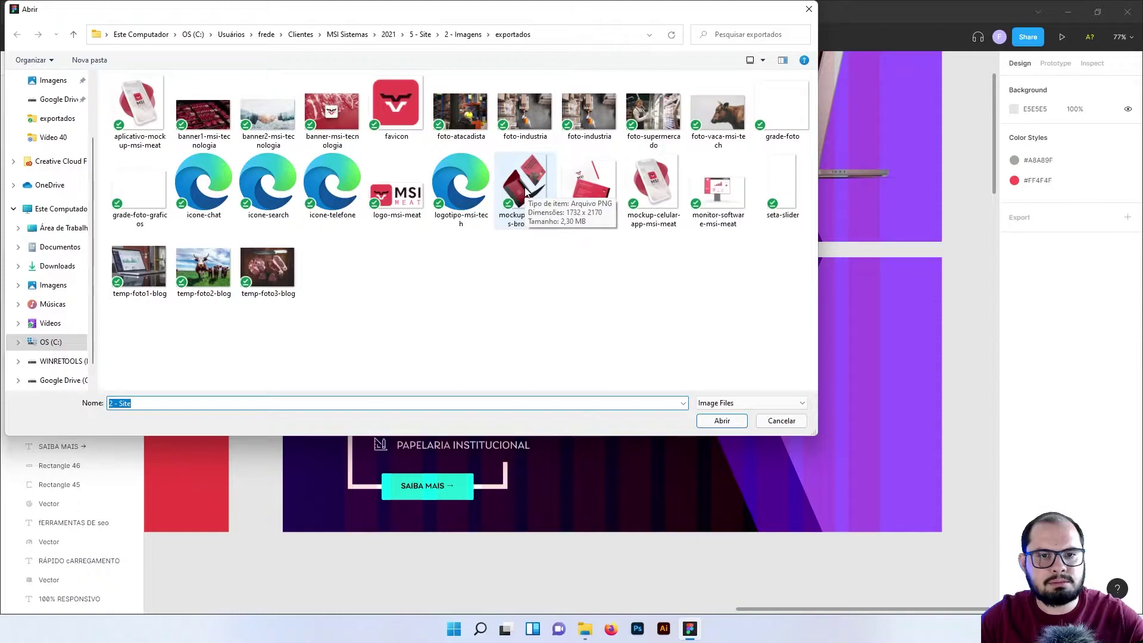
left_click(526, 190)
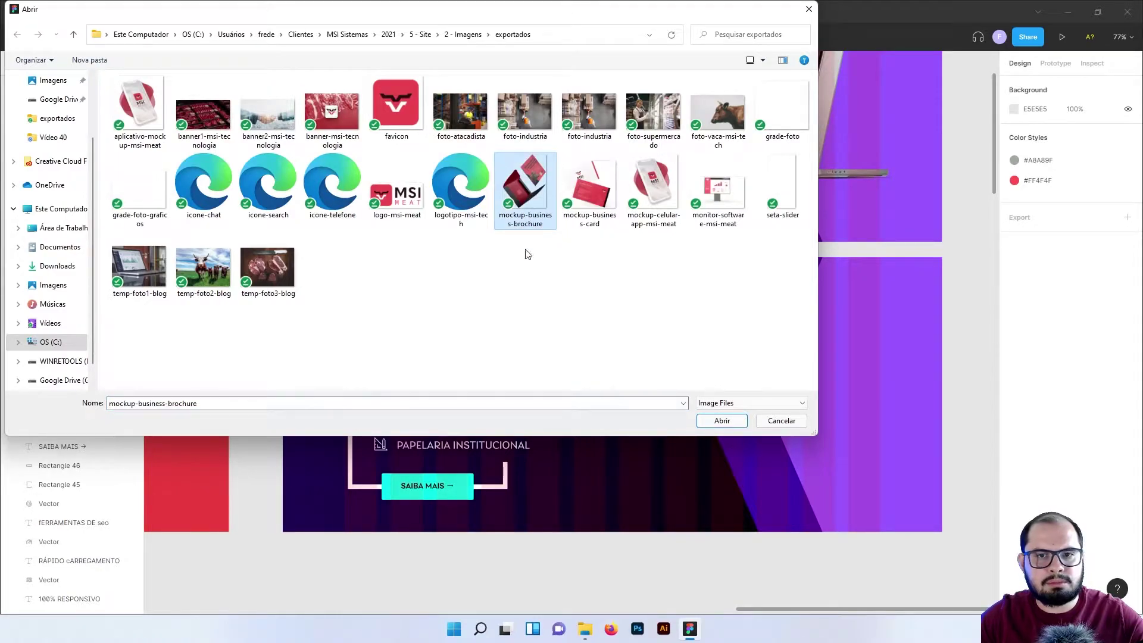
left_click(721, 421)
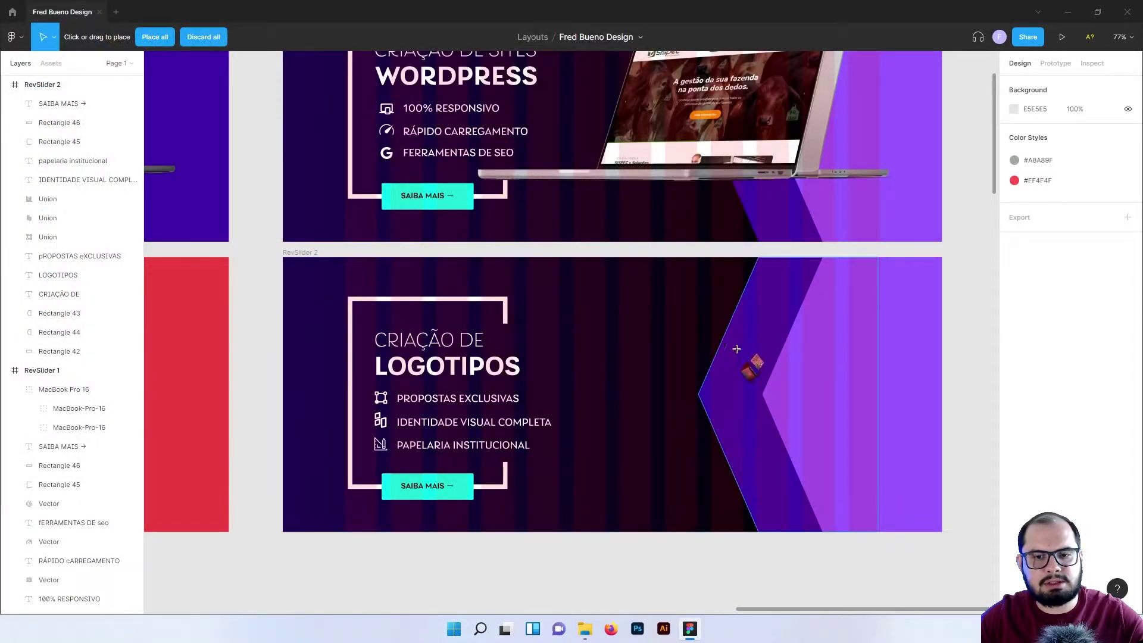
mouse_move(591, 288)
left_mouse_down()
mouse_move(771, 438)
mouse_move(798, 528)
left_mouse_up()
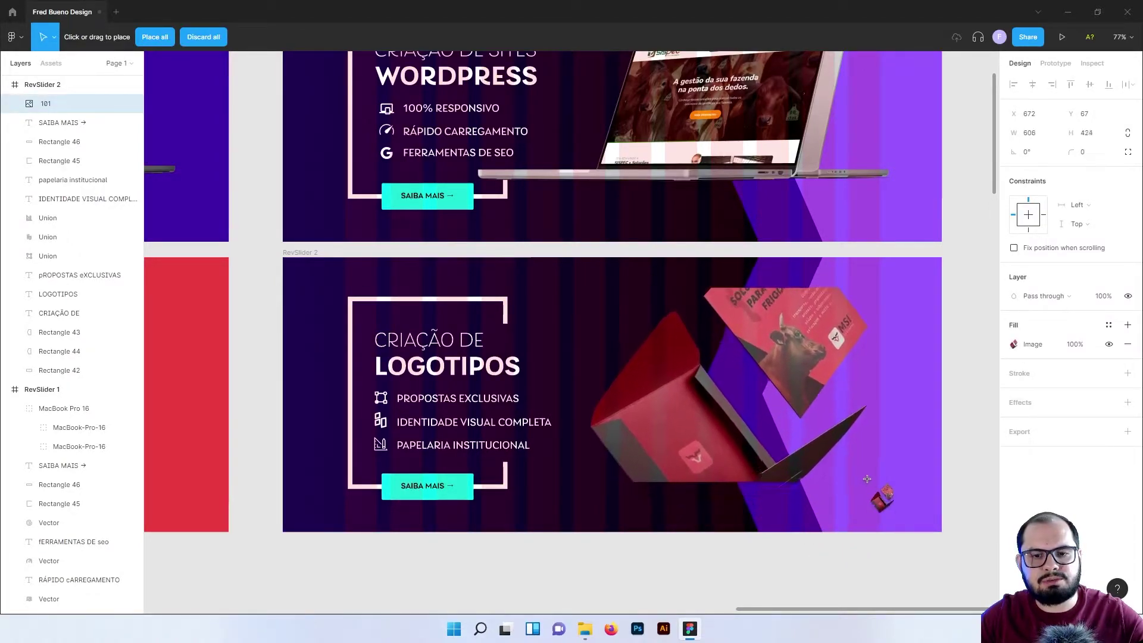
mouse_move(798, 529)
left_mouse_down()
mouse_move(832, 491)
mouse_move(830, 534)
mouse_move(910, 531)
left_mouse_up()
left_click_drag(787, 288, 790, 258)
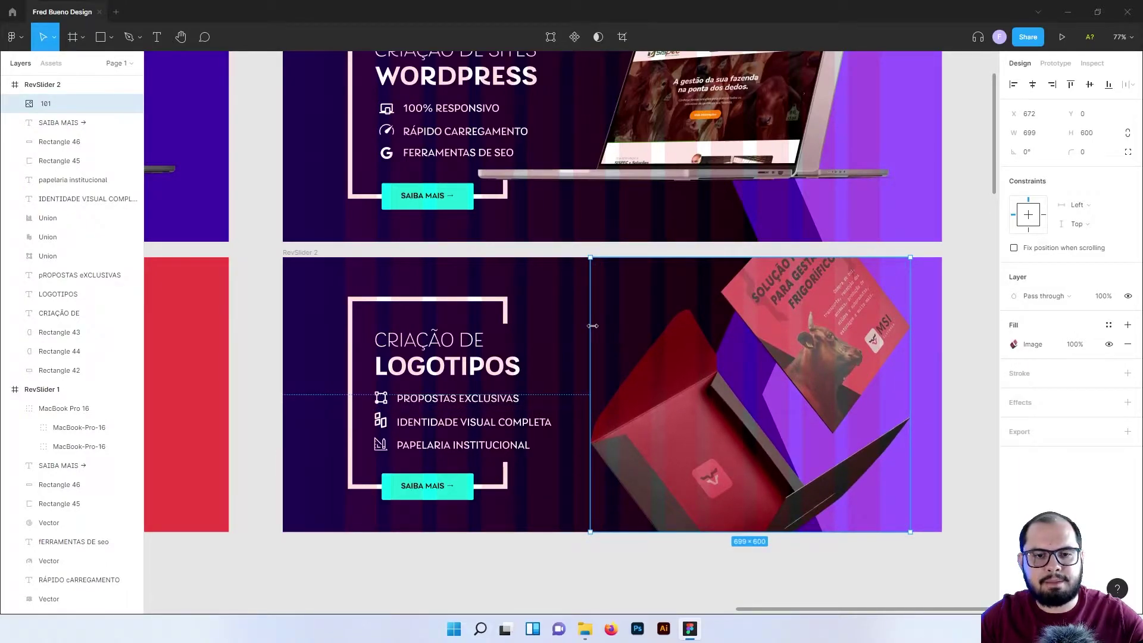
left_click_drag(593, 325, 563, 326)
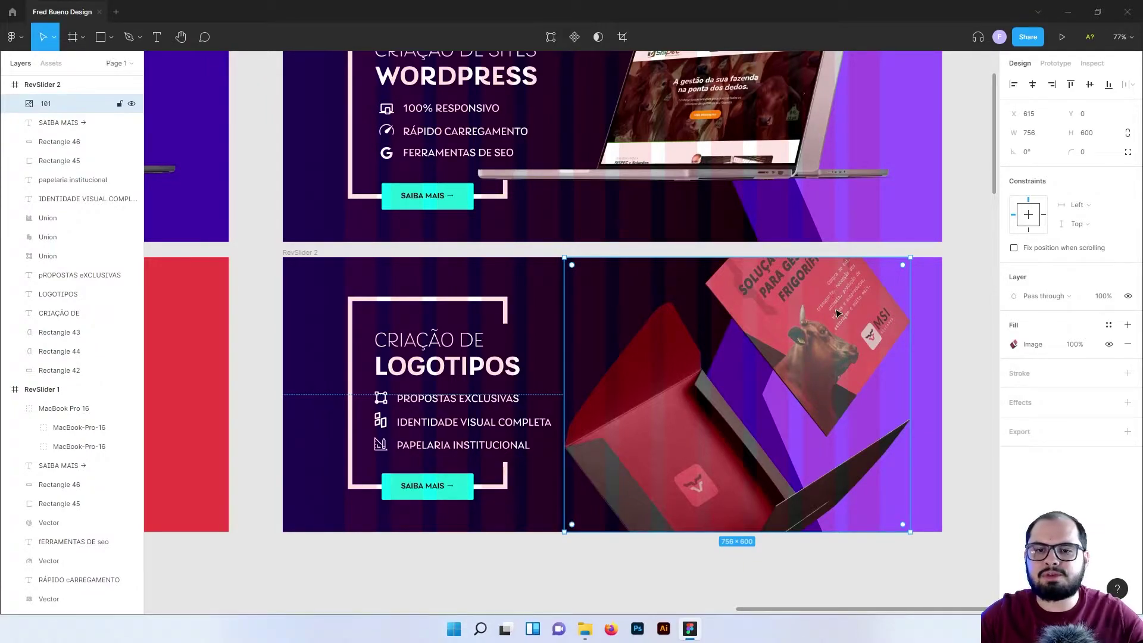
Crop the brochure image upward, scale it and rotate it about -20.82°.
left_click(1014, 343)
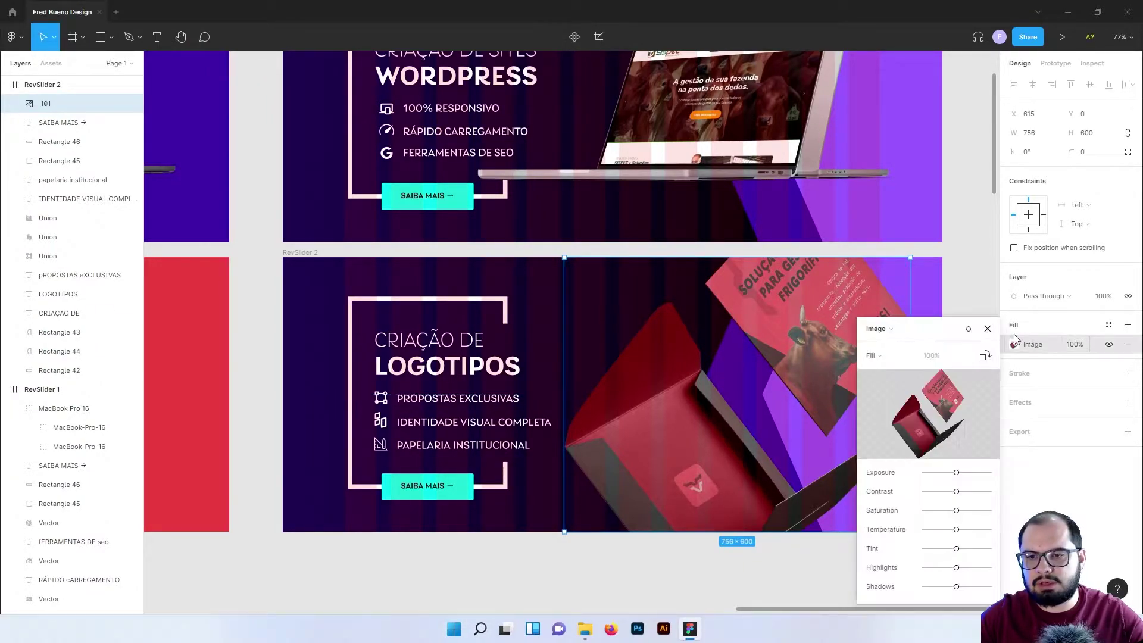
left_click(878, 357)
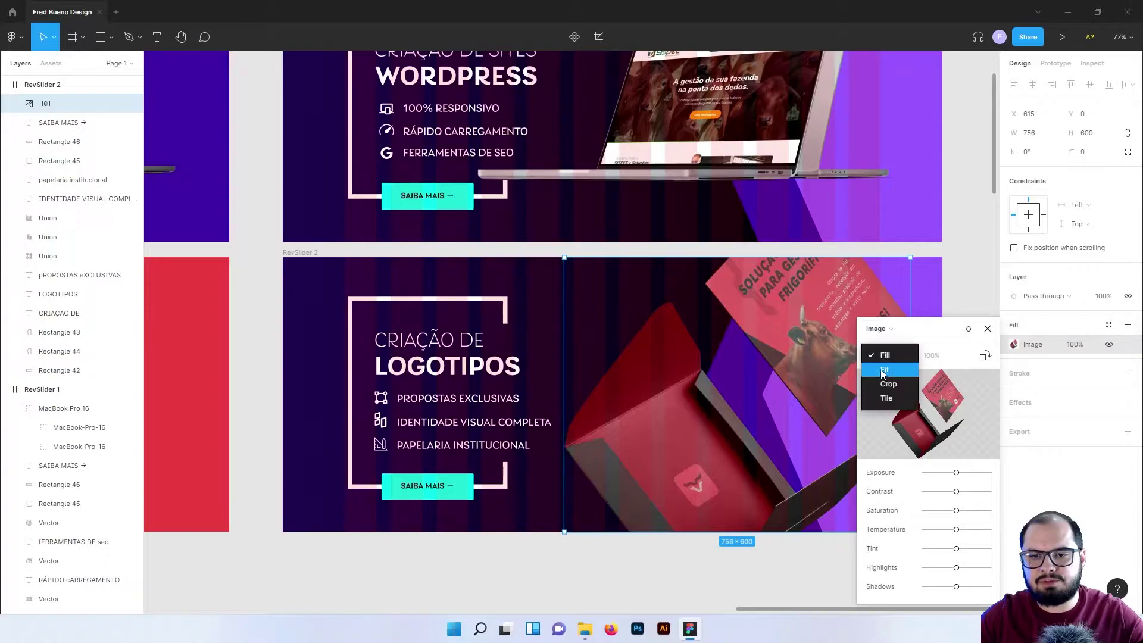
left_click(888, 384)
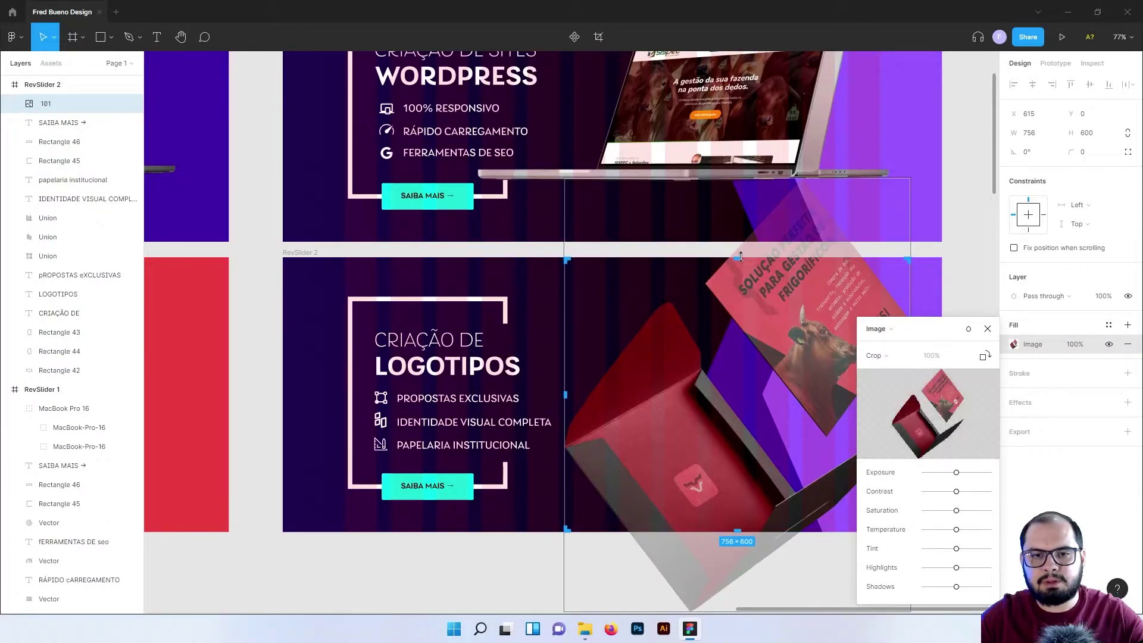
left_click_drag(738, 257, 745, 176)
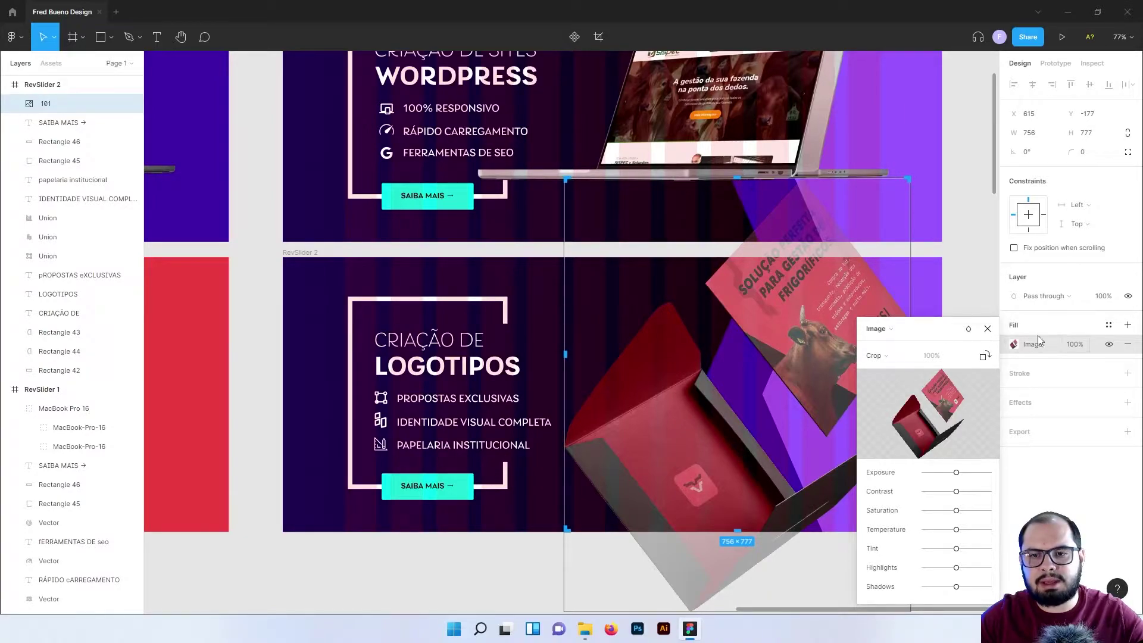
key("Return")
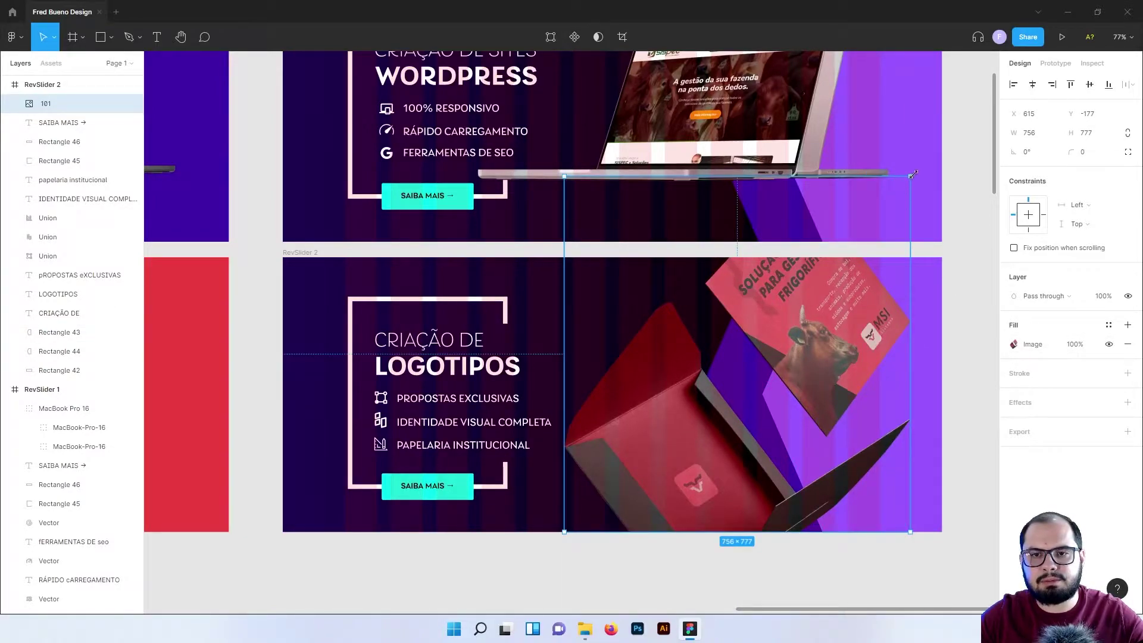
key("k")
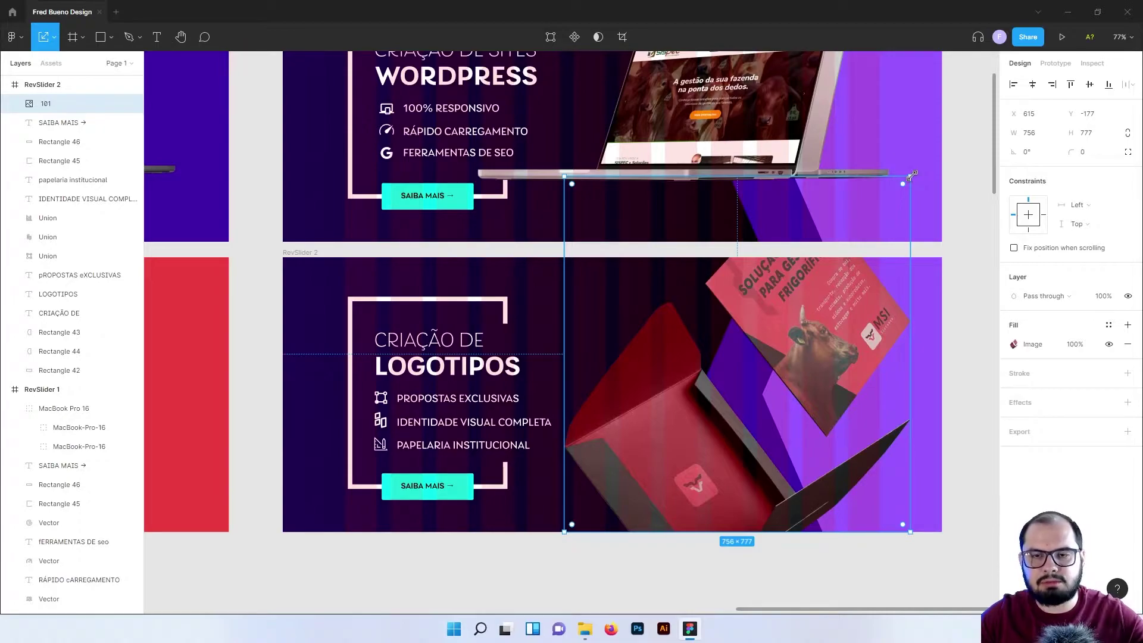
left_click_drag(911, 175, 830, 257)
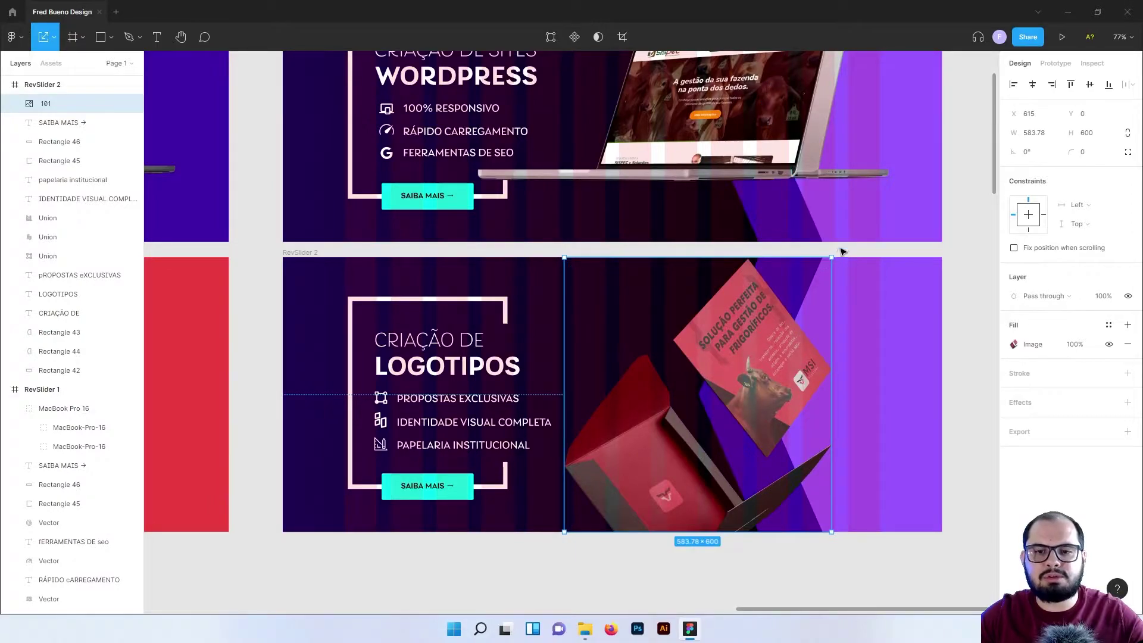
left_click_drag(836, 254, 885, 308)
left_click_drag(769, 376, 816, 353)
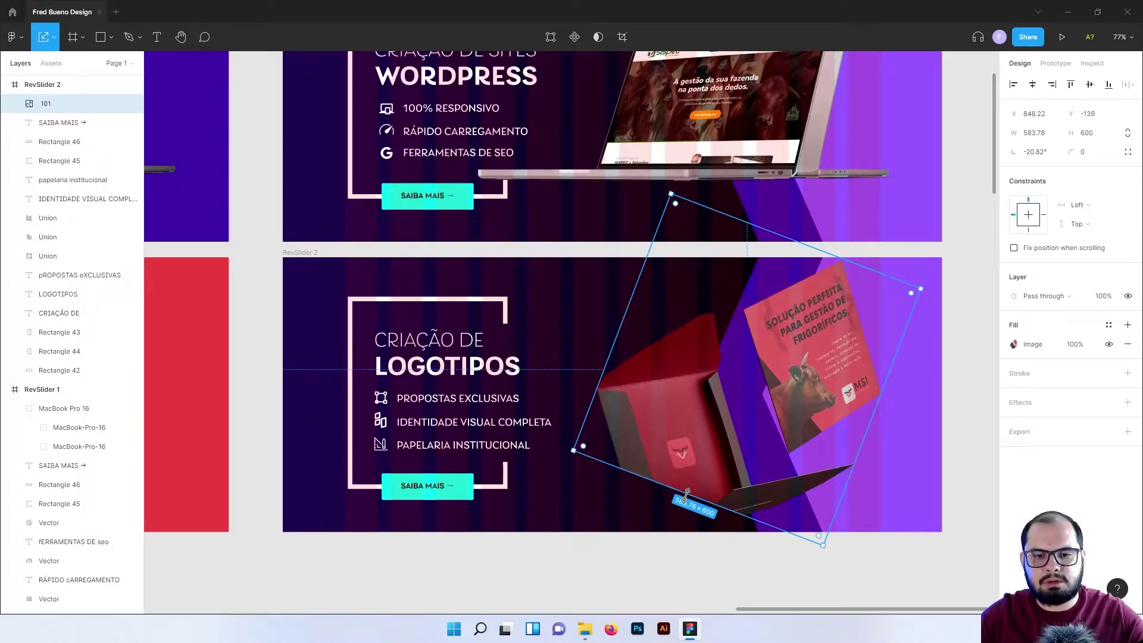
key("v")
mouse_move(684, 488)
left_mouse_down()
mouse_move(676, 503)
mouse_move(685, 489)
left_mouse_up()
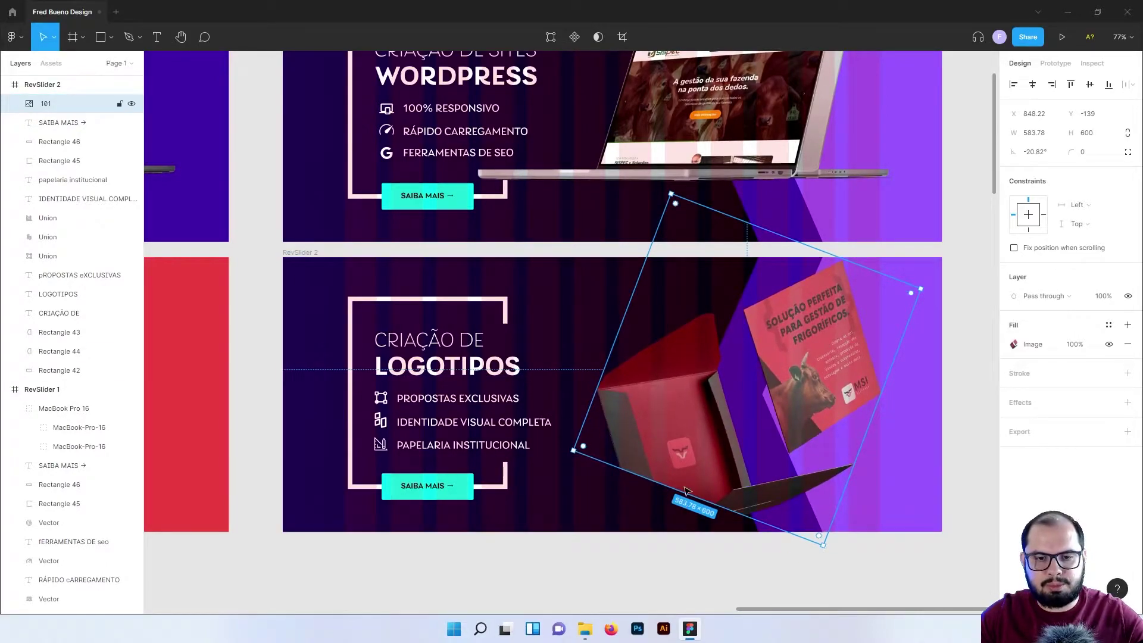
Extend the crop downward and enlarge the tilted mockup to 665×842 on the right.
left_click(1013, 345)
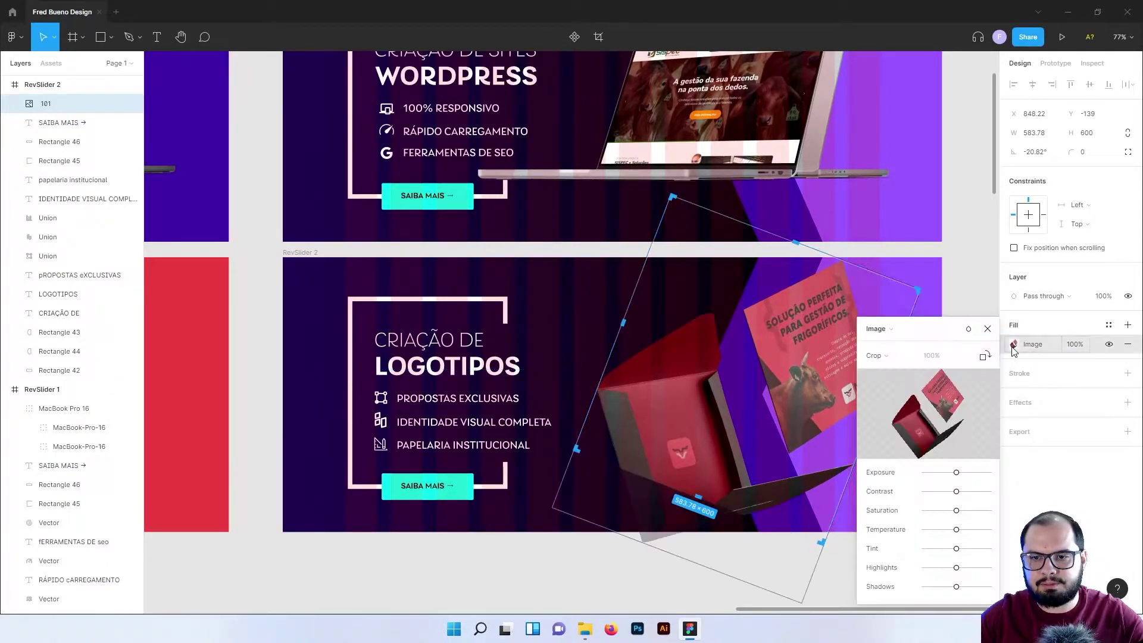
left_click(876, 360)
left_click(880, 356)
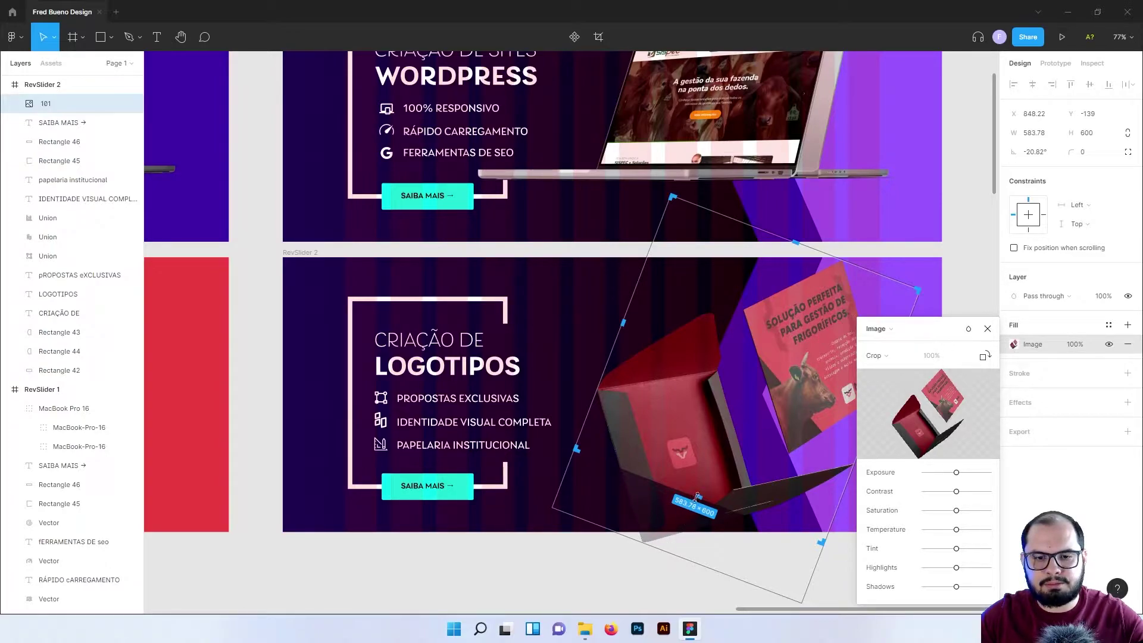
left_click_drag(697, 496, 667, 555)
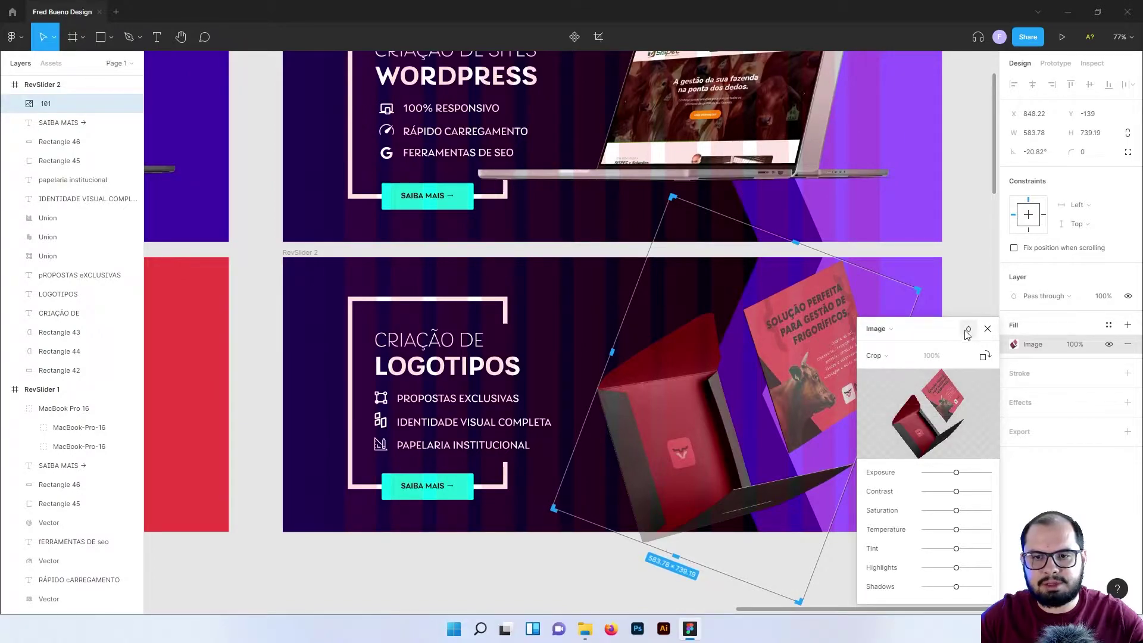
left_click(987, 328)
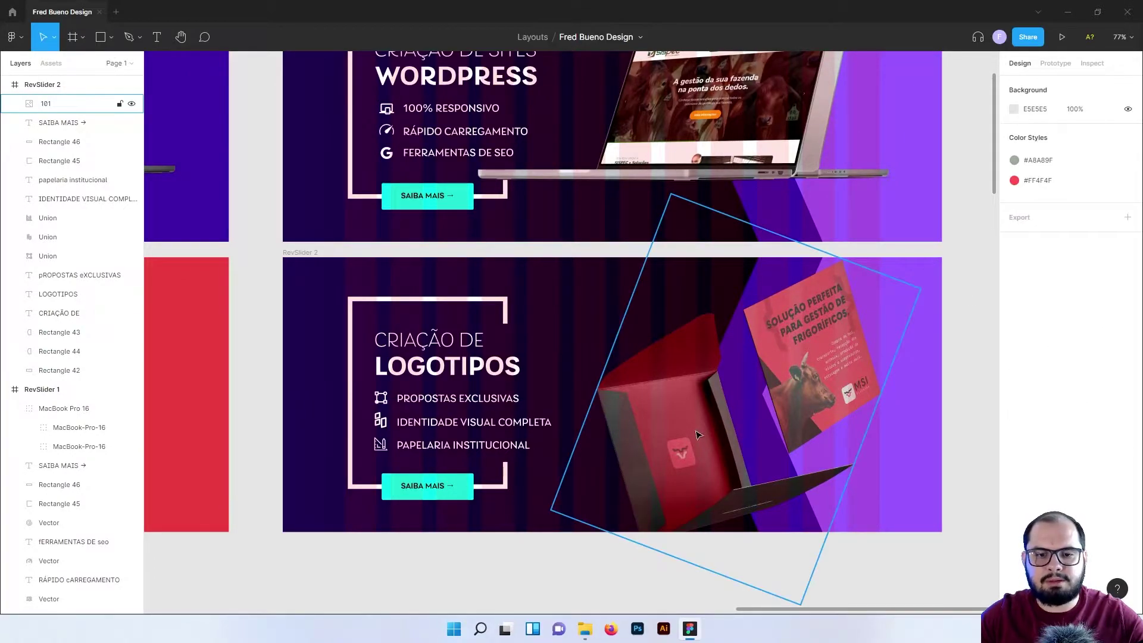
left_click_drag(699, 435, 686, 421)
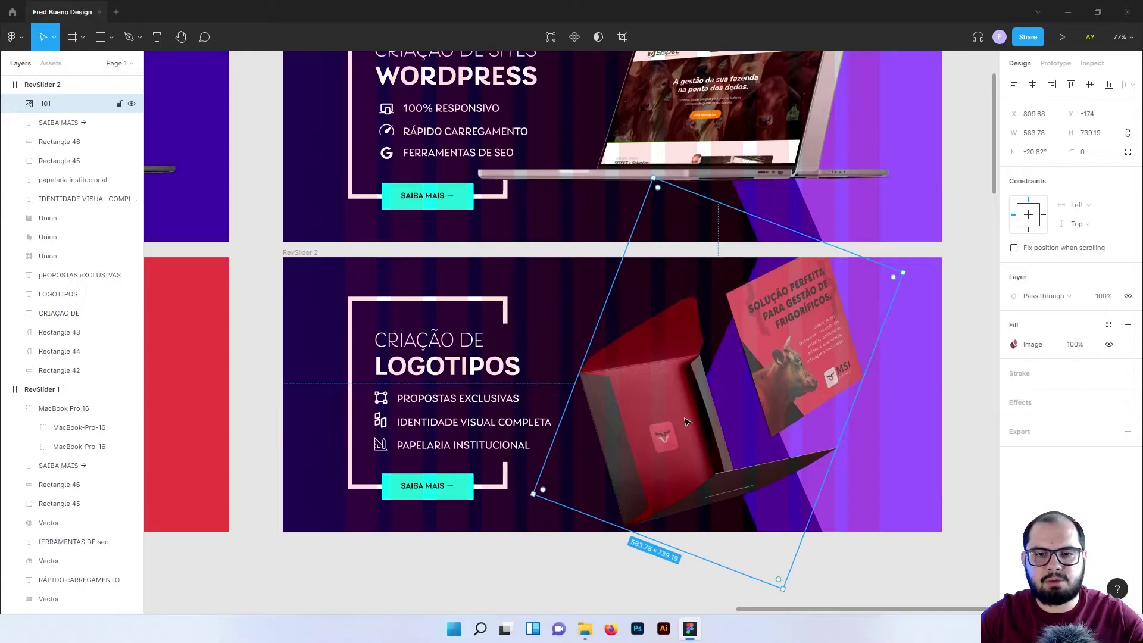
key("k")
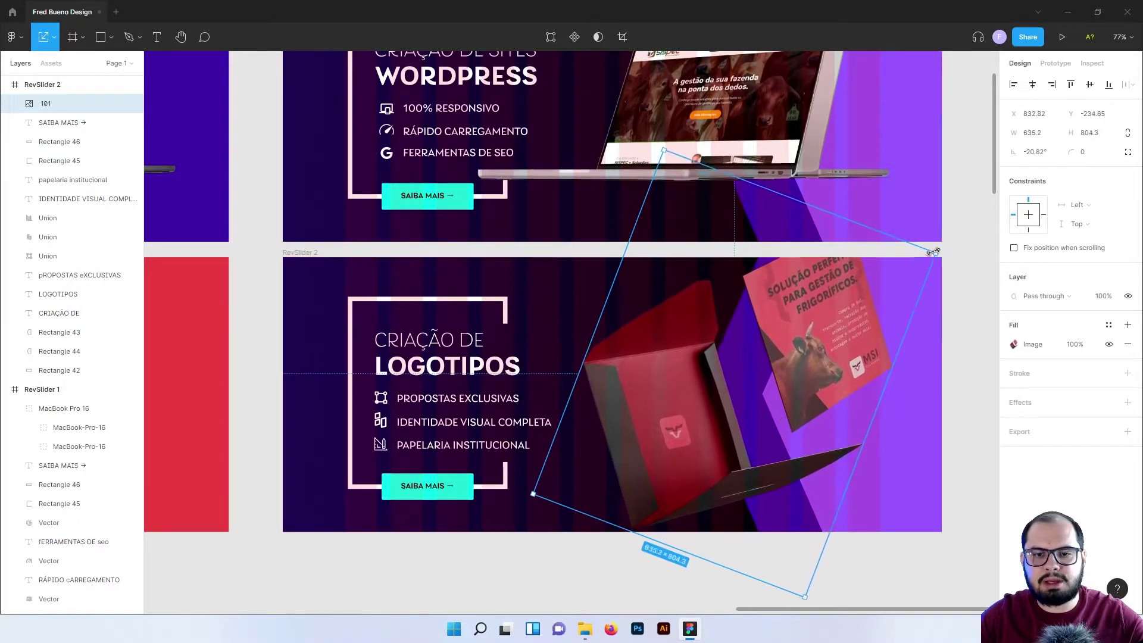
left_click_drag(904, 272, 936, 253)
mouse_move(855, 305)
left_mouse_down()
mouse_move(800, 339)
mouse_move(814, 337)
left_mouse_up()
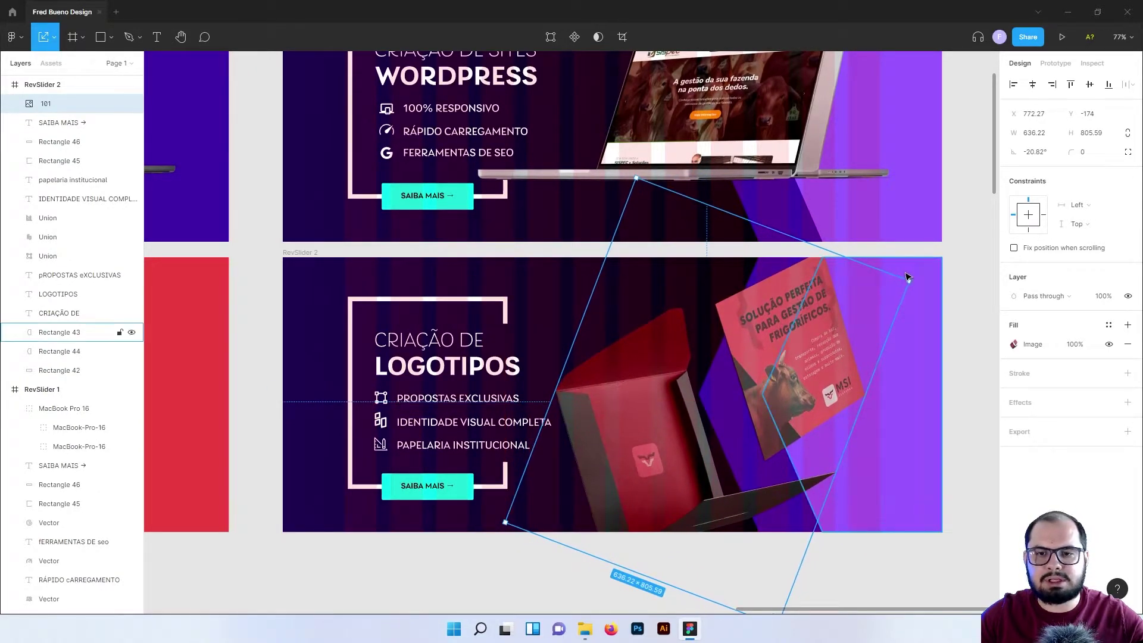
left_click_drag(906, 278, 925, 271)
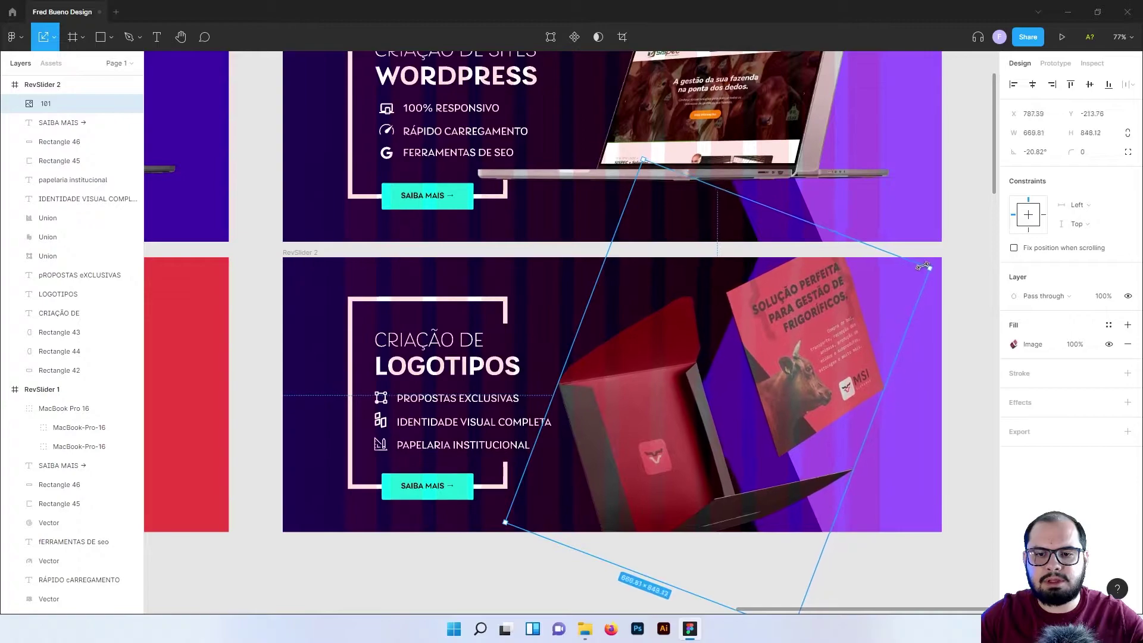
left_click_drag(818, 340, 818, 343)
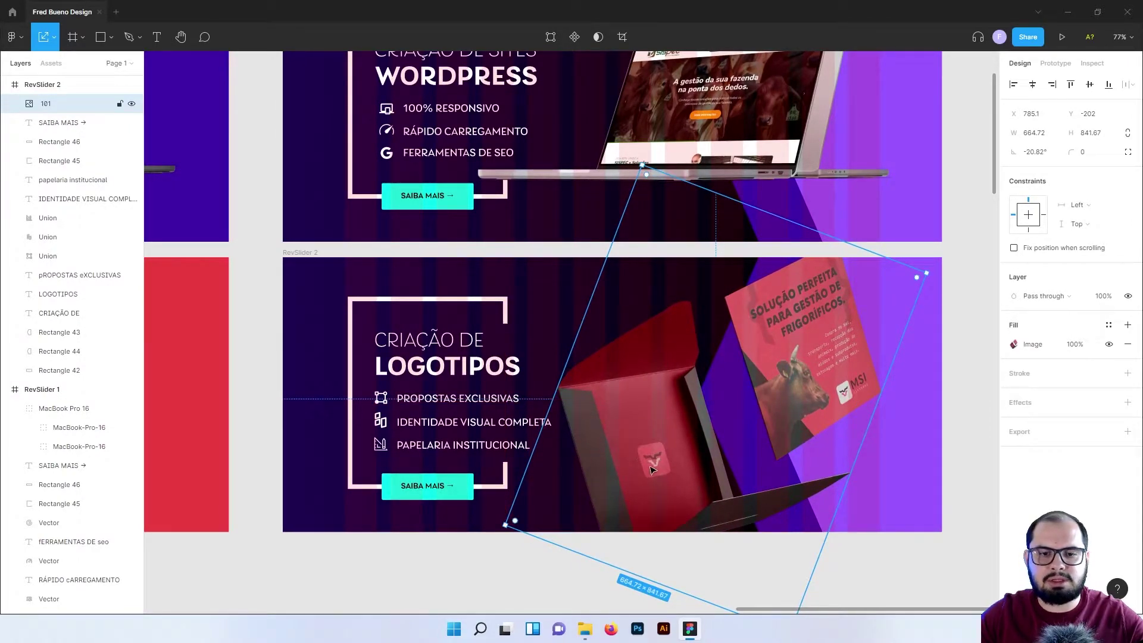
left_click(954, 307)
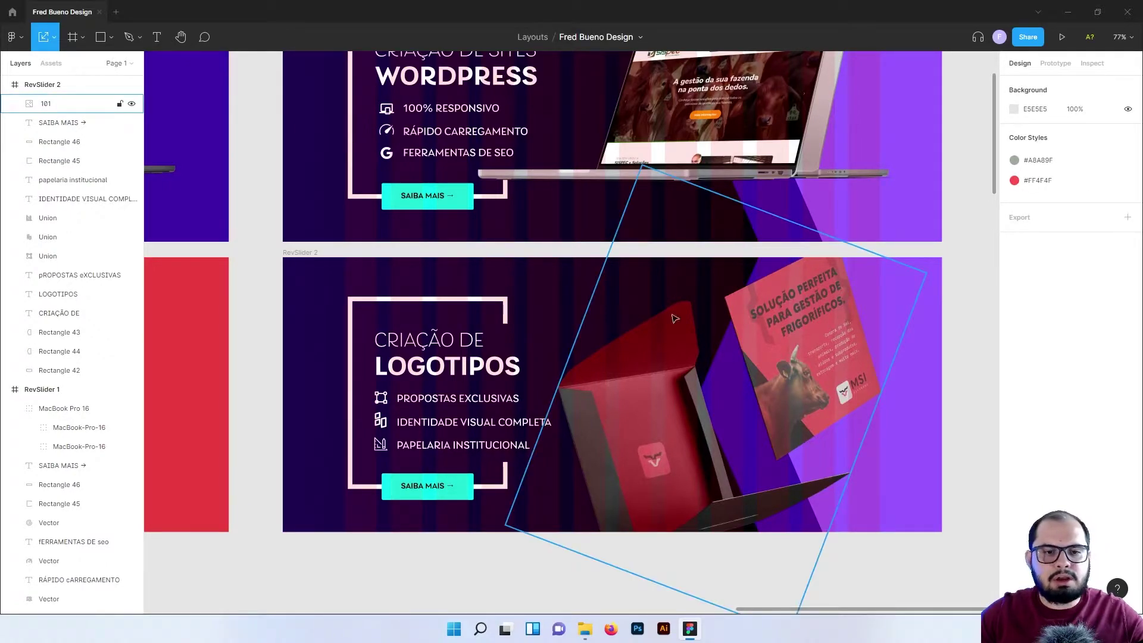
Make Rectangle 43 red and move the 101 mockup image left.
left_click(911, 372)
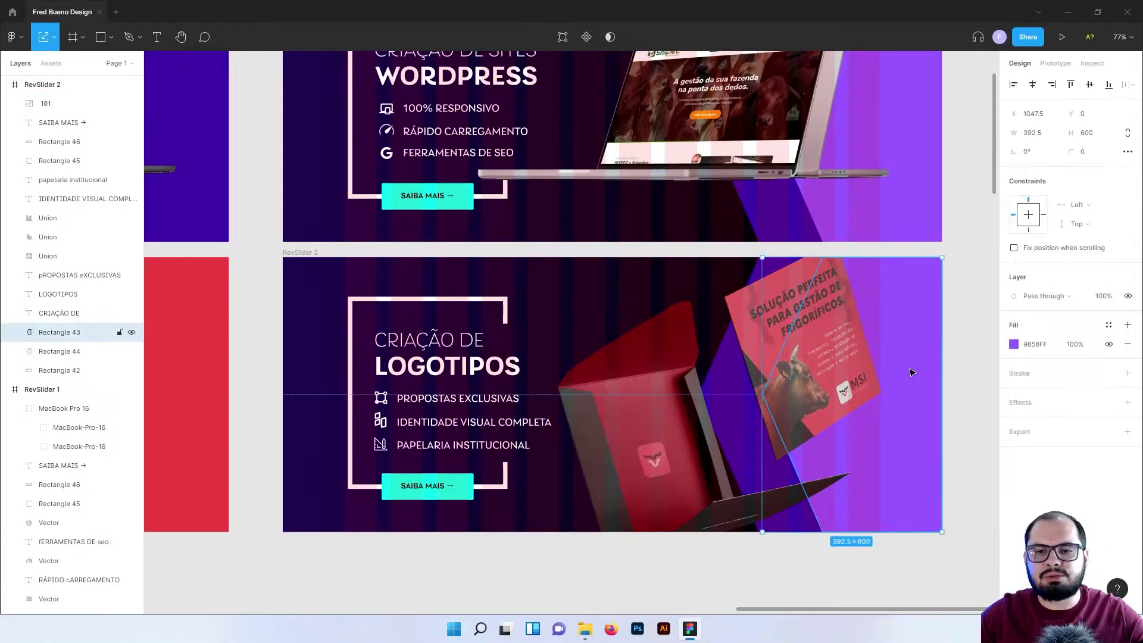
left_click(1013, 345)
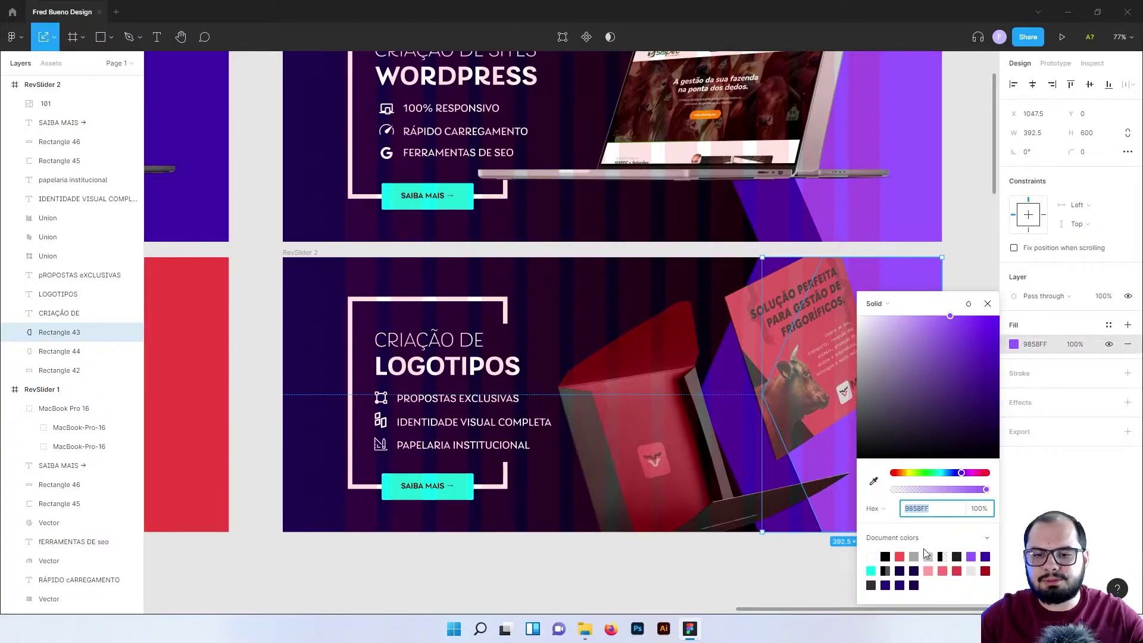
left_click(958, 572)
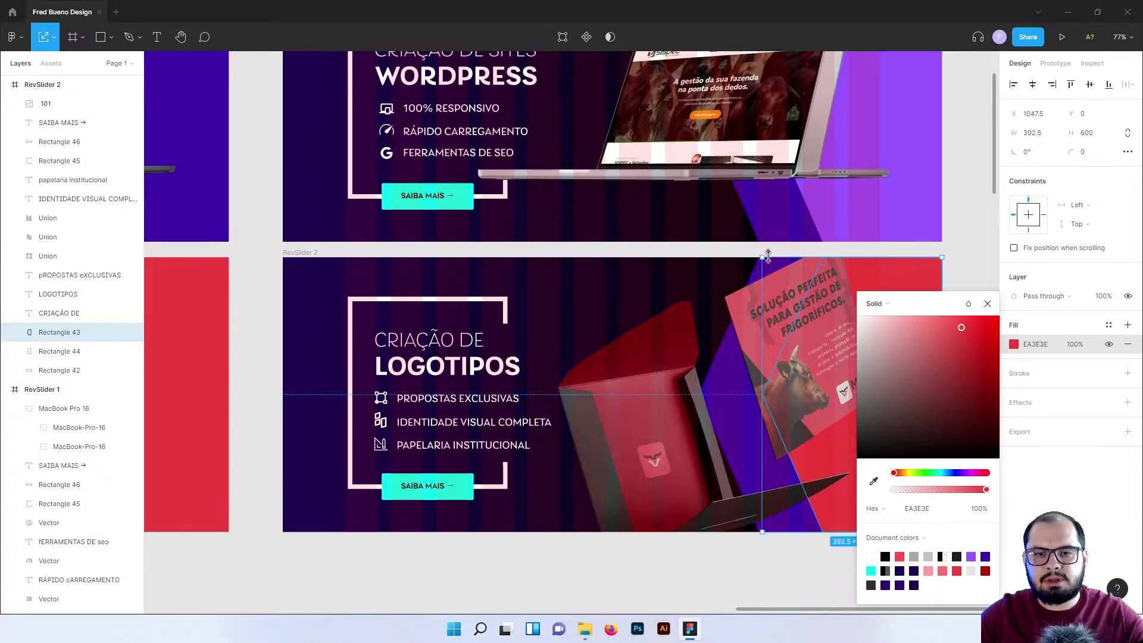
left_click(981, 269)
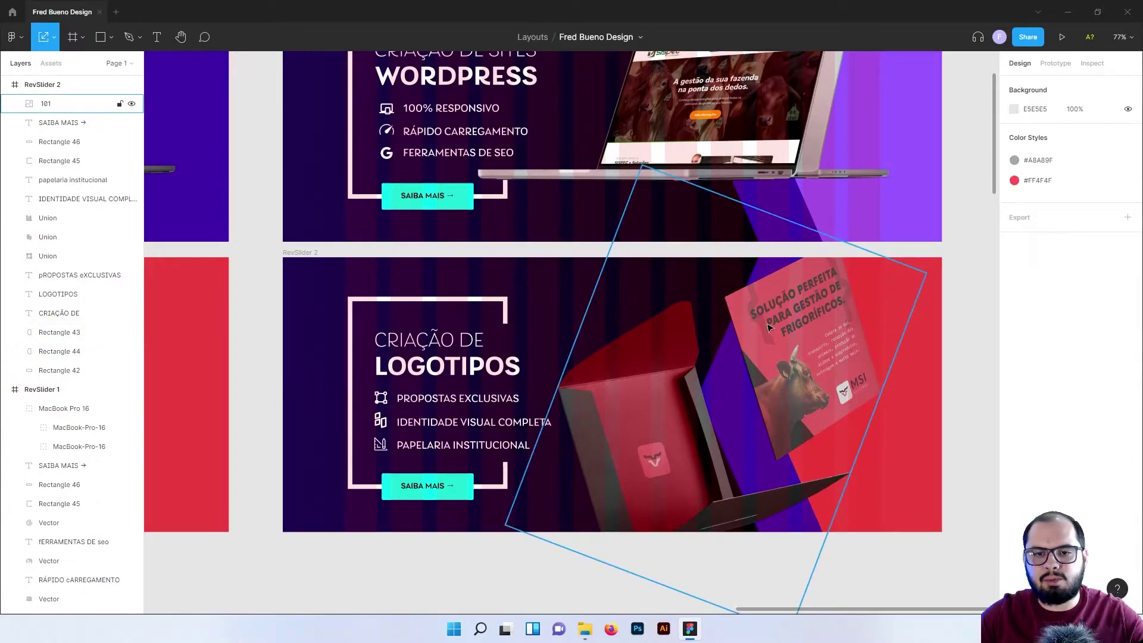
left_click_drag(797, 327, 661, 323)
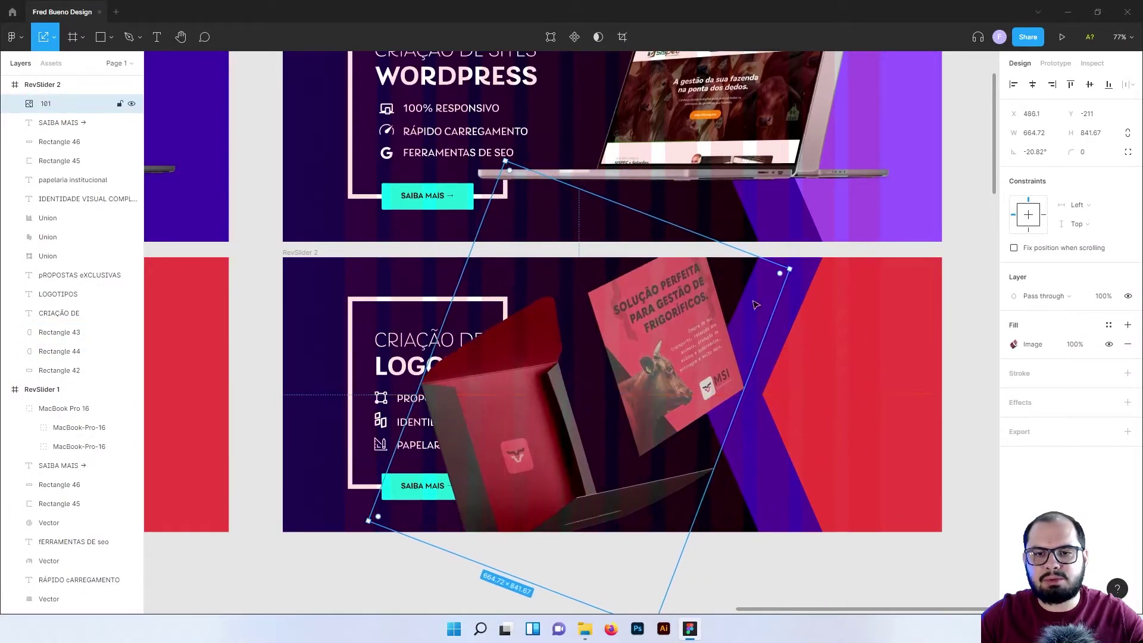
Fill the chevron shape dark red 8C0202 and move the mockup right to X 775.1.
left_click(804, 280)
left_click(1014, 344)
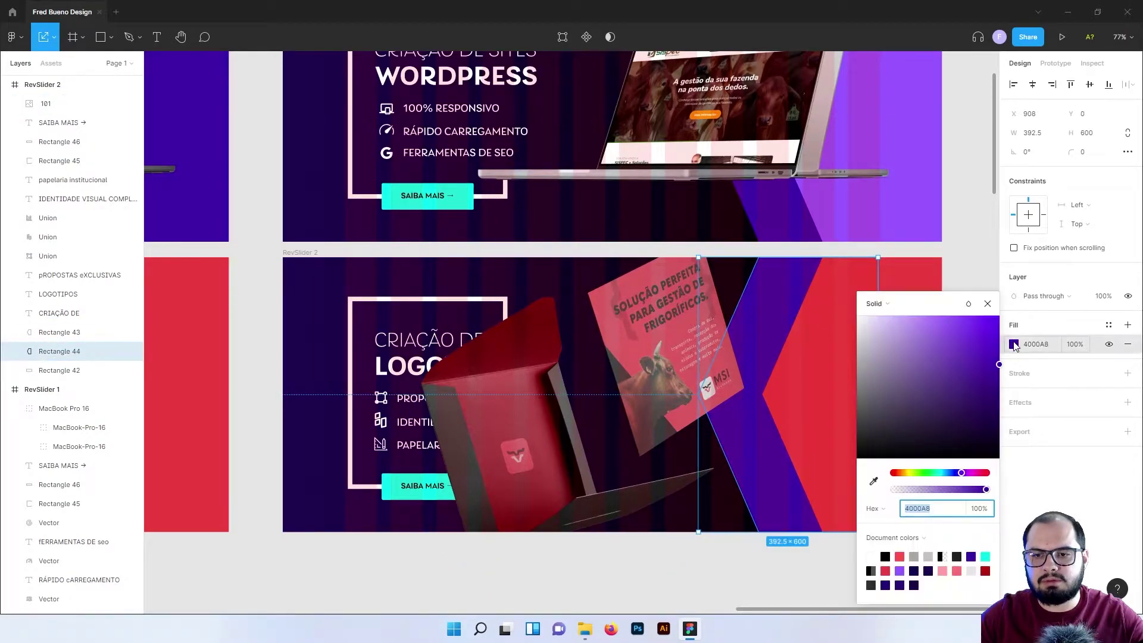
left_click(986, 569)
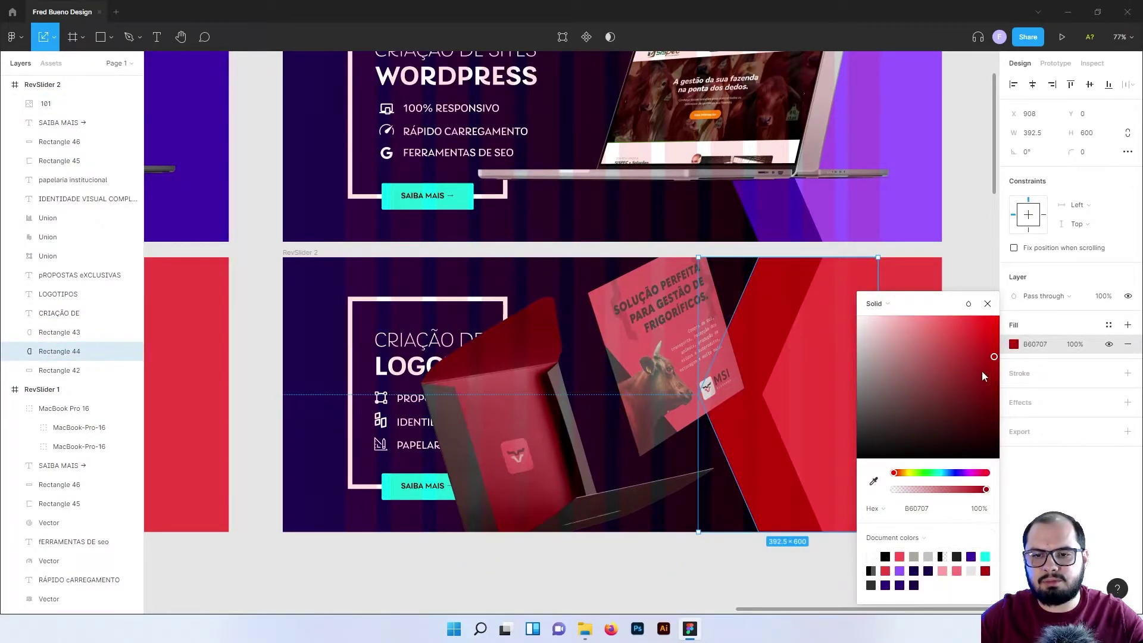
left_click_drag(998, 367, 998, 380)
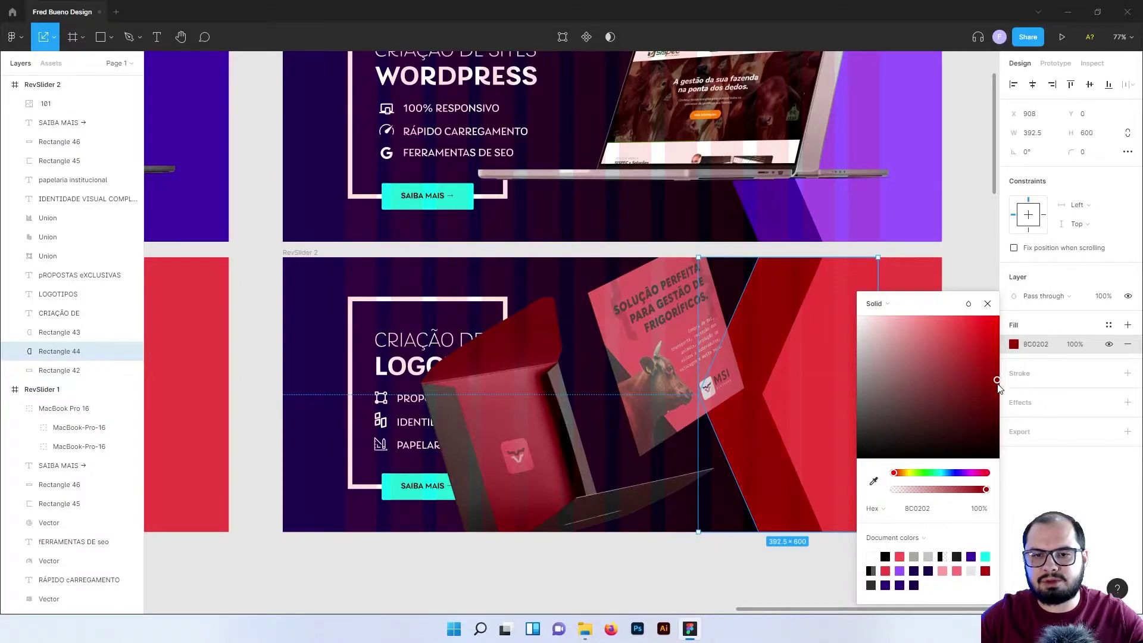
left_click(916, 325)
mouse_move(672, 308)
left_mouse_down()
mouse_move(772, 309)
mouse_move(808, 322)
left_mouse_up()
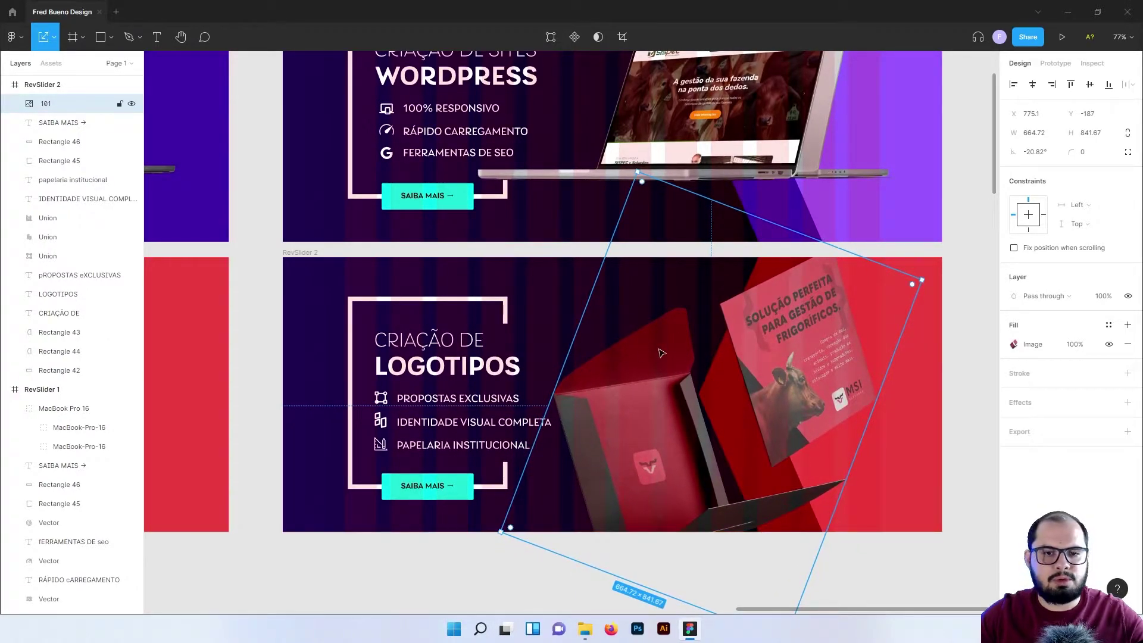
Change Rectangle 42's gradient start colour from purple 1F0053 to grey 252525.
left_click(321, 288)
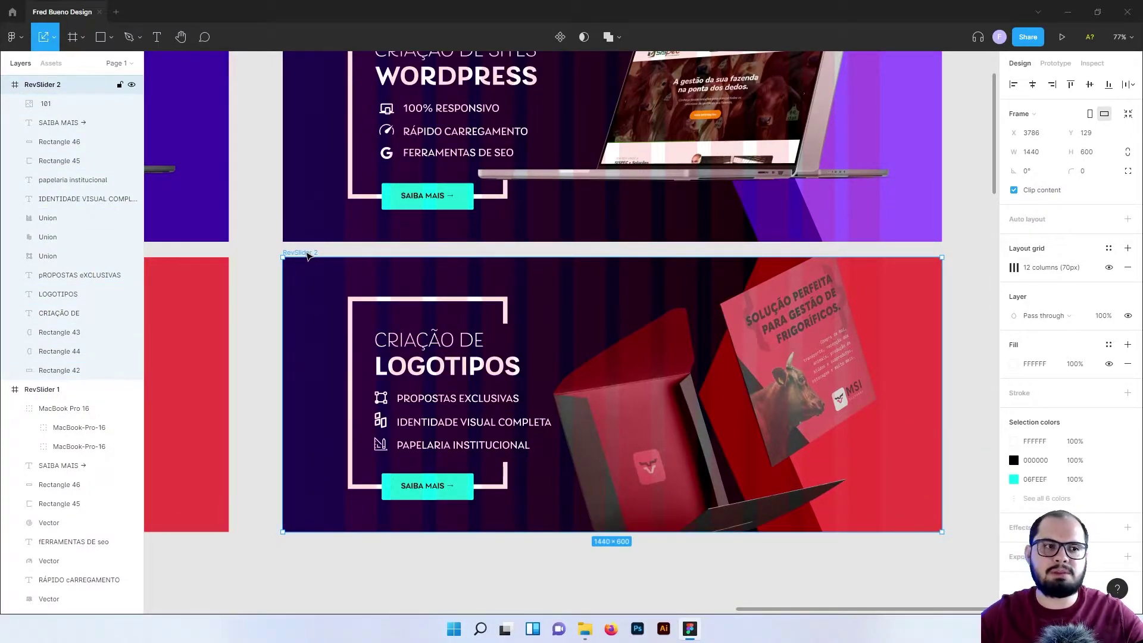
left_click(49, 370)
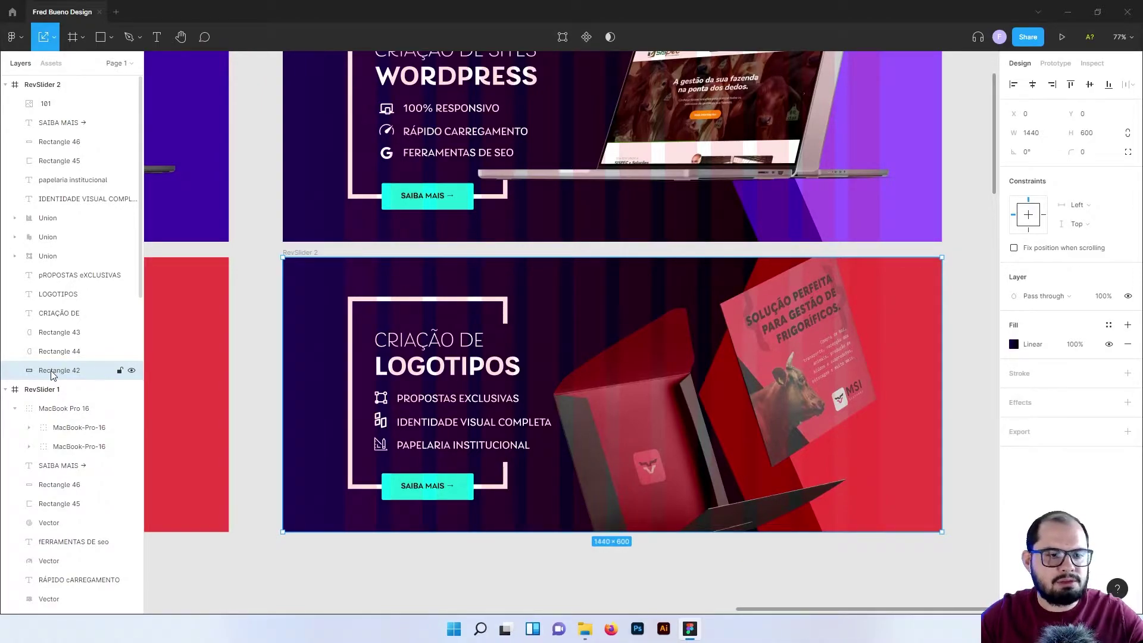
left_click(1014, 344)
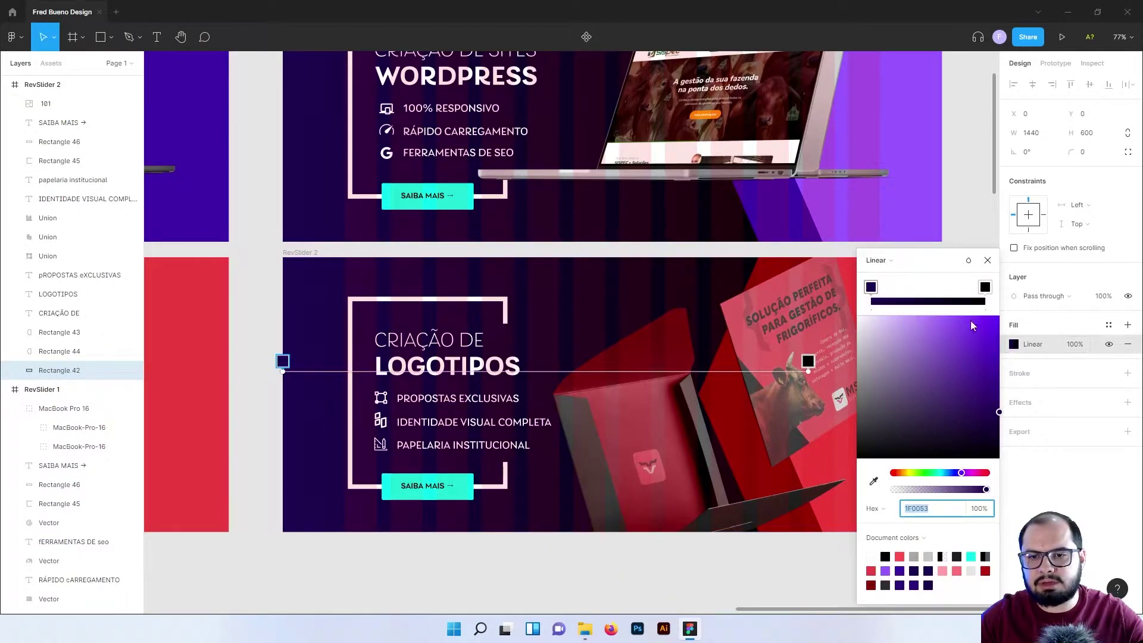
left_click(873, 289)
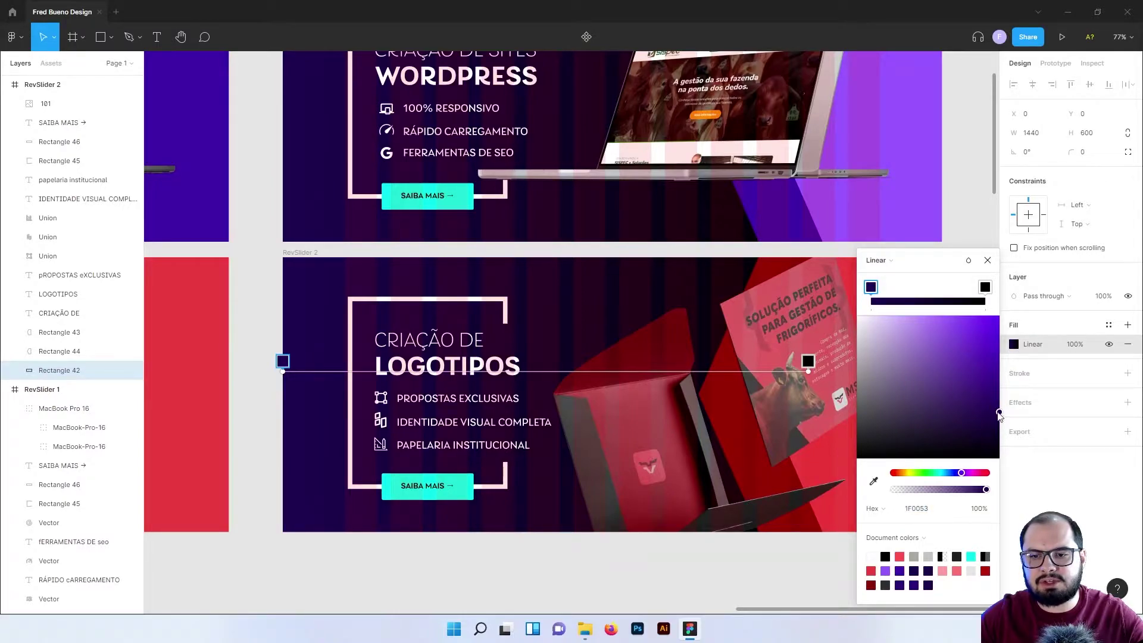
left_click_drag(999, 413, 847, 446)
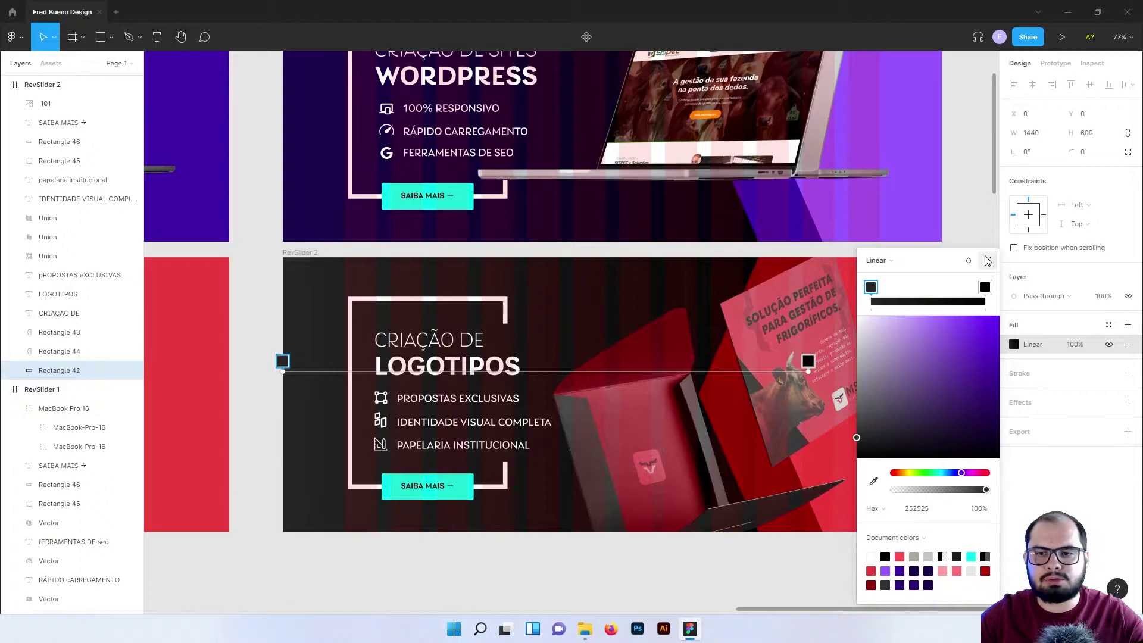
left_click(988, 260)
left_click(972, 237)
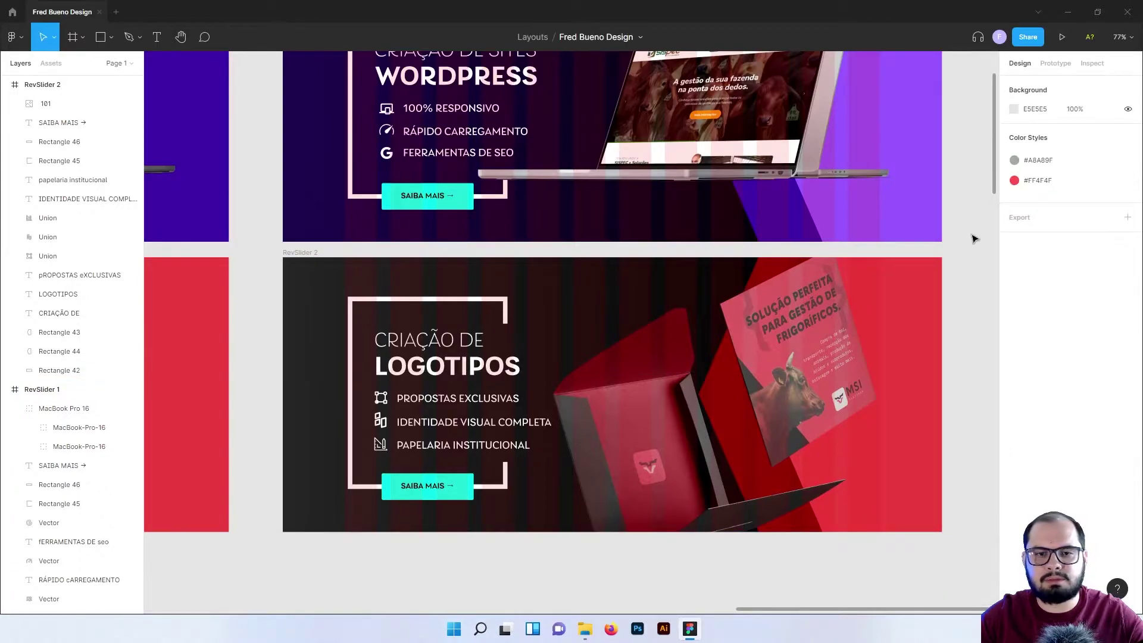
left_click(309, 255)
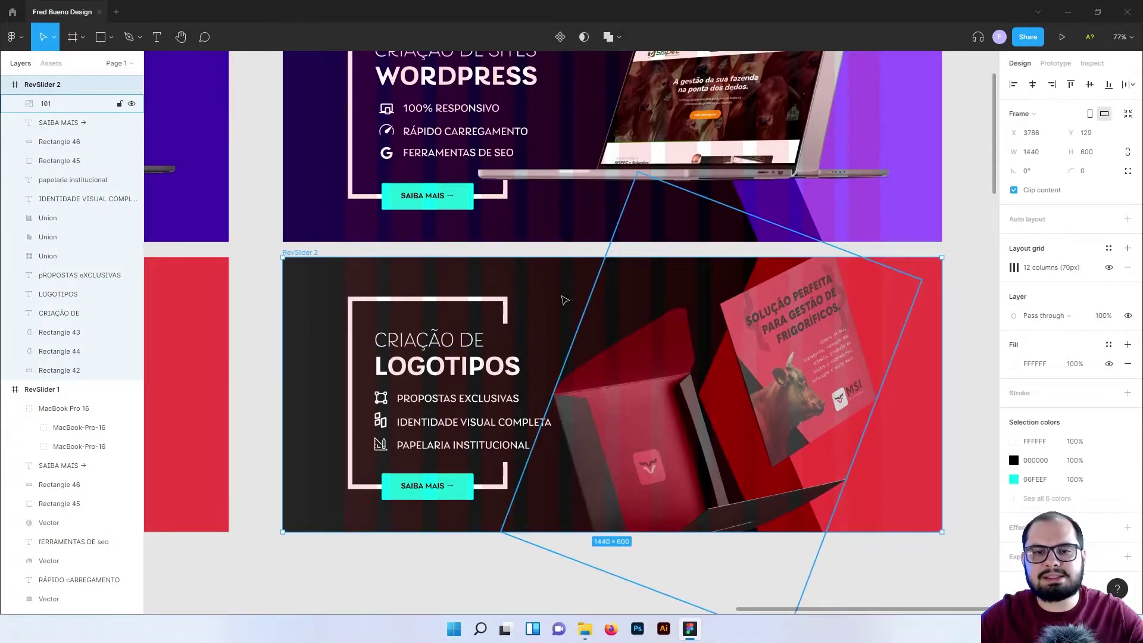
Hide the layout grids on RevSlider 2 and RevSlider 1, then review both banners.
left_click(1109, 269)
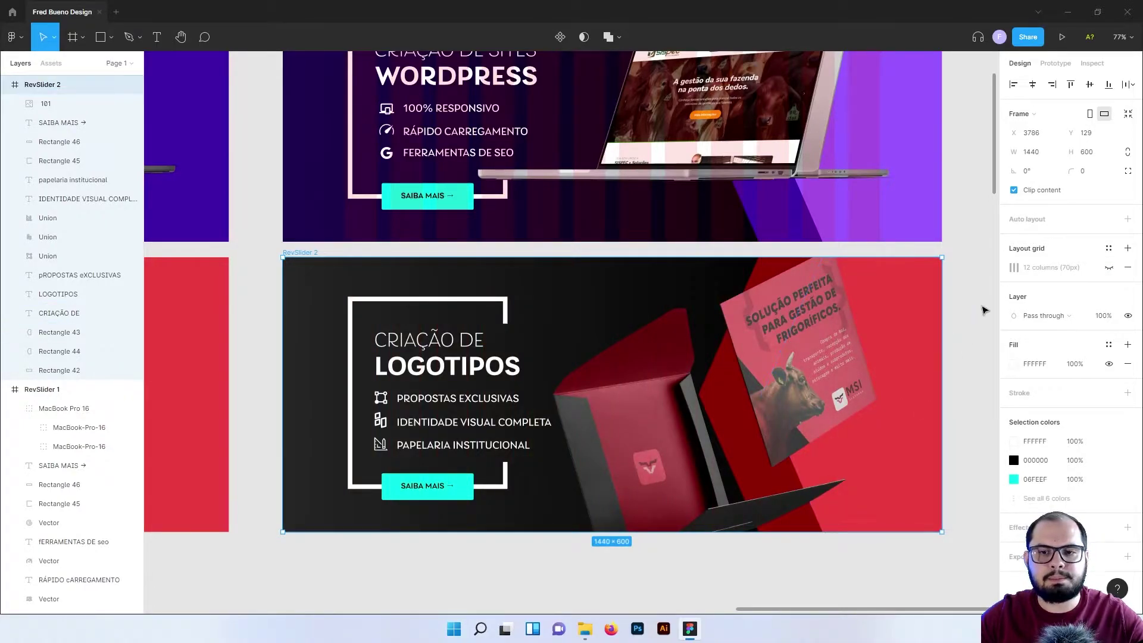
left_click(984, 310)
scroll(413, 252, "up", 3)
scroll(412, 252, "up", 1)
left_click(316, 225)
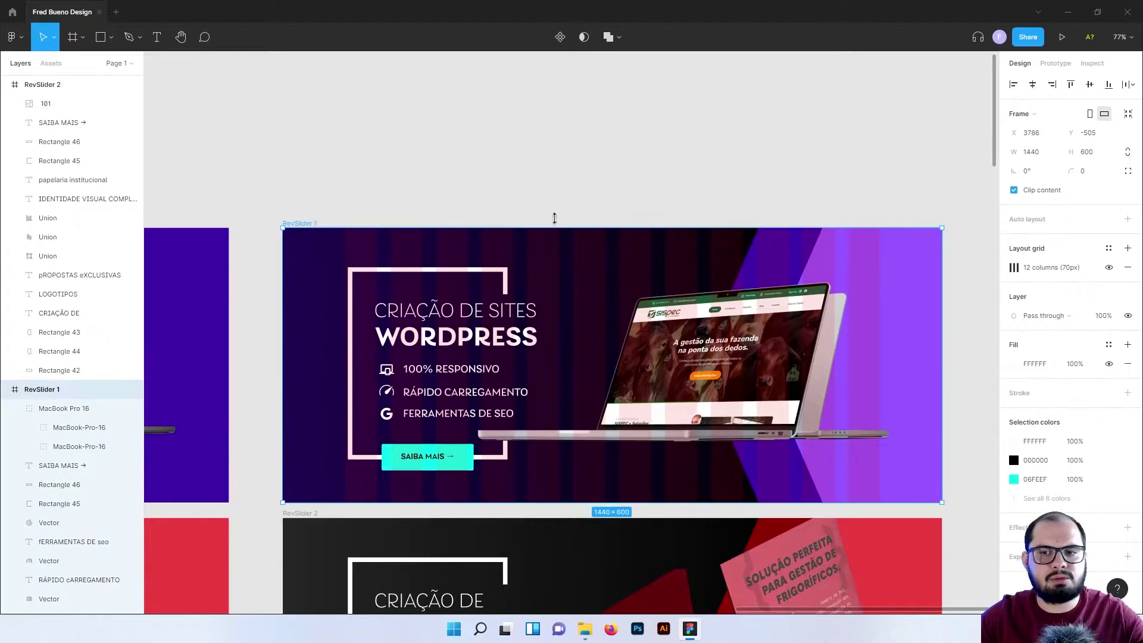
left_click(1109, 268)
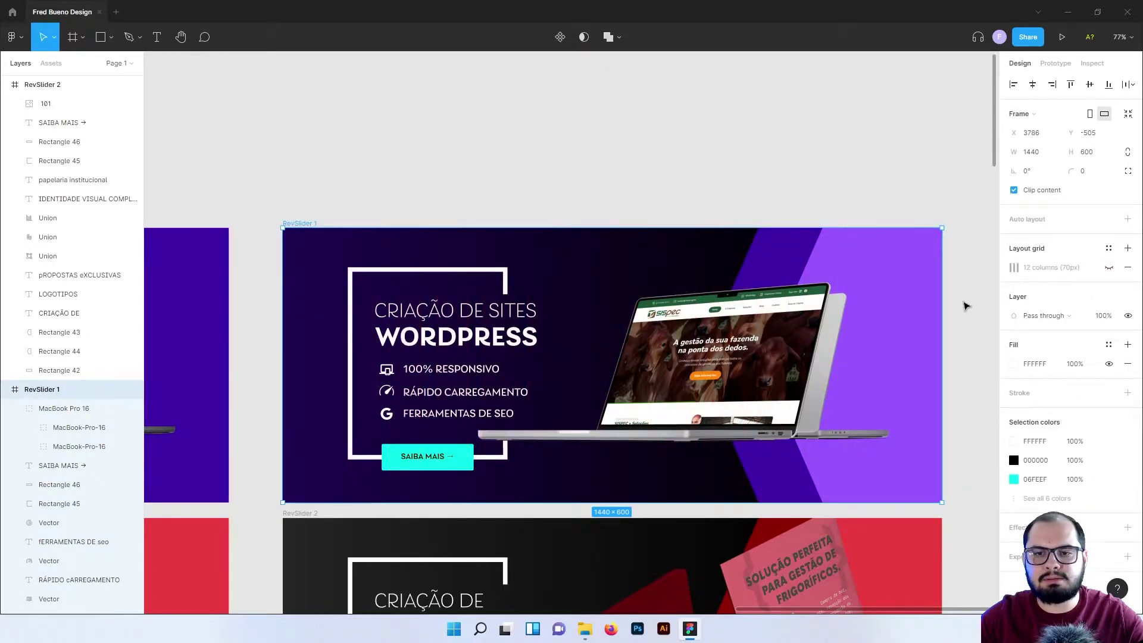
left_click(966, 306)
scroll(928, 324, "down", 2)
scroll(929, 325, "down", 2)
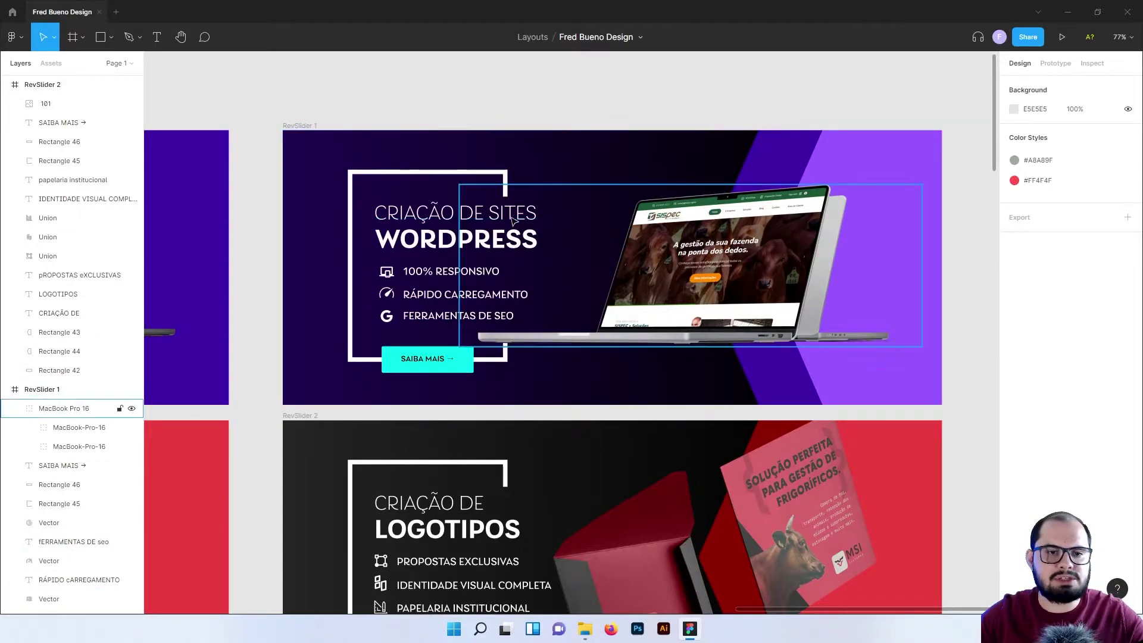
scroll(635, 244, "down", 5)
scroll(635, 245, "up", 1)
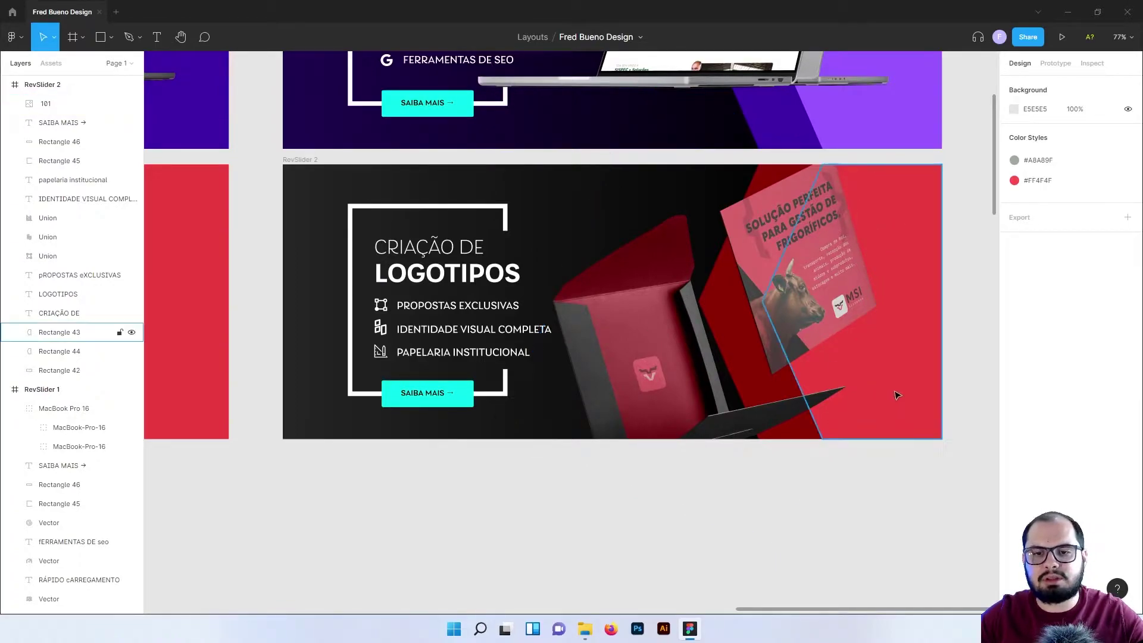
scroll(812, 332, "up", 5)
scroll(812, 332, "up", 2)
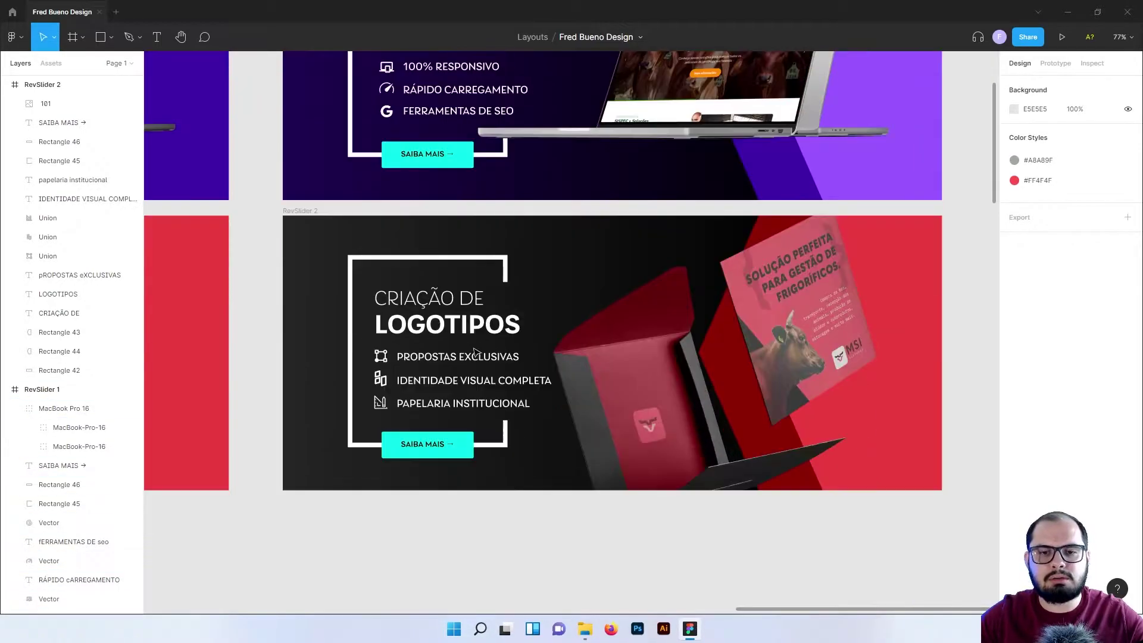
scroll(476, 351, "down", 3)
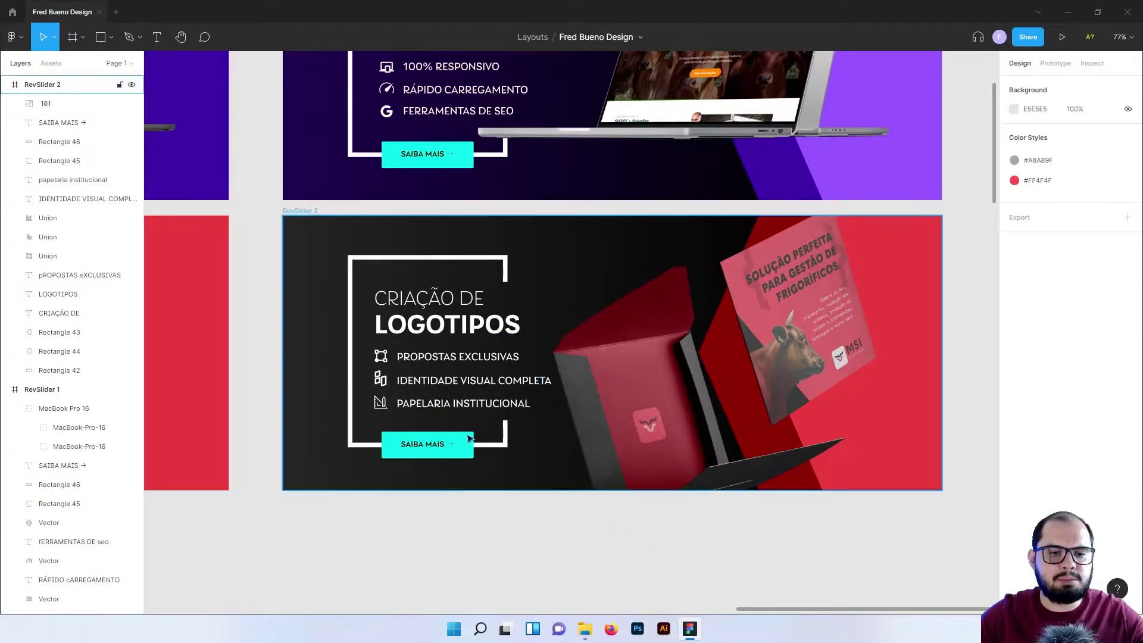
Fill the SAIBA MAIS button purple 9858FF and set its label to white FFFFFF.
left_click(450, 455)
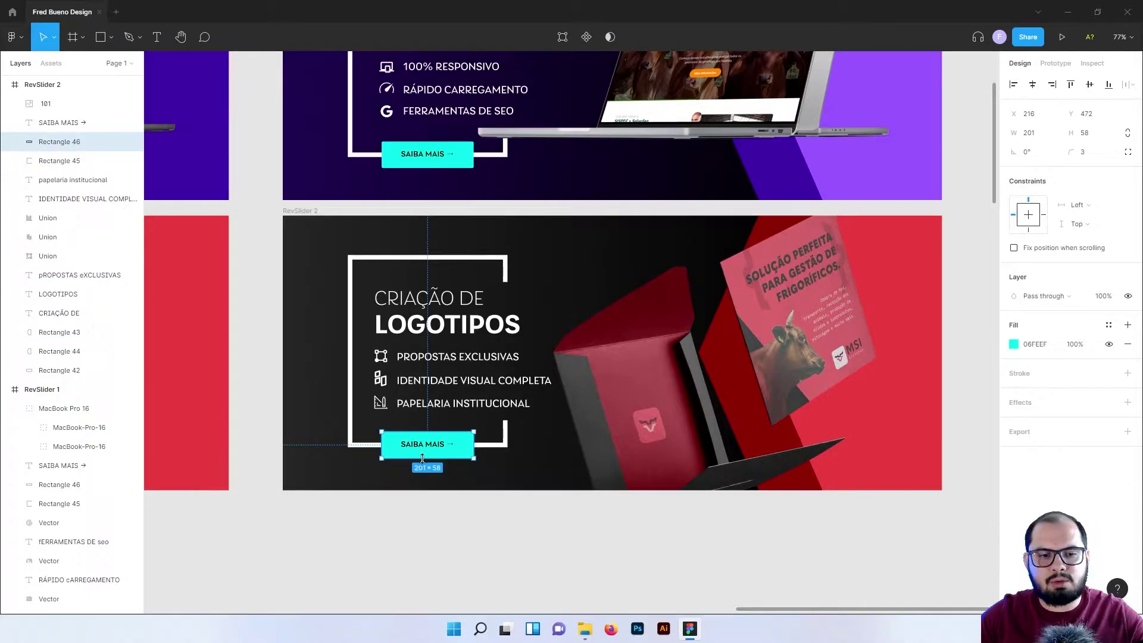
left_click(1013, 345)
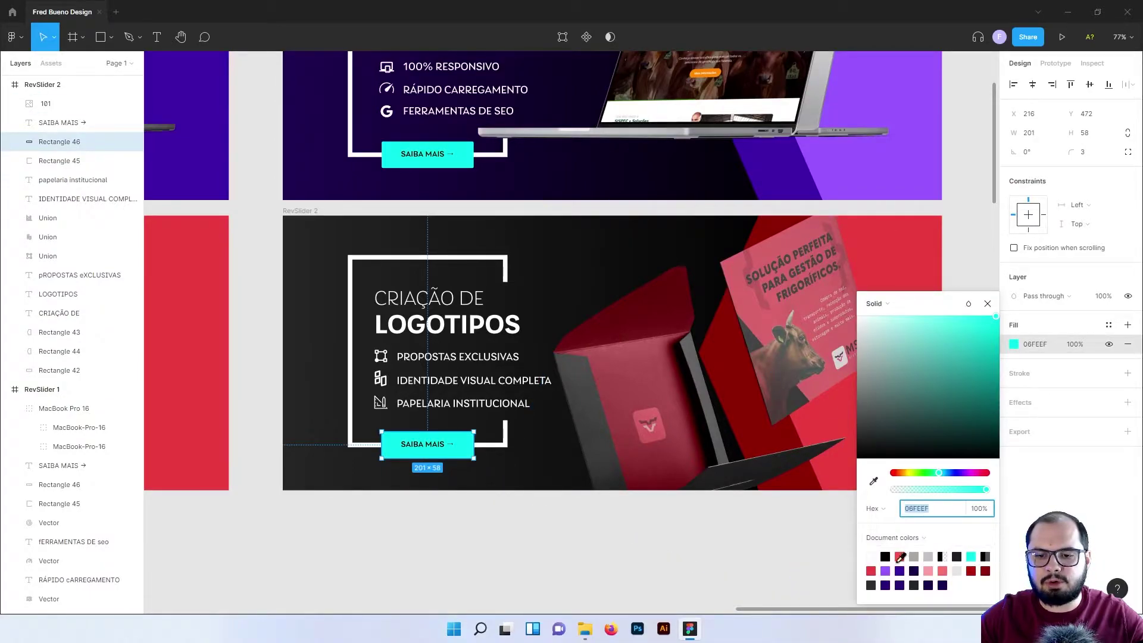
left_click(886, 571)
left_click(452, 447)
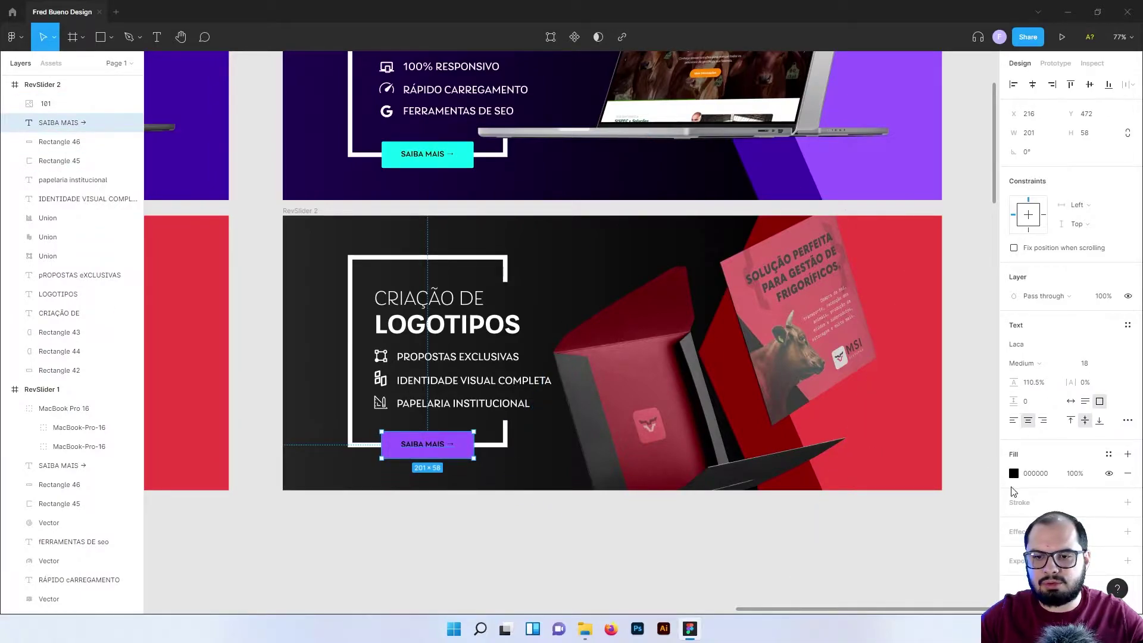
left_click(1014, 473)
type("ffffff")
key("Return")
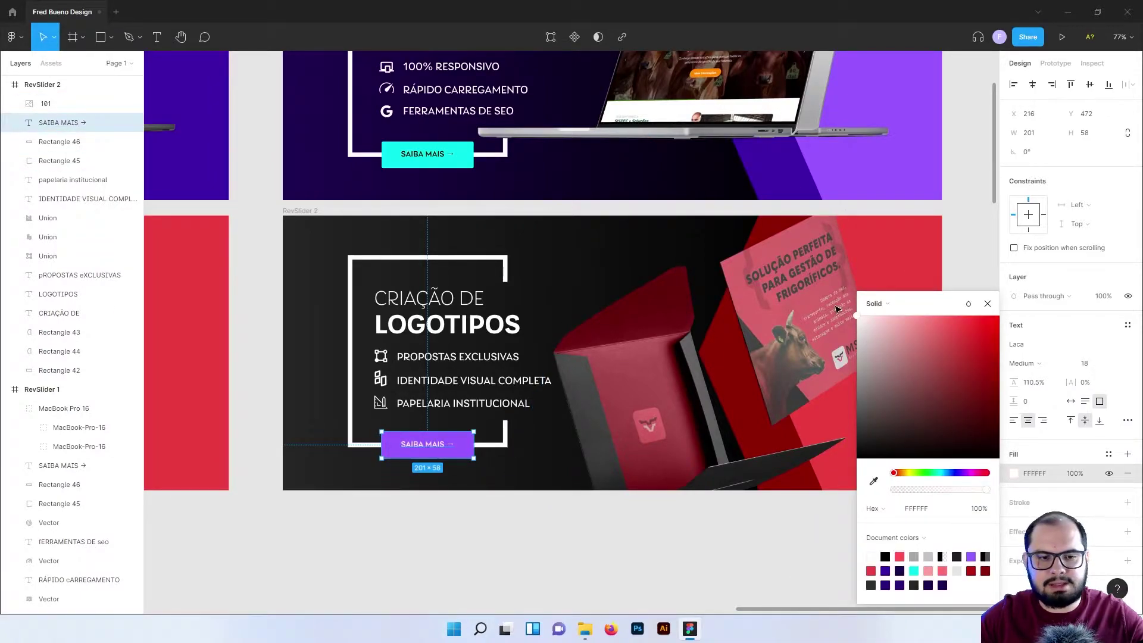
left_click(991, 310)
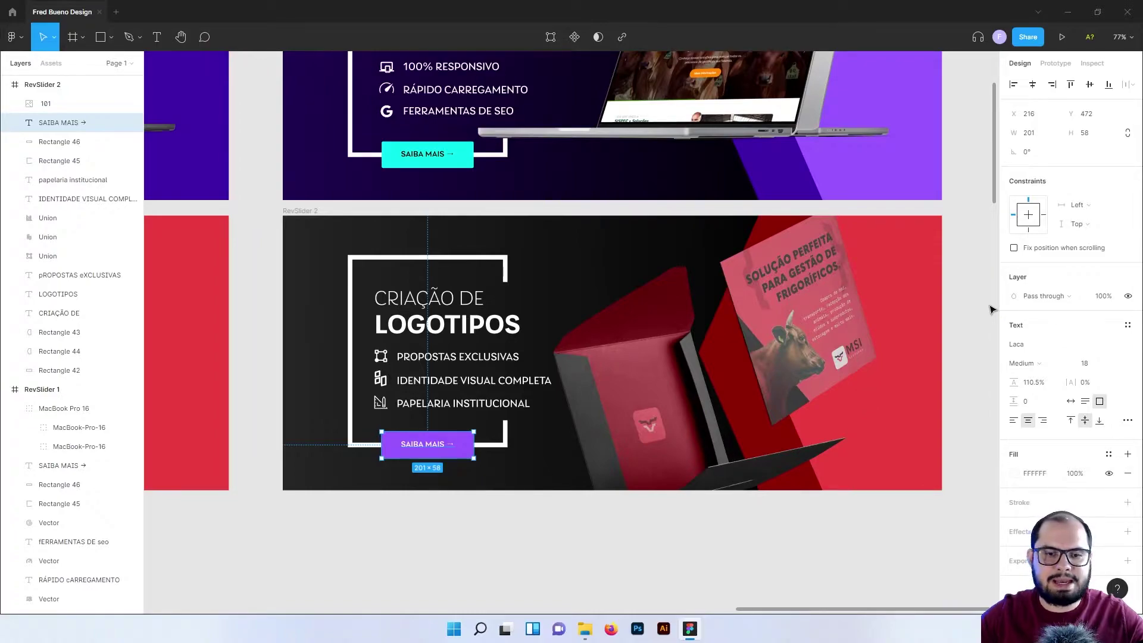
left_click(991, 310)
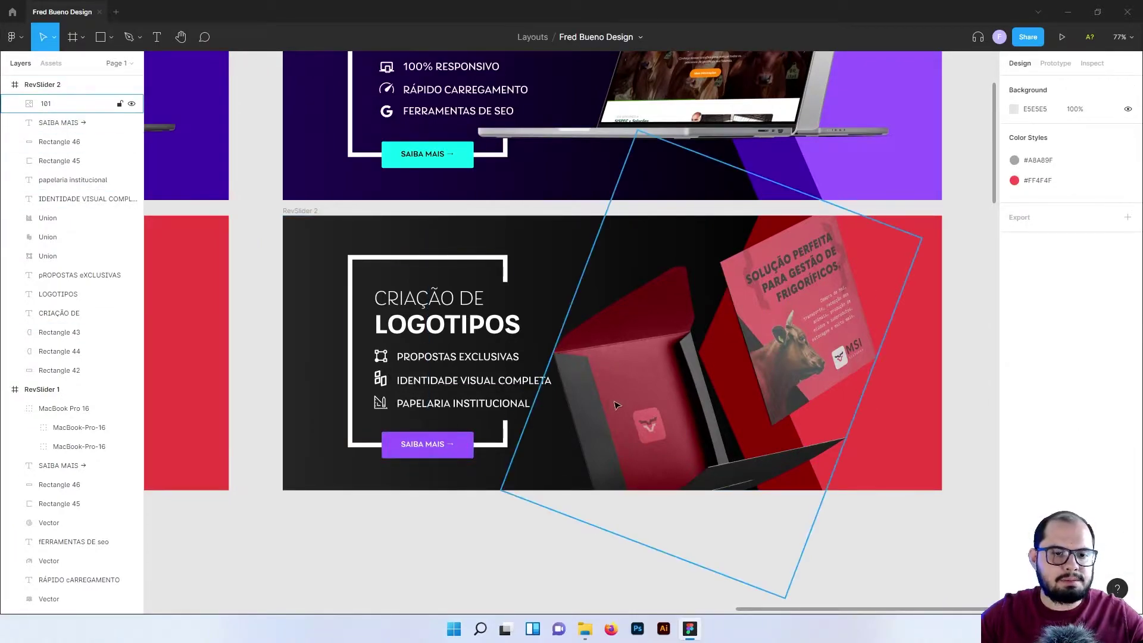
Select the MacBook Pro 16 laptop group in the RevSlider 1 banner.
scroll(685, 417, "up", 5)
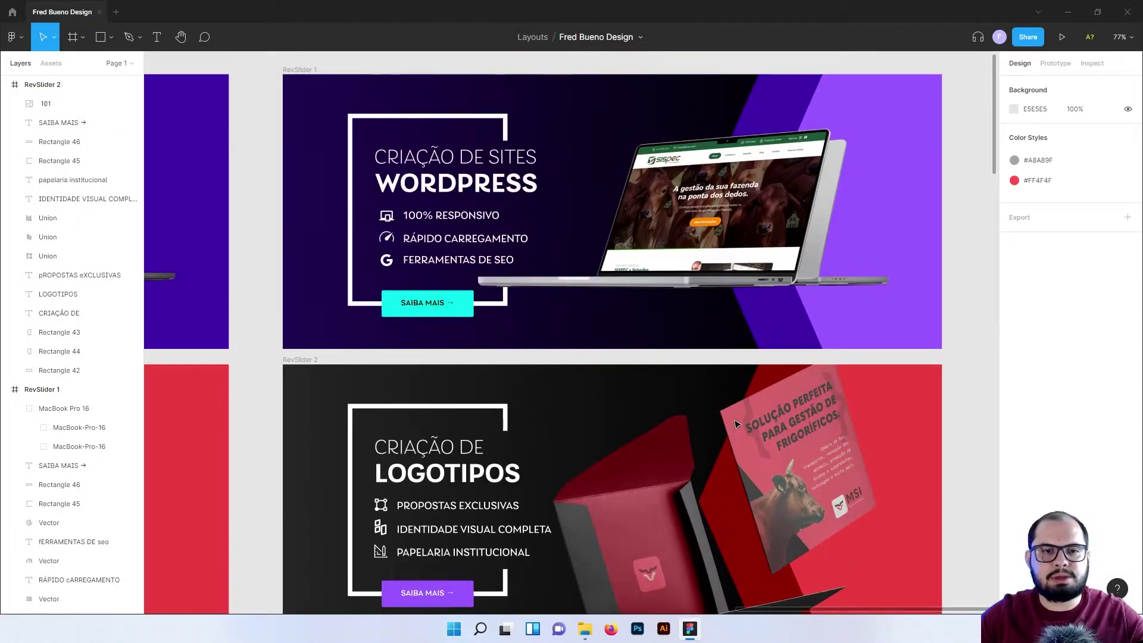
scroll(736, 424, "down", 1)
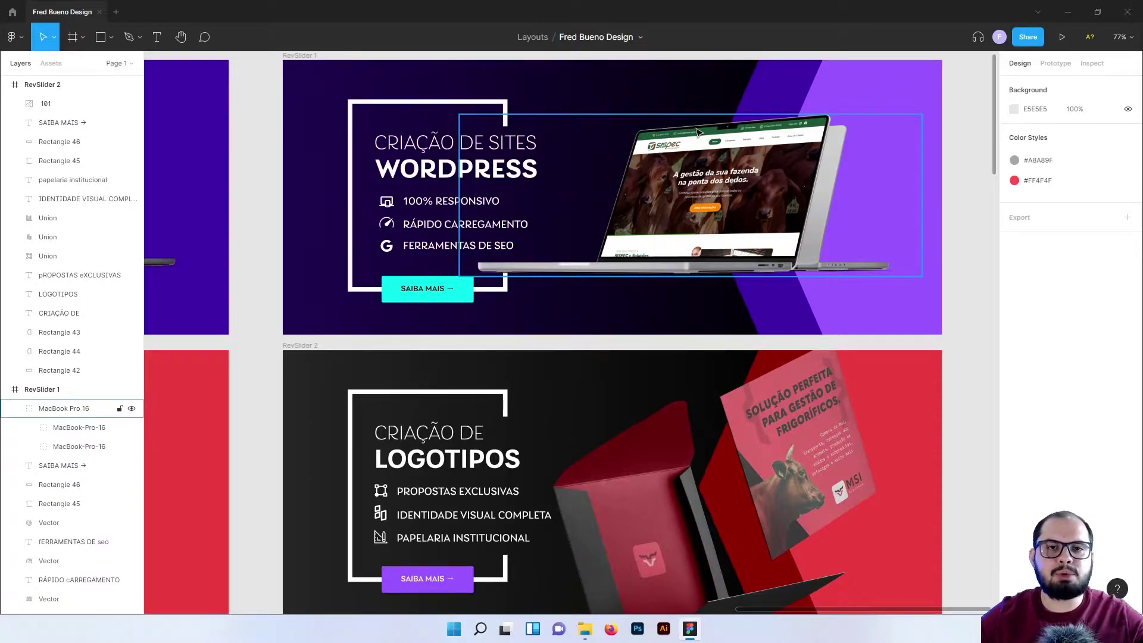
left_click(729, 173)
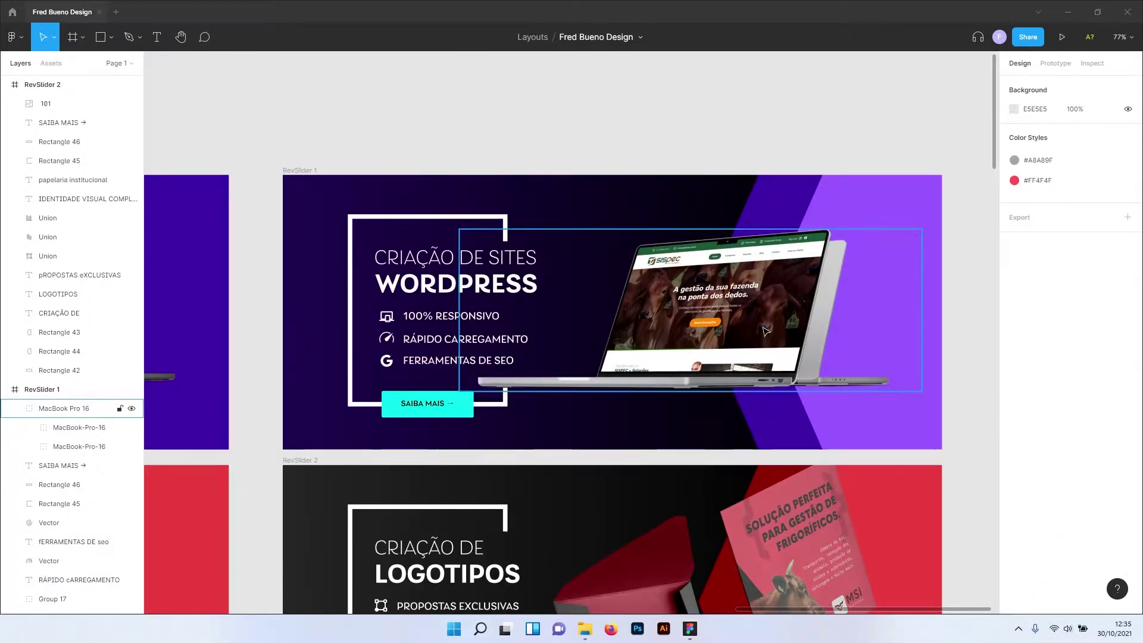
Export the MacBook Pro 16 mockup, deleting the old Slide 1 folder in Banner - Site.
left_click(760, 309)
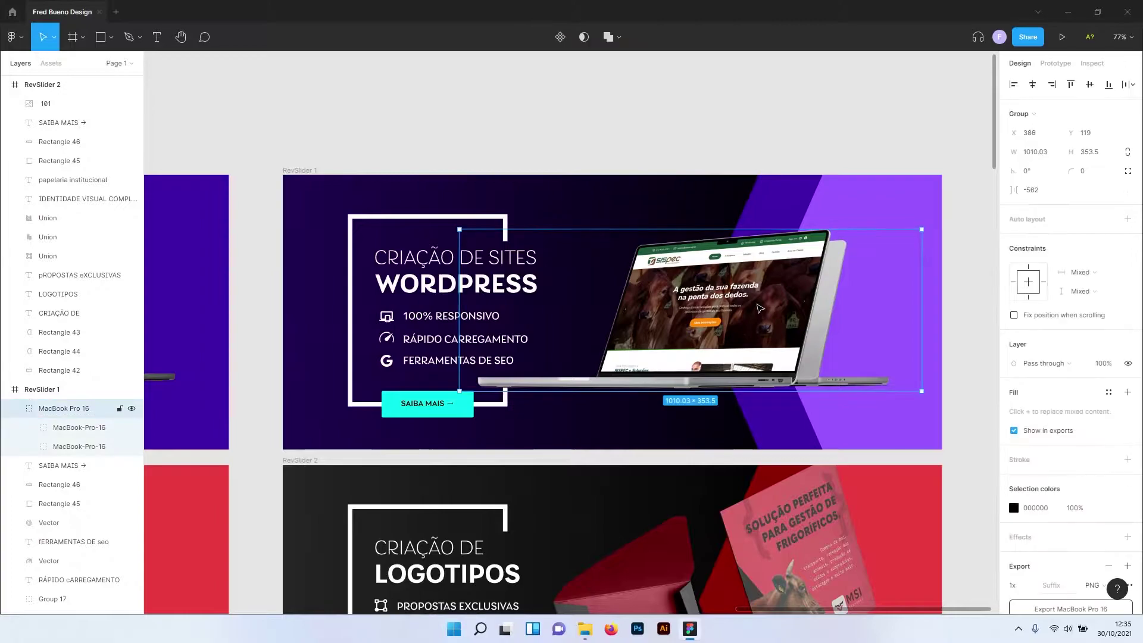
scroll(1009, 312, "down", 3)
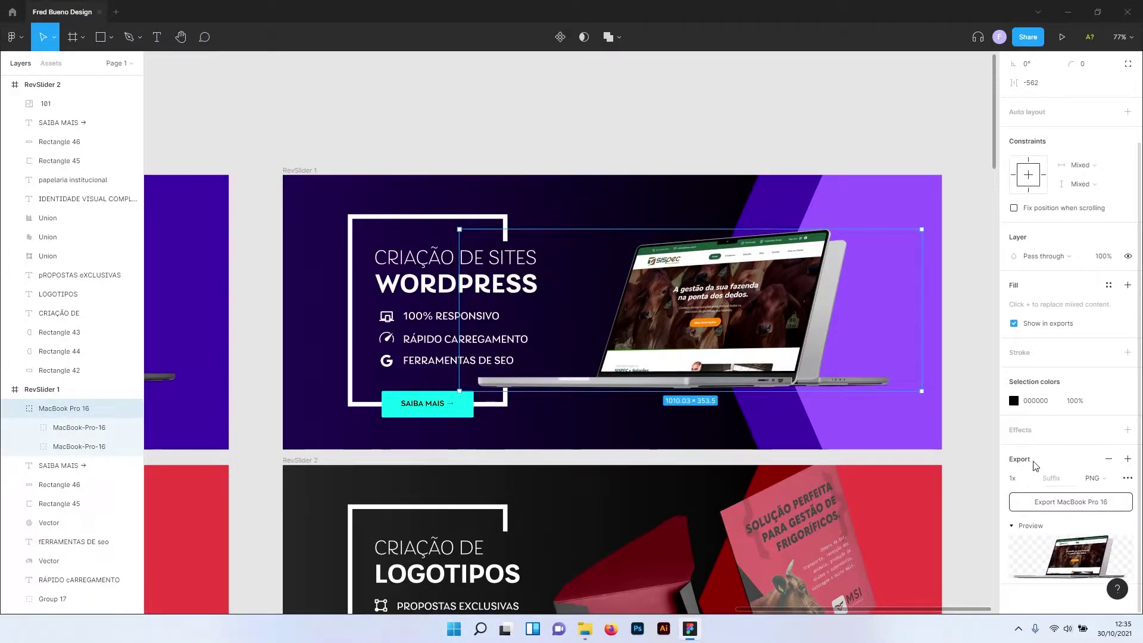
left_click(1060, 503)
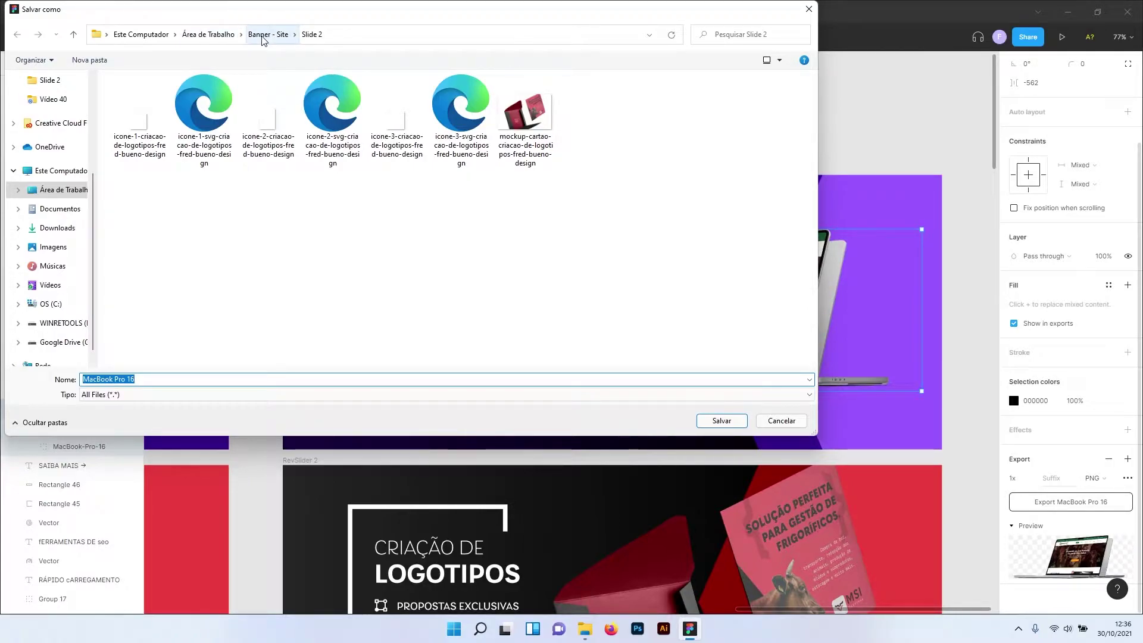
left_click(263, 35)
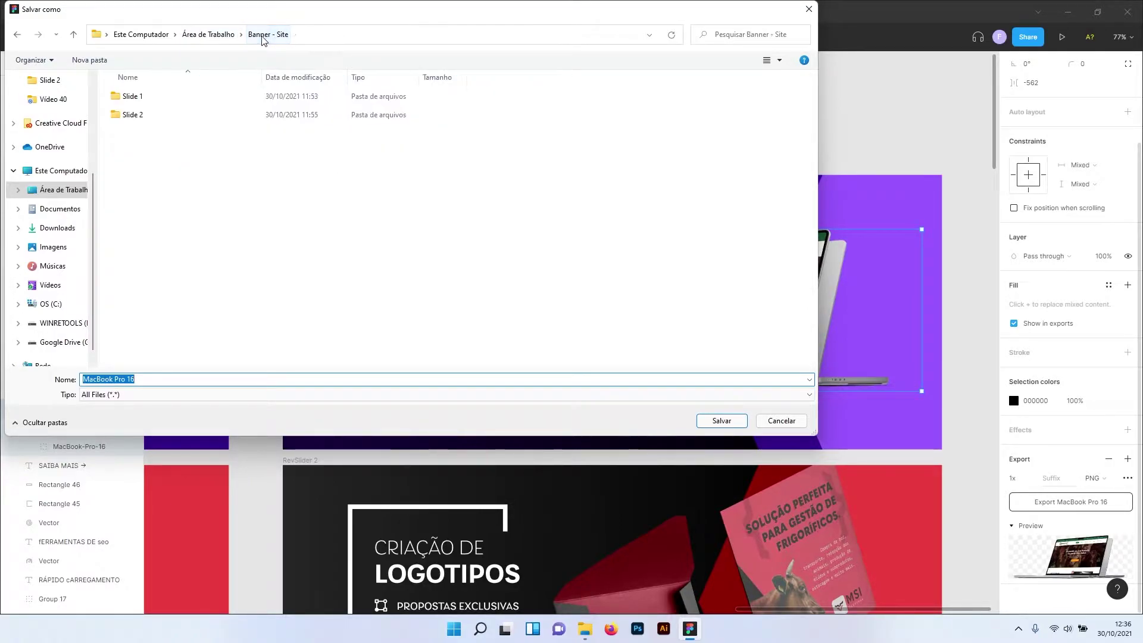
left_click(137, 96)
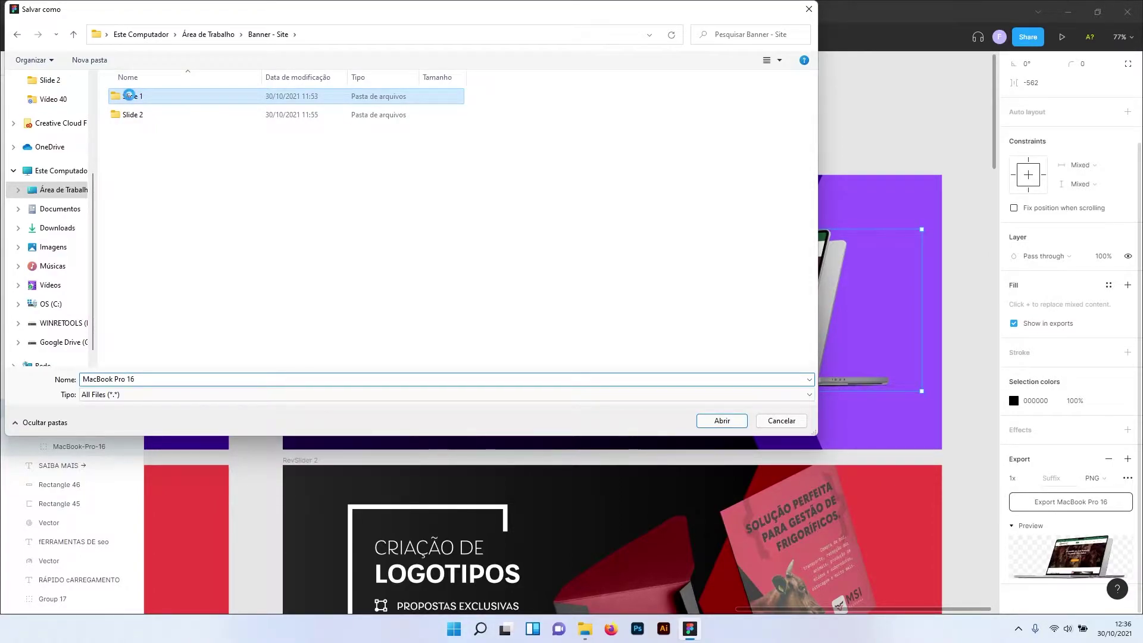
right_click(139, 97)
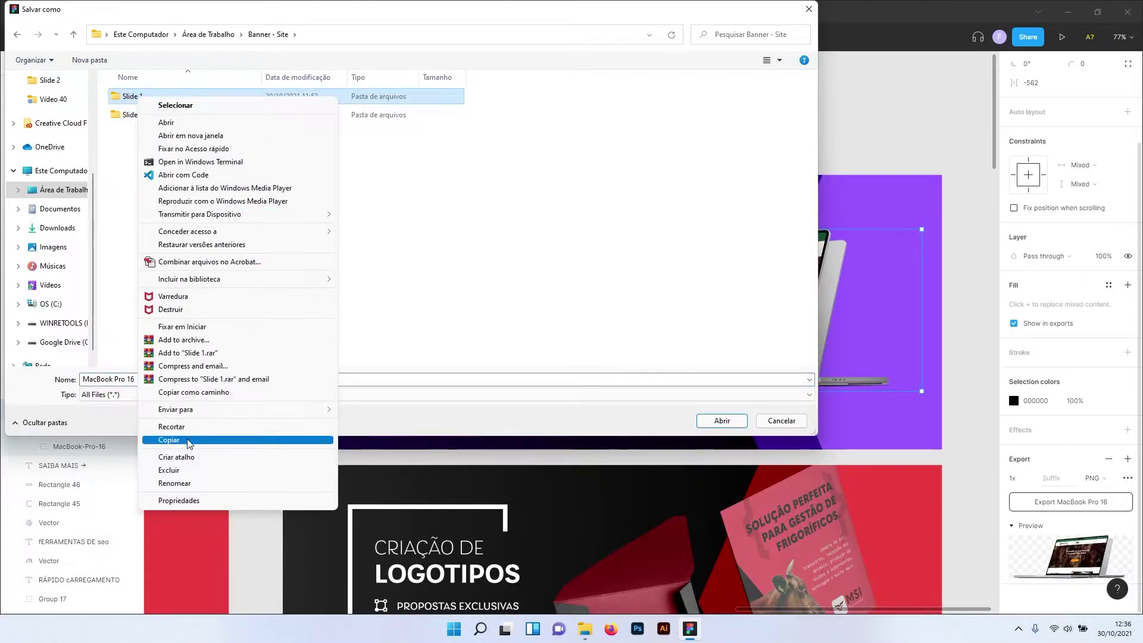
left_click(169, 470)
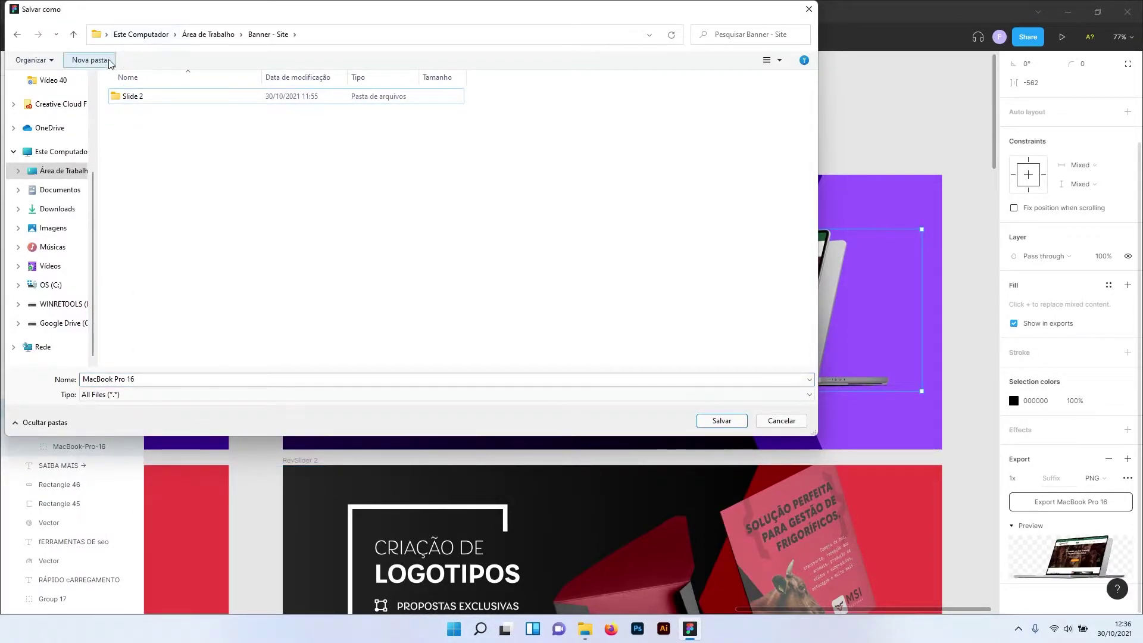
Save the PNG in a new Slide 1 folder as mockup-macbook-criacao-de-sites-wordpress.
left_click(90, 60)
type("Slide ")
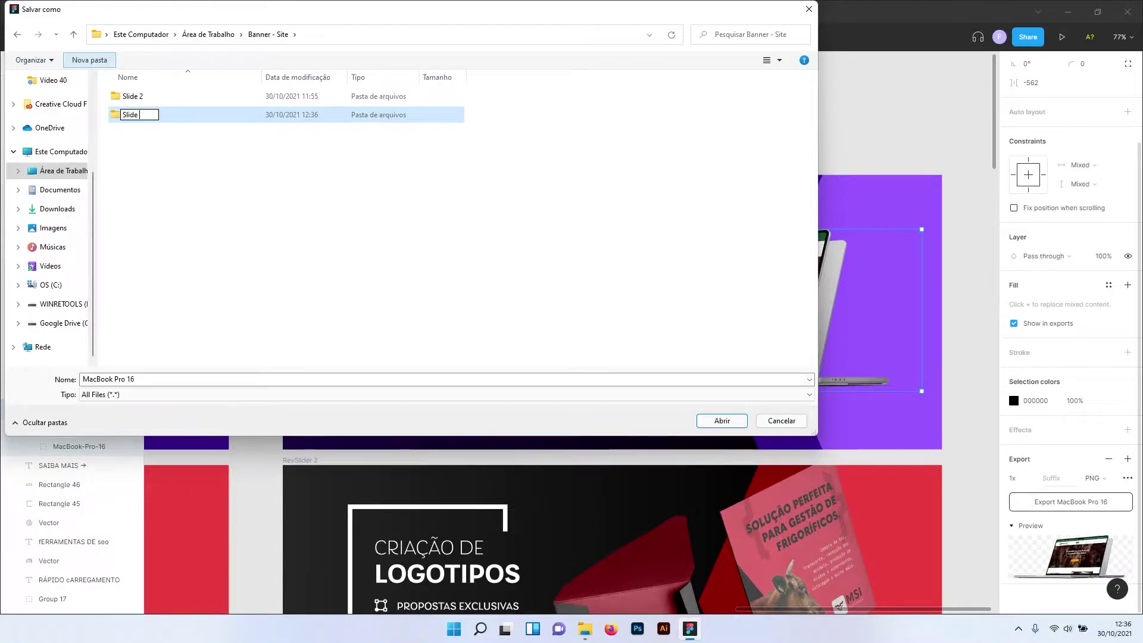
type("1")
key("Return")
double_click(122, 98)
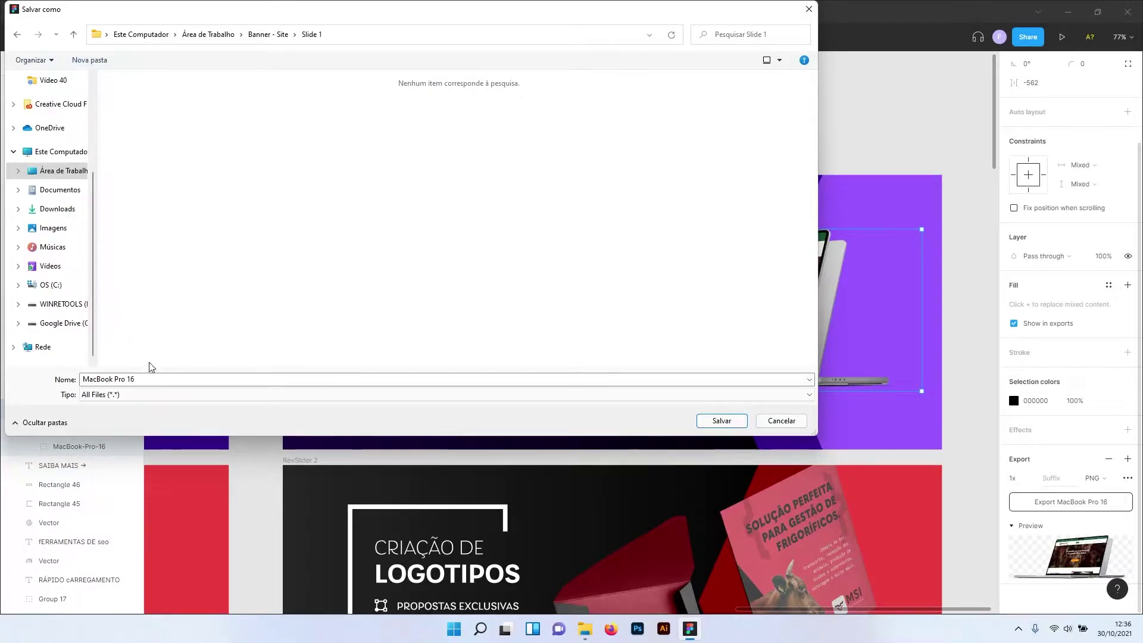
left_click(147, 378)
type("mockup-")
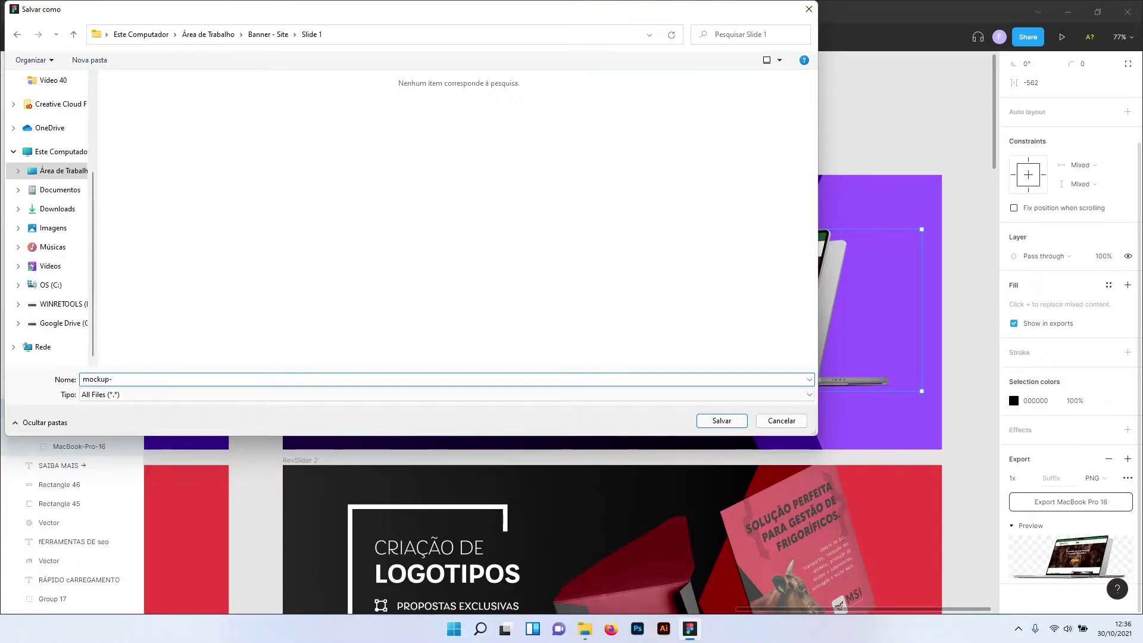
type("macbook-cr")
type("iacao-de-s")
type("ites-wordpress")
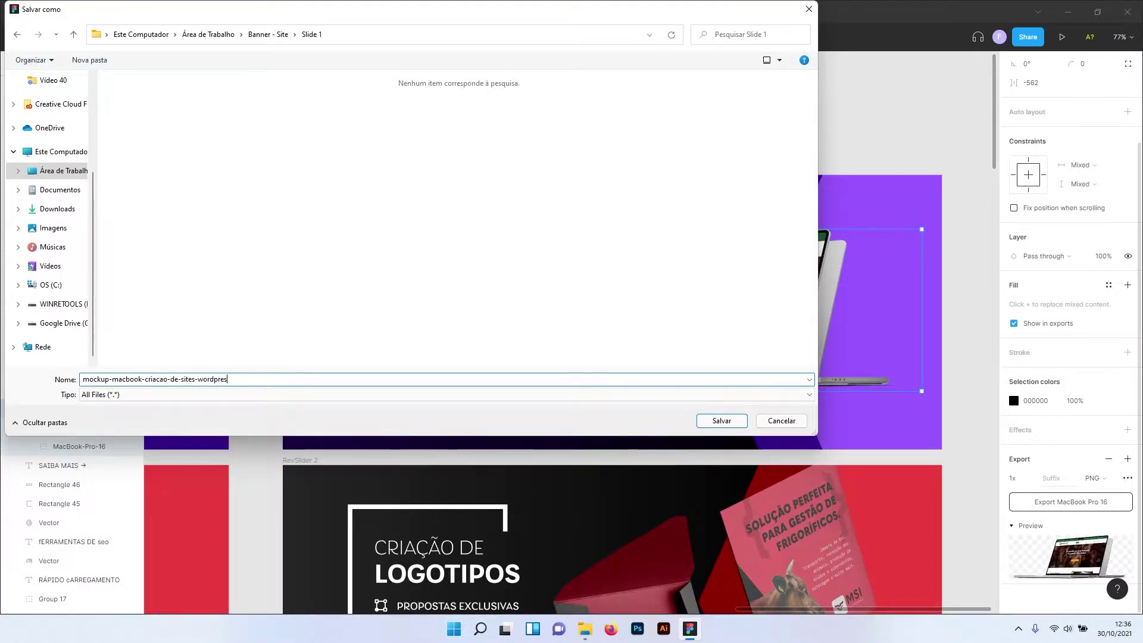
type("-fred-bueno-de")
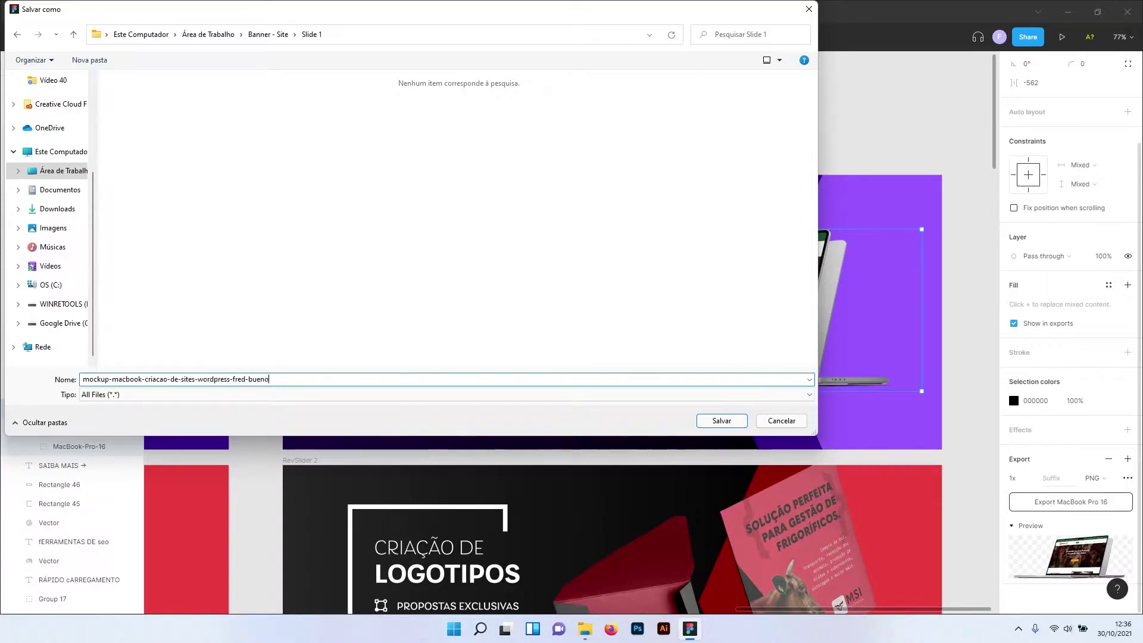
type("sign")
left_click_drag(144, 381, 322, 384)
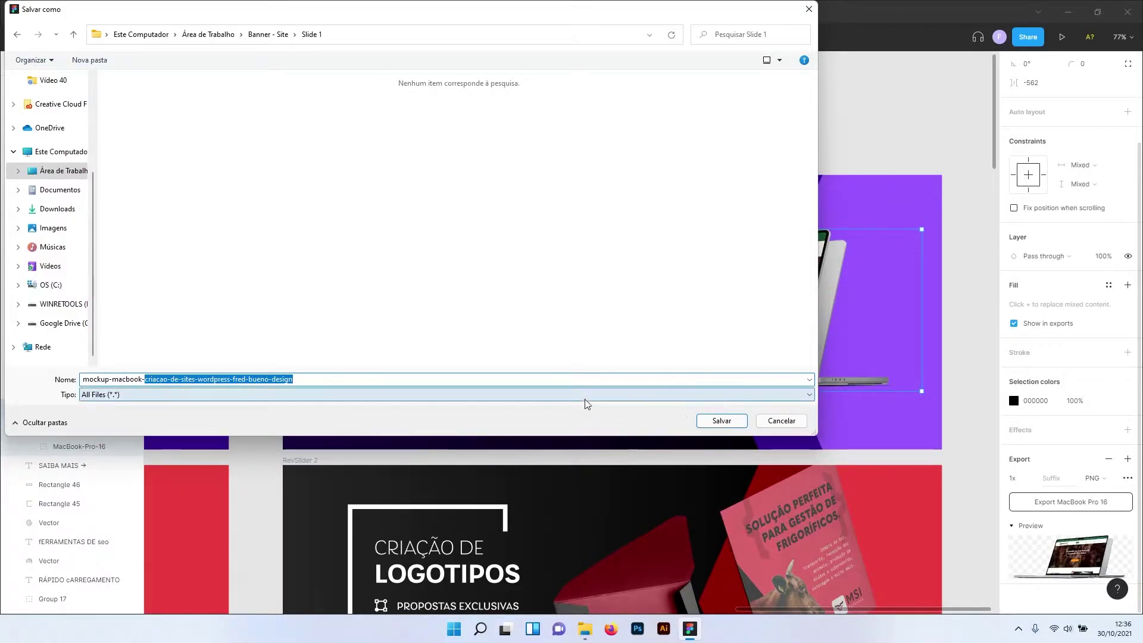
left_click(718, 422)
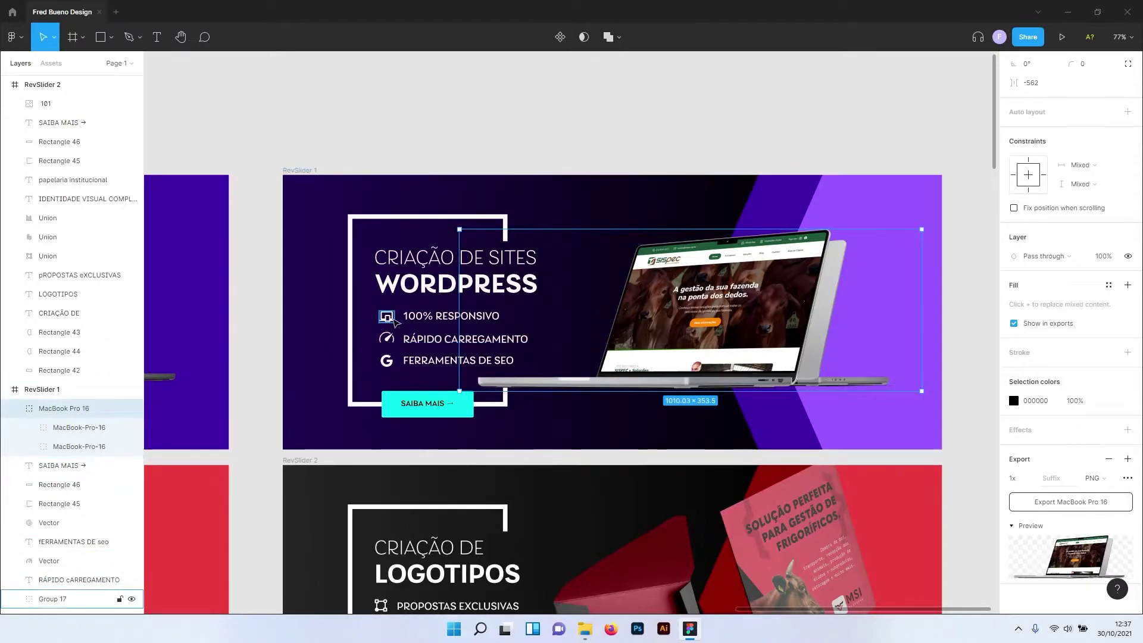
Export the 100% RESPONSIVO icon as a PNG named icone-1 into the Slide 1 folder.
left_click(392, 320)
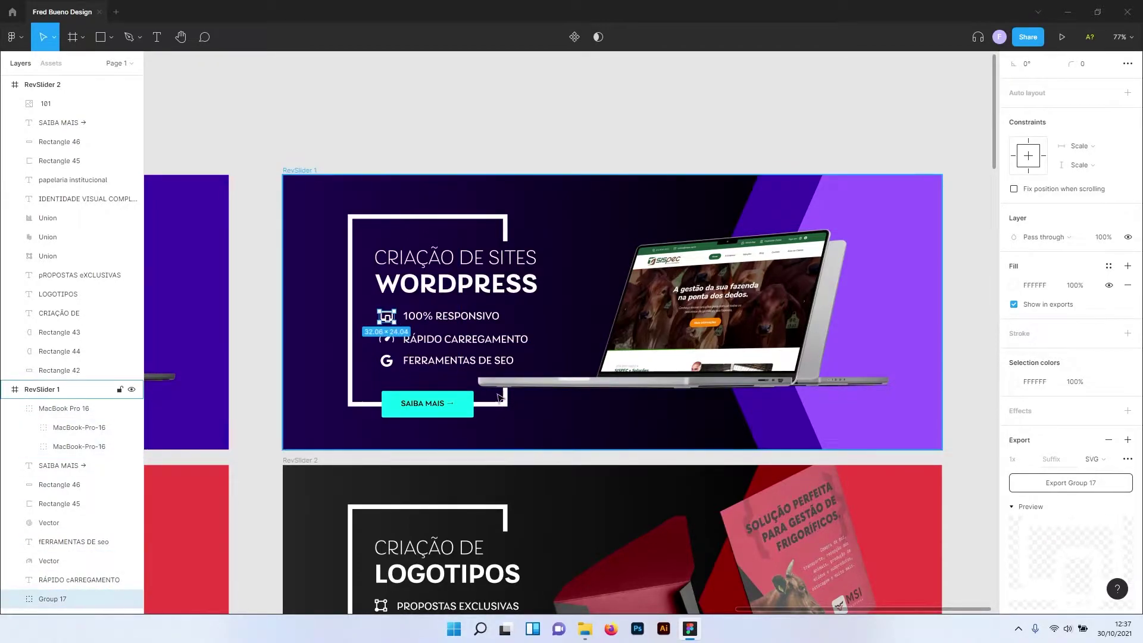
left_click(1093, 459)
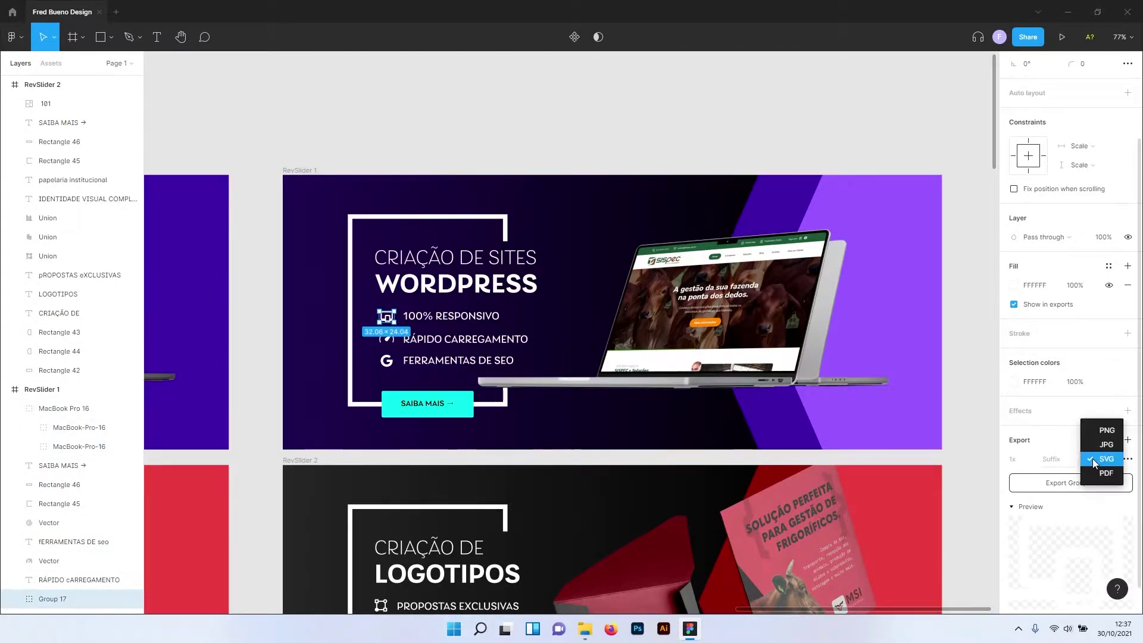
left_click(1110, 430)
left_click(1067, 483)
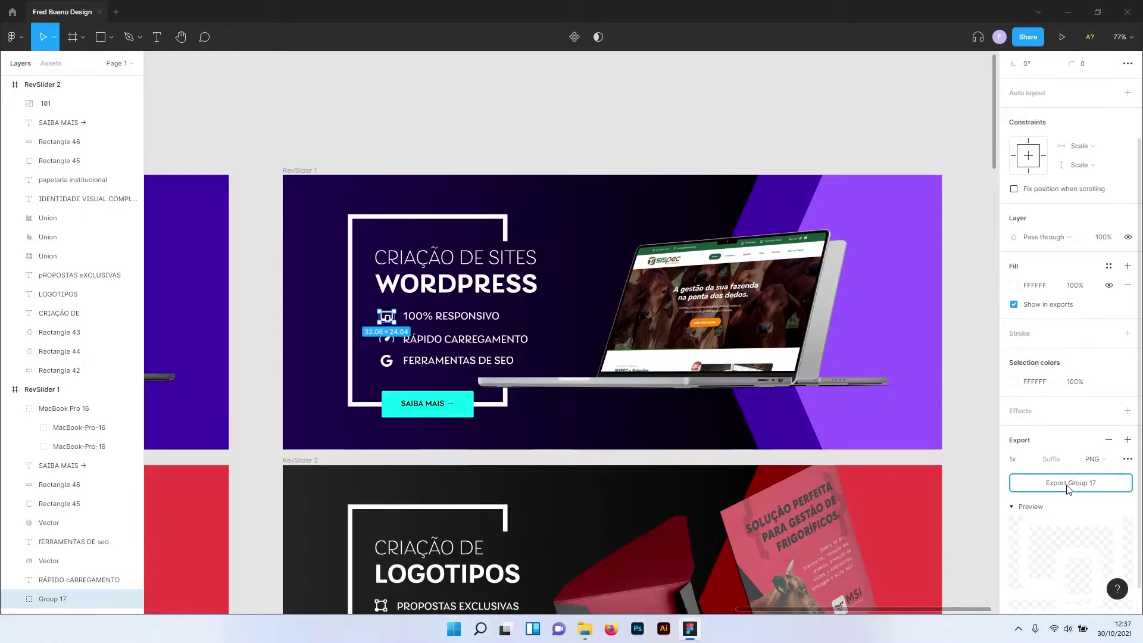
left_click(152, 146)
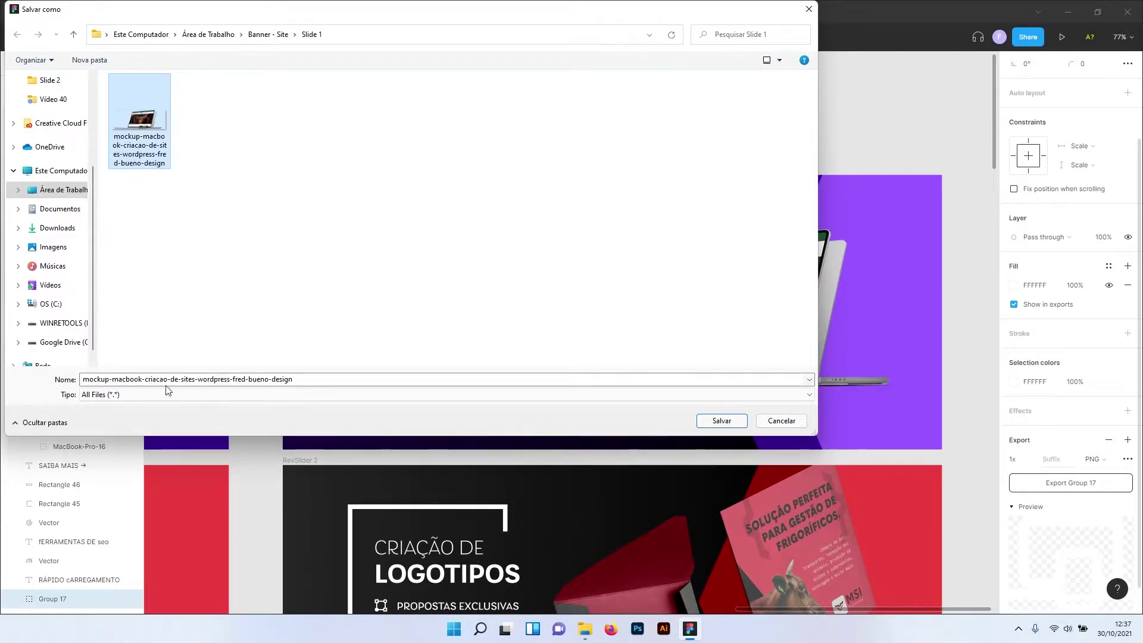
left_click(144, 380)
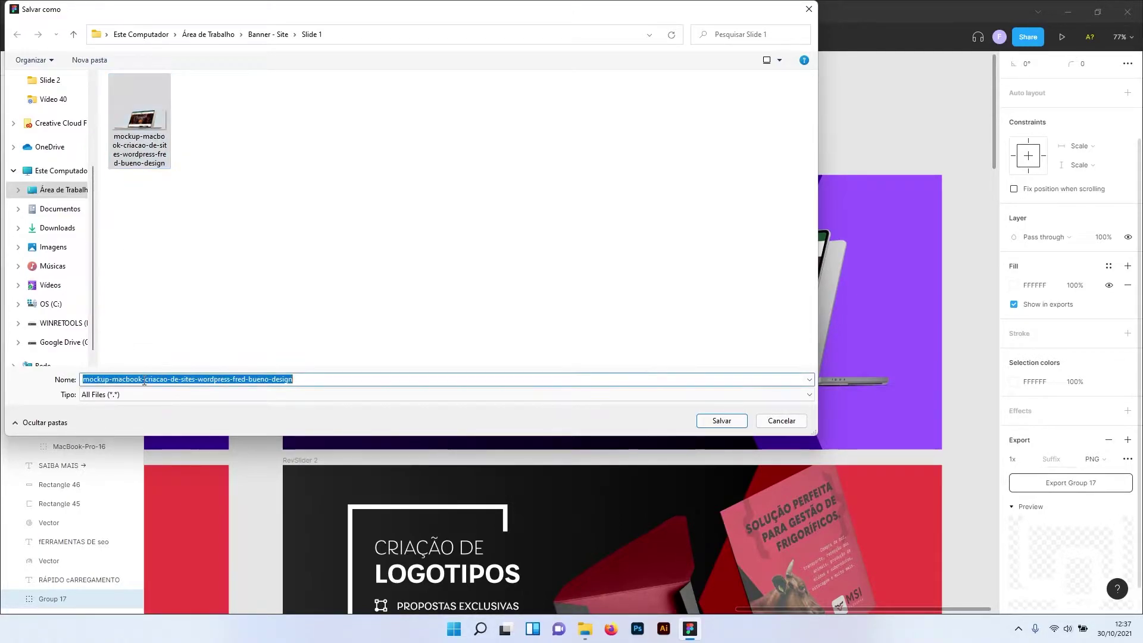
left_click_drag(144, 379, 65, 378)
type("icone")
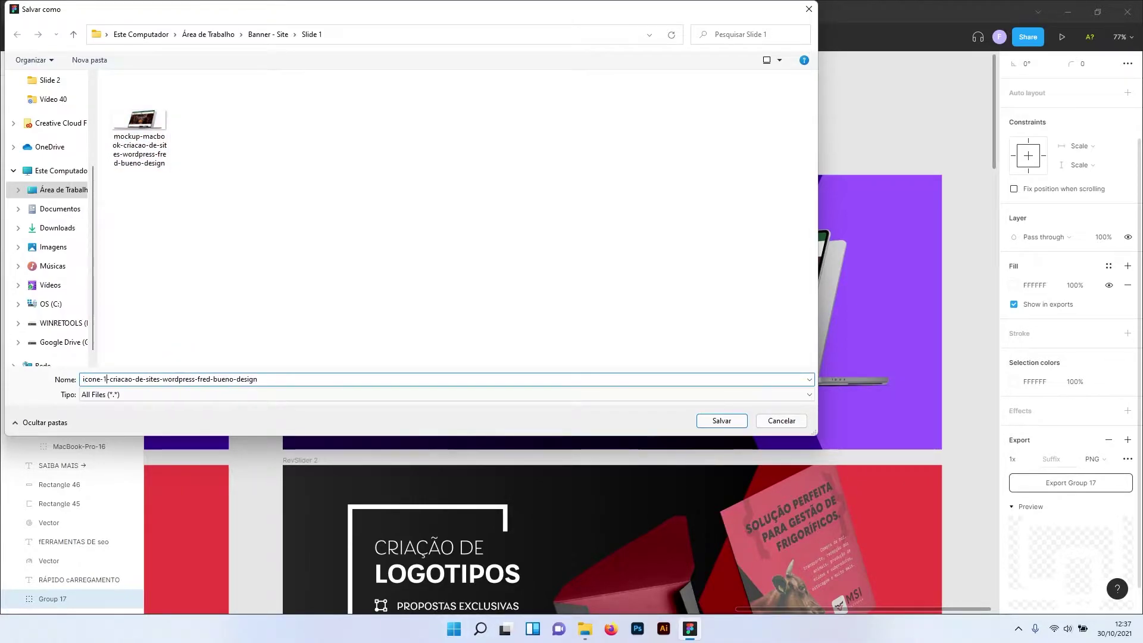
key("Return")
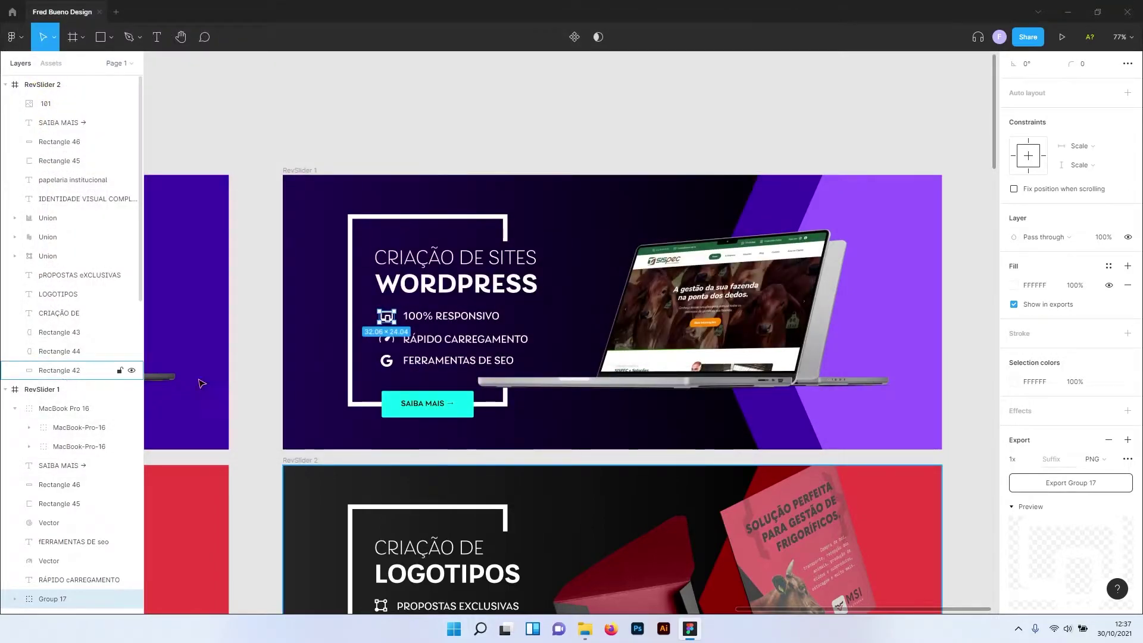
Export the RÁPIDO CARREGAMENTO speedometer icon as a PNG named icone-2.
left_click(386, 341)
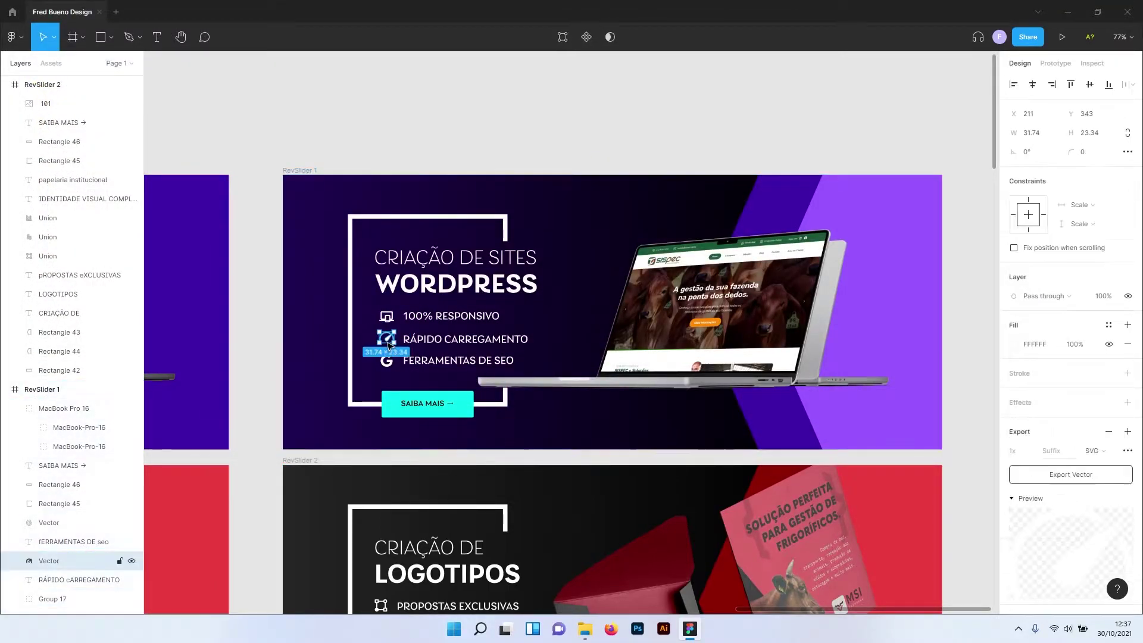
left_click(1103, 451)
left_click(1096, 435)
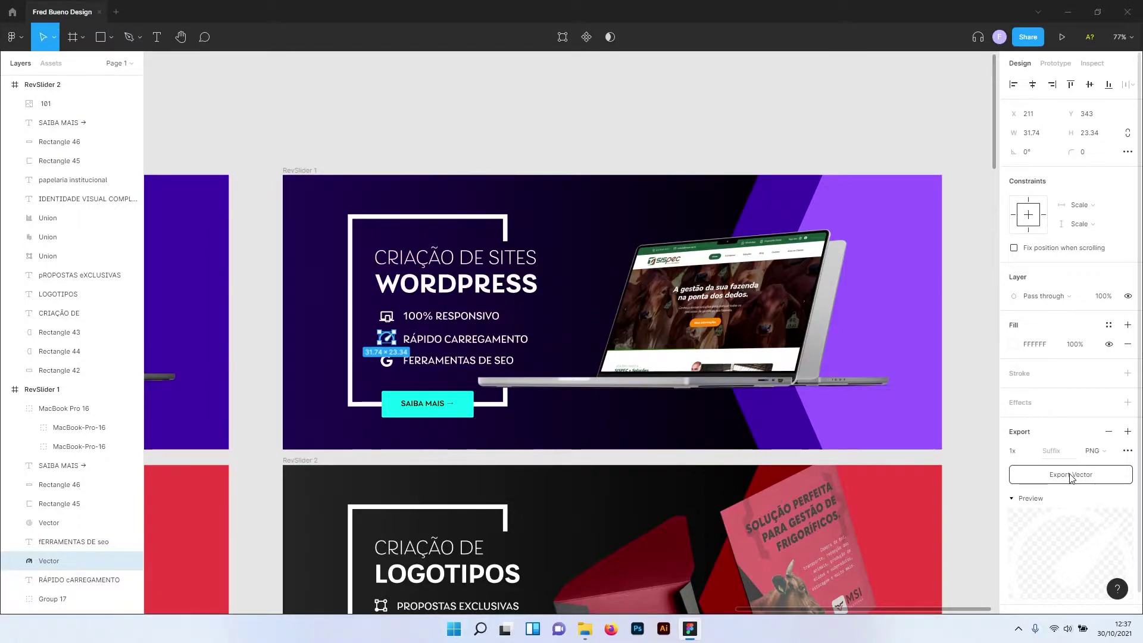
left_click(1070, 476)
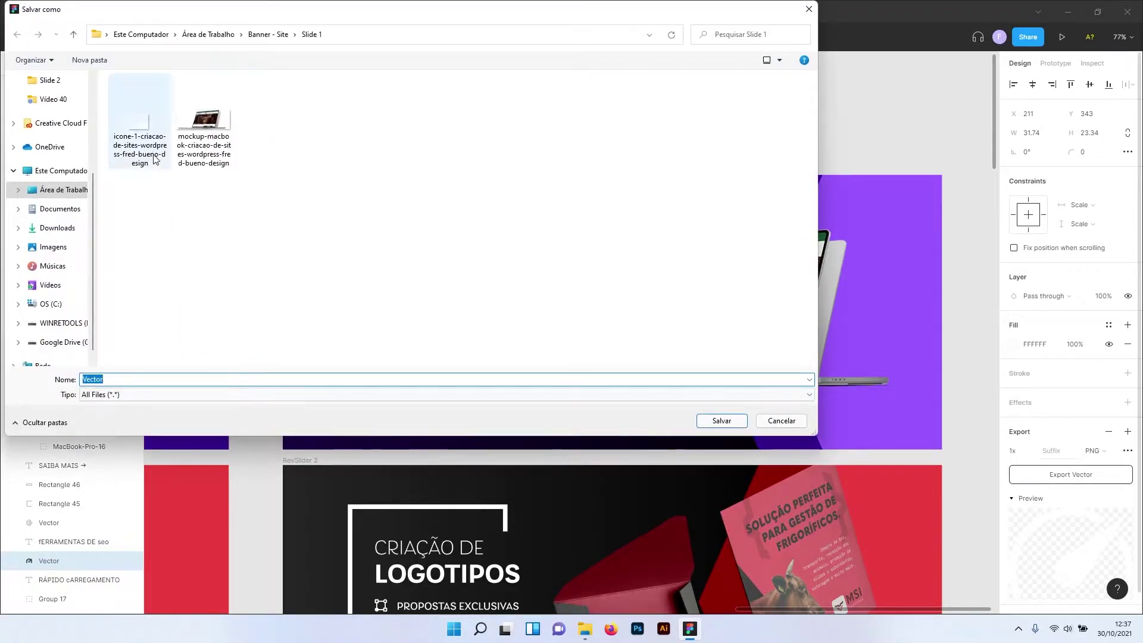
left_click(154, 159)
left_click(106, 379)
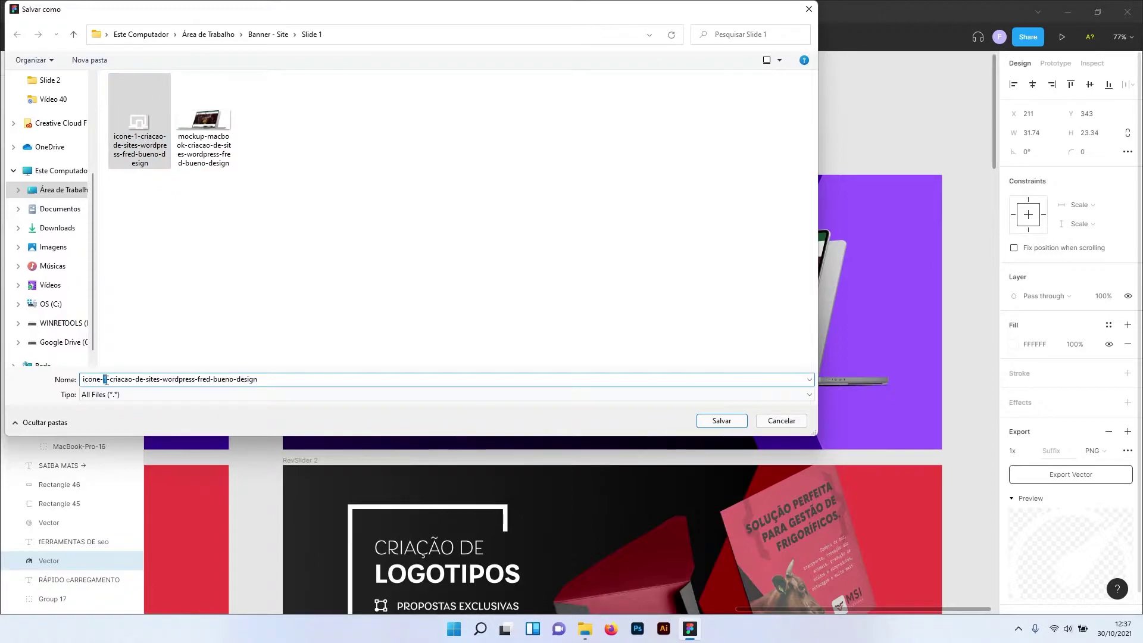
type("2")
left_click(721, 421)
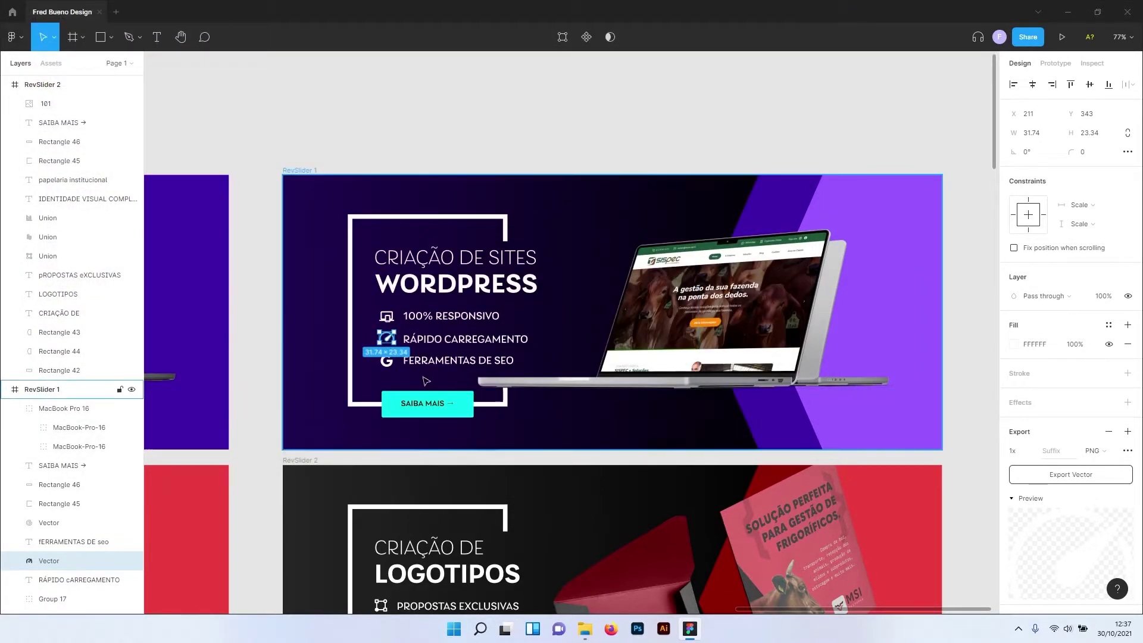
Export the FERRAMENTAS DE SEO G icon as a PNG named icone-3.
left_click(387, 360)
left_click(1097, 451)
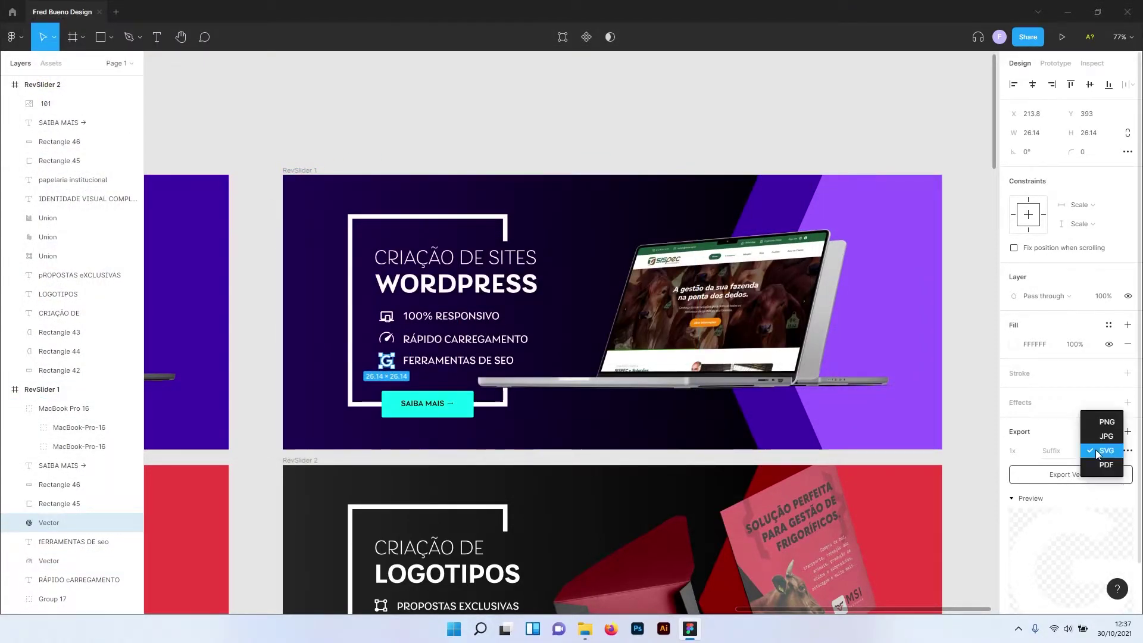
left_click(1106, 422)
left_click(1080, 475)
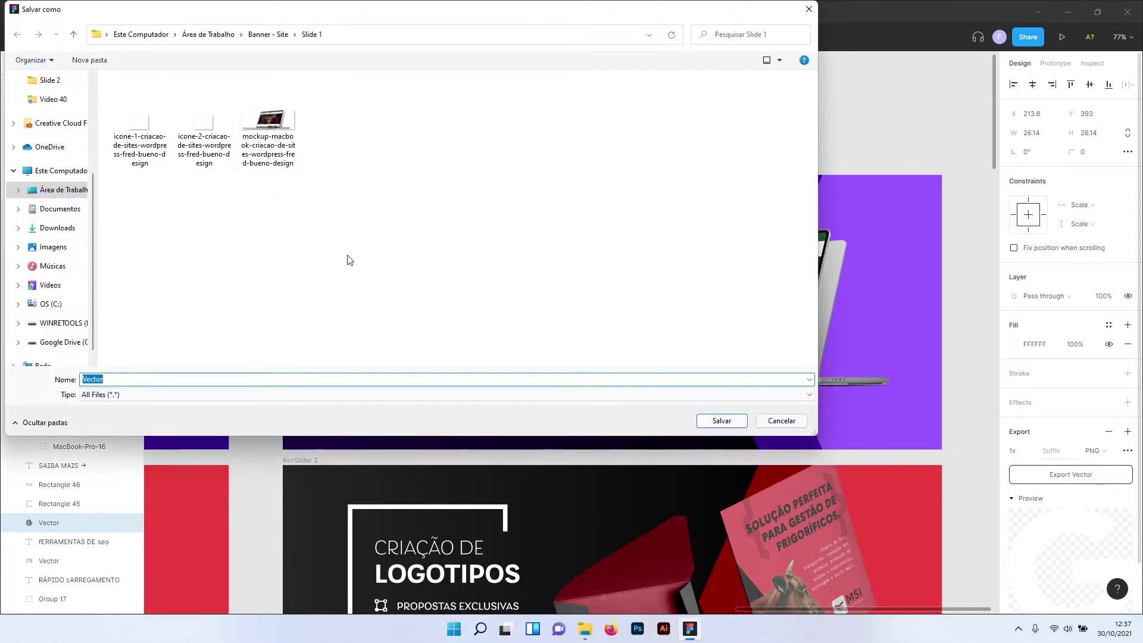
left_click(204, 131)
left_click(106, 378)
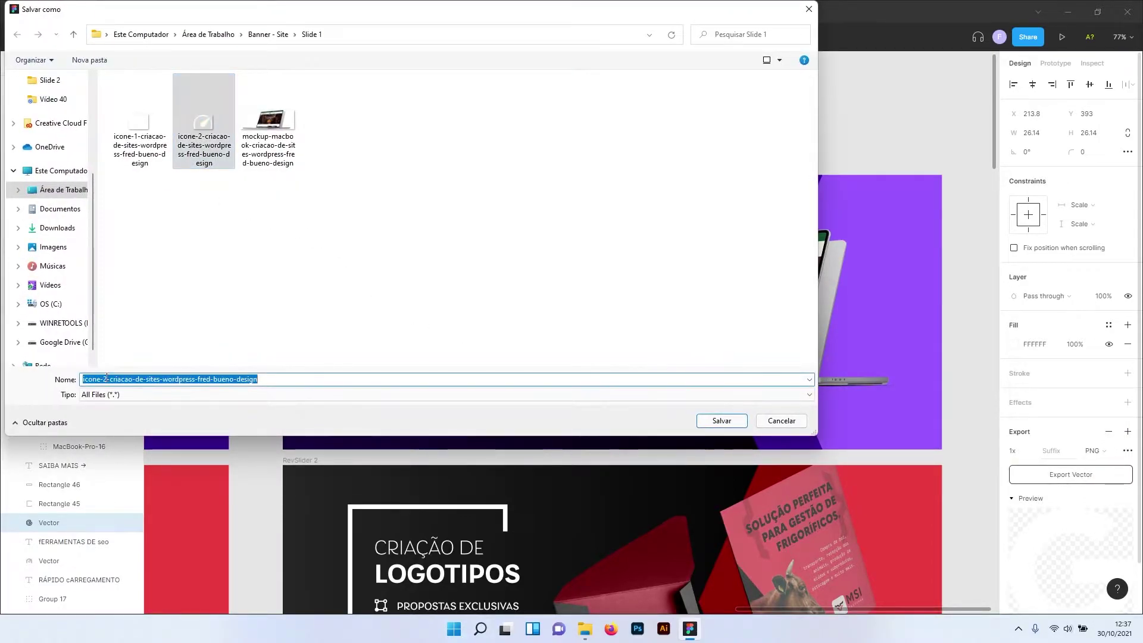
double_click(106, 379)
type("3")
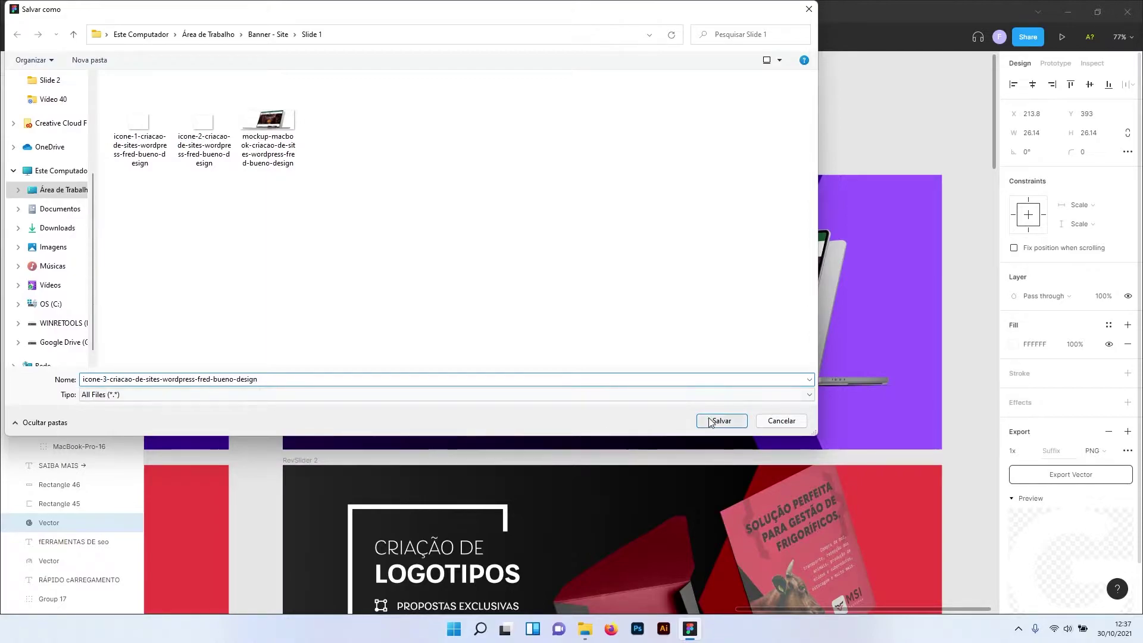
left_click(722, 420)
left_click(507, 225)
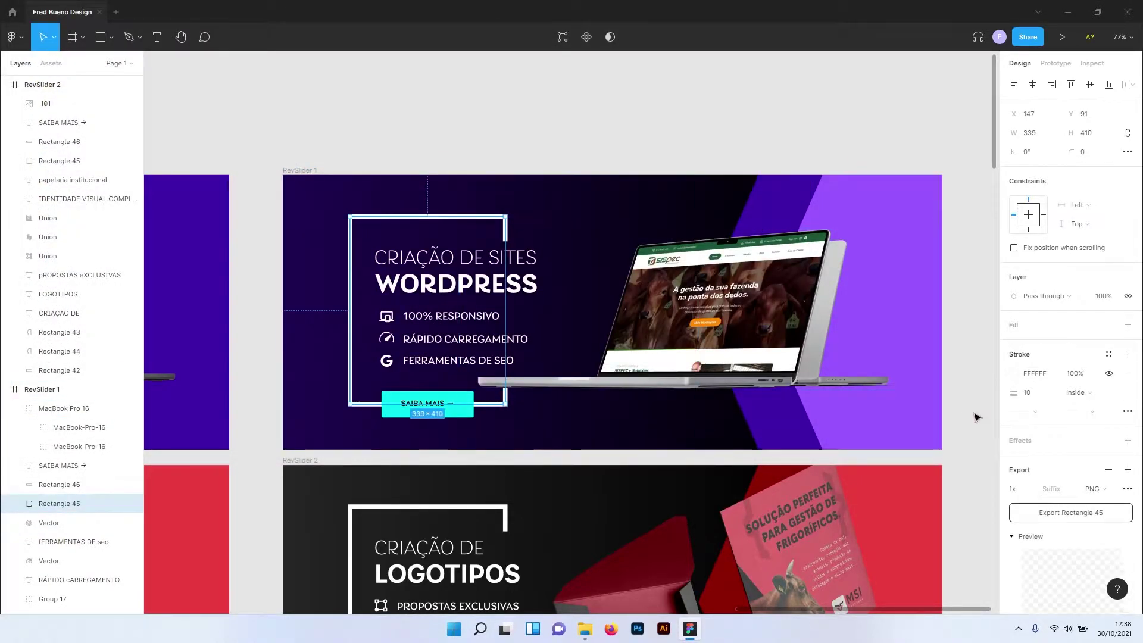
Export the white border frame as a PNG named grafismo-borda.
left_click(1086, 514)
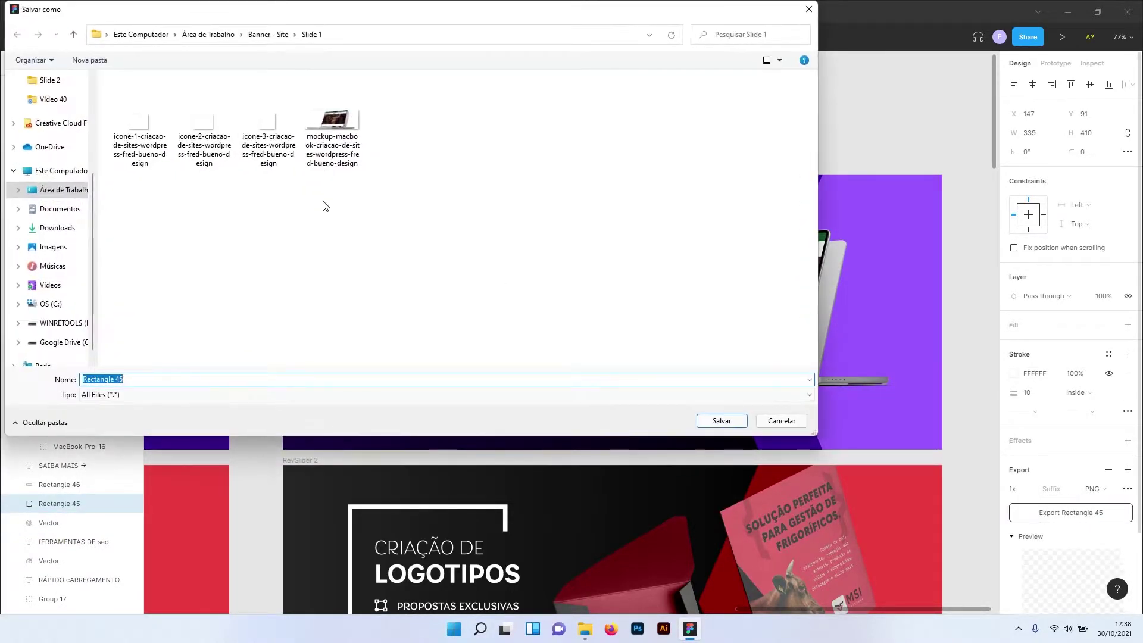
left_click(273, 149)
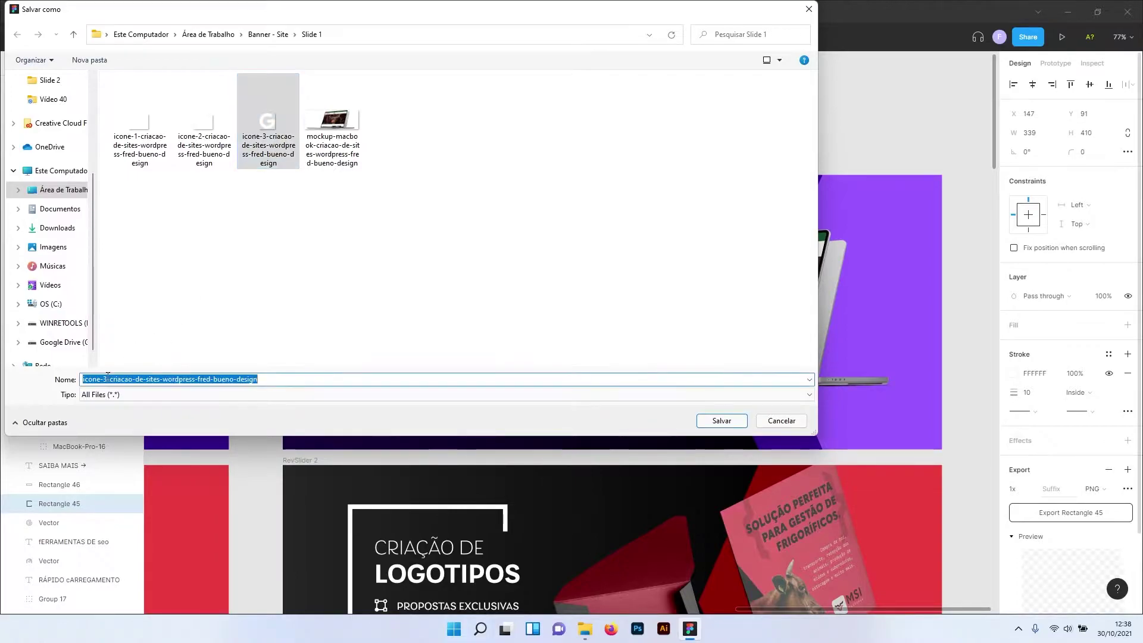
left_click_drag(107, 380, 28, 381)
type("grafismo-b")
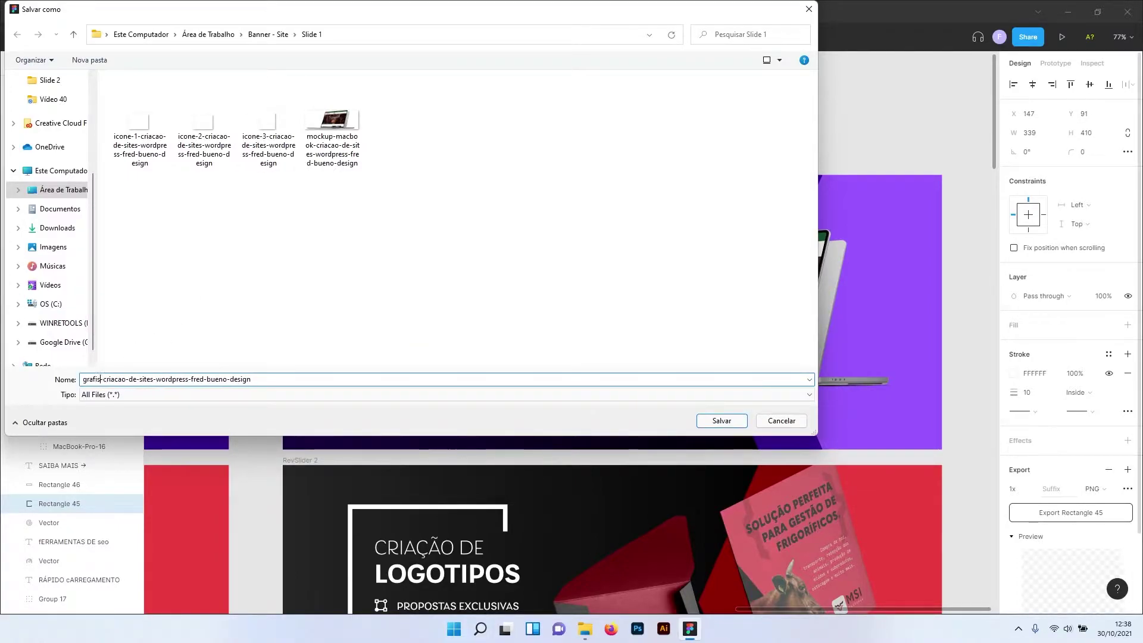
type("orda")
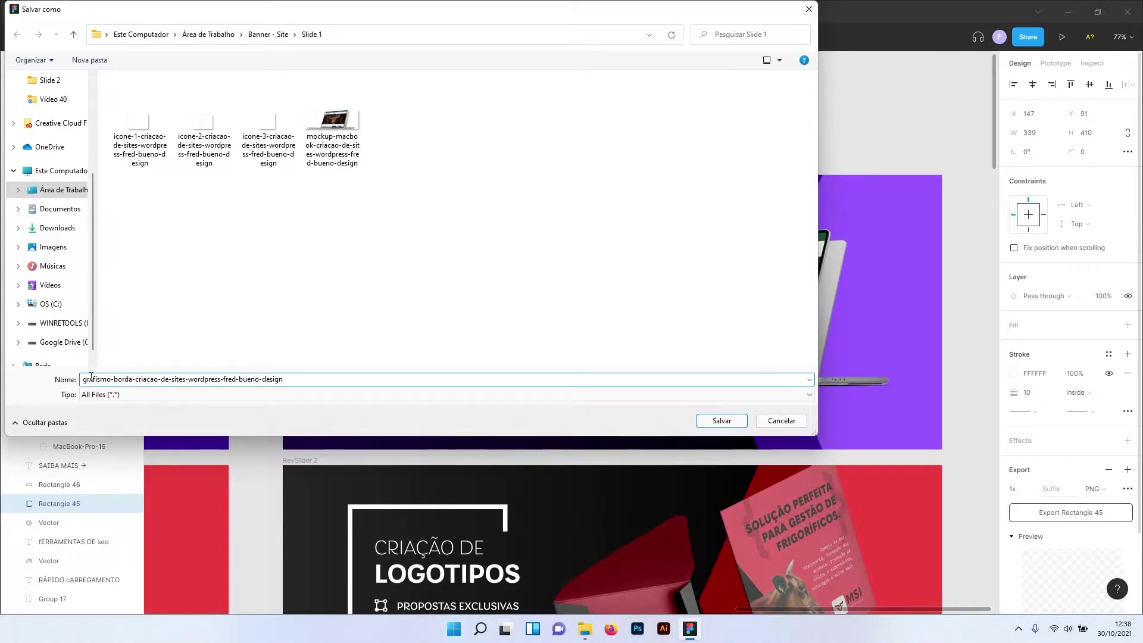
left_click(723, 421)
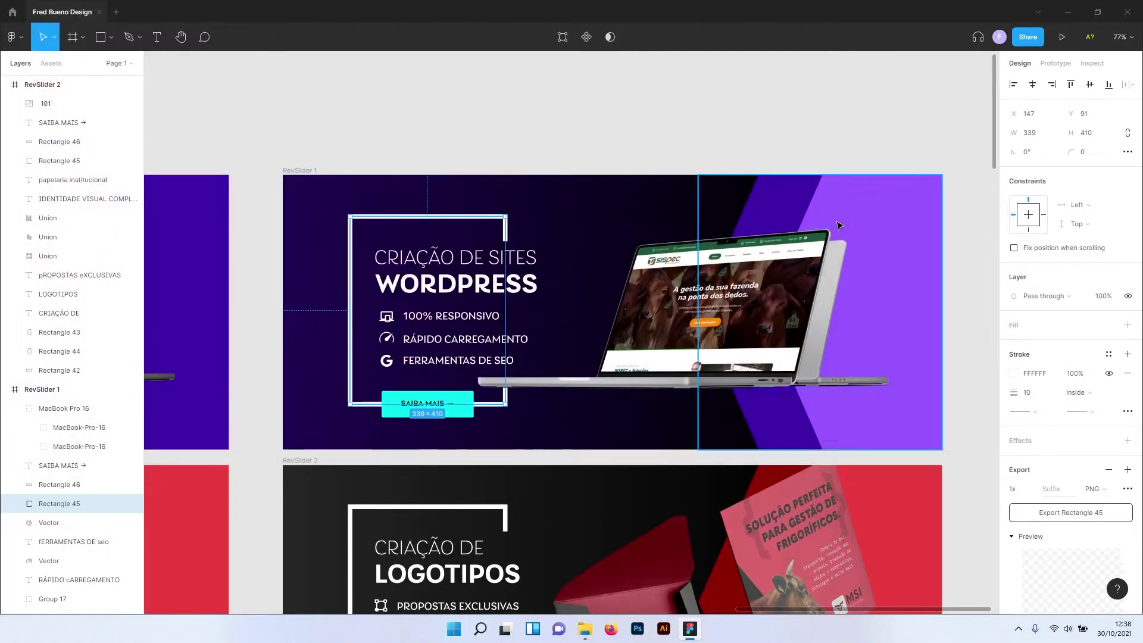
Export the purple chevron shape group as a PNG named grafismo-shape.
left_click(840, 225)
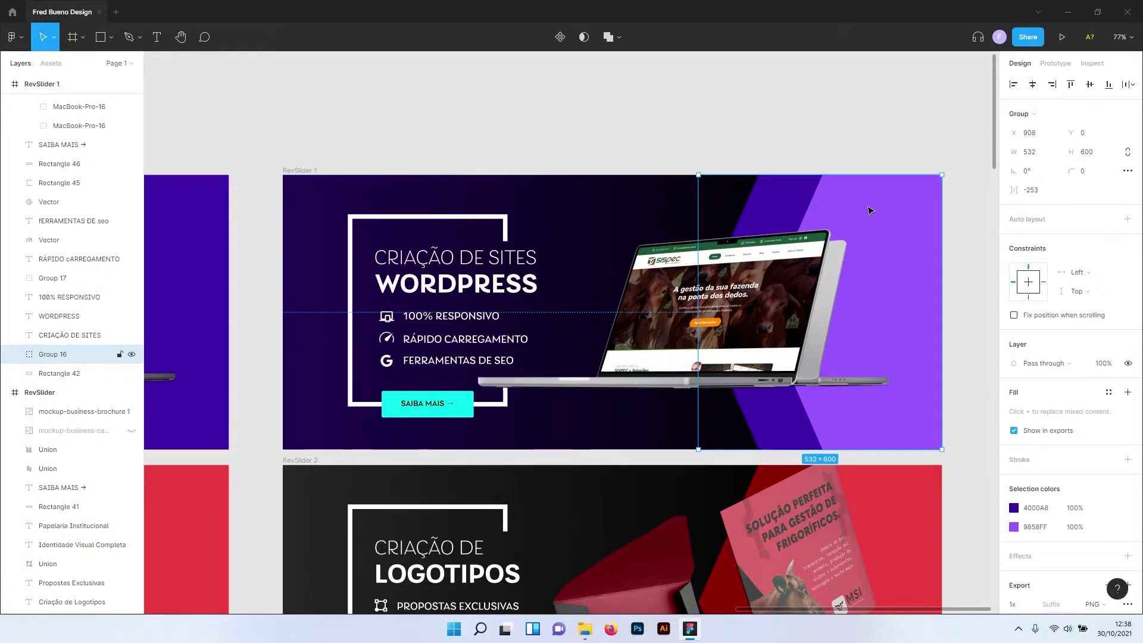
scroll(1098, 466, "down", 3)
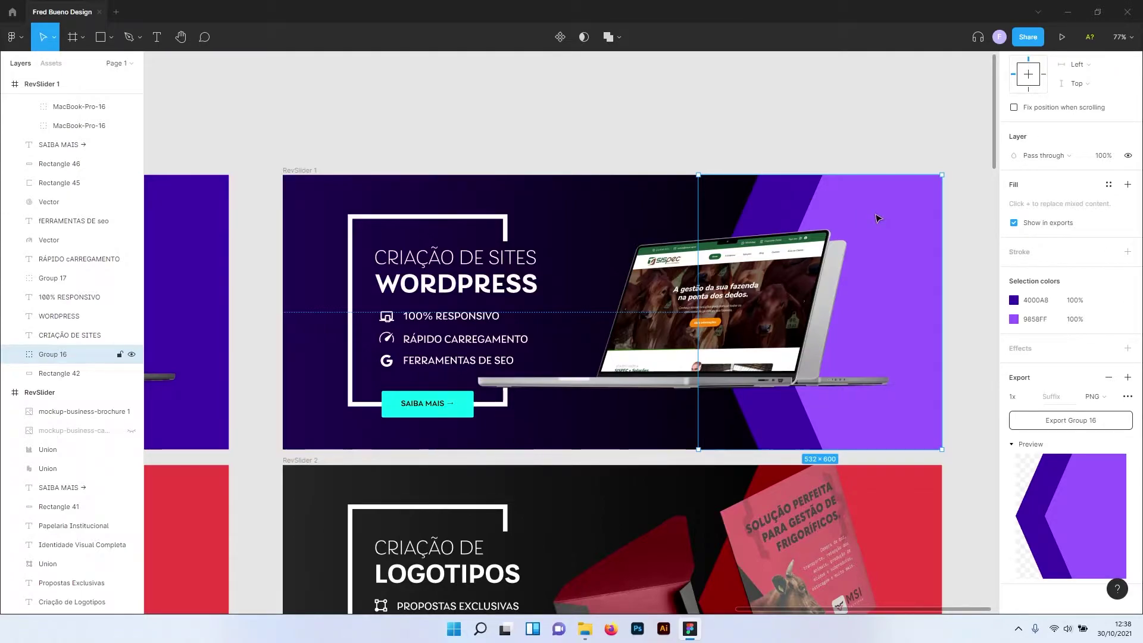
left_click(1089, 420)
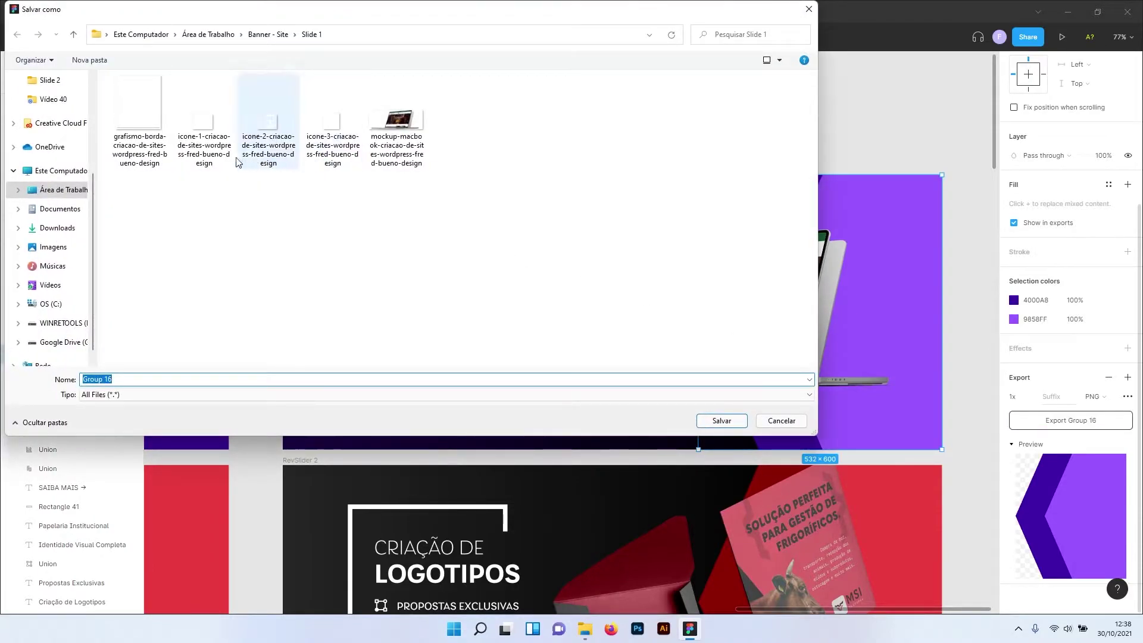
left_click(156, 162)
left_click(137, 379)
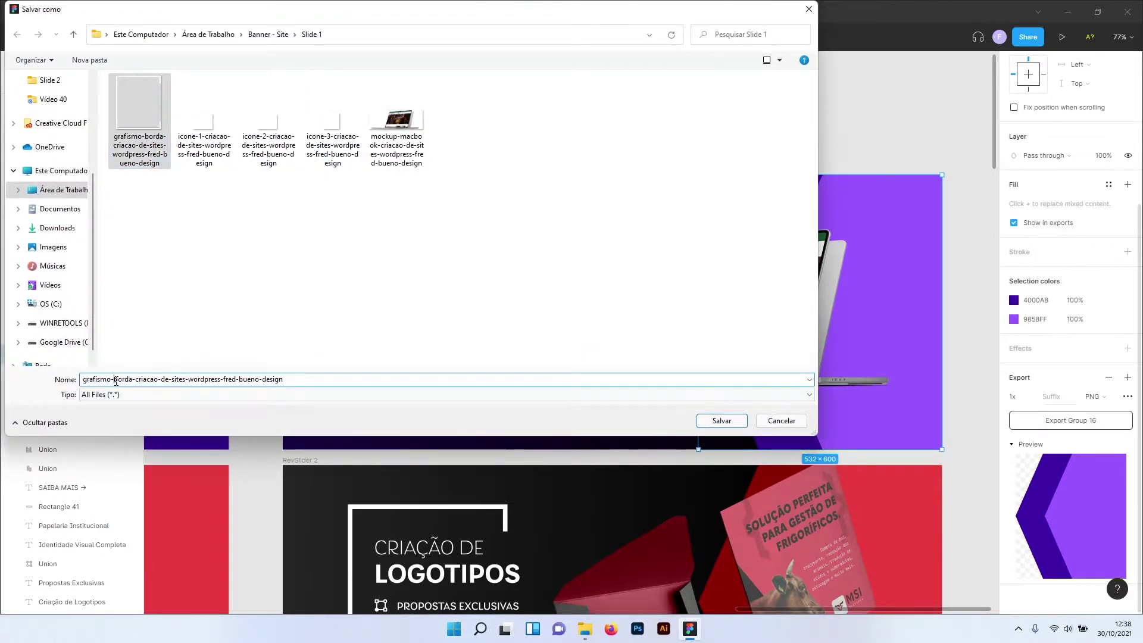
left_click_drag(113, 379, 128, 381)
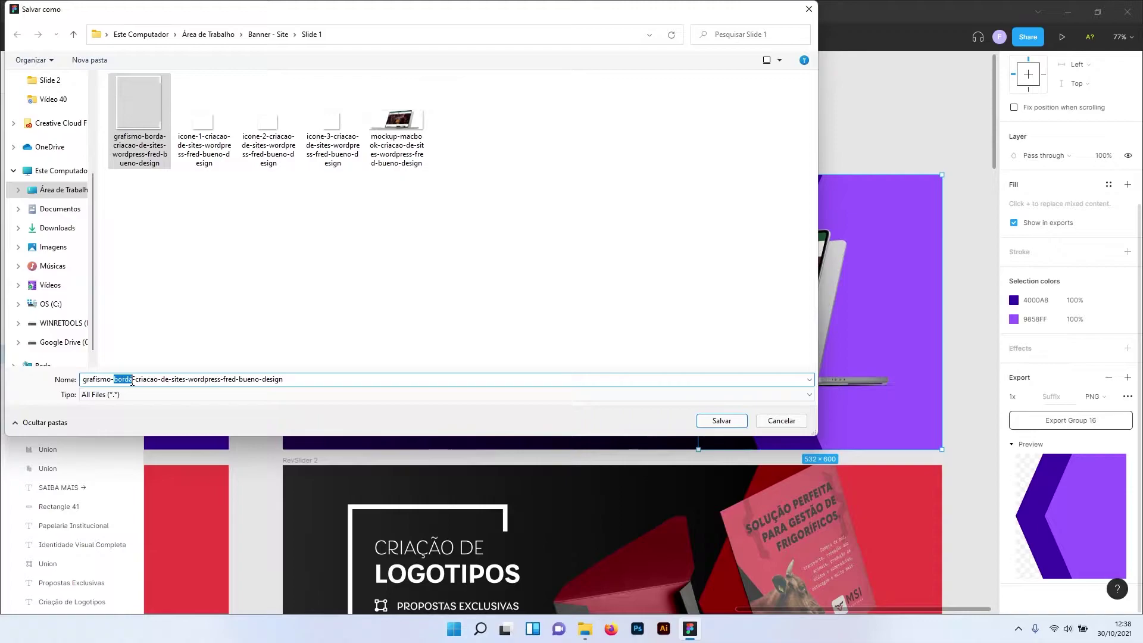
type("shape")
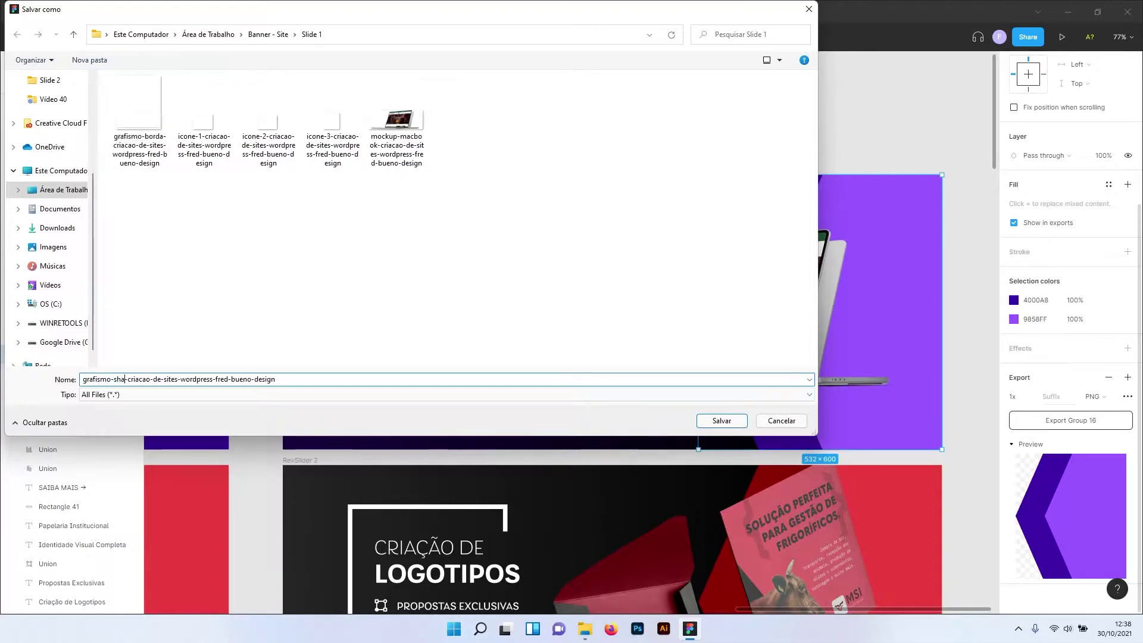
left_click(721, 421)
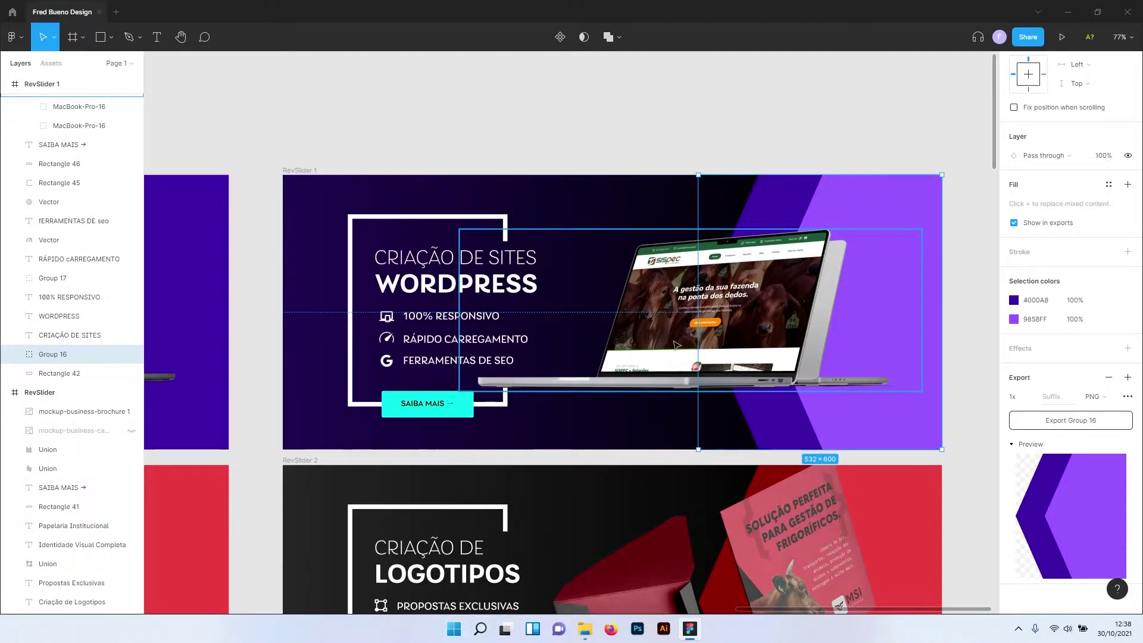
scroll(748, 362, "down", 1)
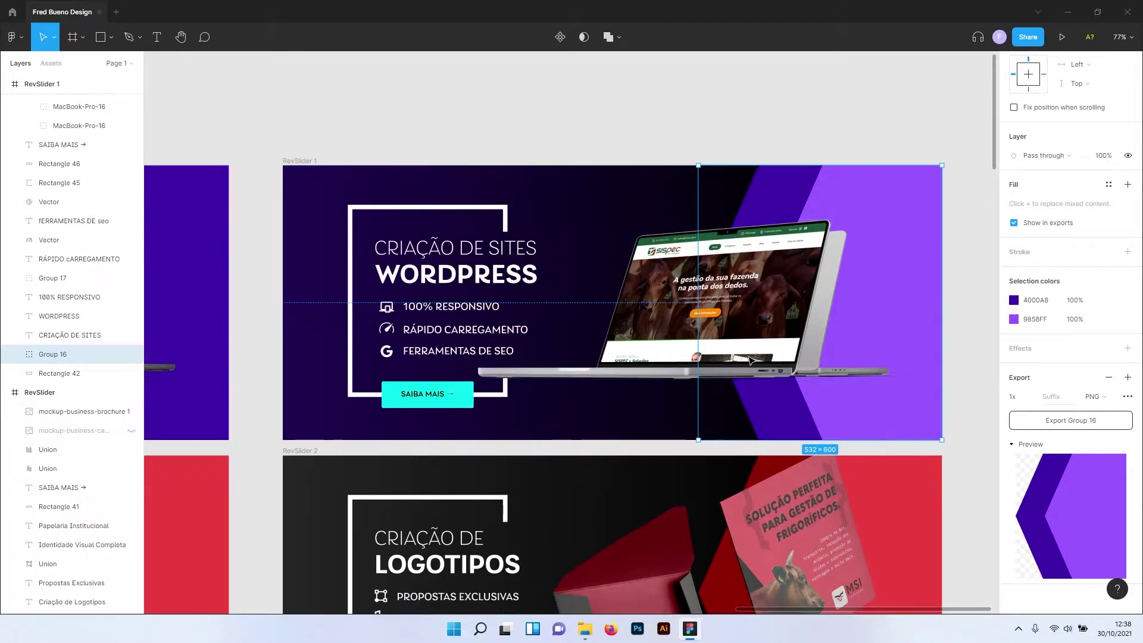
scroll(747, 366, "down", 2)
scroll(744, 372, "down", 2)
scroll(741, 378, "down", 2)
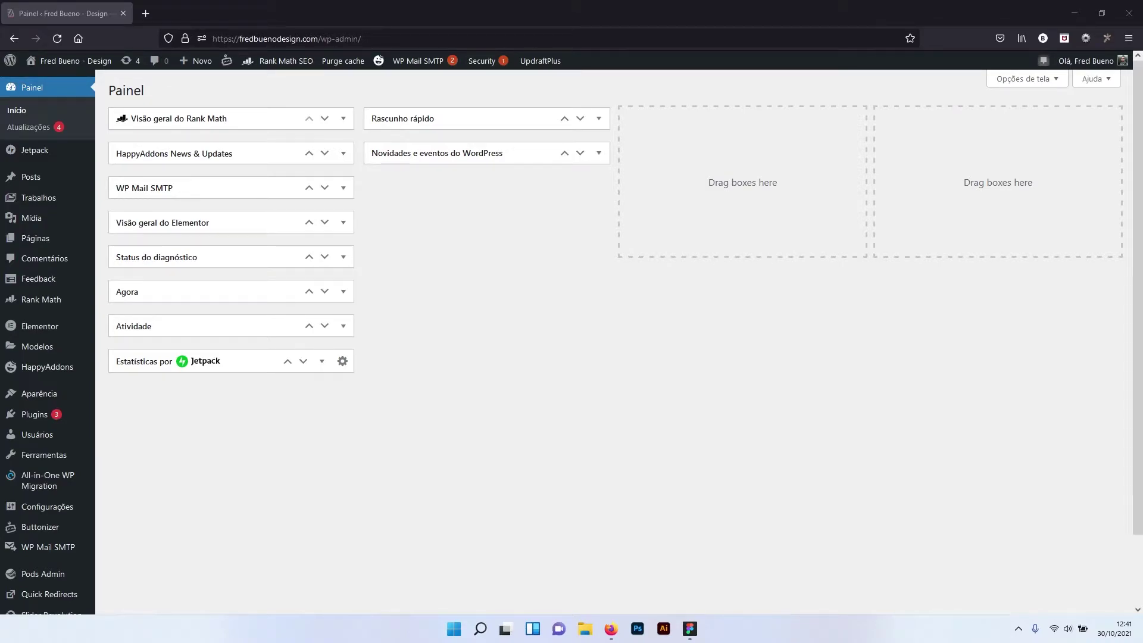
Open Slider Revolution from the admin sidebar and create a New Blank Module.
scroll(259, 524, "down", 2)
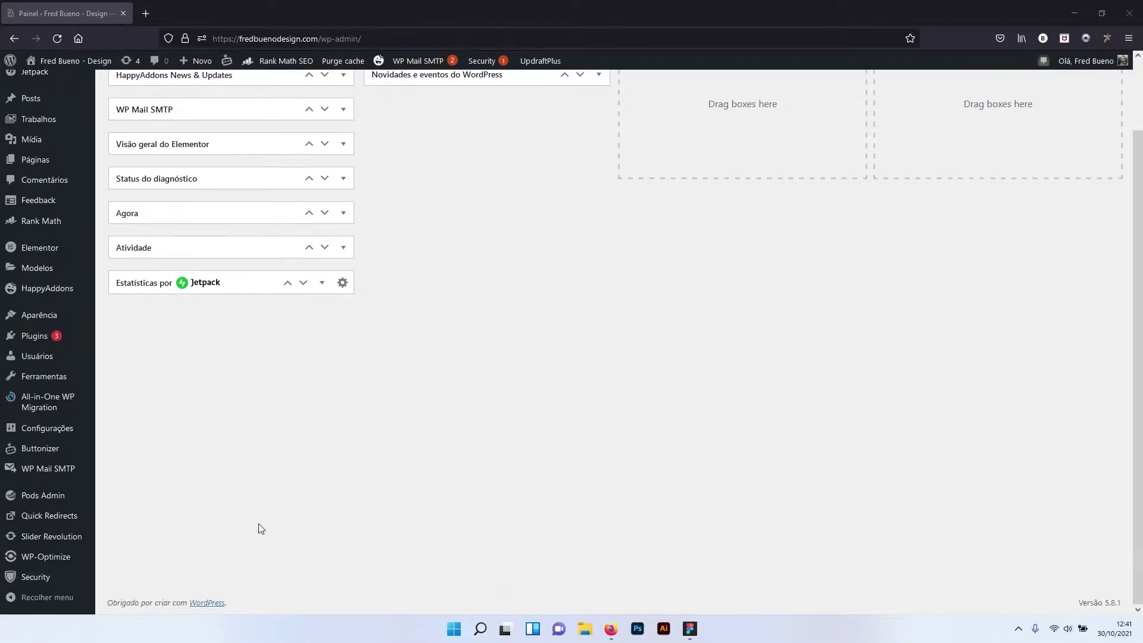
left_click(49, 538)
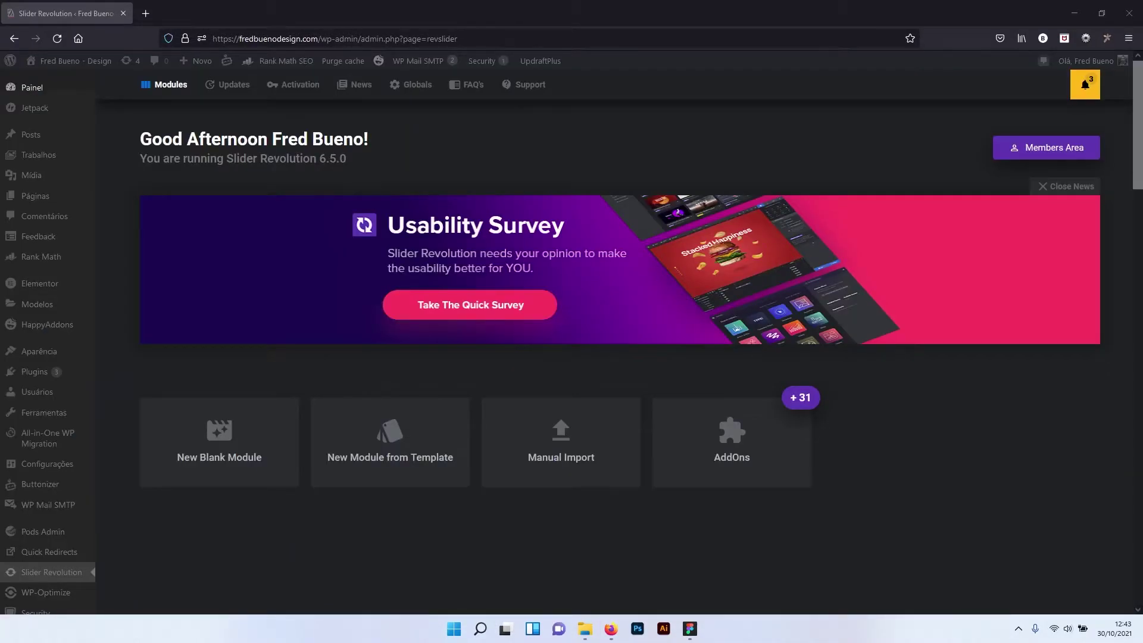
left_click(218, 444)
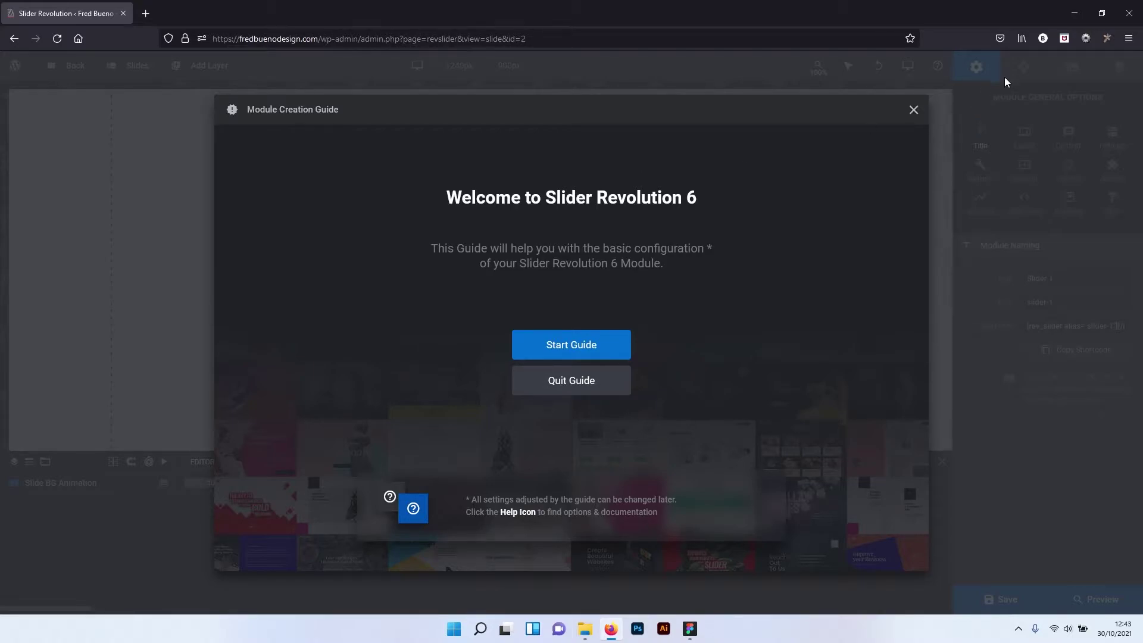
Close the Module Creation Guide to reveal the empty 1240×900 slide canvas.
left_click(913, 110)
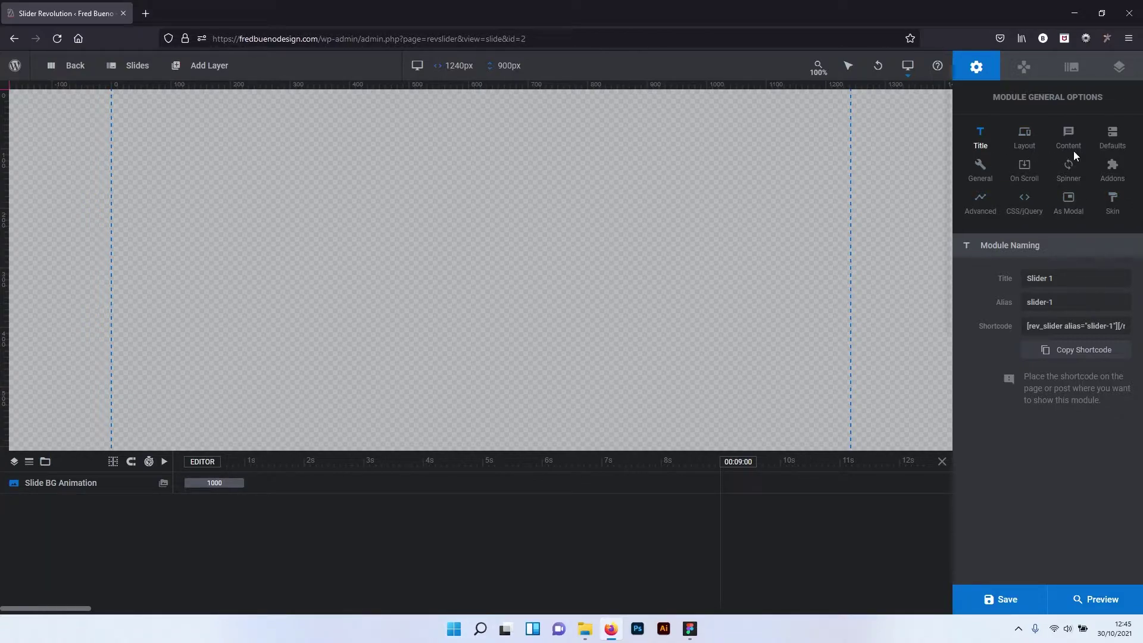
left_click(1032, 70)
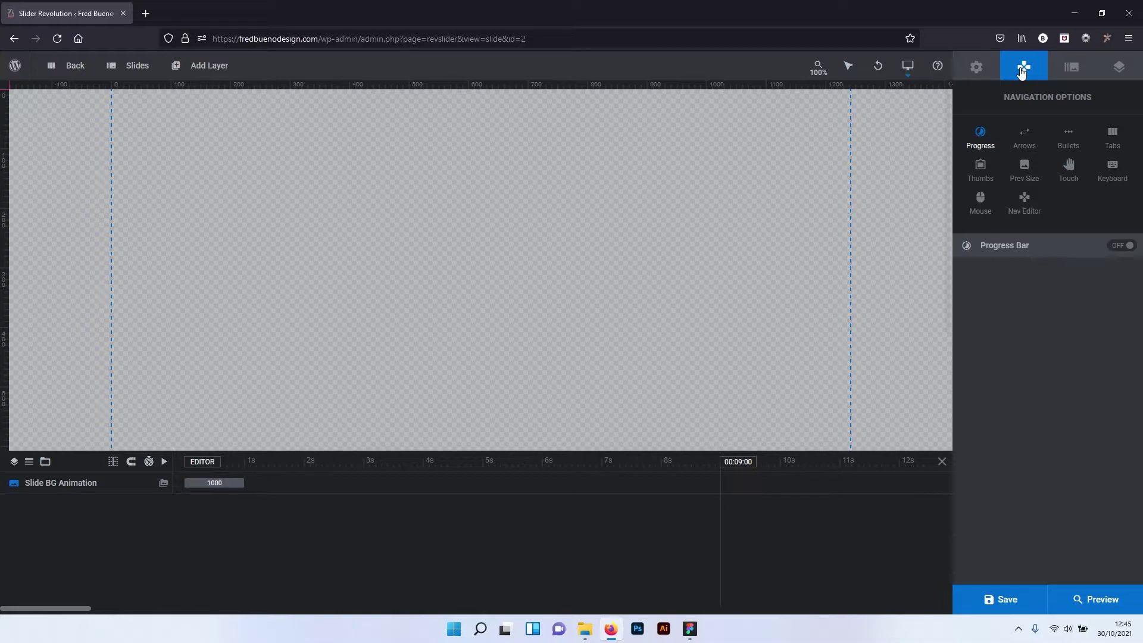
left_click(1069, 69)
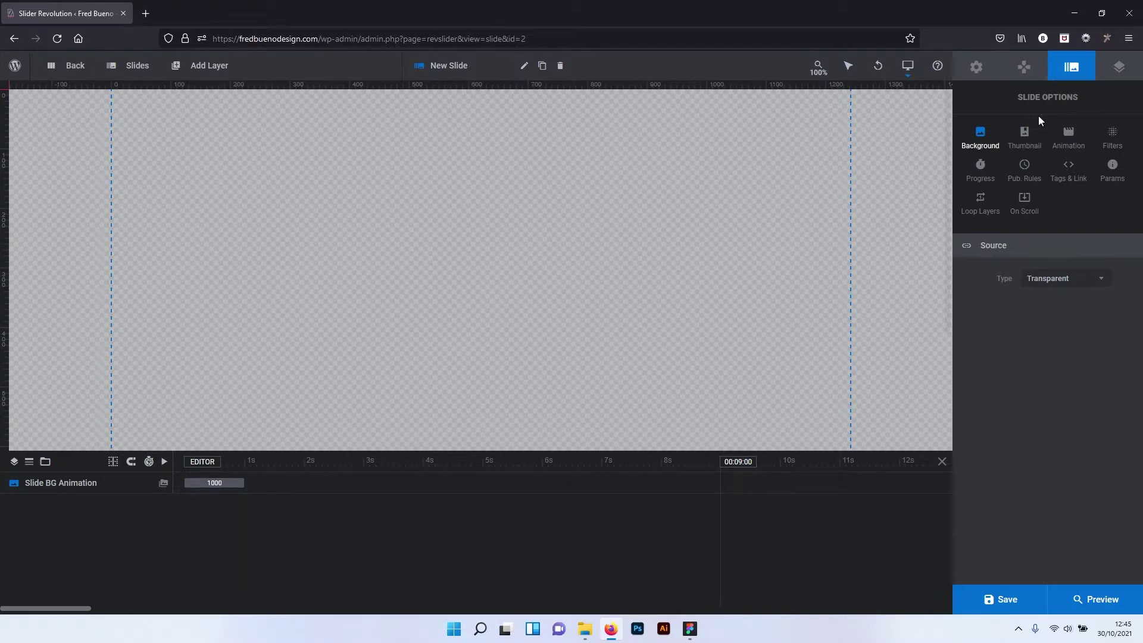
mouse_move(852, 205)
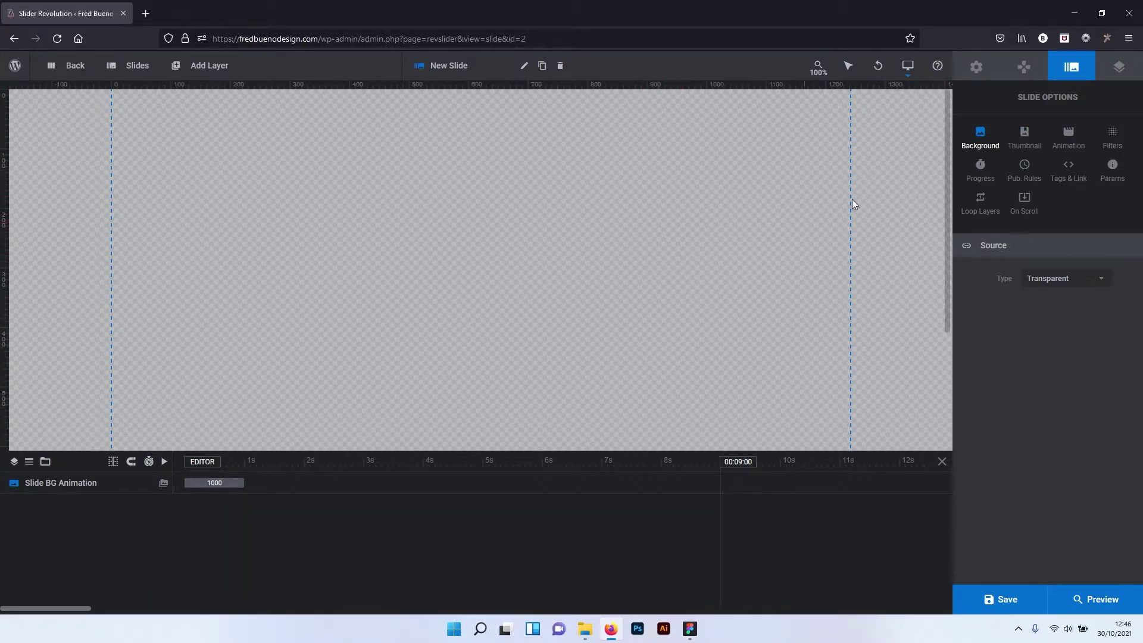
left_click(1119, 66)
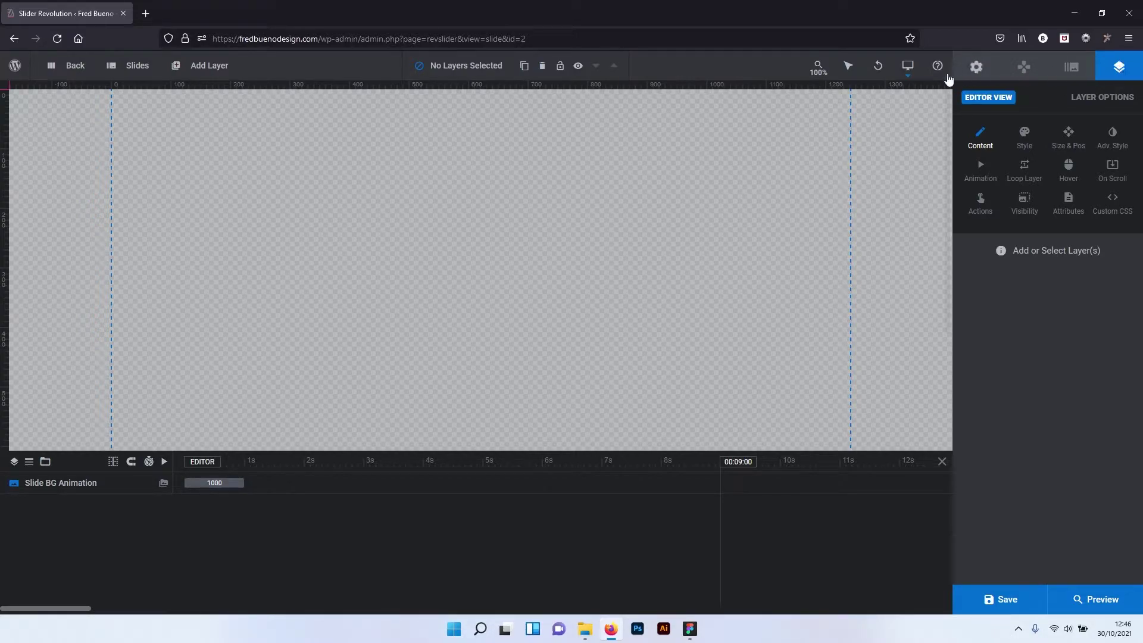
left_click(974, 76)
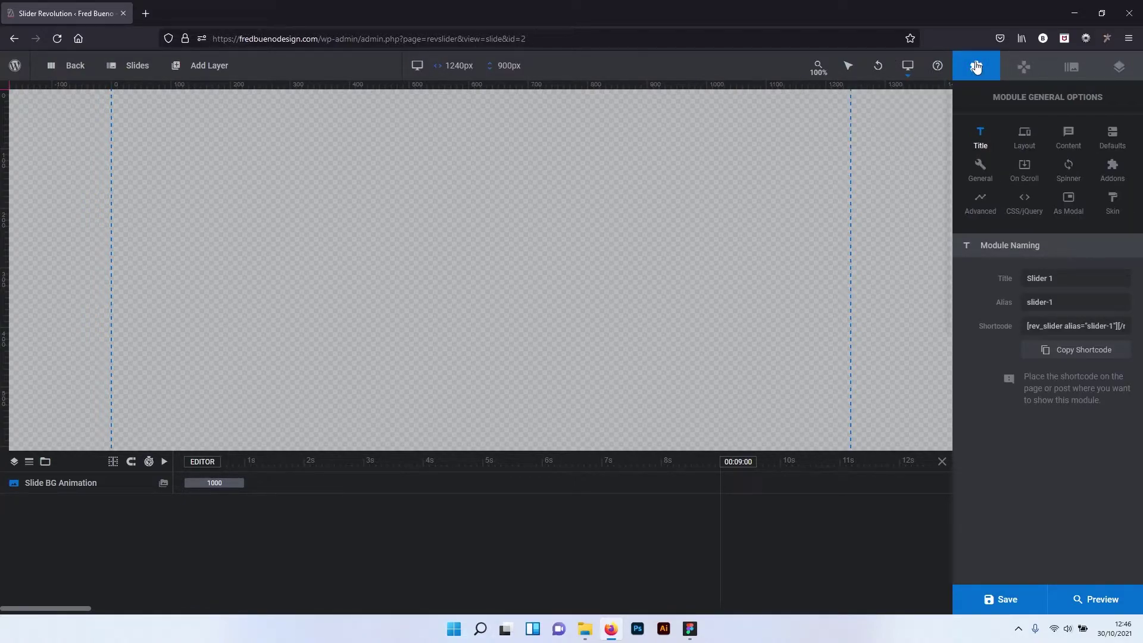
Change the module title from Slider 1 to Slider Home and the alias to slider-home.
left_click(1058, 282)
triple_click(1048, 278)
left_click(1049, 277)
left_click_drag(1050, 278, 1066, 279)
type("H")
type("ome")
triple_click(1073, 297)
left_click_drag(1049, 303, 1053, 303)
type("home")
triple_click(1073, 282)
left_click(1026, 134)
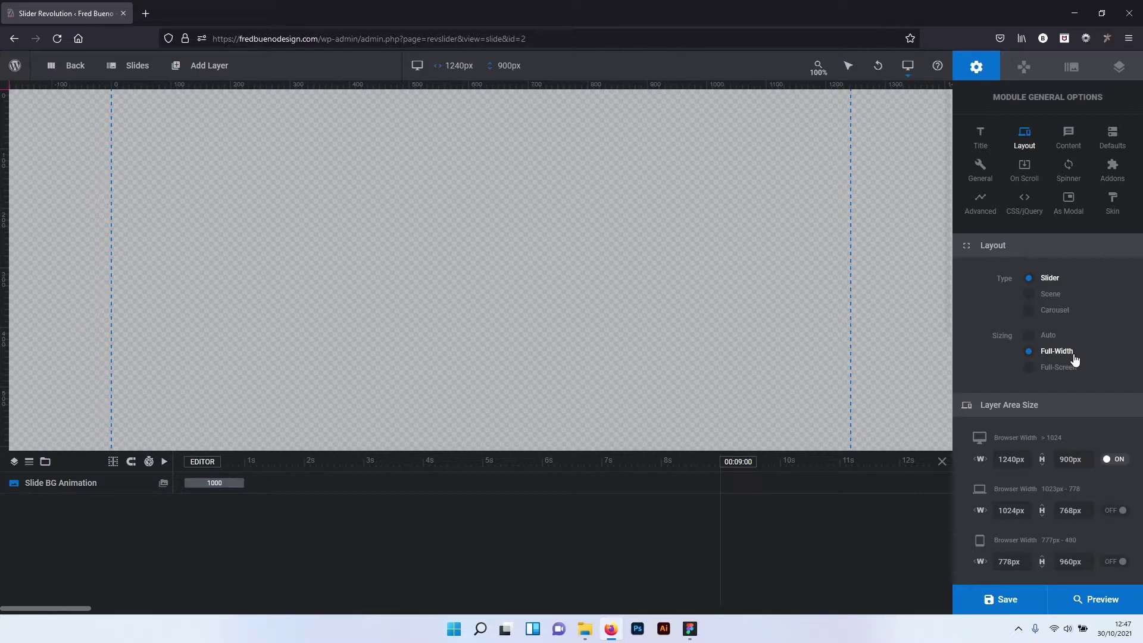
Set the desktop layer area height to 600px and the laptop height to 550px.
scroll(1074, 358, "down", 1)
left_click(1066, 422)
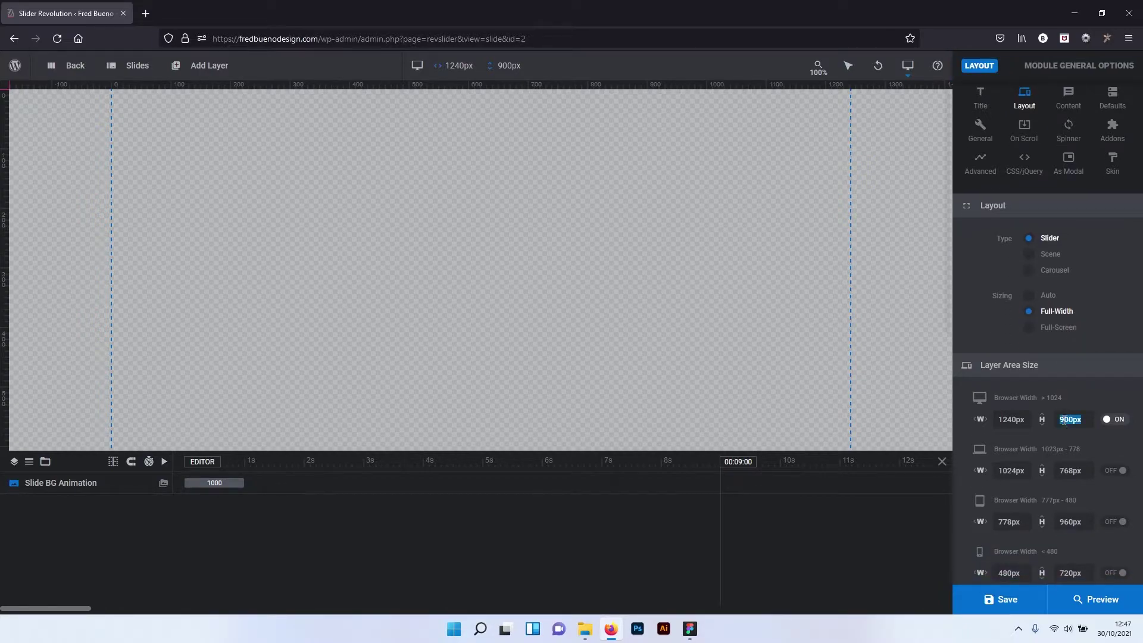
left_click_drag(1066, 420, 1061, 420)
type("6")
scroll(1070, 431, "down", 1)
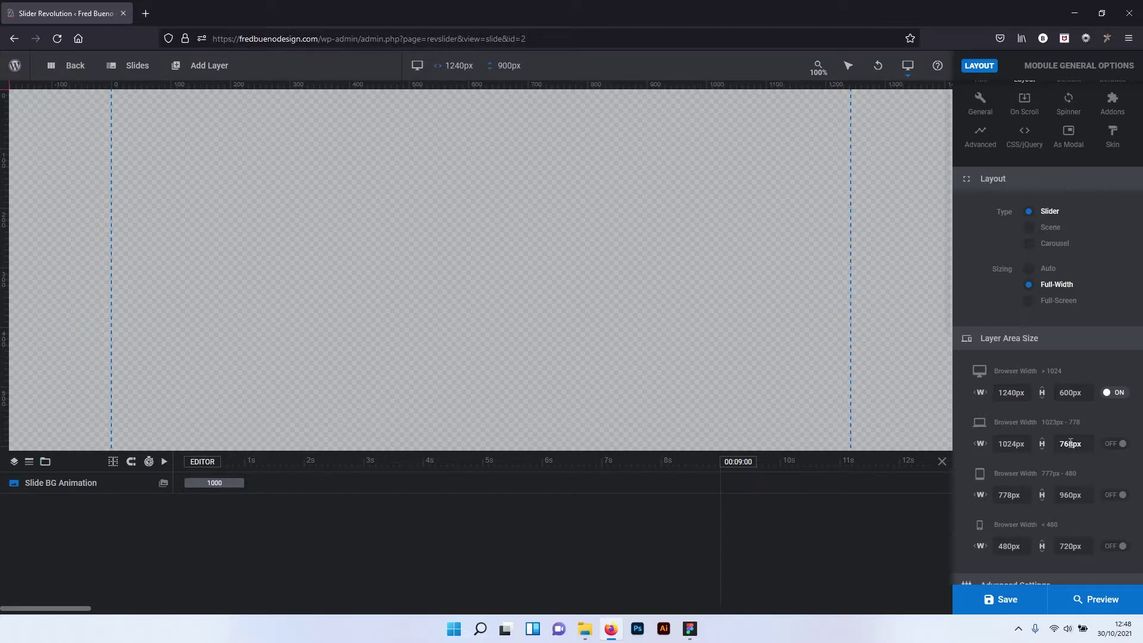
double_click(1061, 444)
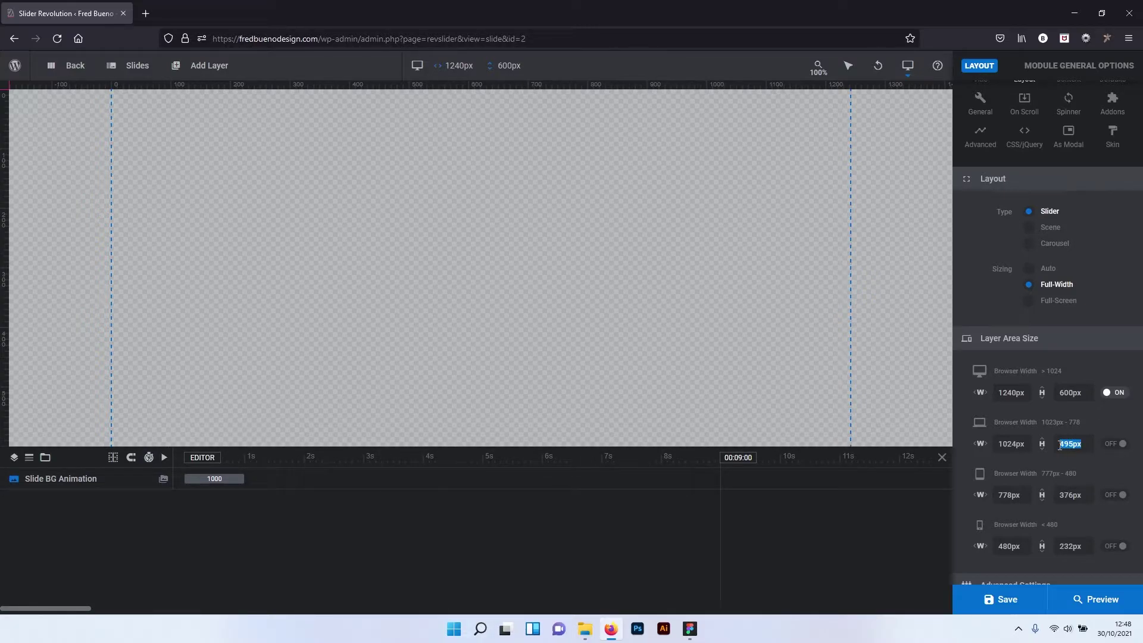
type("55")
type("550")
key("Return")
Enable separate tablet and phone heights, setting them to 450px and 400px.
scroll(1067, 444, "down", 1)
left_click(1114, 459)
double_click(1059, 459)
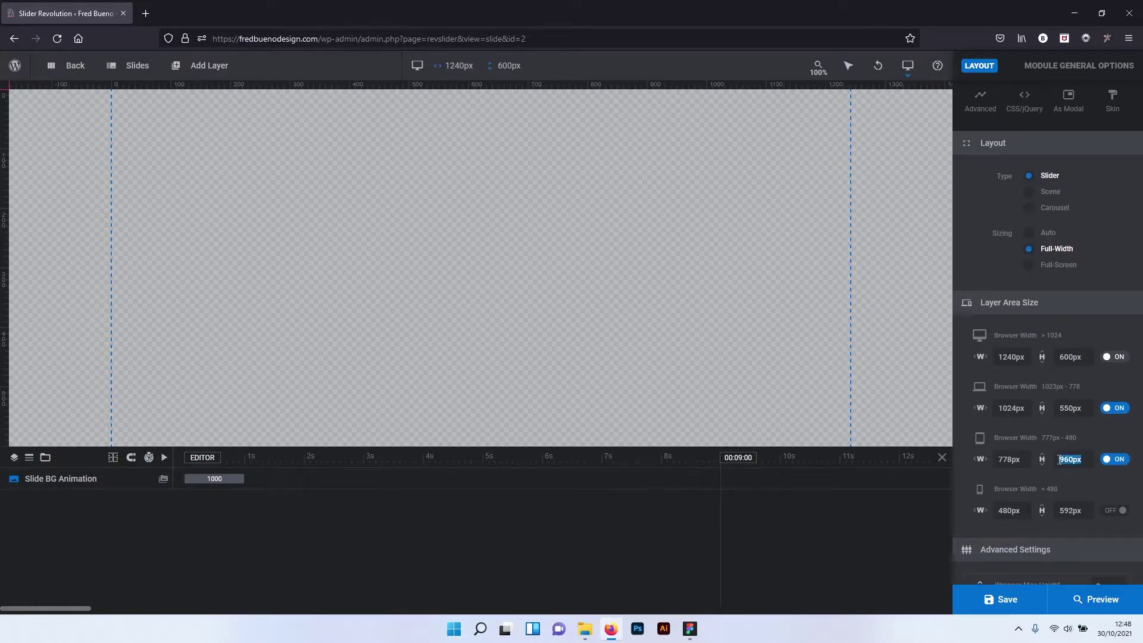
type("450")
left_click(1114, 510)
scroll(1107, 494, "down", 2)
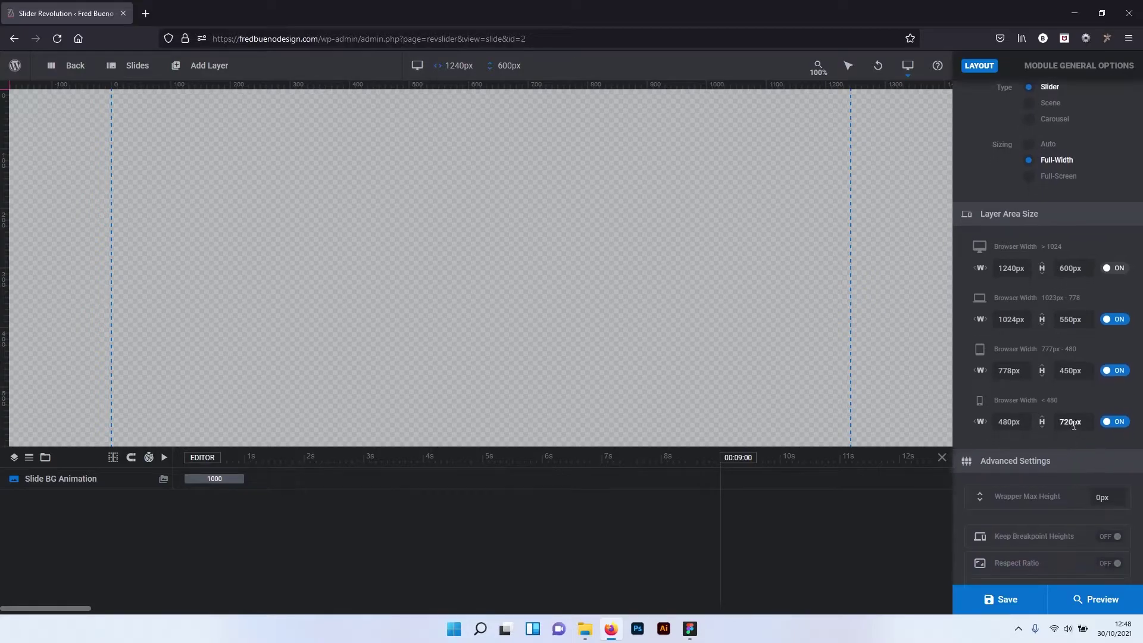
double_click(1067, 422)
type("400")
left_click(1011, 403)
scroll(1067, 421, "up", 2)
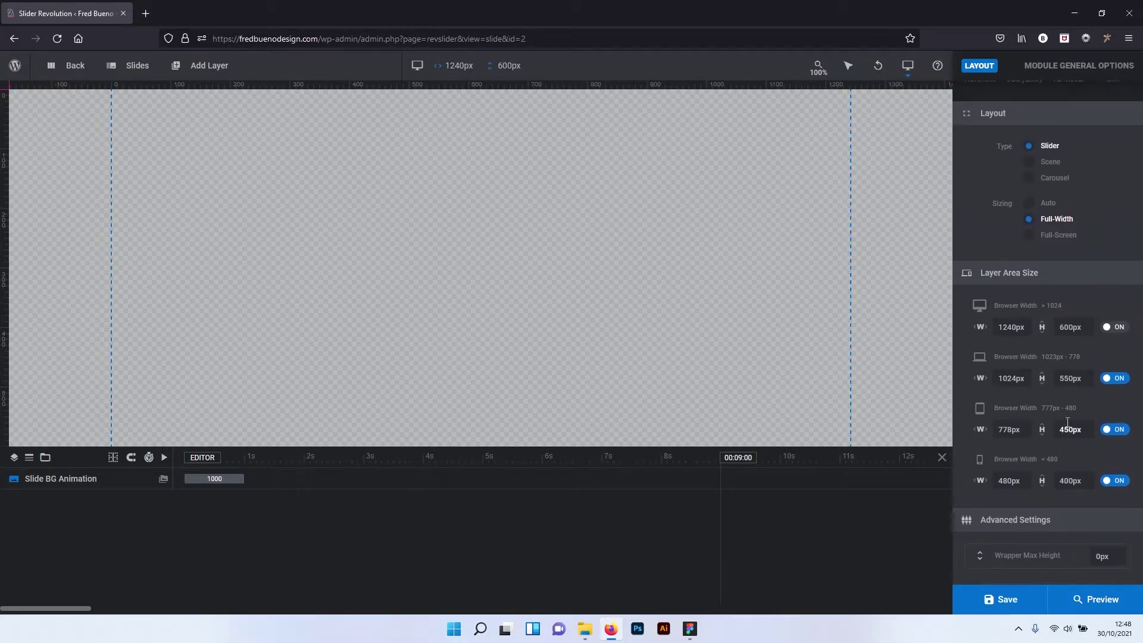
scroll(1067, 422, "up", 1)
scroll(1067, 422, "up", 4)
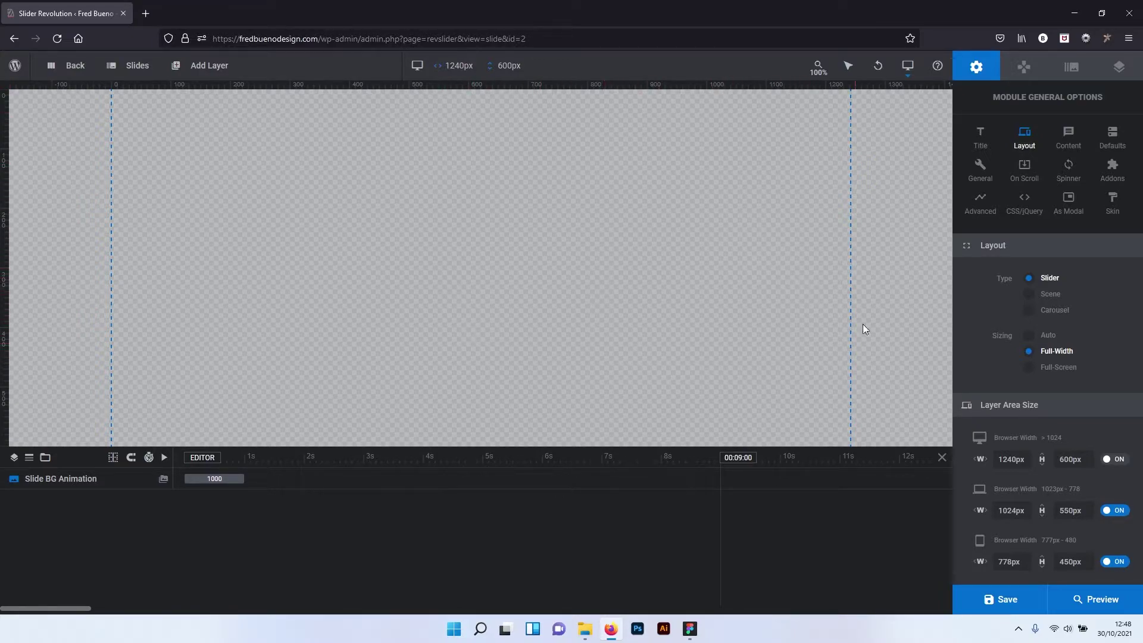
In Slide Options, set Background Source Type to Colored (white #ffffff) and open its colour picker.
left_click(1077, 70)
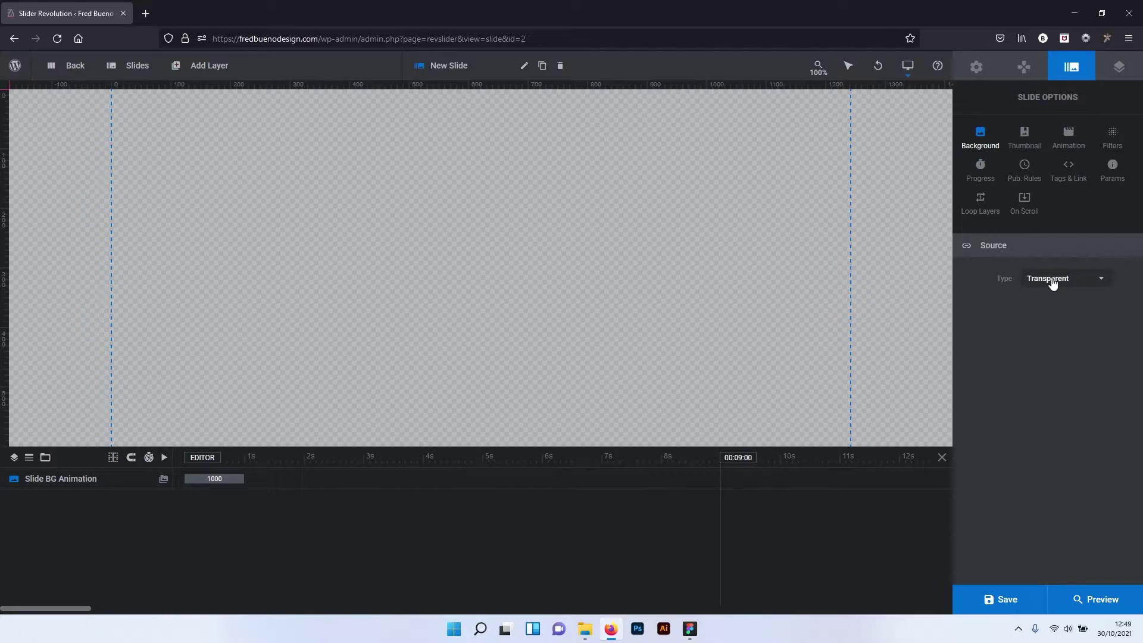
left_click(1101, 287)
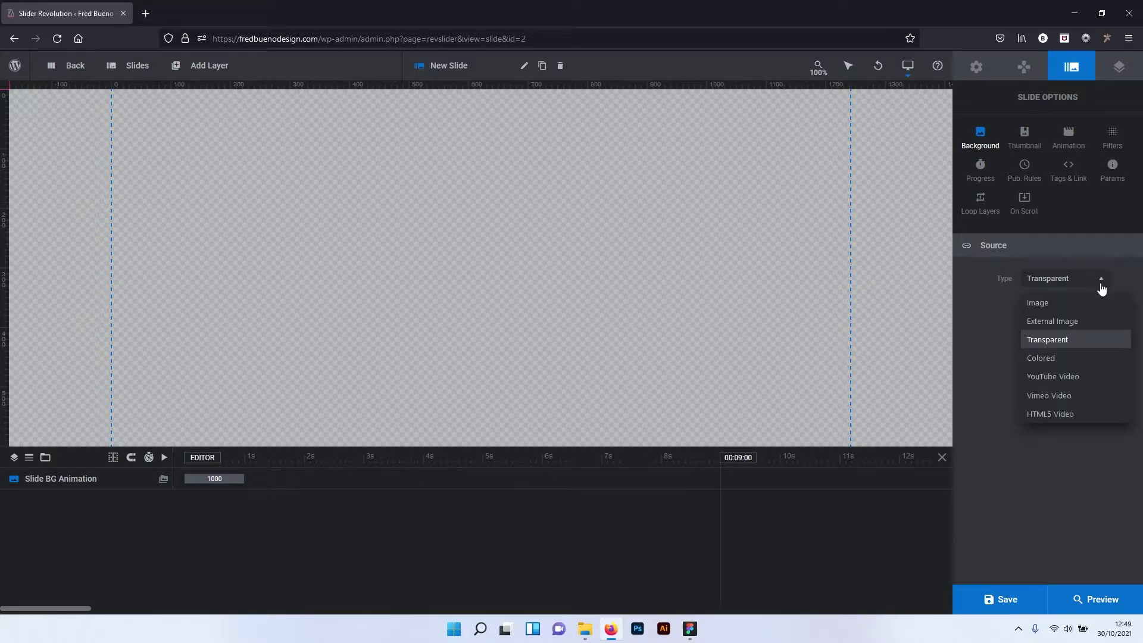
left_click(1055, 357)
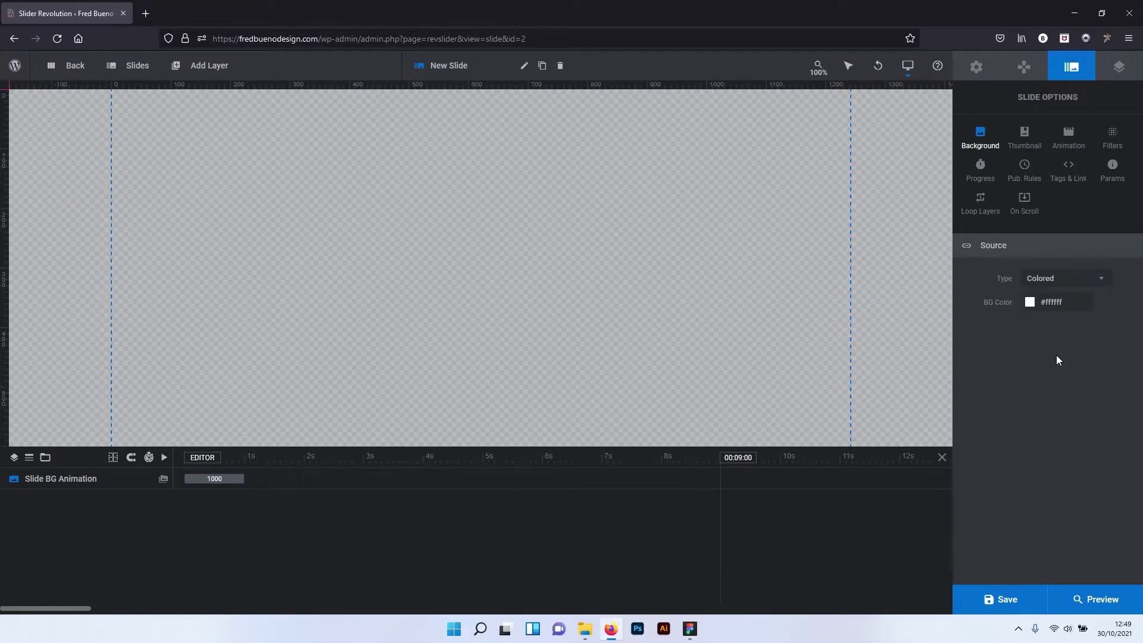
left_click(1029, 303)
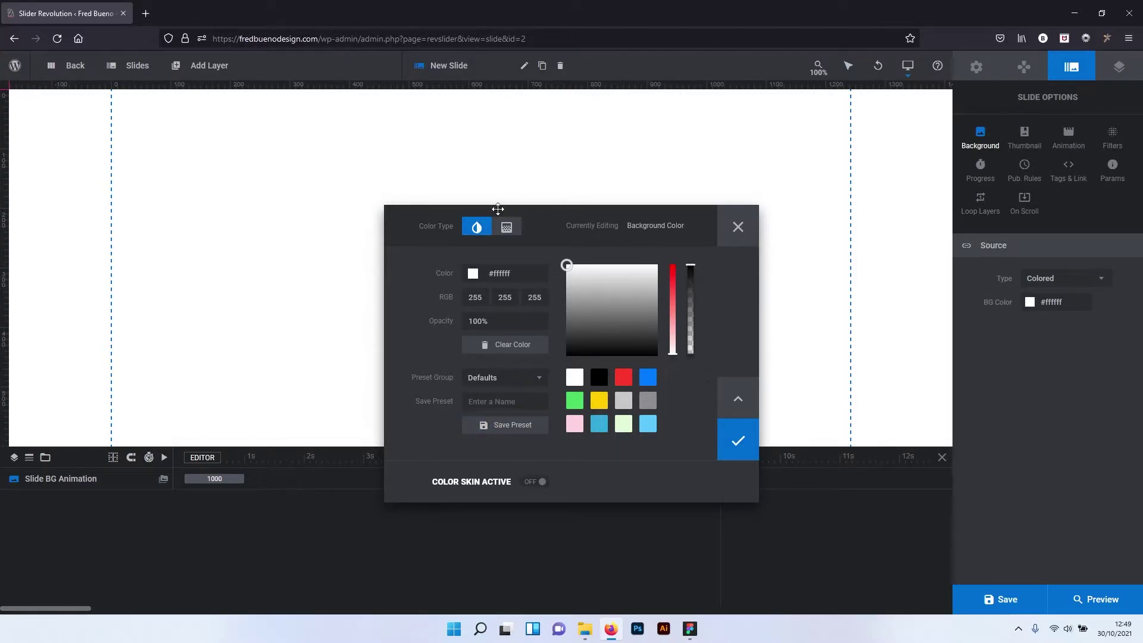
left_click_drag(531, 214, 482, 191)
left_click_drag(546, 199, 476, 177)
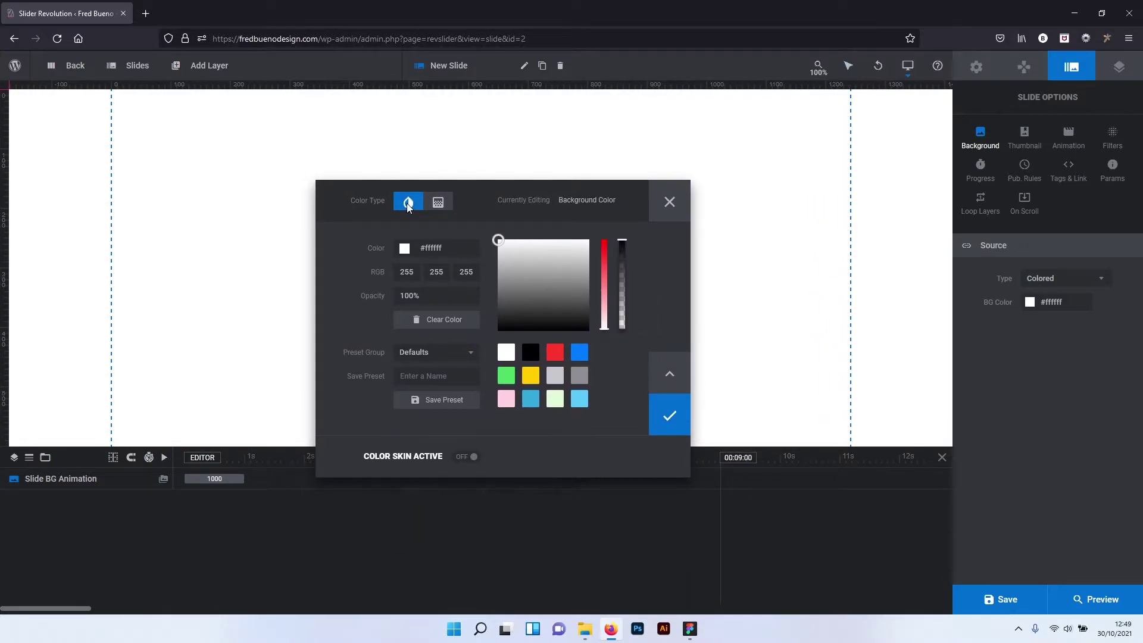
Switch the background to a gradient using the purple preset, angled horizontally at 90°.
left_click(446, 203)
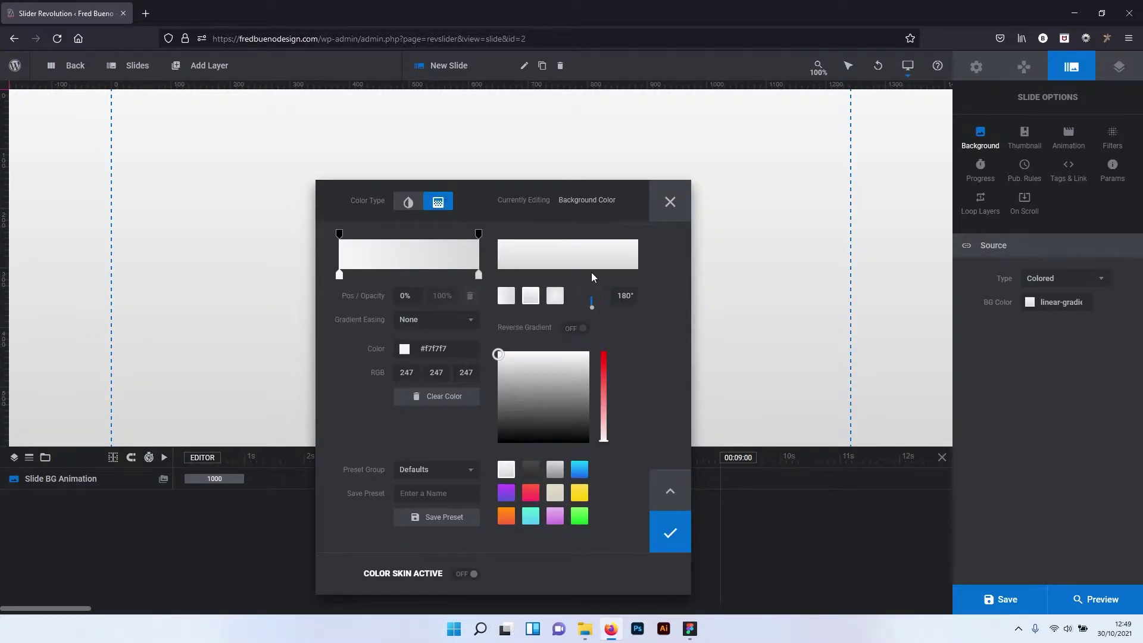
left_click_drag(629, 295, 609, 295)
type("0")
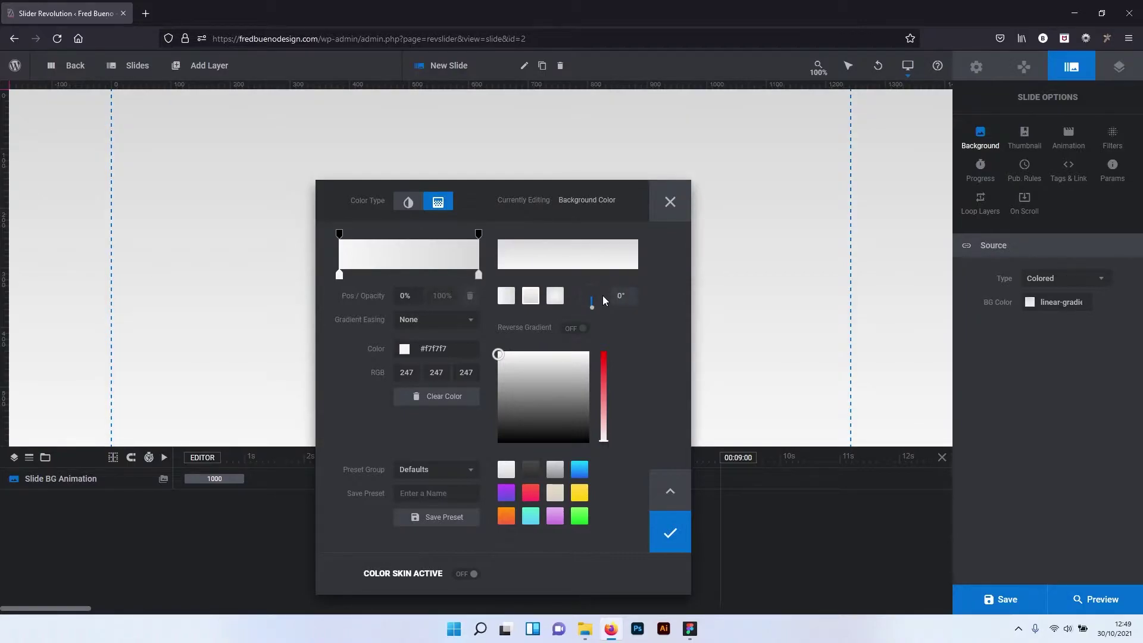
left_click_drag(591, 308, 606, 296)
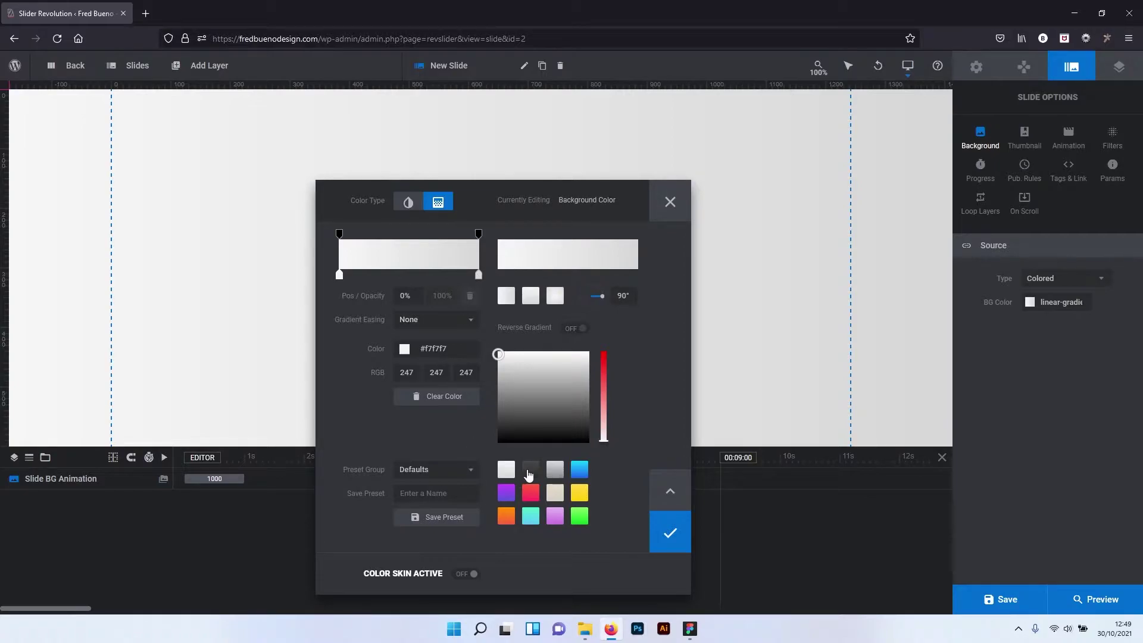
left_click(506, 492)
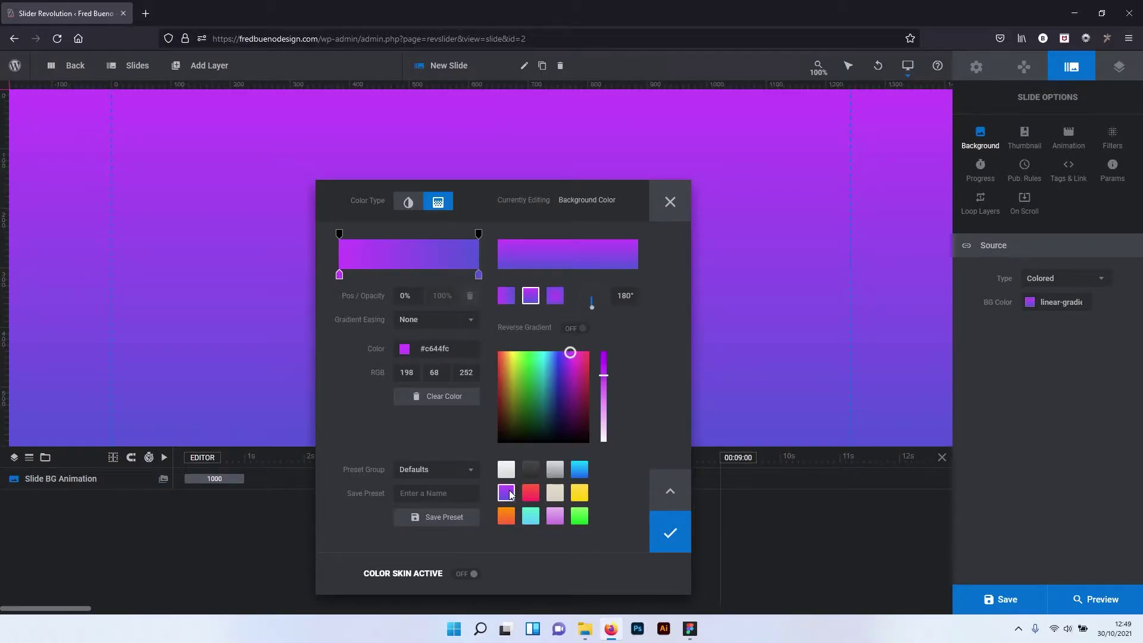
left_click_drag(628, 295, 600, 294)
left_click(600, 299)
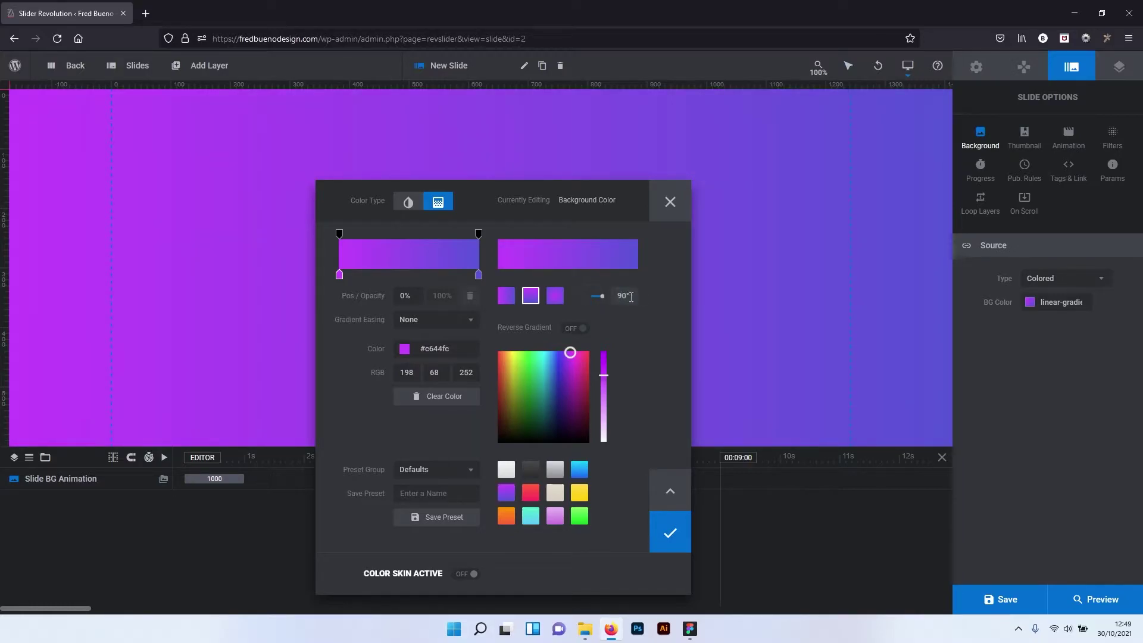
Darken the gradient's right stop to black and its left stop to dark purple #421377.
left_click(478, 274)
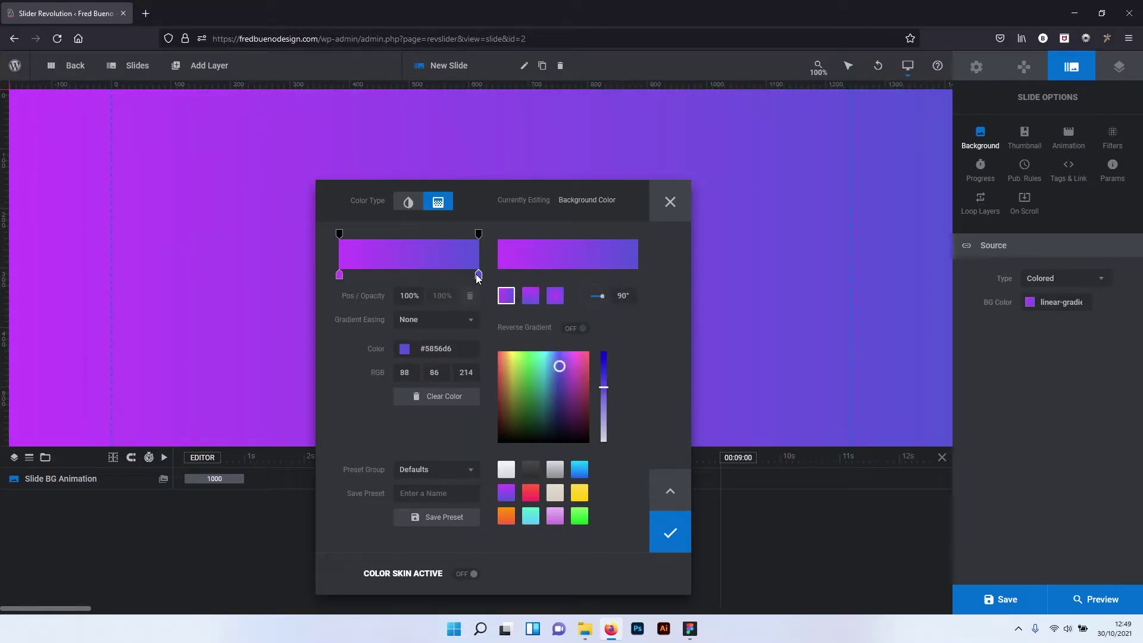
left_click_drag(558, 368, 560, 442)
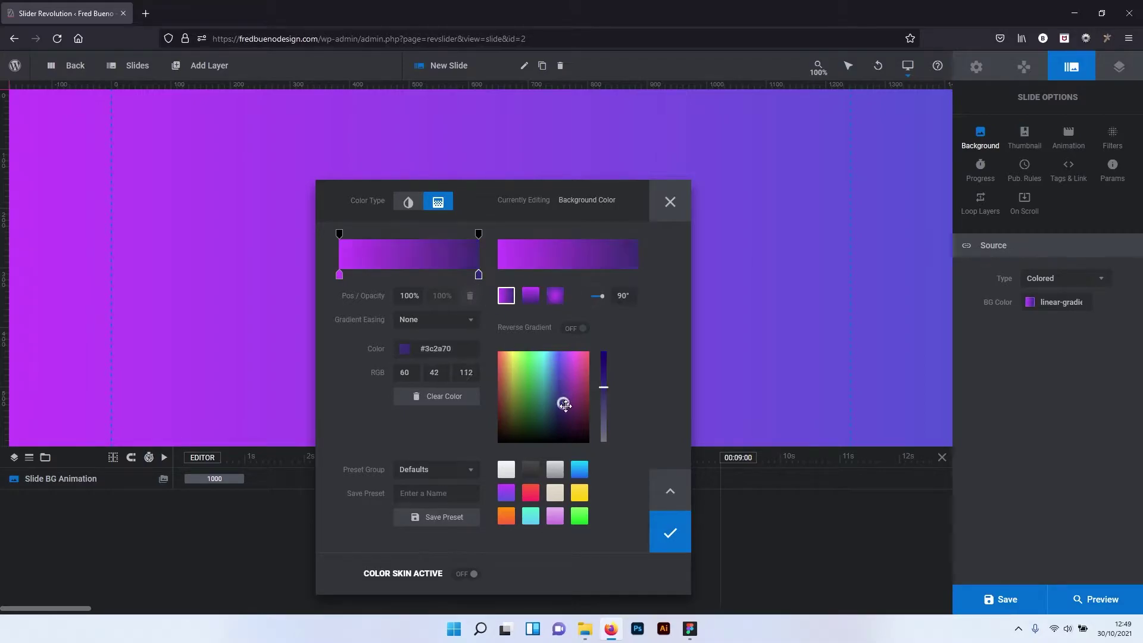
left_click(339, 275)
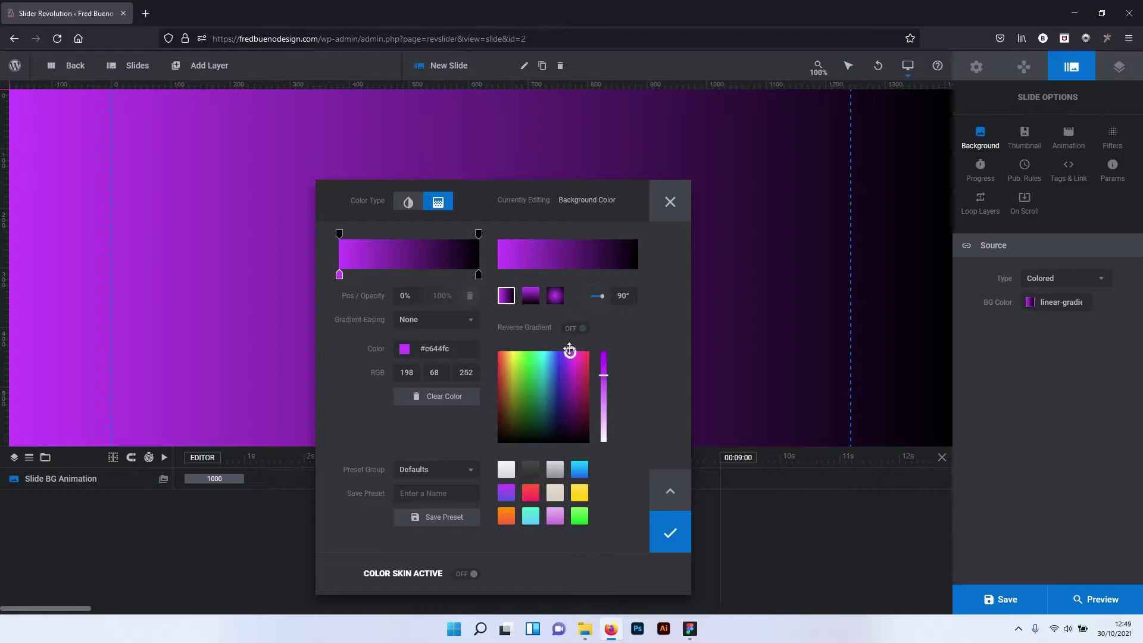
left_click_drag(568, 351, 567, 399)
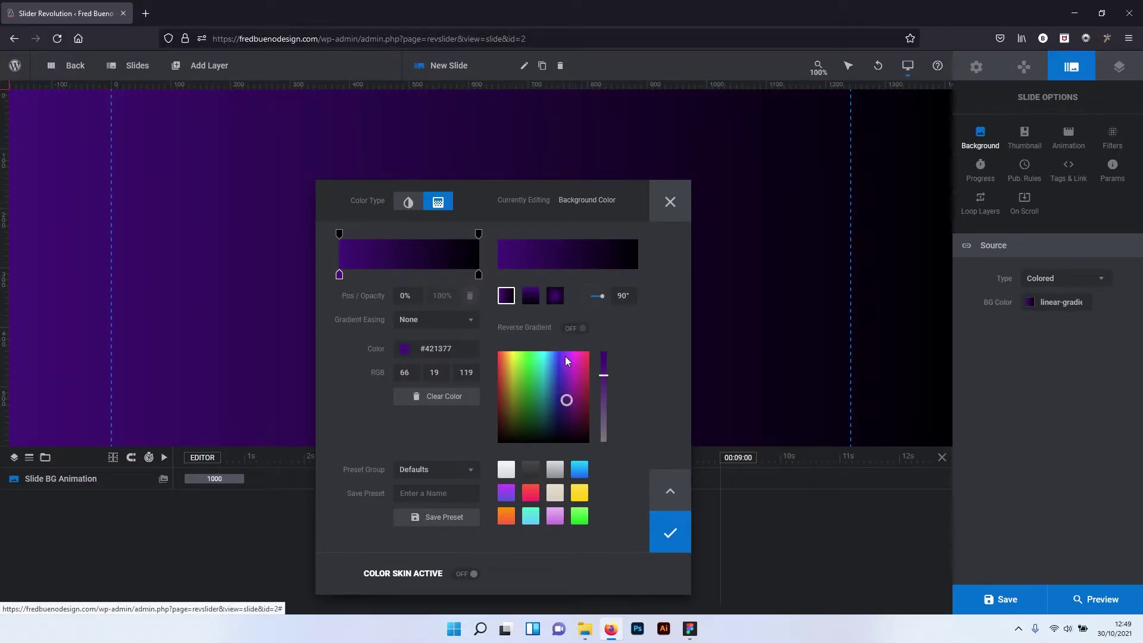
left_click(692, 637)
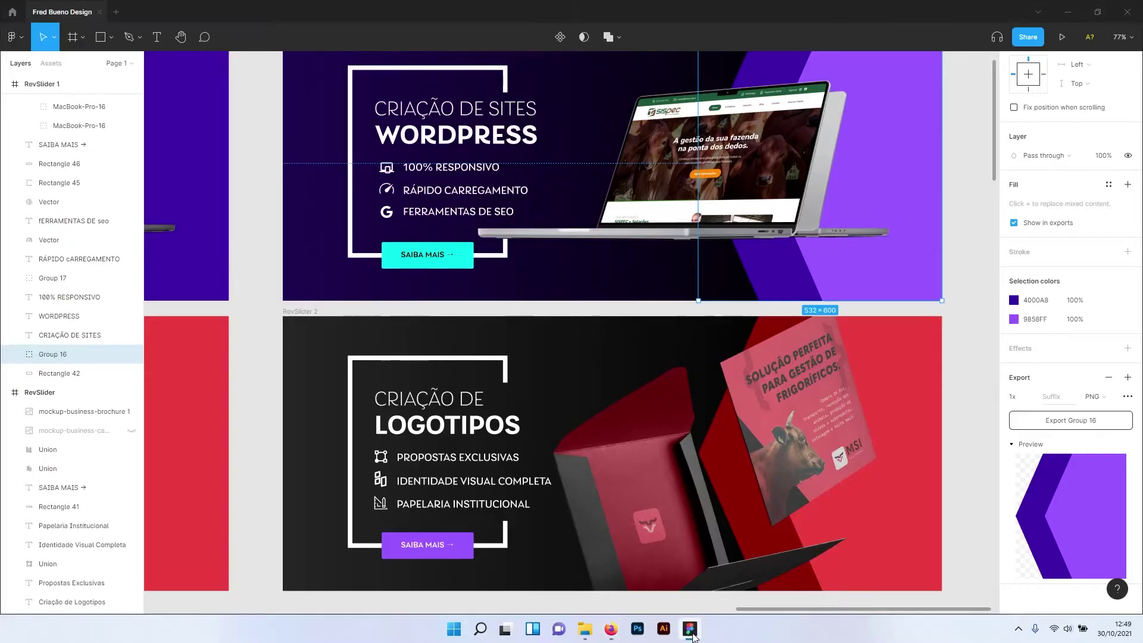
Copy the starting hex 1F0053 from Rectangle 42's linear gradient fill in Figma.
left_click(72, 373)
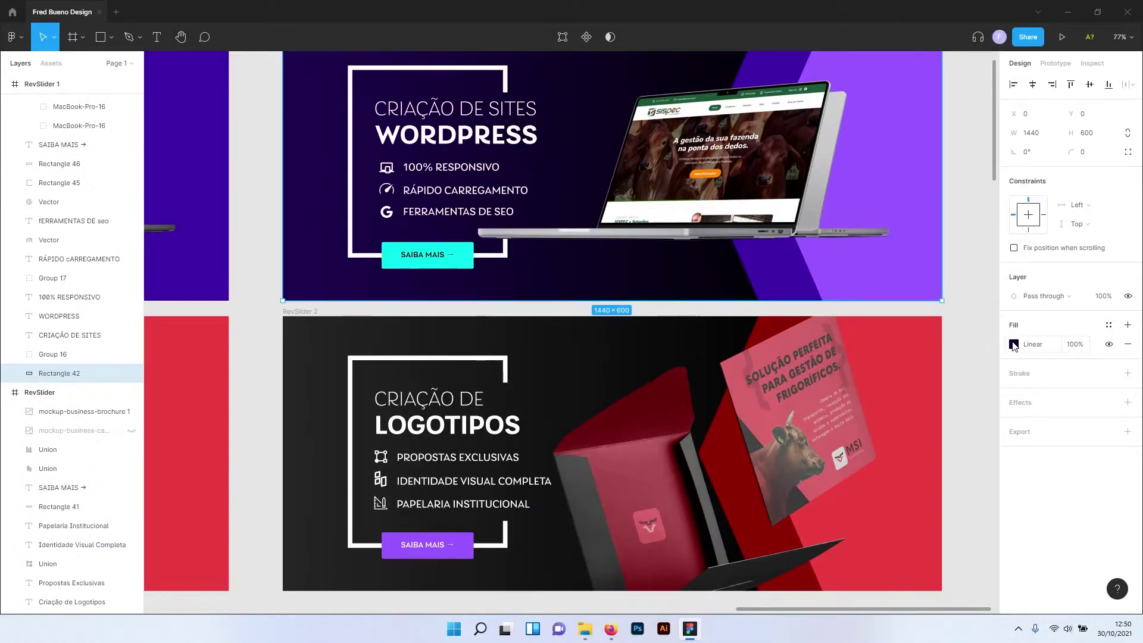
left_click(1014, 344)
left_click(870, 288)
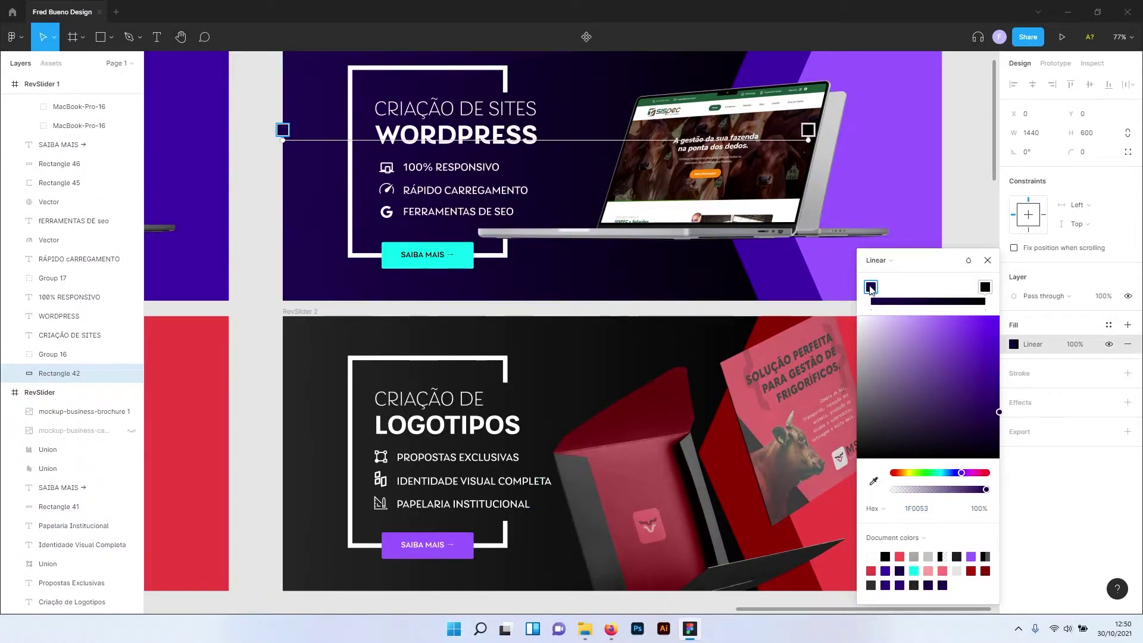
left_click(918, 513)
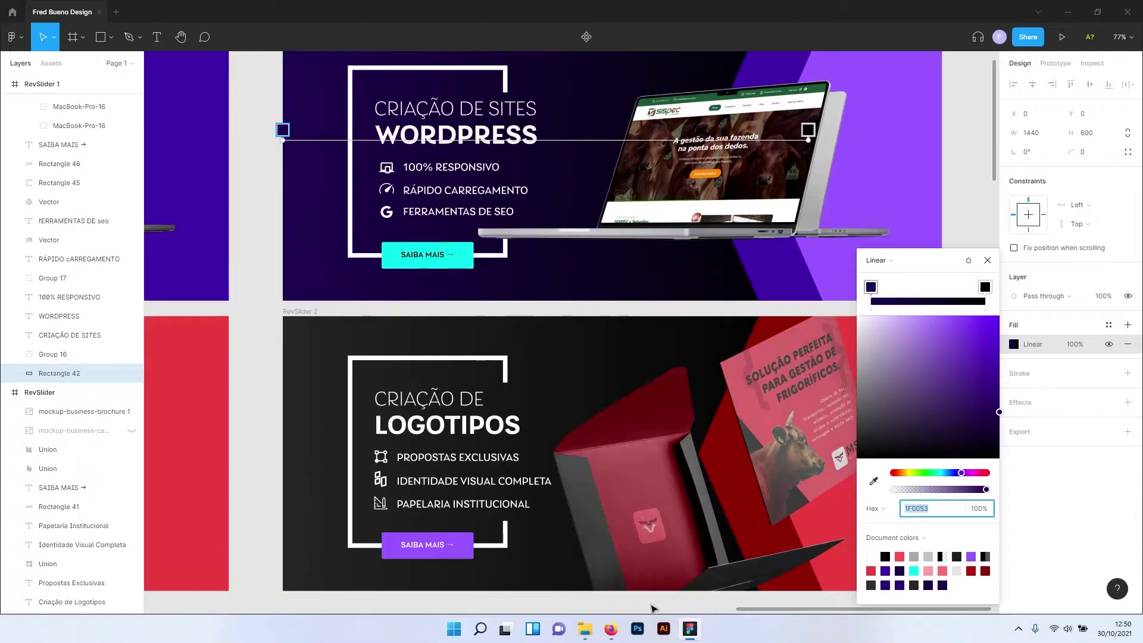
left_click(610, 629)
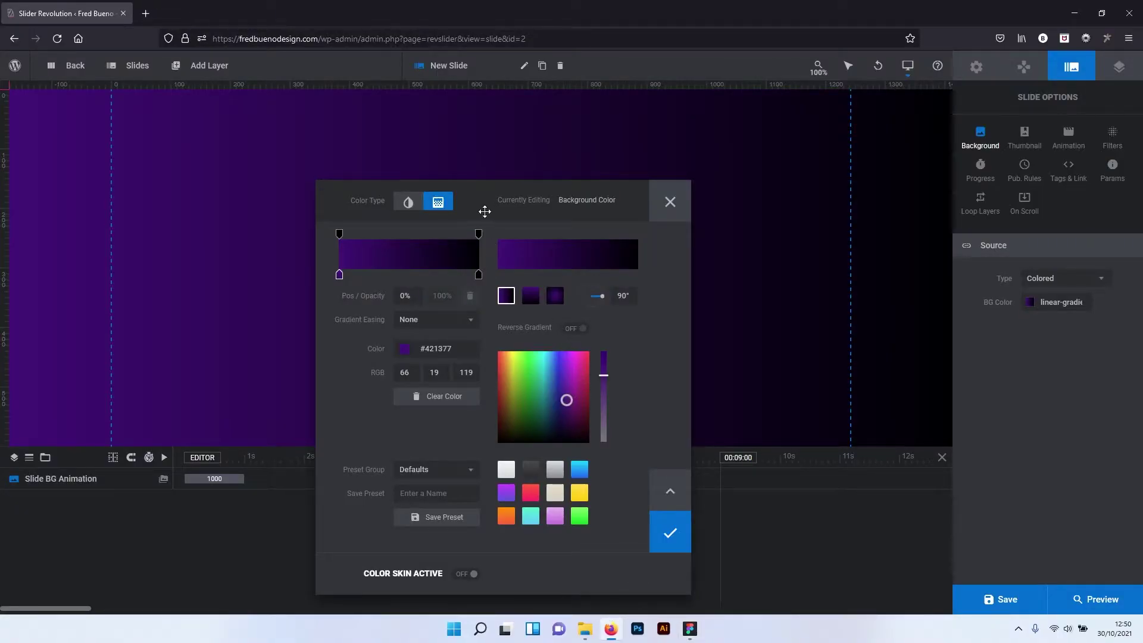
Paste #1F0053 into the left colour stop and reposition the left opacity stop.
double_click(436, 350)
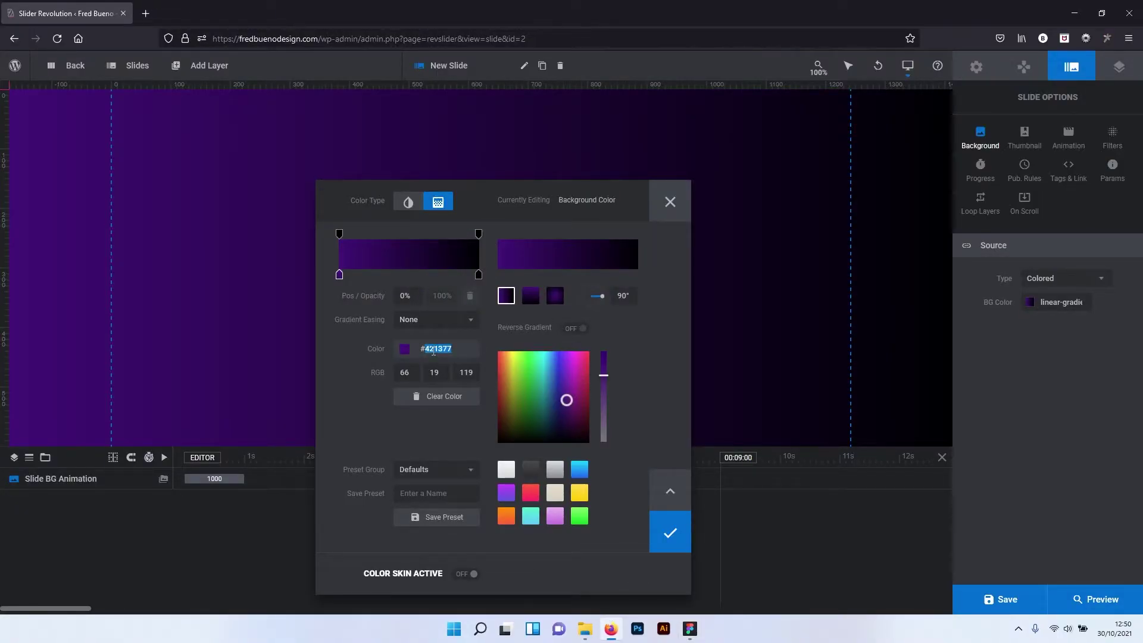
type("1F0053")
key("Return")
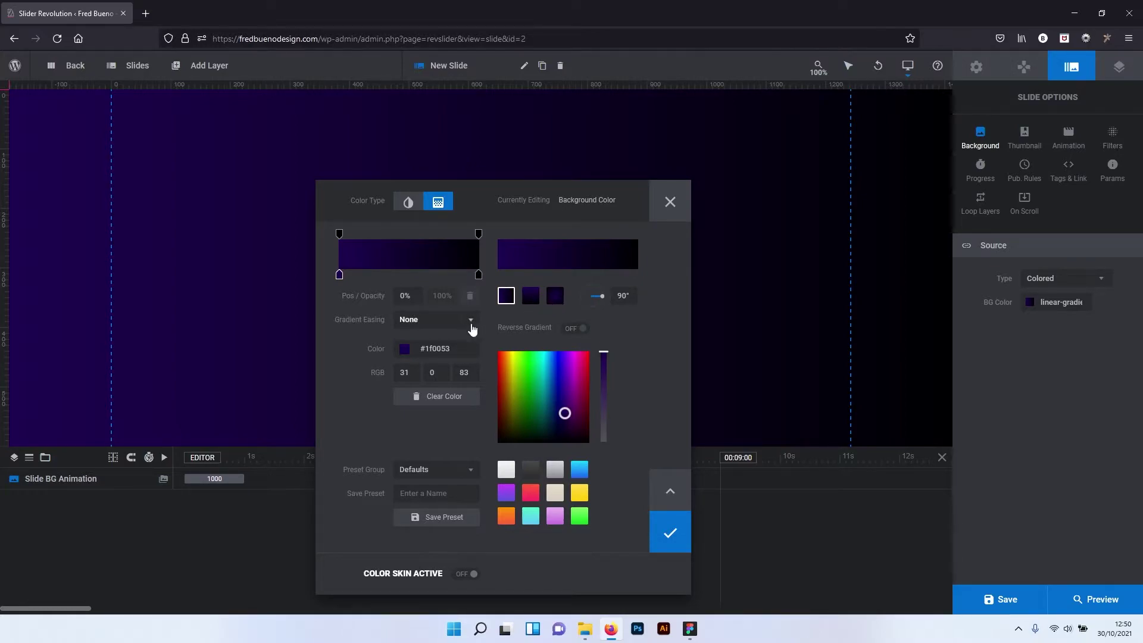
left_click(478, 234)
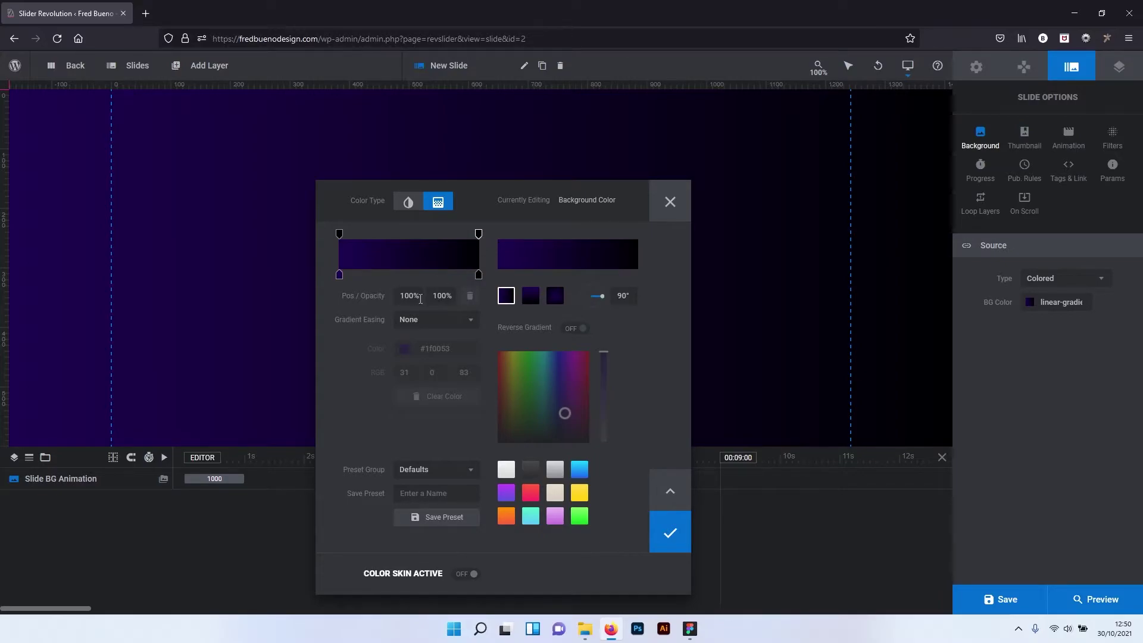
left_click(340, 234)
mouse_move(339, 234)
left_mouse_down()
mouse_move(422, 246)
mouse_move(320, 232)
left_mouse_up()
Apply the gradient background, then add a new text layer and enlarge it.
left_click(672, 534)
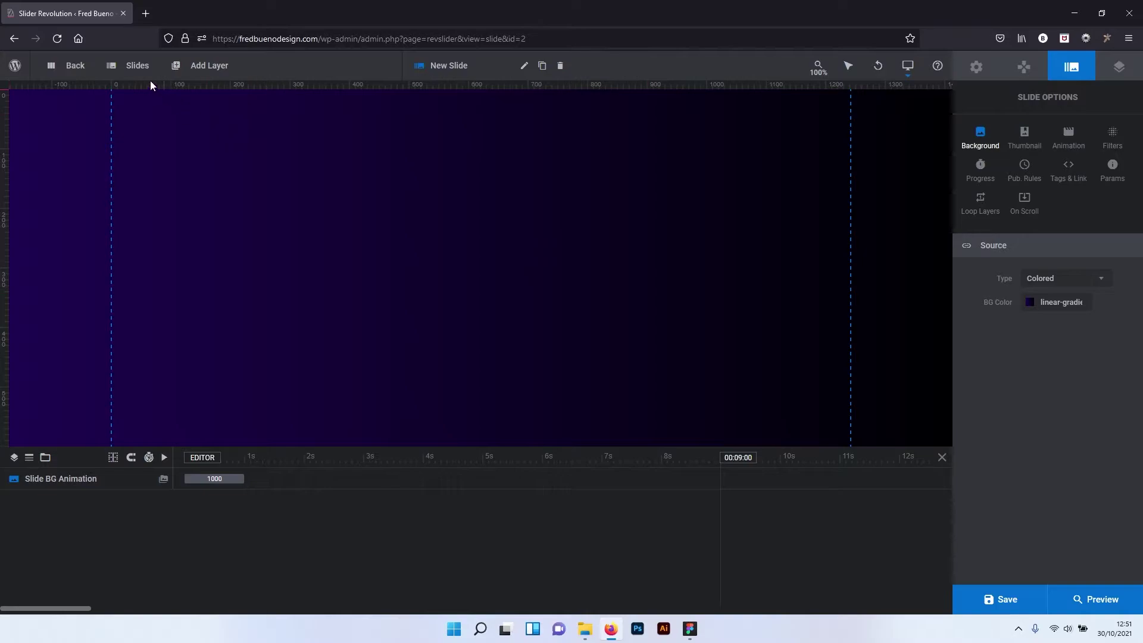
mouse_move(202, 65)
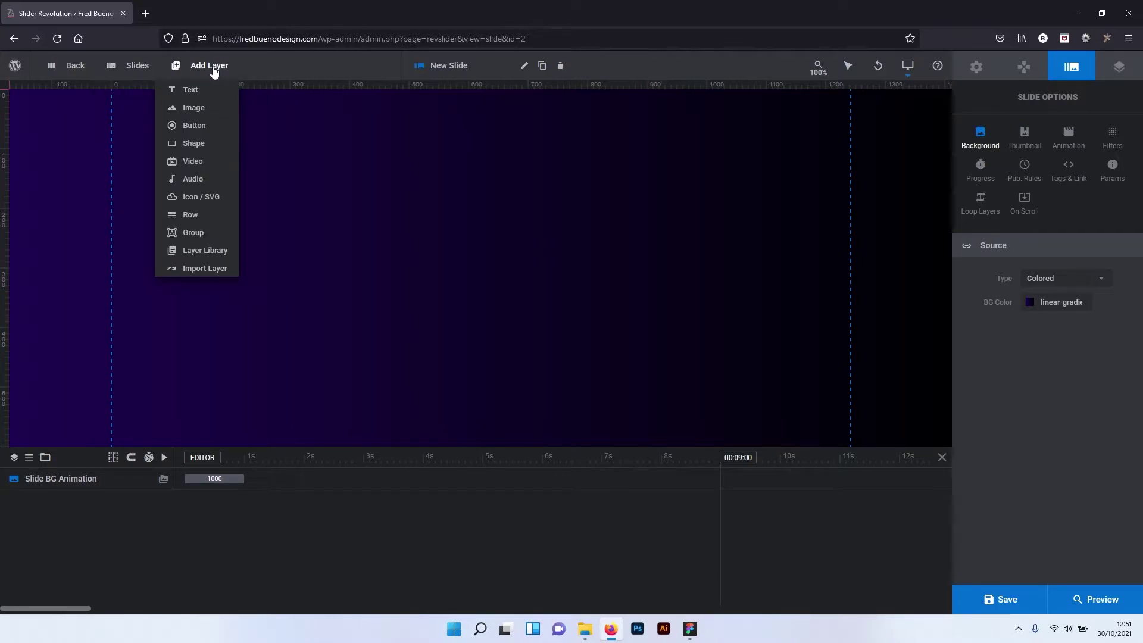
mouse_move(191, 90)
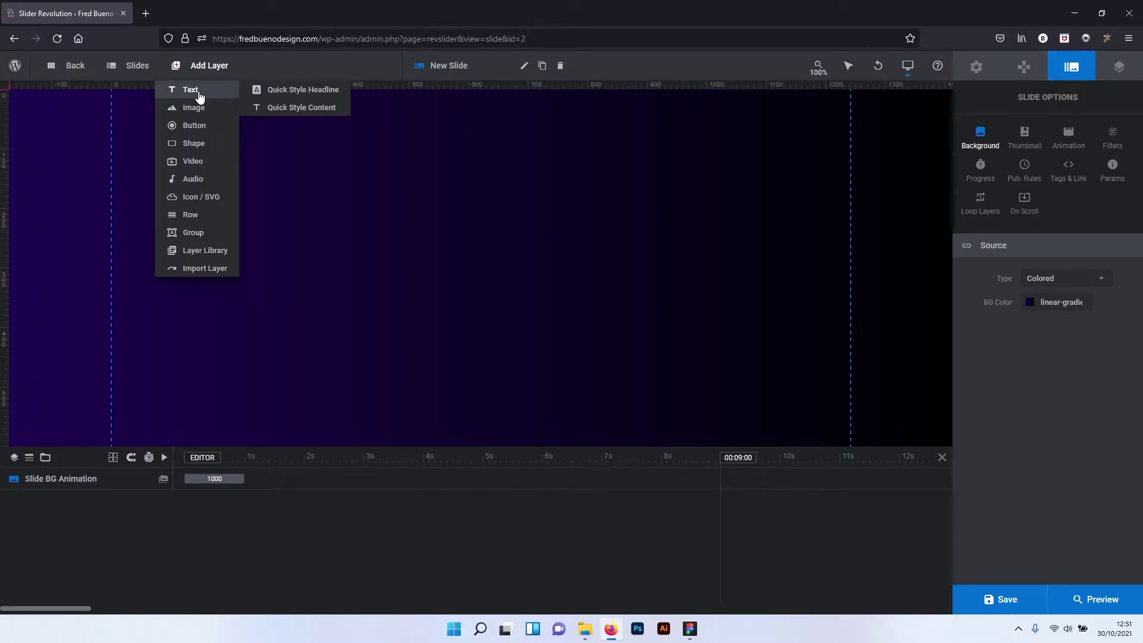
left_click(199, 95)
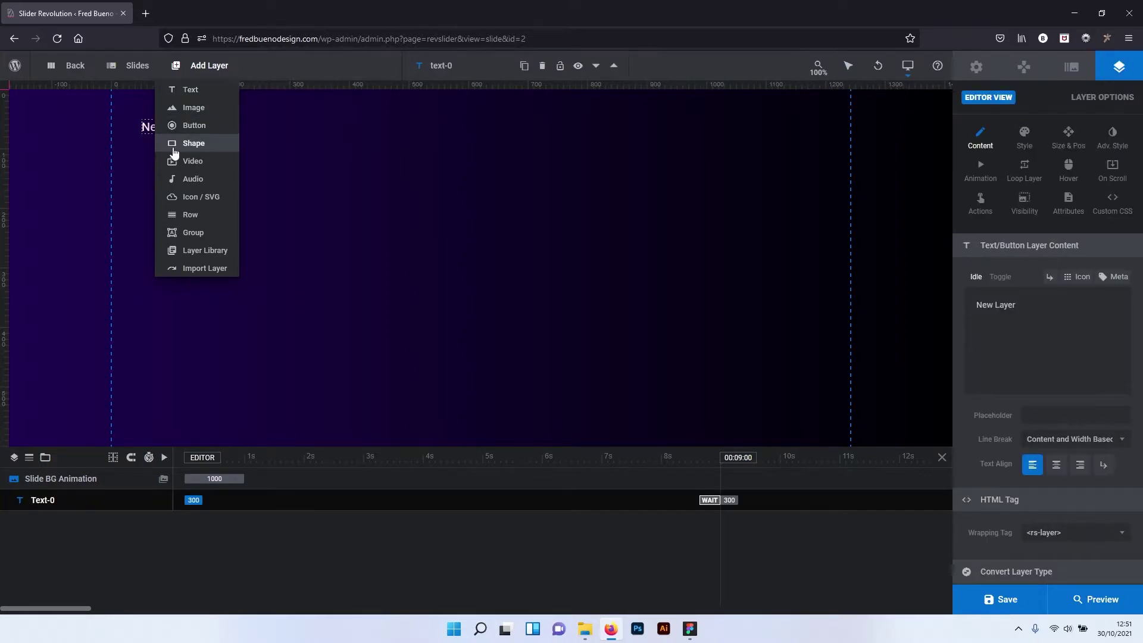
left_click_drag(198, 132, 304, 231)
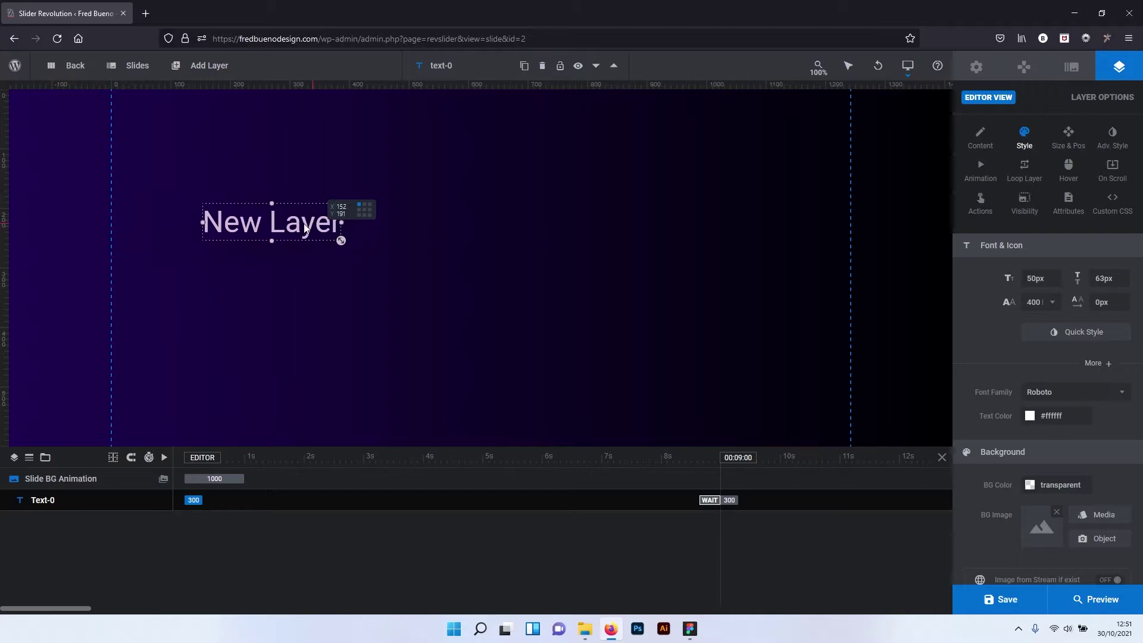
Replace the placeholder text with CRIAÇÃO DE SITES and move it up and left.
left_click(988, 147)
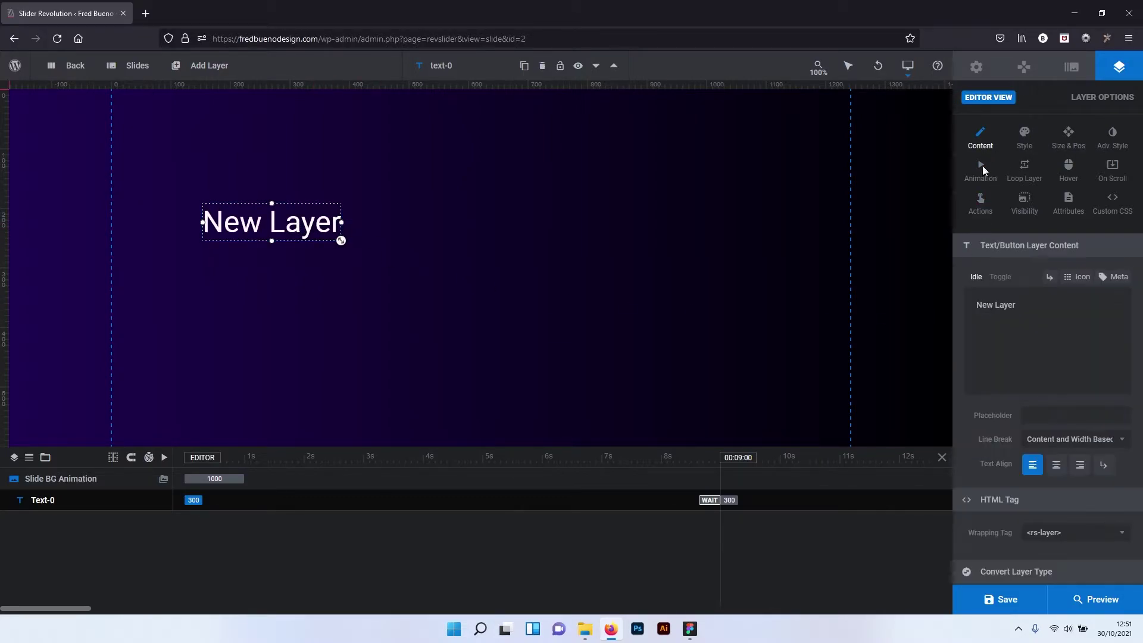
left_click_drag(1025, 308, 902, 300)
key("Caps_Lock")
type("CRIA")
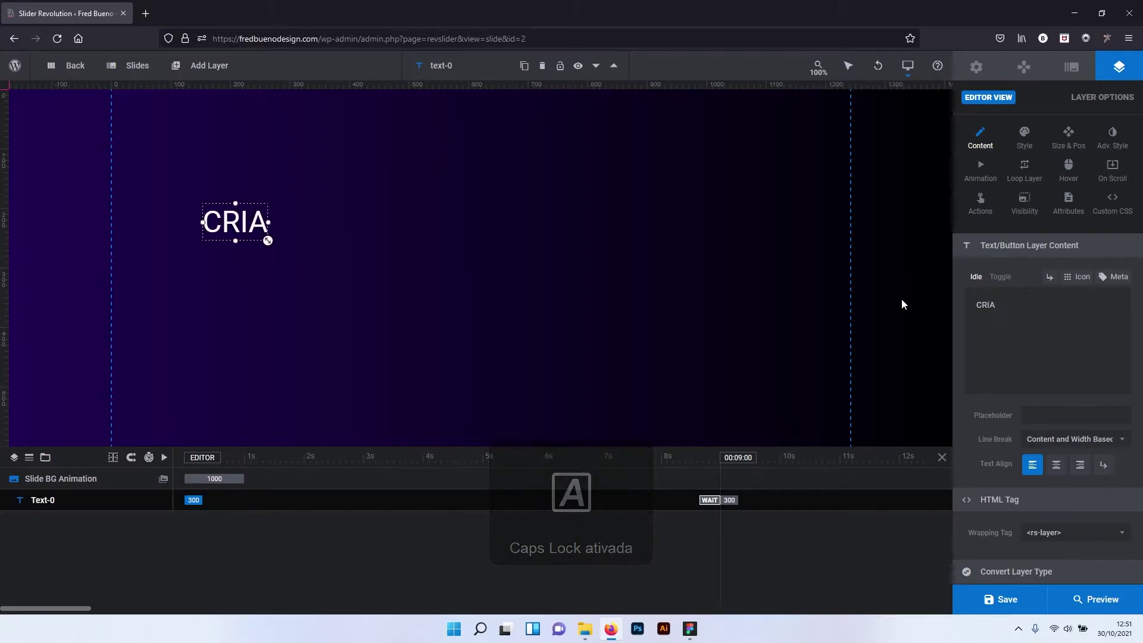
type("ÇÃO")
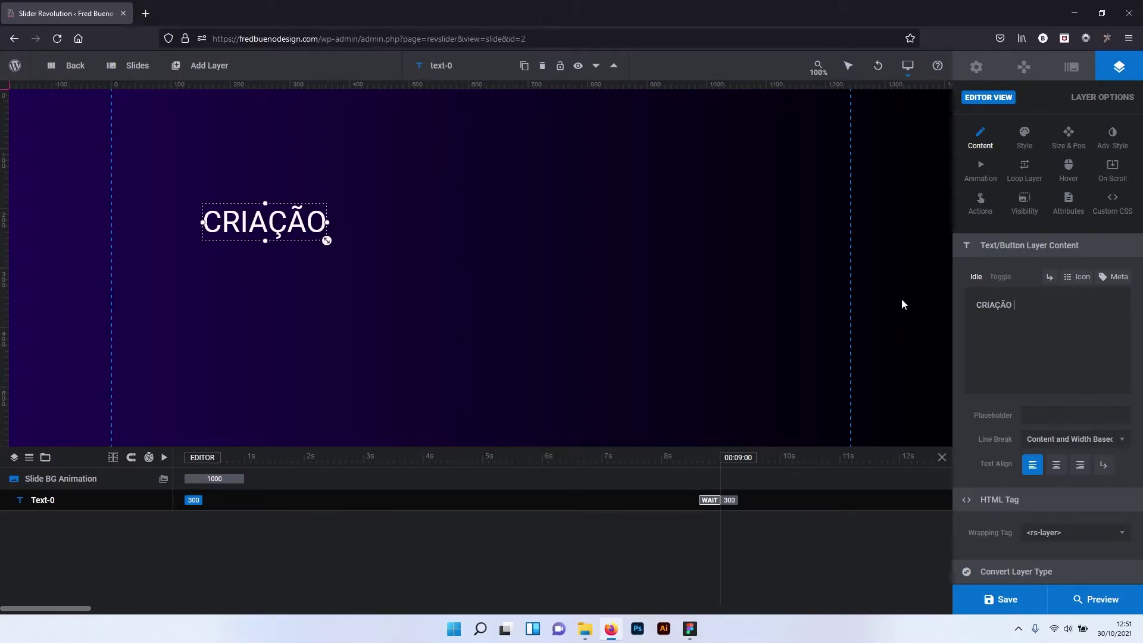
type(" DE SITES")
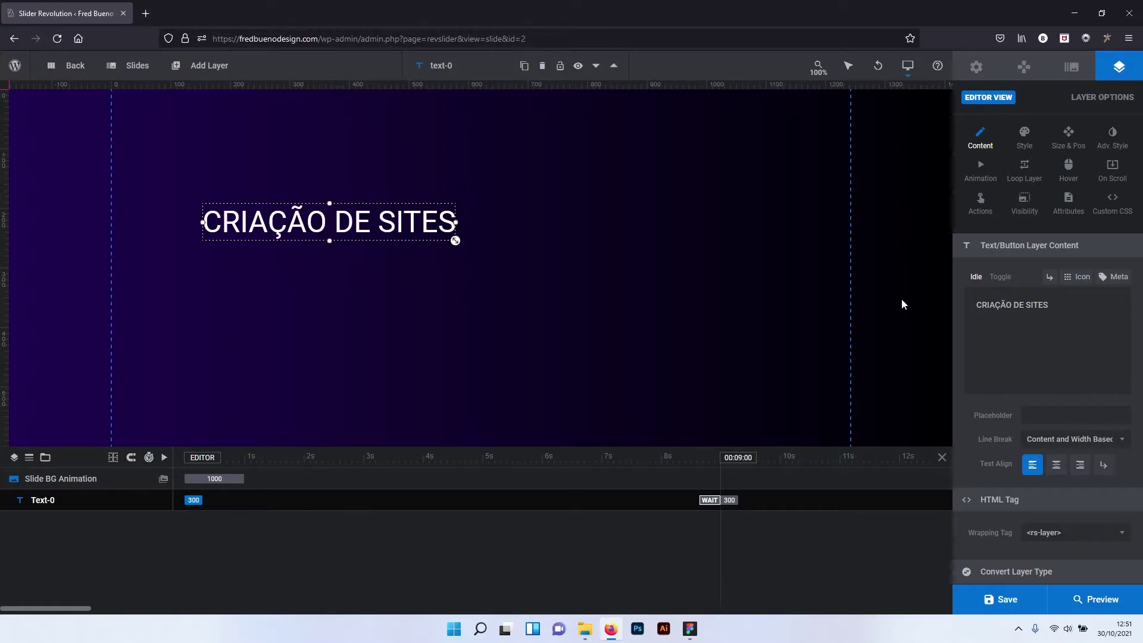
mouse_move(374, 218)
left_mouse_down()
mouse_move(363, 206)
mouse_move(392, 200)
left_mouse_up()
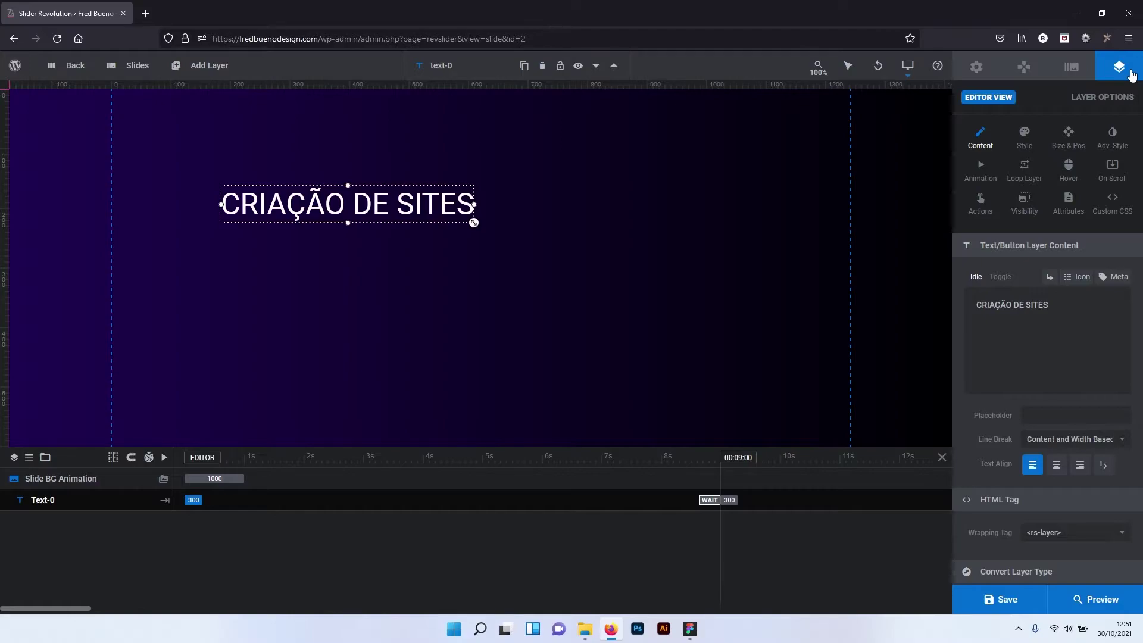
Set the heading's font family to Montserrat.
left_click(1025, 149)
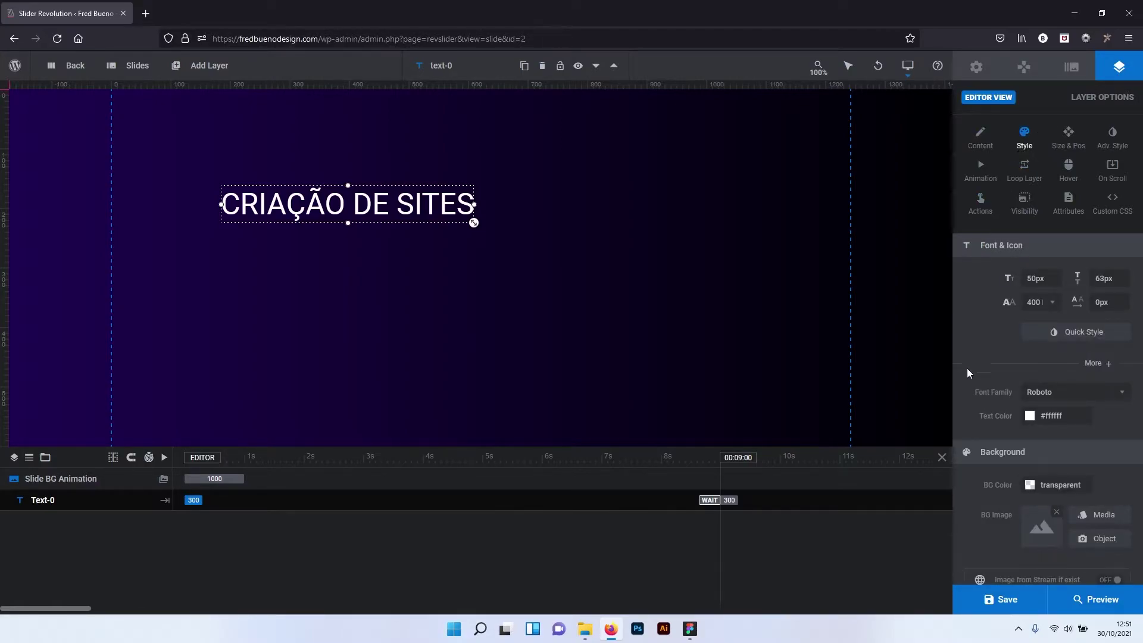
left_click(1066, 395)
type("LAC")
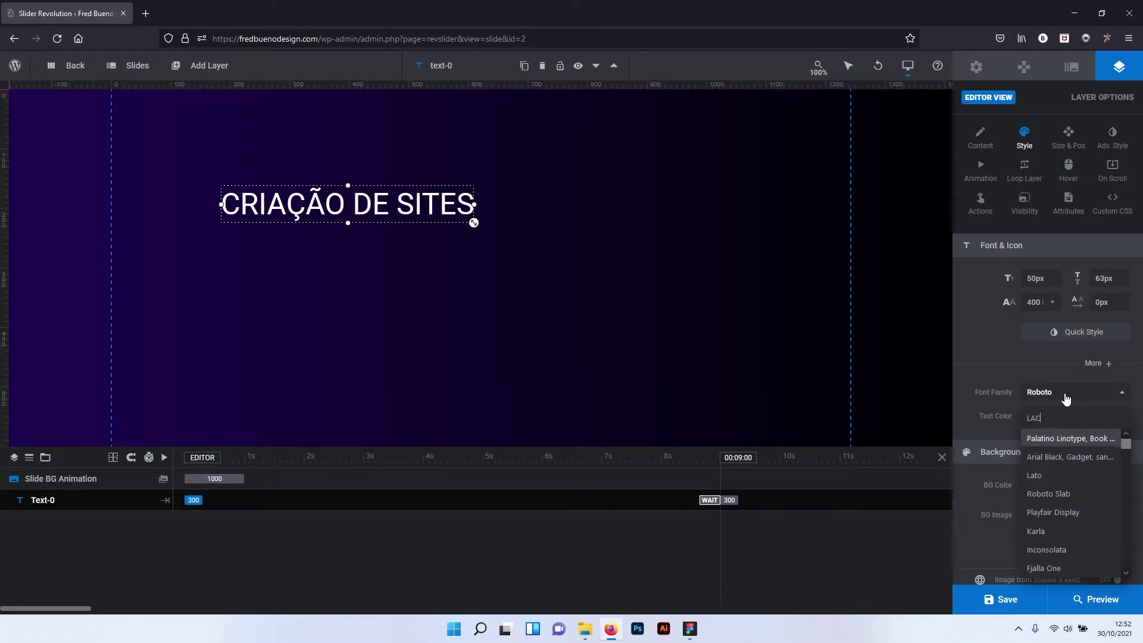
key("BackSpace")
key("BackSpace")
key("Caps_Lock")
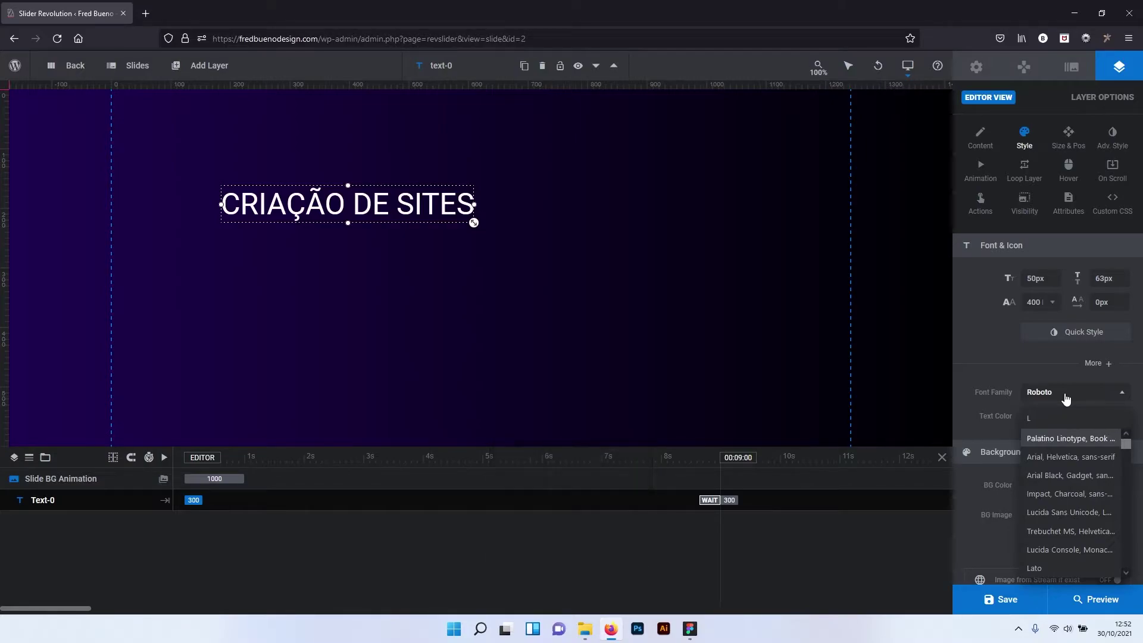
key("BackSpace")
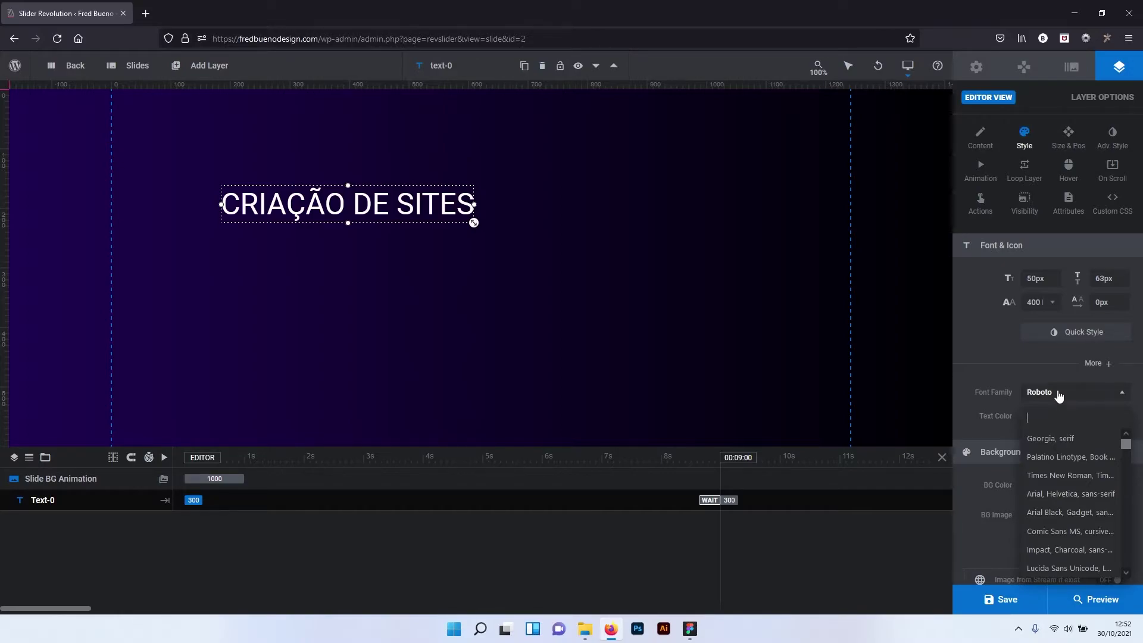
left_click(1059, 394)
left_click(1059, 393)
type("mont")
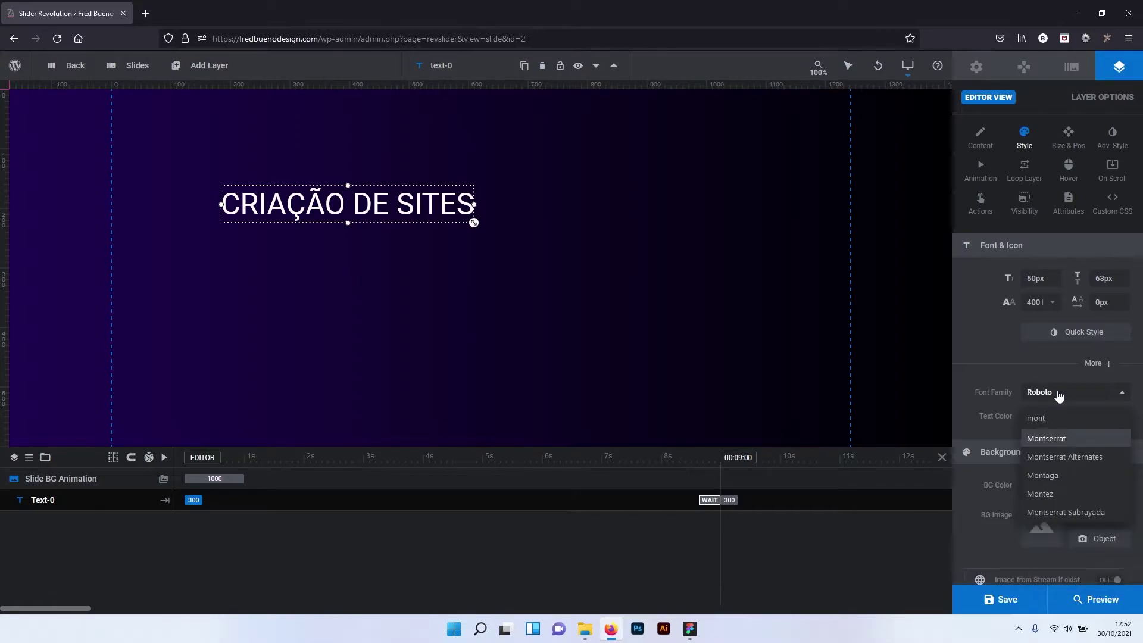
left_click(1045, 439)
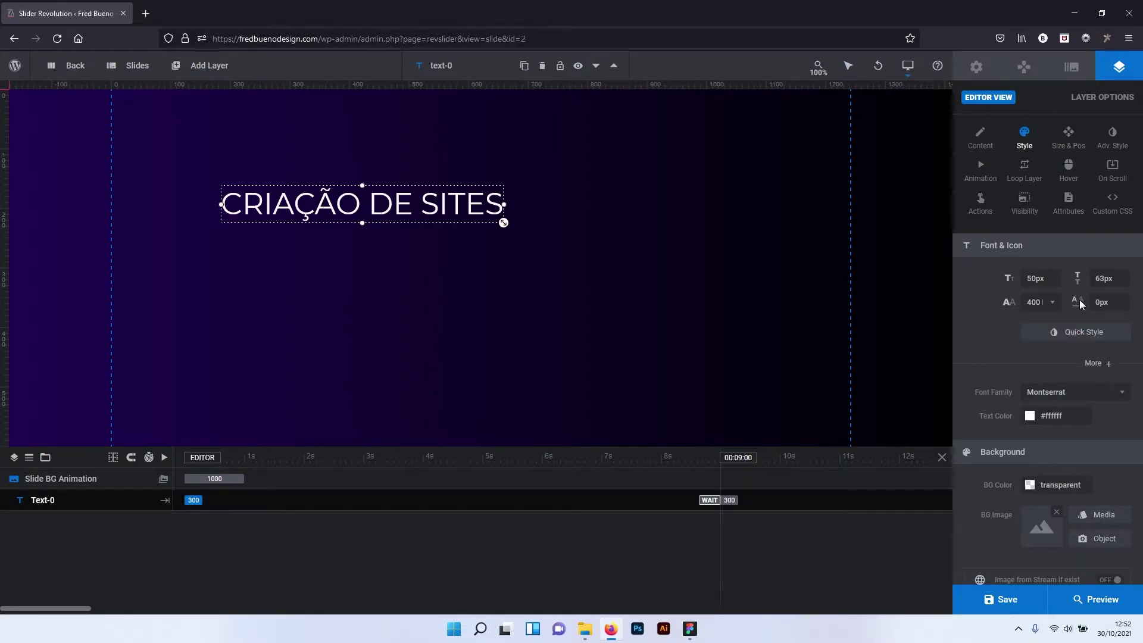
Make the heading weight 300 Light and shrink it to 40px.
left_click(1049, 302)
left_click(1051, 366)
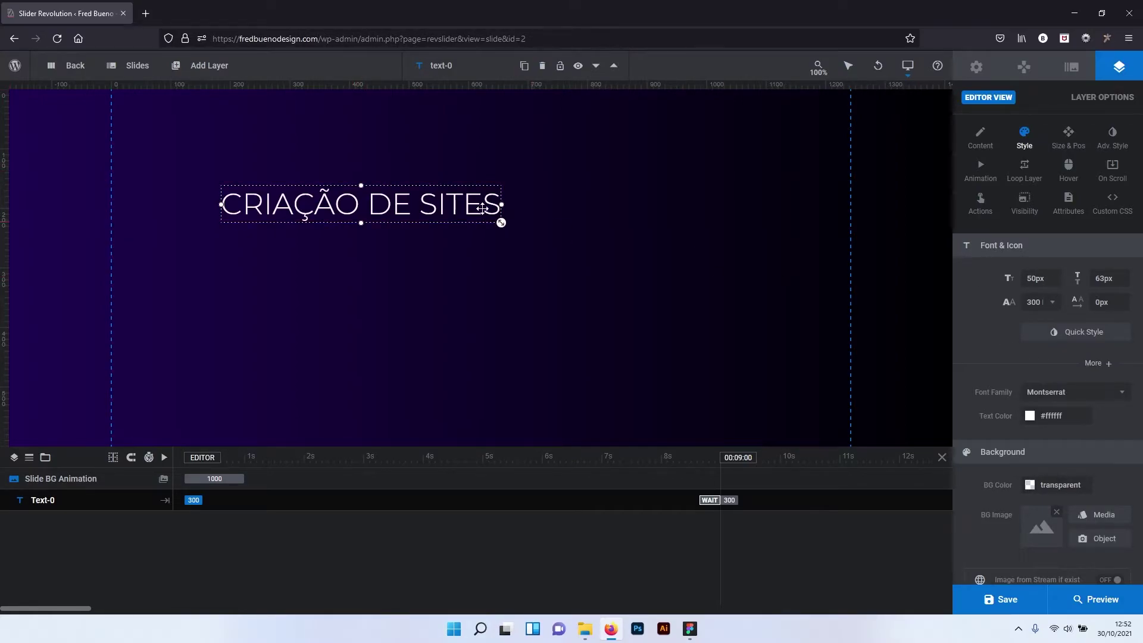
left_click_drag(501, 223, 420, 210)
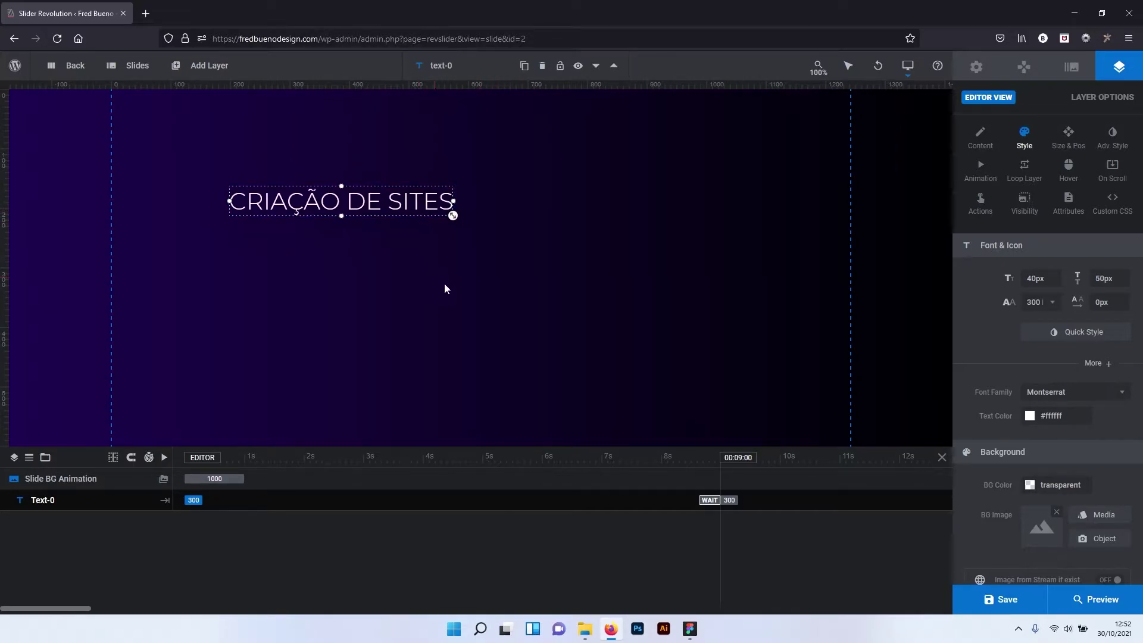
Duplicate the CRIAÇÃO DE SITES layer and move the copy just below it.
right_click(396, 199)
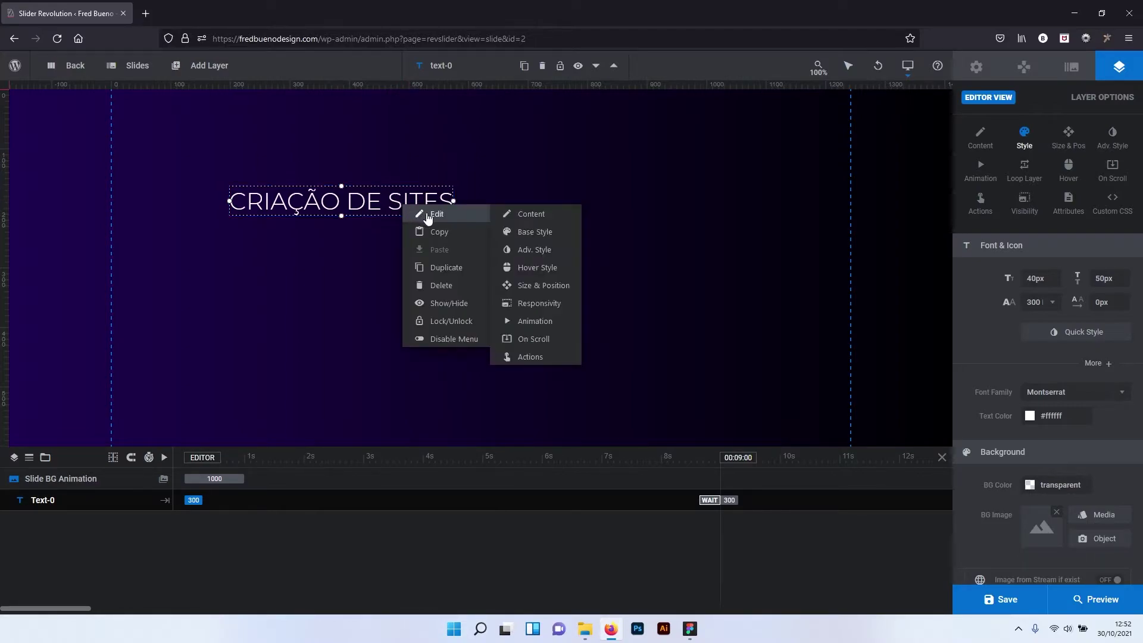
left_click(387, 200)
right_click(349, 197)
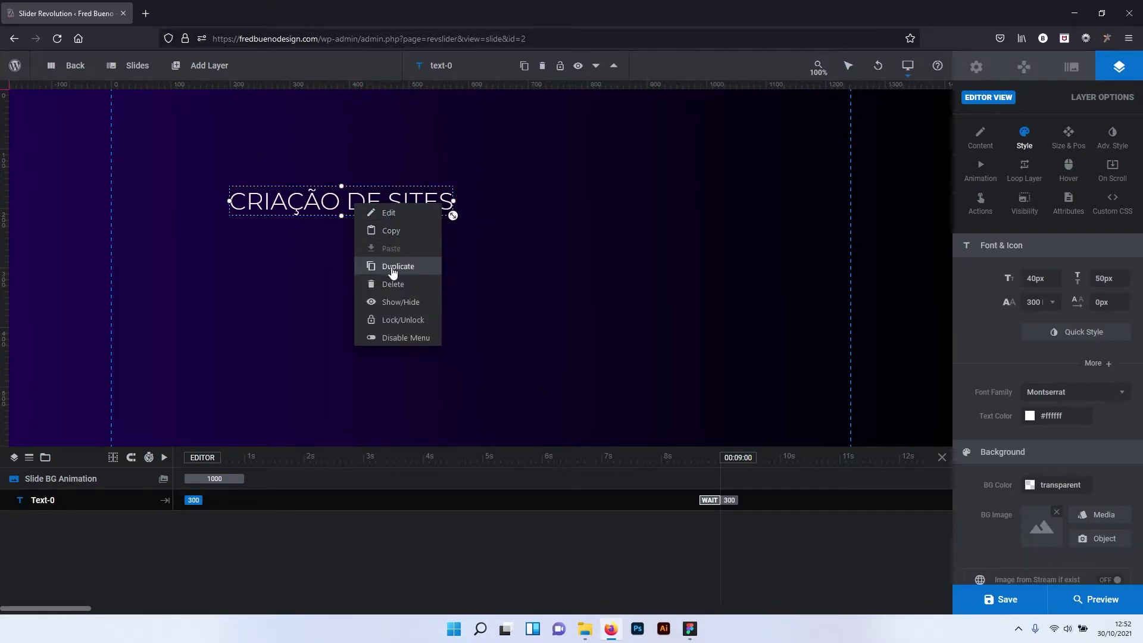
left_click(393, 266)
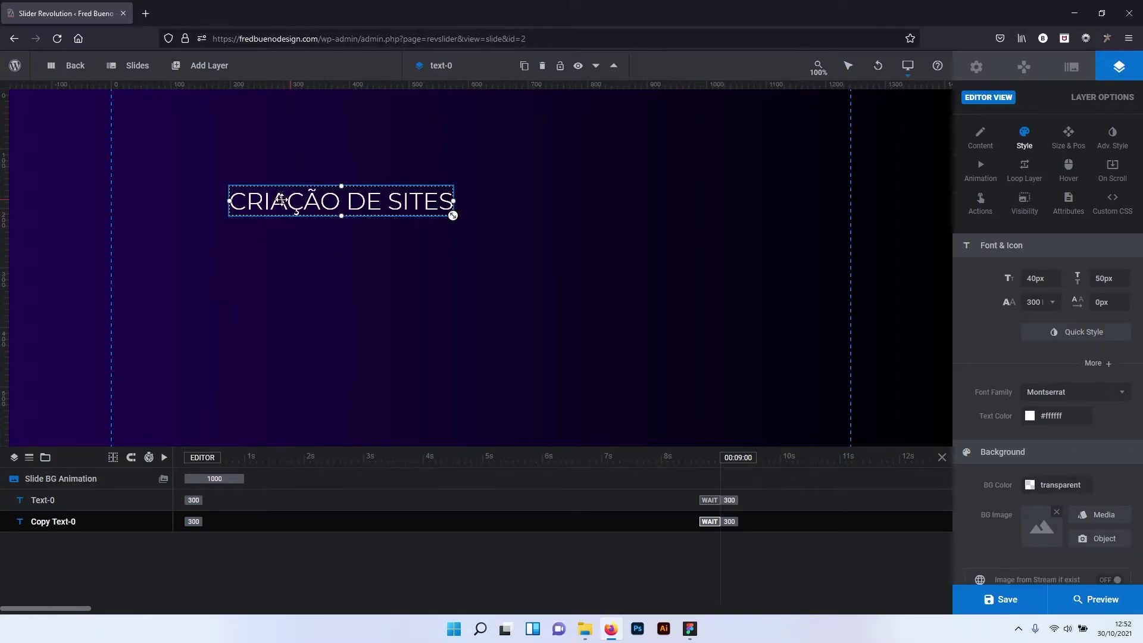
left_click_drag(281, 200, 282, 235)
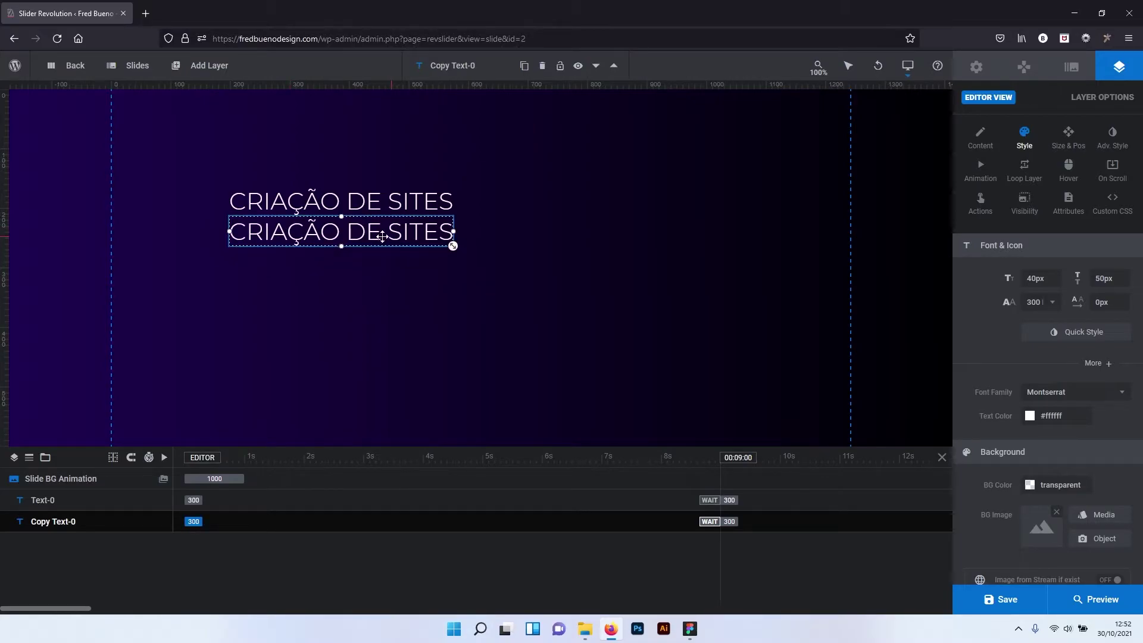
Change the copy's text to WORDPRESS and enlarge it to 52px.
double_click(382, 236)
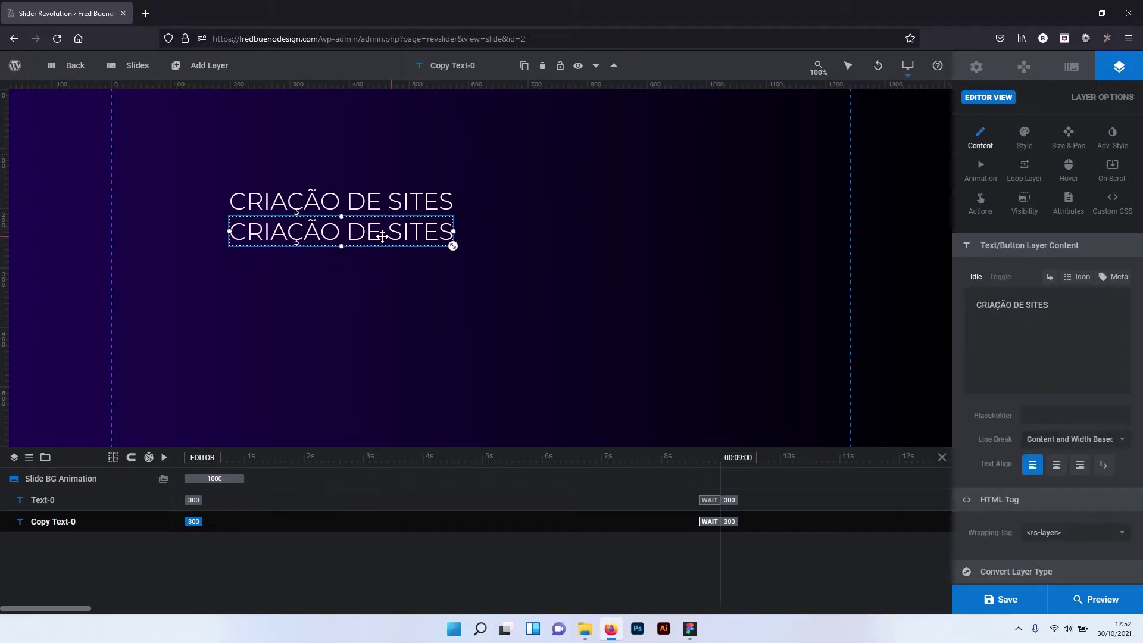
triple_click(1061, 306)
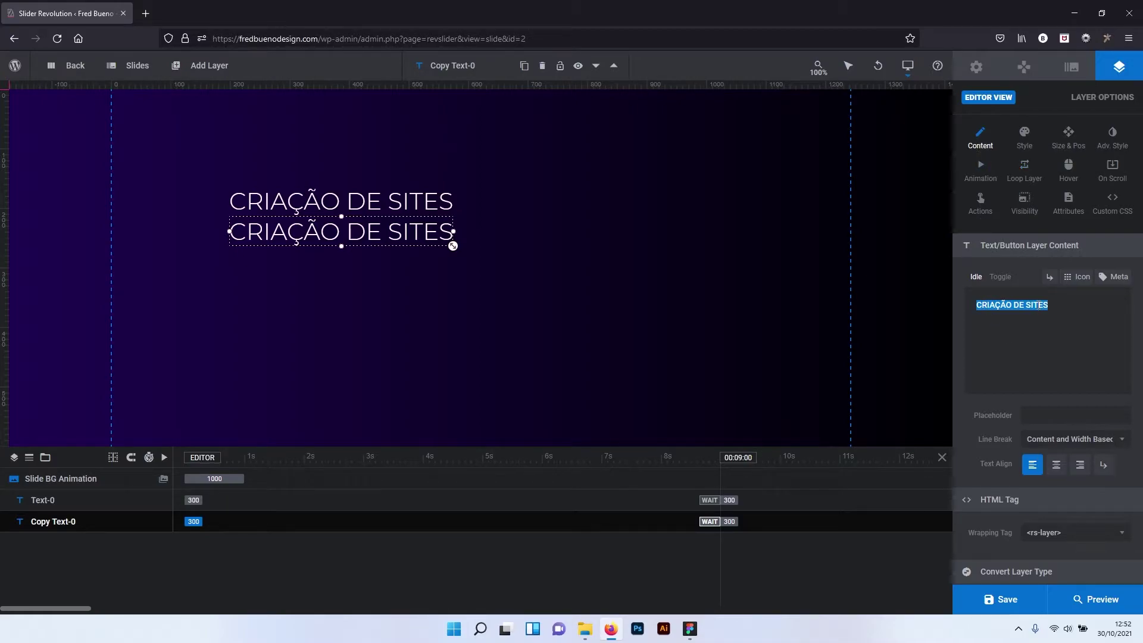
type("wordpress")
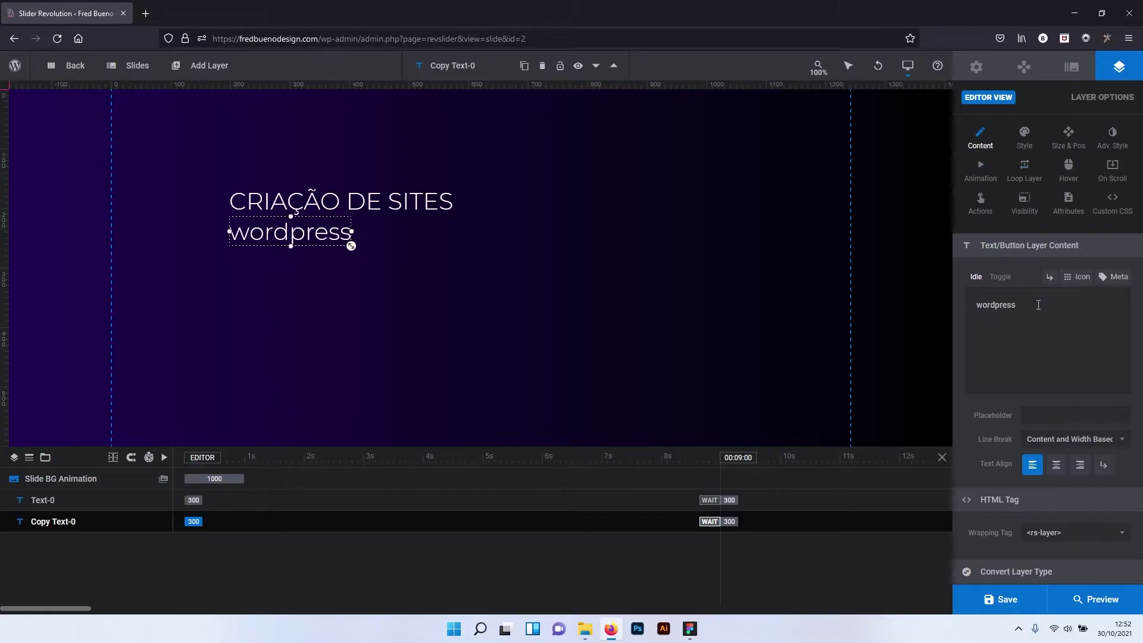
left_click_drag(1038, 305, 956, 305)
type("W")
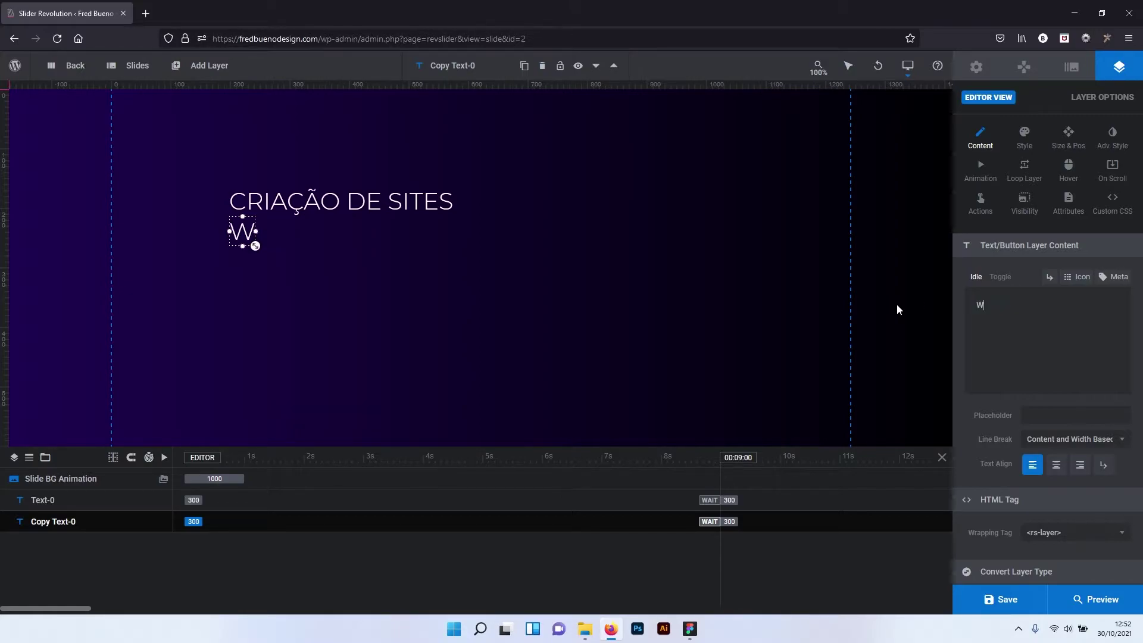
type("ORDPRESS")
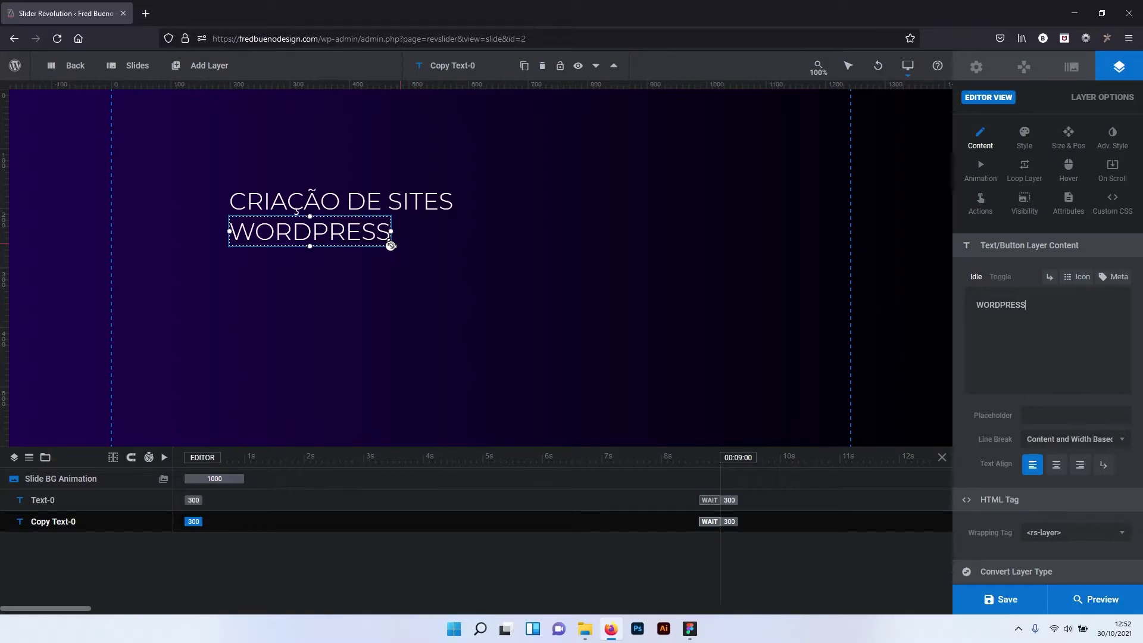
left_click_drag(391, 246, 441, 254)
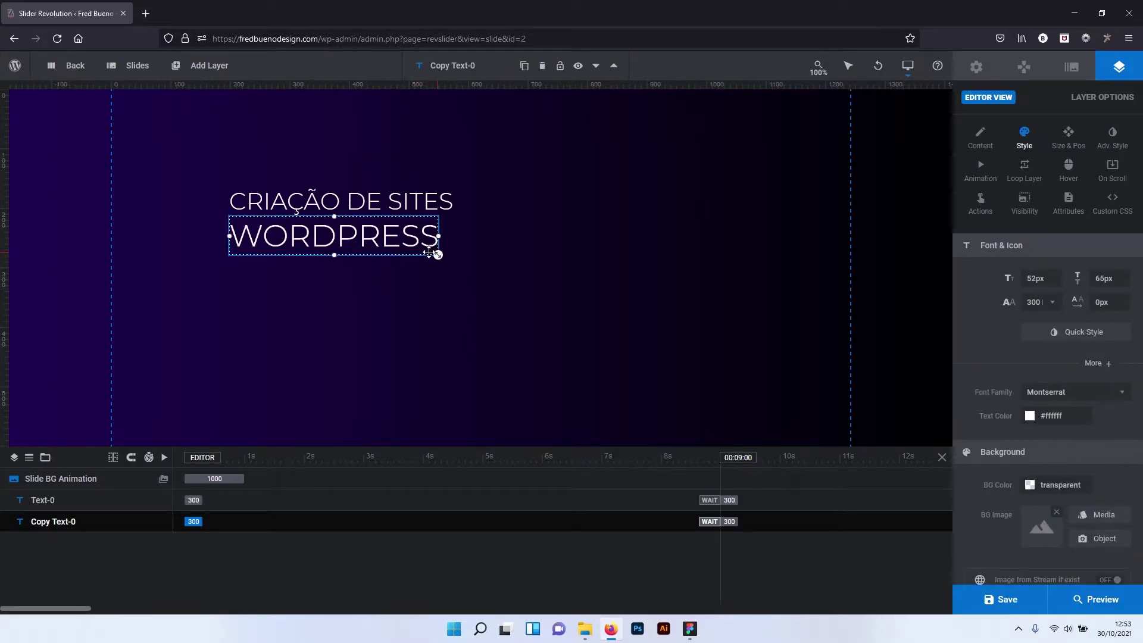
Set the WORDPRESS line's font weight to 800 Extra-Bold.
left_click(437, 201)
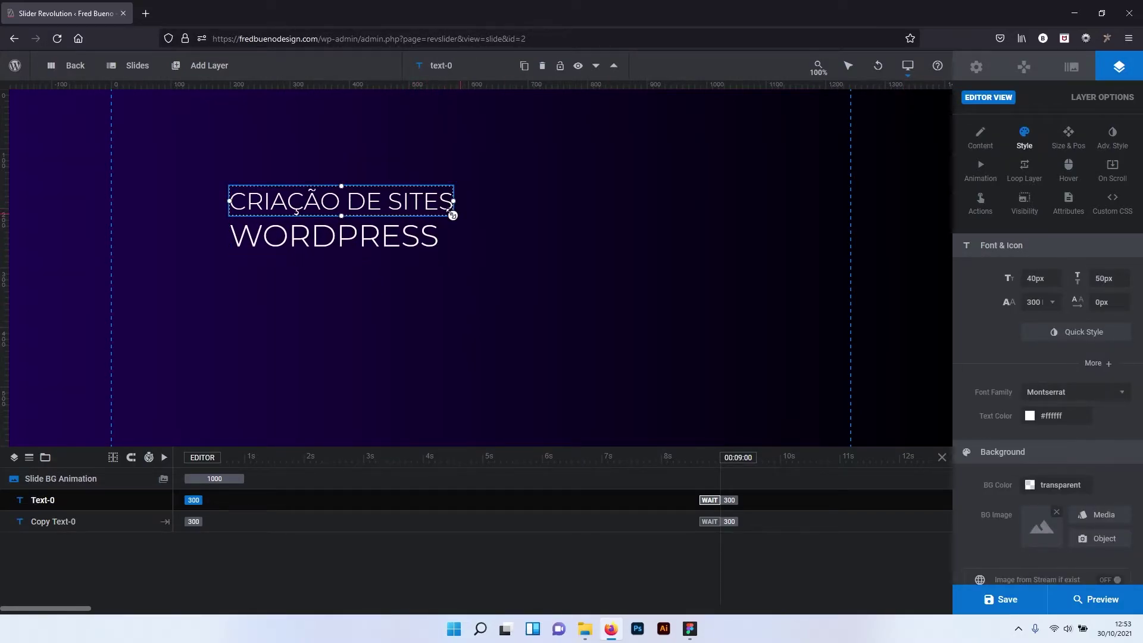
left_click(381, 241)
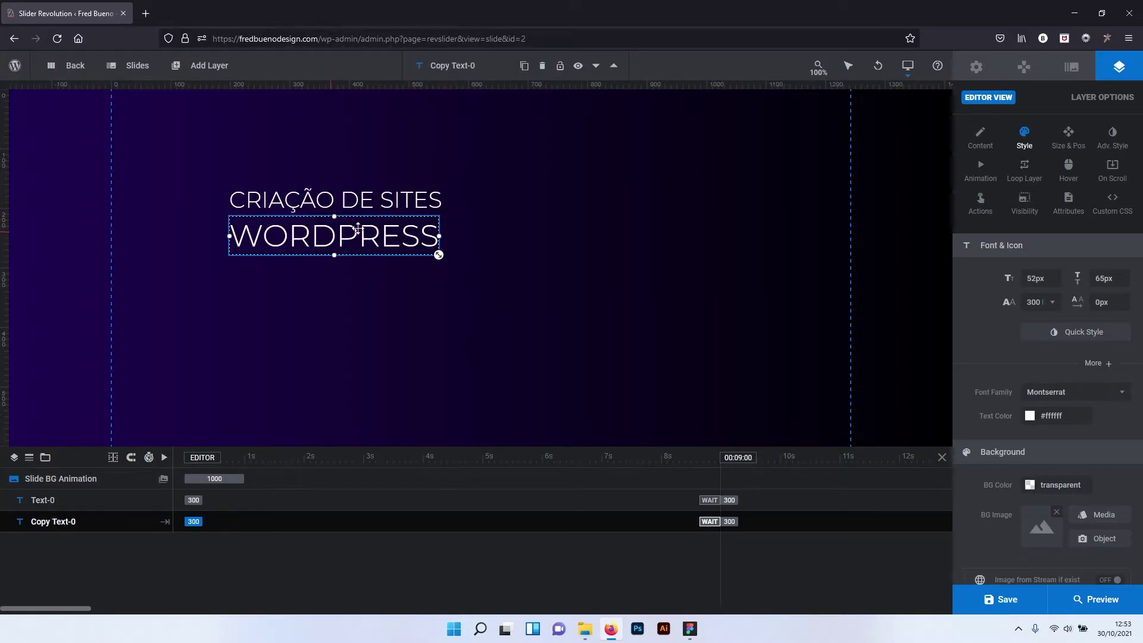
left_click(1051, 301)
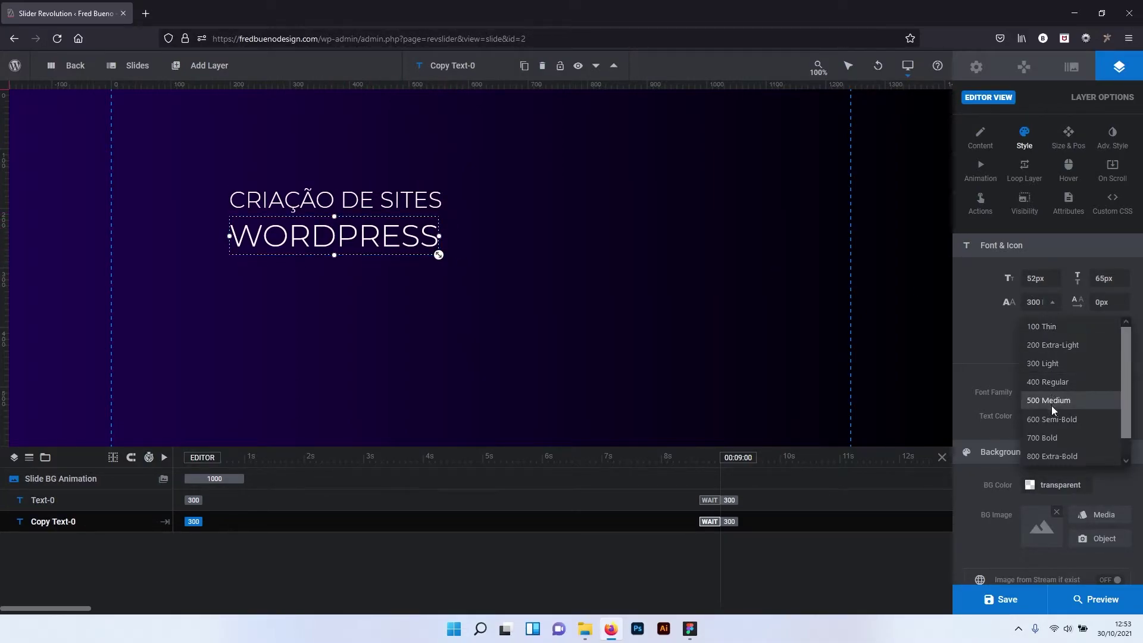
left_click(1049, 437)
left_click(1050, 305)
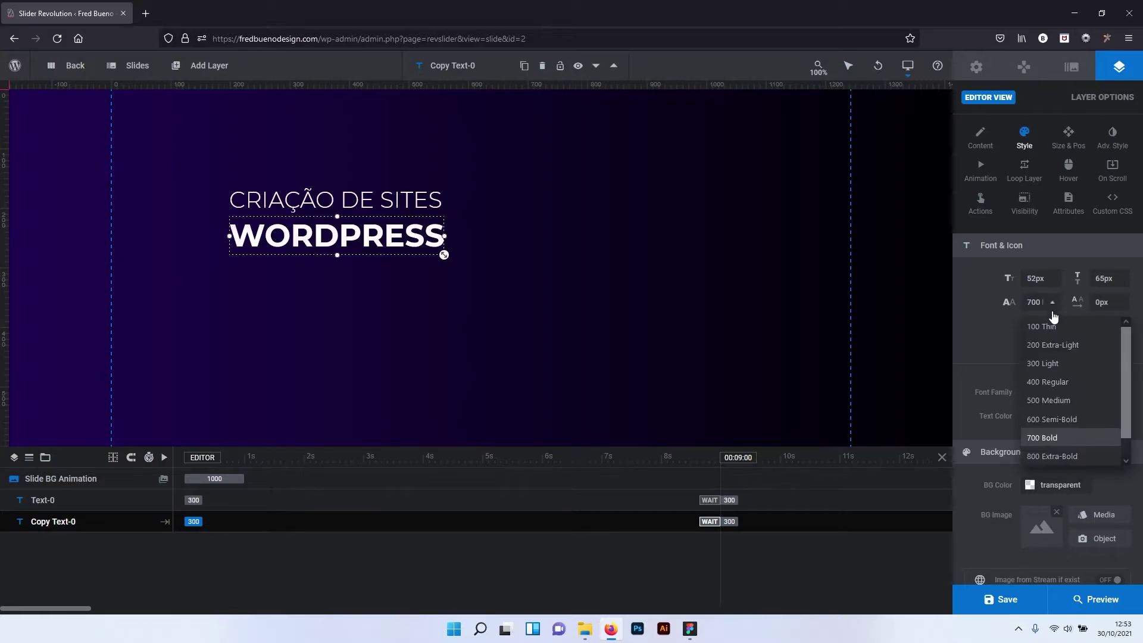
scroll(1049, 398, "down", 1)
left_click(1049, 453)
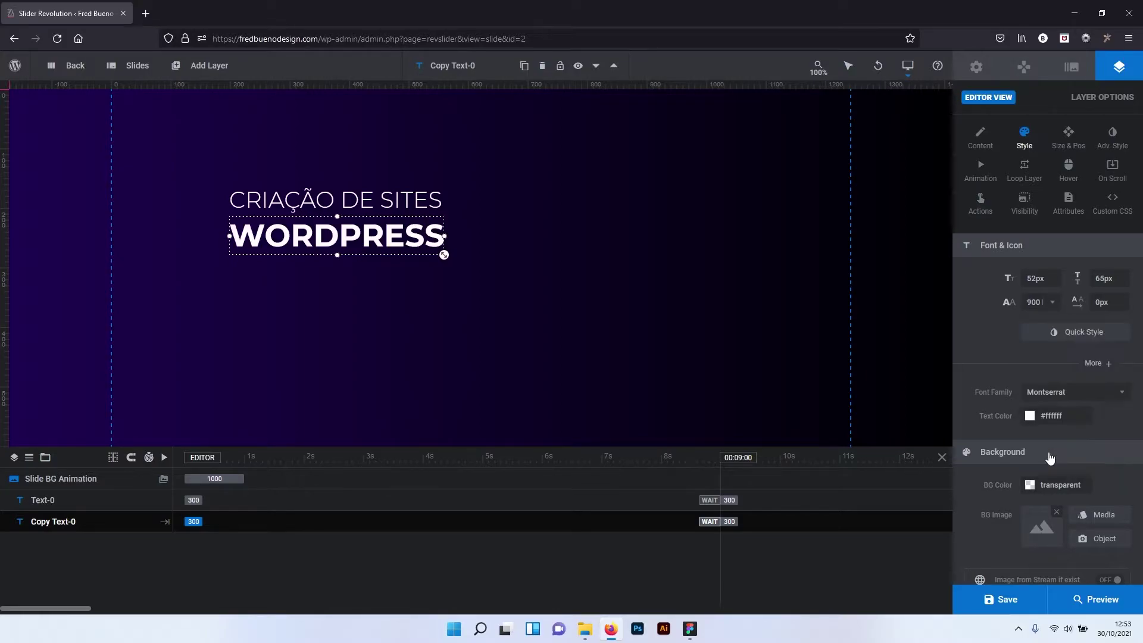
left_click(1052, 304)
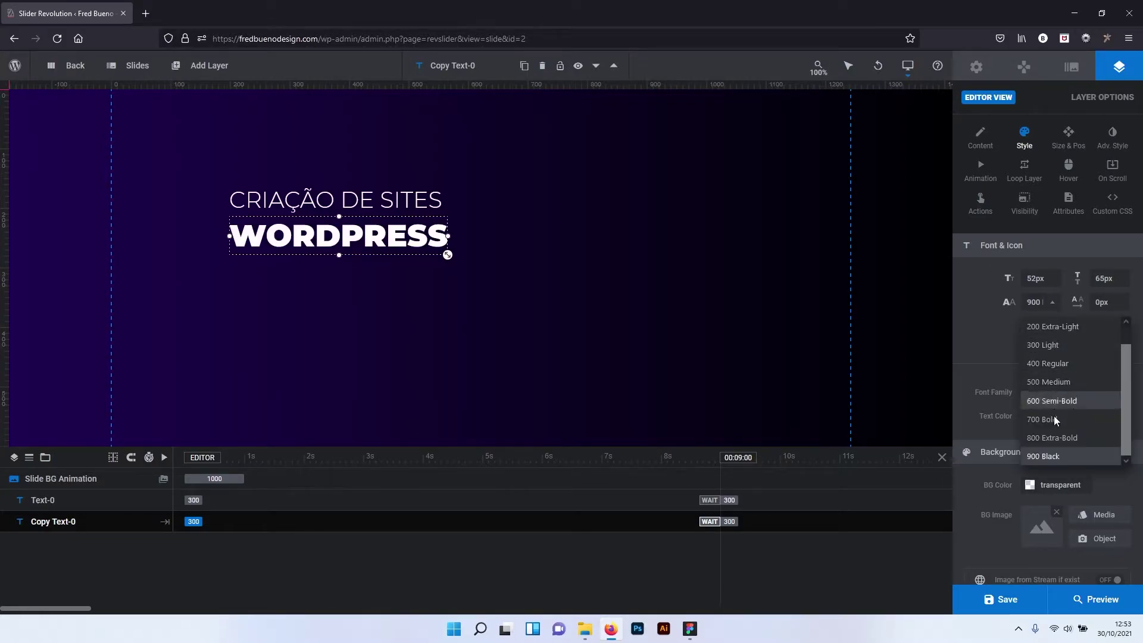
left_click(1054, 443)
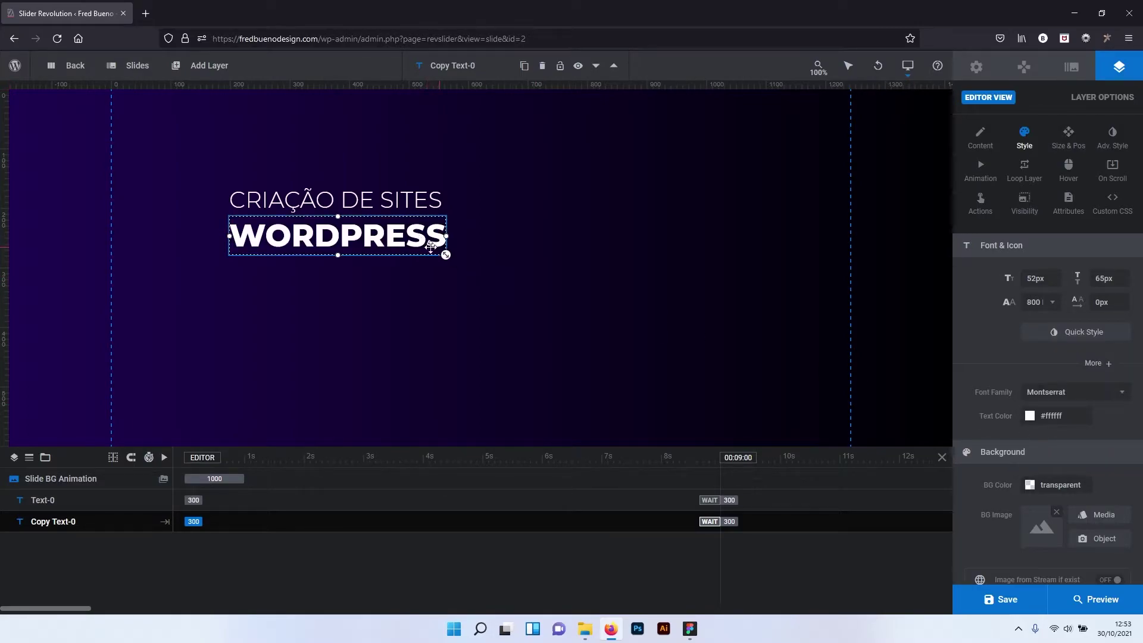
Increase the CRIAÇÃO DE SITES heading size to 39px.
left_click(420, 201)
left_click(1049, 279)
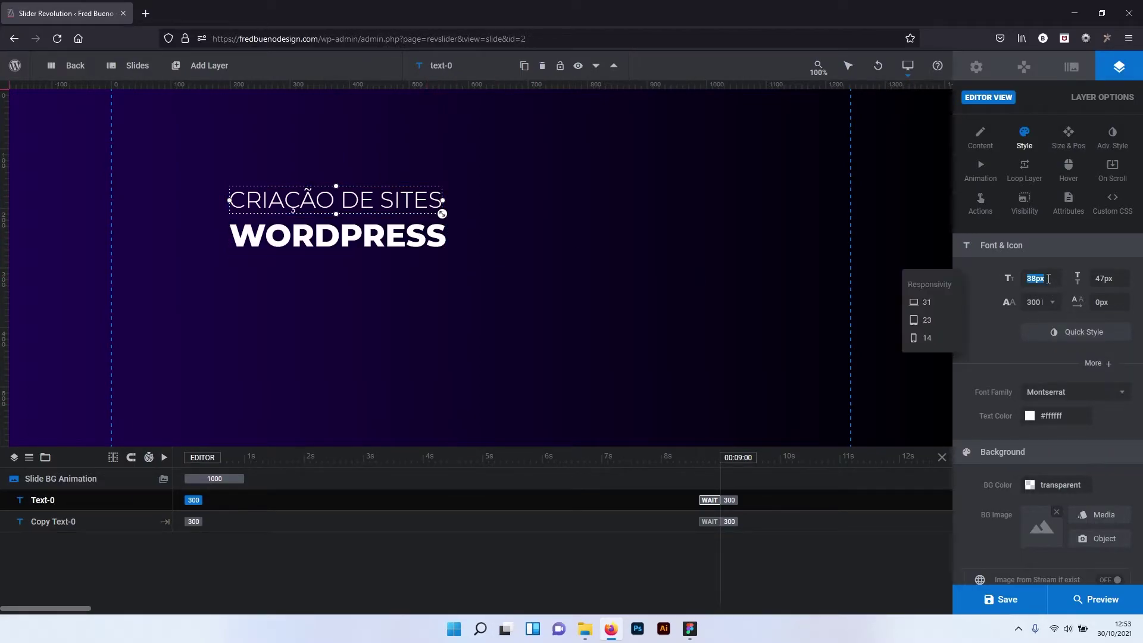
key("Up")
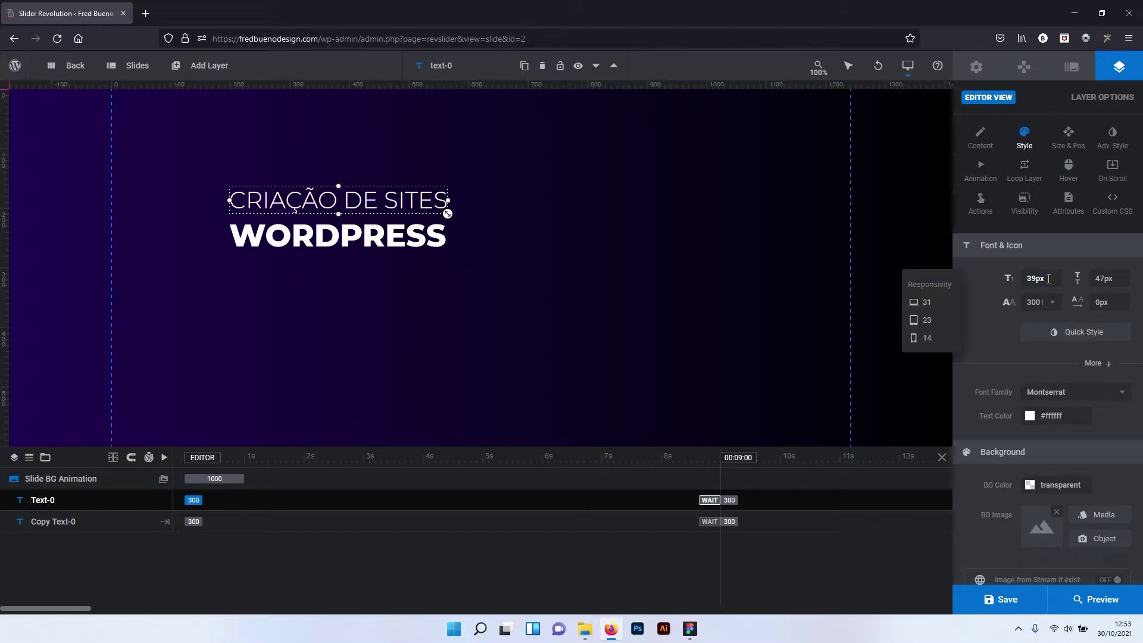
left_click(981, 291)
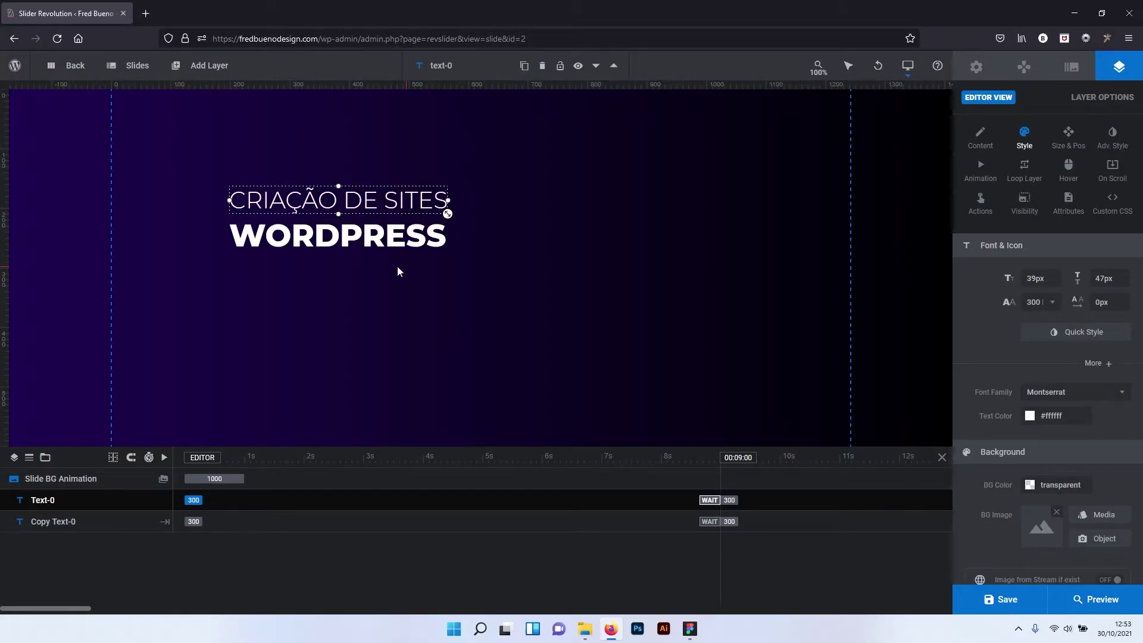
Duplicate the CRIAÇÃO DE SITES layer and place the copy below WORDPRESS, checking against Figma.
right_click(399, 200)
mouse_move(441, 232)
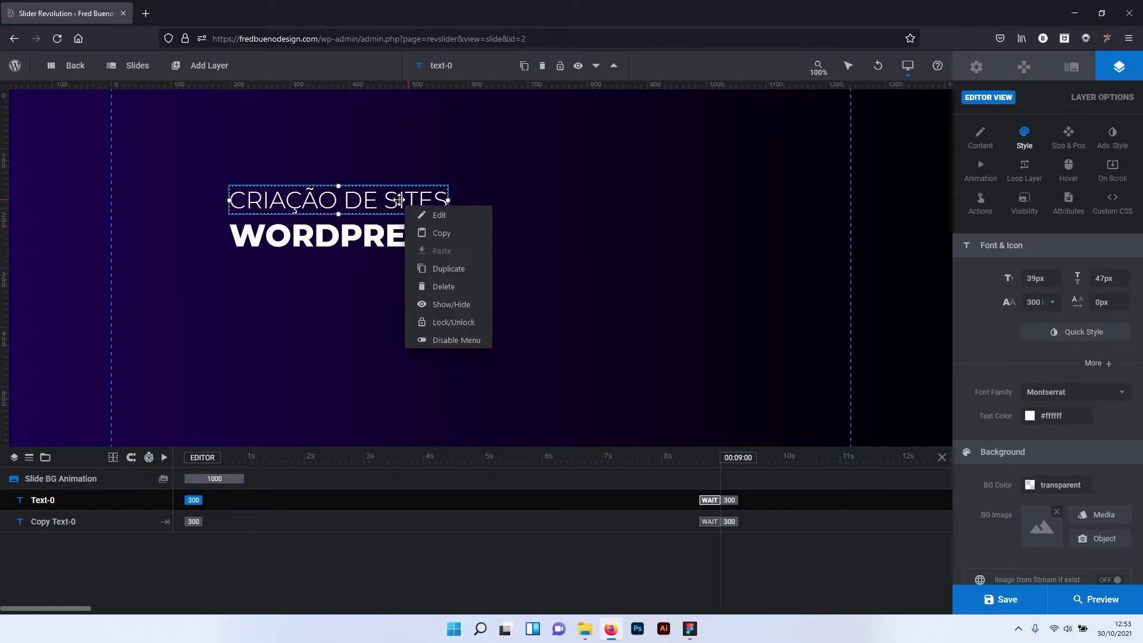
left_click(437, 269)
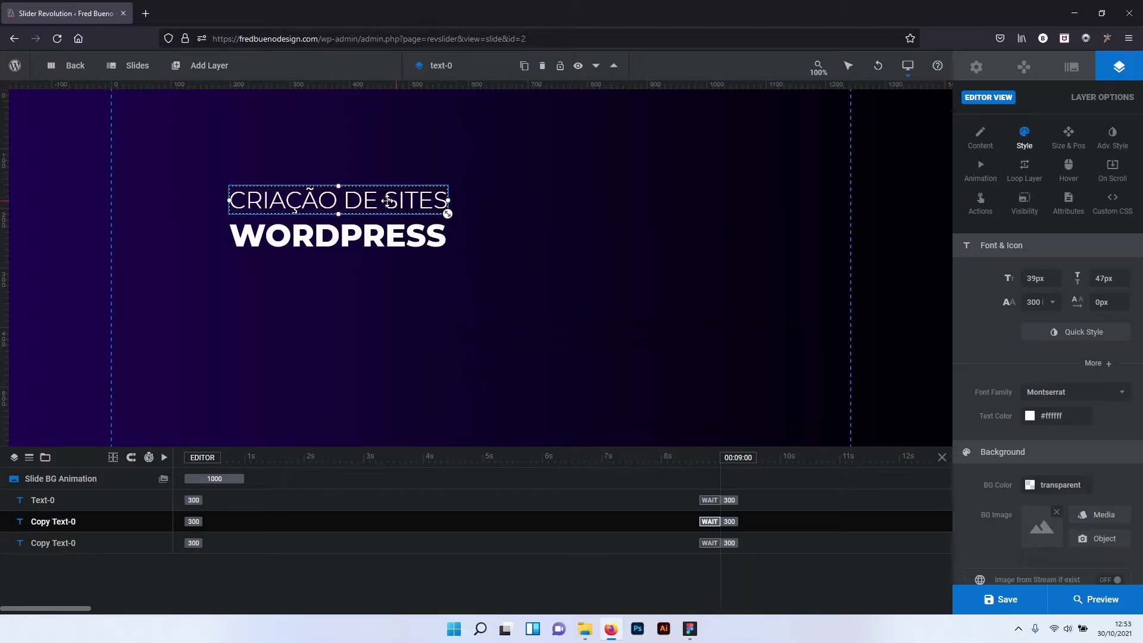
left_click_drag(444, 212, 387, 284)
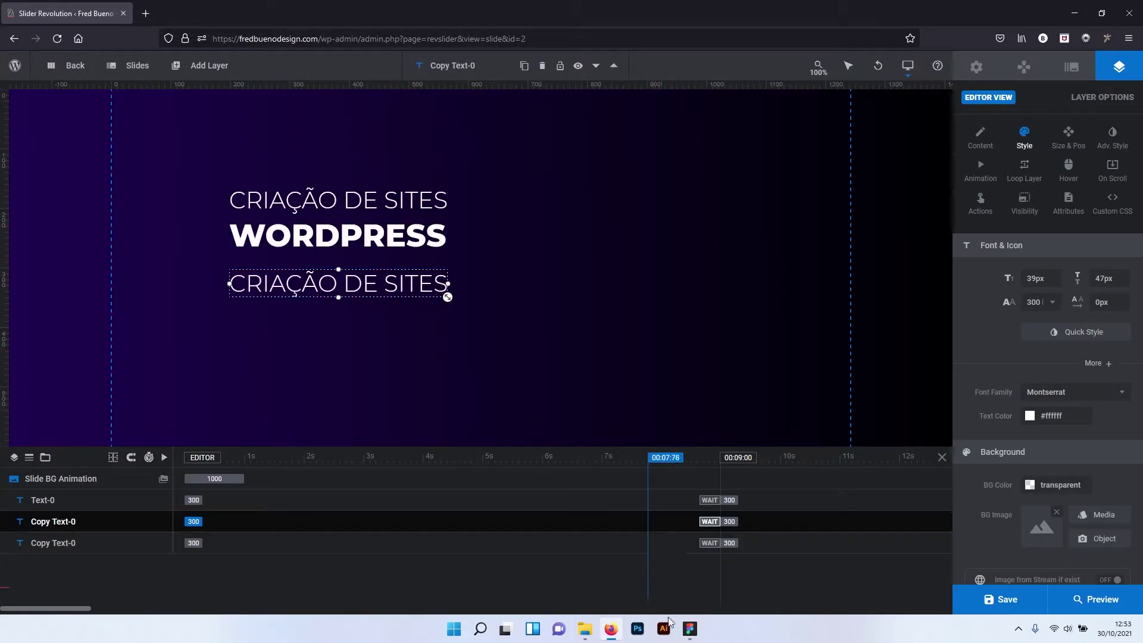
left_click(688, 630)
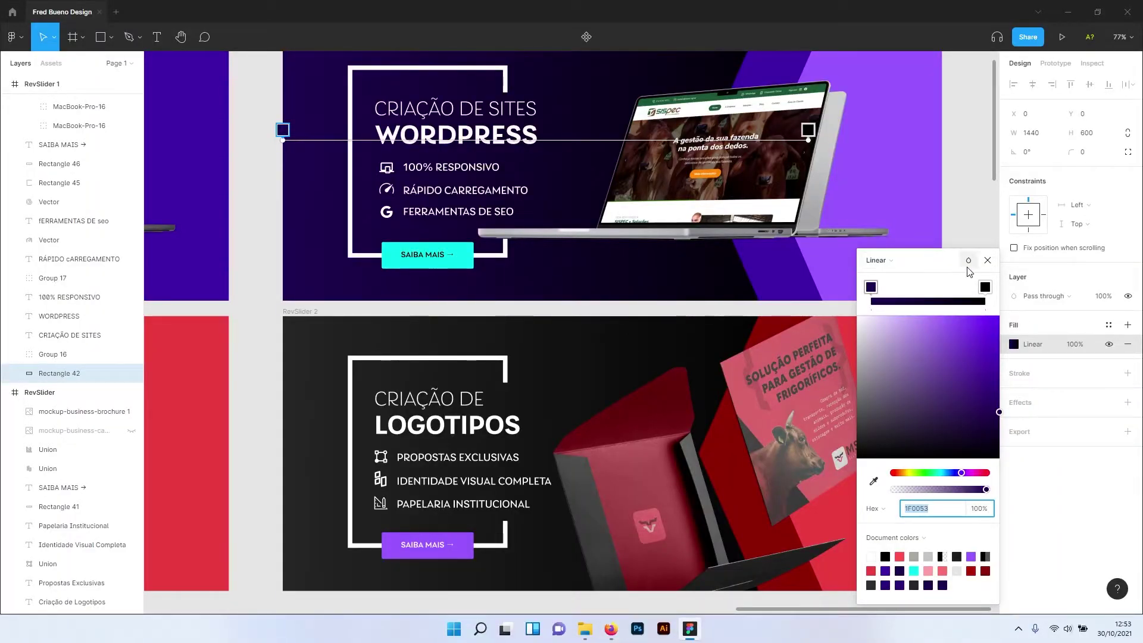
key("Escape")
scroll(467, 258, "up", 2)
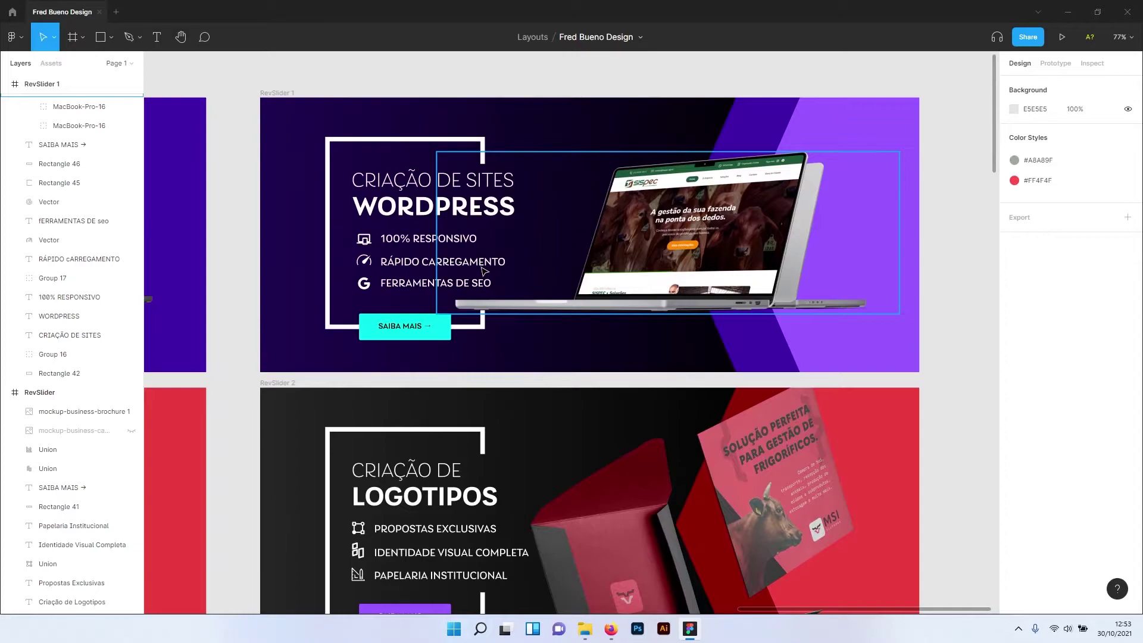
key("alt+Tab")
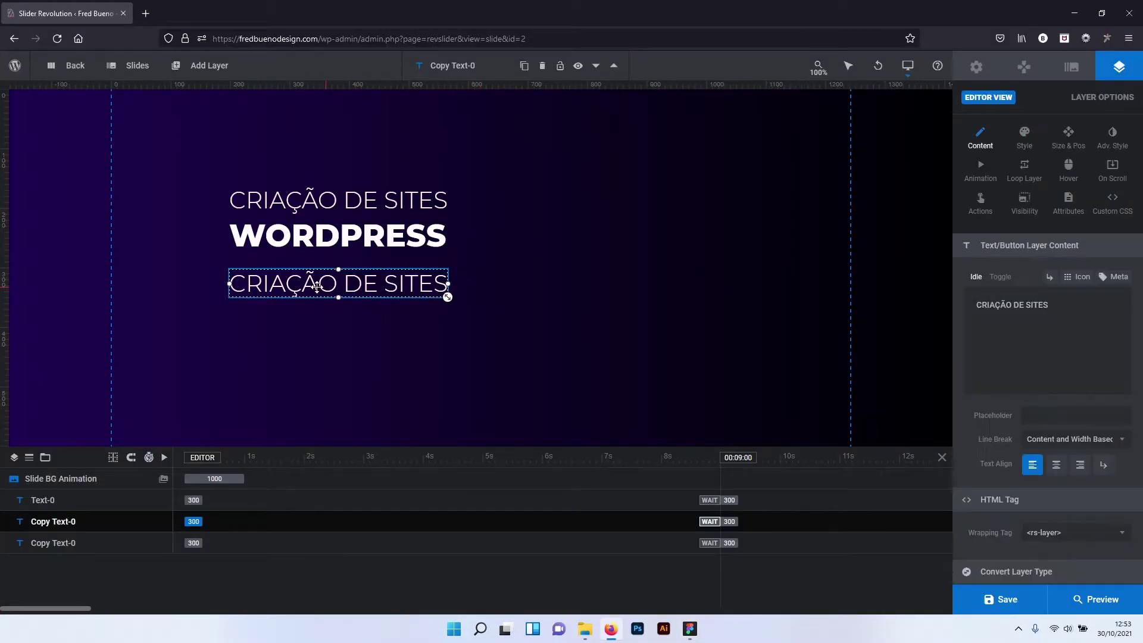
Retype the copied line as 100% RESPONSIVO and shrink it to 24px.
left_click_drag(1050, 304, 938, 311)
type("1")
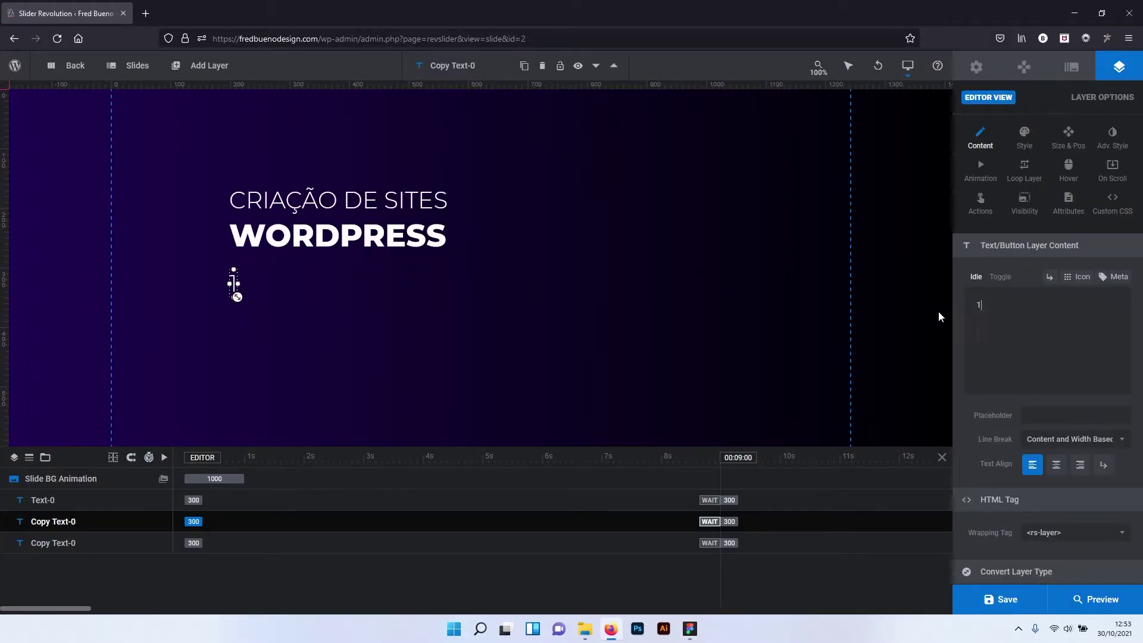
type("00% res")
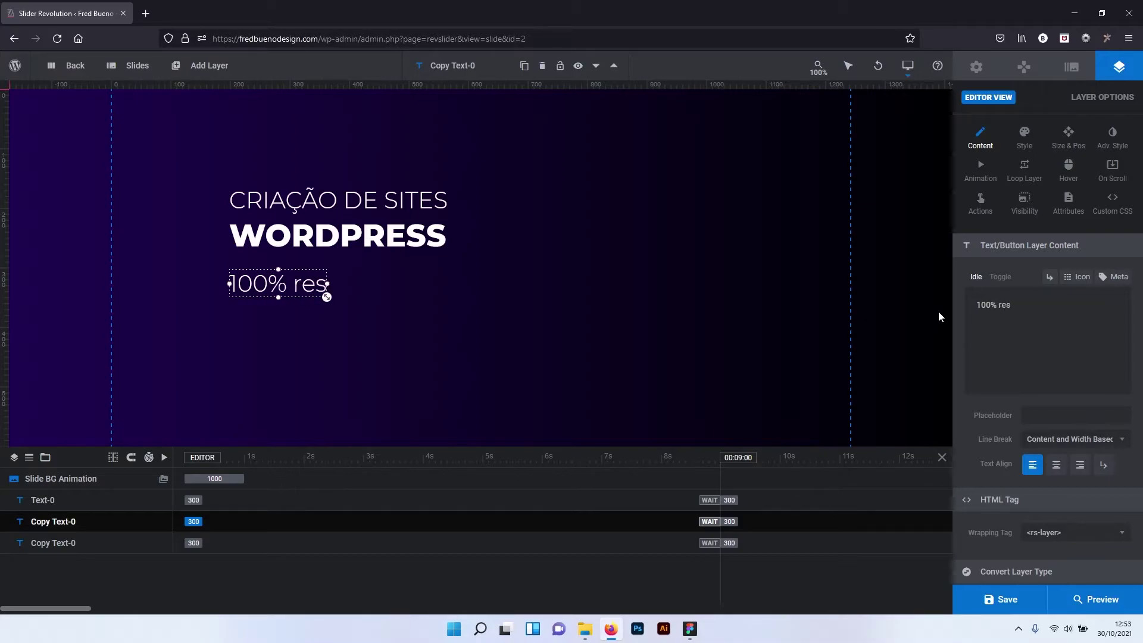
key("BackSpace")
key("BackSpace")
key("Caps_Lock")
key("BackSpace")
type("RESPONSI")
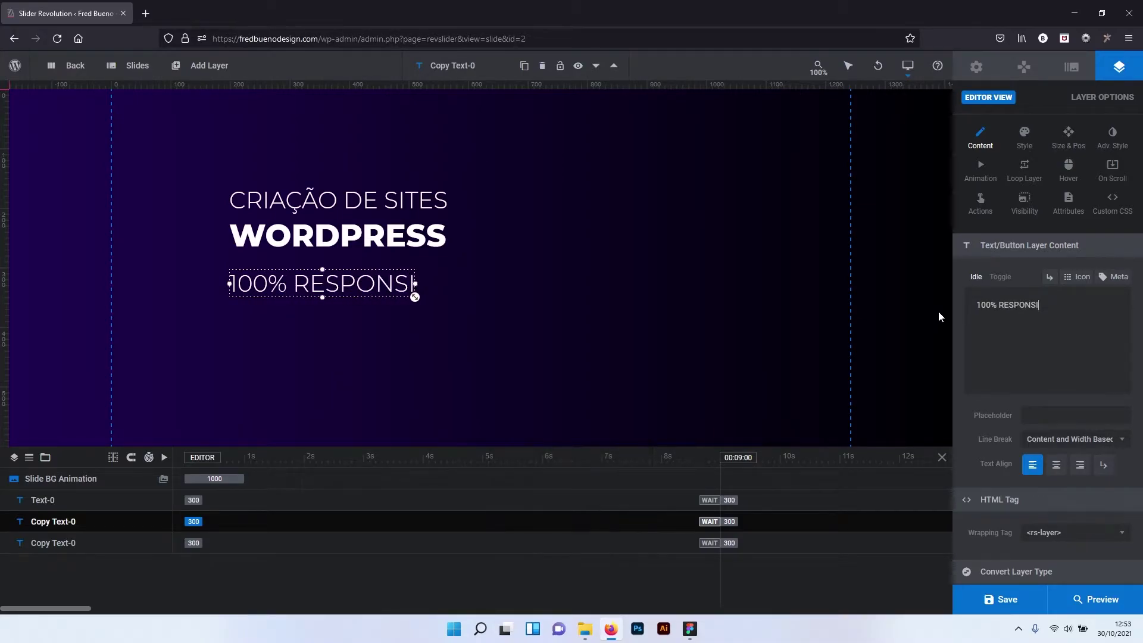
type("VO")
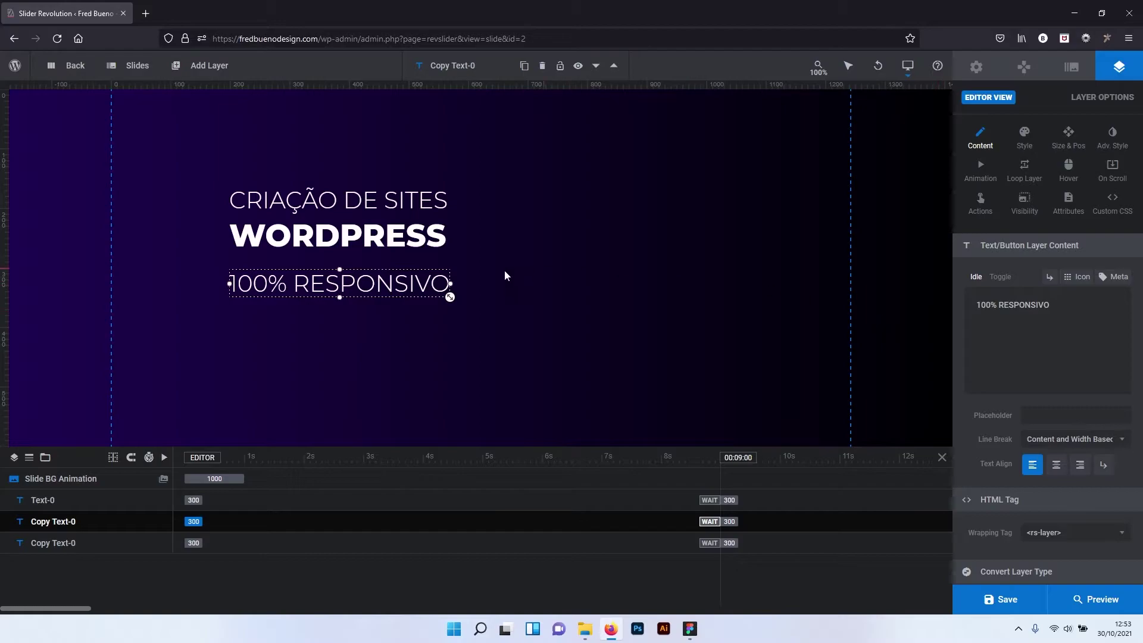
left_click_drag(449, 296, 429, 286)
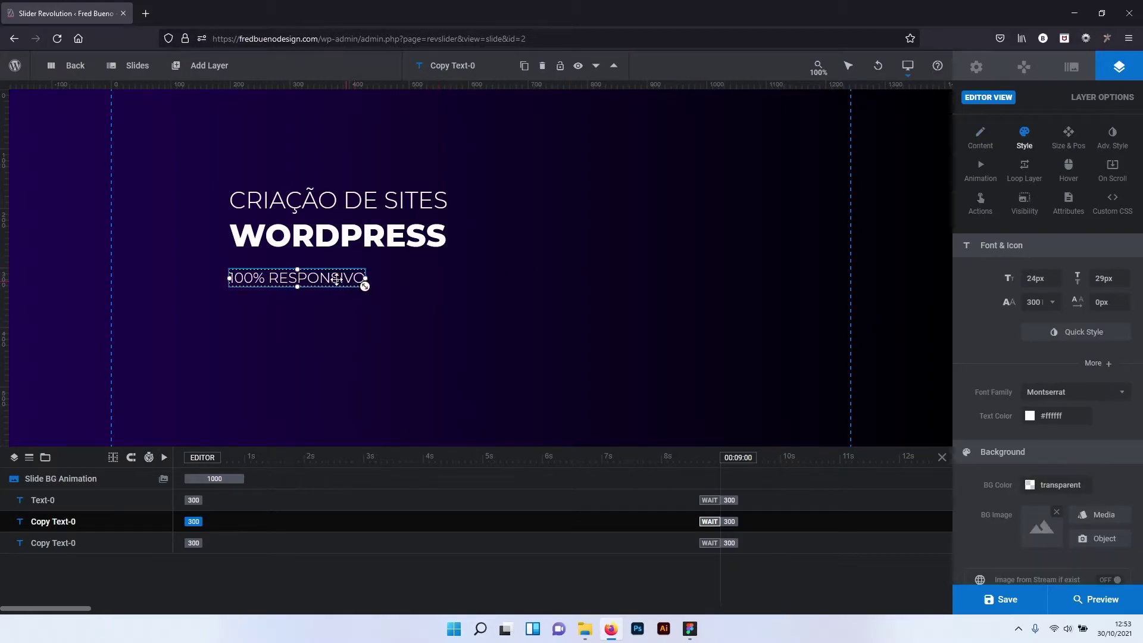
Shift 100% RESPONSIVO right, shrink it to 22px and set weight 500 Medium.
left_click_drag(336, 278, 390, 278)
right_click(393, 281)
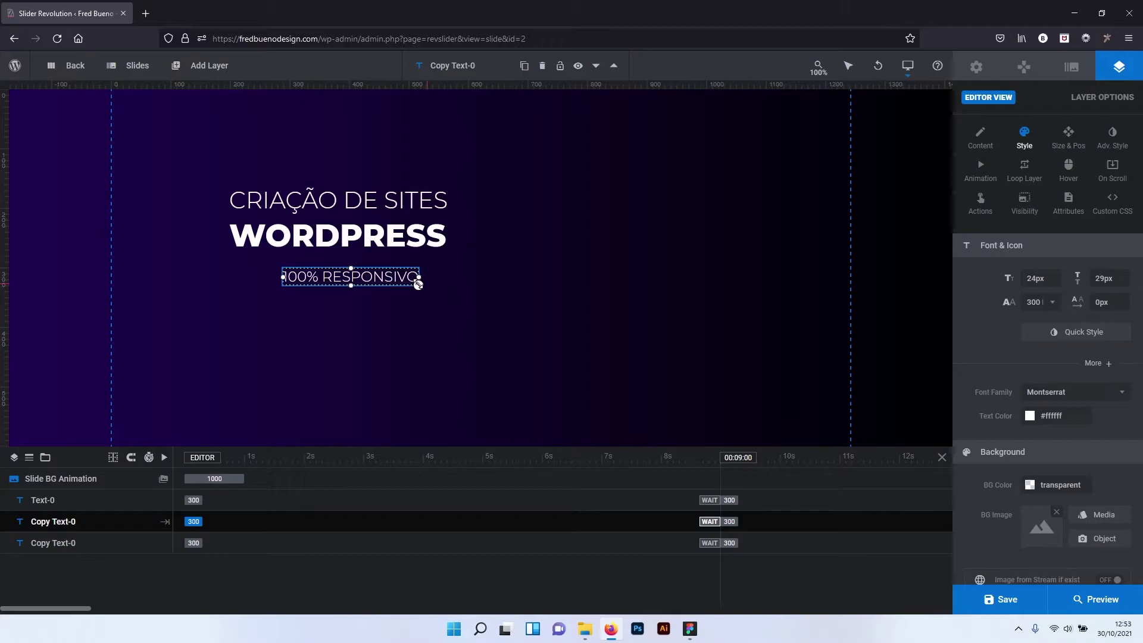
left_click_drag(418, 284, 410, 283)
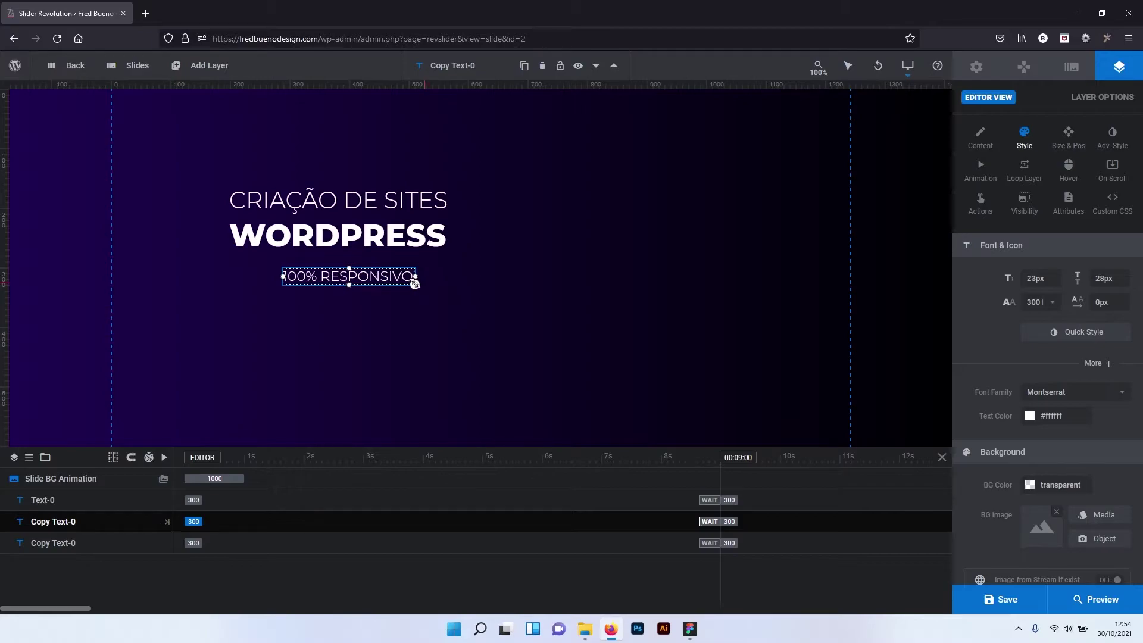
left_click(1051, 302)
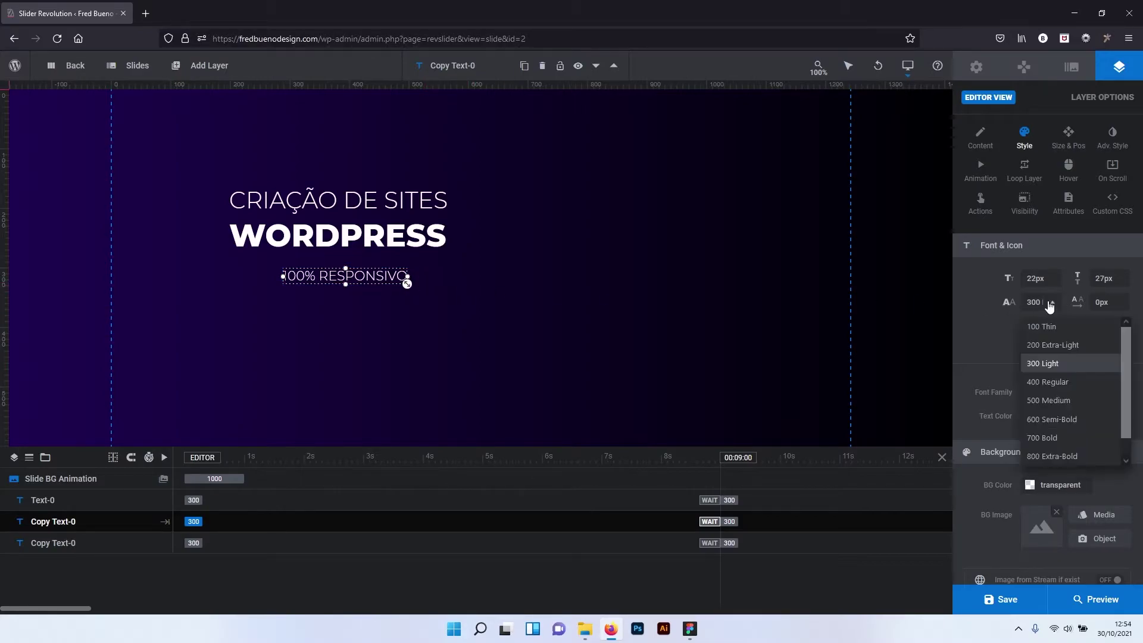
left_click(1050, 400)
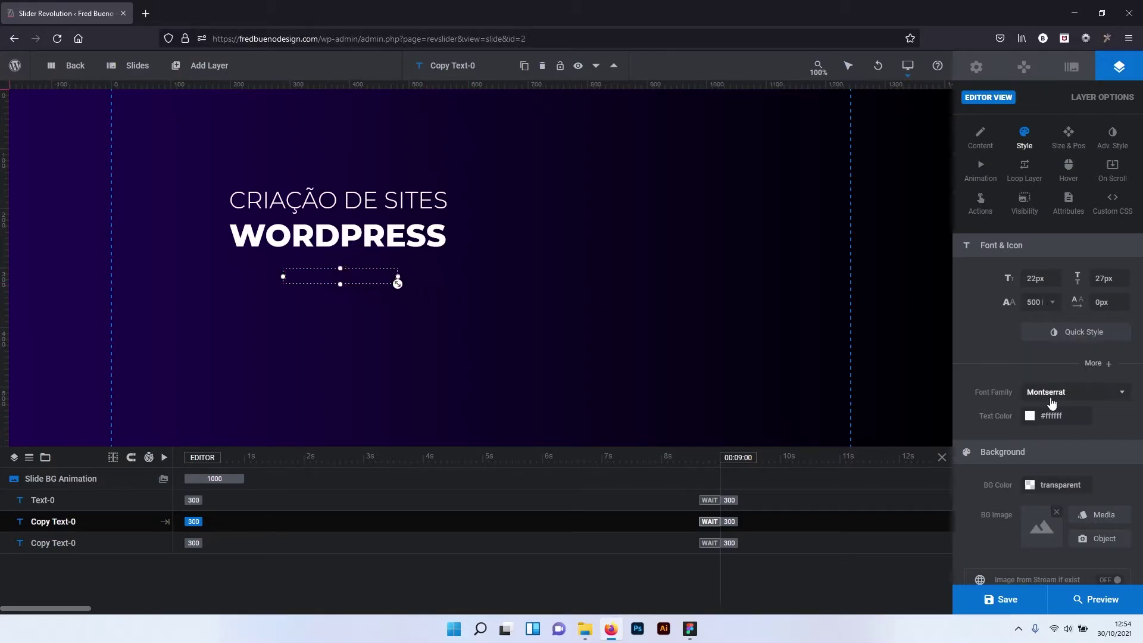
left_click_drag(377, 284, 379, 291)
Duplicate 100% RESPONSIVO below itself and change the copy to RÁPIDO CARREGAMENTO.
right_click(381, 290)
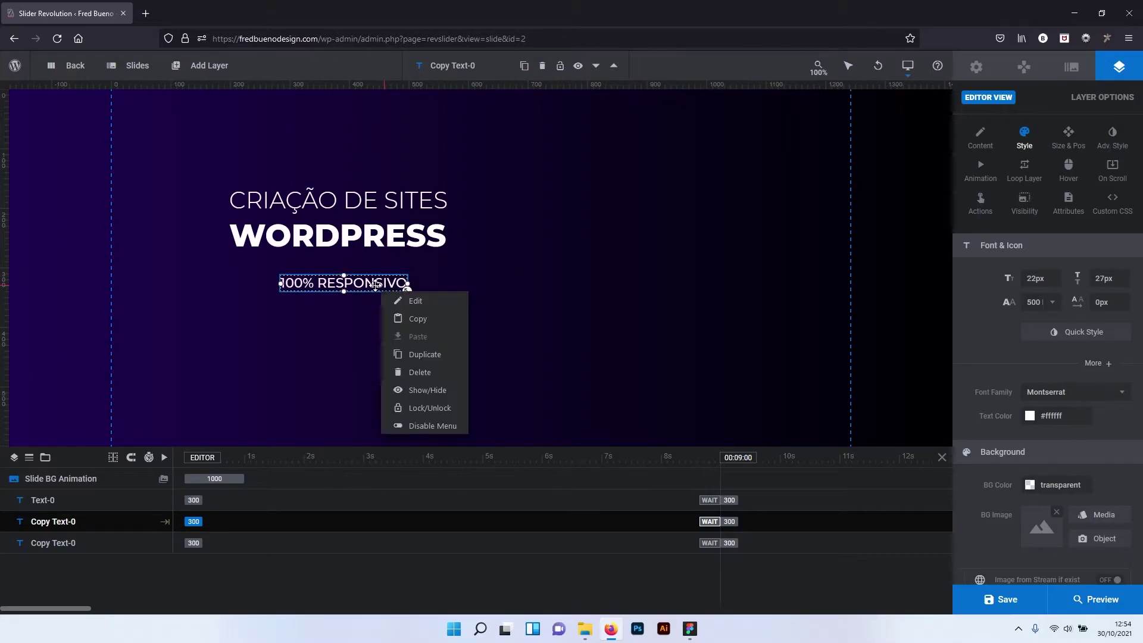
left_click(434, 355)
right_click(388, 306)
mouse_move(403, 286)
left_mouse_down()
mouse_move(370, 296)
mouse_move(371, 307)
left_mouse_up()
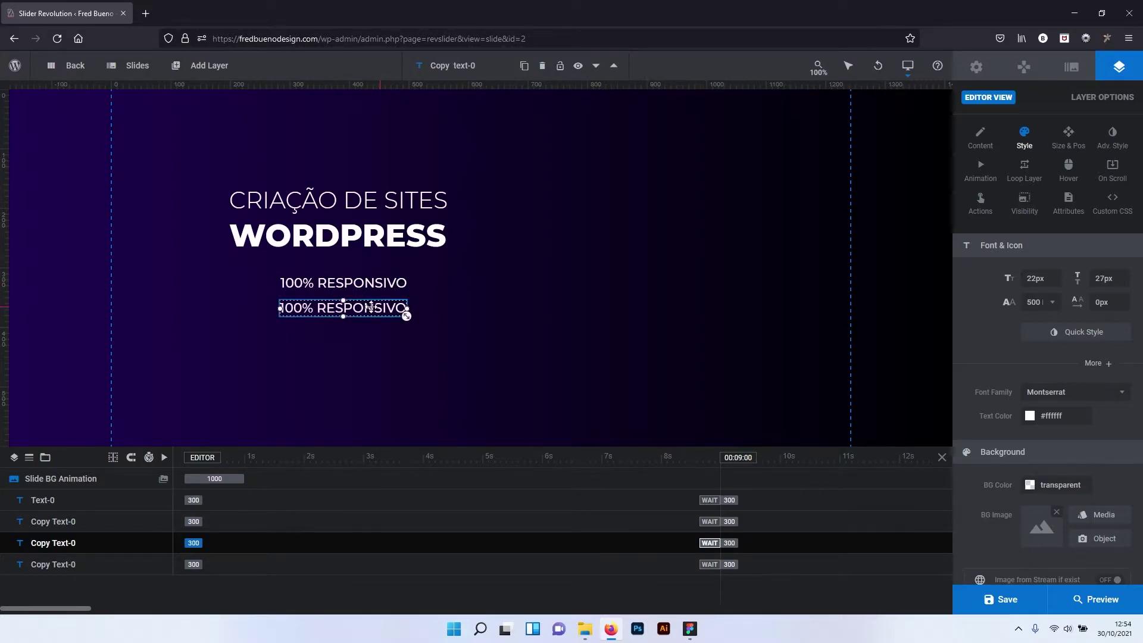
double_click(371, 306)
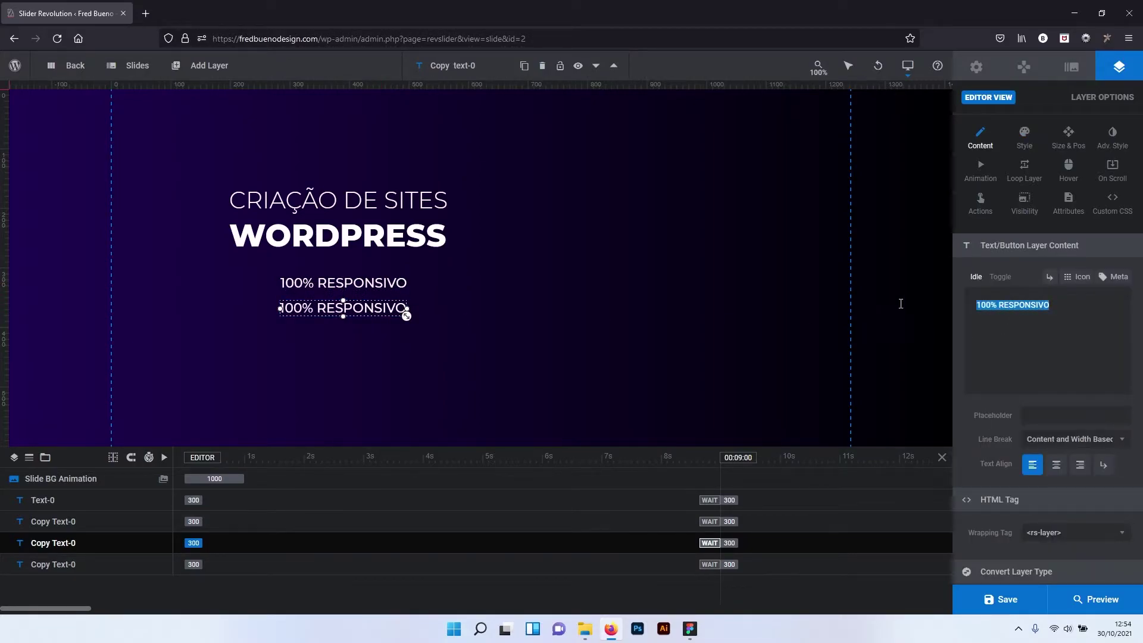
type("RÁPID")
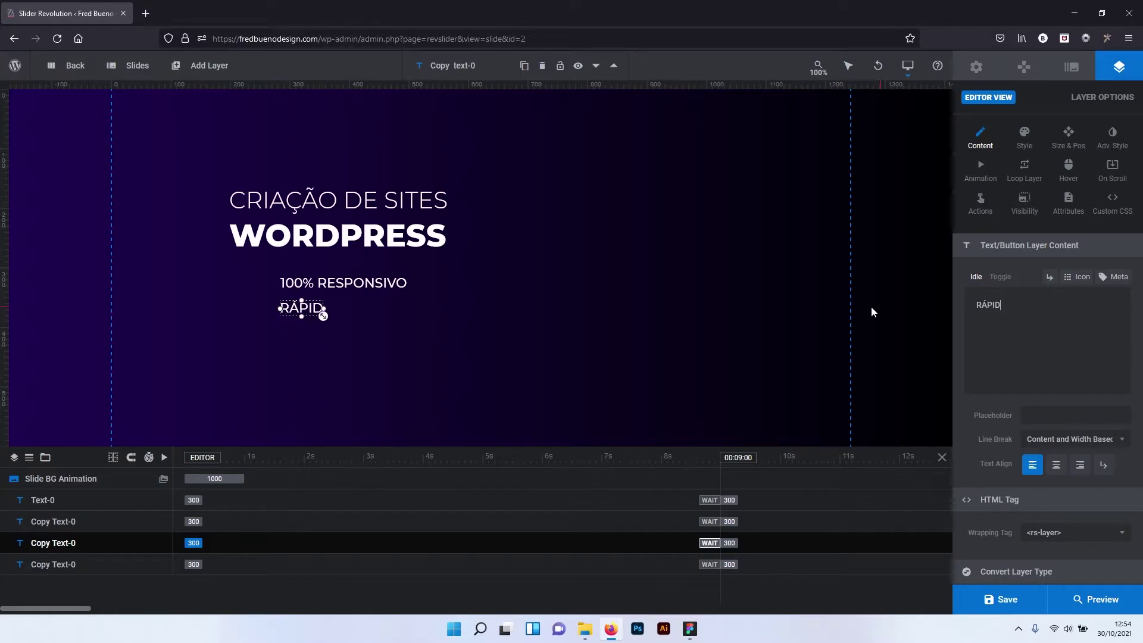
type("O CARREGAMENTO")
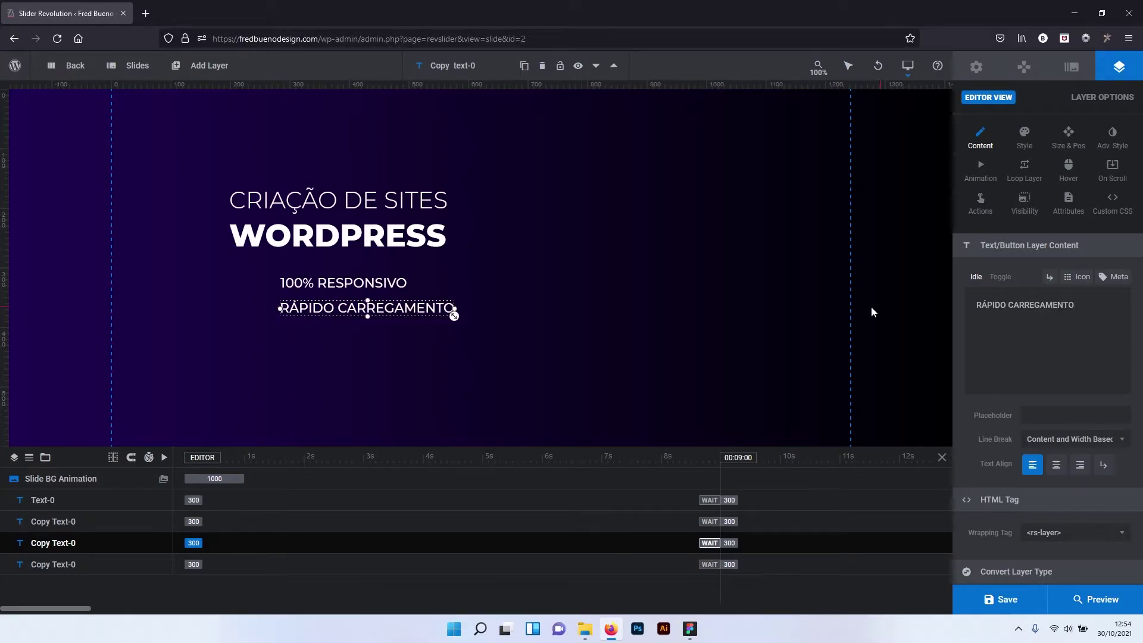
Duplicate RÁPIDO CARREGAMENTO and move the copy beneath it, comparing with the Figma design.
right_click(396, 315)
left_click(446, 380)
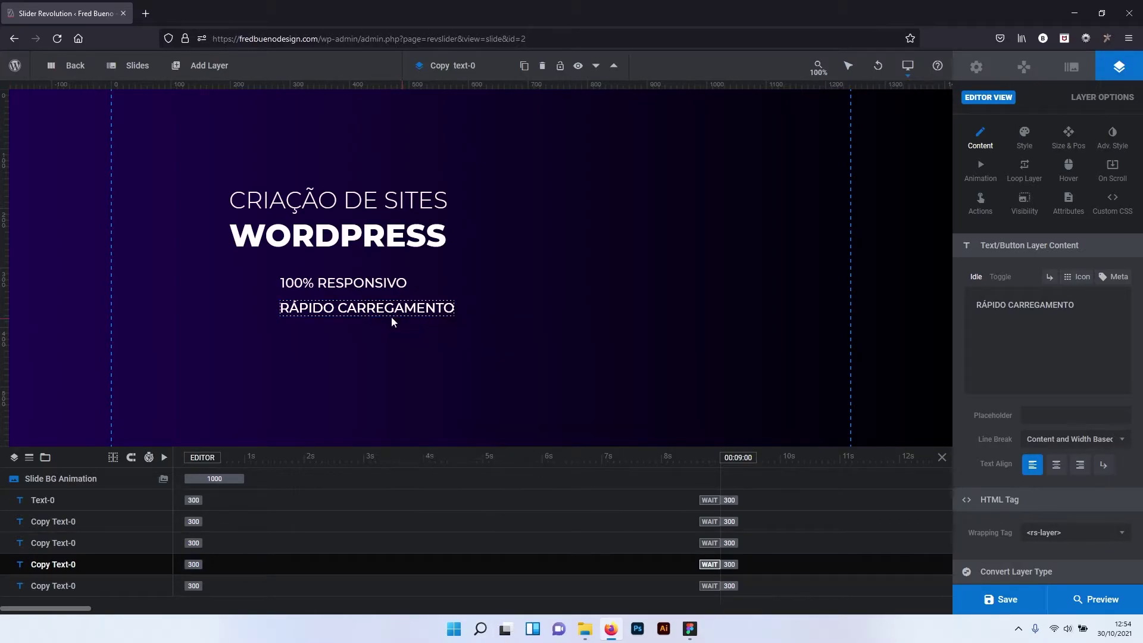
left_click_drag(384, 310, 384, 338)
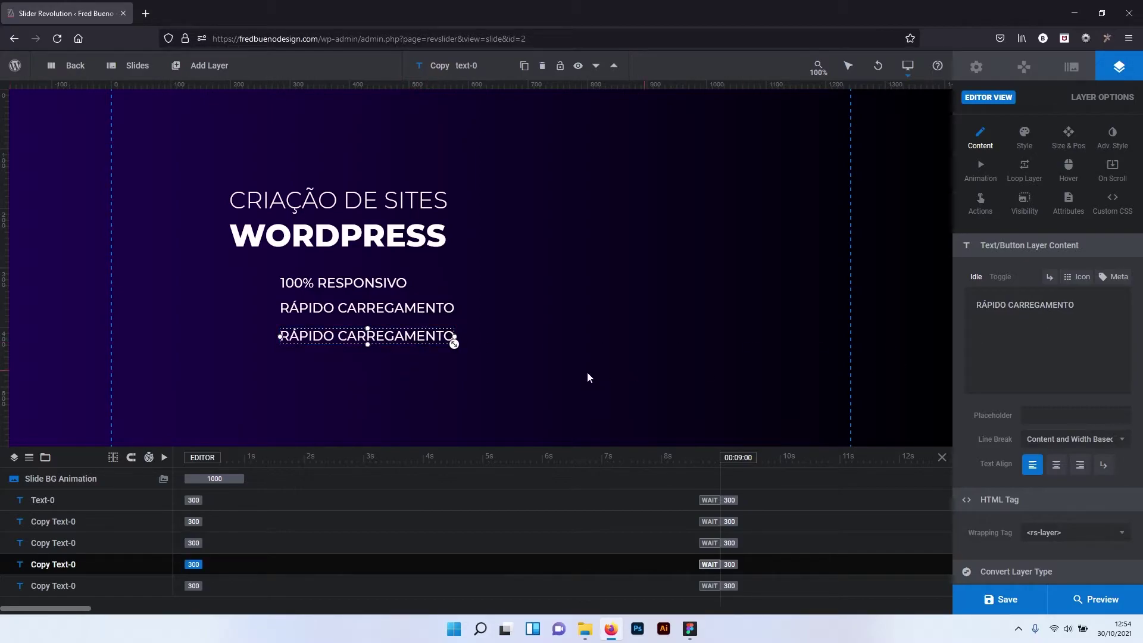
key("alt+Tab")
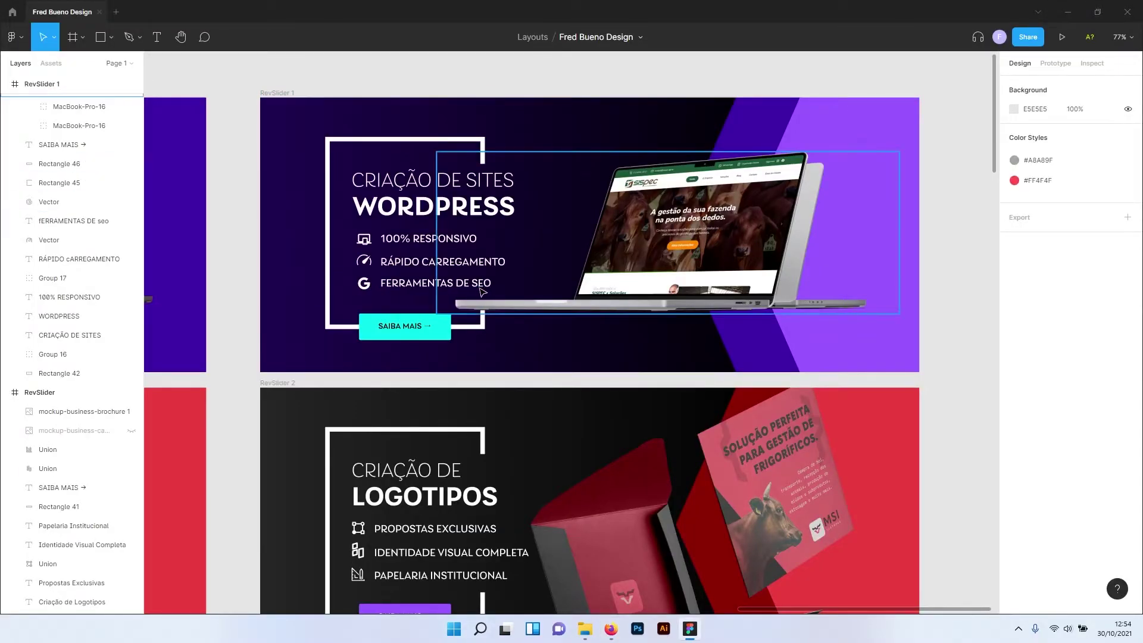
key("alt+Tab")
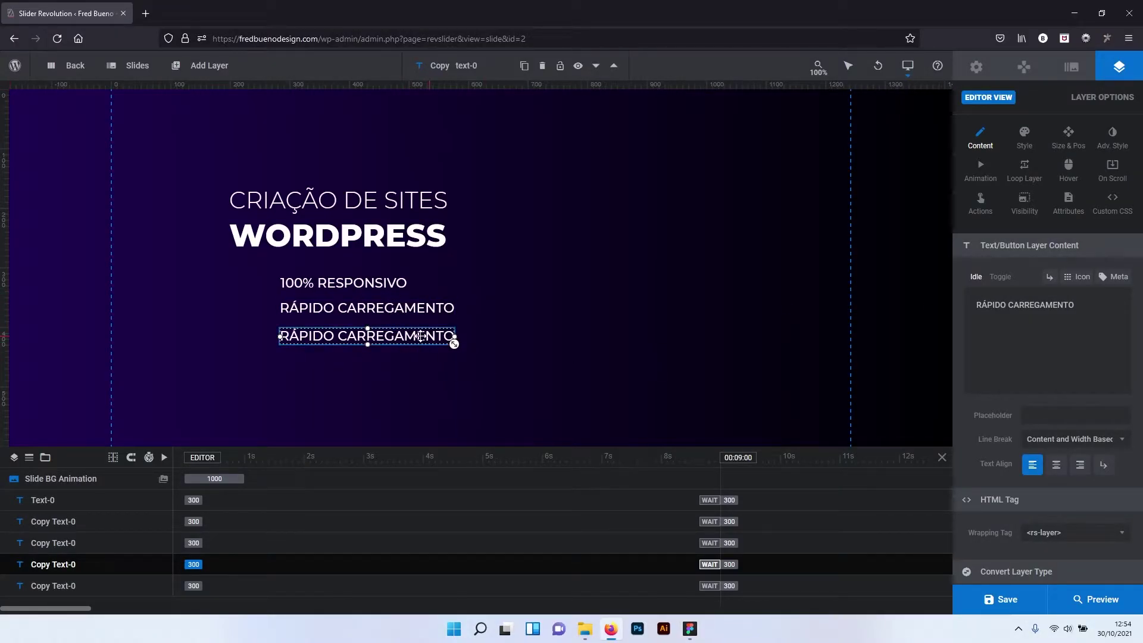
Retype the third line as FERRAMENTAS DE SEO and nudge RÁPIDO CARREGAMENTO slightly.
left_click_drag(1090, 305, 946, 298)
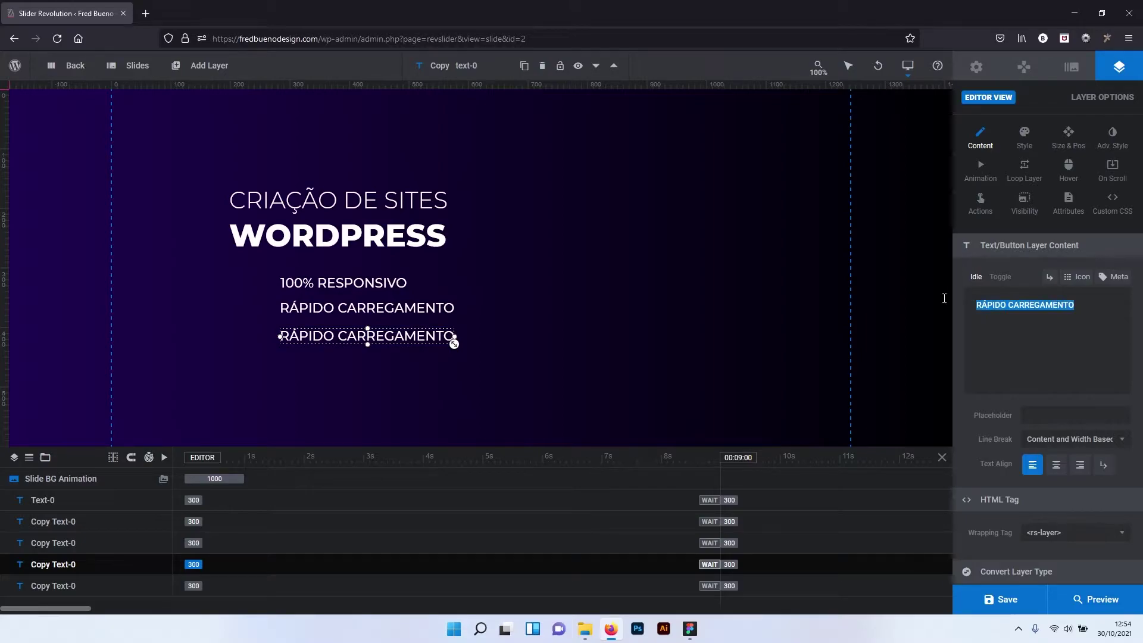
type("FERRAMENTA")
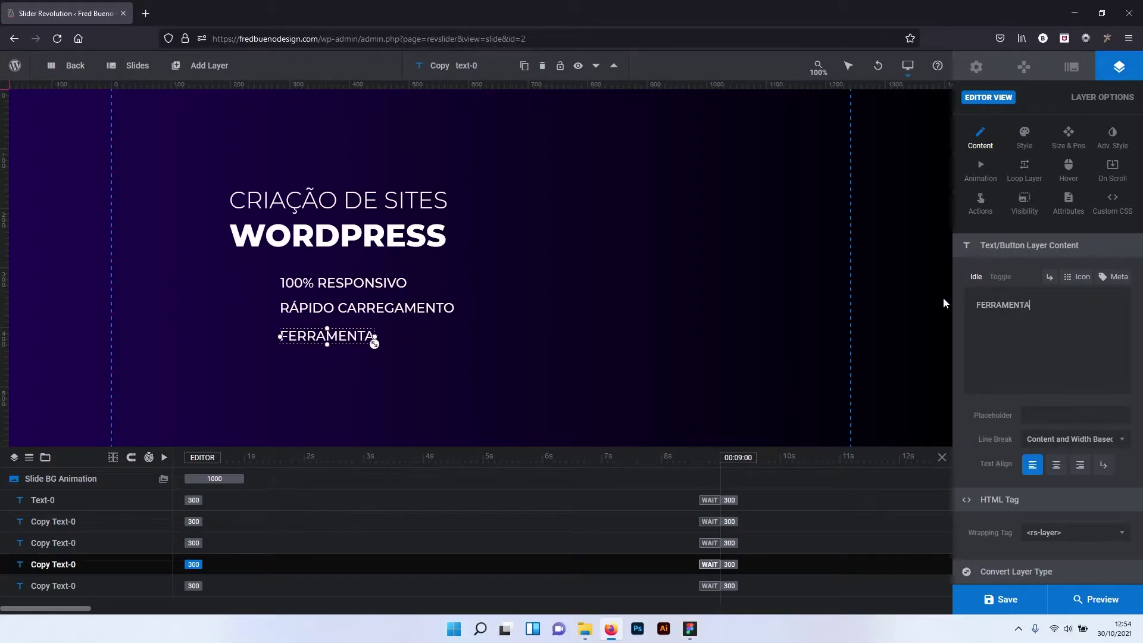
type("S DE SEO")
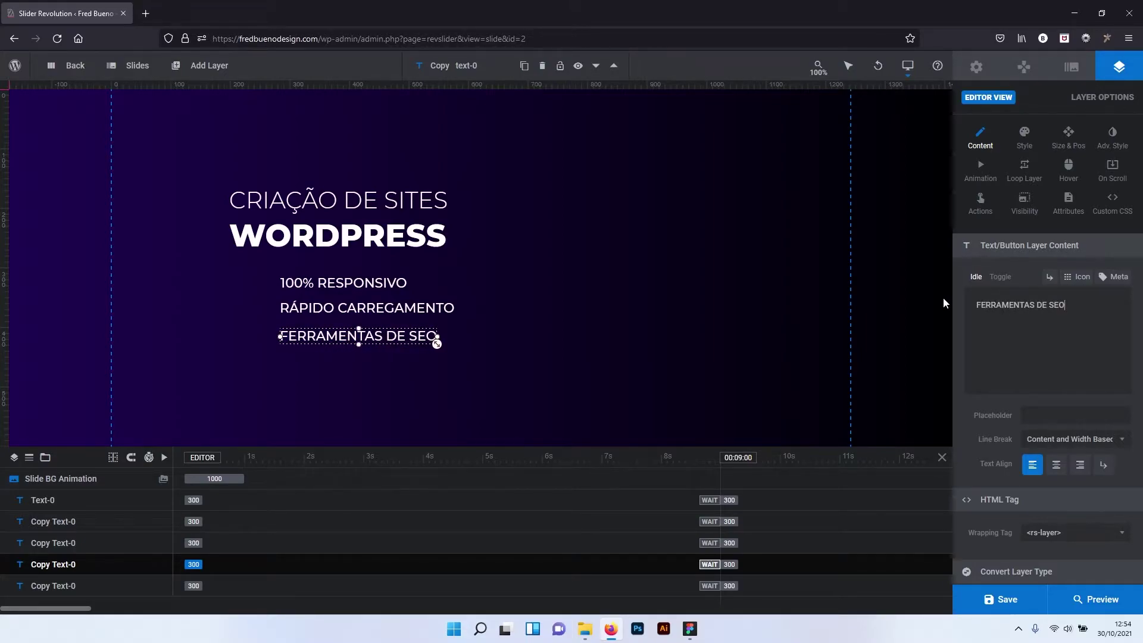
left_click(351, 286)
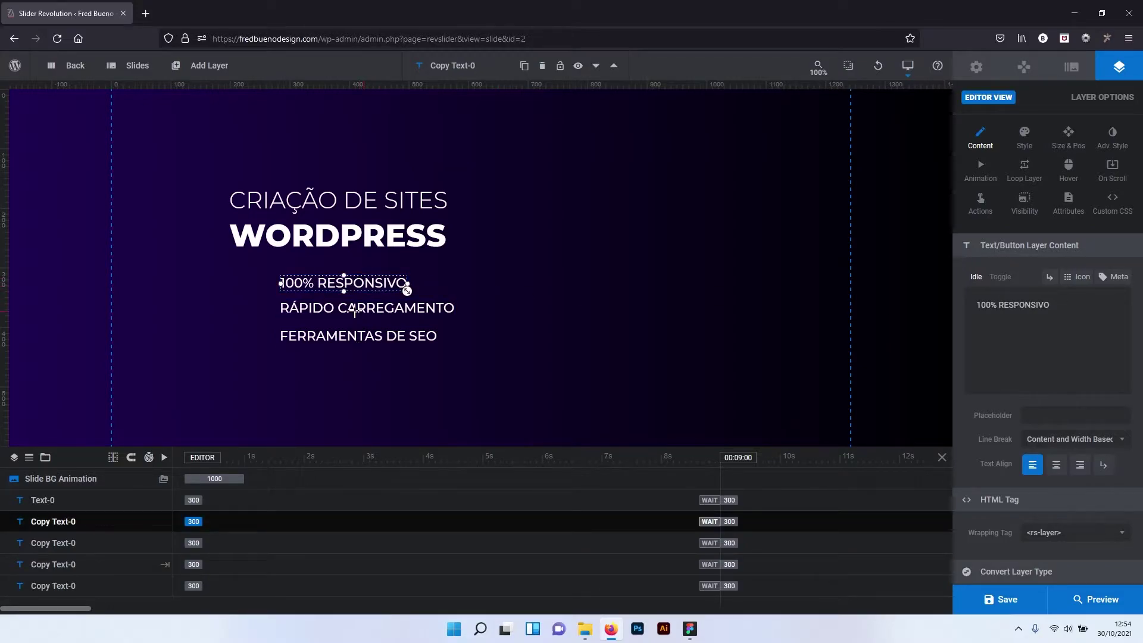
left_click(359, 283)
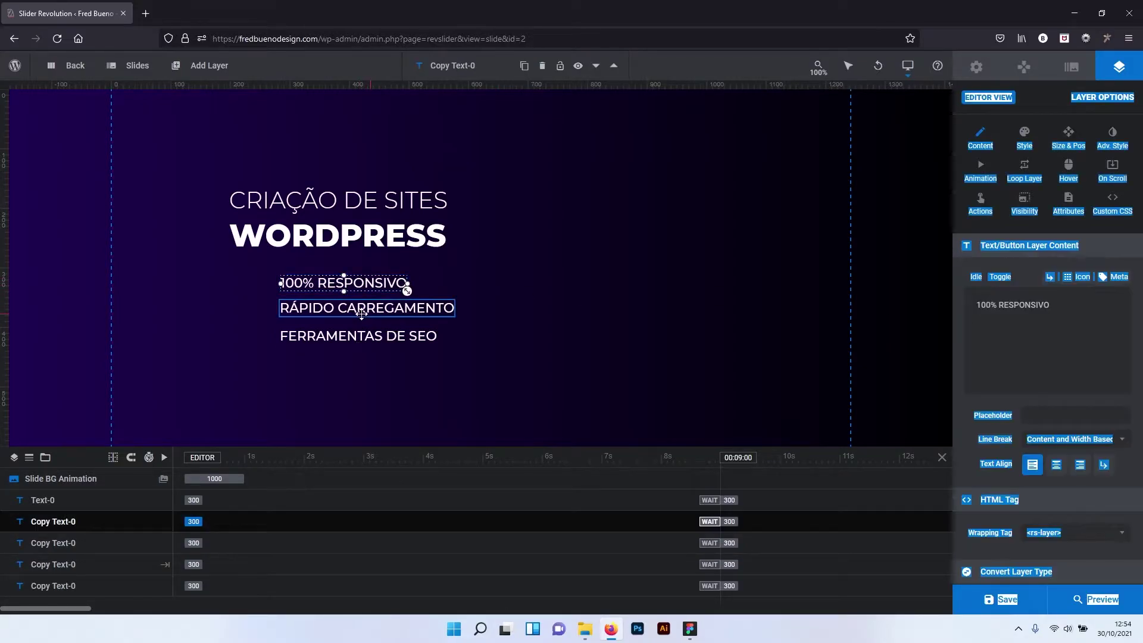
left_click(450, 310)
key("Escape")
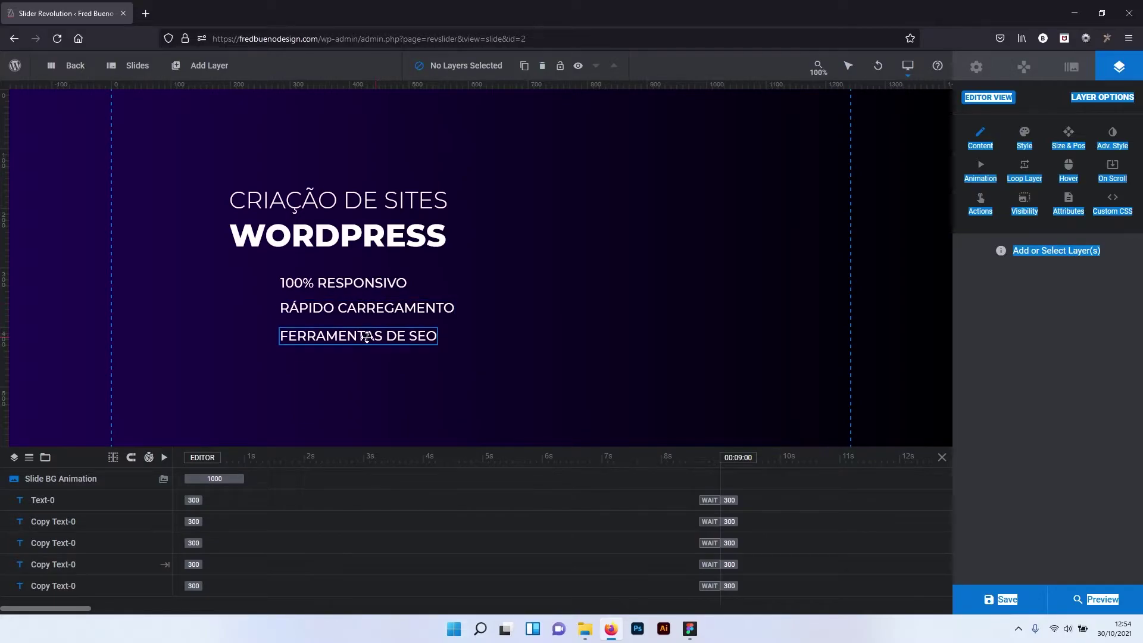
left_click(364, 335)
left_click_drag(360, 313, 358, 314)
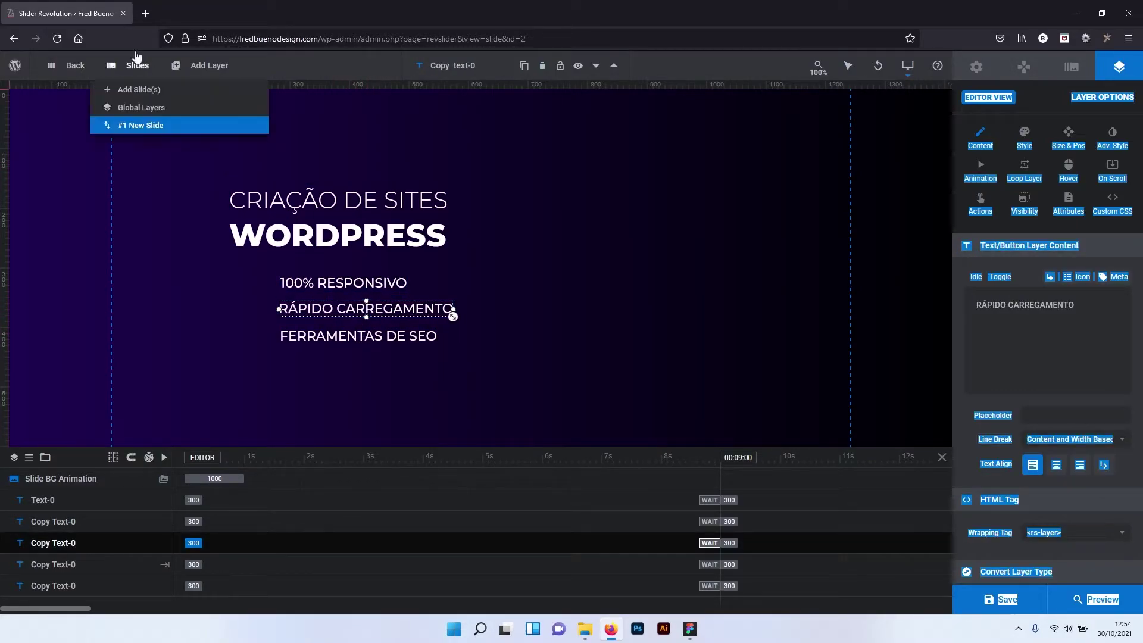
mouse_move(202, 65)
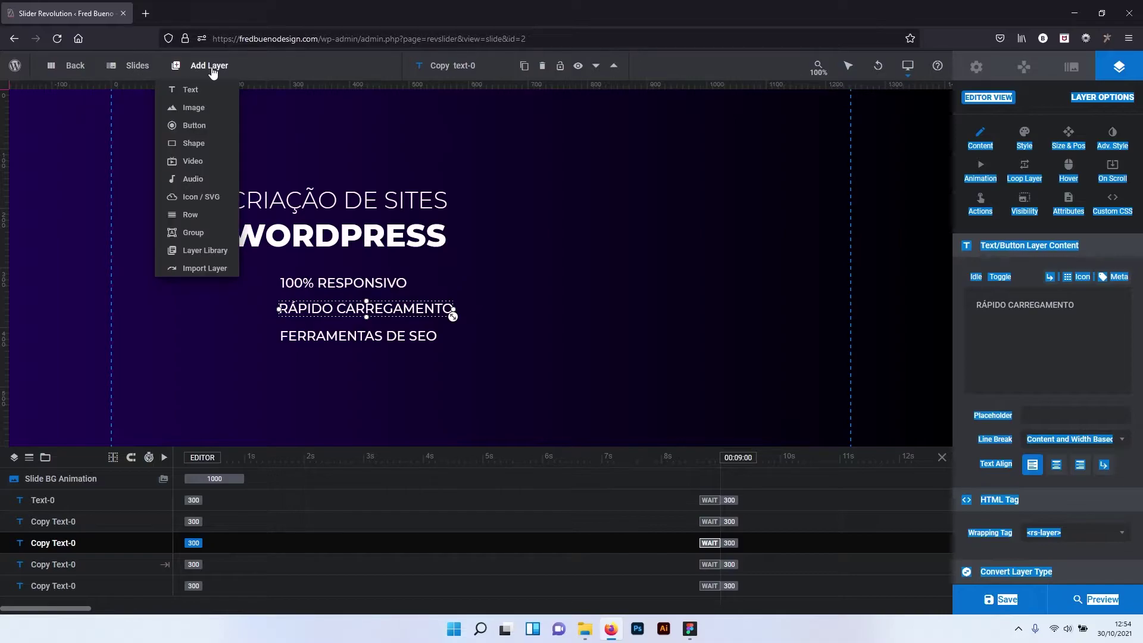
mouse_move(192, 107)
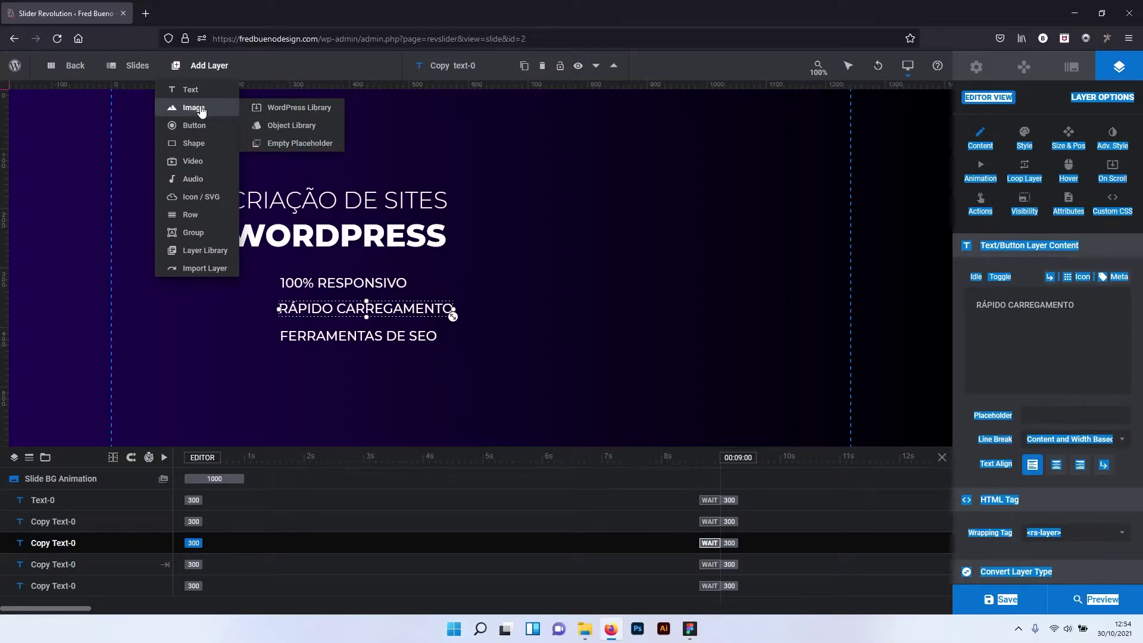
Add an empty image placeholder layer and drag it to the right of the feature lines.
left_click(323, 112)
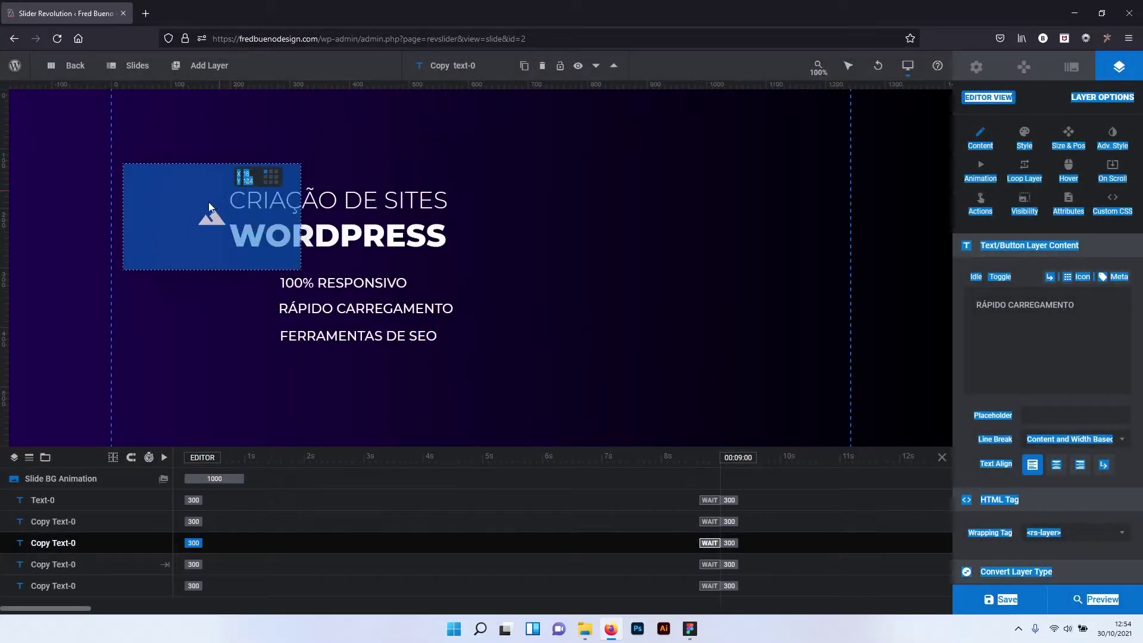
left_click_drag(244, 157, 228, 299)
left_click(455, 280)
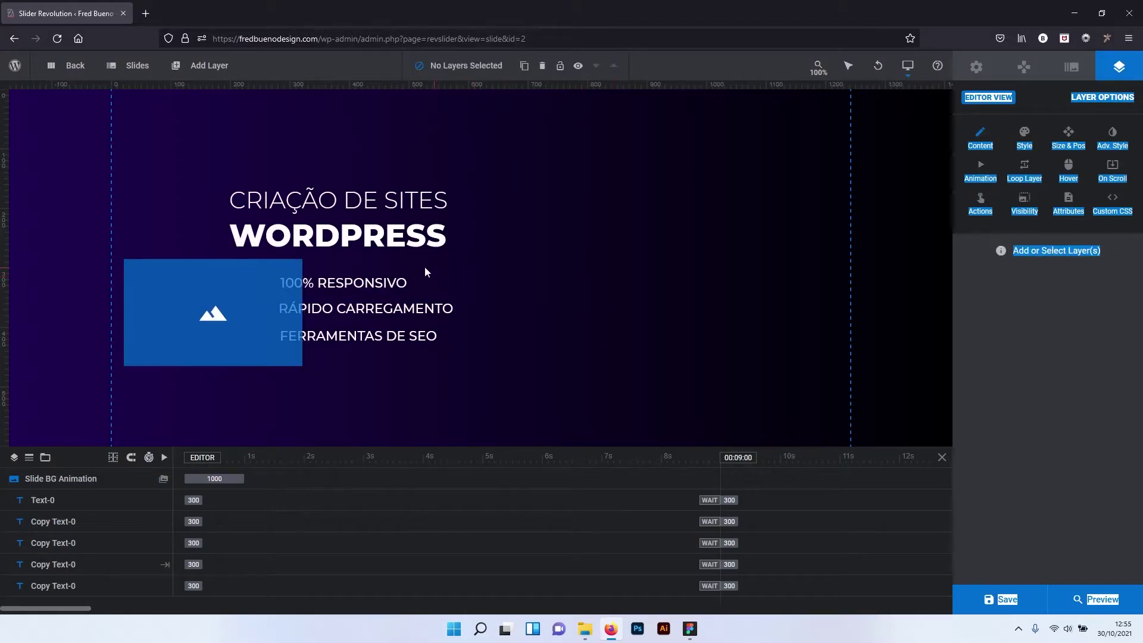
left_click(983, 332)
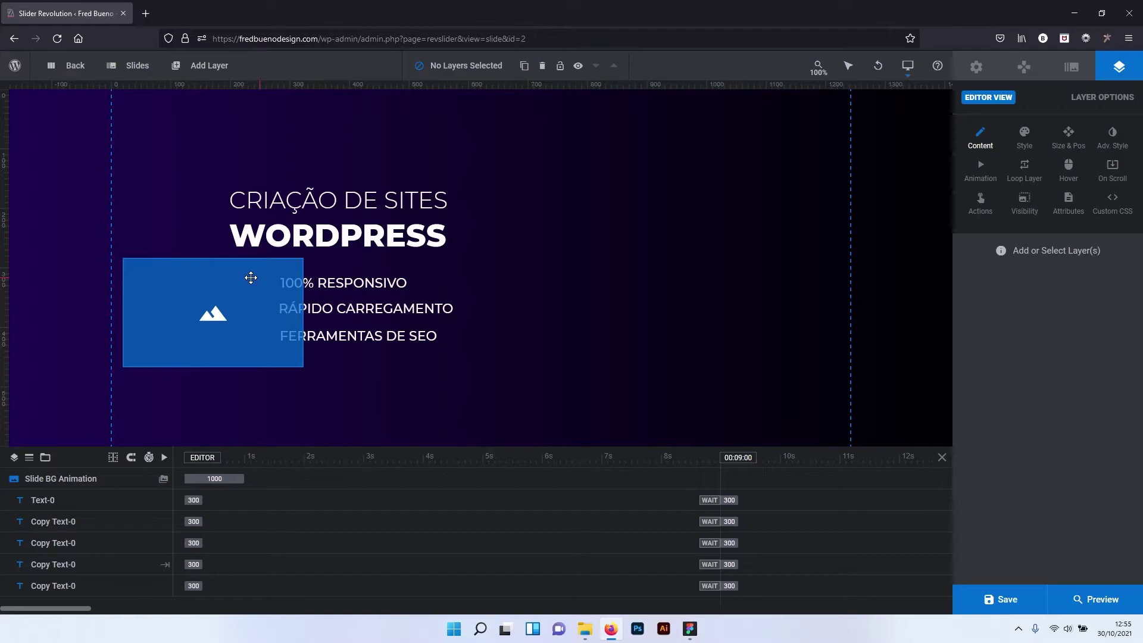
left_click_drag(251, 277, 269, 291)
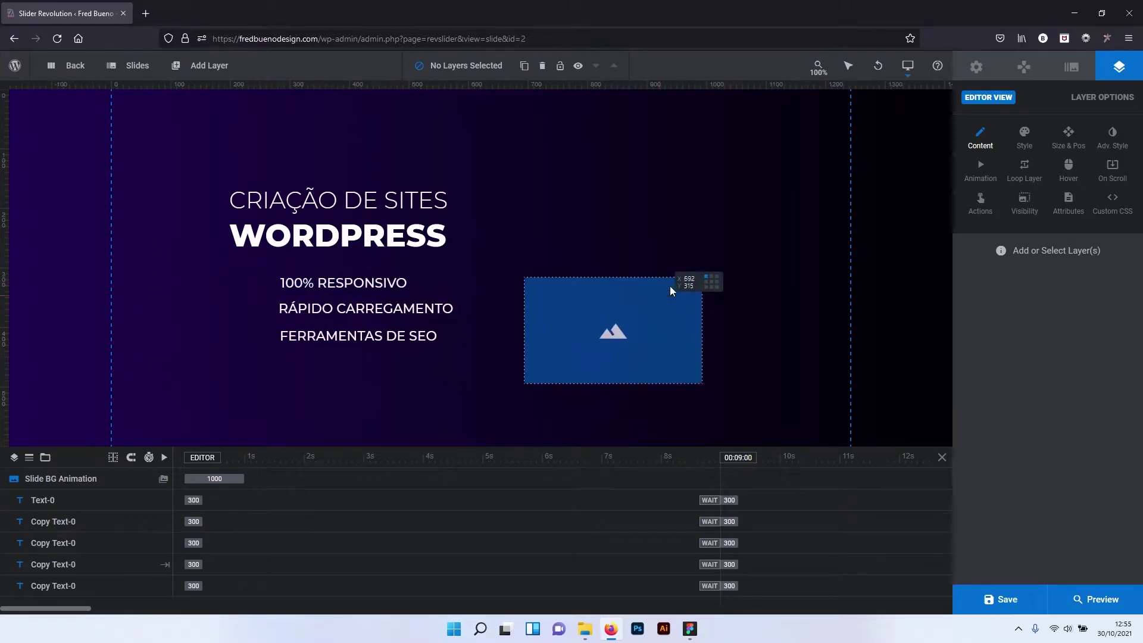
mouse_move(269, 291)
left_mouse_down()
mouse_move(620, 261)
mouse_move(653, 272)
left_mouse_up()
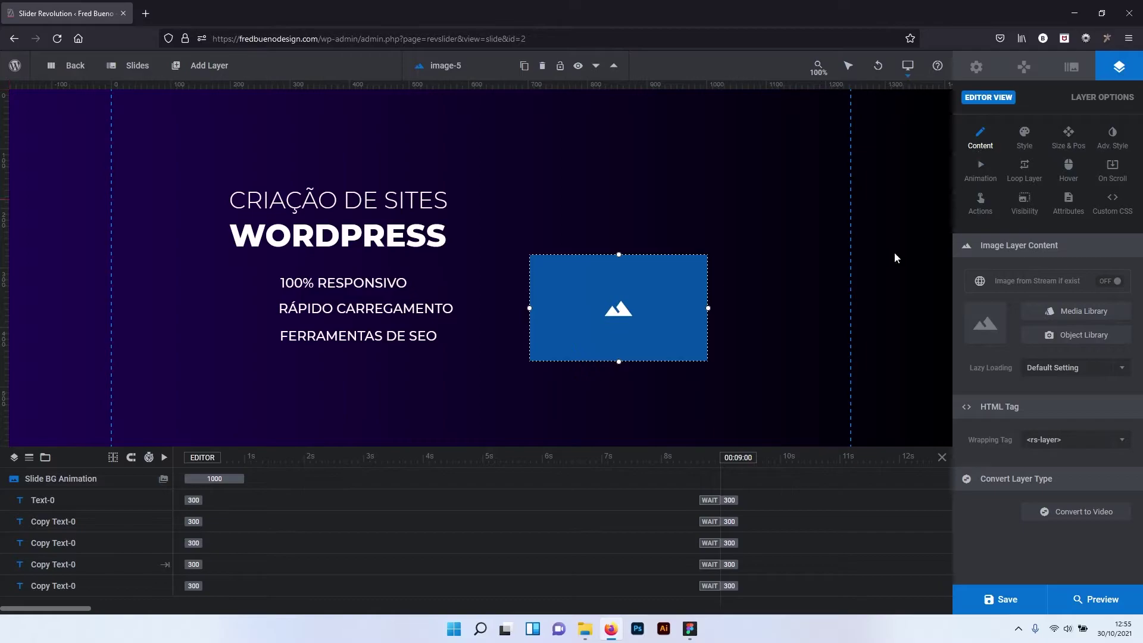
Upload grafismo-shape from the Slide 1 folder through the Media Library and insert it into the image layer.
left_click(1073, 316)
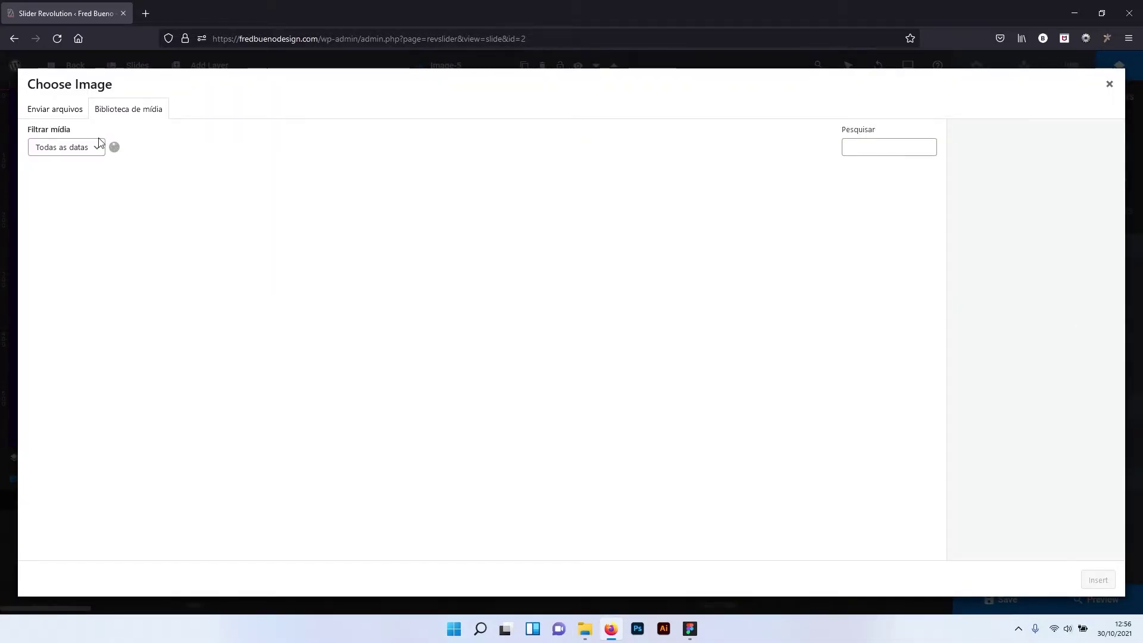
left_click(65, 112)
left_click(566, 313)
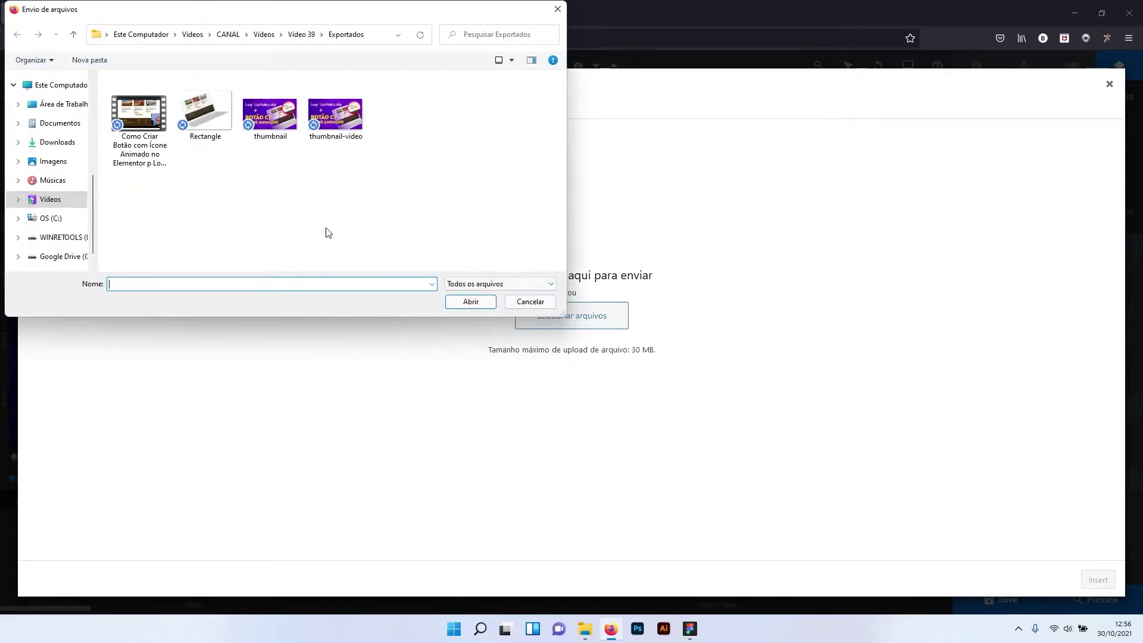
double_click(148, 97)
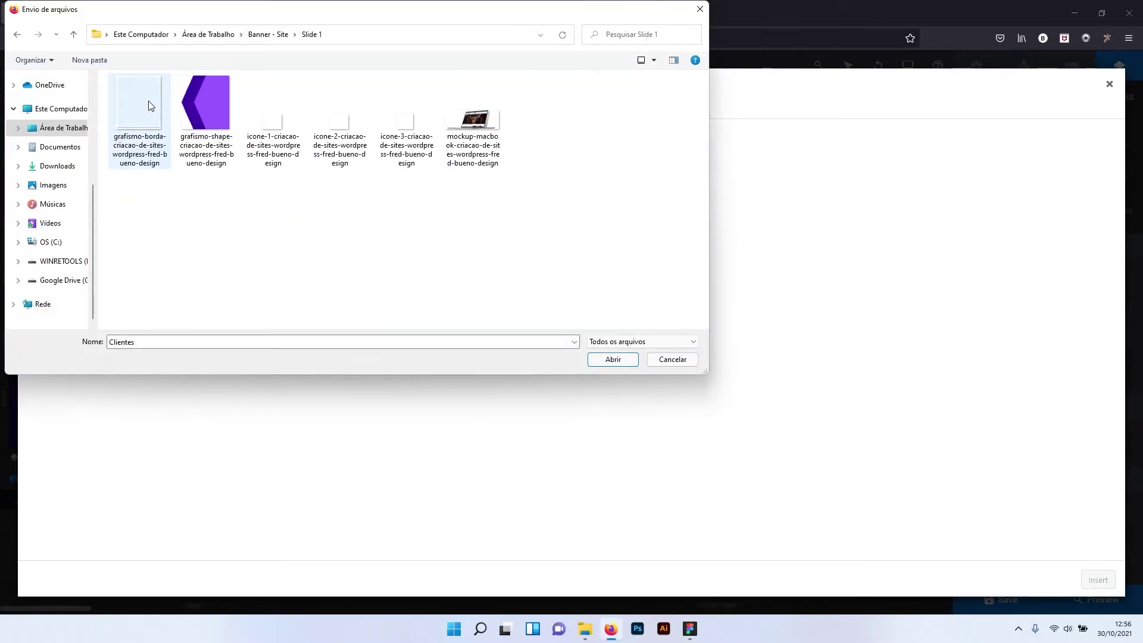
left_click(219, 105)
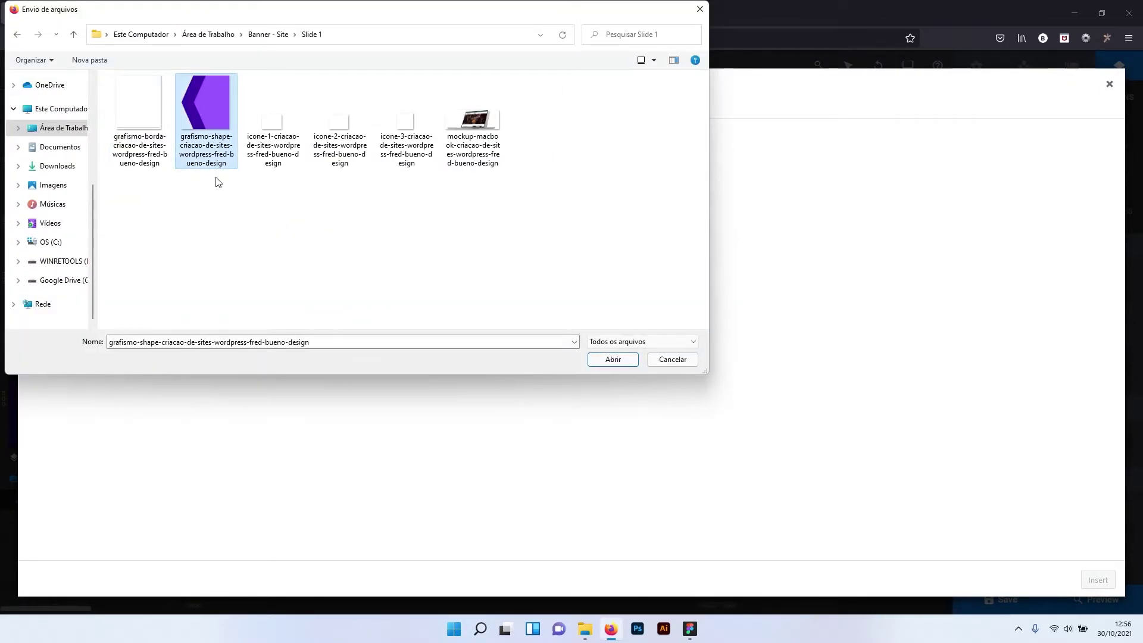
left_click(611, 360)
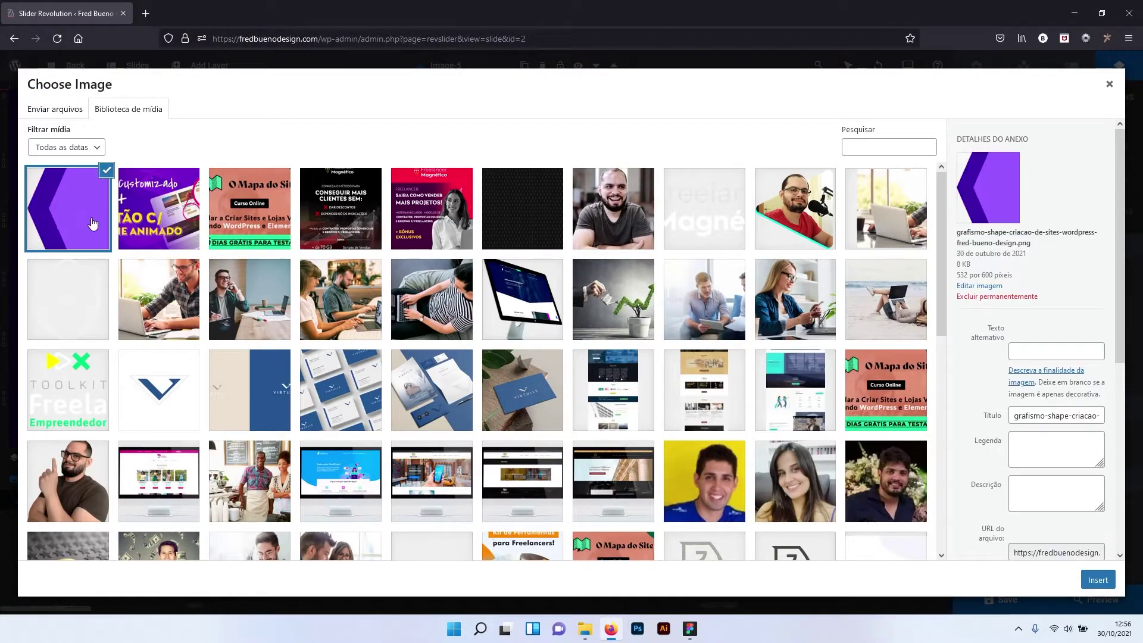
left_click(1098, 580)
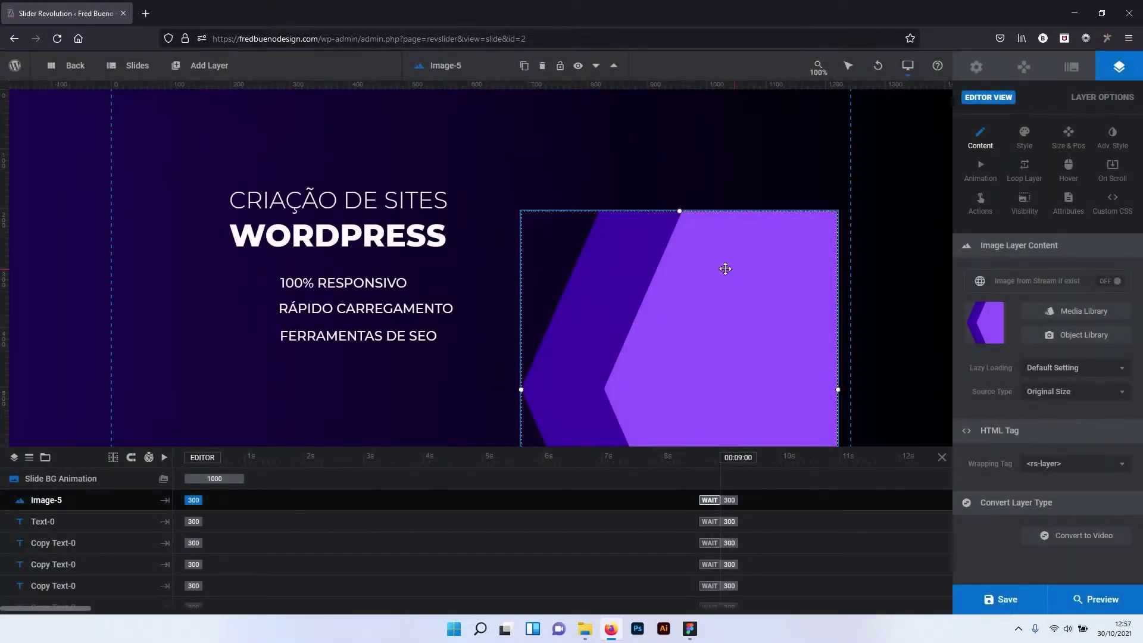
Pin the chevron image to the slide's top-right corner at X 0px, Y 0px, aligned to Scene.
left_click_drag(737, 235, 755, 151)
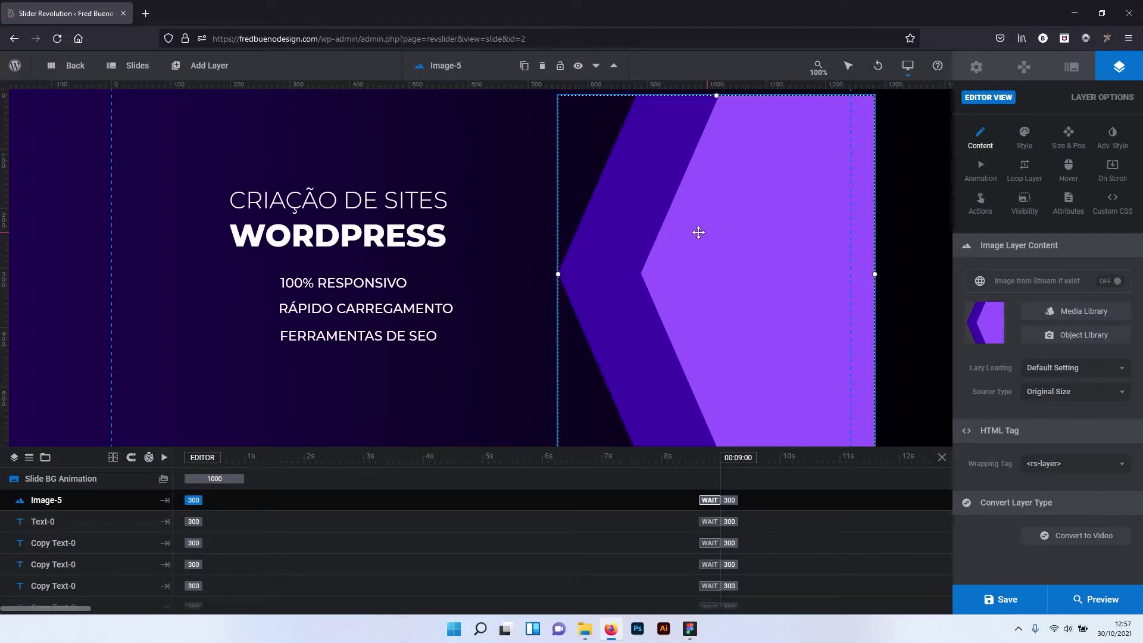
left_click(1075, 140)
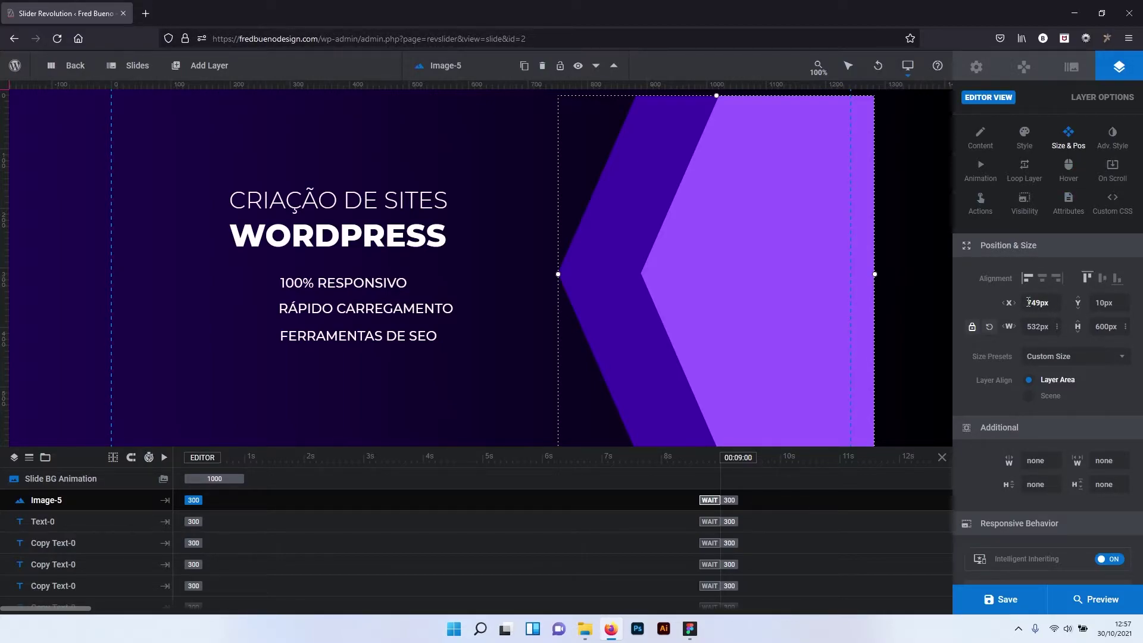
left_click(1104, 305)
type("0")
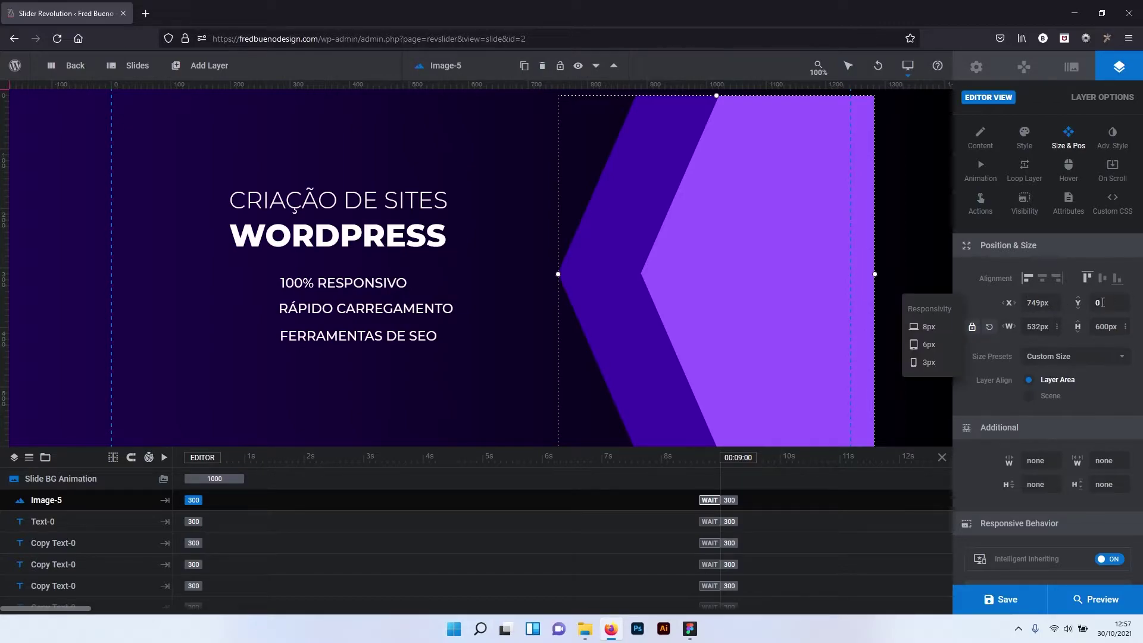
key("Return")
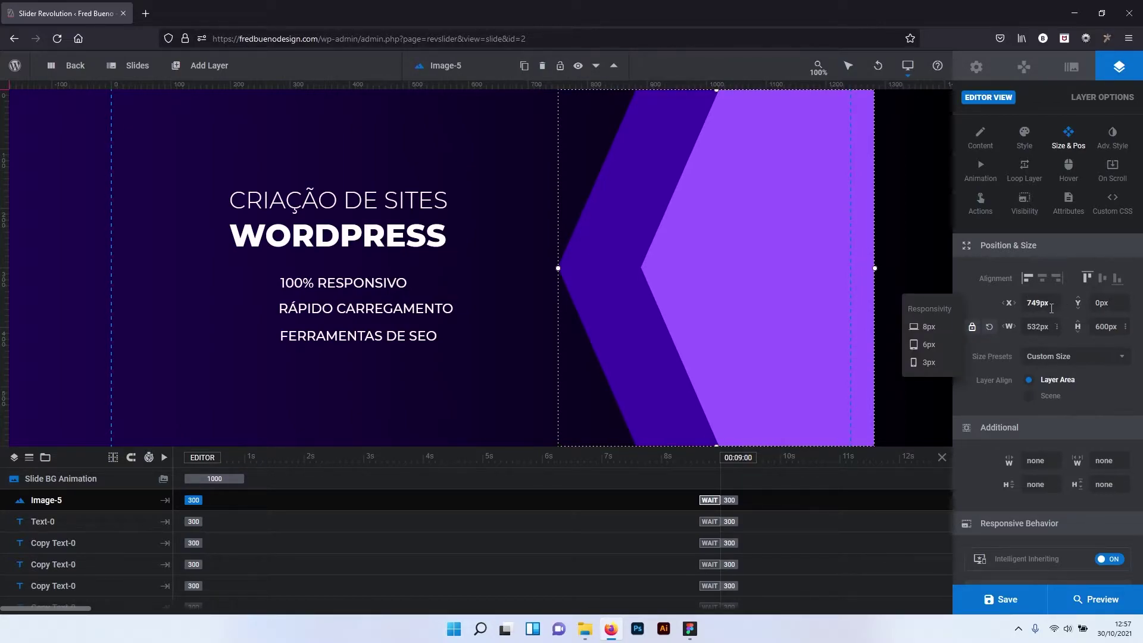
left_click(1058, 279)
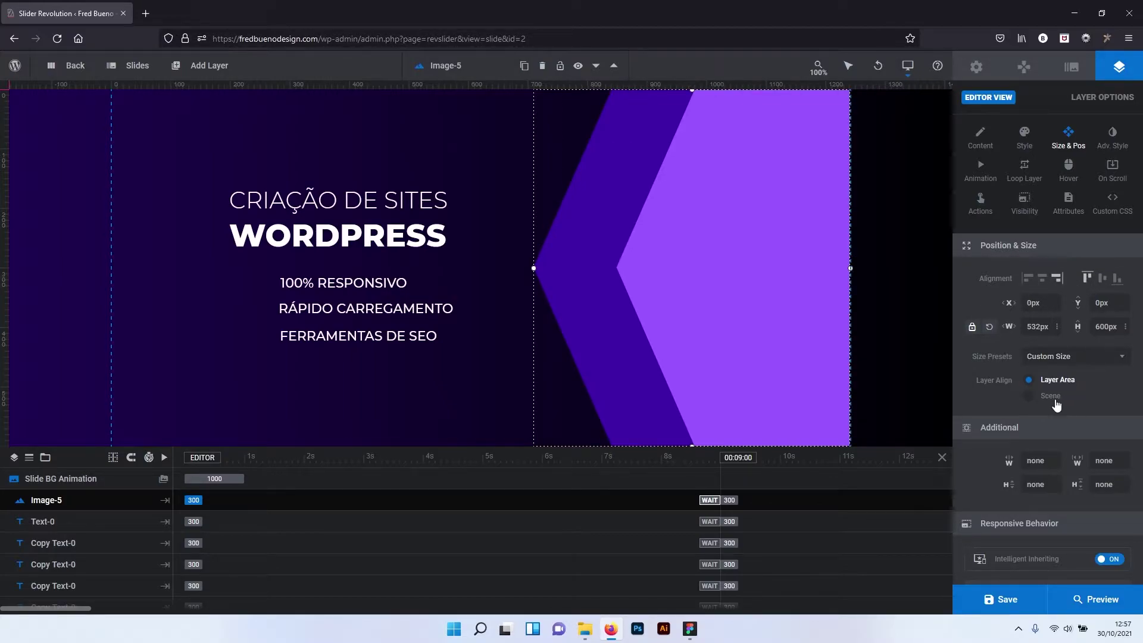
left_click(1035, 402)
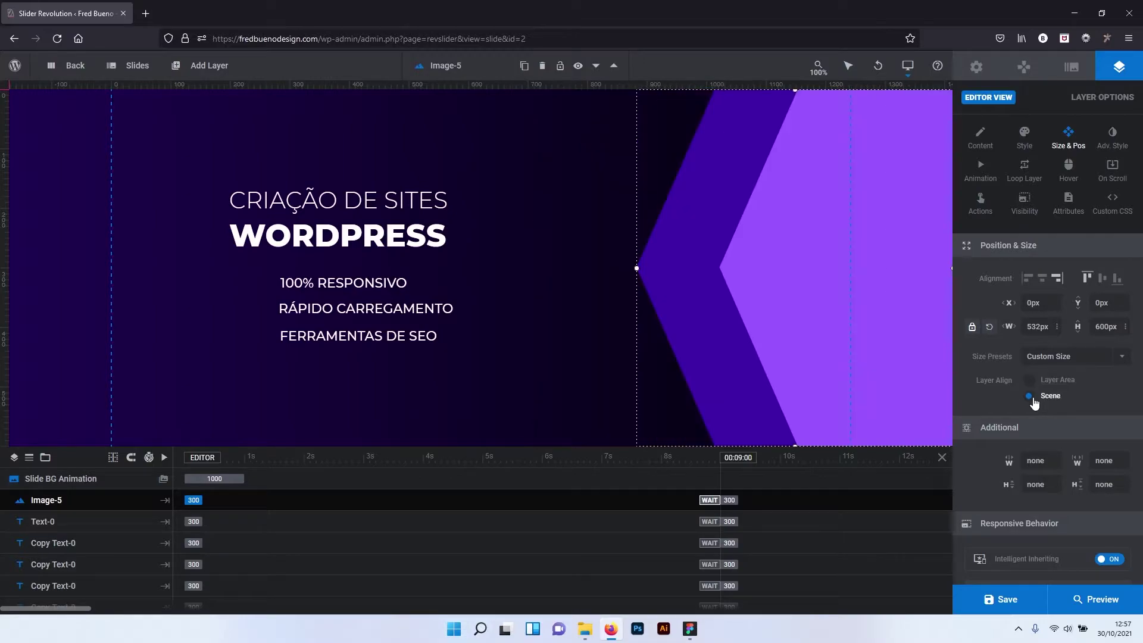
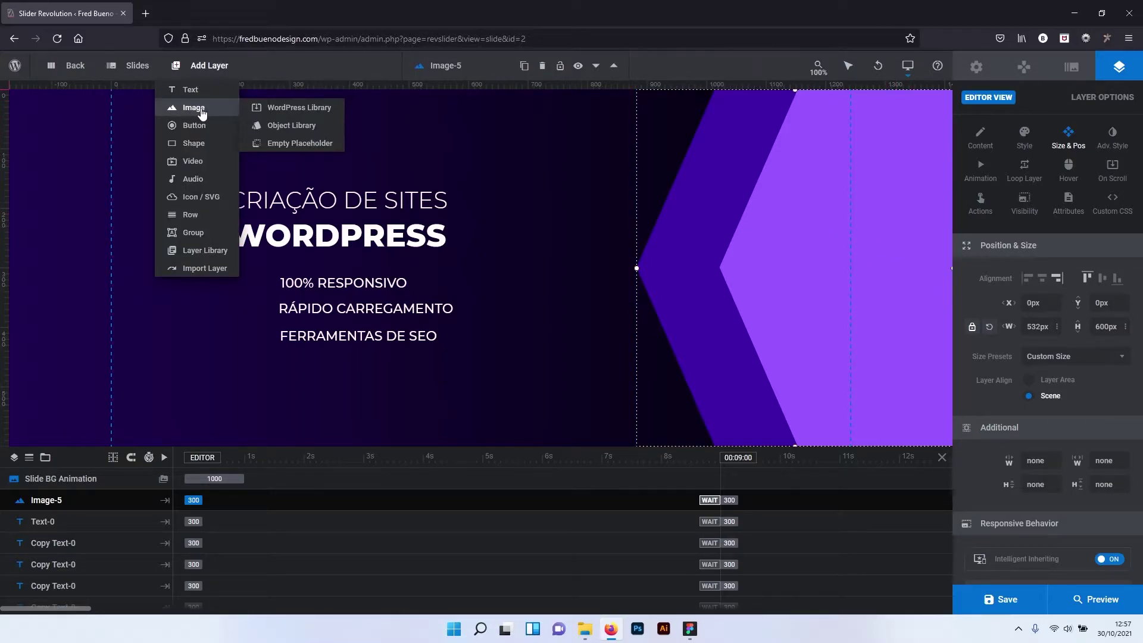
Upload the grafismo-borda white border graphic and insert it on the slide as layer Image-6.
left_click(277, 107)
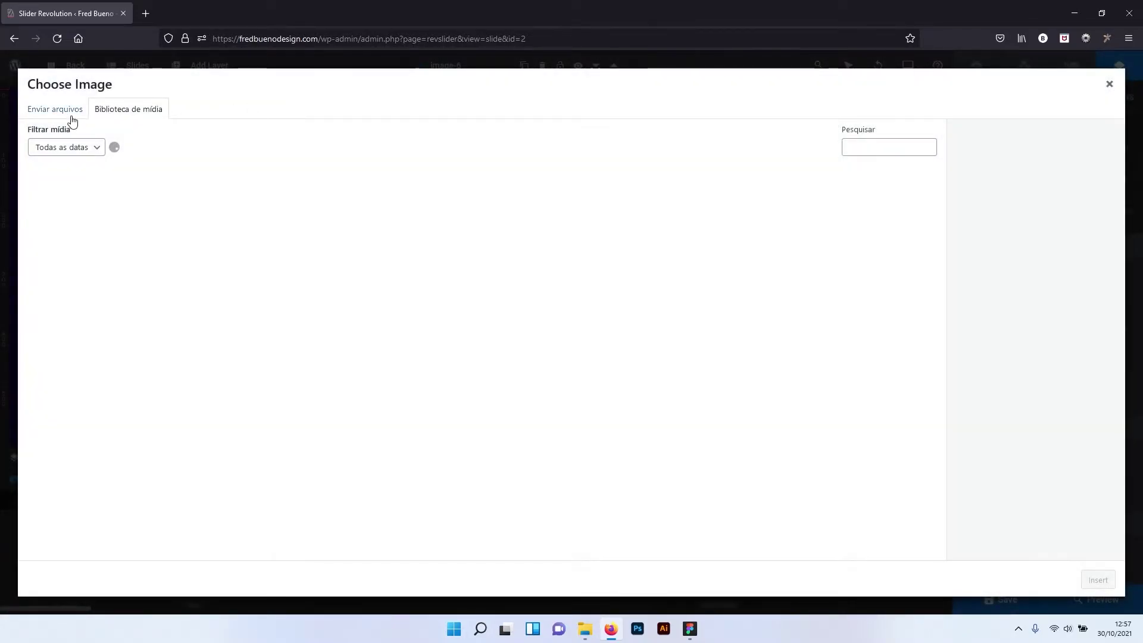
left_click(68, 113)
left_click(547, 318)
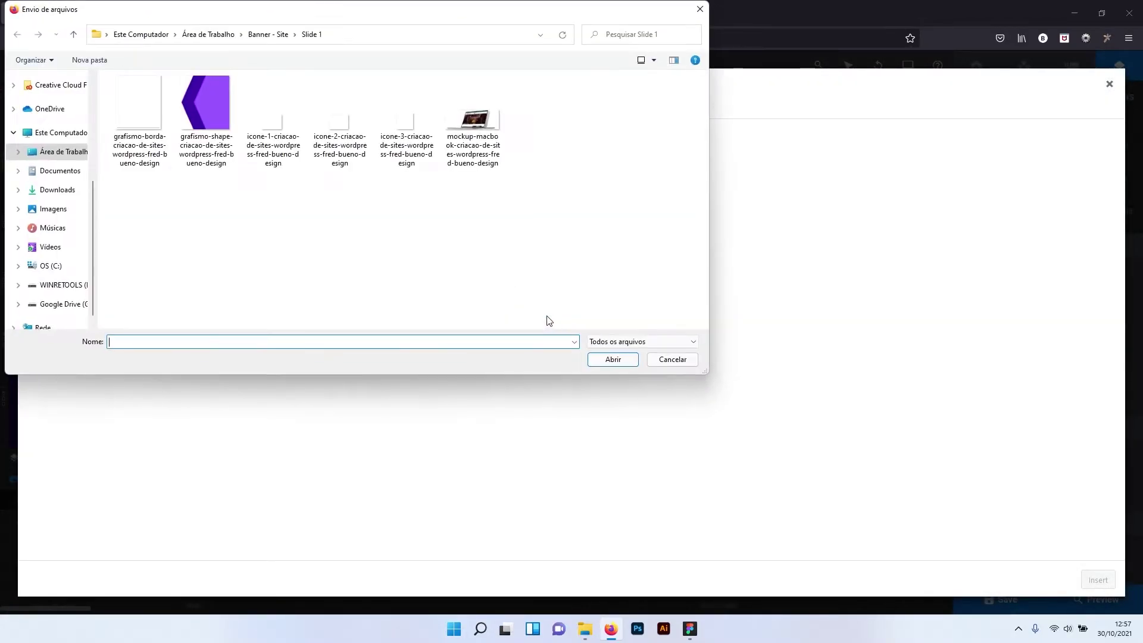
left_click(132, 124)
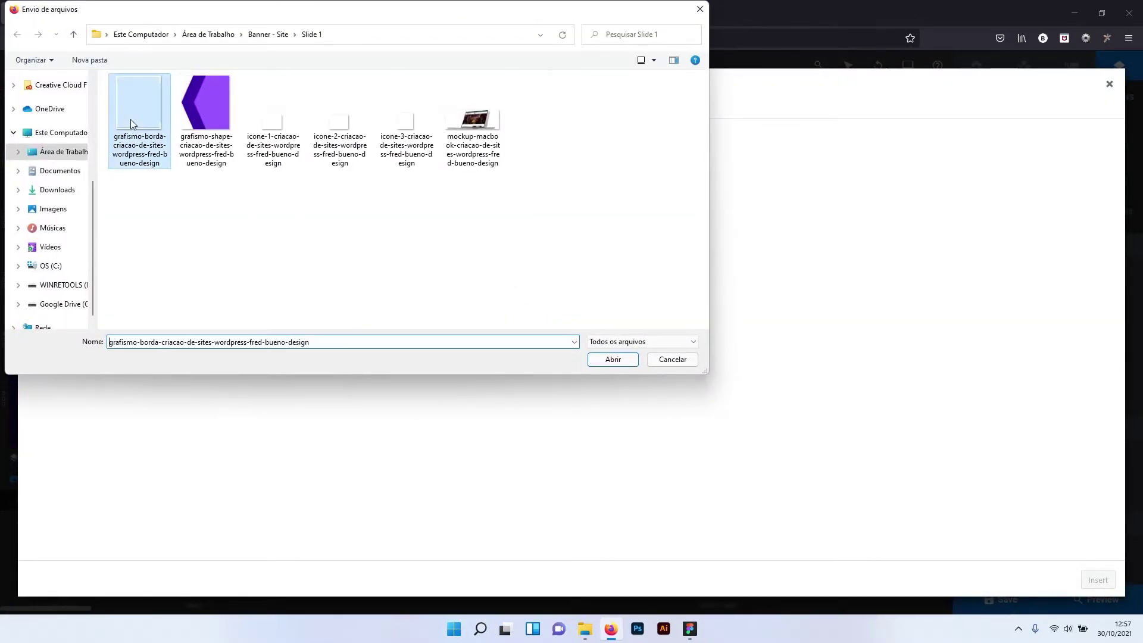
left_click(613, 359)
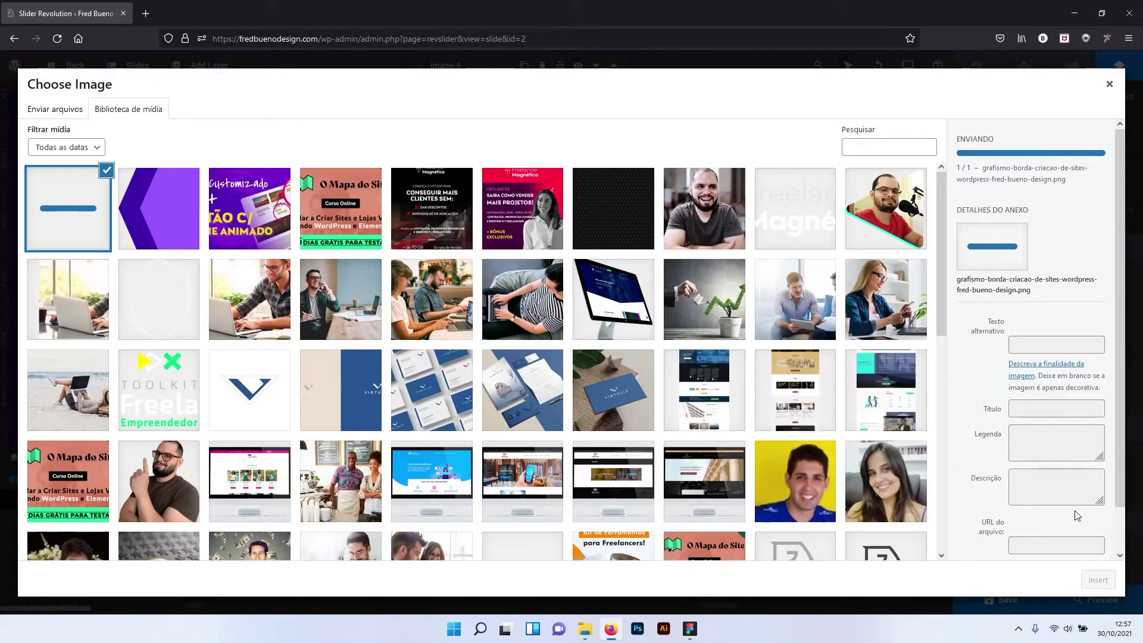
left_click(1100, 582)
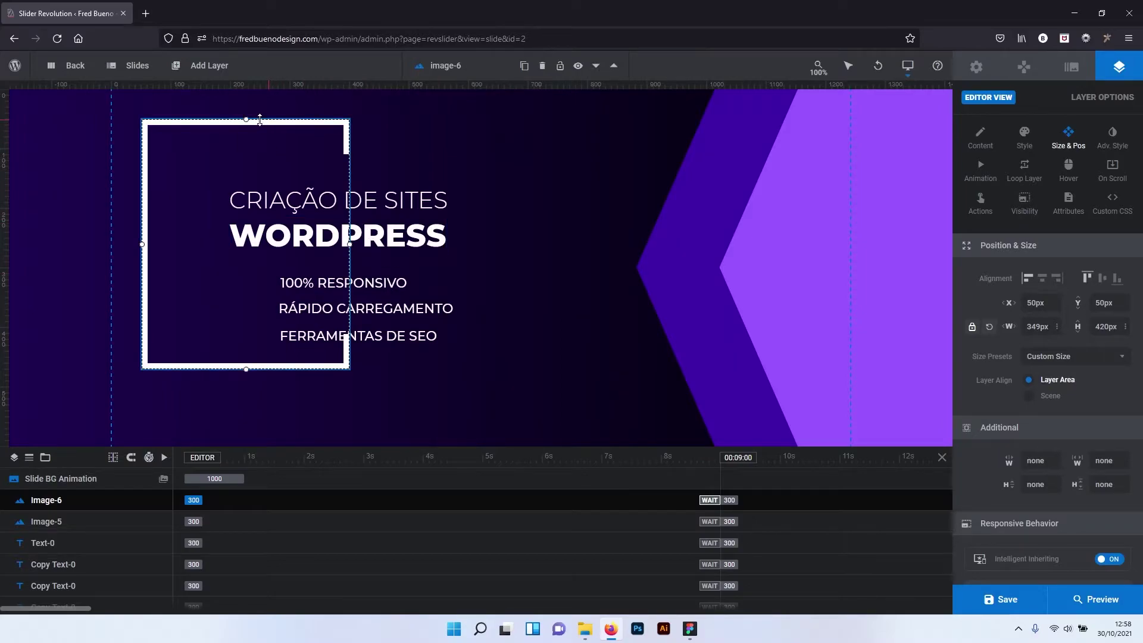
Drag the frame and the CRIAÇÃO DE SITES, WORDPRESS, 100% RESPONSIVO and RÁPIDO CARREGAMENTO lines left.
left_click_drag(260, 123, 236, 149)
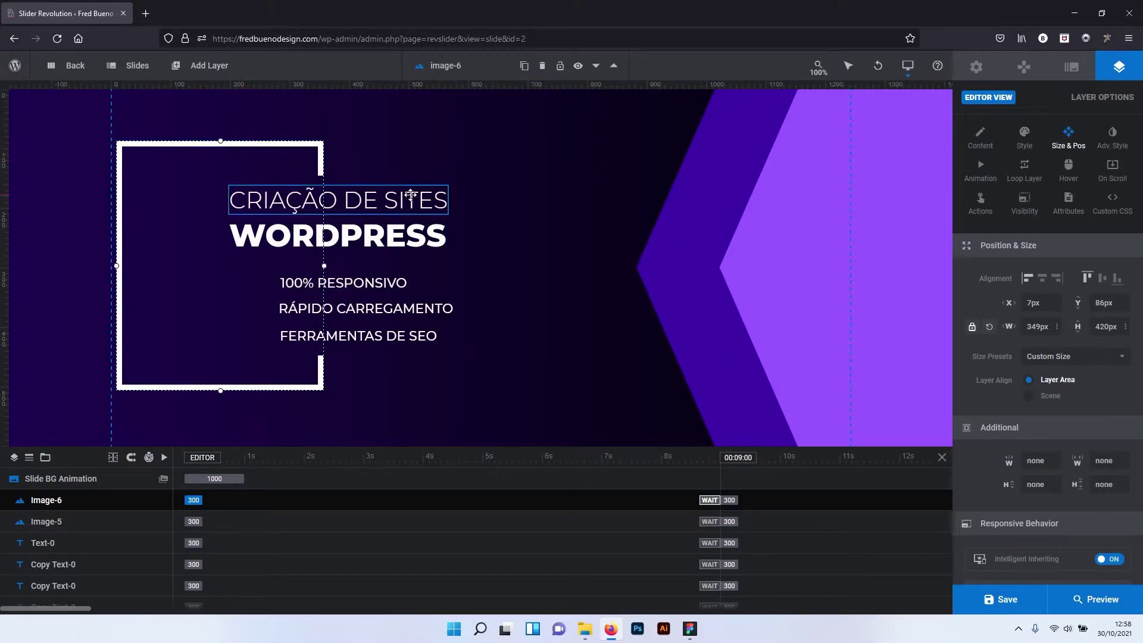
left_click_drag(411, 199, 328, 202)
left_click_drag(397, 241, 310, 240)
left_click_drag(381, 285, 299, 276)
left_click_drag(375, 316, 291, 301)
Move FERRAMENTAS DE SEO left under the other bullets and nudge the frame further left.
left_click(375, 336)
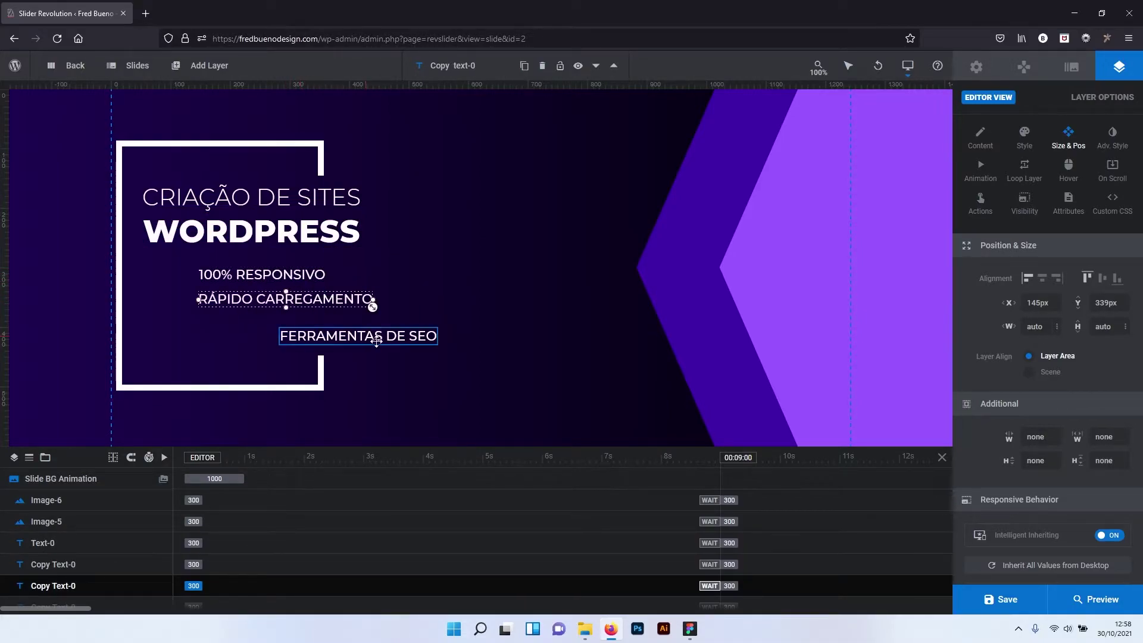
mouse_move(340, 336)
left_mouse_down()
mouse_move(298, 327)
mouse_move(305, 305)
left_mouse_up()
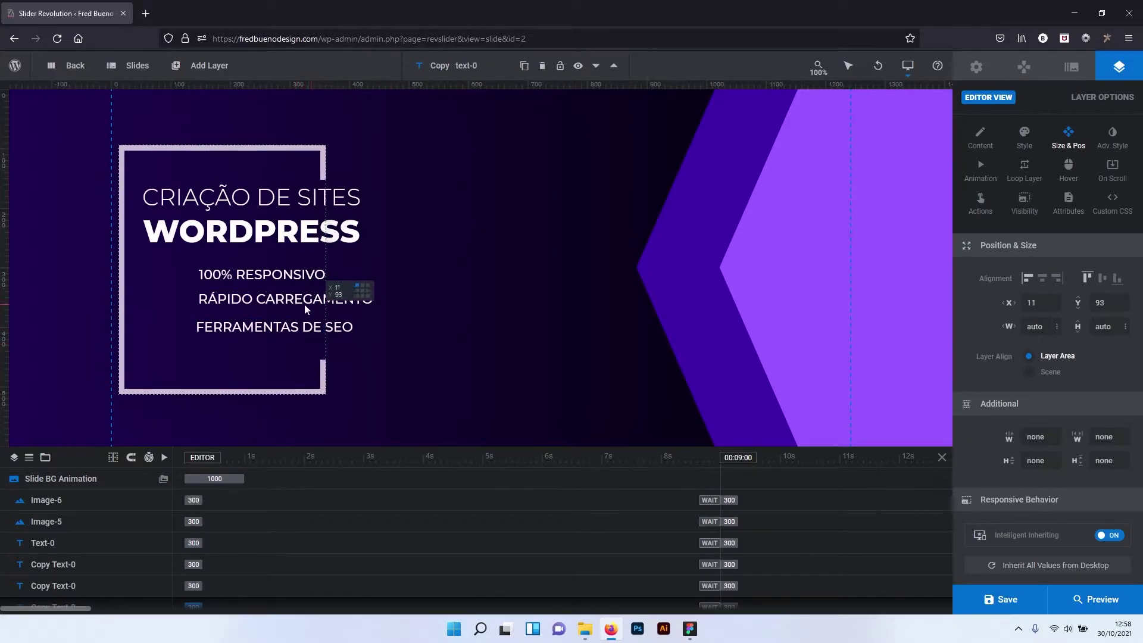
left_click_drag(303, 303, 297, 303)
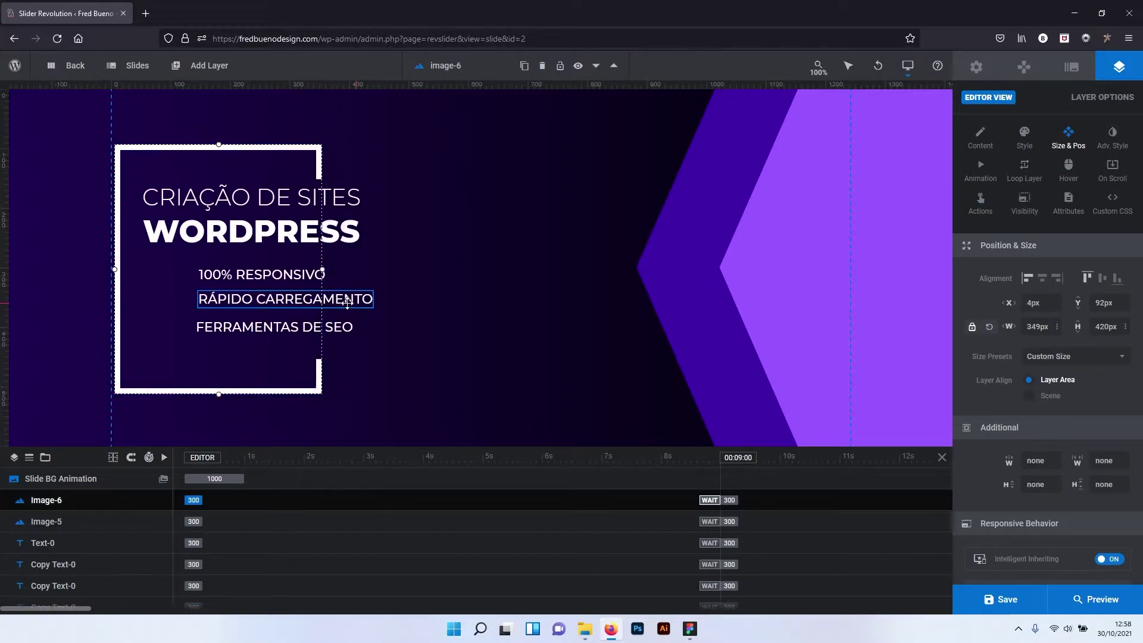
left_click(333, 307)
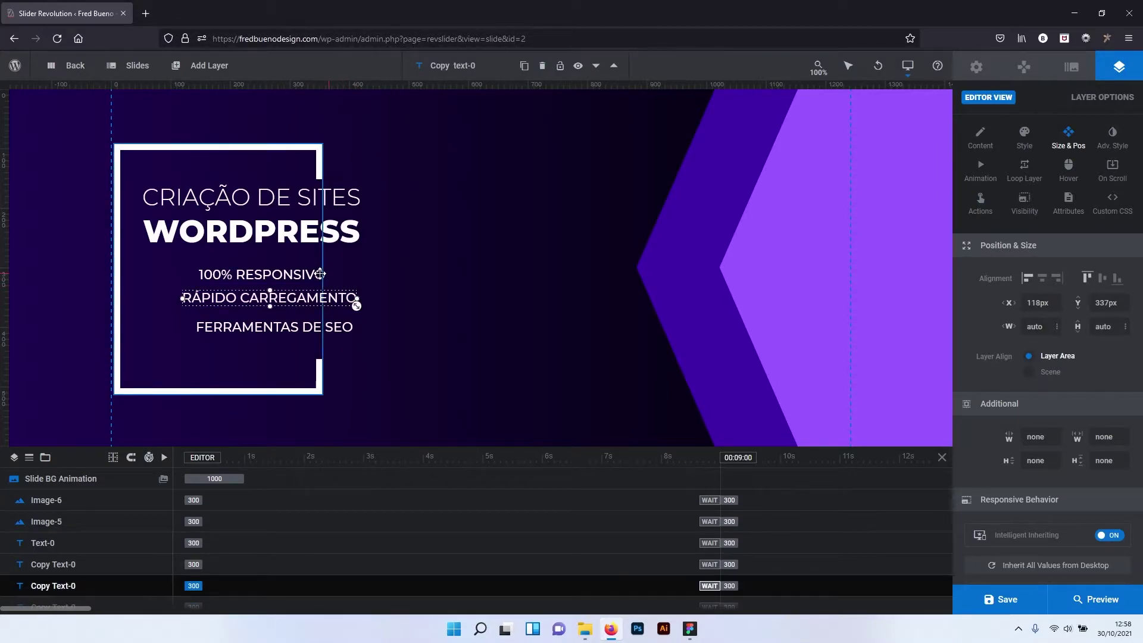
left_click(322, 273)
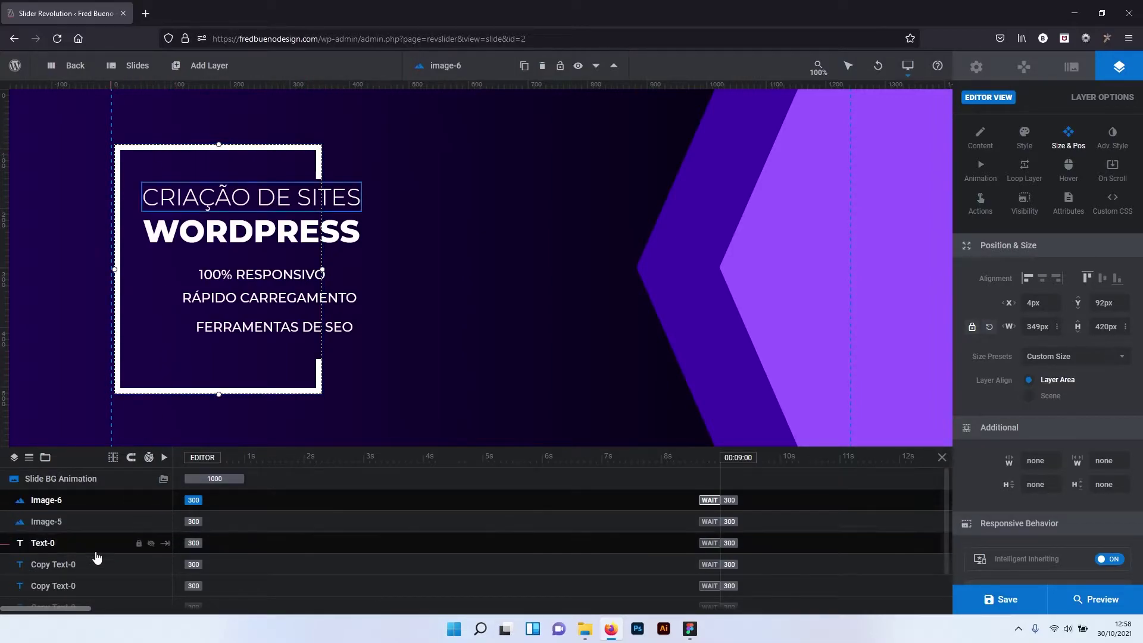
mouse_move(46, 500)
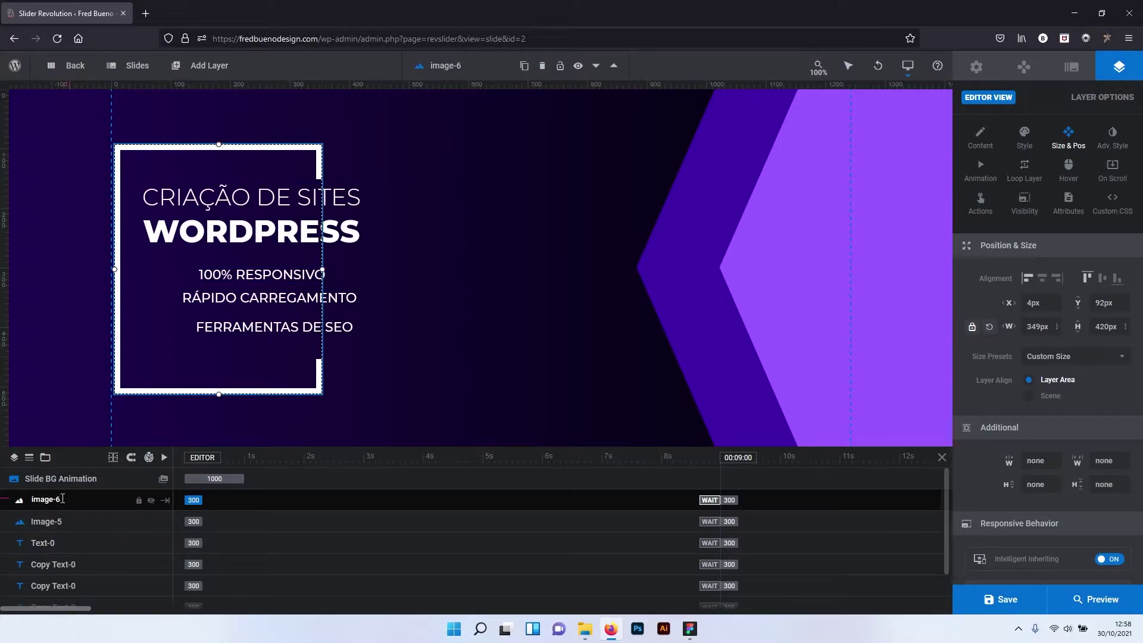
Rename the frame layer BORDA and drag it below the text layers.
type("BORDA")
key("Return")
left_click_drag(84, 506, 72, 594)
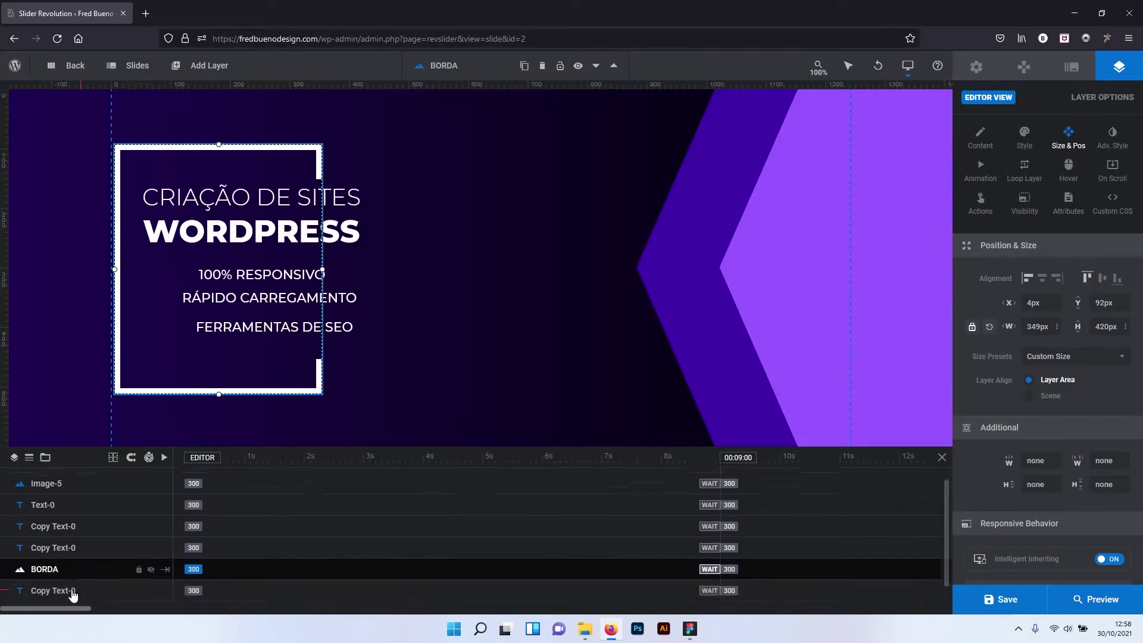
scroll(71, 589, "down", 1)
mouse_move(69, 531)
left_mouse_down()
mouse_move(66, 573)
mouse_move(70, 547)
left_mouse_up()
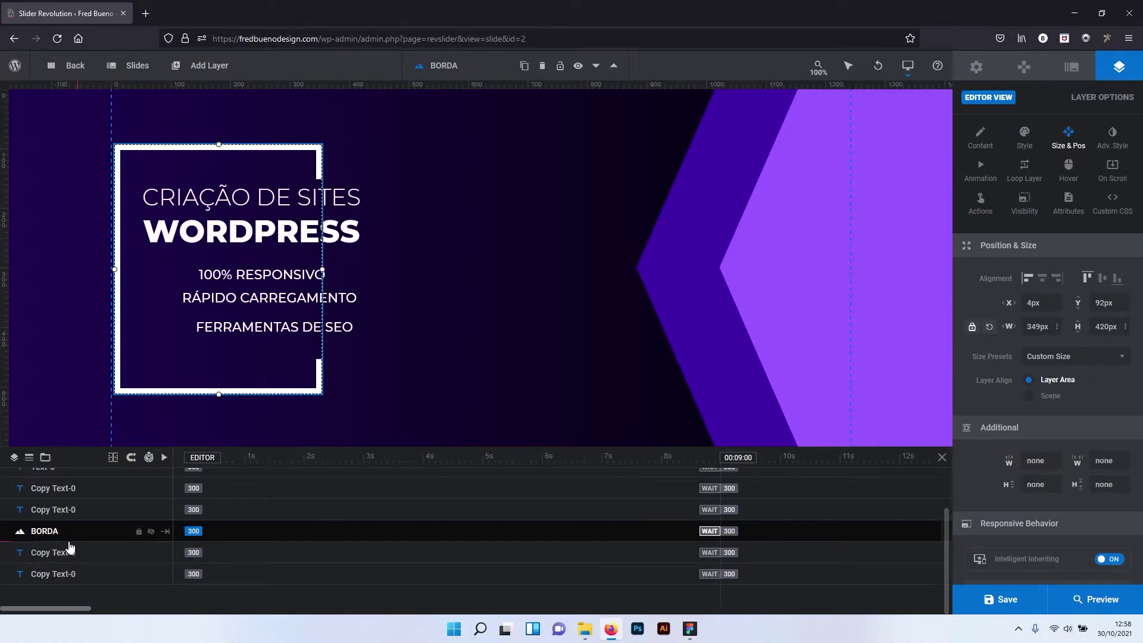
scroll(69, 547, "up", 2)
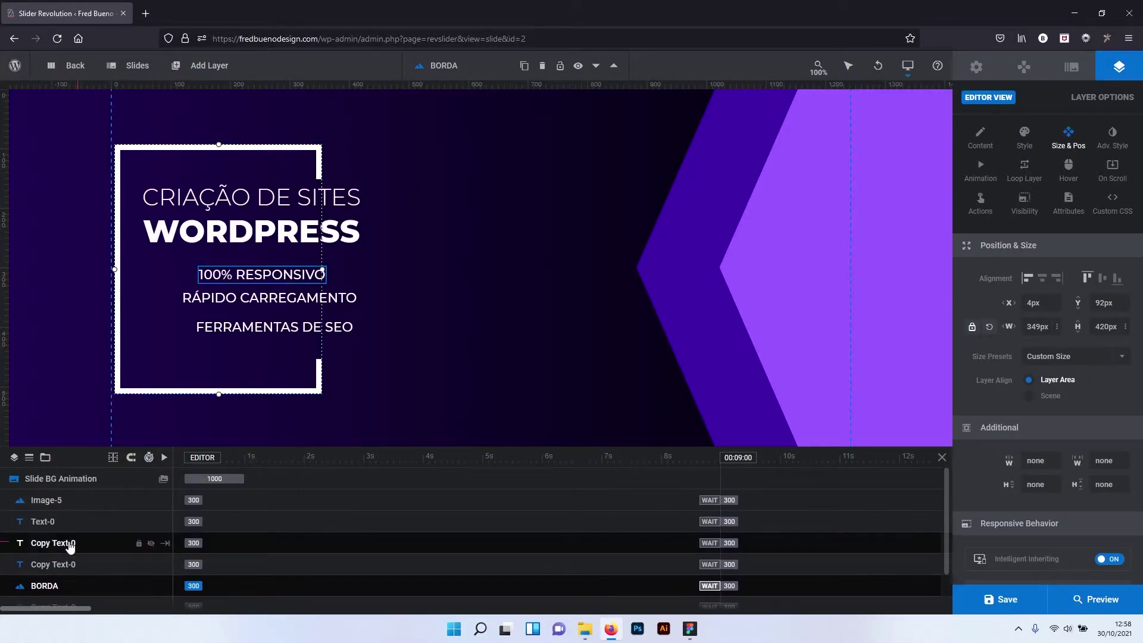
Align the bullet lines to one left edge and drop BORDA to the bottom of the stack.
left_click(317, 198)
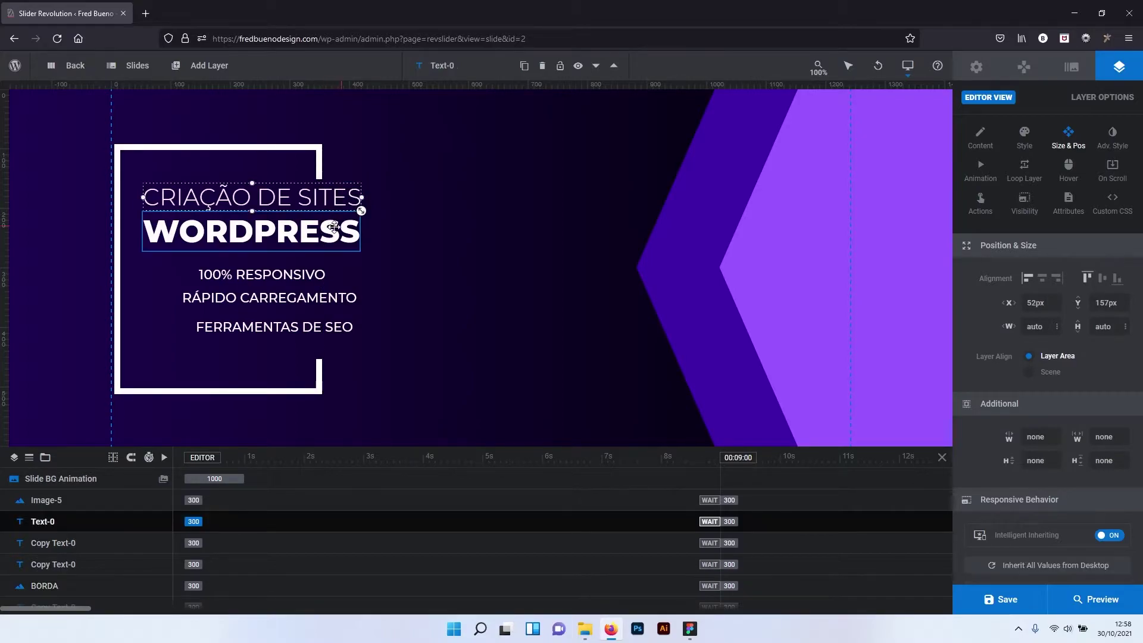
left_click(343, 232)
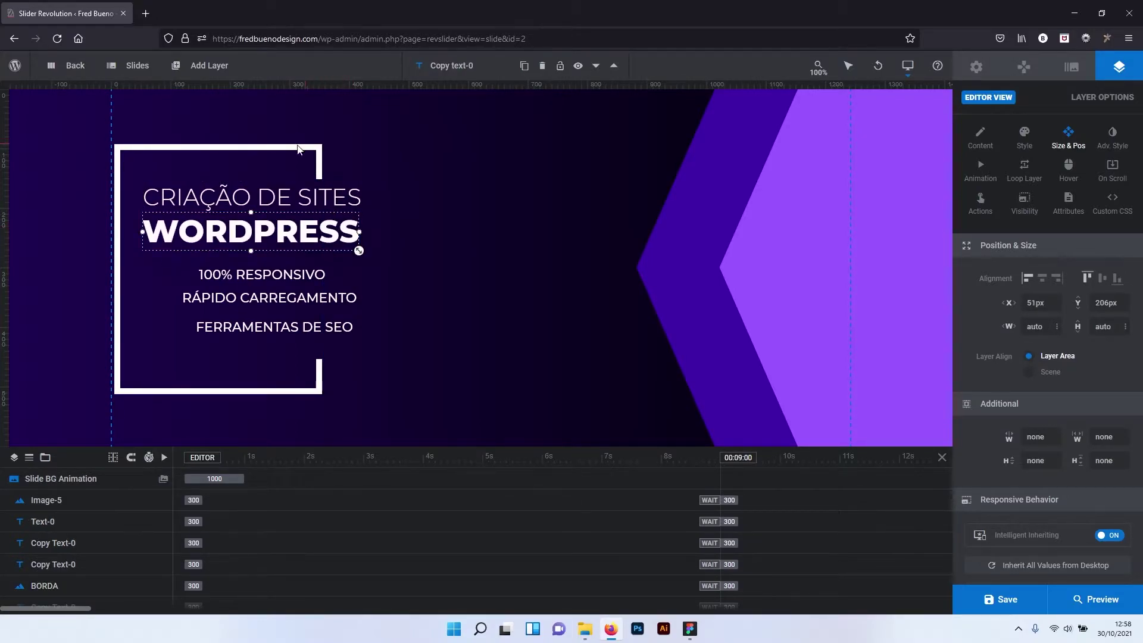
mouse_move(313, 278)
left_mouse_down()
mouse_move(298, 278)
mouse_move(291, 339)
mouse_move(271, 331)
left_mouse_up()
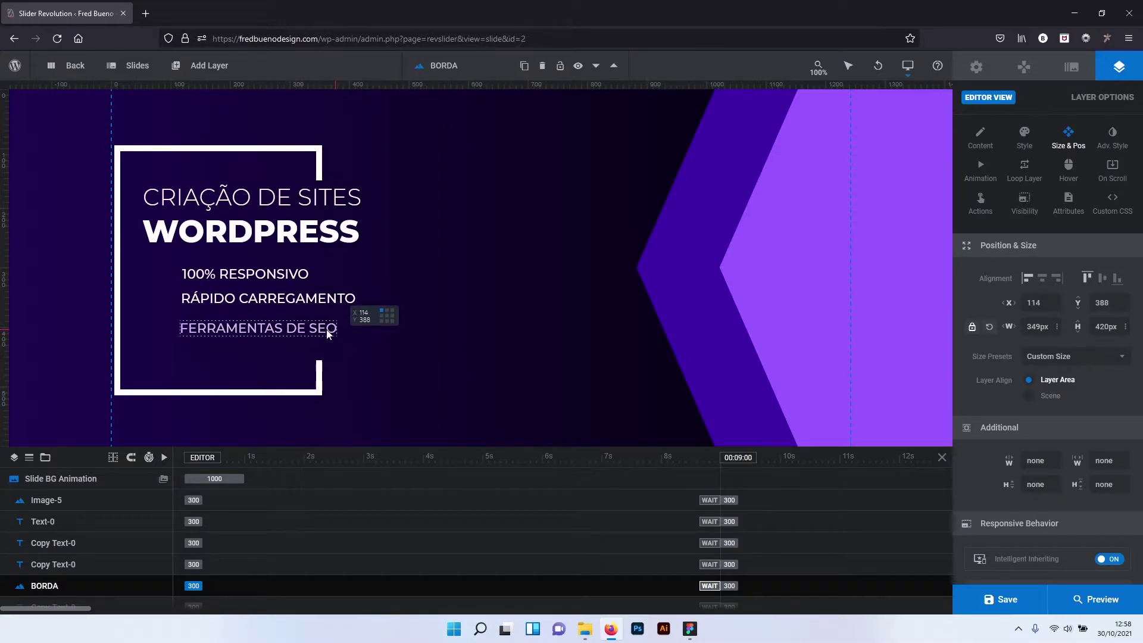
scroll(119, 535, "down", 1)
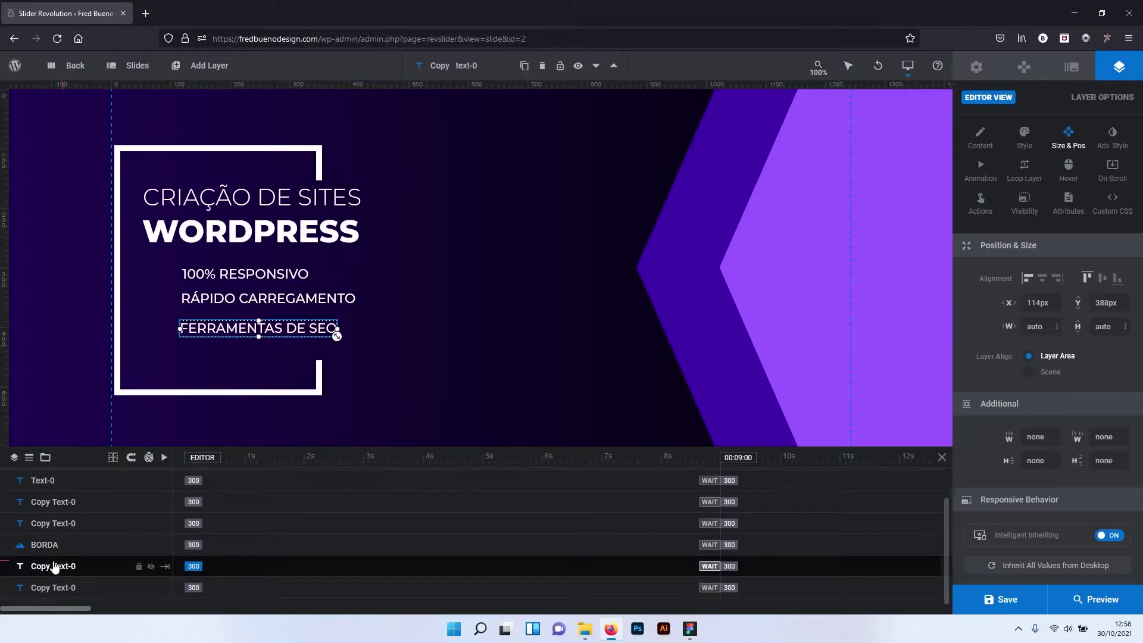
left_click_drag(53, 542, 50, 593)
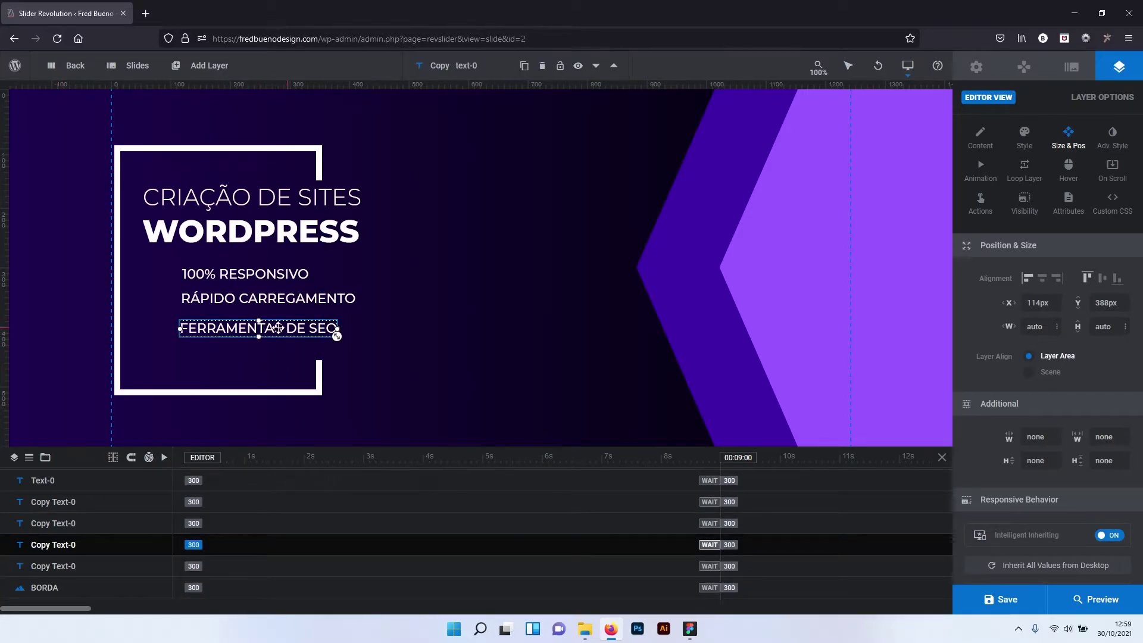
left_click_drag(277, 328, 268, 274)
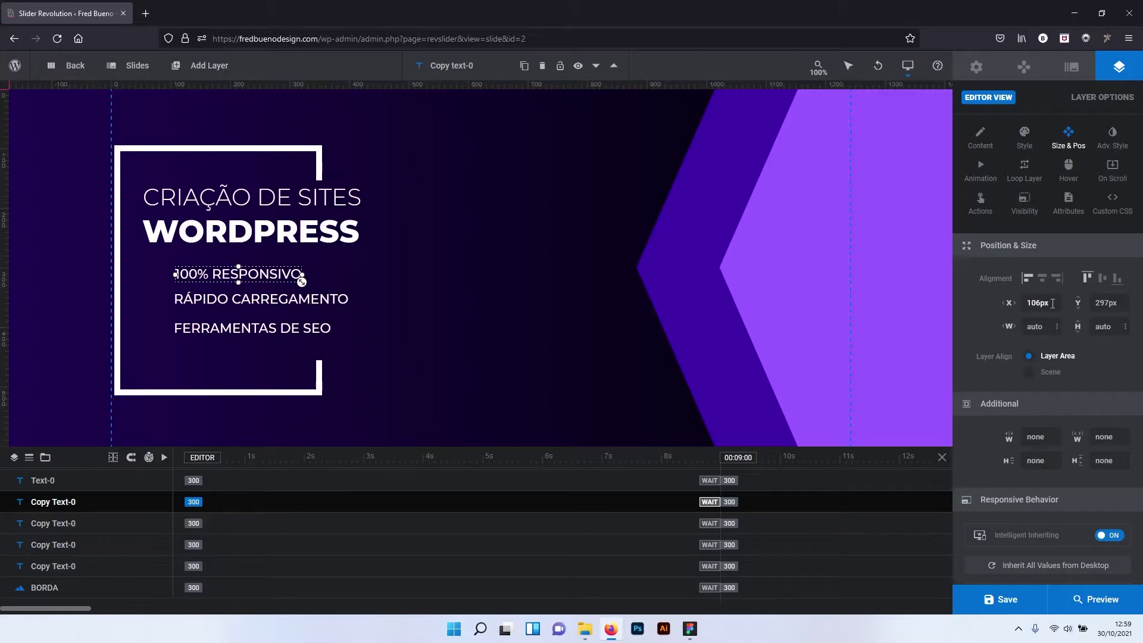
Set the x position of 100% RESPONSIVO, RÁPIDO CARREGAMENTO and FERRAMENTAS DE SEO to 105px.
left_click(1026, 303)
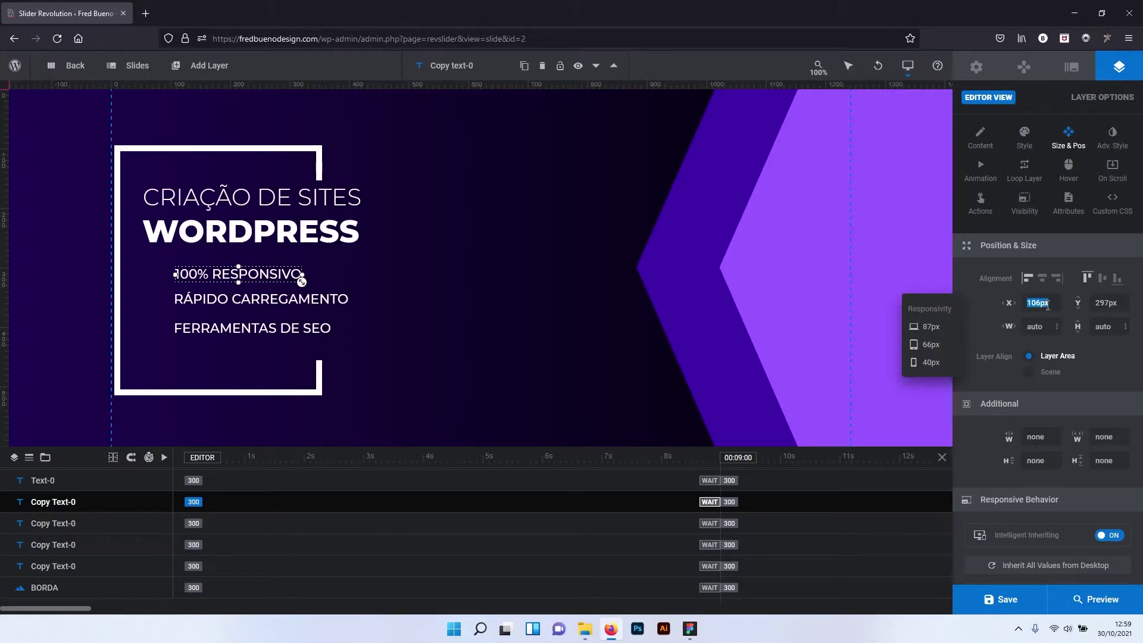
type("105px")
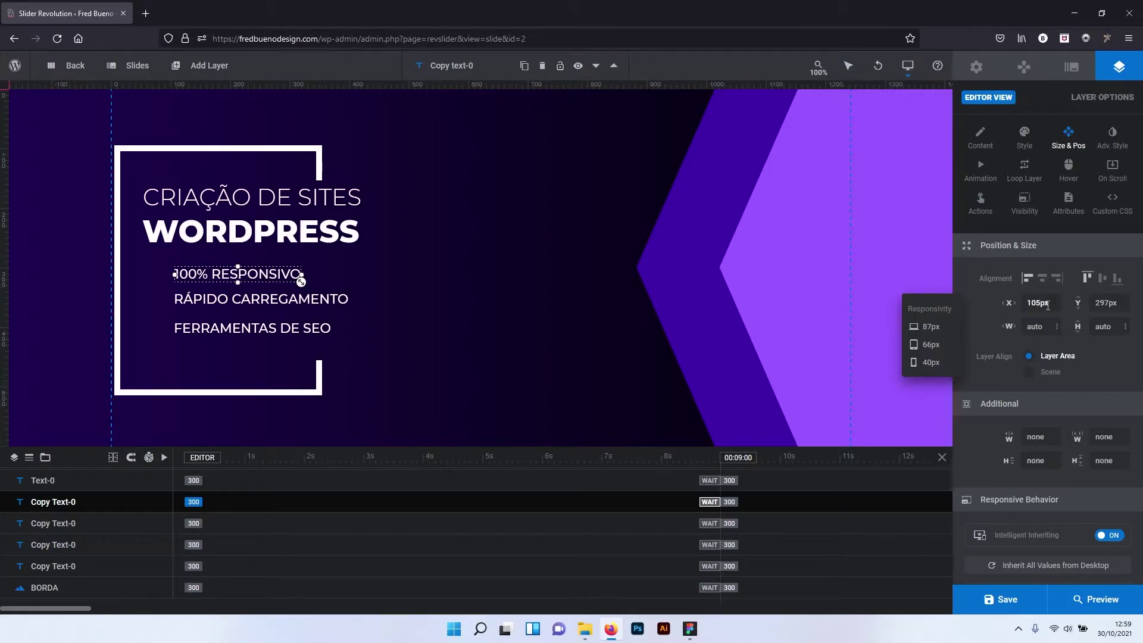
left_click(343, 299)
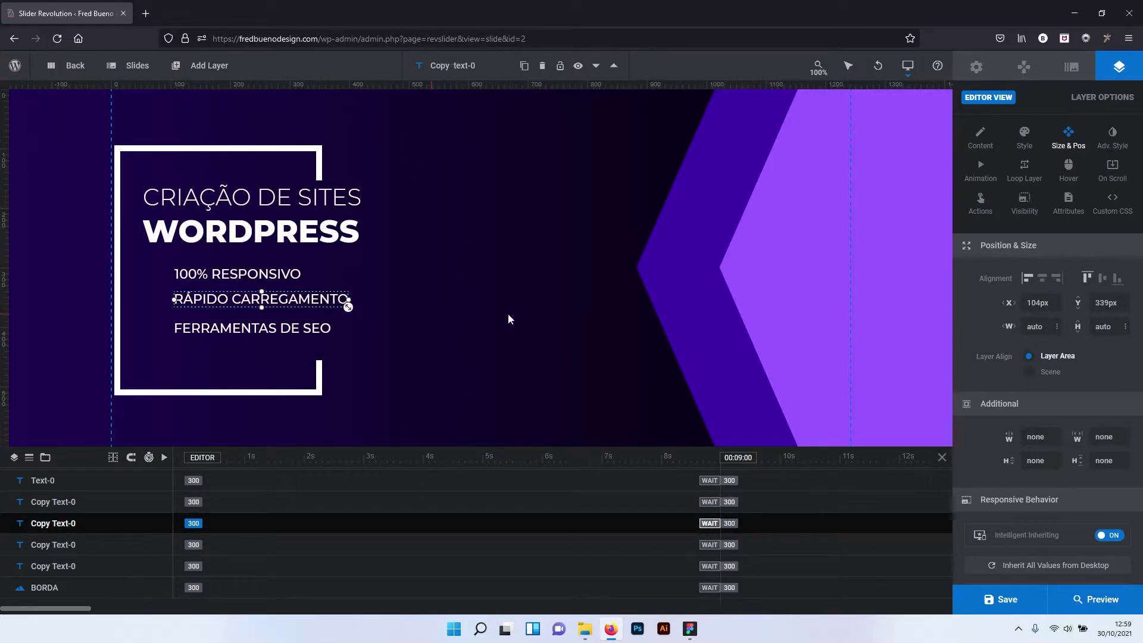
double_click(1040, 304)
type("1")
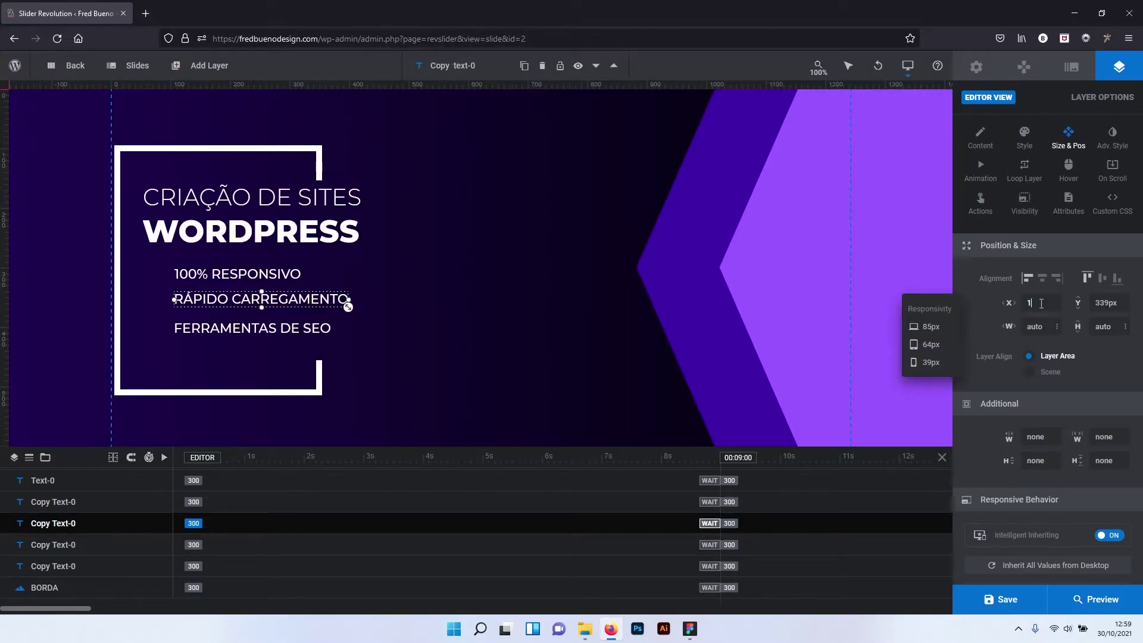
type("05px")
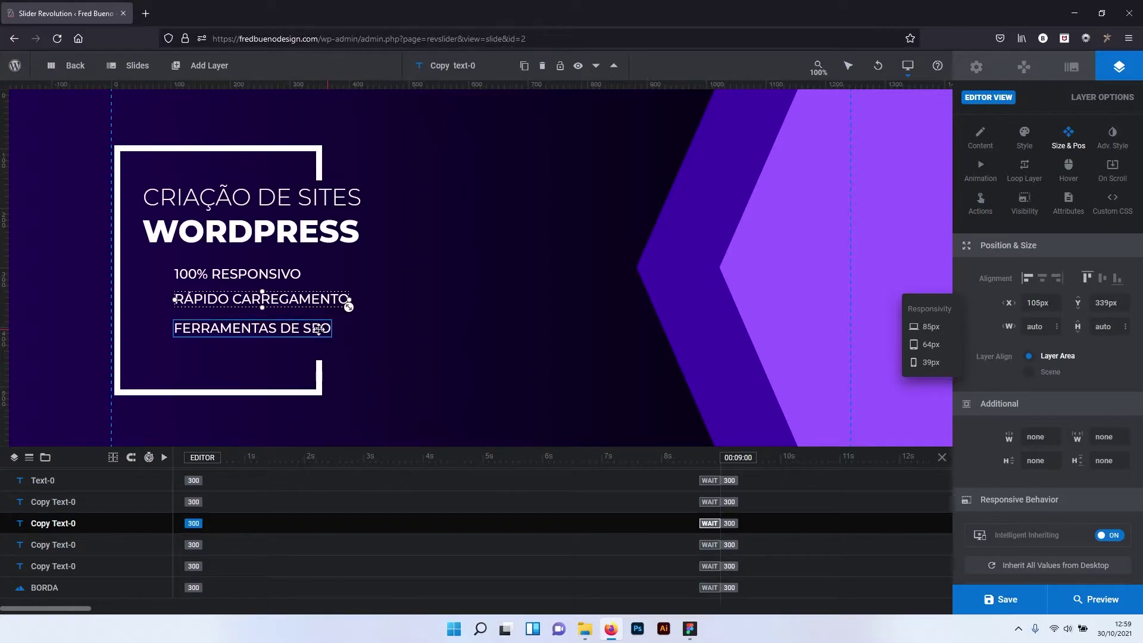
left_click(333, 329)
double_click(1051, 302)
type("10")
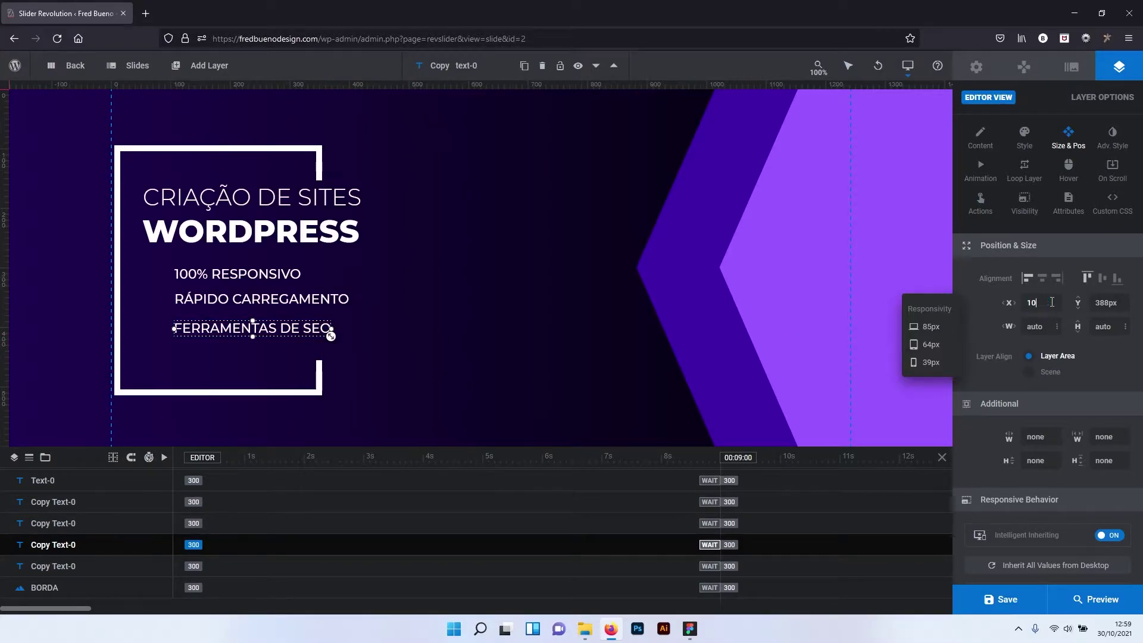
type("5px")
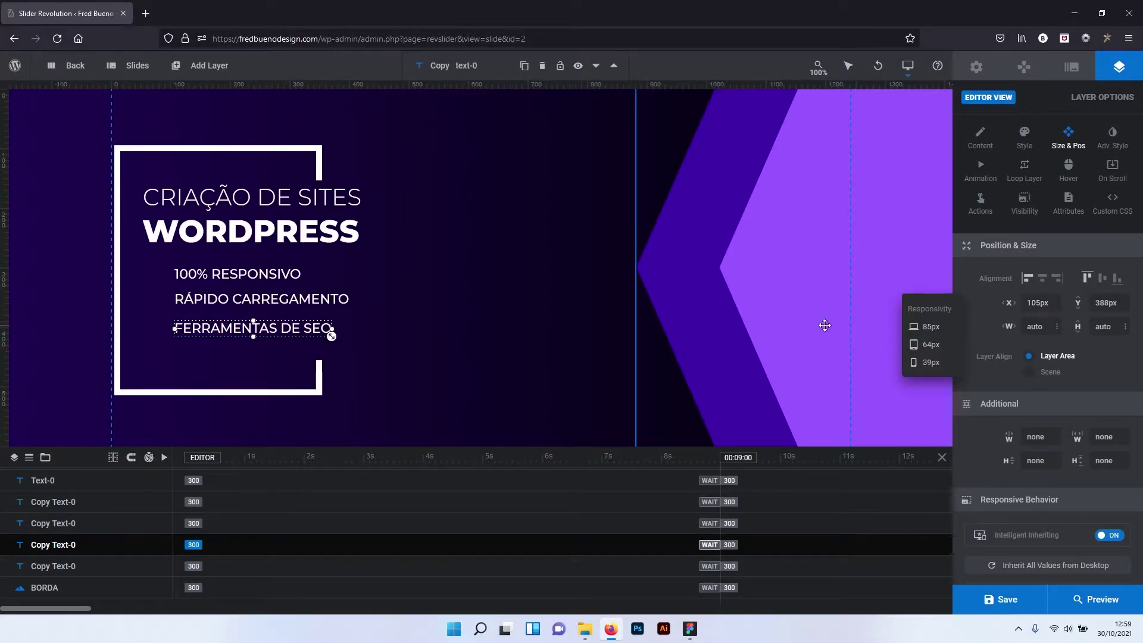
Nudge RÁPIDO CARREGAMENTO vertically to y 342px and raise the BORDA frame 2px.
left_click(235, 304)
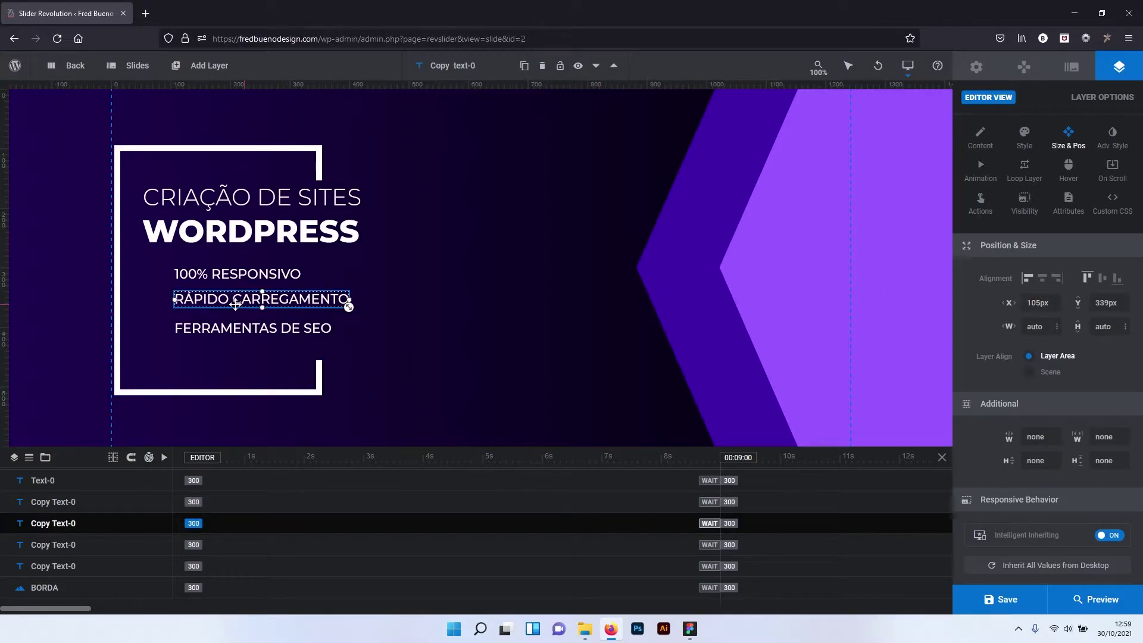
key("Down")
key("Down")
key("Down")
key("Down")
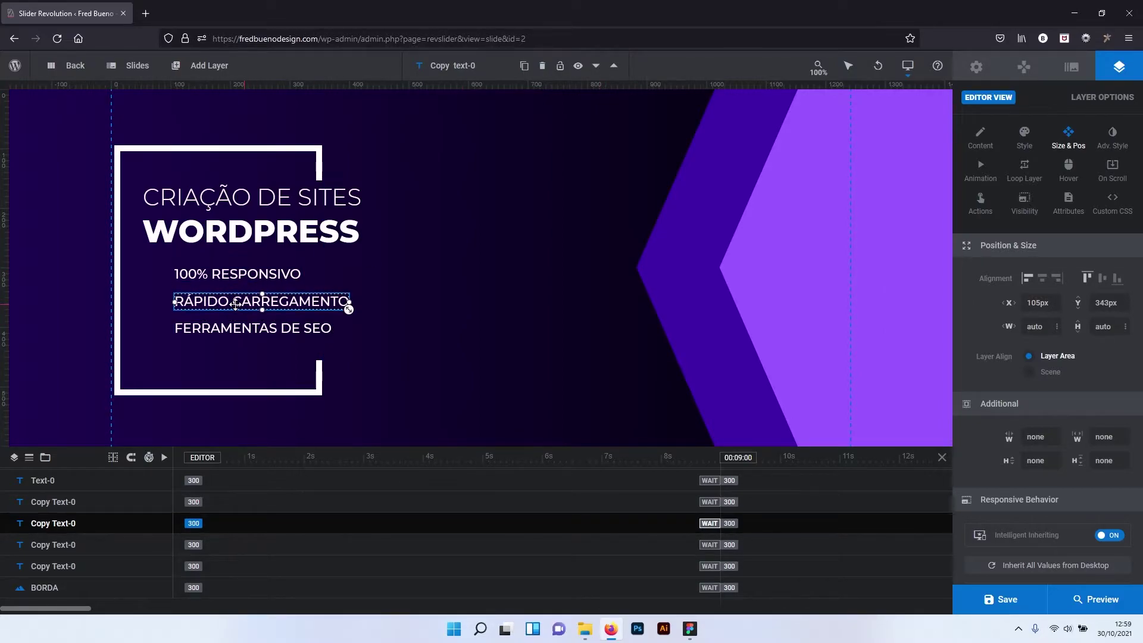
key("Up")
key("Up")
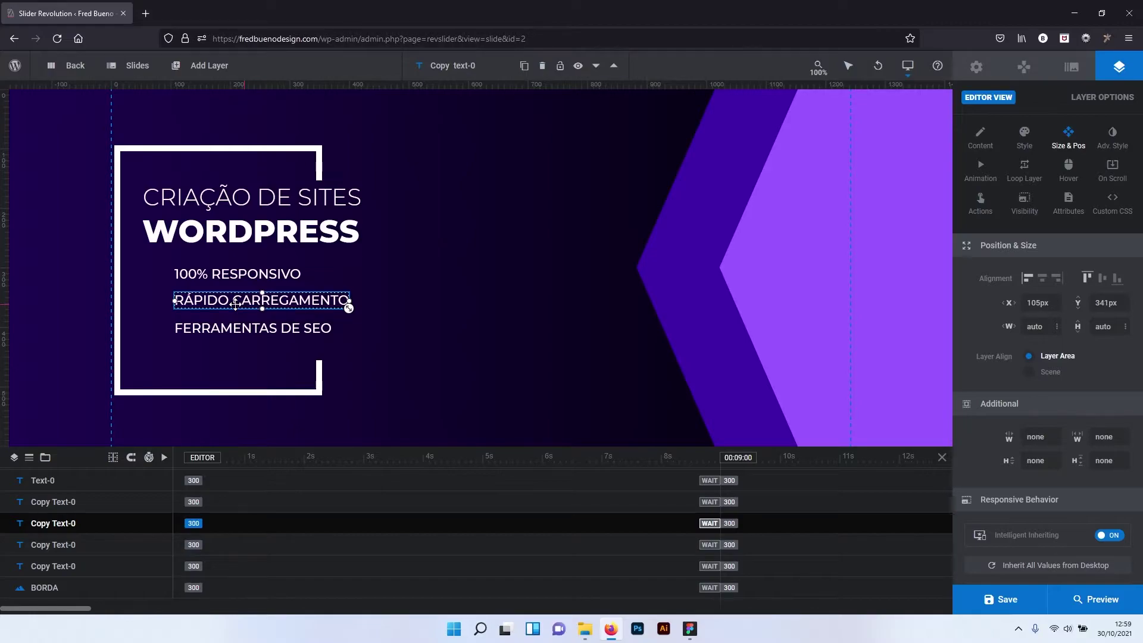
key("Down")
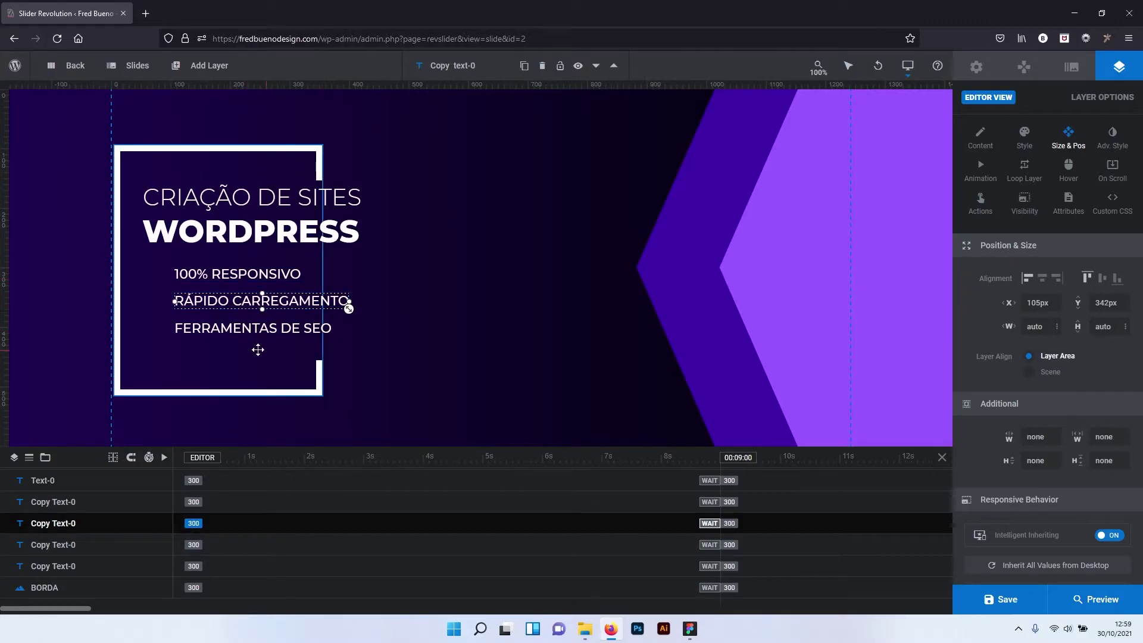
left_click(273, 391)
key("Up")
key("Up")
key("Up")
key("Up")
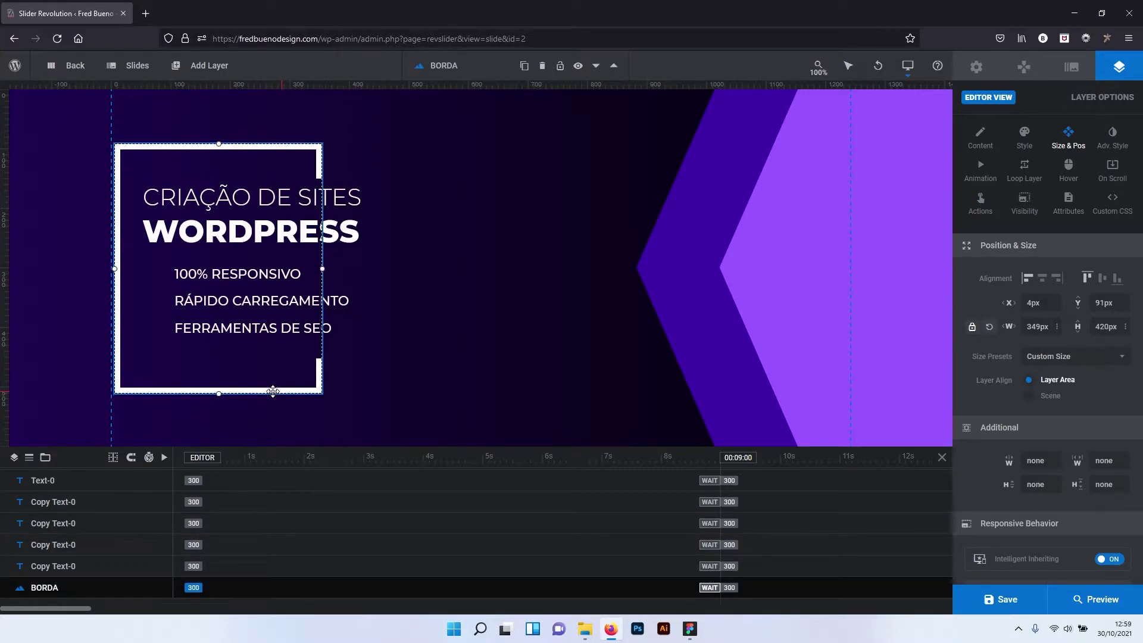
key("Up")
key("Up")
key("Up")
key("Up")
key("Up")
key("Up")
key("Up")
key("Up")
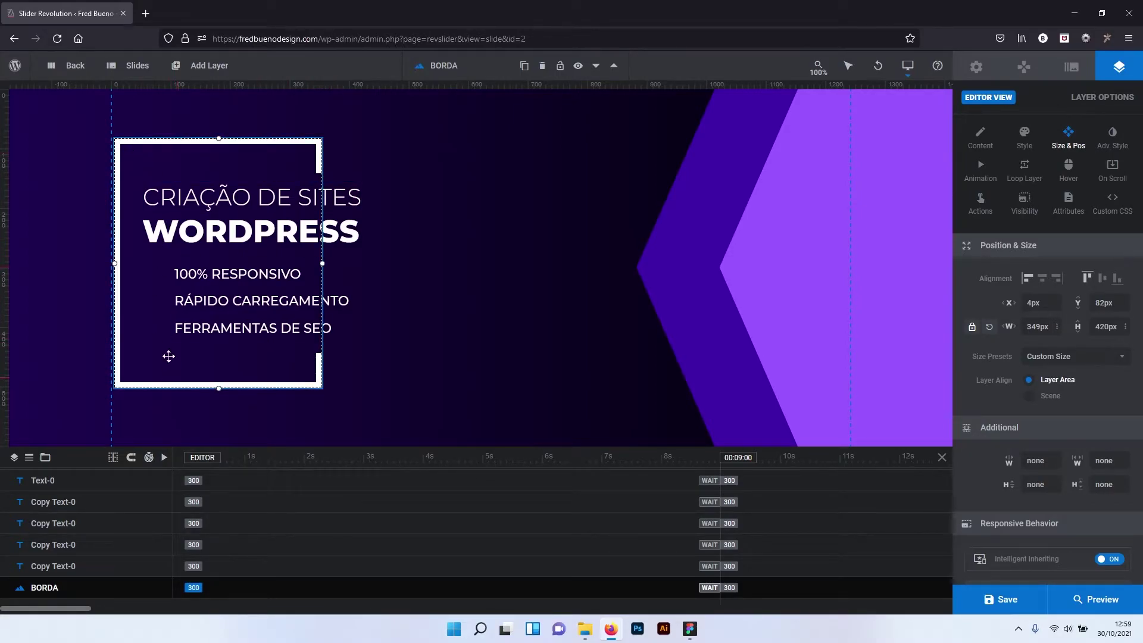
mouse_move(193, 107)
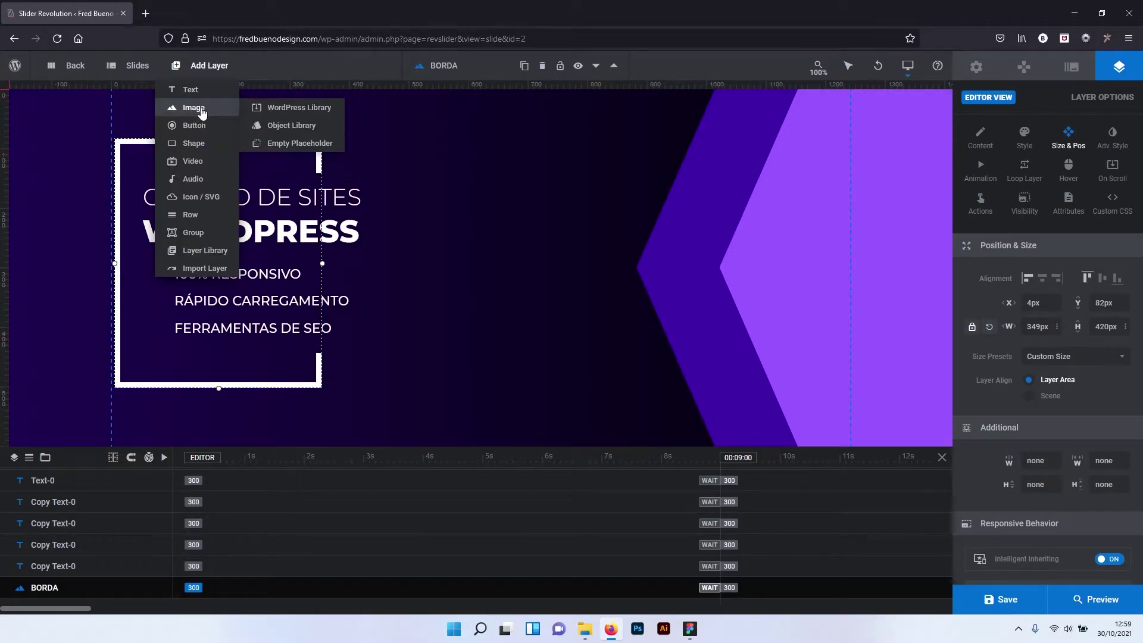
Upload the icone-1, icone-2 and icone-3 images to the media library.
left_click(311, 105)
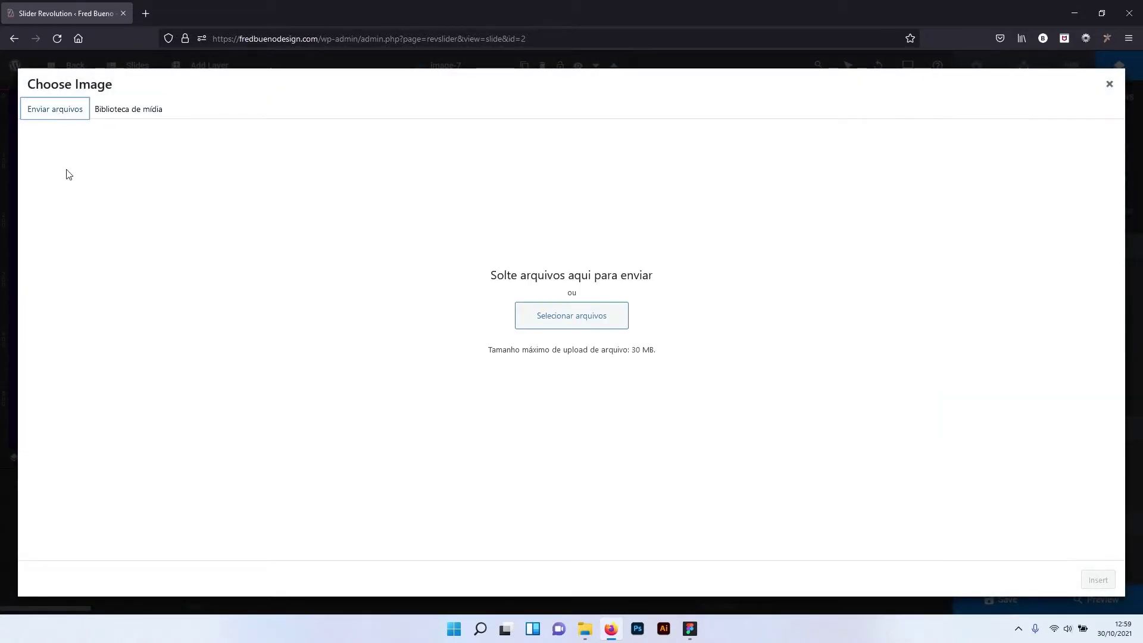
left_click(552, 324)
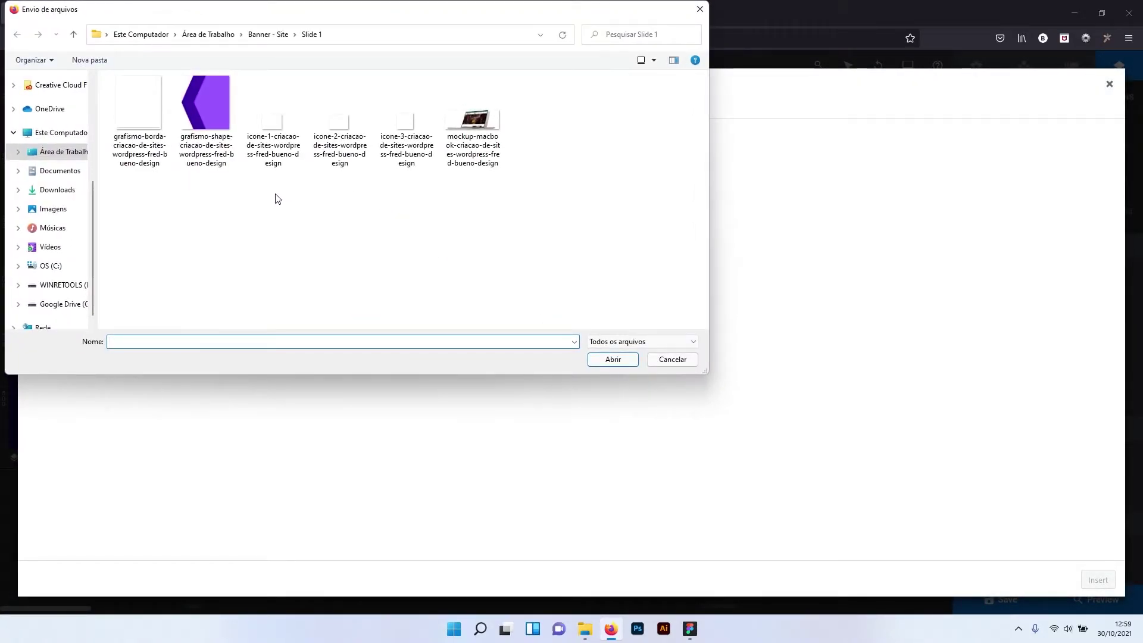
left_click_drag(278, 198, 406, 76)
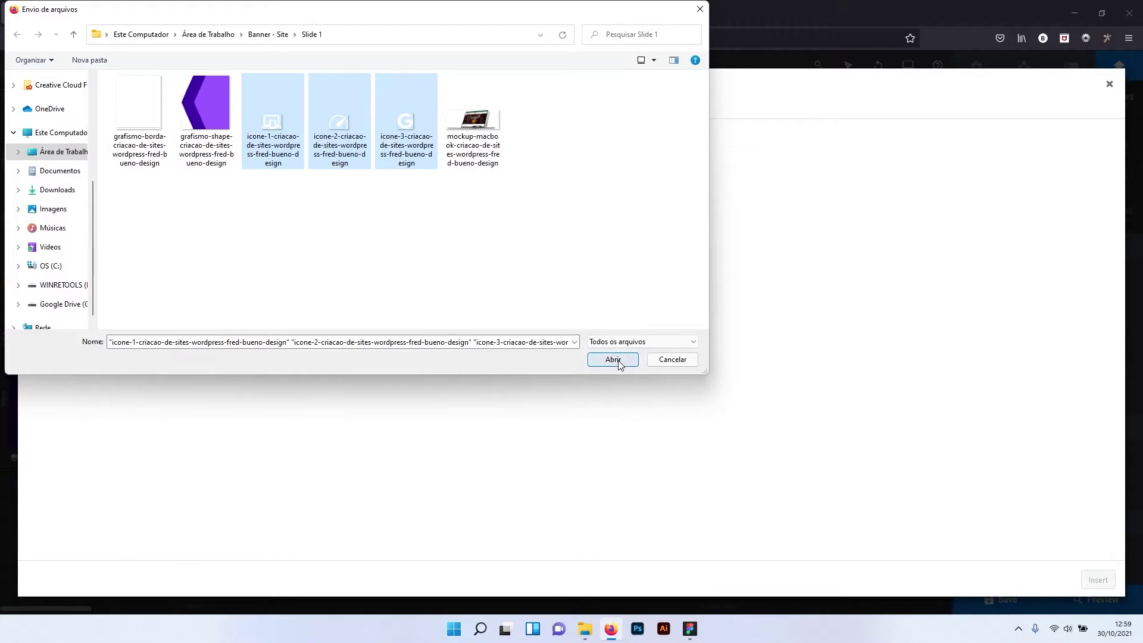
left_click(619, 364)
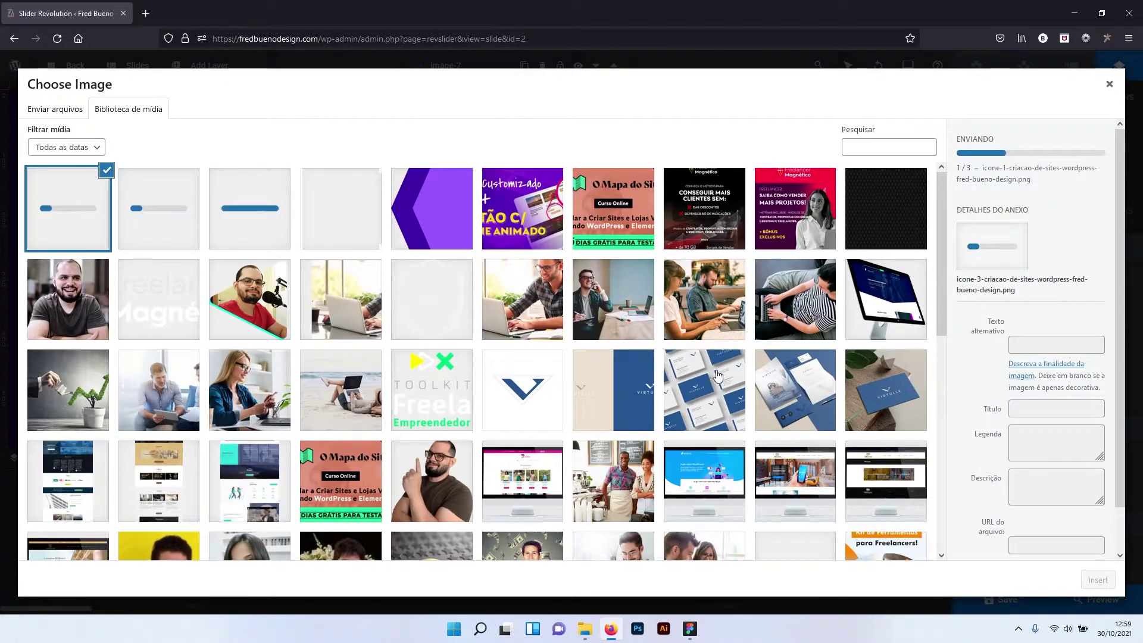
Insert the screen icon and place it beside 100% RESPONSIVO at 54px, 298px.
left_click(241, 213)
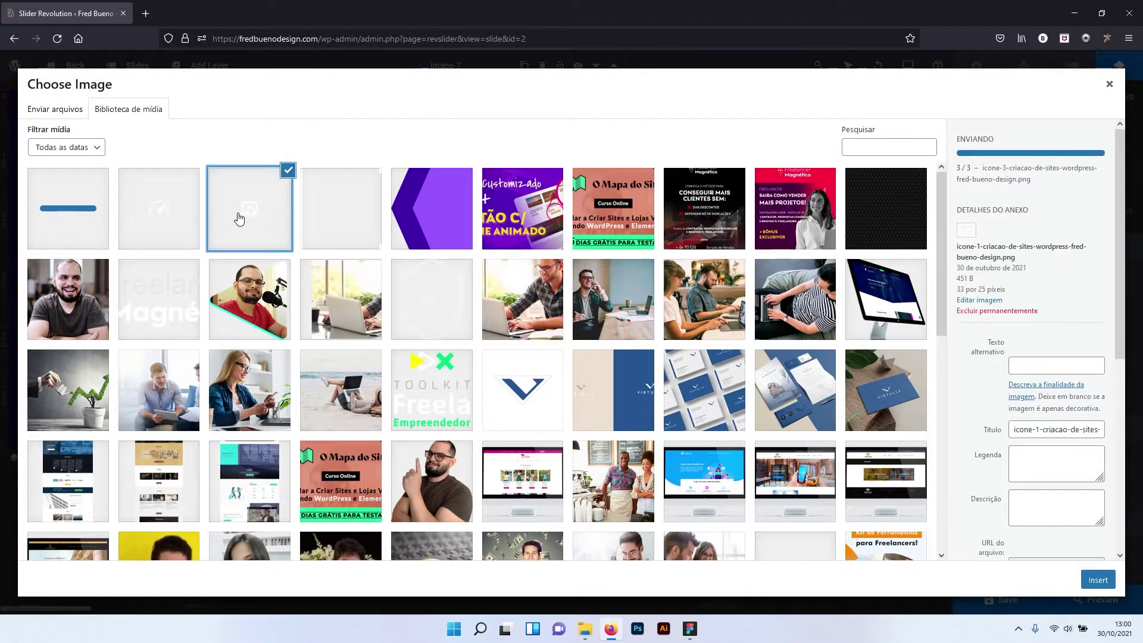
left_click(1098, 579)
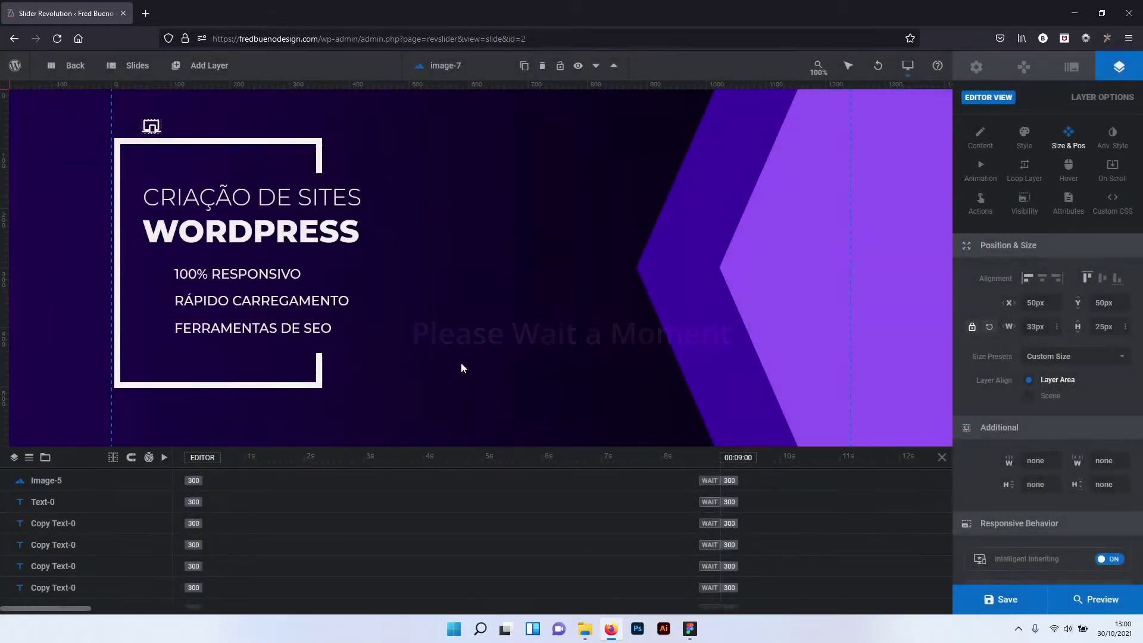
left_click_drag(151, 126, 153, 275)
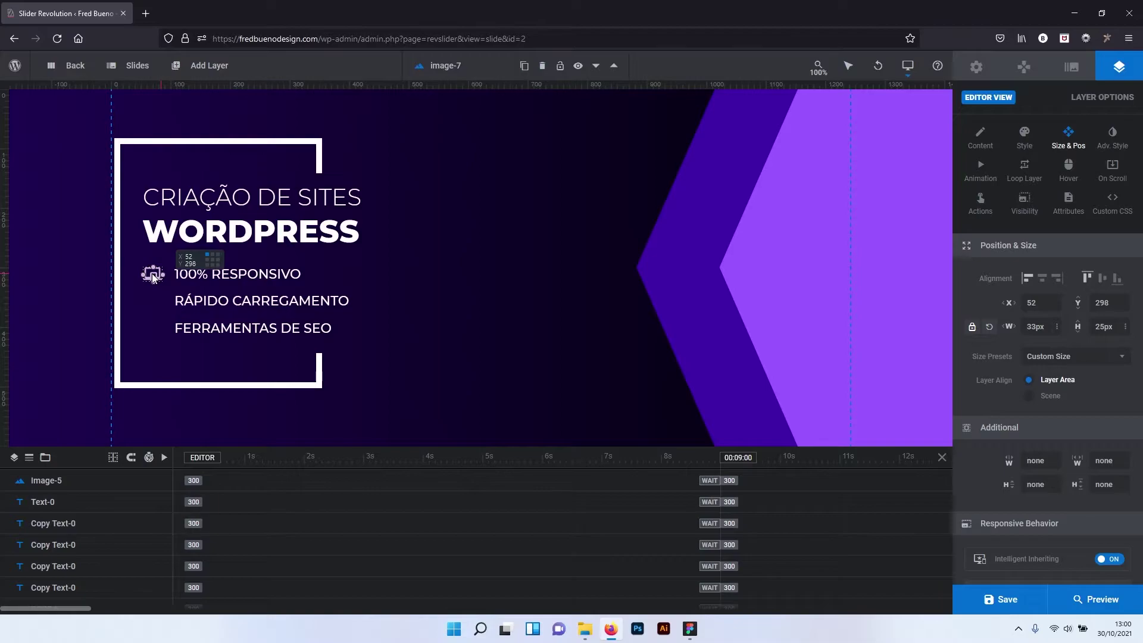
left_click_drag(153, 275, 154, 274)
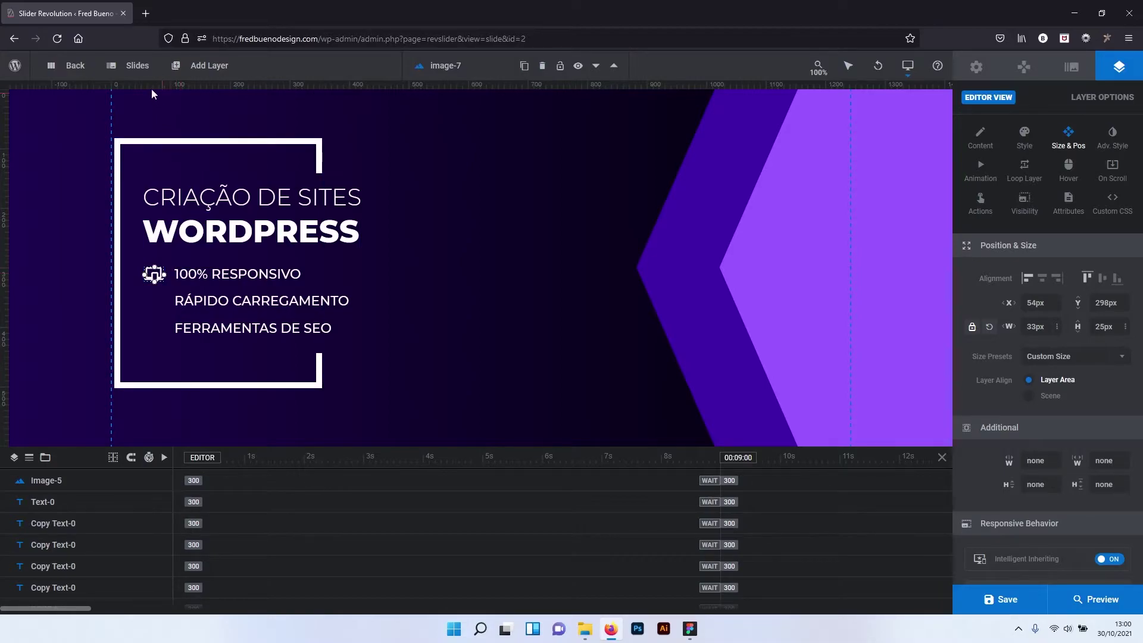
mouse_move(194, 107)
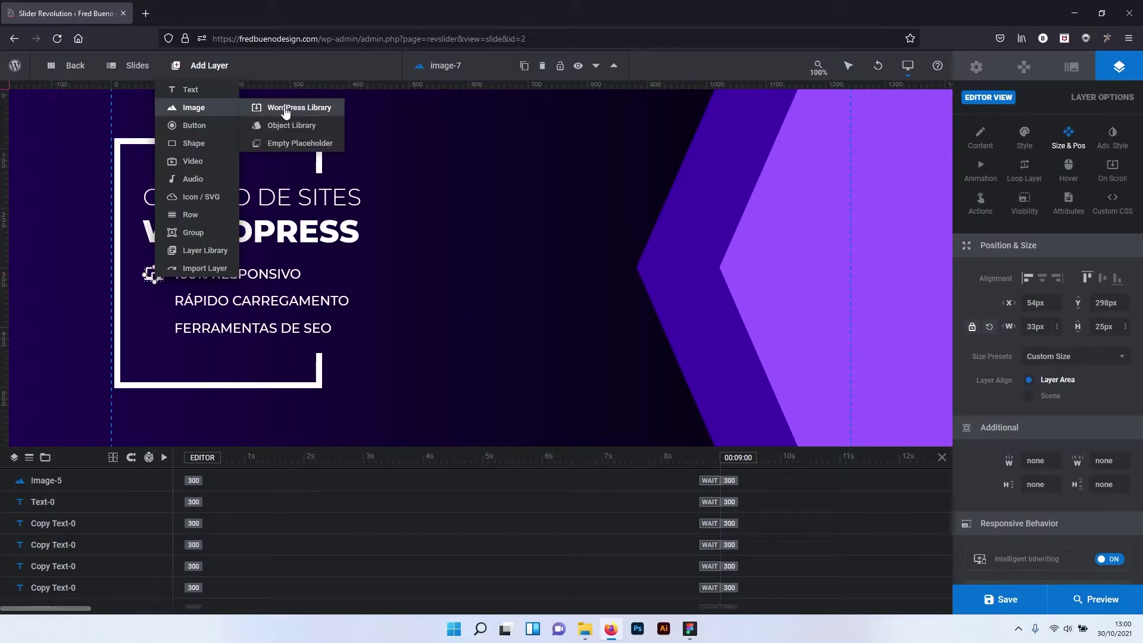
Insert the speedometer icon and place it beside RÁPIDO CARREGAMENTO.
left_click(287, 109)
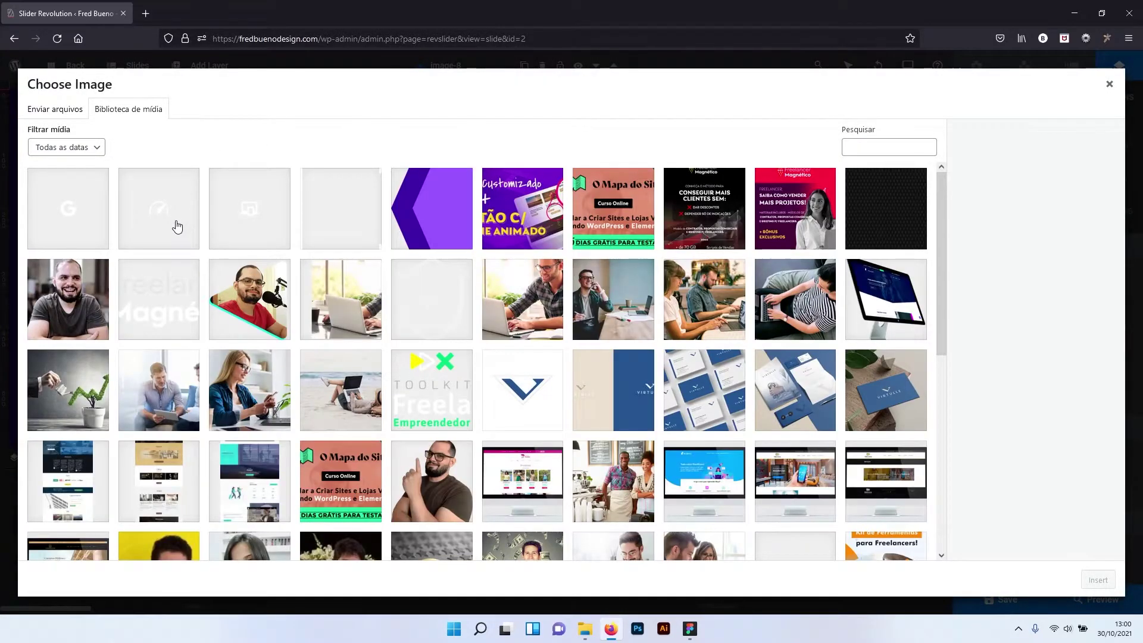
left_click(177, 226)
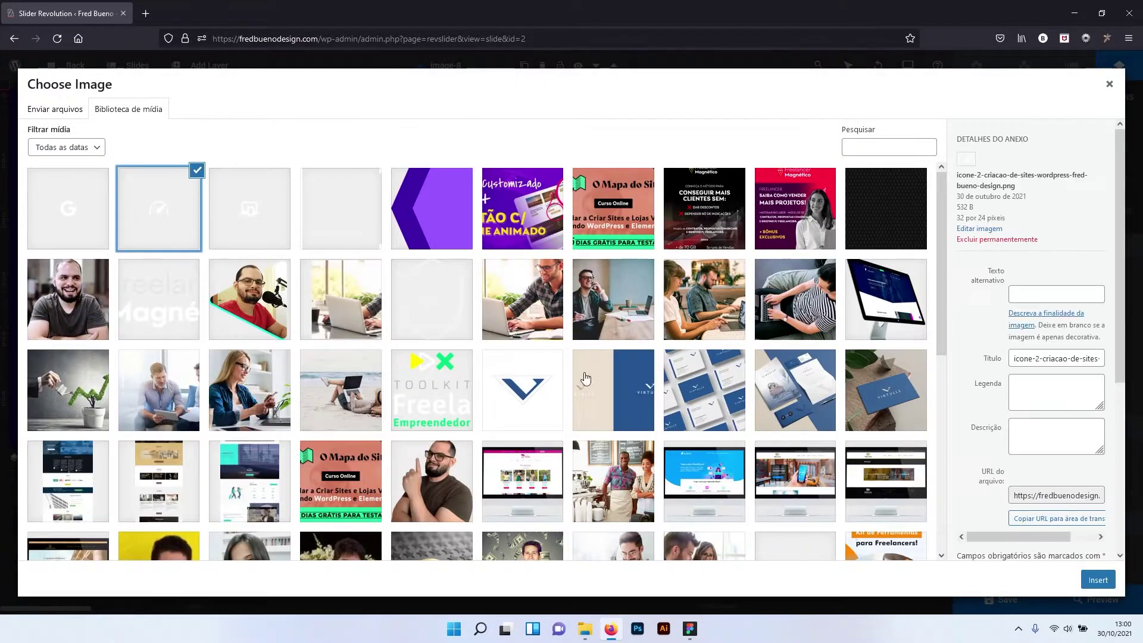
left_click(1099, 579)
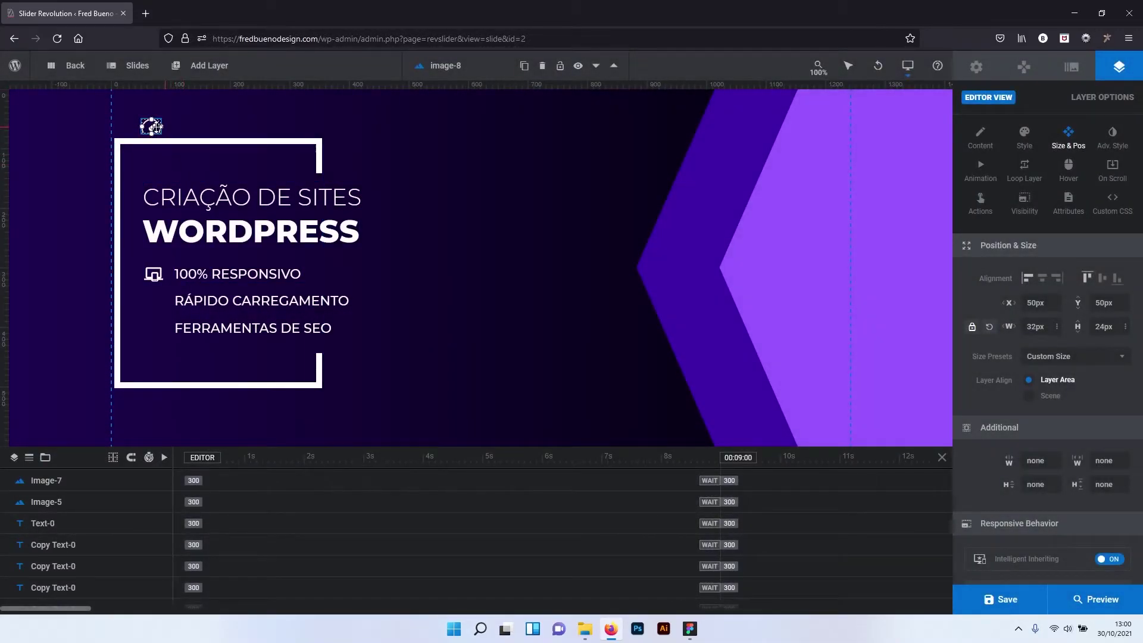
left_click_drag(151, 126, 161, 304)
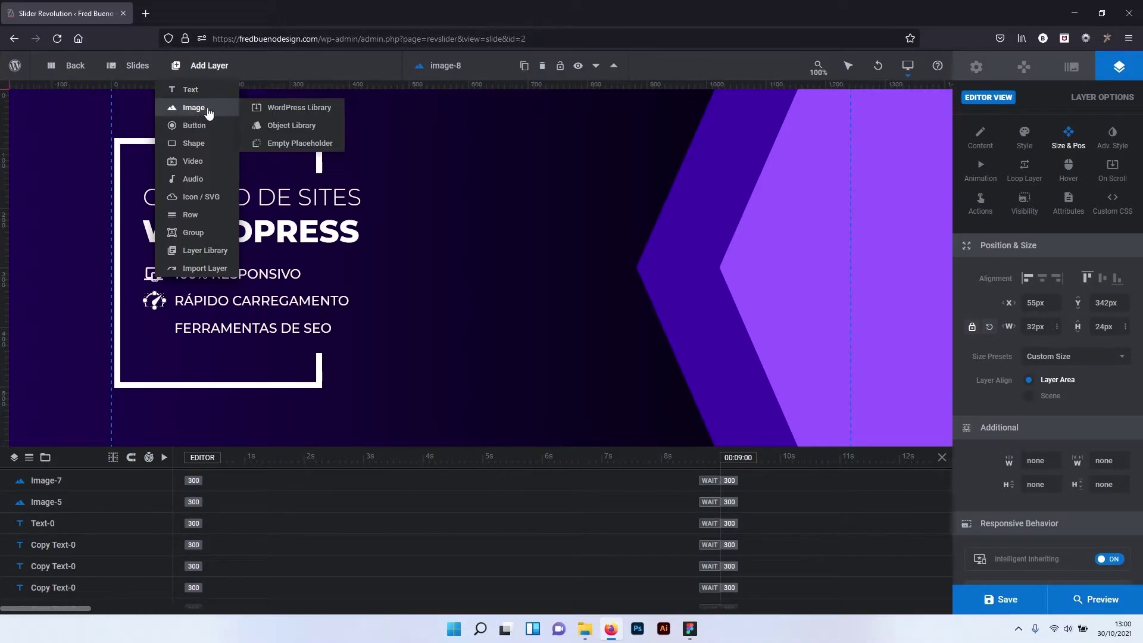
Insert the G icon beside FERRAMENTAS DE SEO and nudge it 1px left to 56px, 386px.
left_click(300, 110)
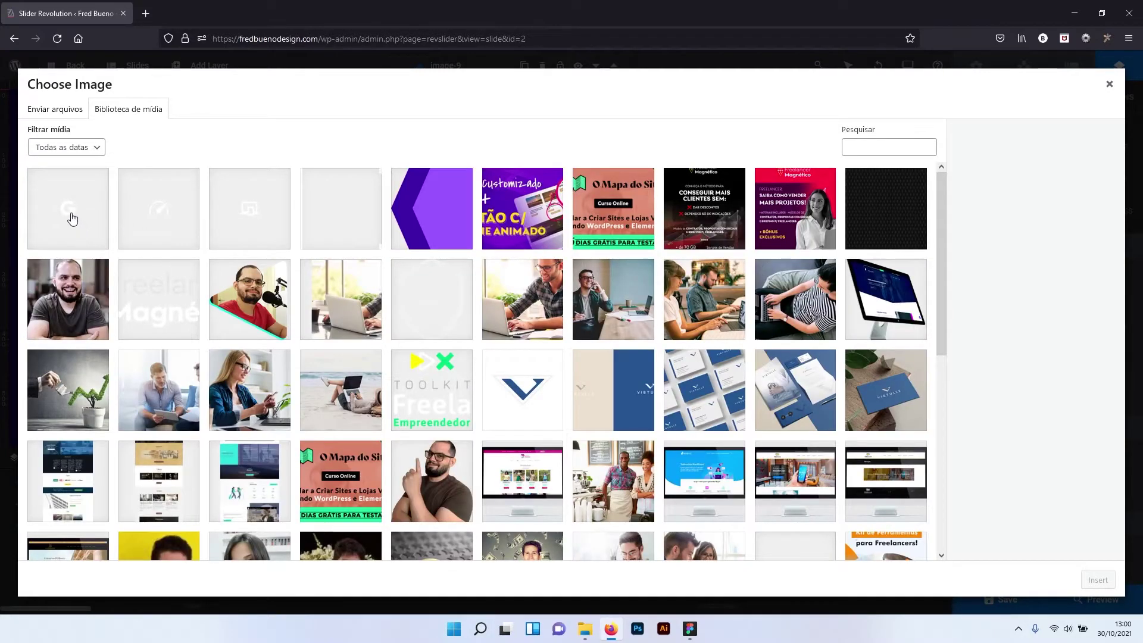
left_click(68, 215)
left_click(1098, 580)
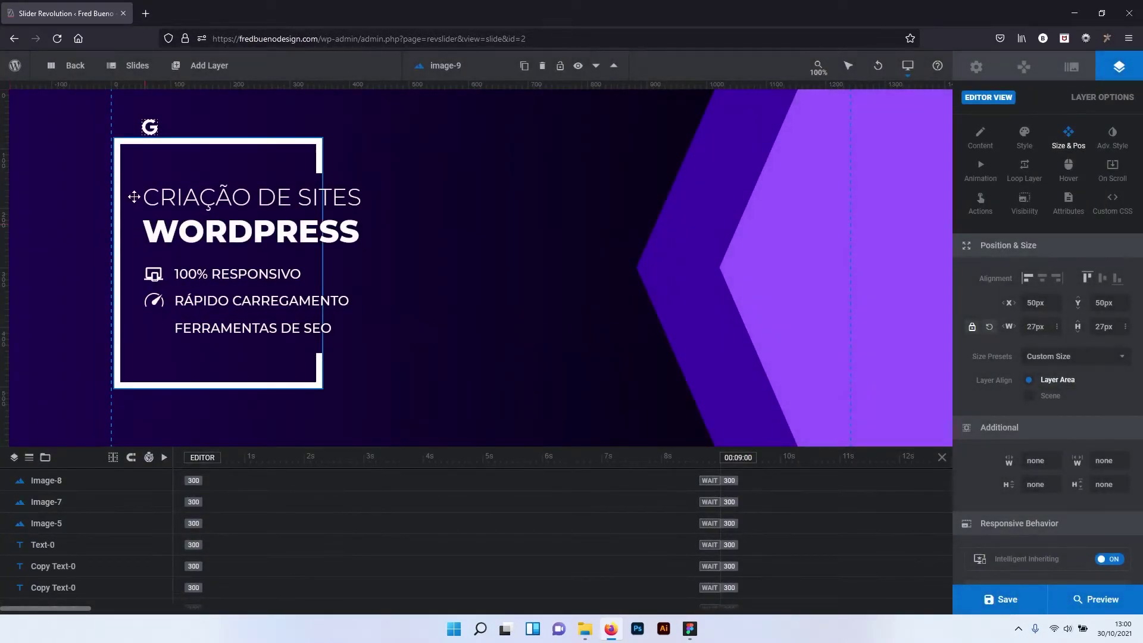
left_click_drag(150, 126, 157, 331)
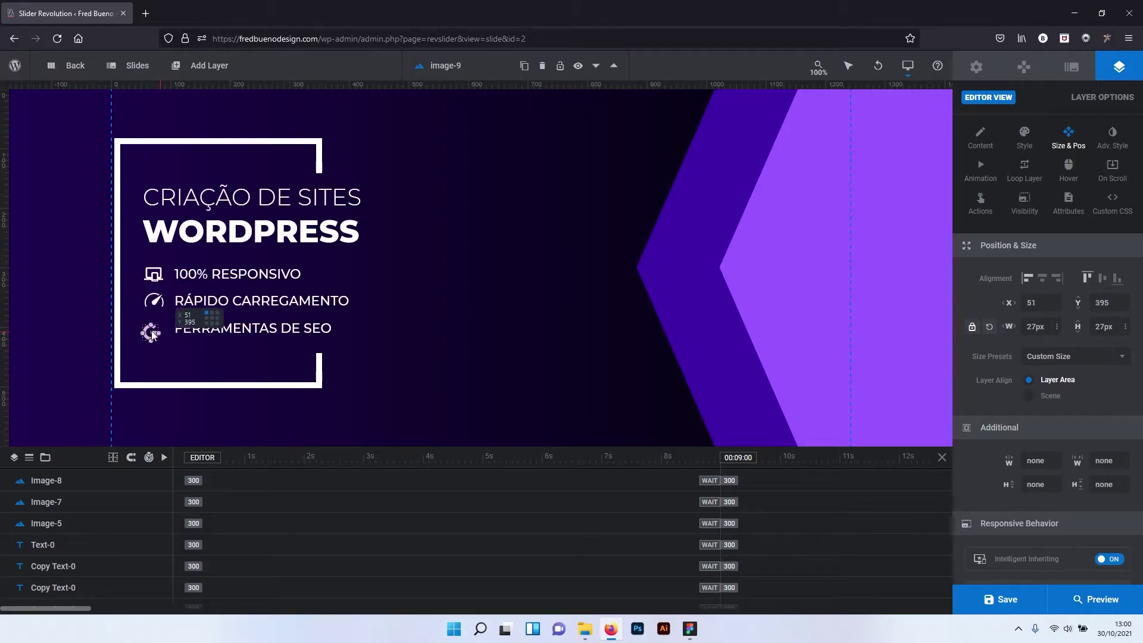
left_click(154, 301)
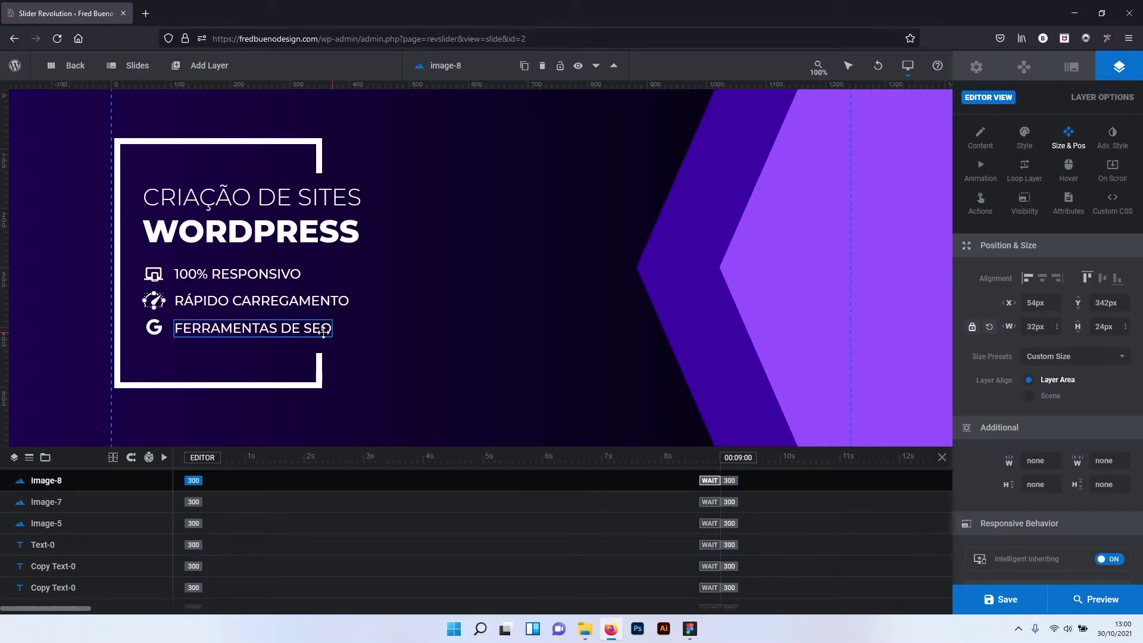
left_click(154, 328)
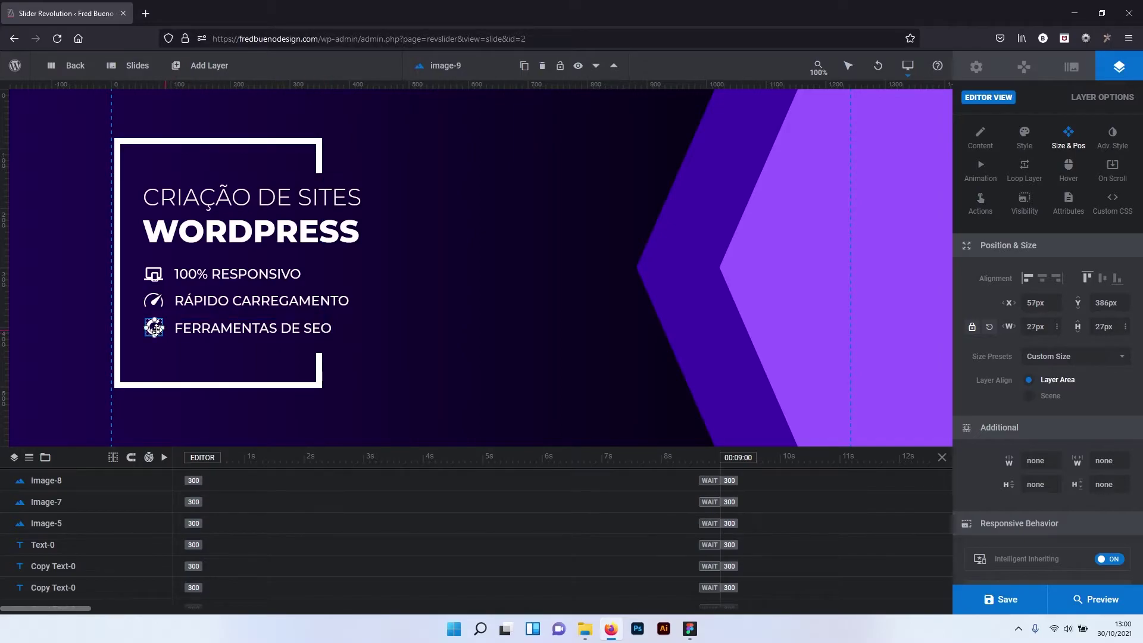
key("Left")
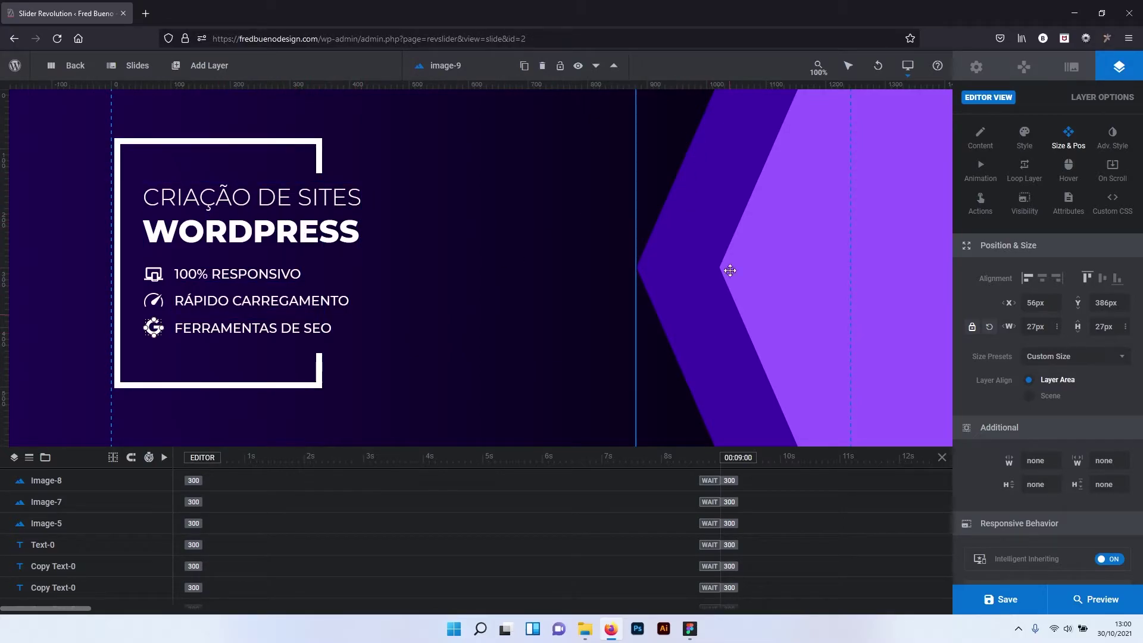
mouse_move(203, 66)
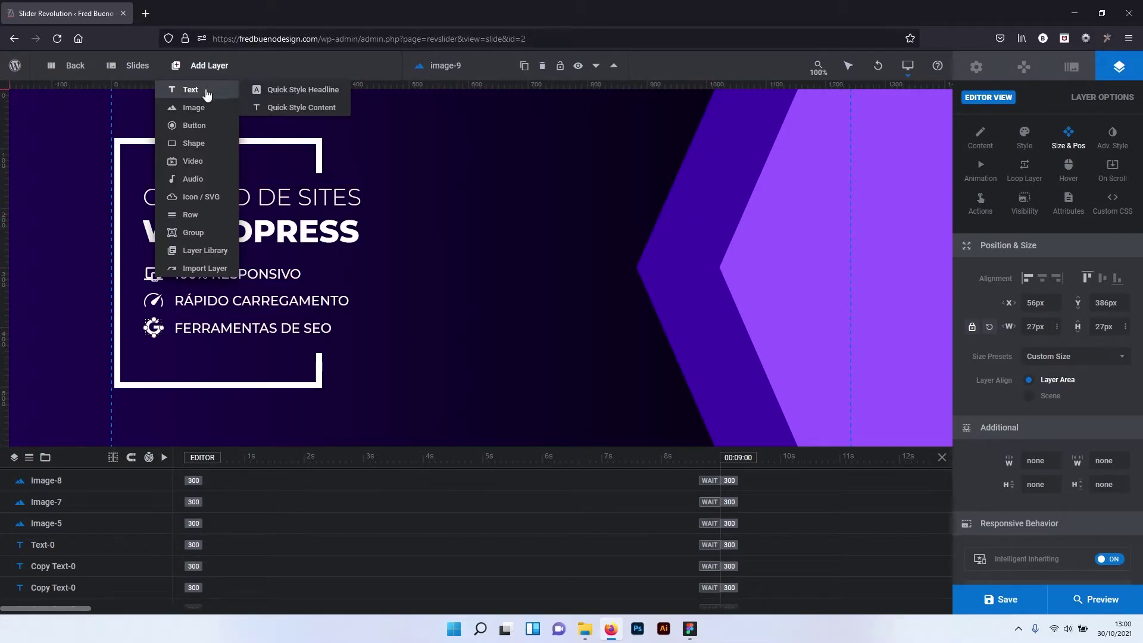
Upload the mockup-macbook image and place it right of the frame at 297px, 116px.
left_click(302, 110)
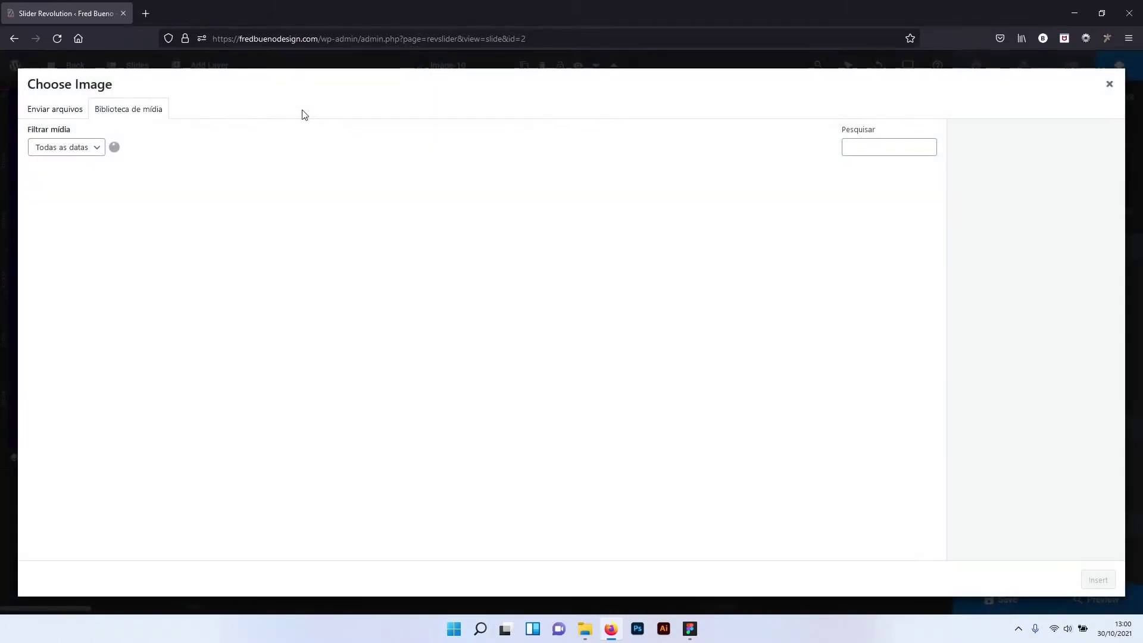
left_click(69, 110)
left_click(544, 316)
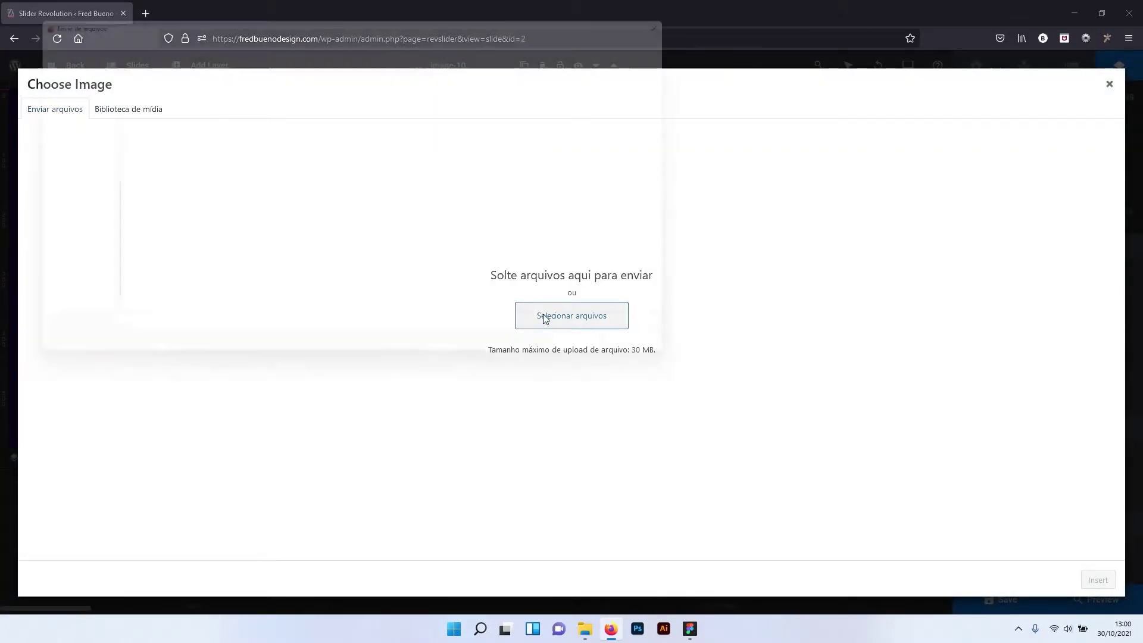
left_click(482, 143)
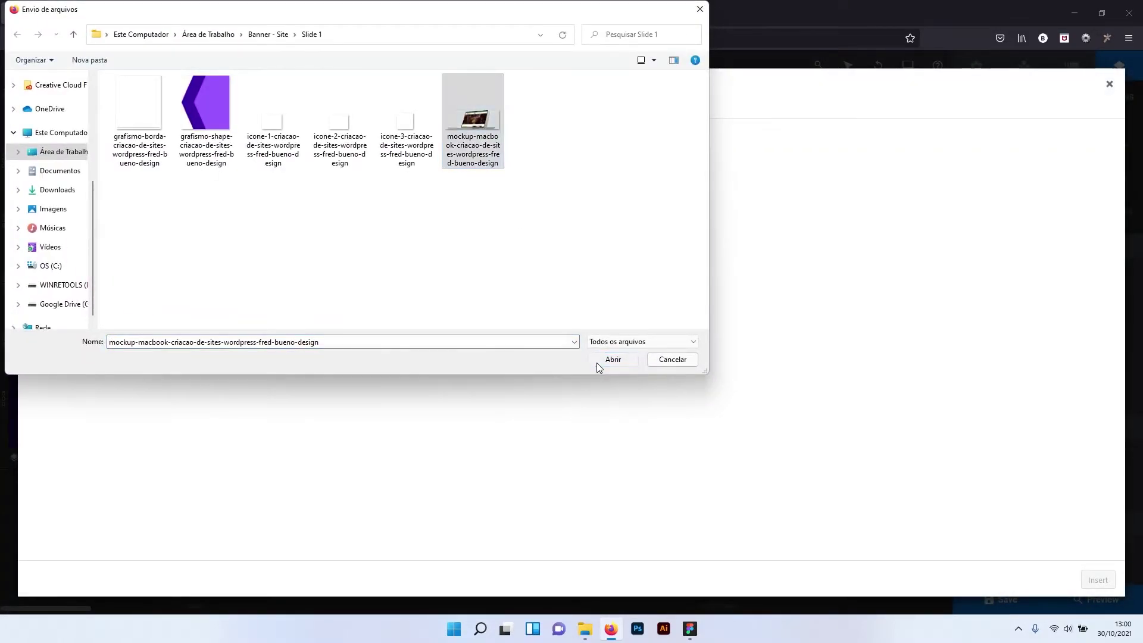
left_click(596, 361)
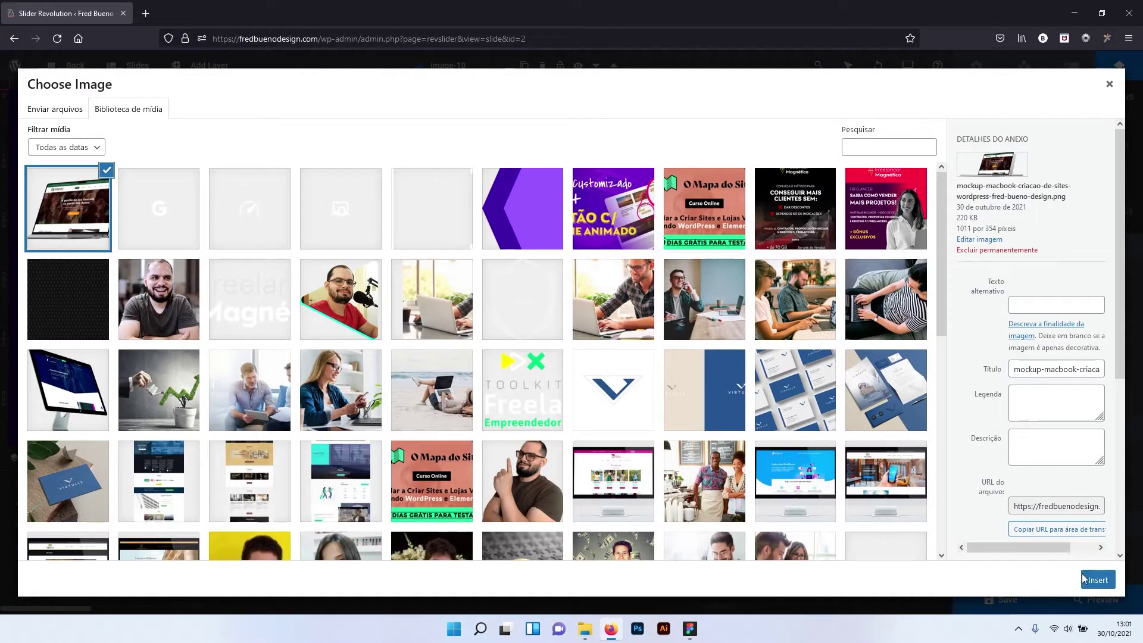
left_click(1098, 580)
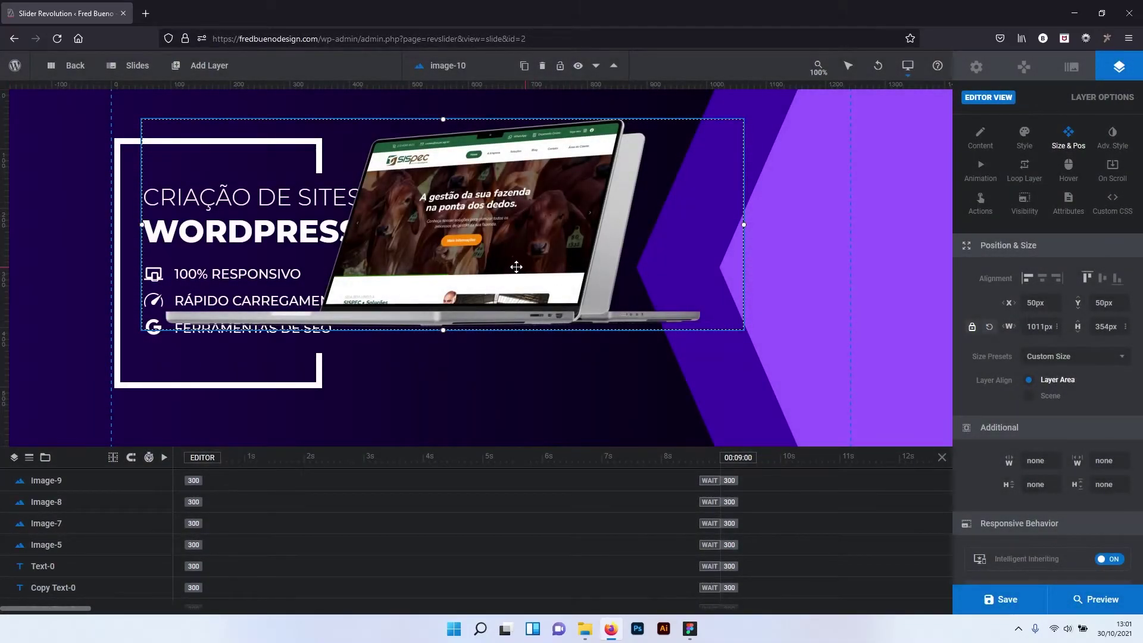
left_click_drag(516, 267, 664, 307)
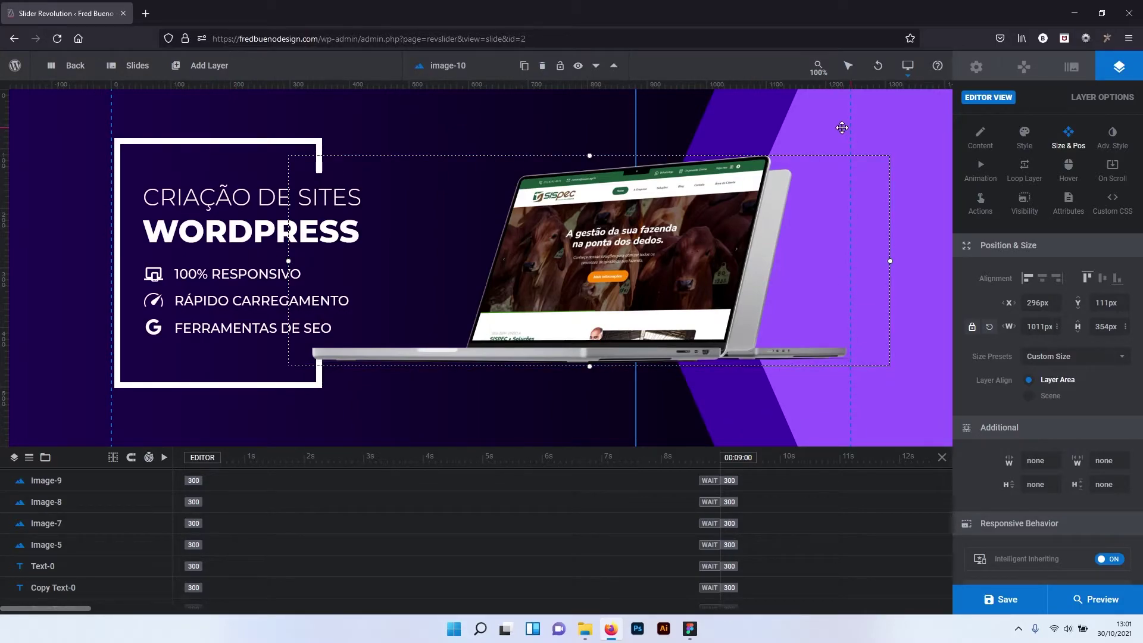
left_click_drag(659, 258, 659, 257)
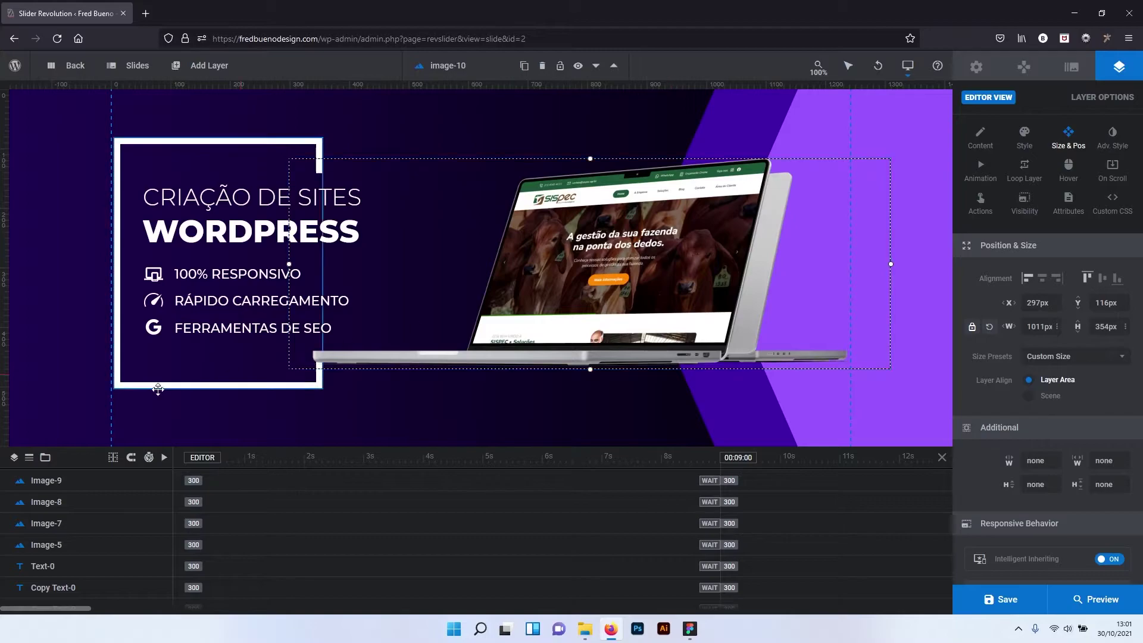
mouse_move(201, 65)
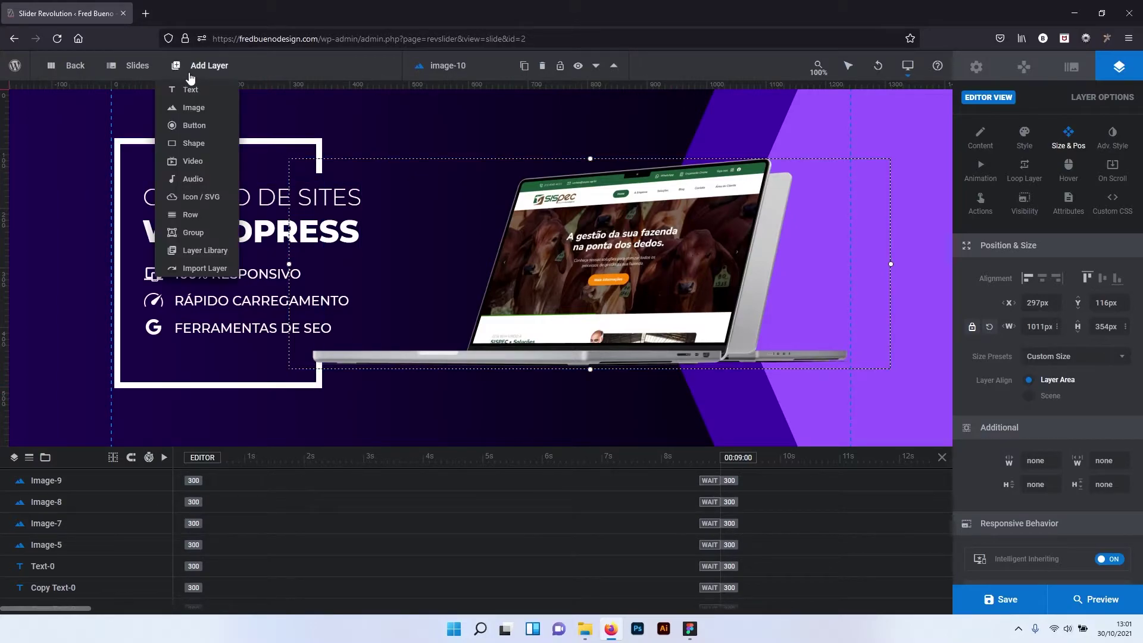
Add a button layer with the blue preset at the frame's bottom-left edge.
left_click(194, 126)
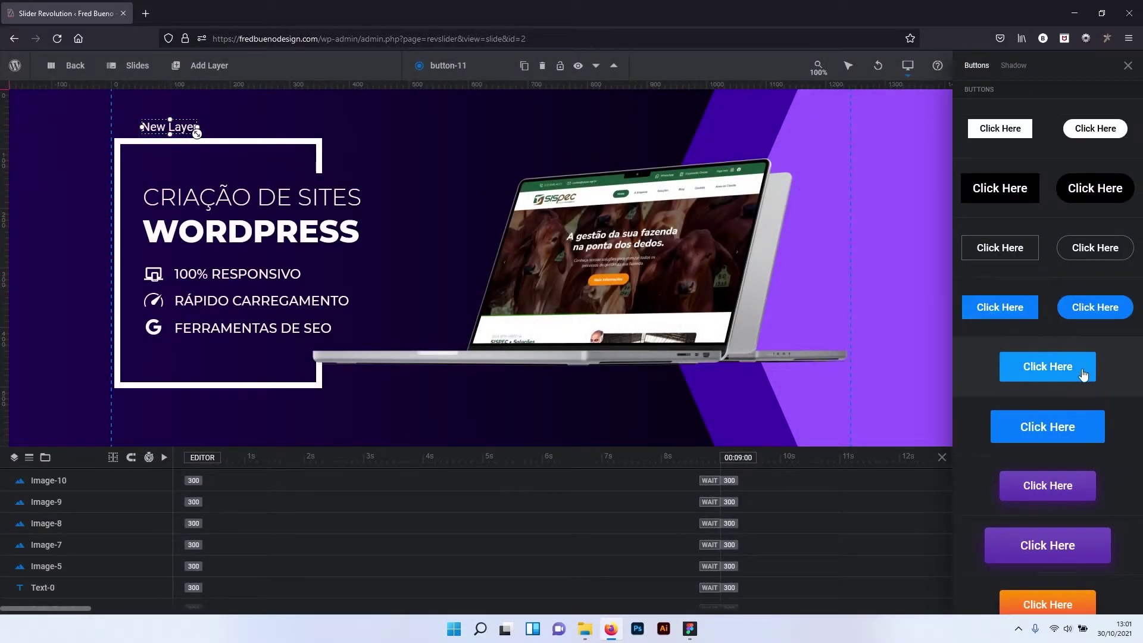
left_click(1010, 369)
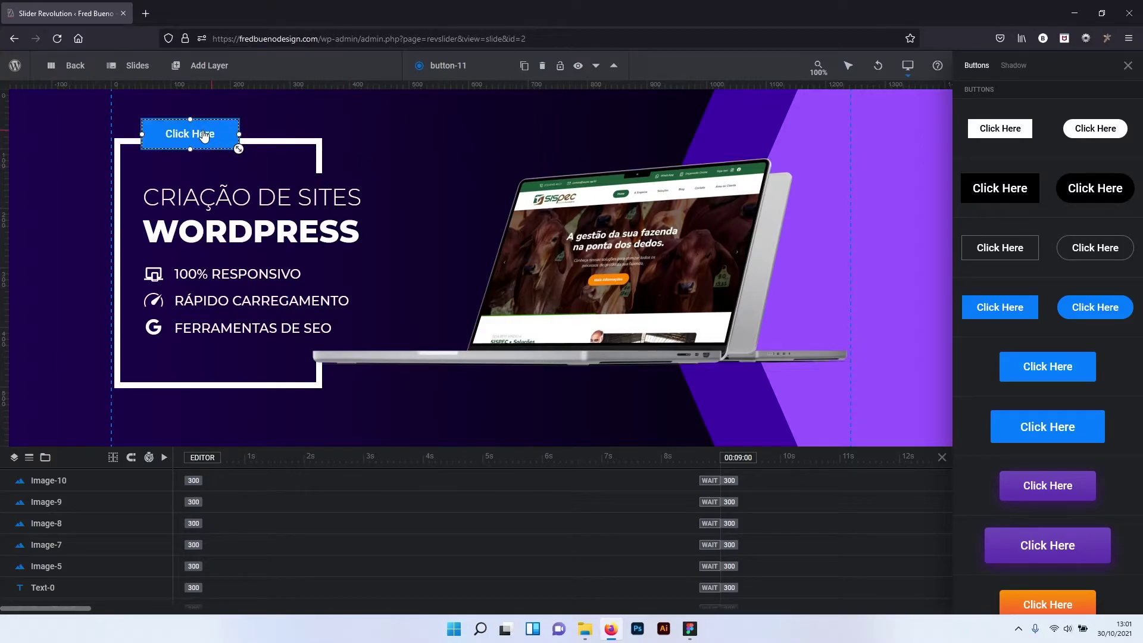
mouse_move(205, 132)
left_mouse_down()
mouse_move(209, 381)
mouse_move(231, 382)
left_mouse_up()
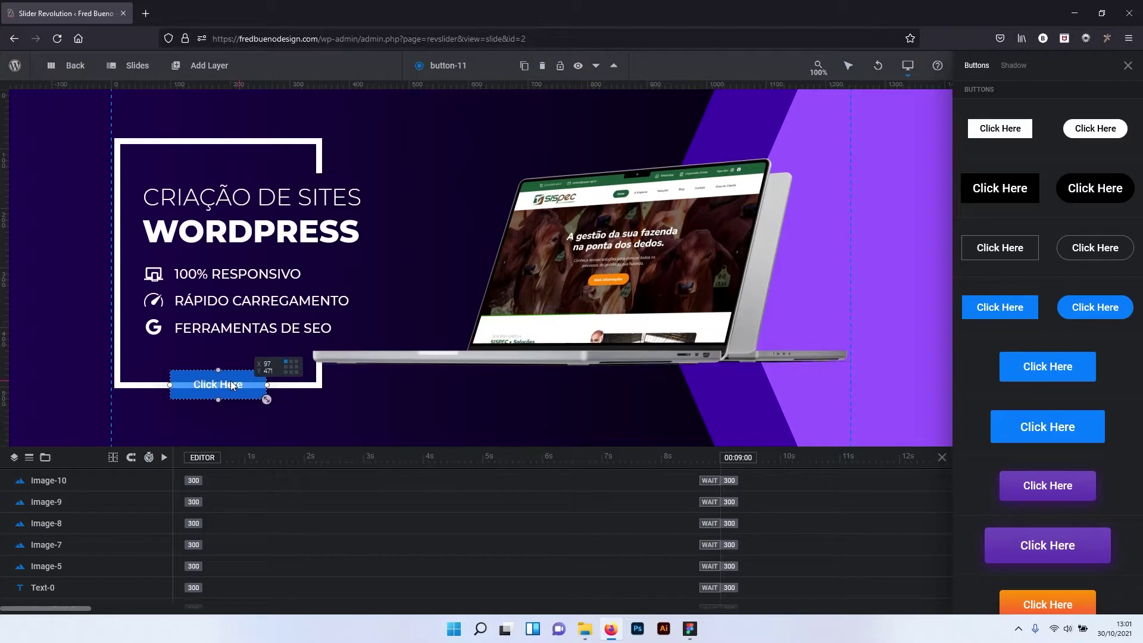
left_click(1128, 66)
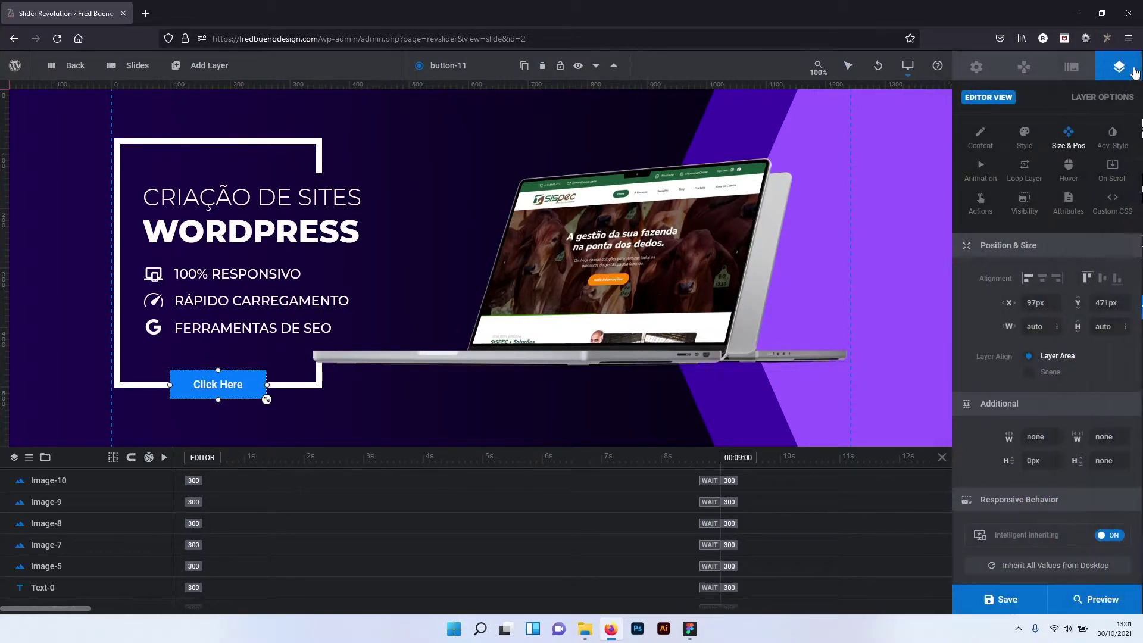
Change the button text to SAIBA MAIS → and shift the button slightly left.
double_click(230, 391)
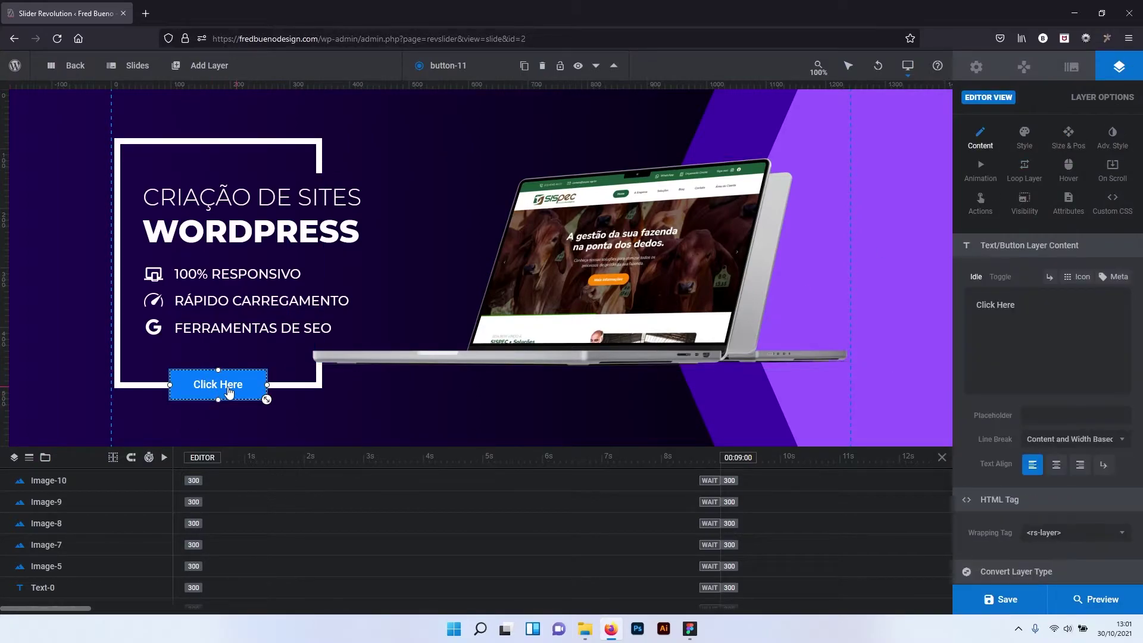
triple_click(1019, 303)
type("saib")
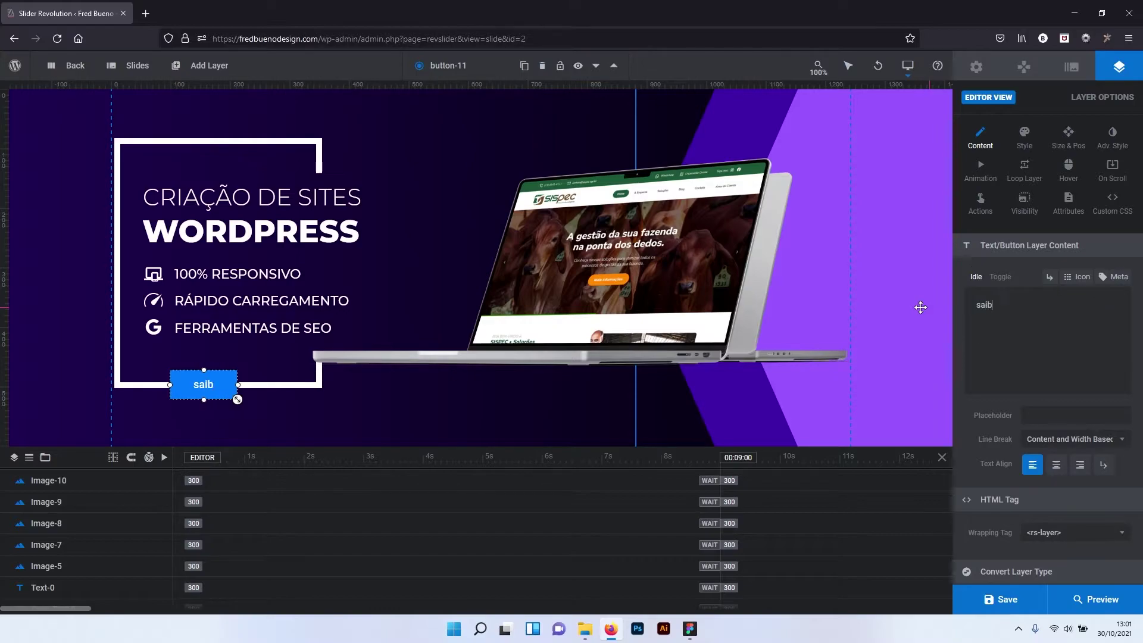
type("a")
key("BackSpace")
key("BackSpace")
key("BackSpace")
key("BackSpace")
key("BackSpace")
type("S")
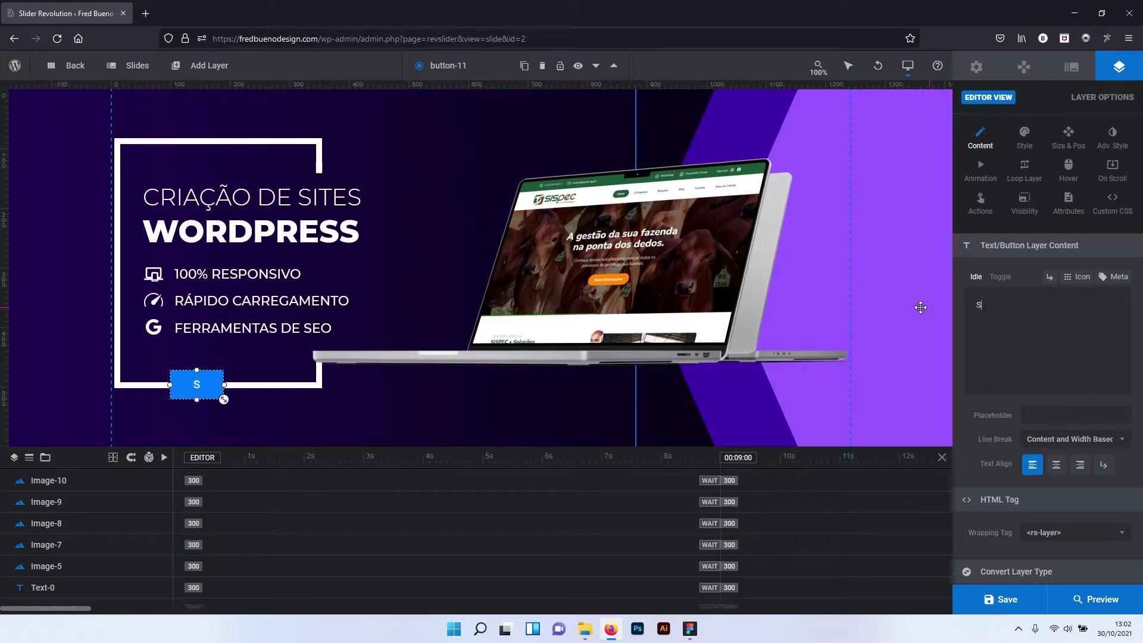
type("AIBA MAIS")
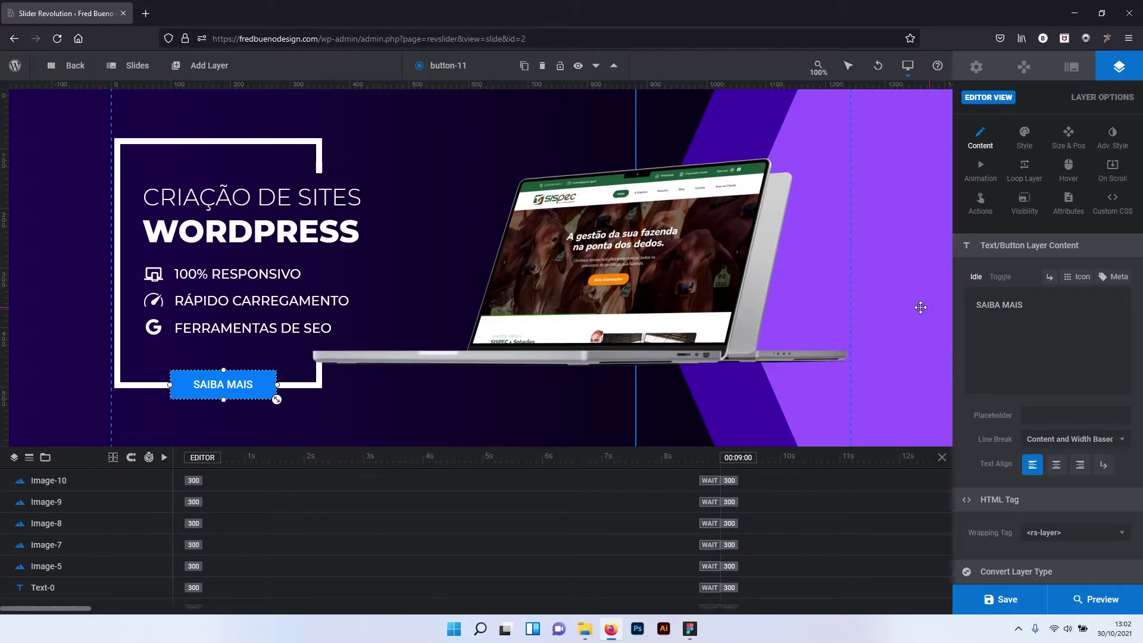
type(" →")
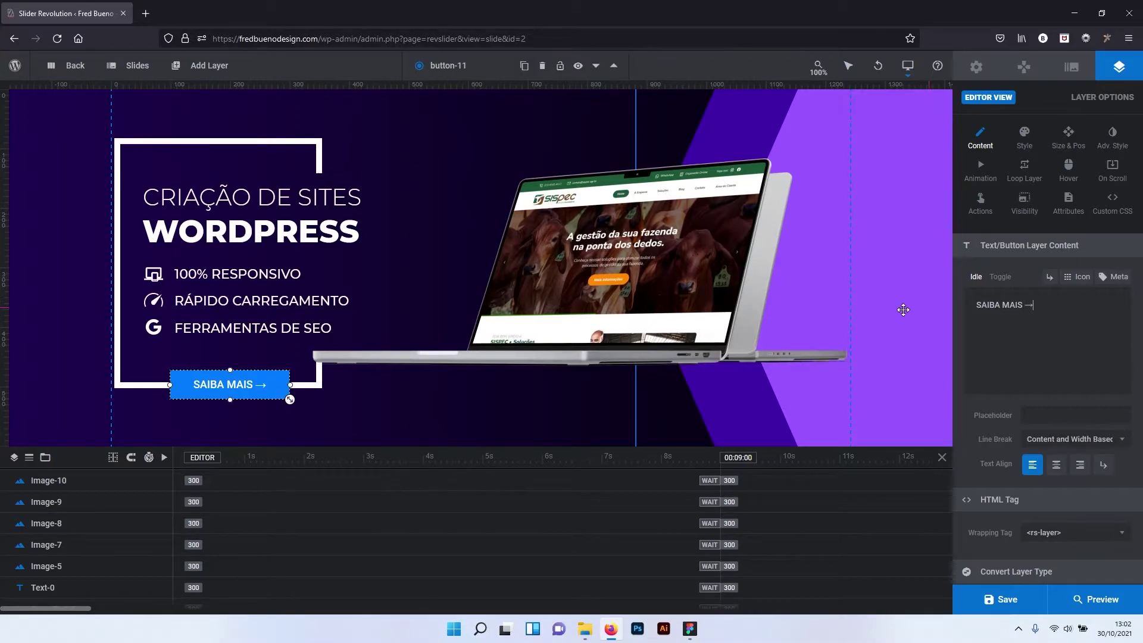
left_click_drag(250, 388, 242, 388)
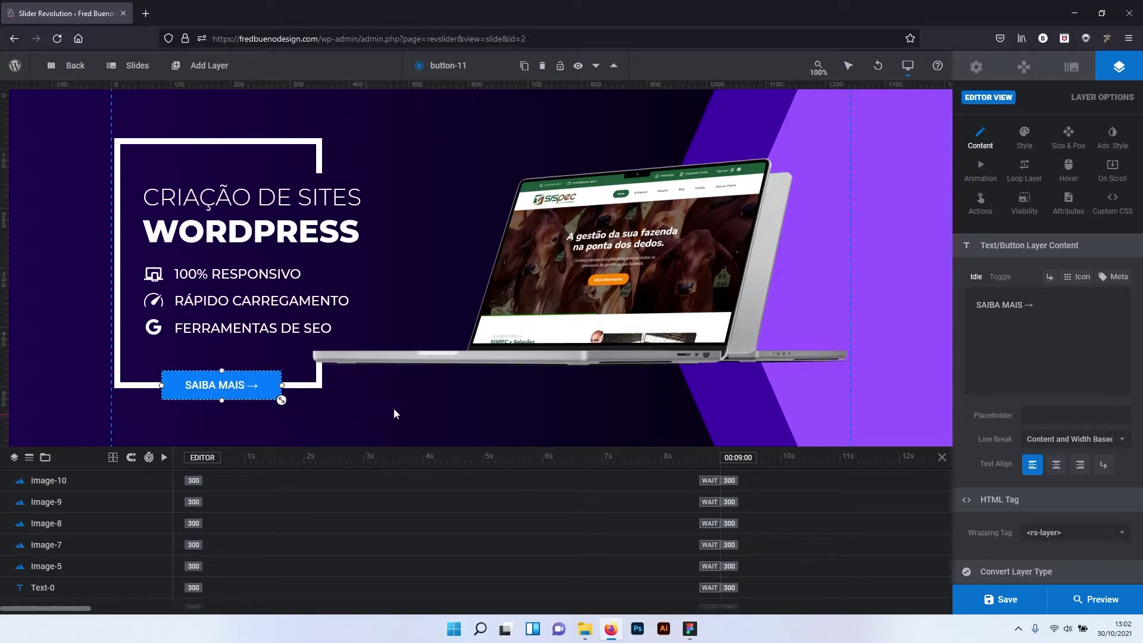
Give the SAIBA MAIS → button a 16px font size and centre-aligned text.
left_click(1025, 145)
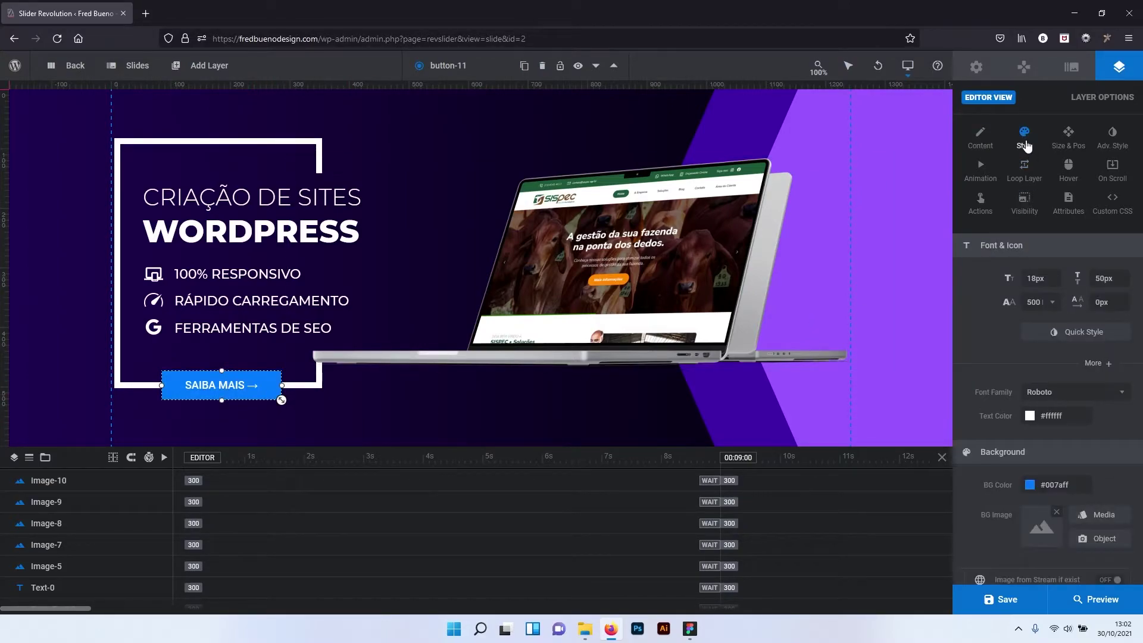
double_click(1035, 278)
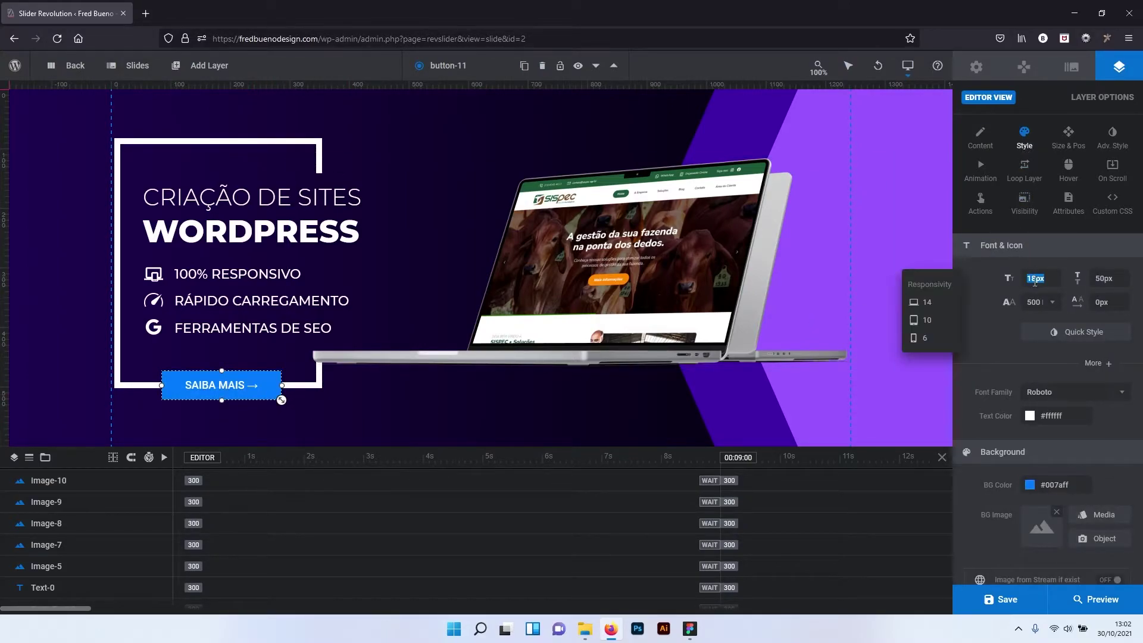
type("16")
key("Return")
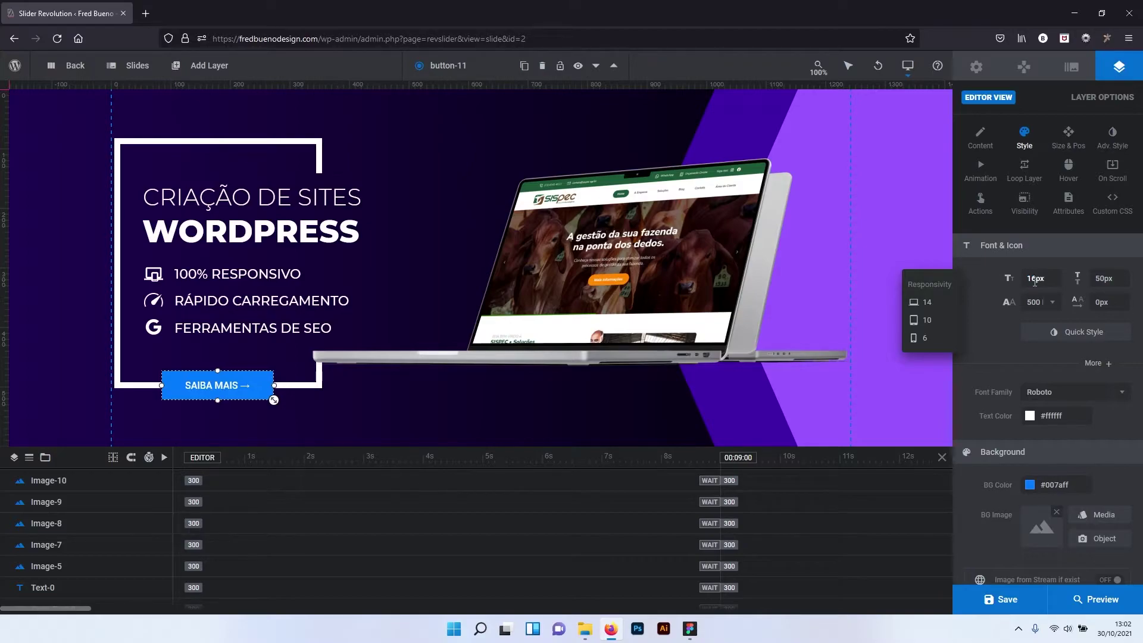
left_click(980, 138)
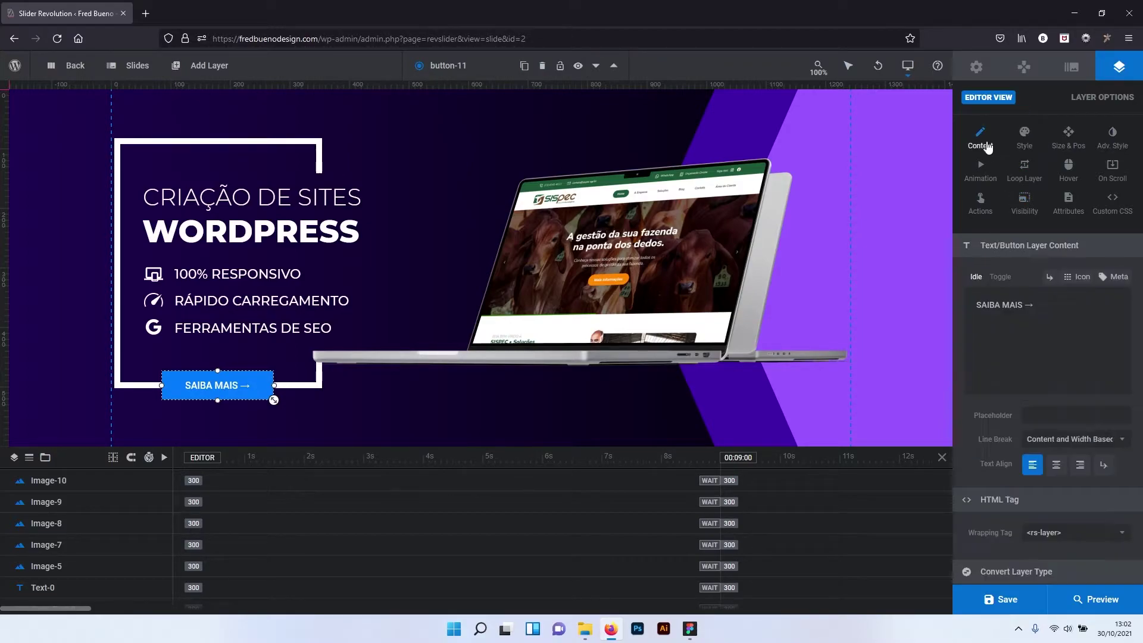
left_click(1051, 469)
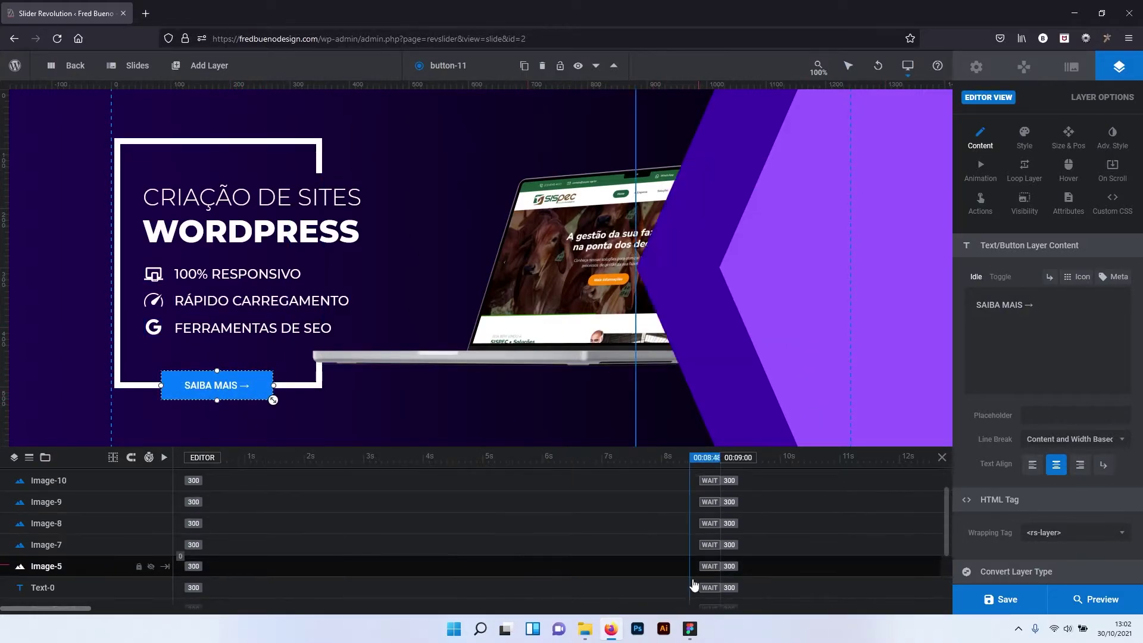
Read the Figma Rectangle 46 fill hex 06EEEF, then return to the Slider Revolution editor.
left_click(691, 631)
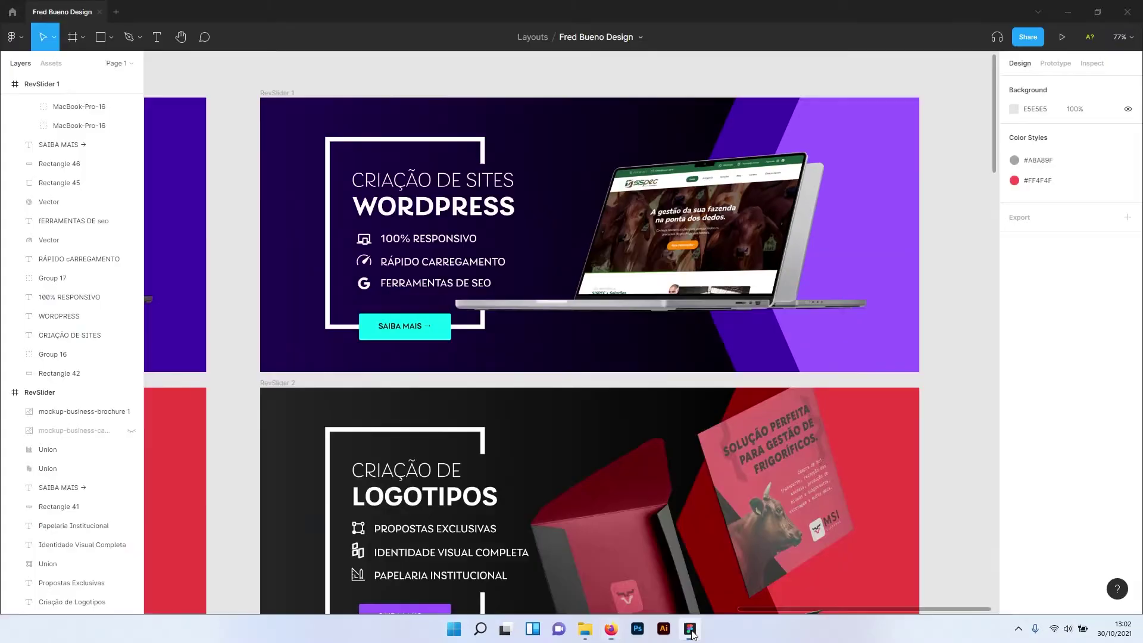
left_click(445, 338)
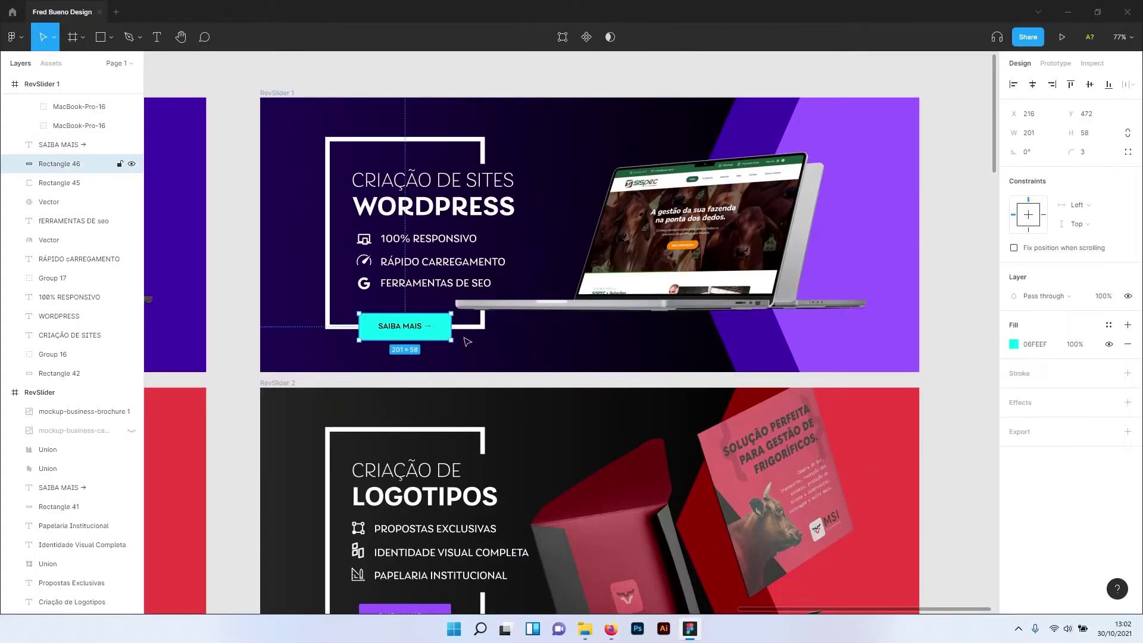
left_click(1035, 345)
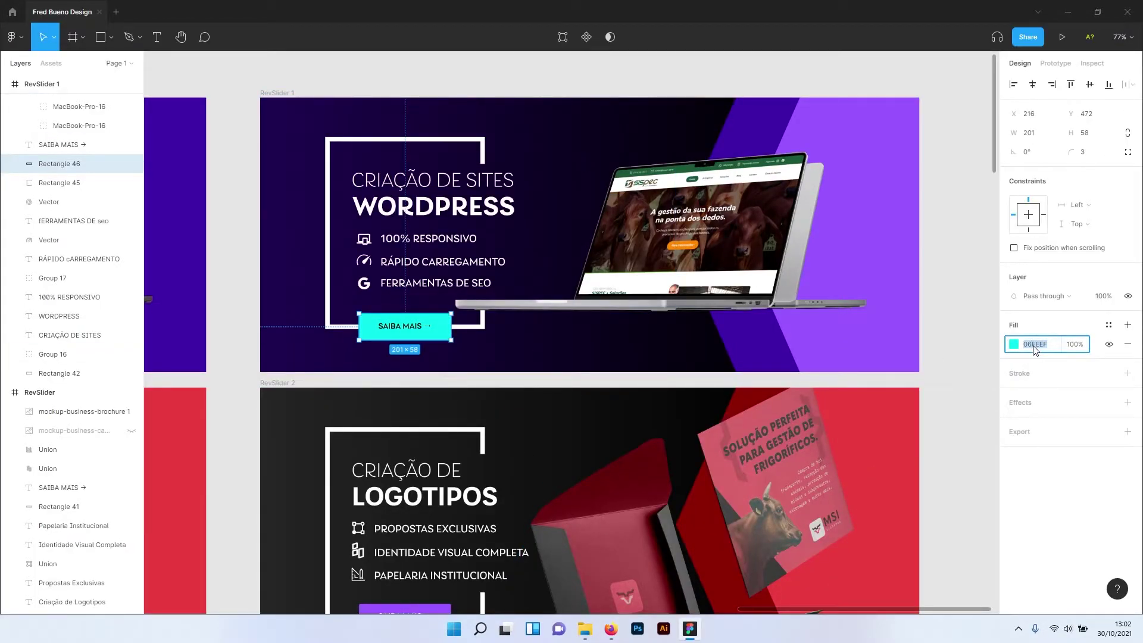
left_click(611, 629)
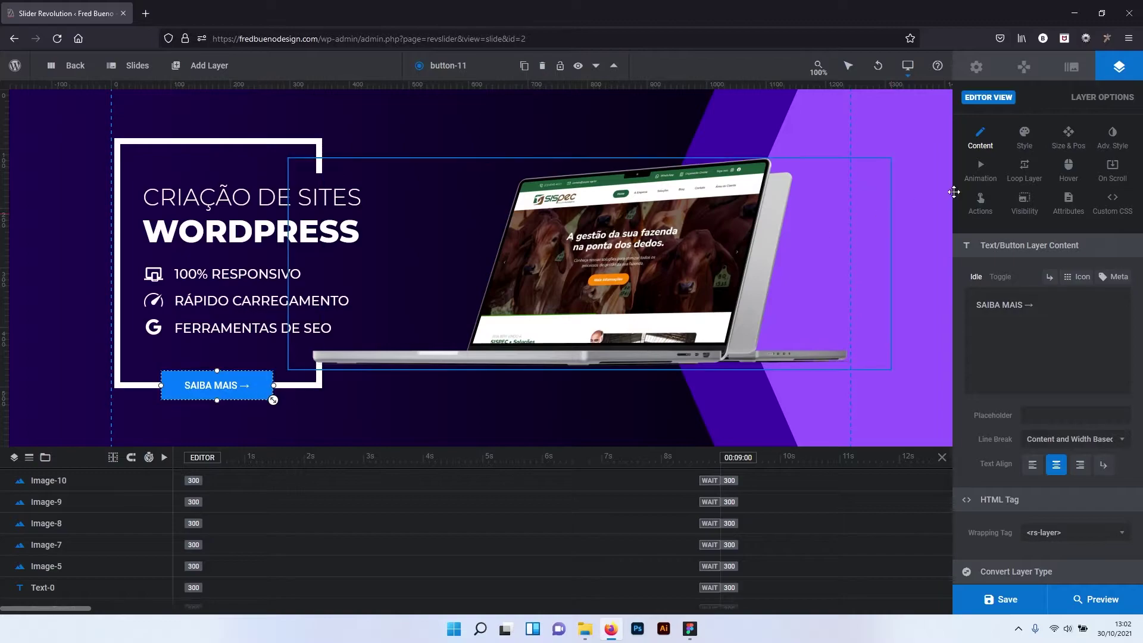
Change the SAIBA MAIS button's BG Color from #007aff to cyan #06feef.
left_click(1025, 144)
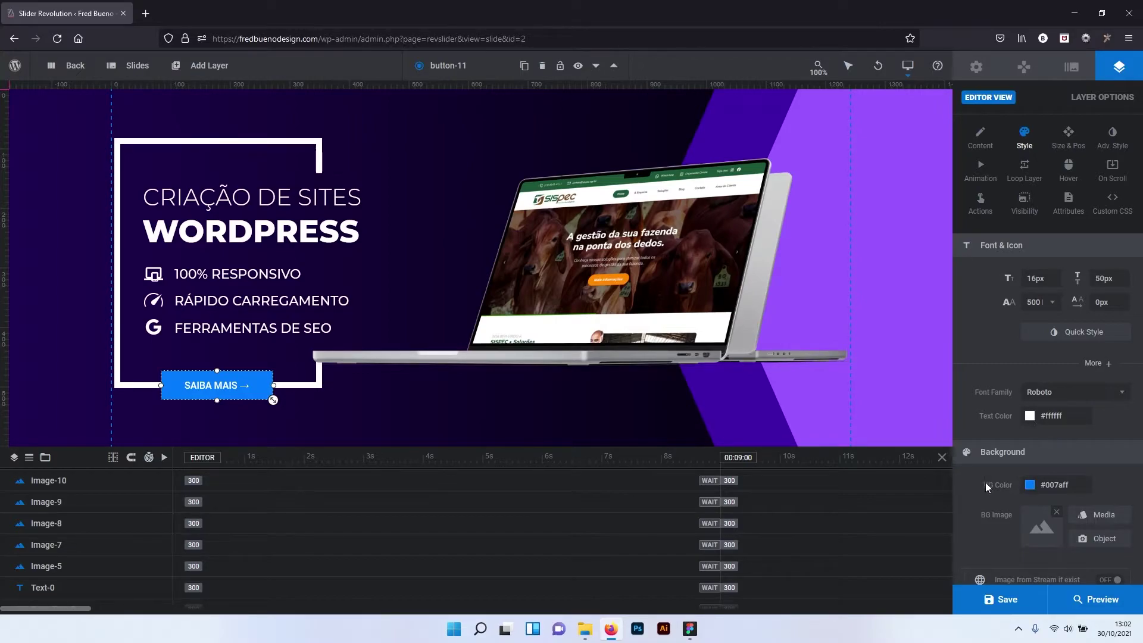
left_click(1028, 485)
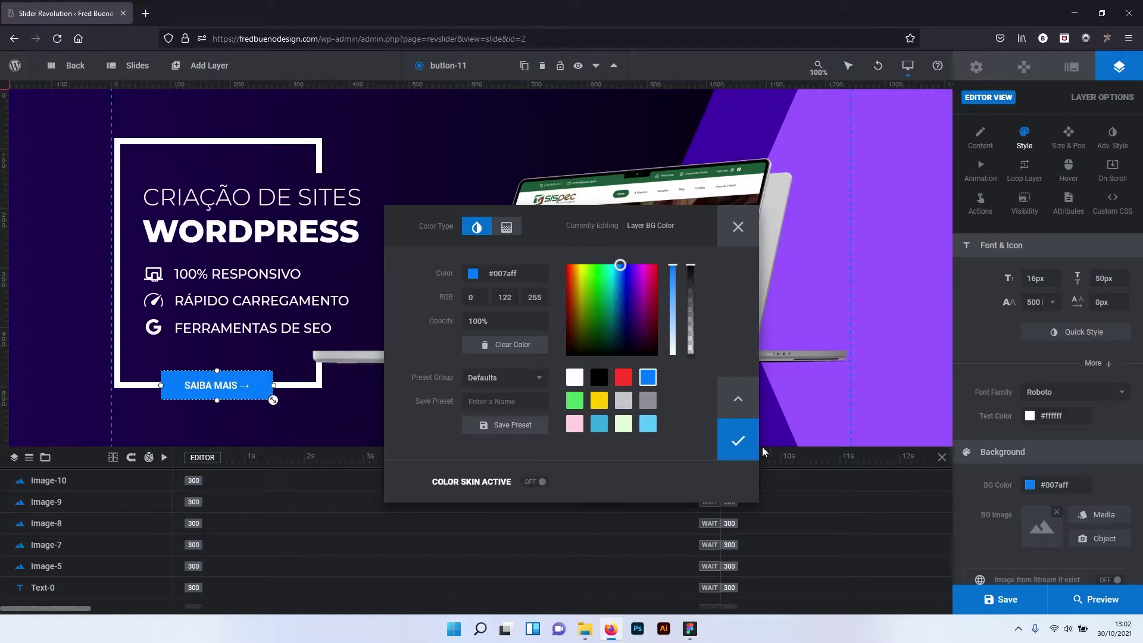
left_click_drag(519, 274, 480, 271)
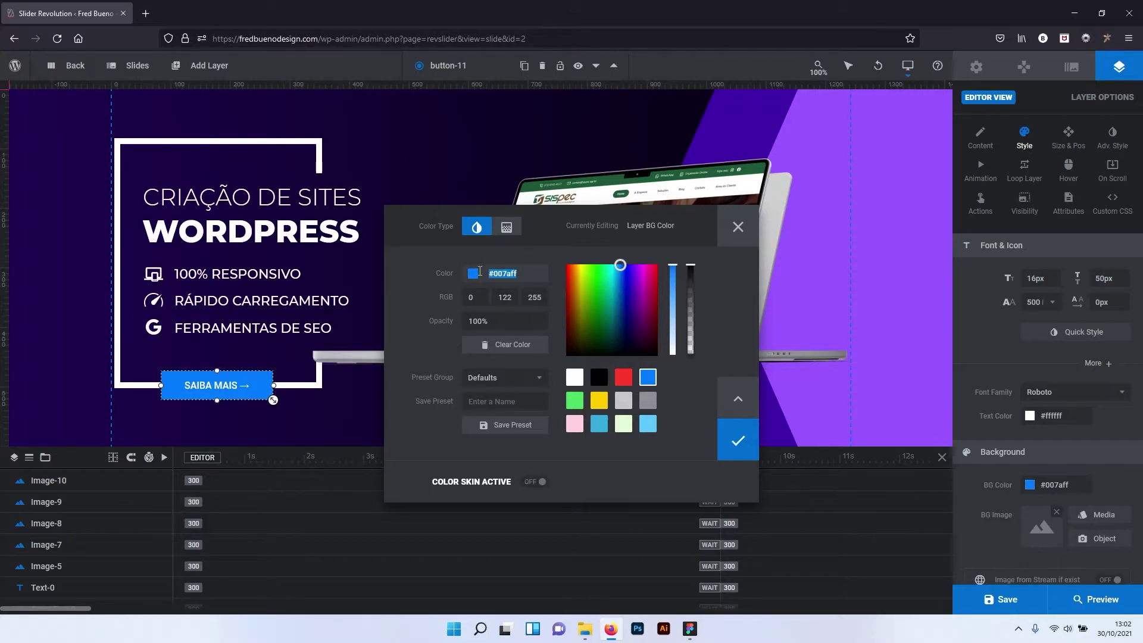
type("06FEEF")
type("#")
key("Return")
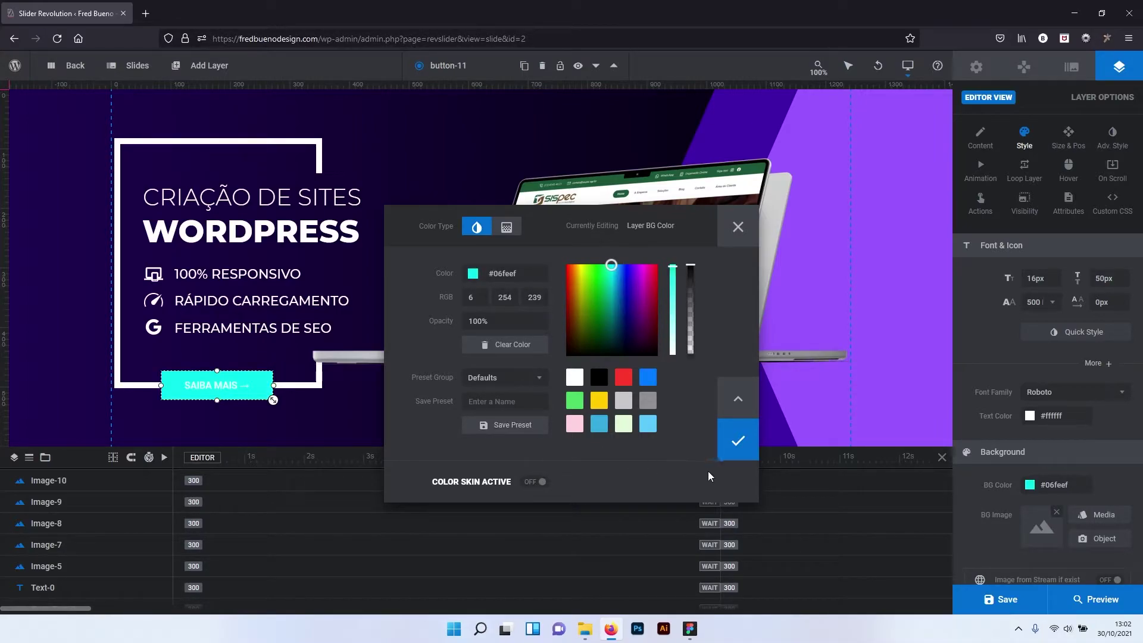
left_click(731, 448)
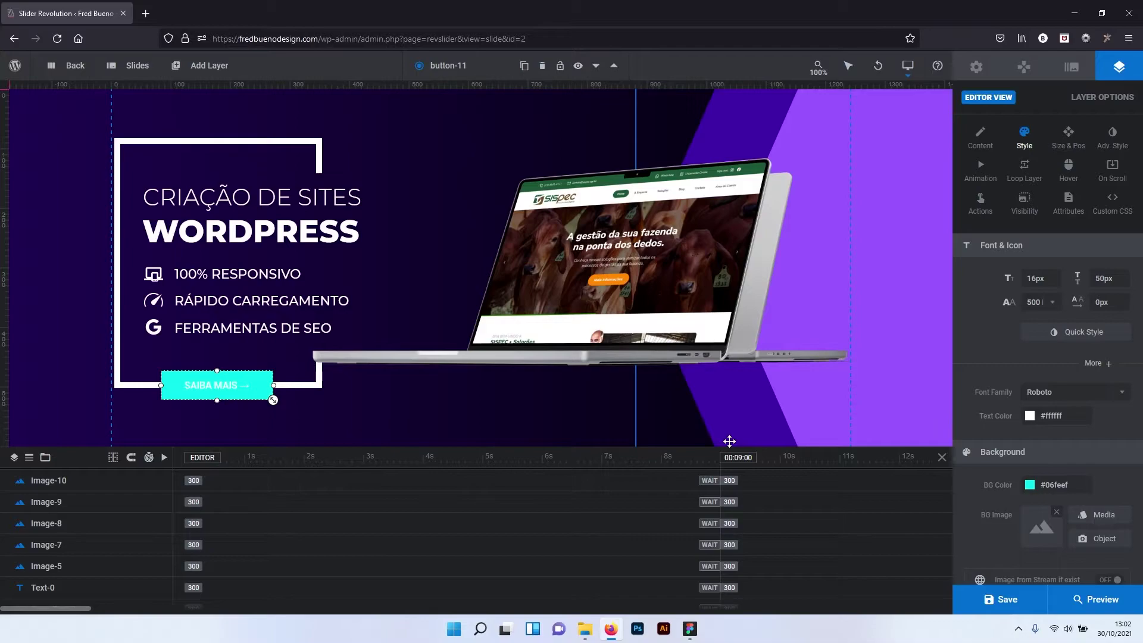
left_click(690, 629)
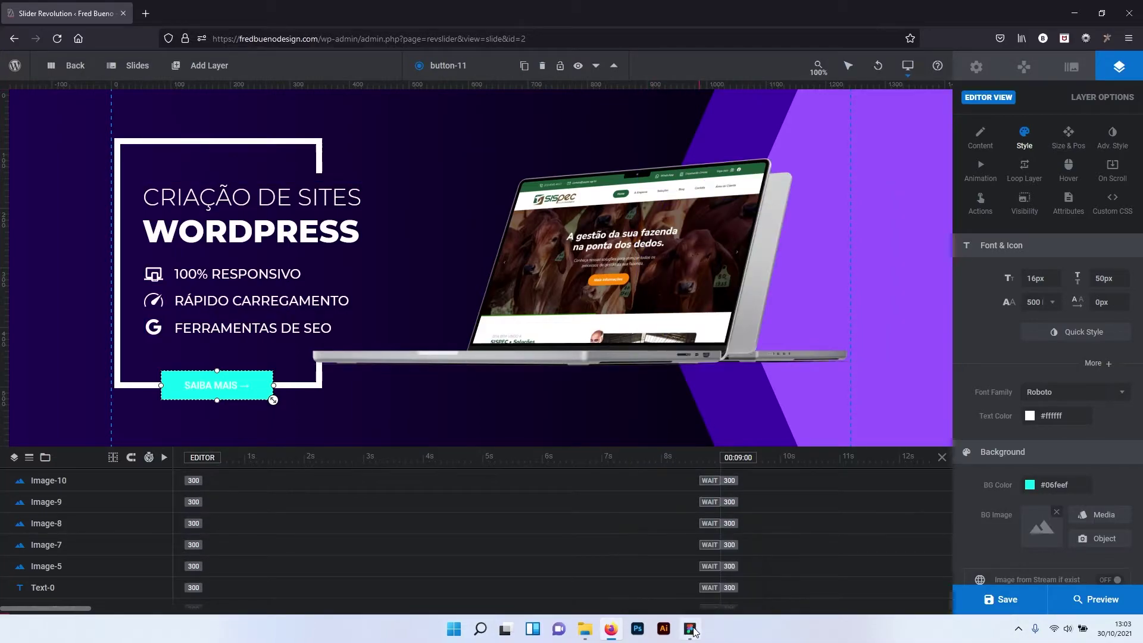
In Figma, inspect the SAIBA MAIS text layer's black 000000 fill, then go back to the editor.
left_click(418, 331)
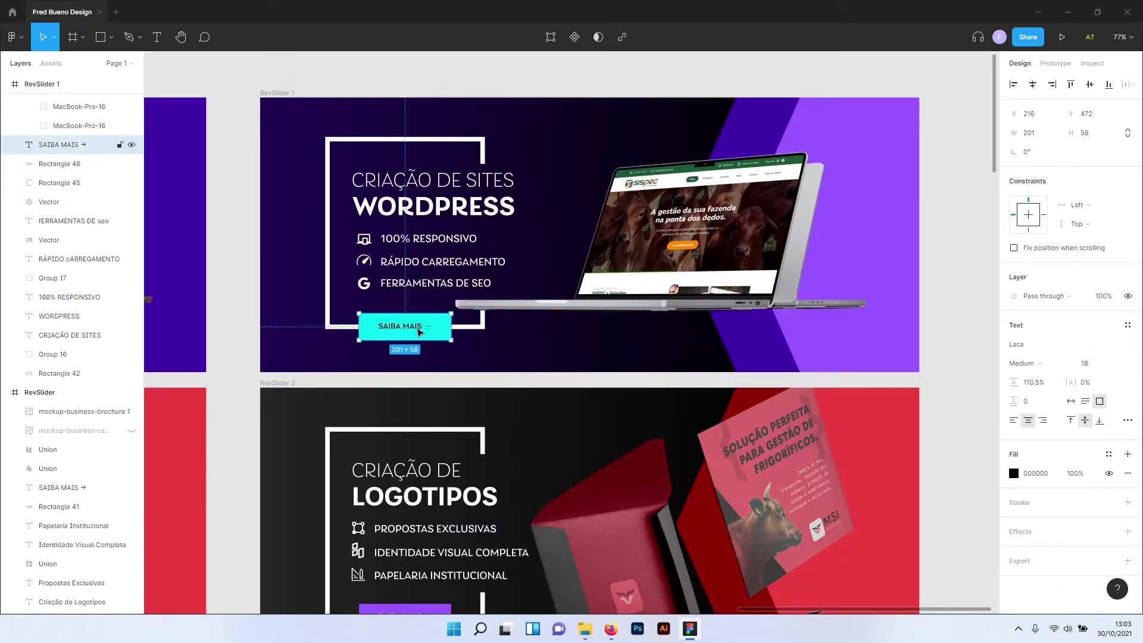
double_click(412, 327)
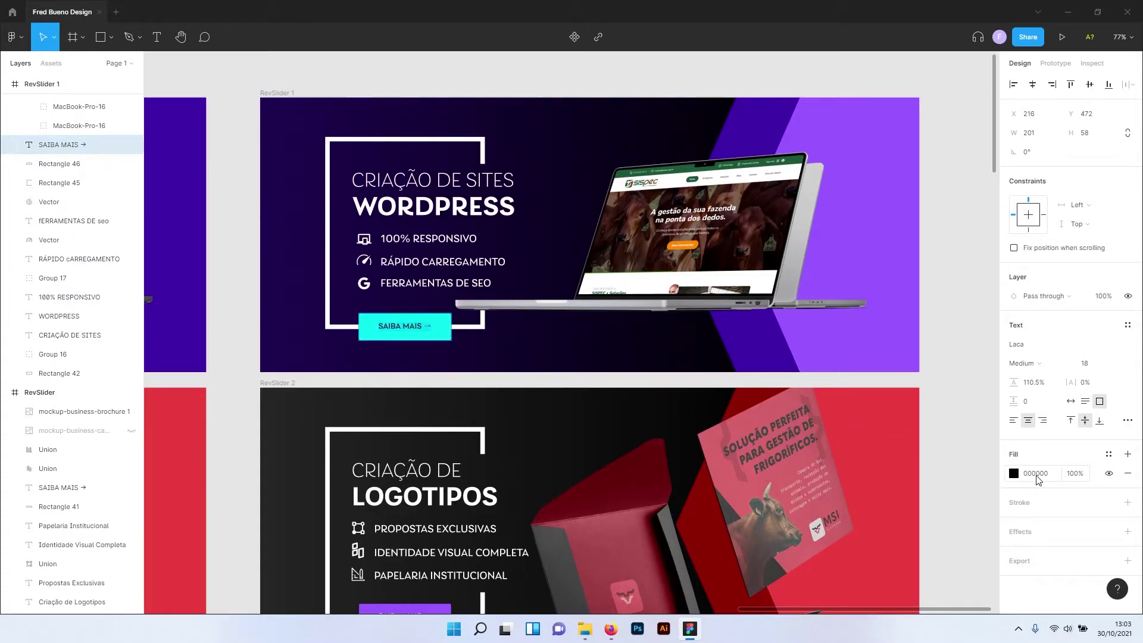
left_click(611, 629)
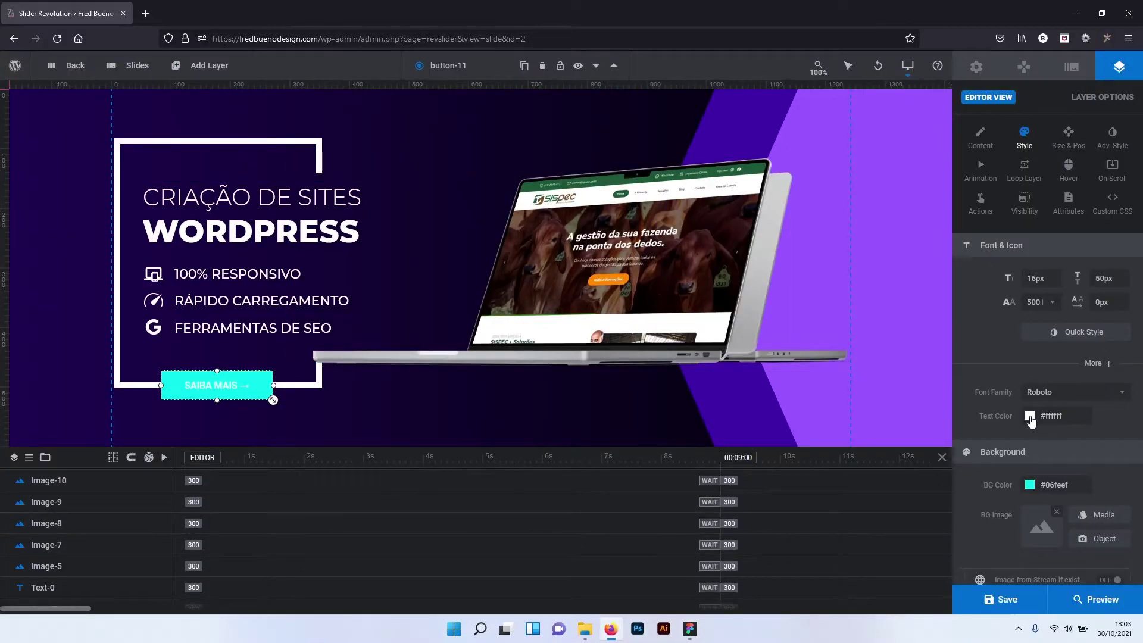
Set the SAIBA MAIS button's text colour to the black preset.
left_click(1029, 417)
left_click(598, 356)
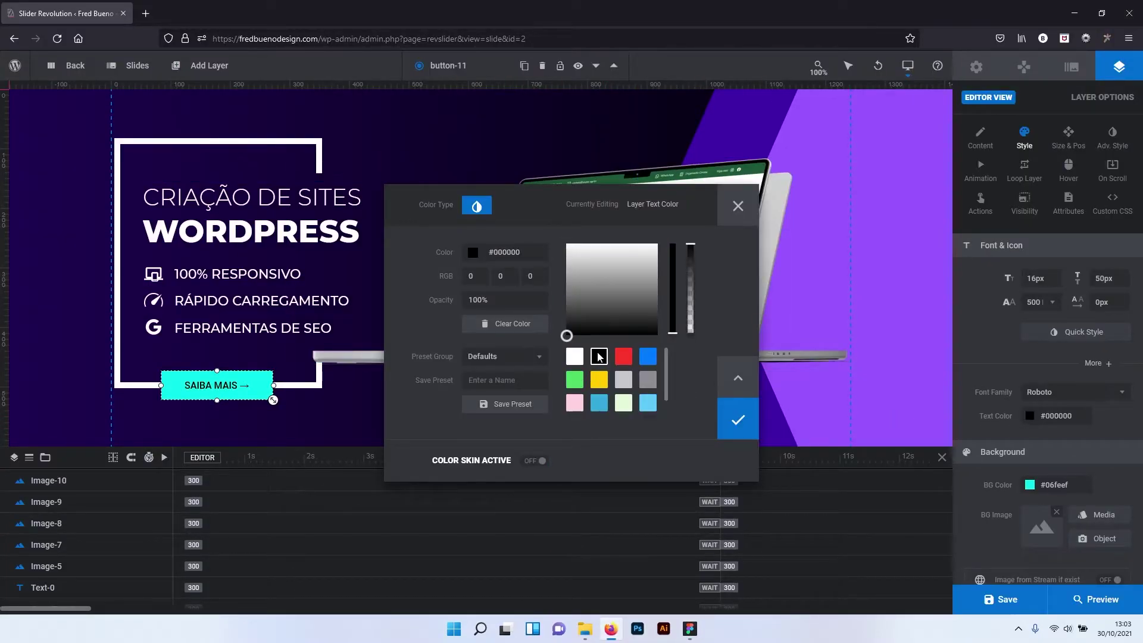
left_click(738, 420)
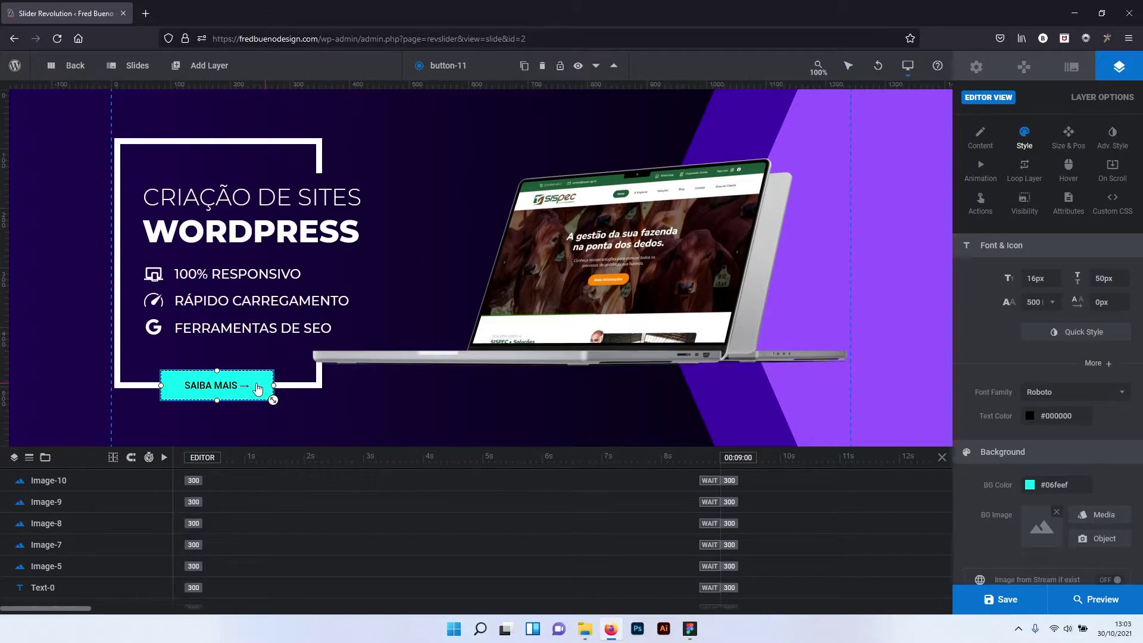
Confirm the button background is still #06feef and close the picker unchanged.
left_click(1063, 486)
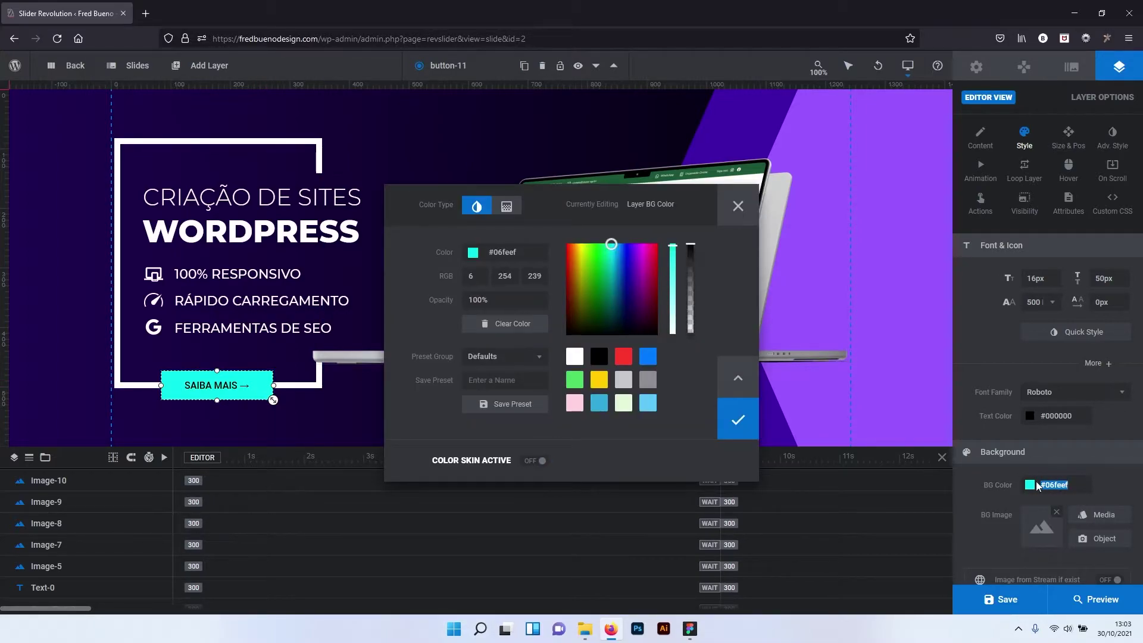
double_click(508, 252)
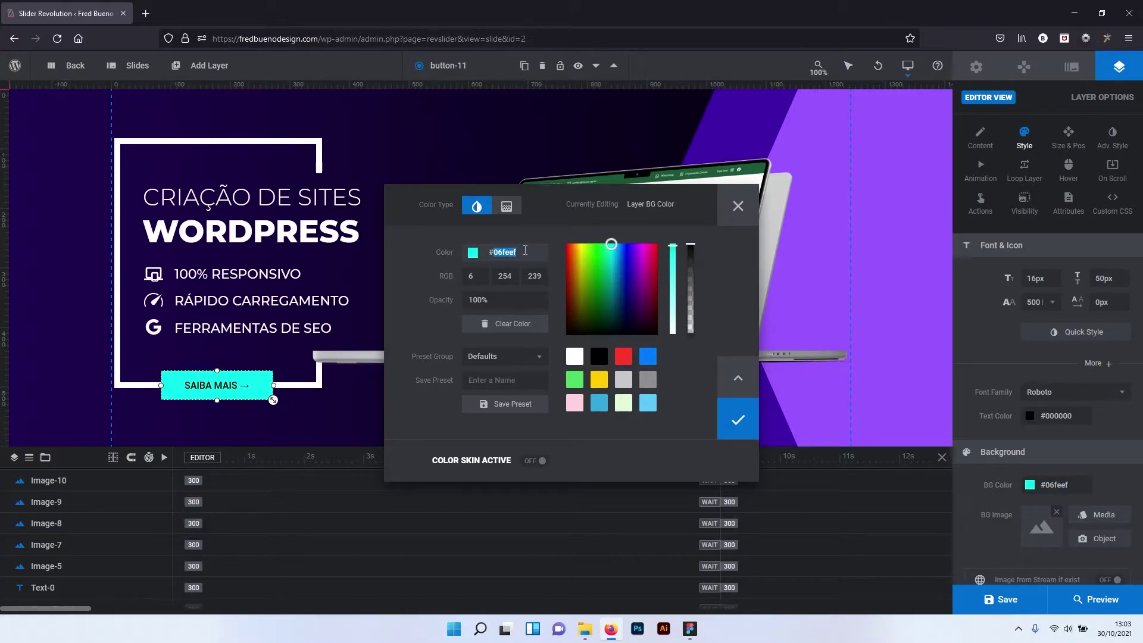
left_click(741, 212)
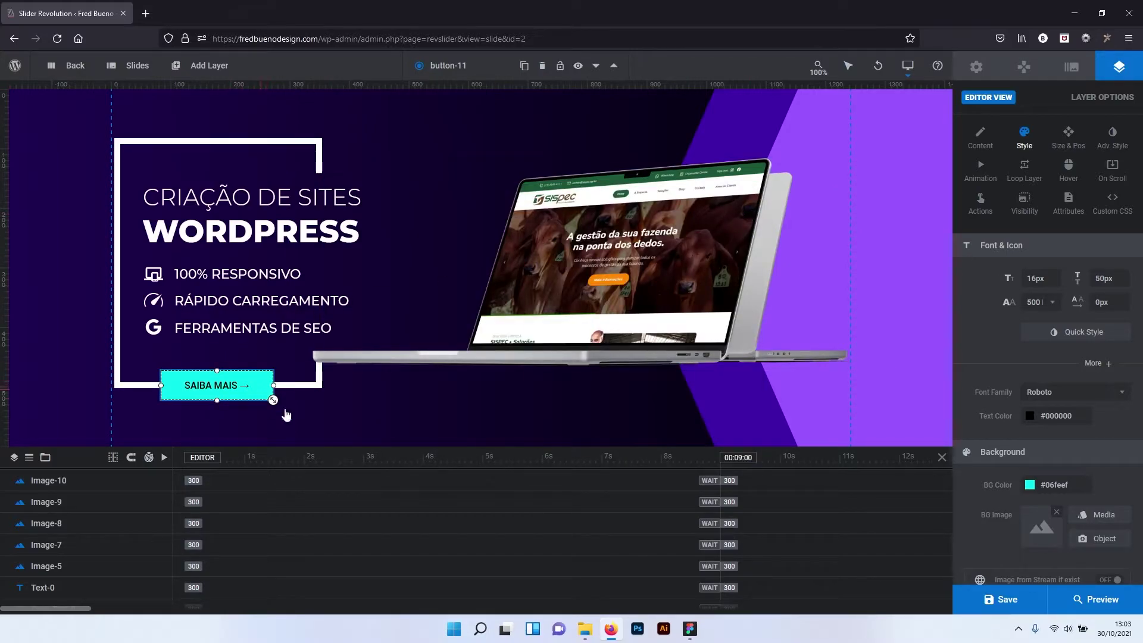
right_click(257, 390)
mouse_move(295, 400)
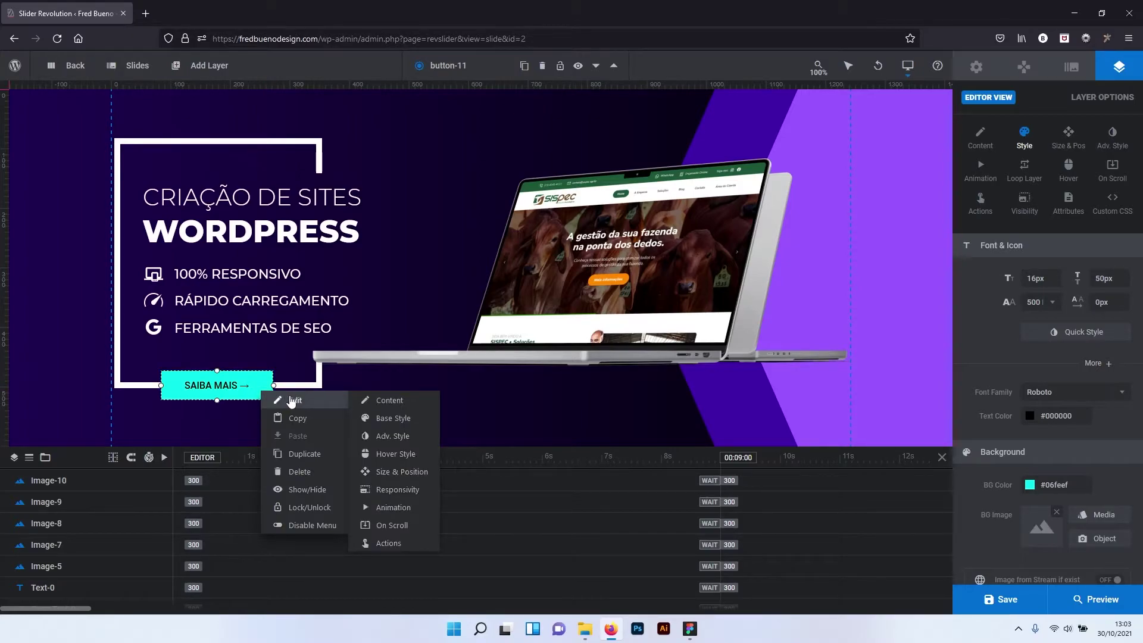
Show the SAIBA MAIS button's Hover tab and scroll to its white-on-#007aff Style colours.
left_click(405, 456)
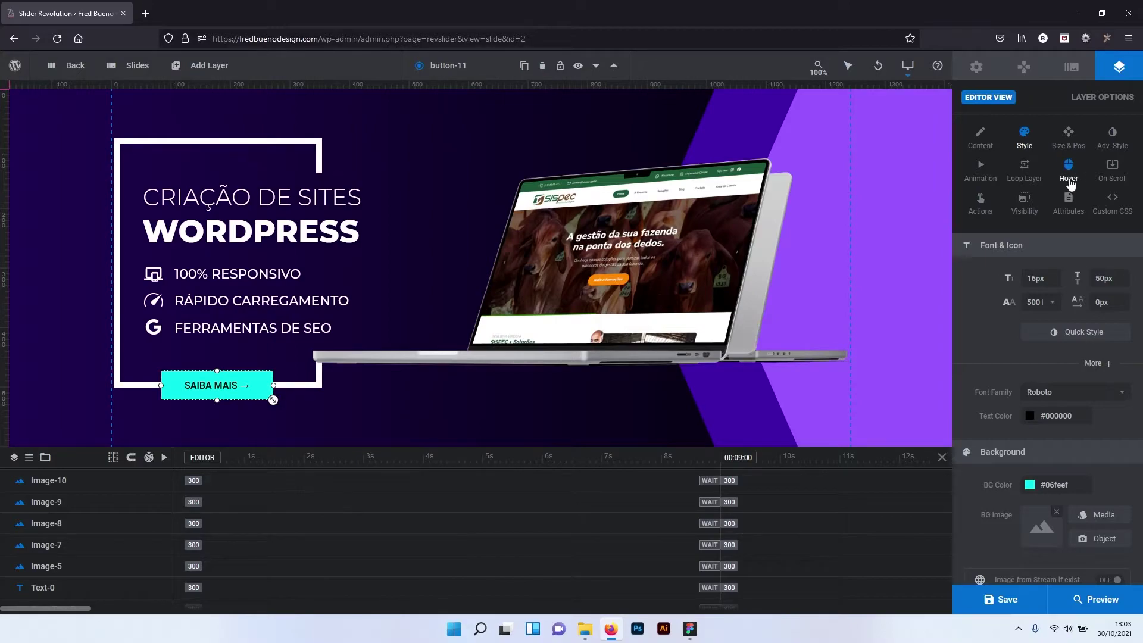
left_click(1078, 181)
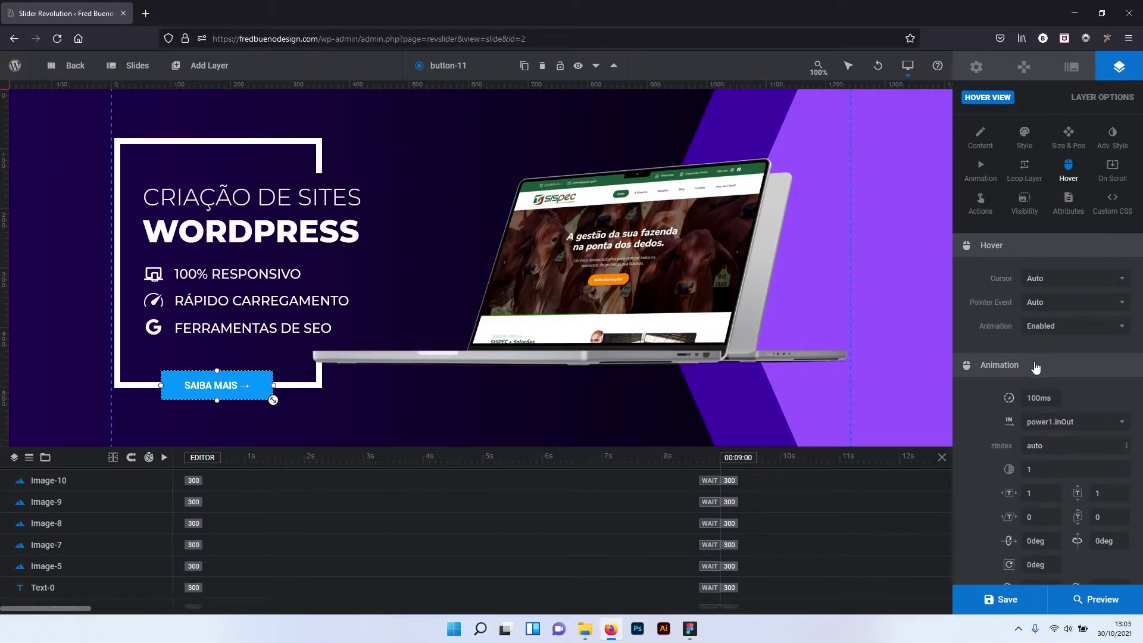
scroll(1044, 373, "down", 3)
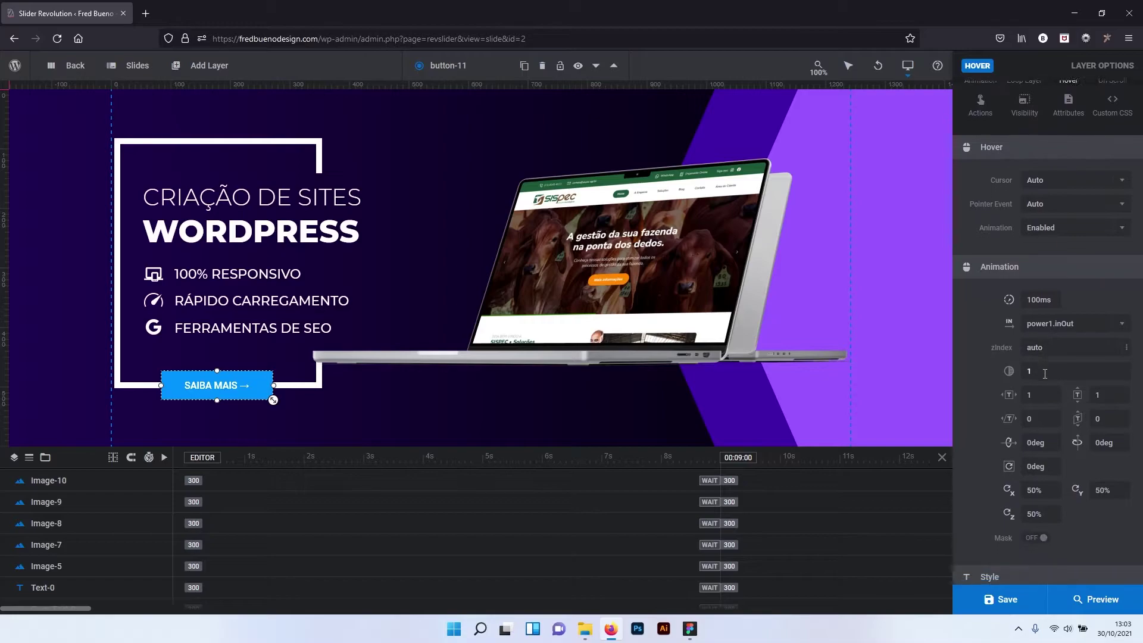
scroll(1045, 373, "down", 2)
scroll(1054, 334, "up", 3)
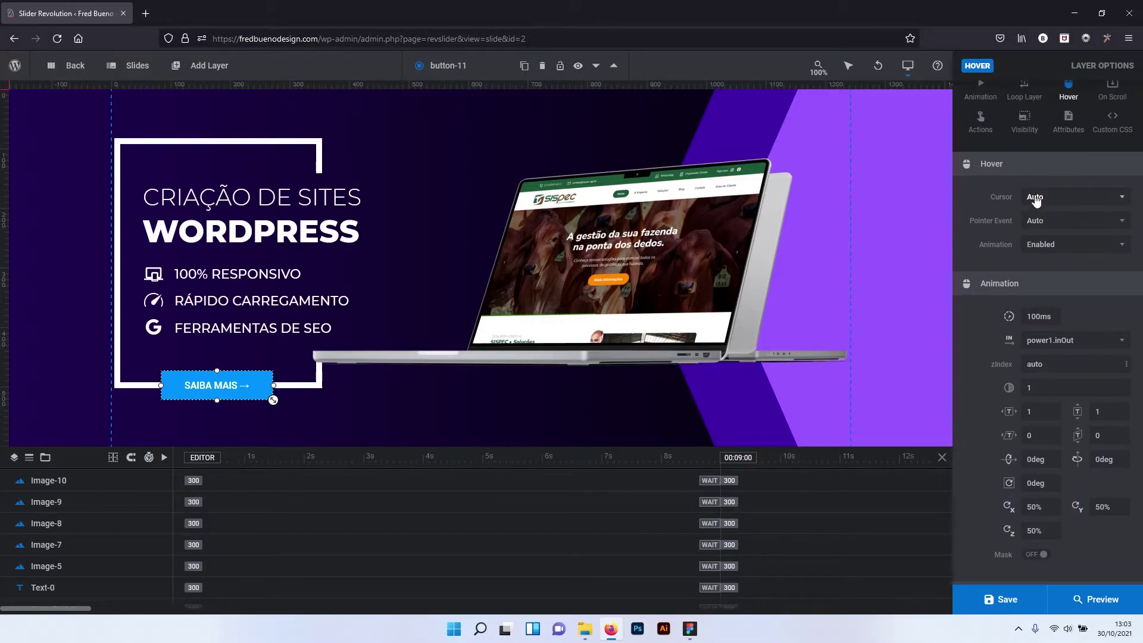
scroll(1037, 282, "down", 3)
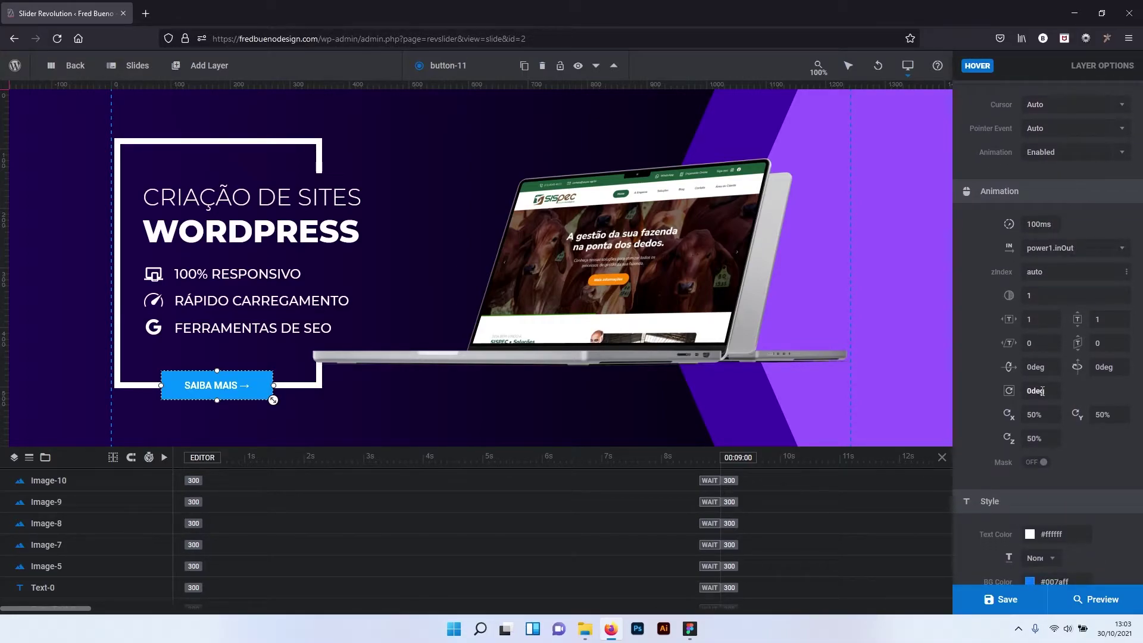
scroll(1042, 391, "down", 3)
scroll(1043, 394, "down", 2)
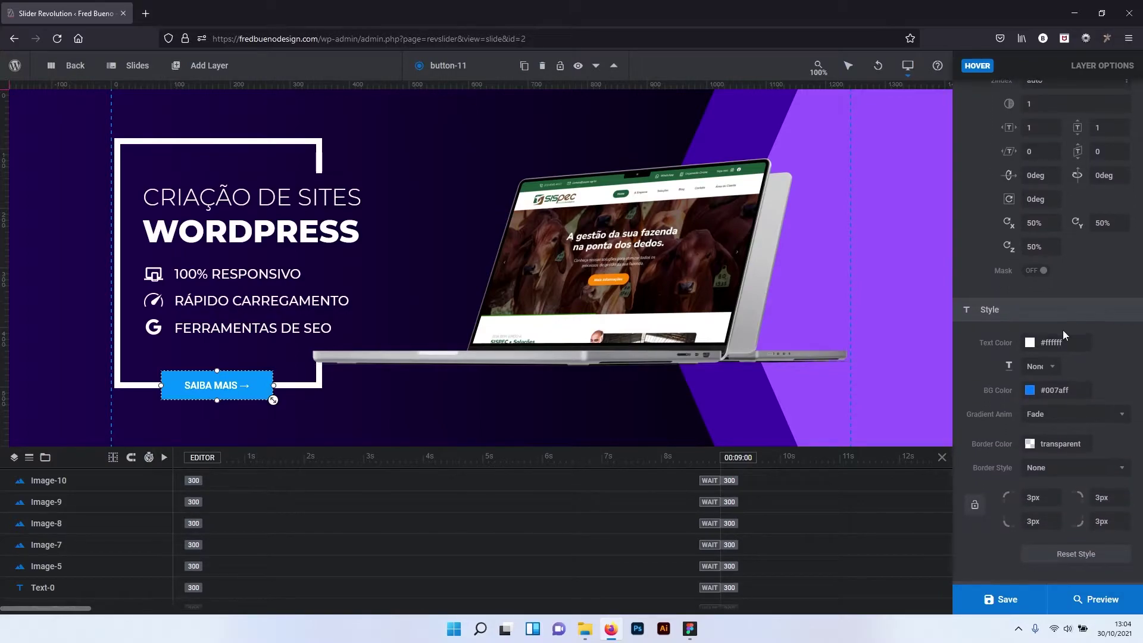
scroll(1063, 330, "down", 2)
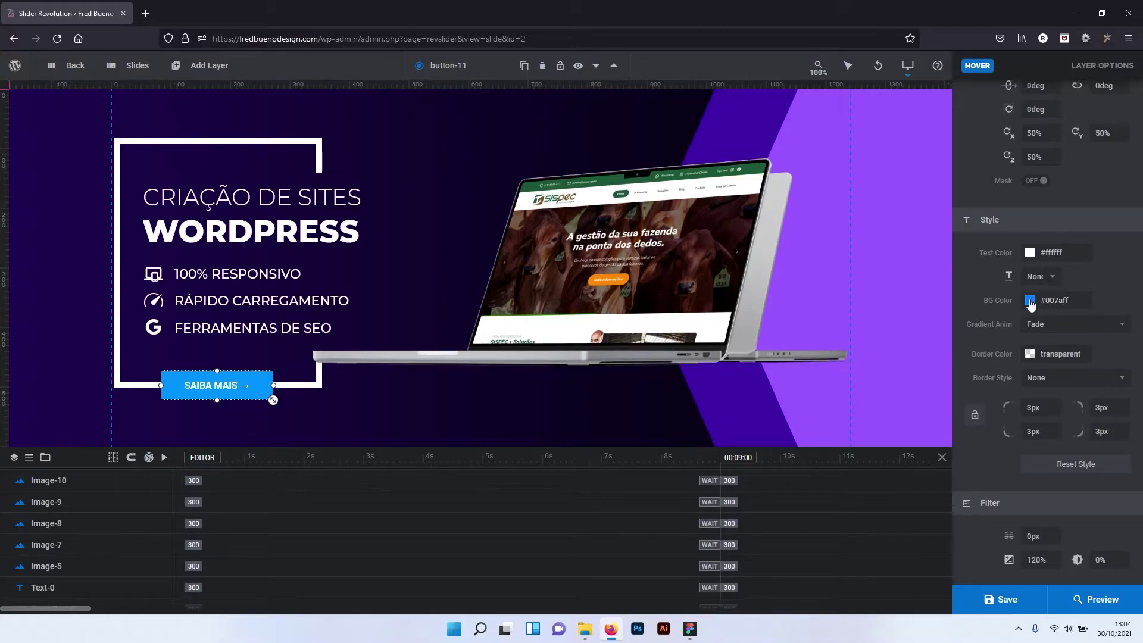
Set the button's hover BG Color to 06feef, then darken it to teal #03a595.
left_click(1029, 301)
left_click_drag(524, 255, 495, 247)
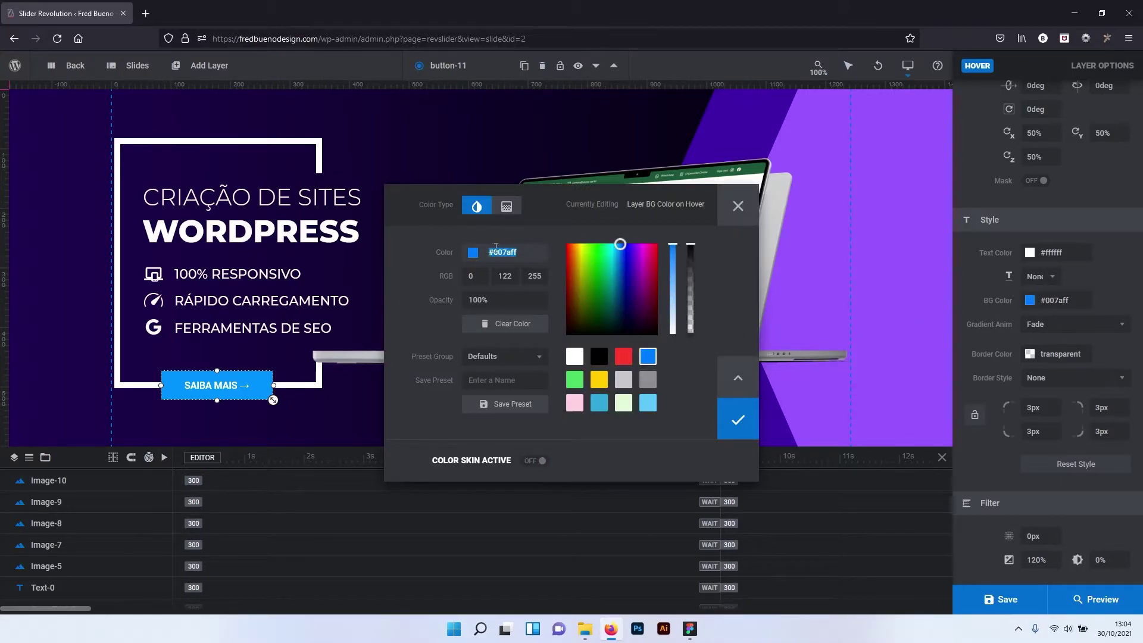
type("06feef")
key("Return")
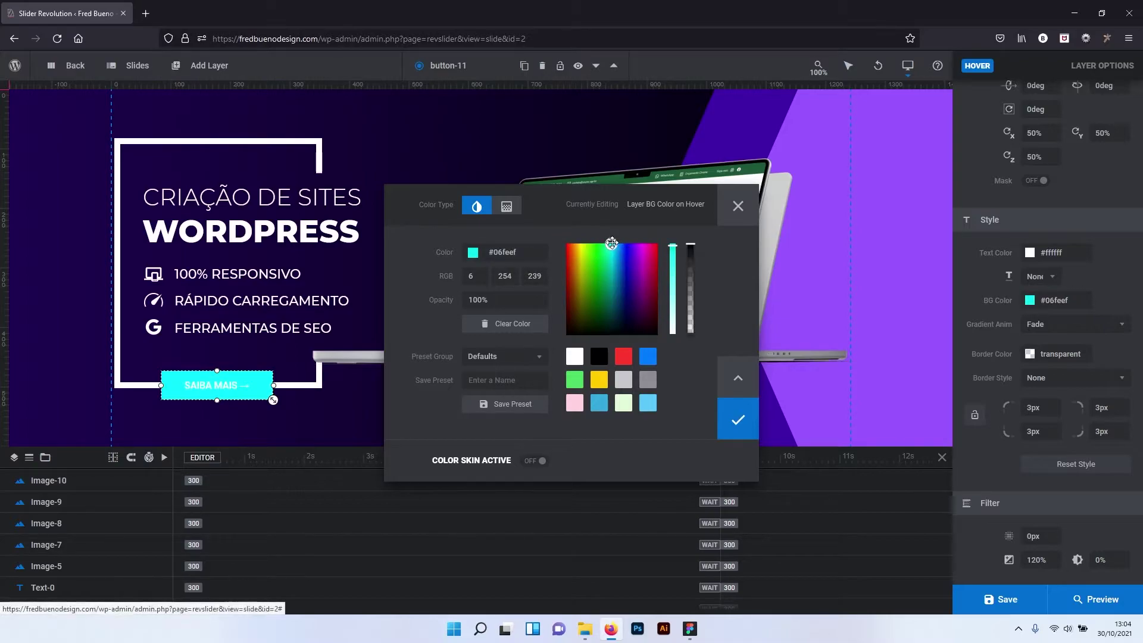
left_click_drag(611, 244, 611, 261)
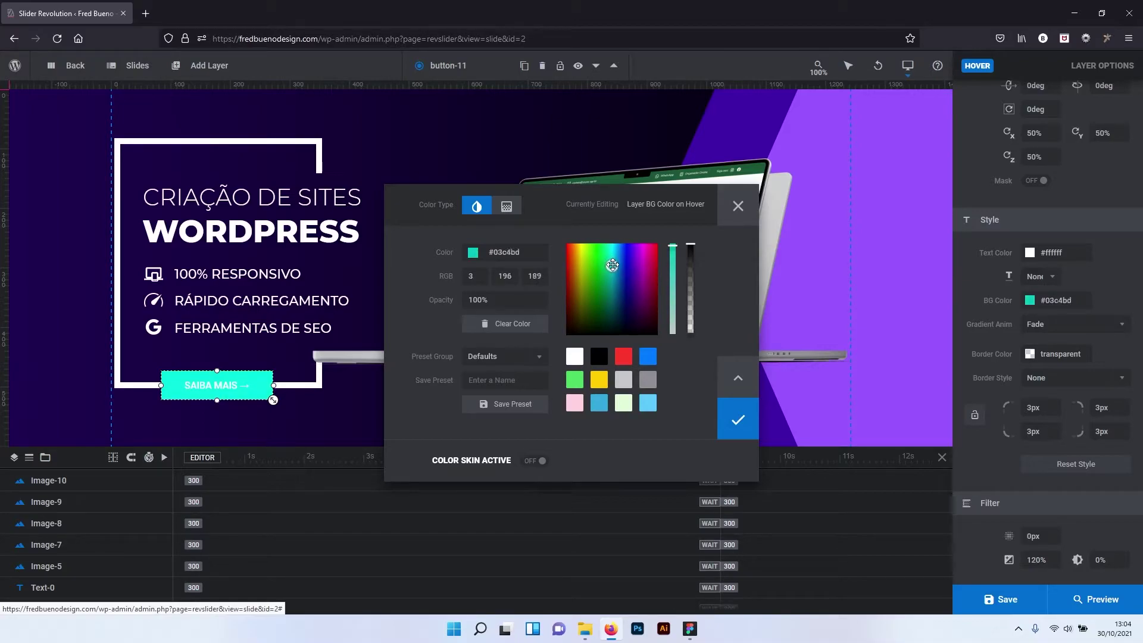
left_click_drag(612, 261, 611, 274)
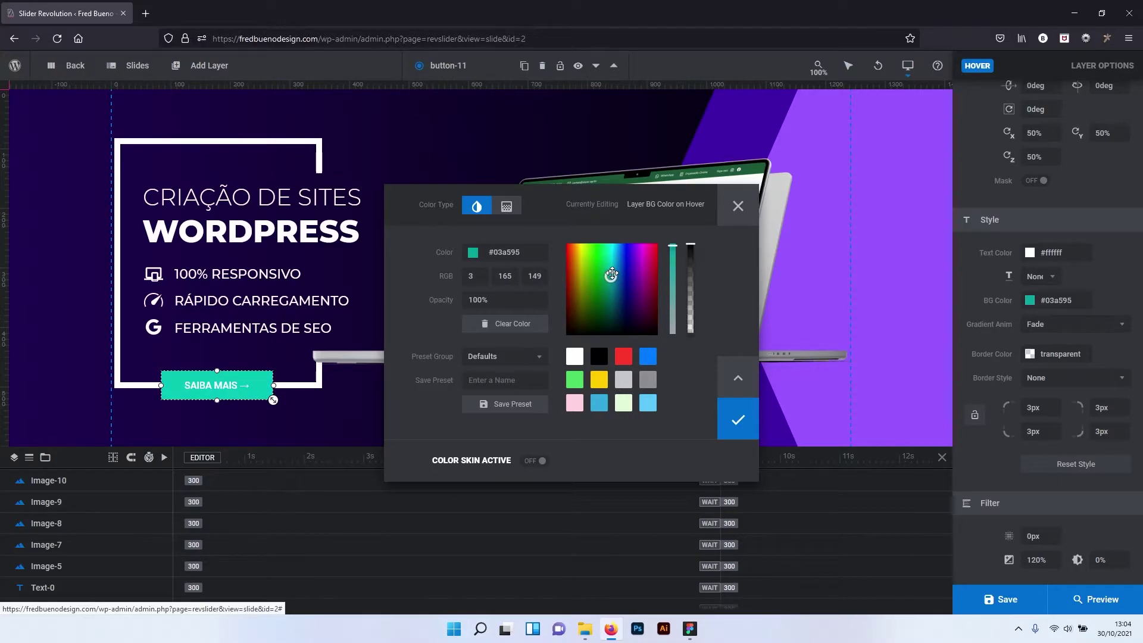
left_click(733, 417)
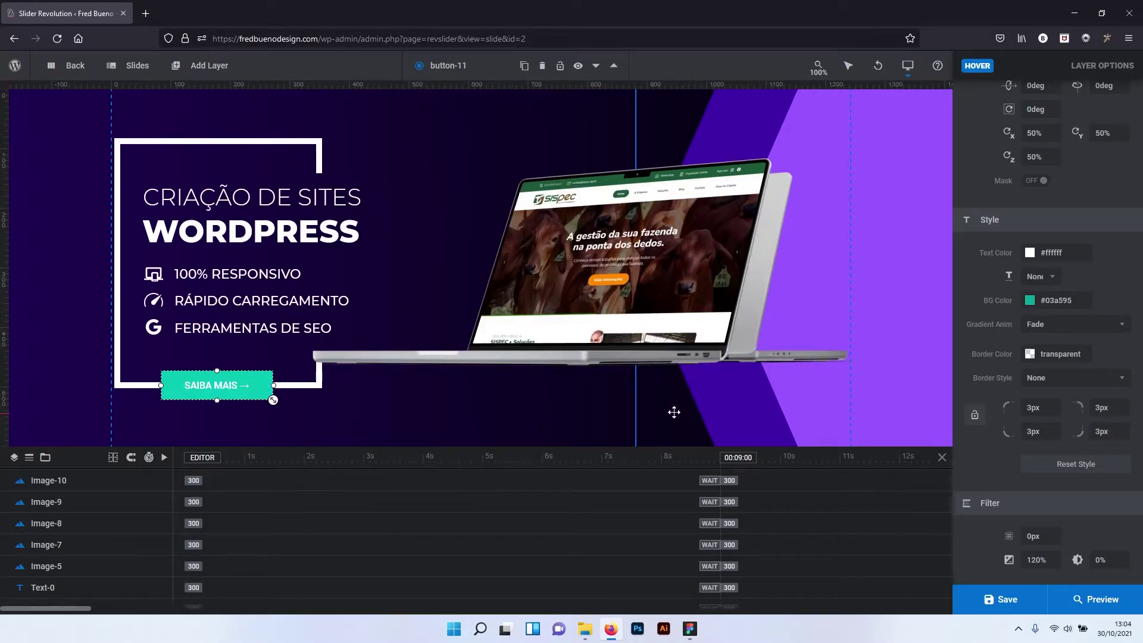
scroll(1071, 155, "up", 2)
scroll(1072, 153, "up", 6)
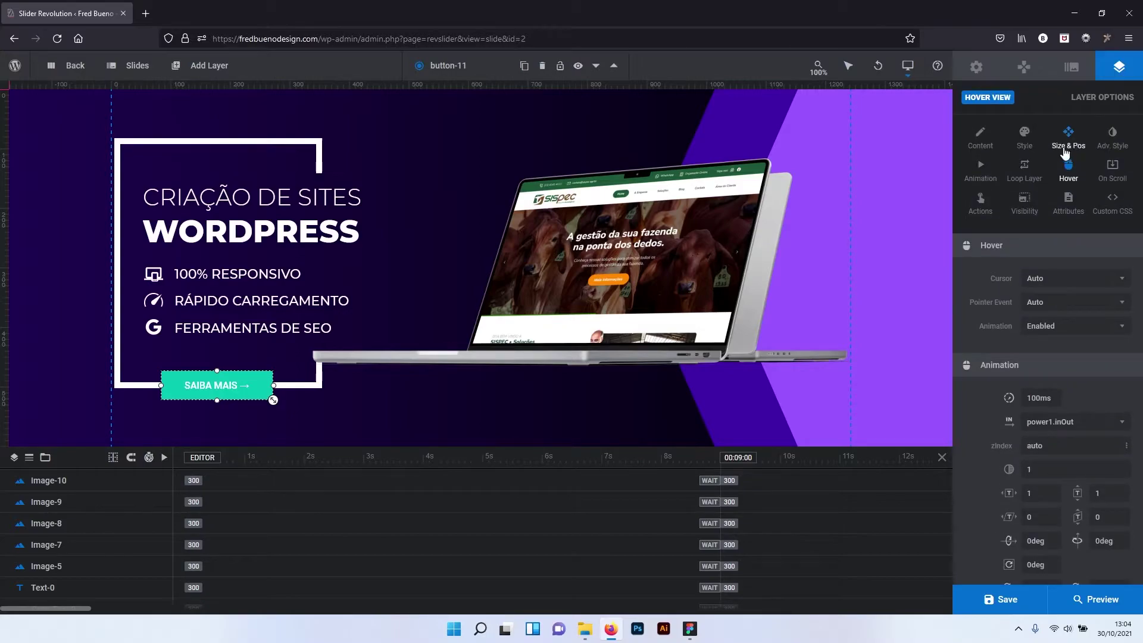
Return to the Content tab, save the slide, preview the banner and close the preview.
left_click(980, 137)
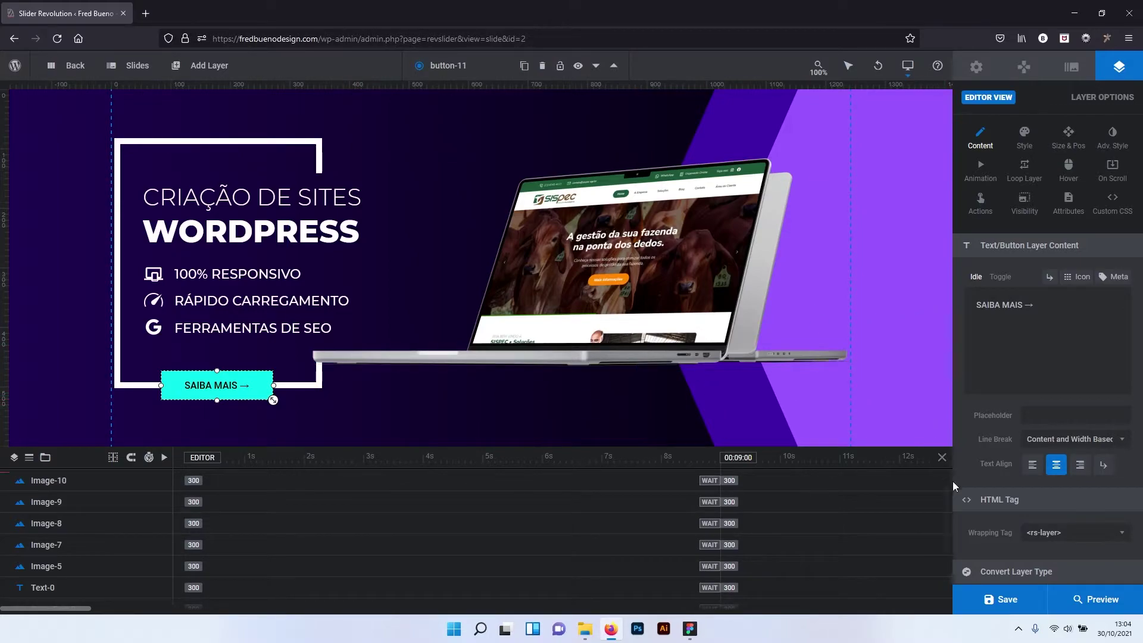
left_click(991, 601)
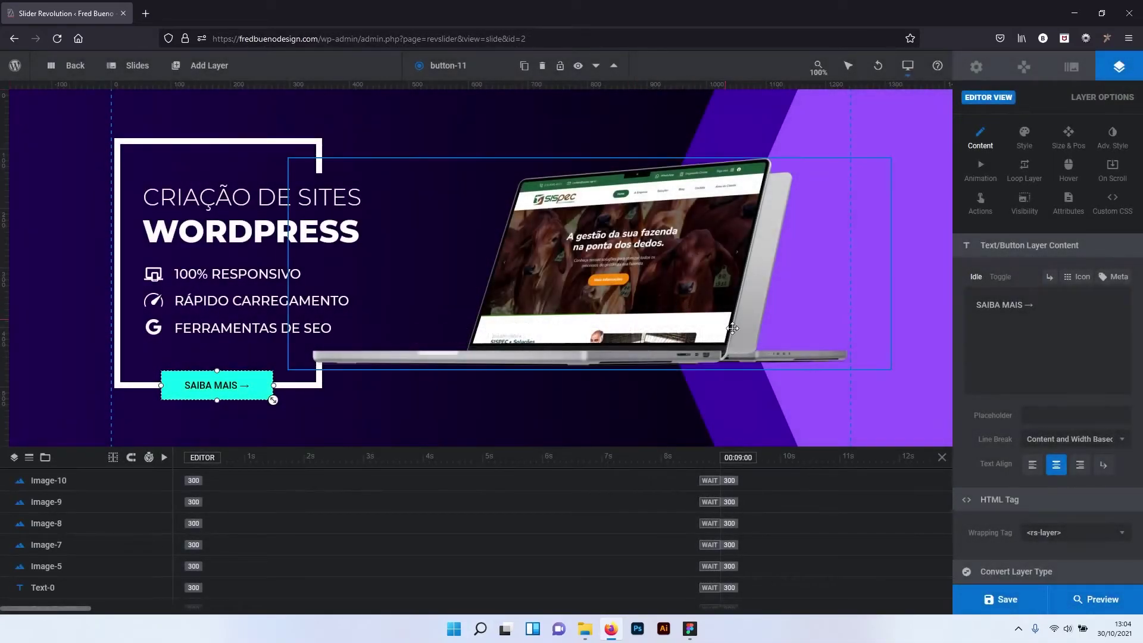
left_click(1101, 600)
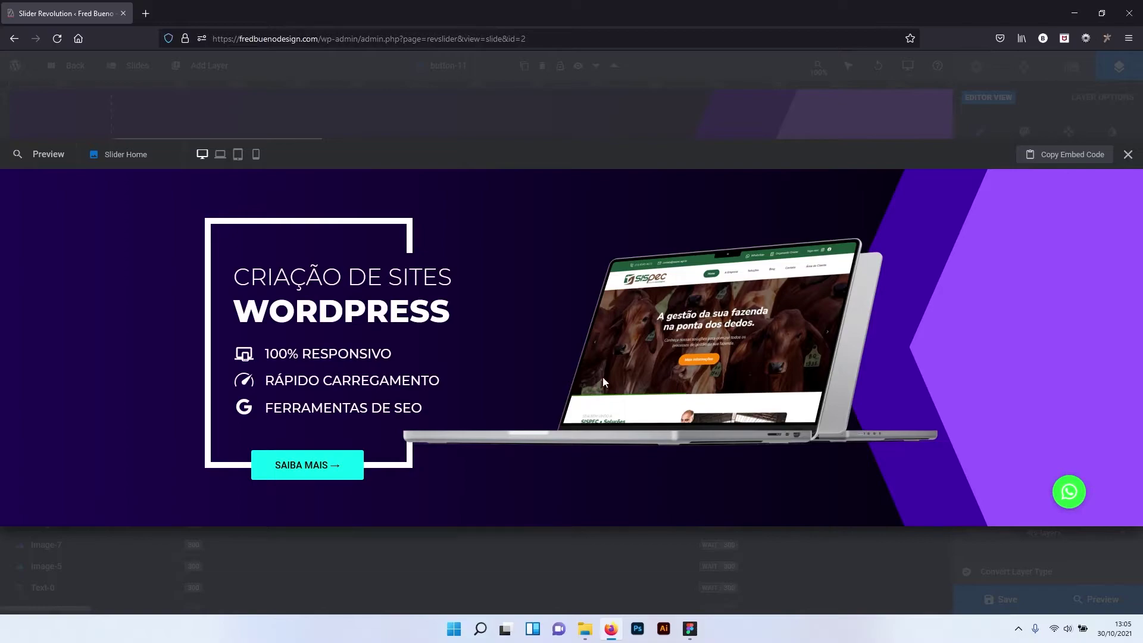
left_click(1128, 154)
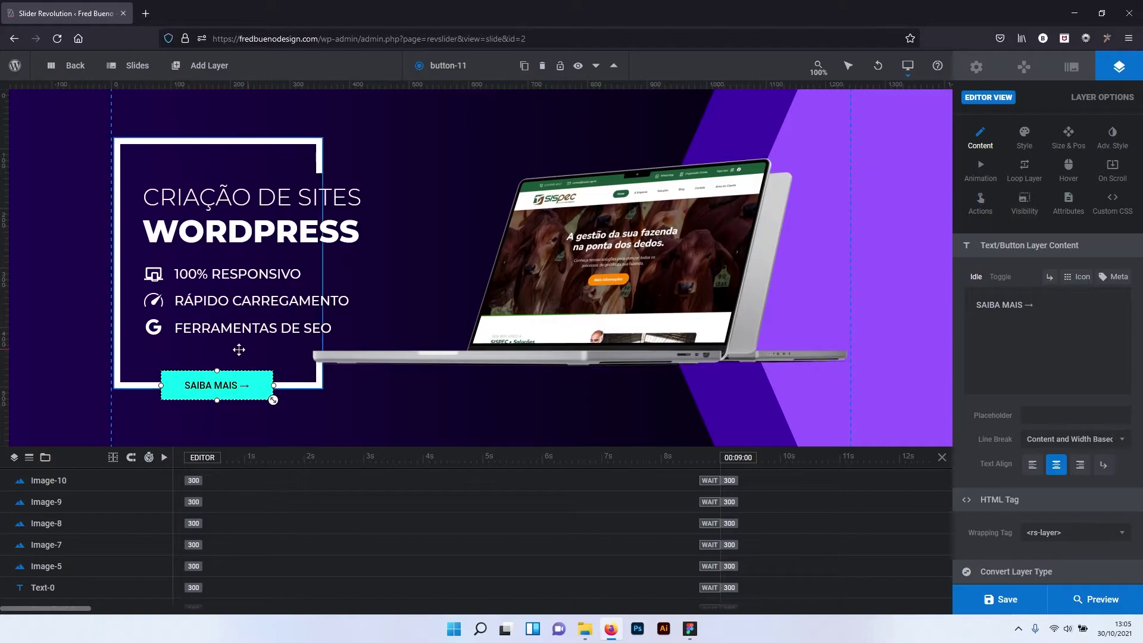
Set the SAIBA MAIS hover Text Color to black #000000 and save the slide.
right_click(240, 392)
mouse_move(273, 398)
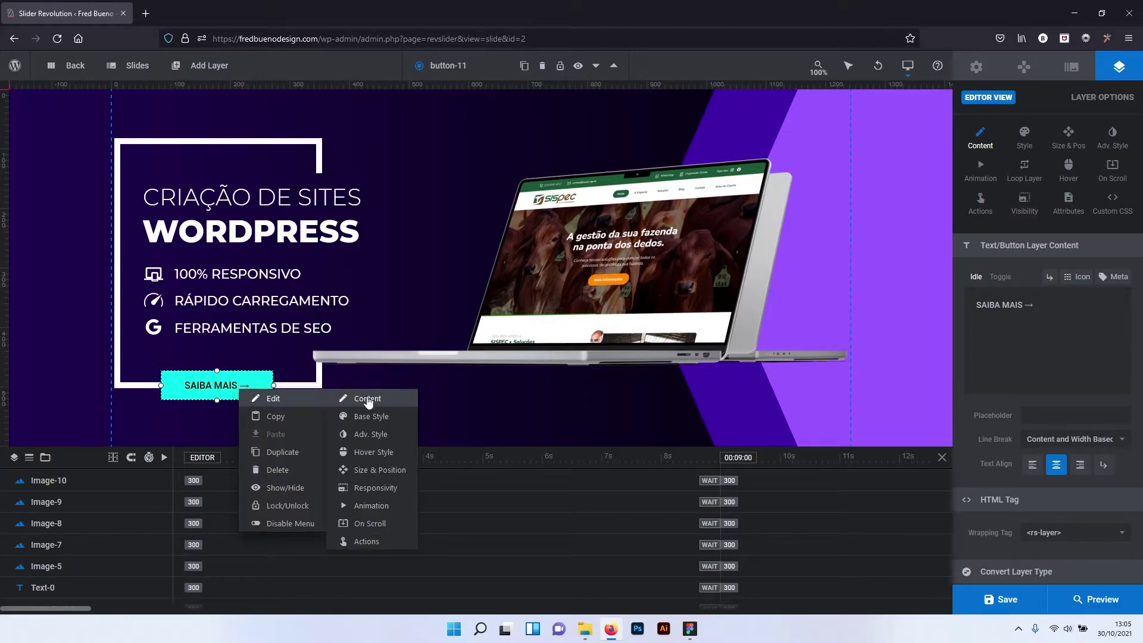
left_click(373, 451)
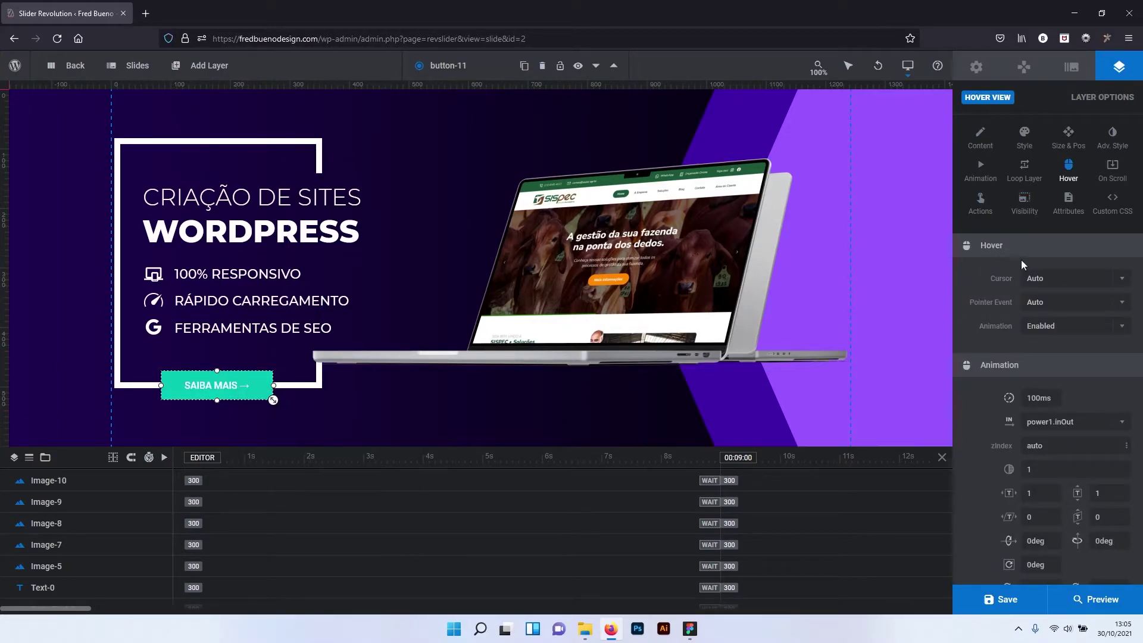
scroll(1010, 441, "down", 5)
scroll(1012, 438, "down", 2)
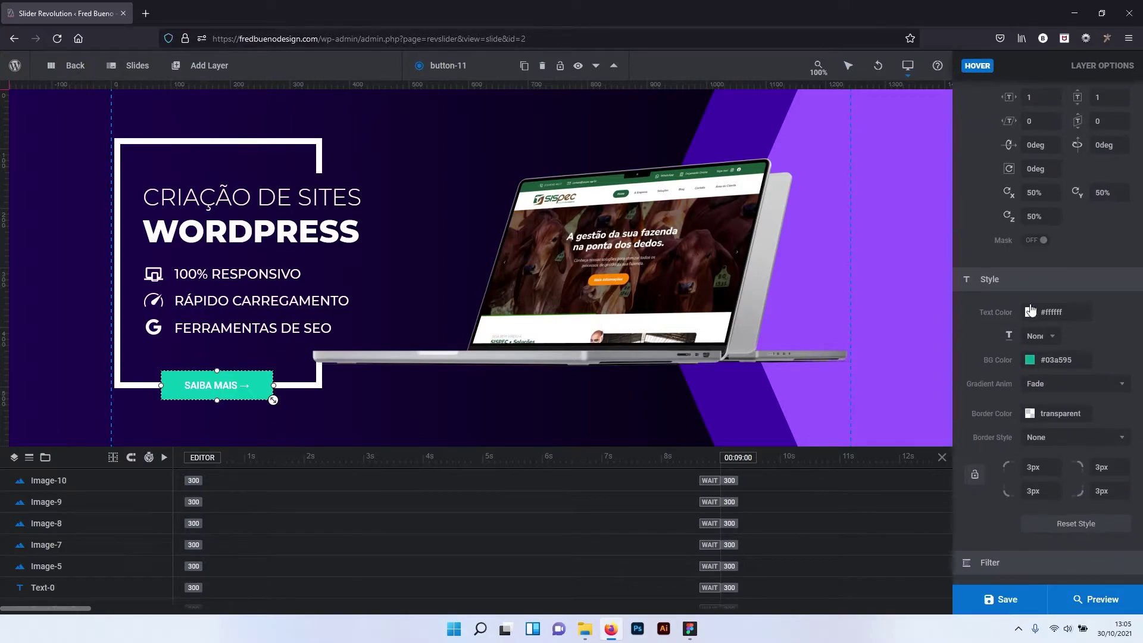
left_click(1030, 312)
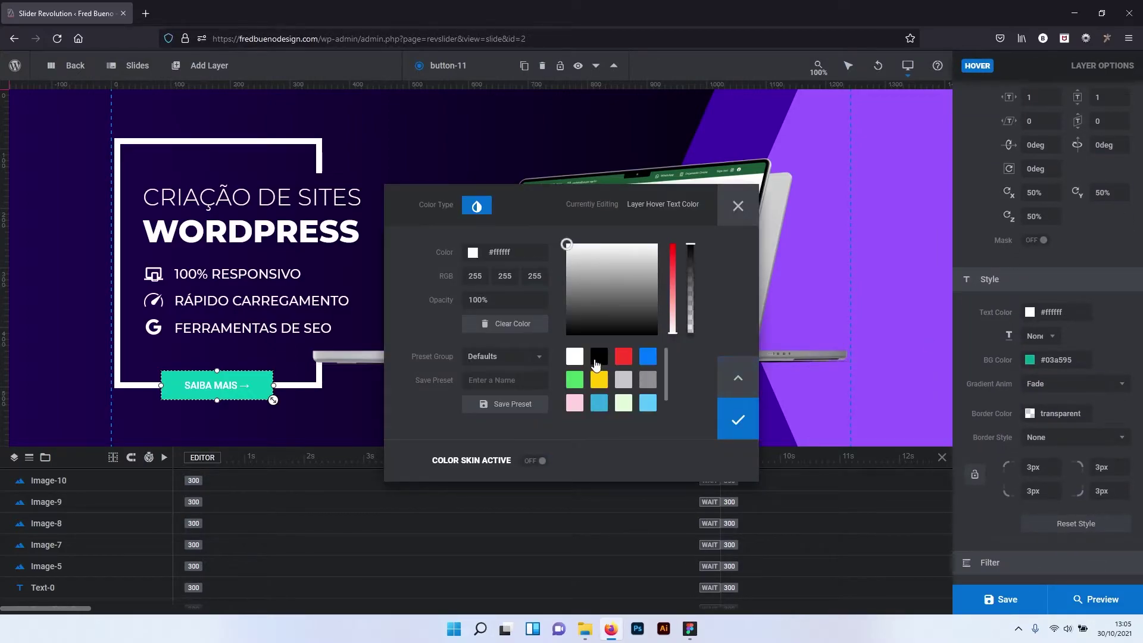
left_click(597, 360)
left_click(736, 421)
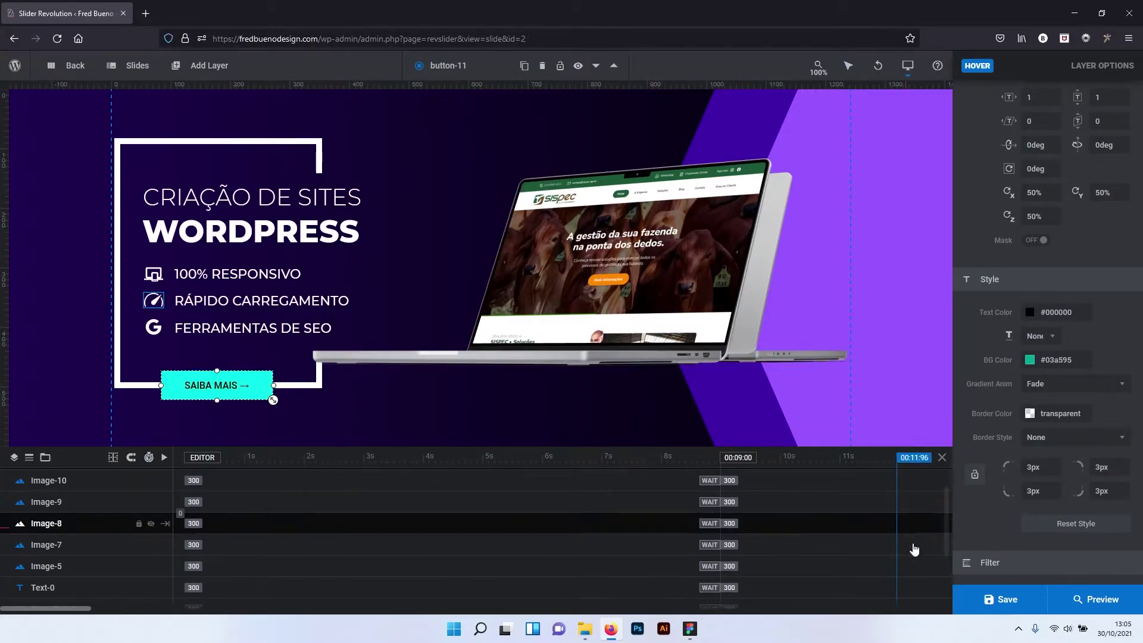
left_click(988, 597)
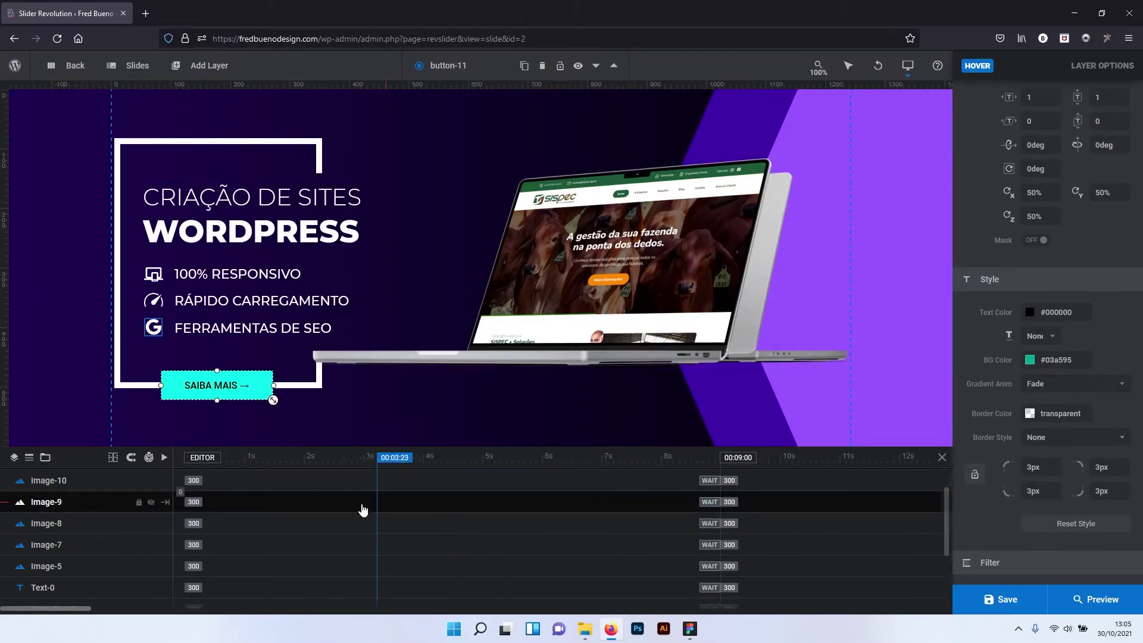
Rename the laptop image layer Image-10 to Mockup.
left_click(676, 208)
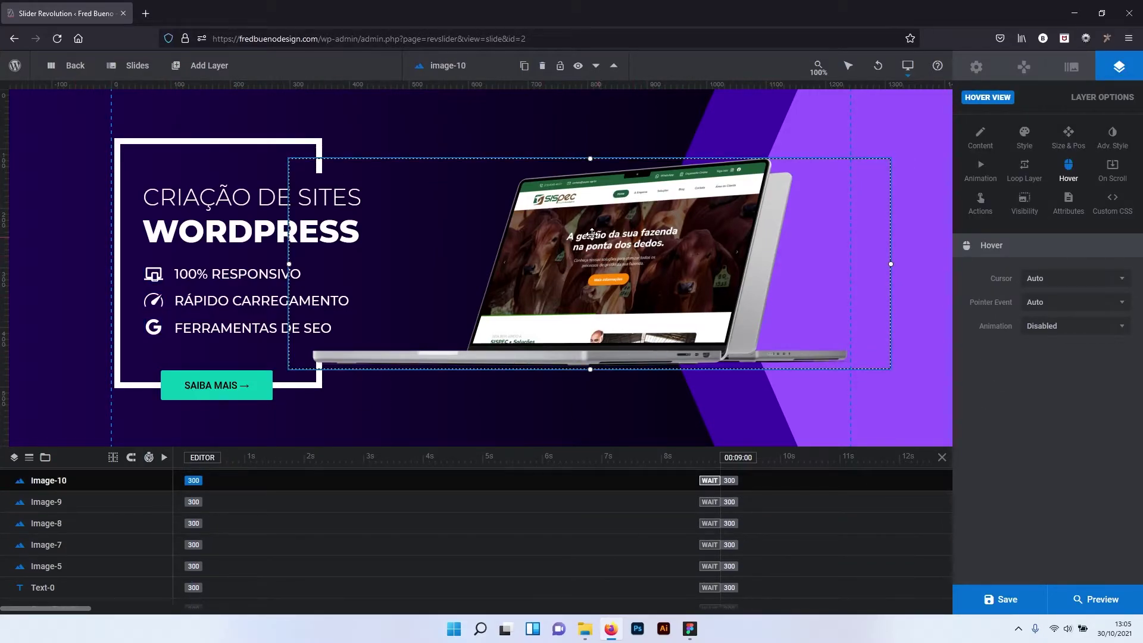
mouse_move(48, 481)
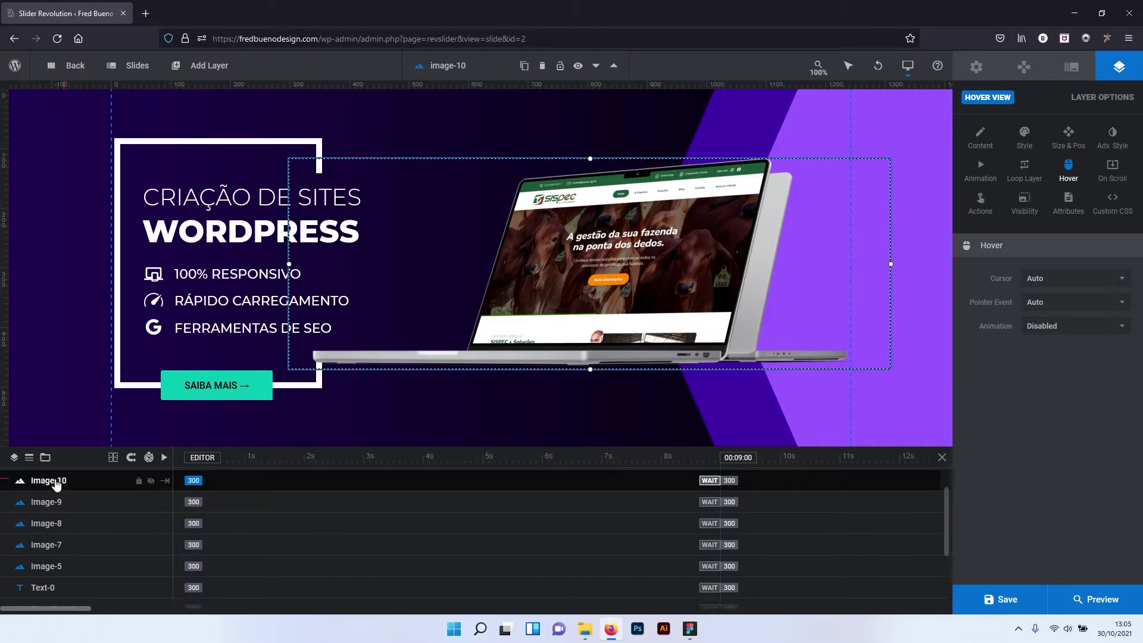
double_click(55, 482)
key("BackSpace")
key("BackSpace")
key("BackSpace")
key("BackSpace")
key("Caps_Lock")
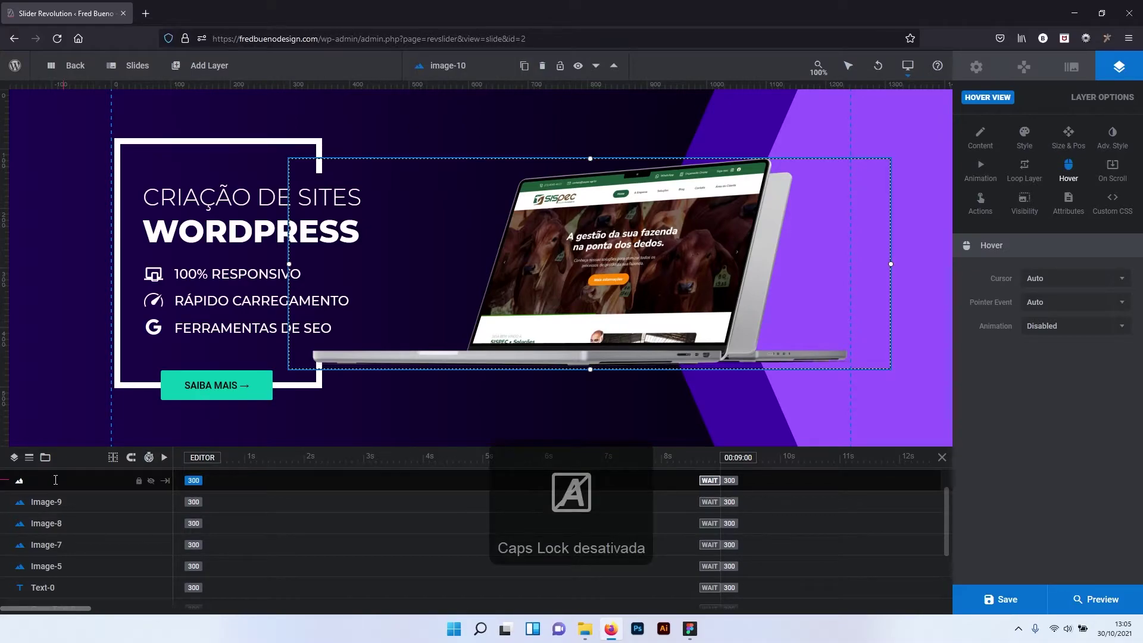
type("Mockup")
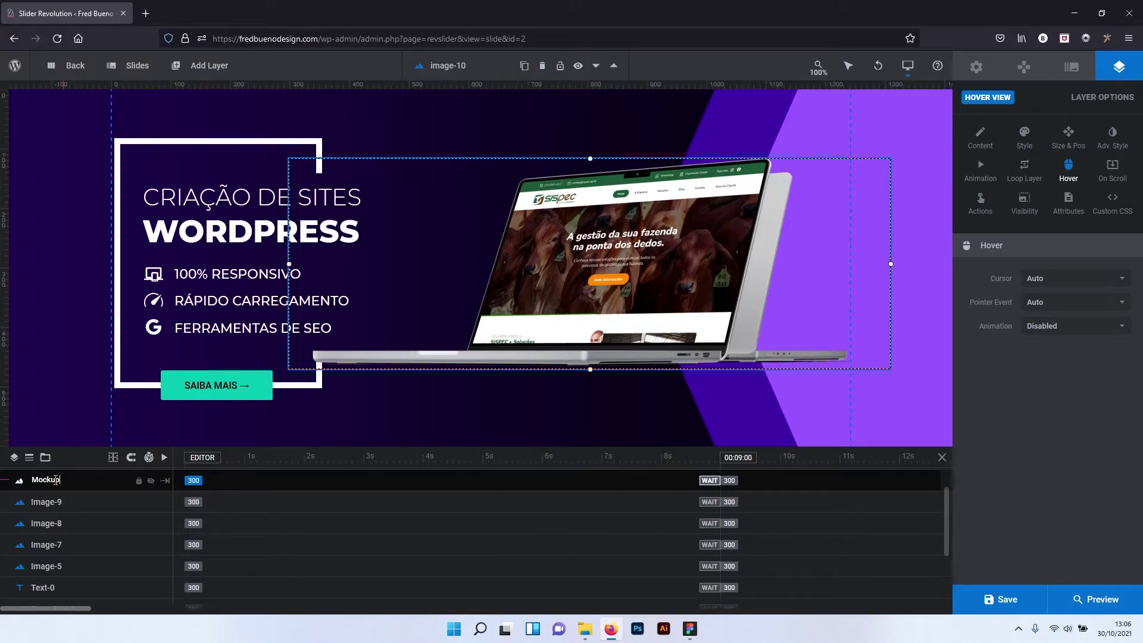
left_click(136, 386)
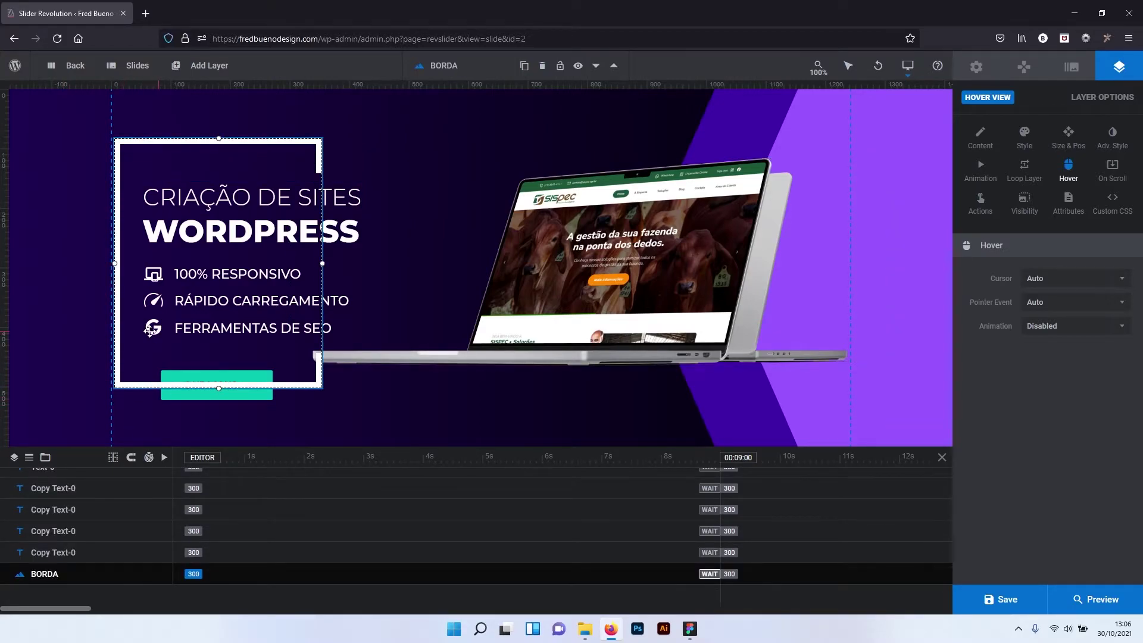
Rename the G icon layer Image-9 to Icone-3.
left_click(380, 408)
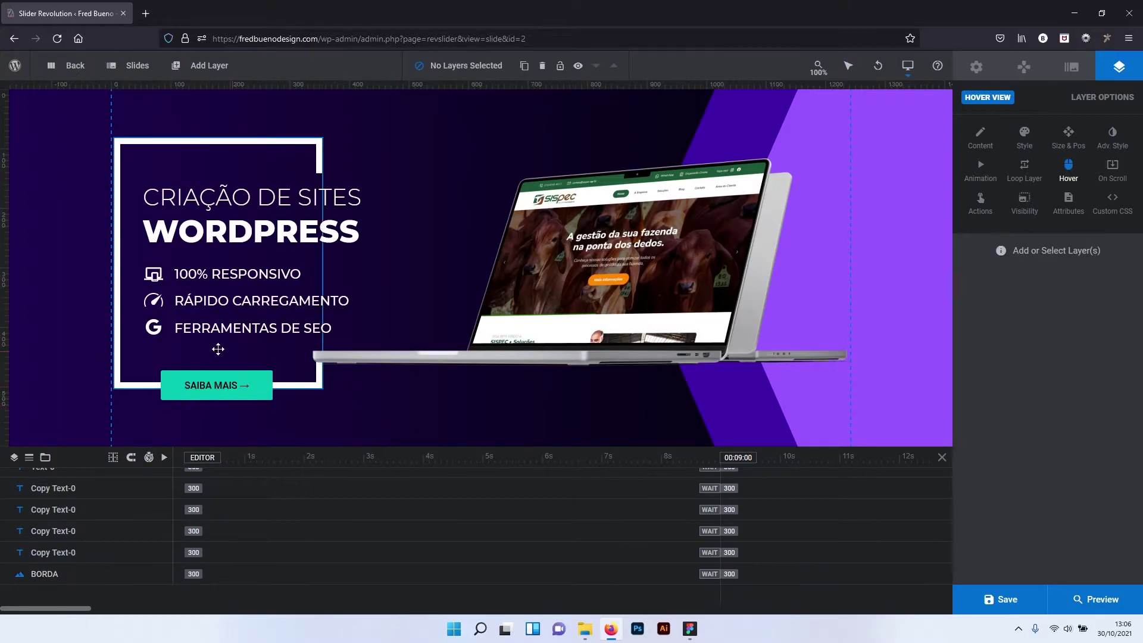
left_click(153, 328)
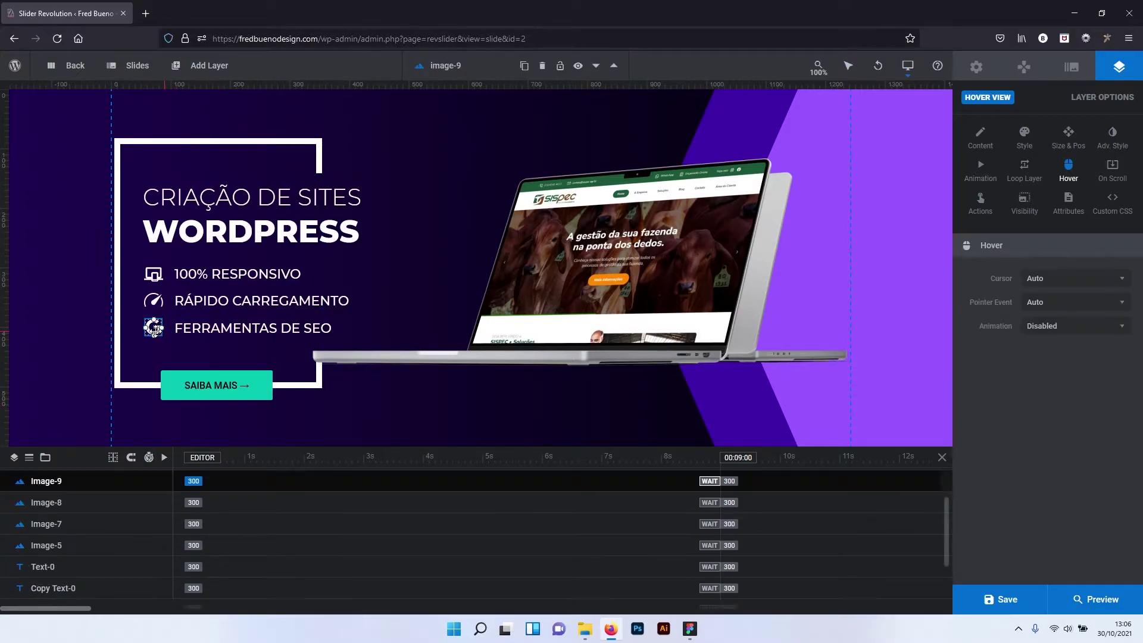
double_click(46, 481)
key("BackSpace")
key("BackSpace")
key("BackSpace")
key("ctrl+a")
key("ctrl+c")
key("Return")
Rename the speedometer icon layer Image-8 to Icone-2.
left_click(44, 503)
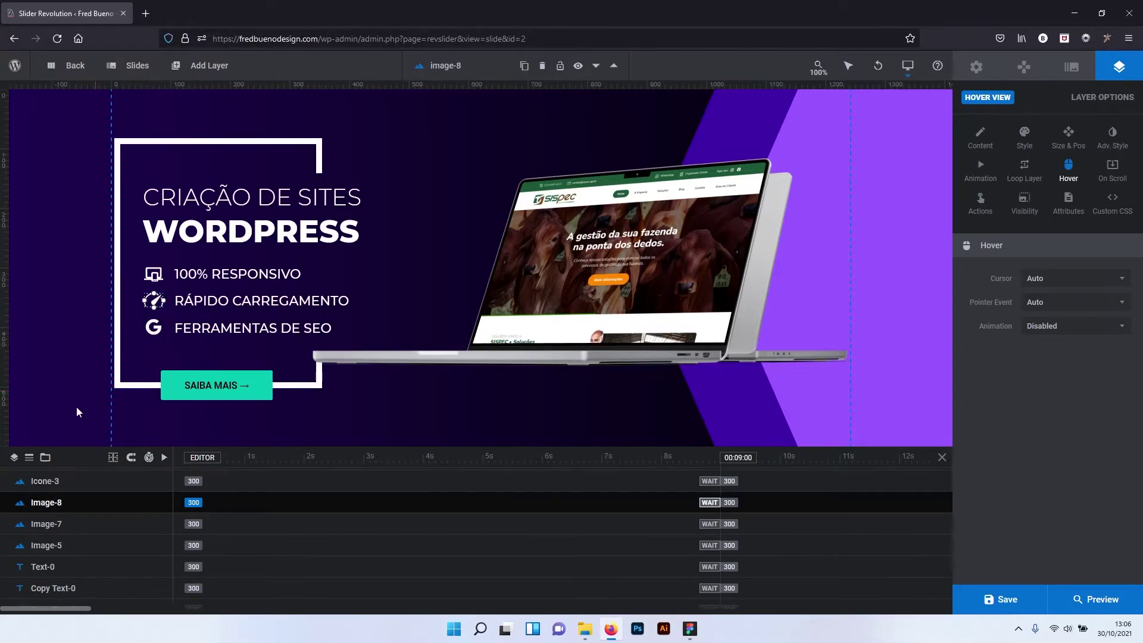
double_click(45, 503)
key("ctrl+v")
key("Home")
key("shift+Right")
key("shift+Right")
key("shift+Right")
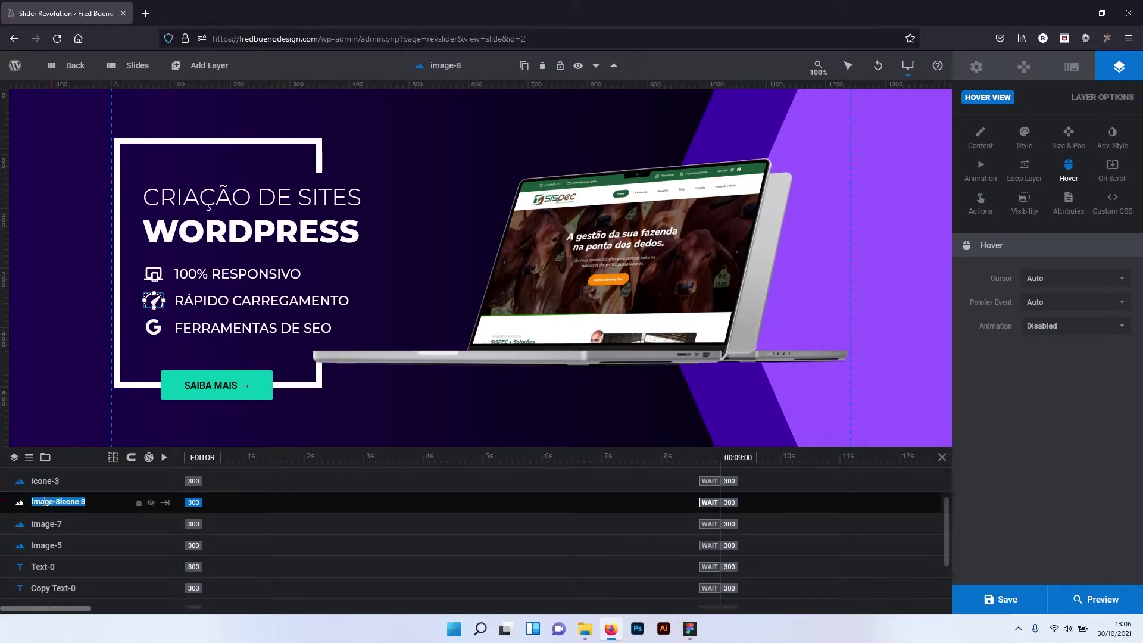
key("Delete")
key("End")
key("Return")
Rename the responsive icon layer Image-7 to Icone-1.
left_click(48, 523)
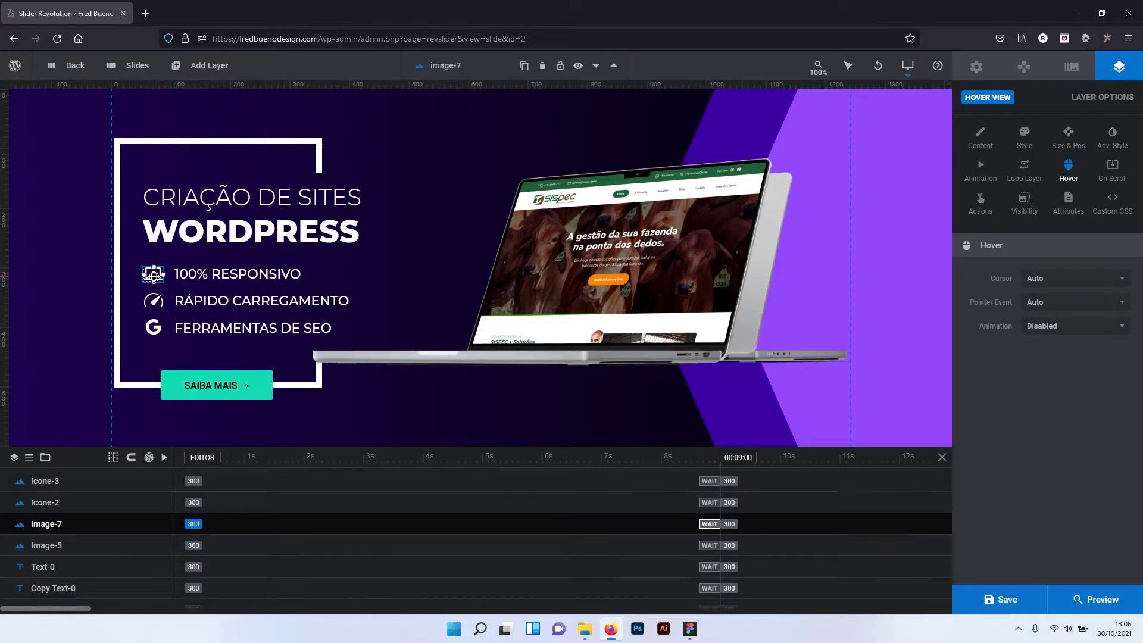
double_click(50, 525)
key("ctrl+v")
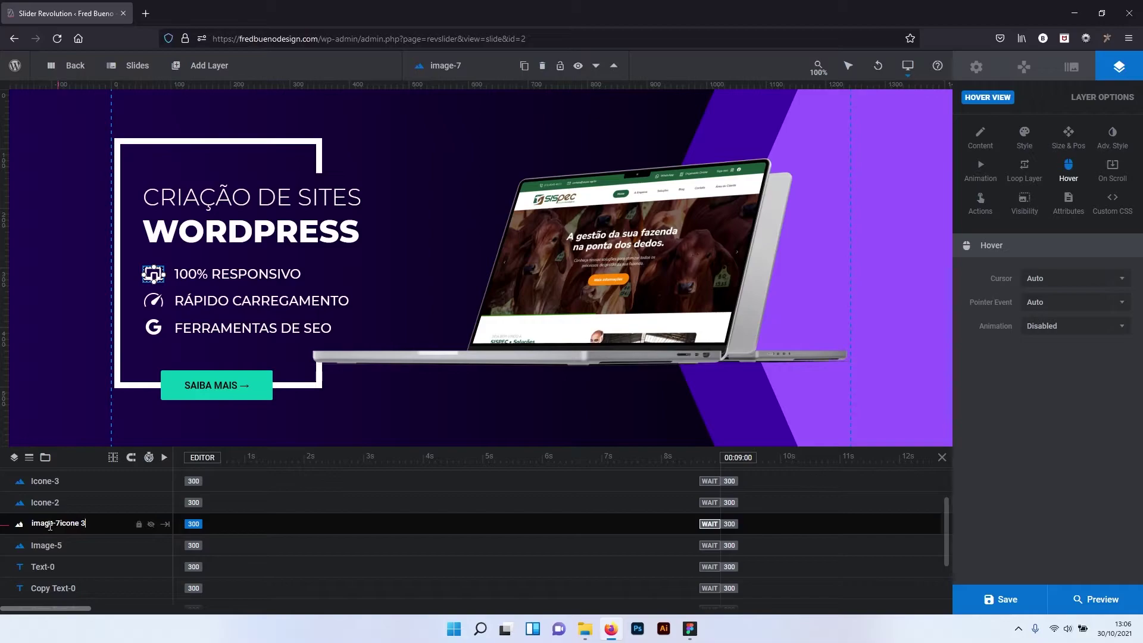
key("Home")
key("shift+Right")
key("shift+Right")
key("shift+Right")
key("Delete")
key("End")
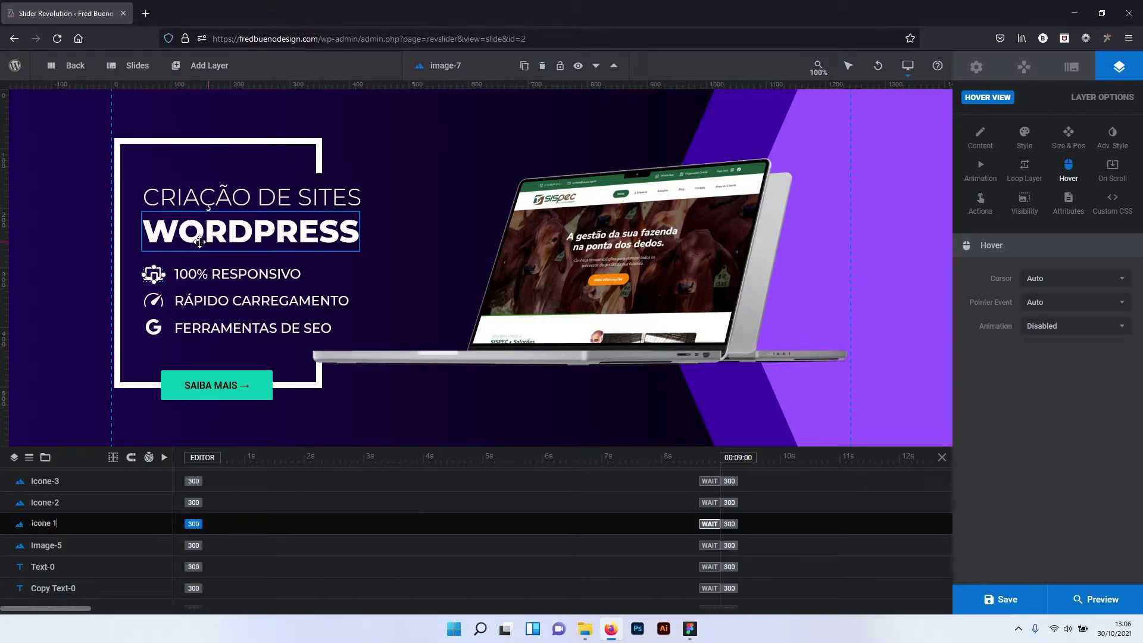
Start renaming the Image-5 background graphic layer to Grafismo-de-fundo.
left_click(50, 553)
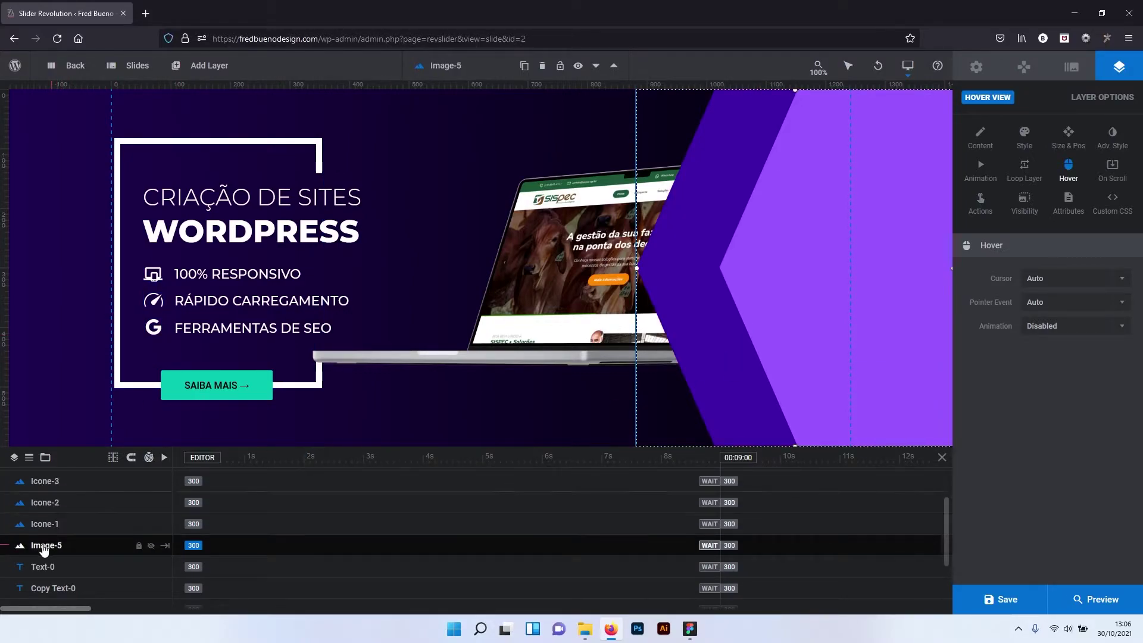
double_click(43, 548)
type("gr")
type("fos")
type("fis")
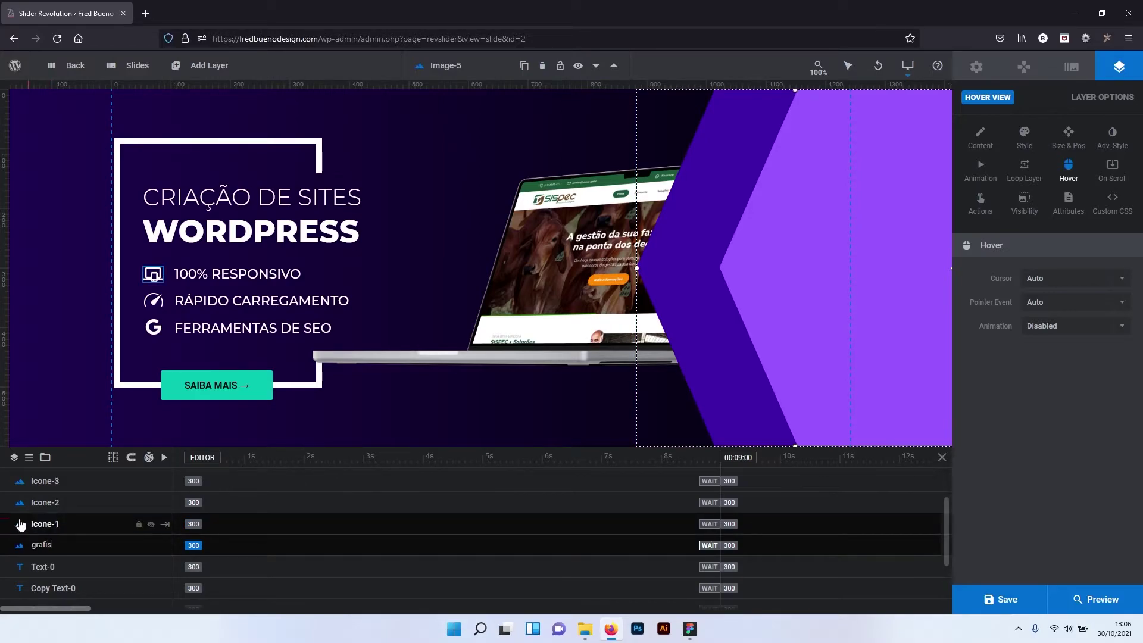
type(" fundo")
Rename the CRIAÇÃO DE SITES headline layer Text-0 to Titulo-1.
left_click(42, 569)
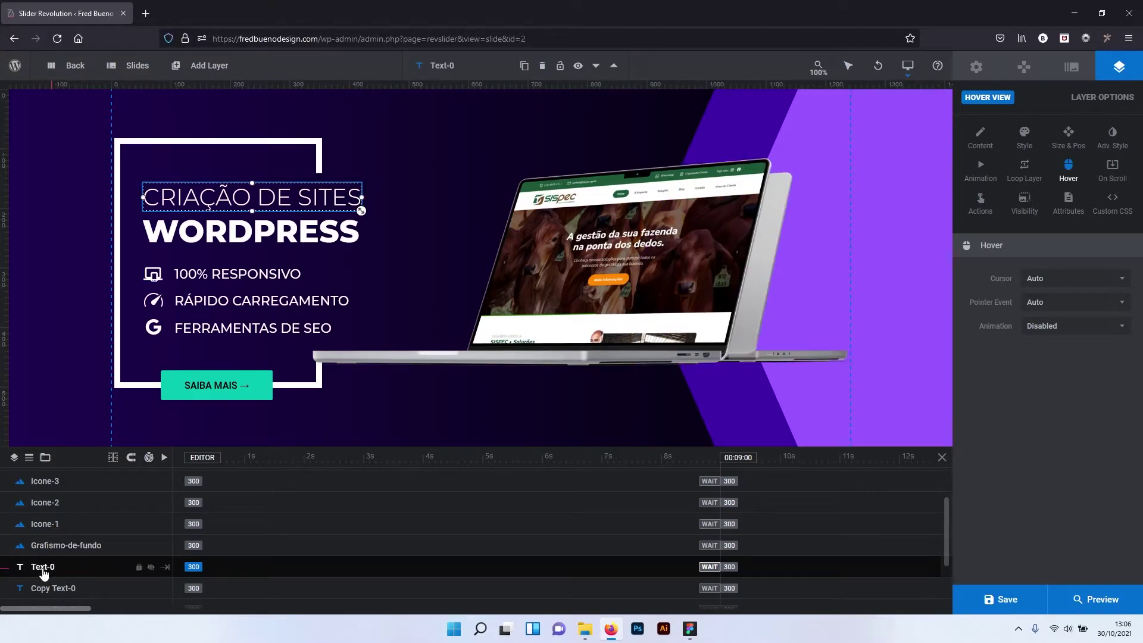
double_click(43, 566)
type("Titulo")
type("-1")
key("Return")
Rename the 100% RESPONSIVO text layer to Caracteristica-1.
left_click(48, 589)
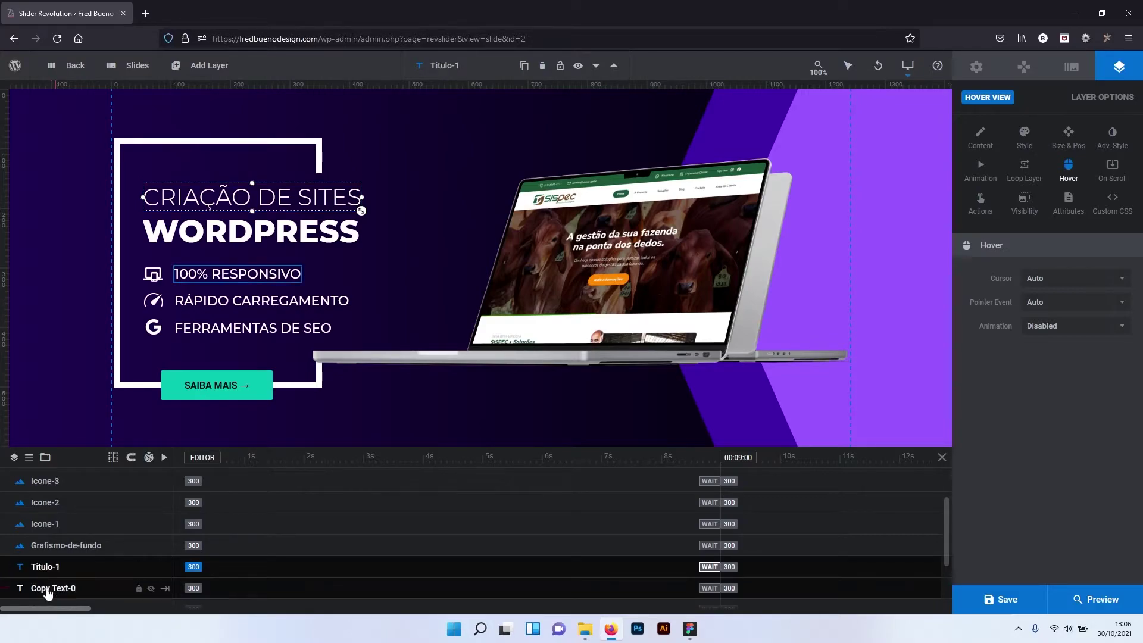
scroll(57, 589, "down", 1)
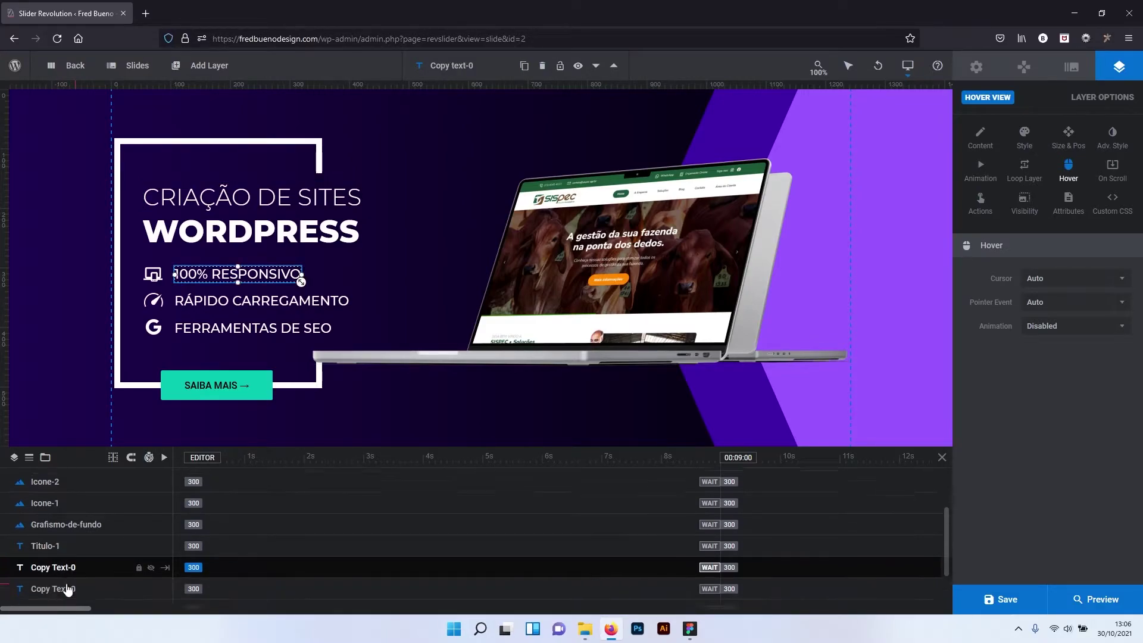
double_click(58, 542)
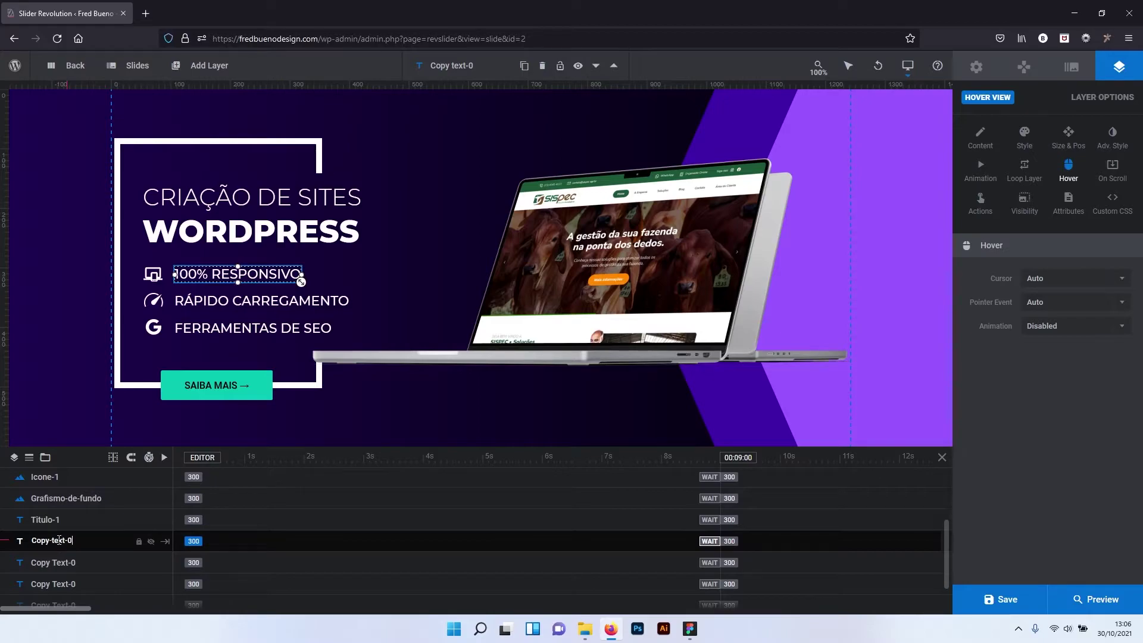
key("ctrl+a")
type("car")
key("ctrl+a")
left_click(27, 563)
Rename RÁPIDO CARREGAMENTO to Caracteristica-2 and FERRAMENTAS DE SEO to Caracteristica-3.
double_click(45, 564)
key("ctrl+v")
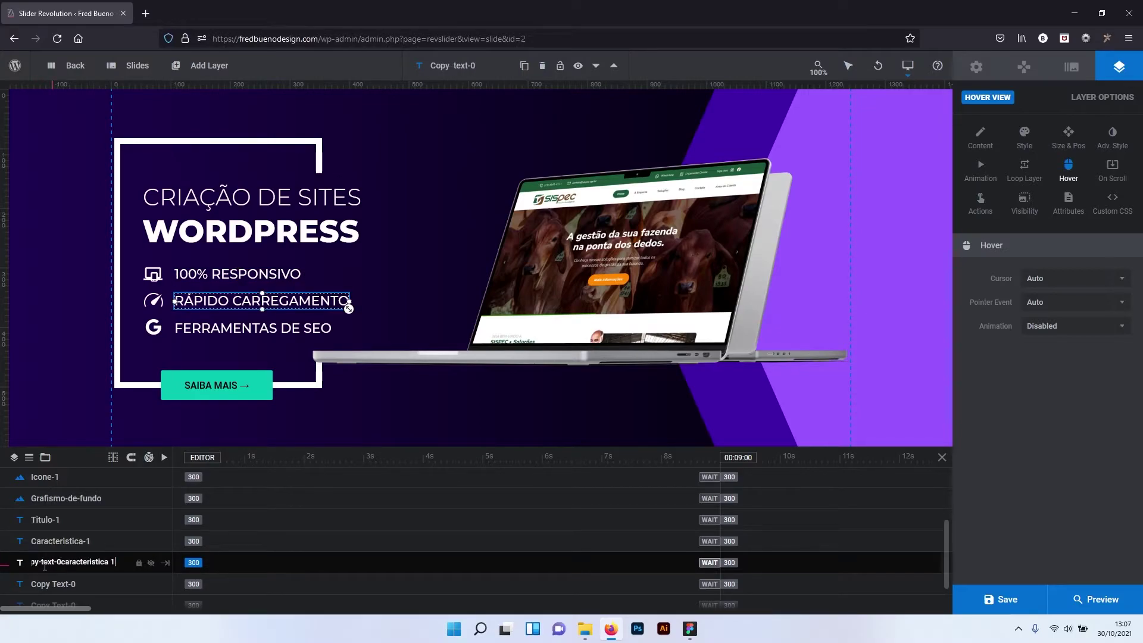
key("ctrl+a")
key("ctrl+v")
key("Return")
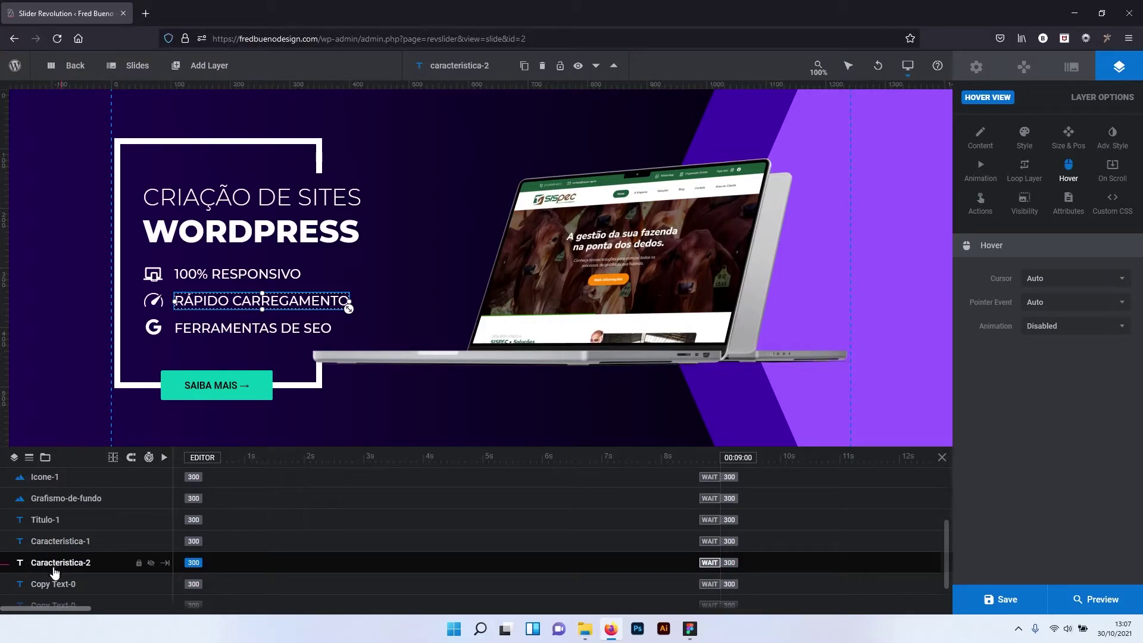
double_click(55, 585)
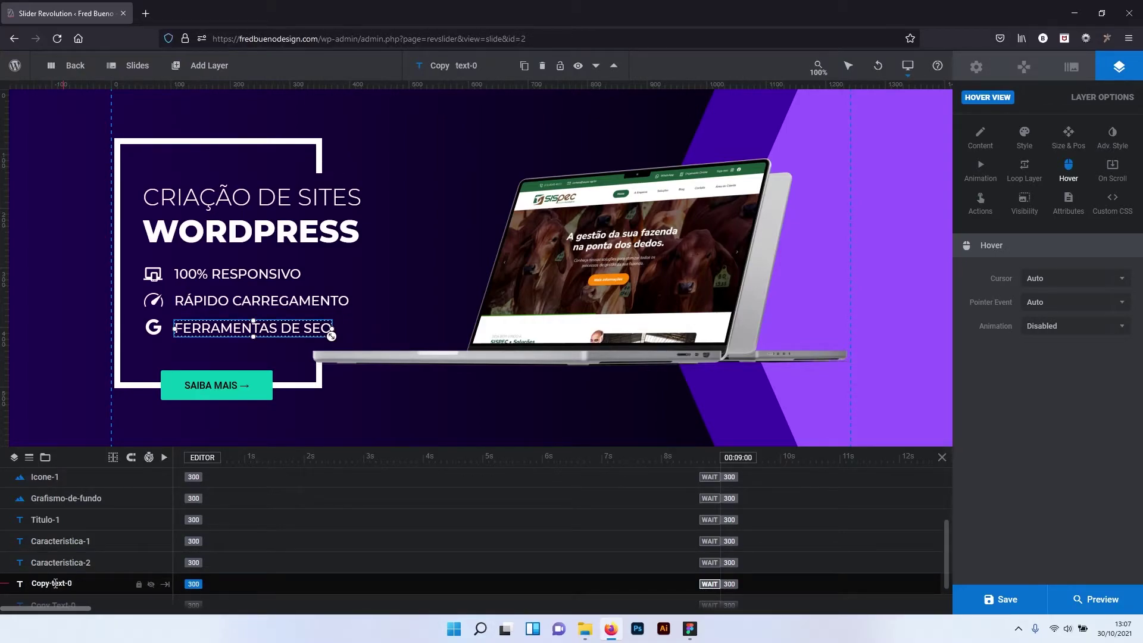
key("ctrl+a")
key("ctrl+v")
key("BackSpace")
type("3")
key("Return")
Rename the WORDPRESS text layer to Titulo-2.
scroll(59, 571, "down", 1)
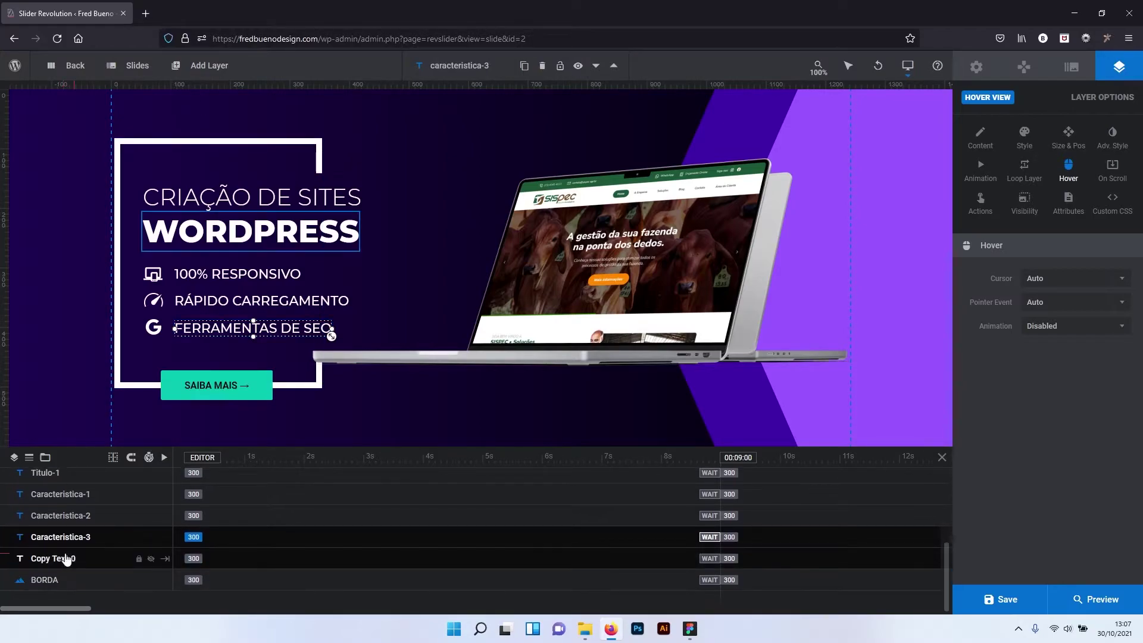
left_click(66, 559)
double_click(64, 559)
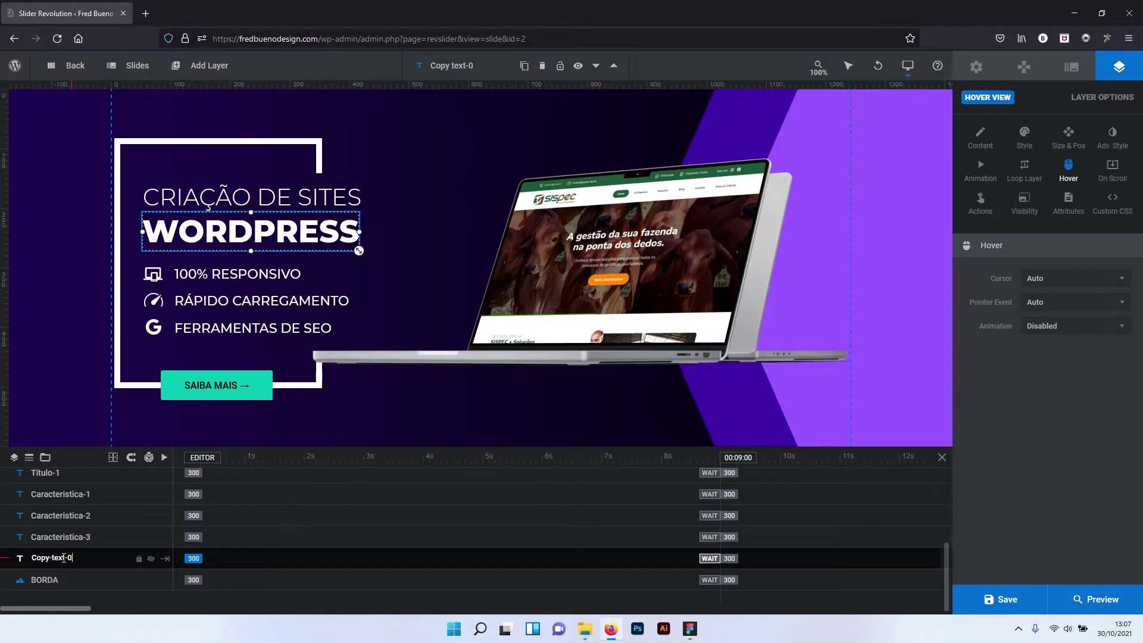
triple_click(63, 559)
type("Tit")
type("ulo-2")
key("Return")
Rename the SAIBA MAIS button layer to Botao.
scroll(70, 548, "up", 1)
scroll(71, 547, "up", 3)
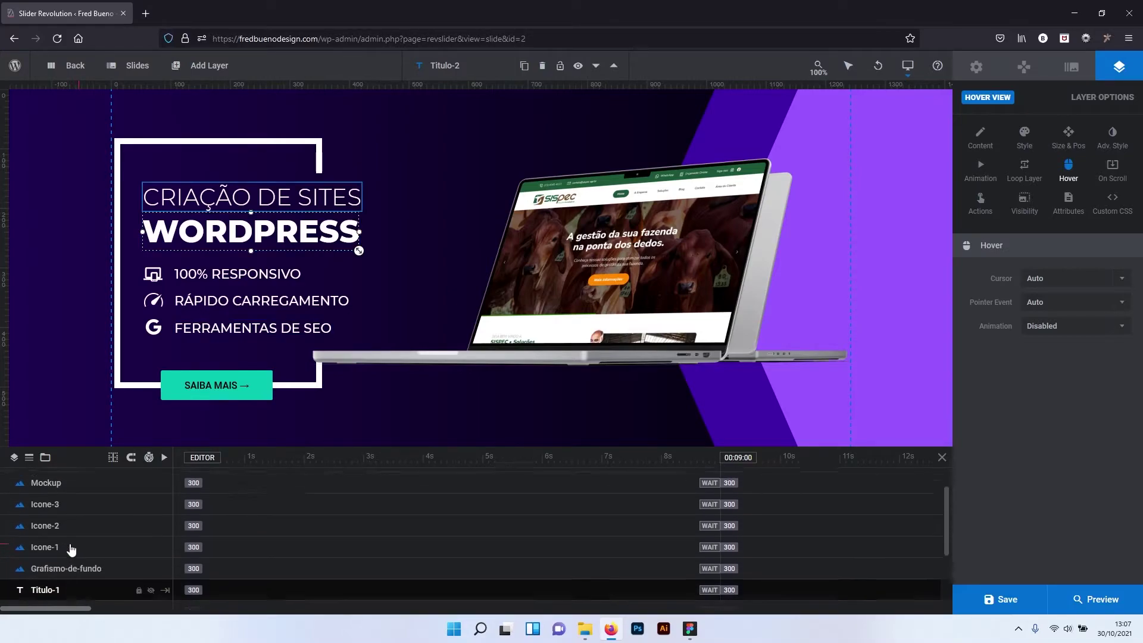
scroll(70, 548, "up", 1)
scroll(70, 551, "up", 1)
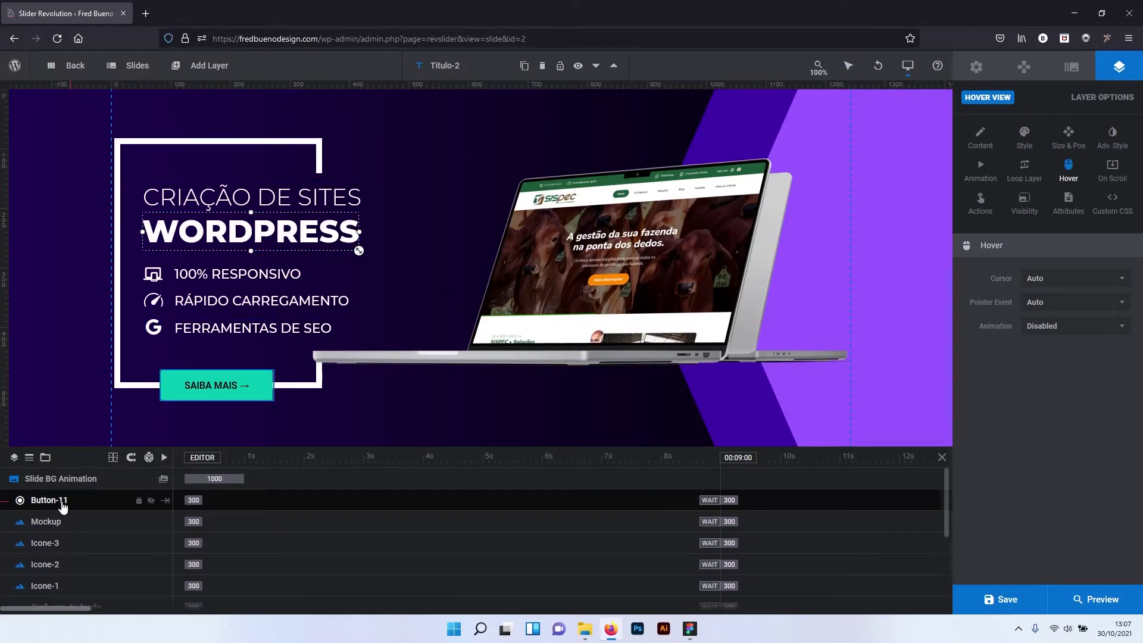
left_click(62, 505)
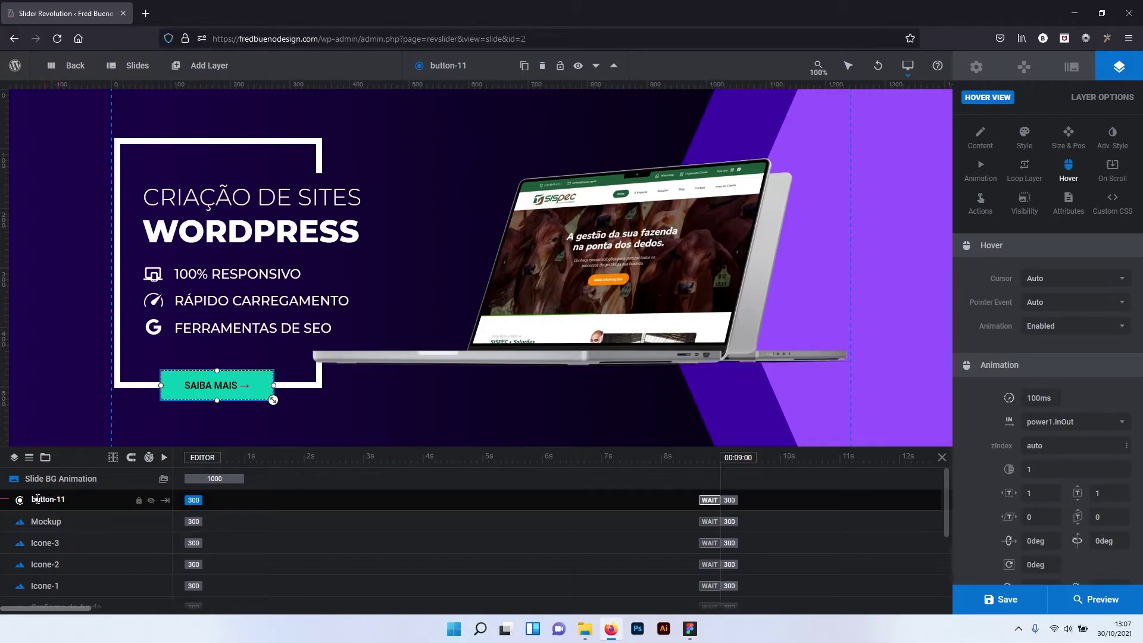
double_click(37, 499)
type("botao")
key("Return")
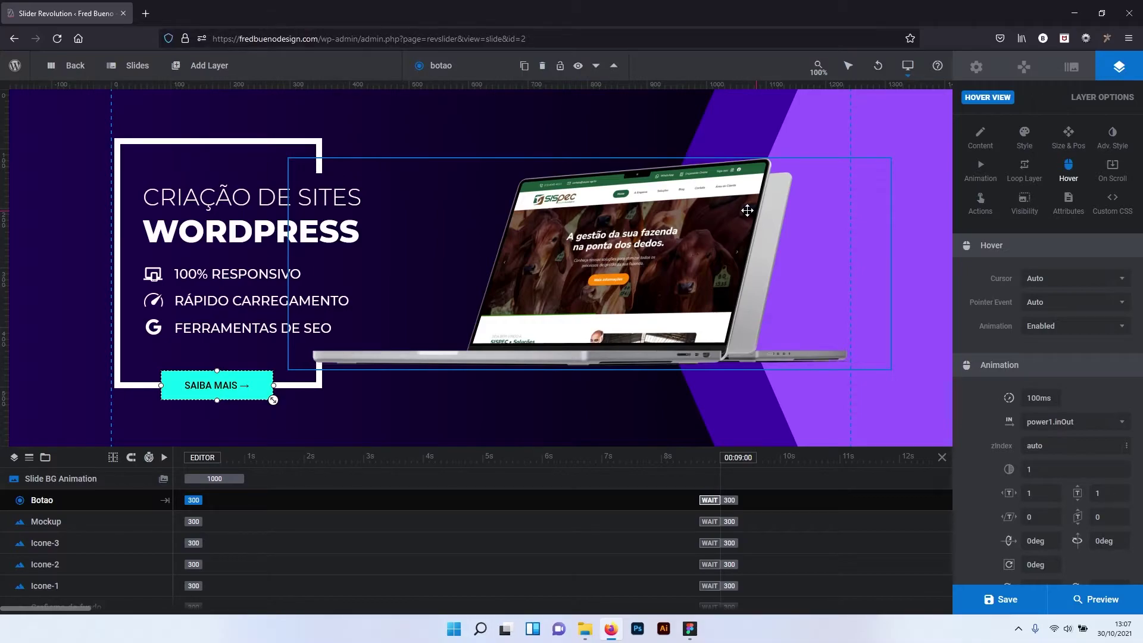
Deselect all layers and select the laptop Mockup layer.
left_click(722, 131)
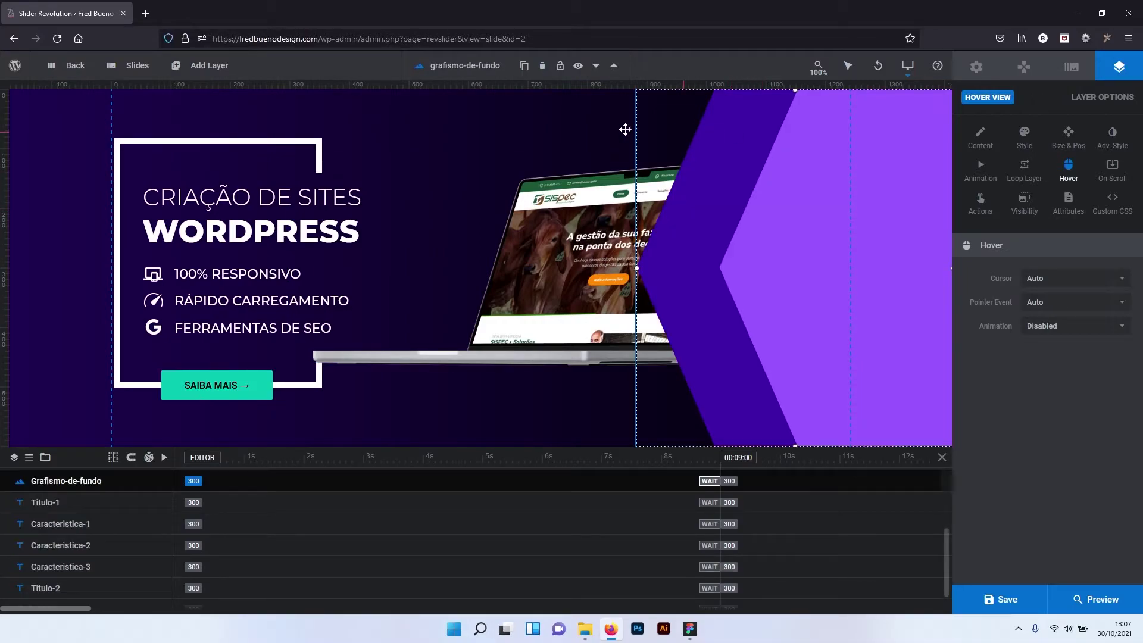
left_click(581, 132)
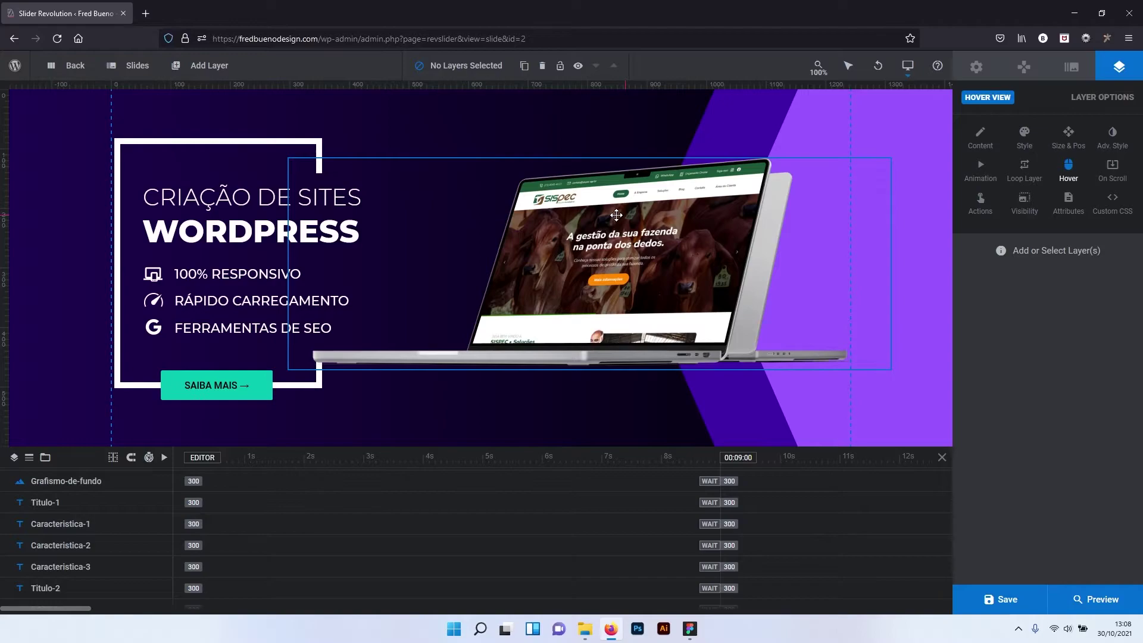
left_click(602, 198)
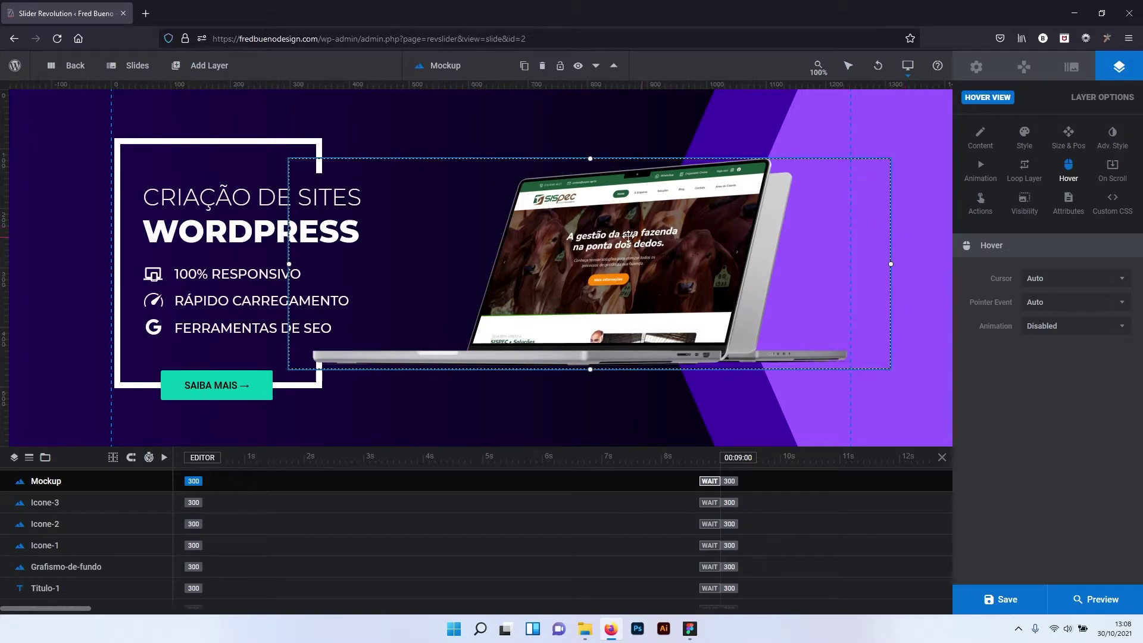
Apply the Short Slide from Right entrance preset to the Mockup layer (1000 ms, power3.inOut).
left_click(991, 181)
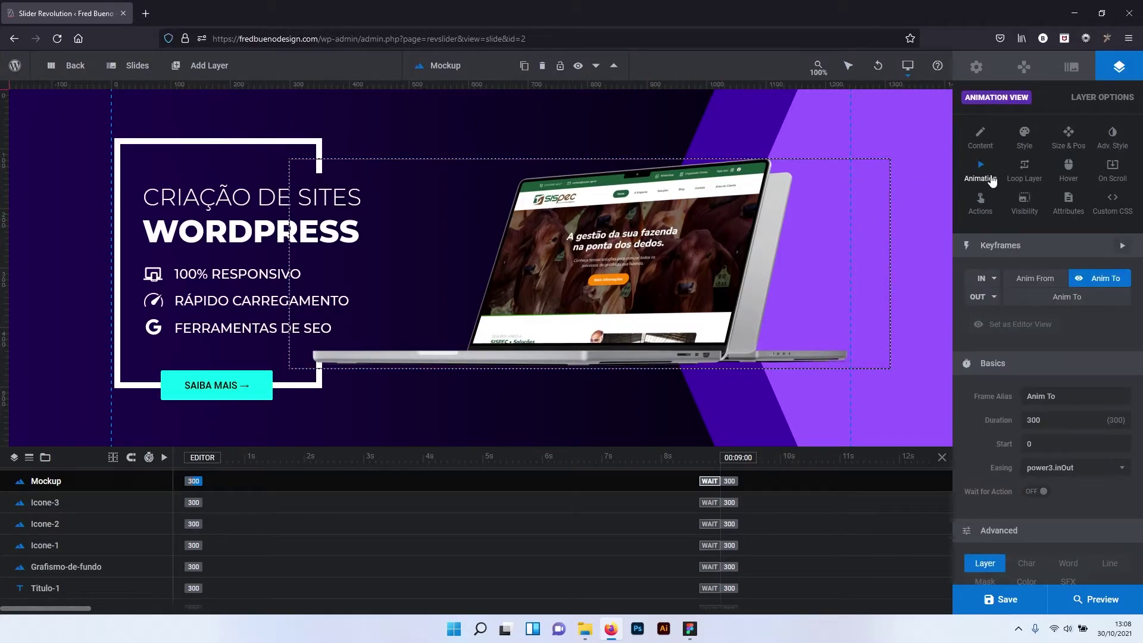
left_click(993, 281)
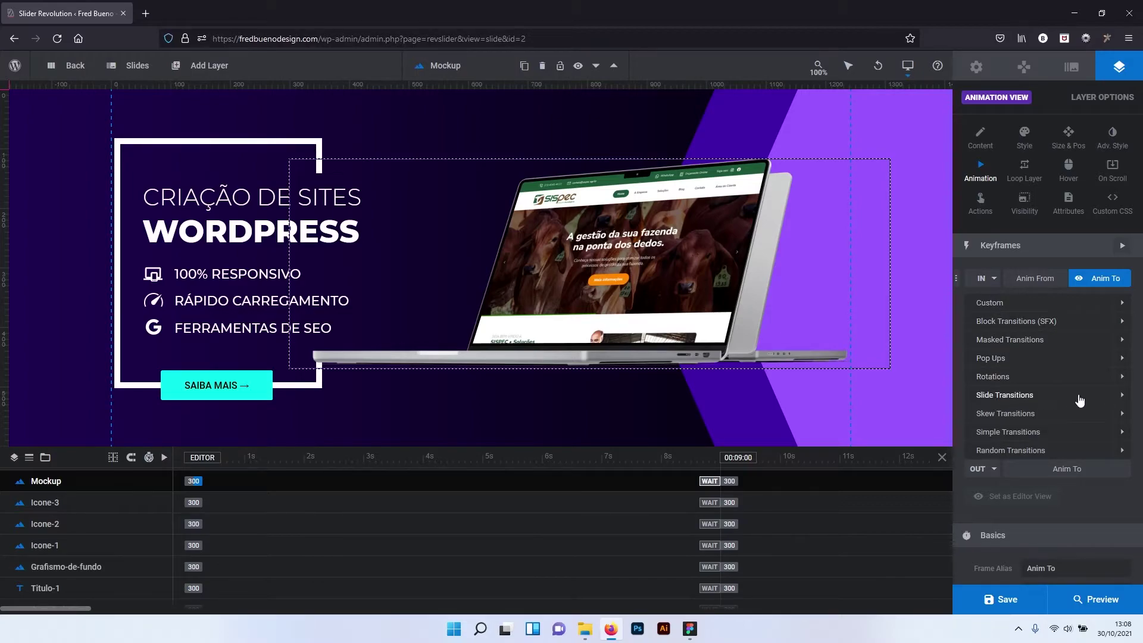
left_click(1121, 396)
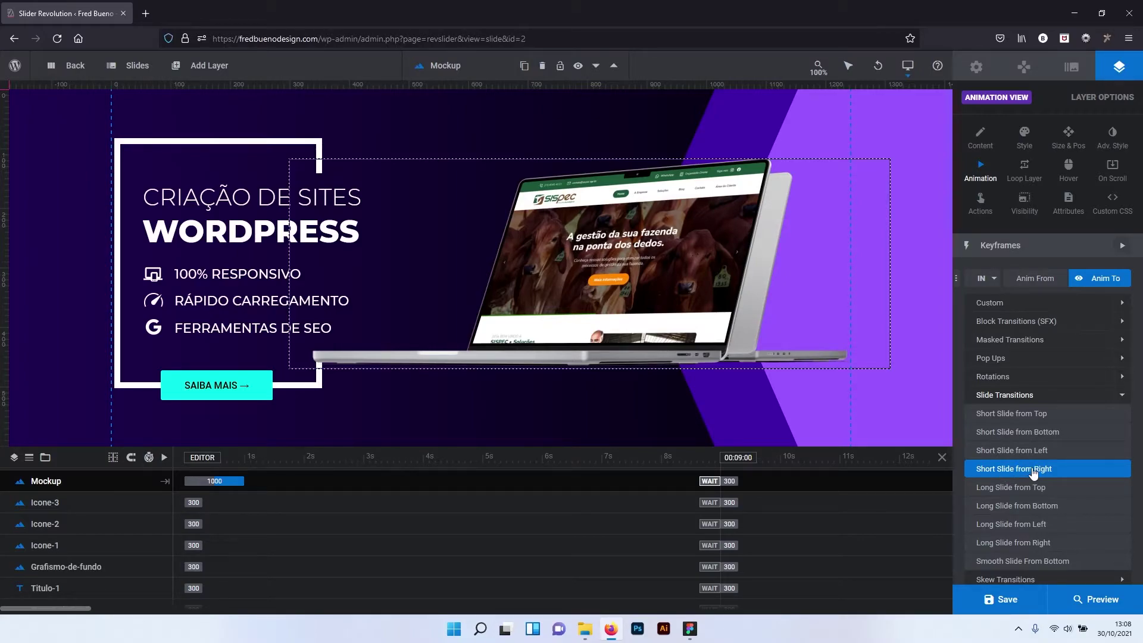
left_click(1032, 470)
left_click(1025, 473)
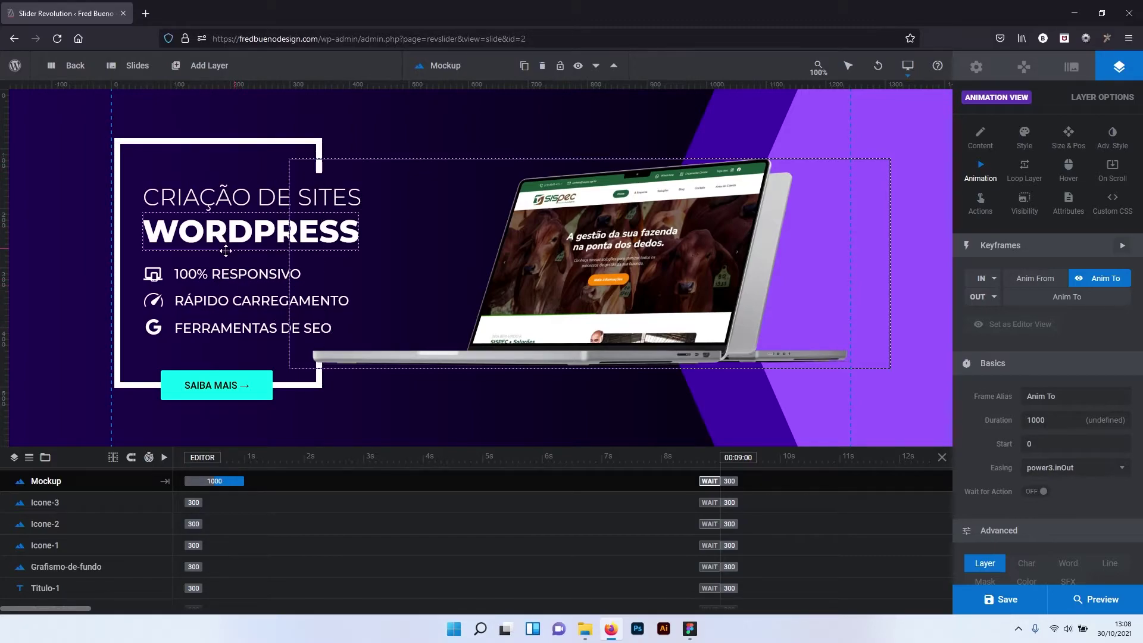
Give the CRIAÇÃO DE SITES title a Short Slide entrance preset.
left_click(218, 276)
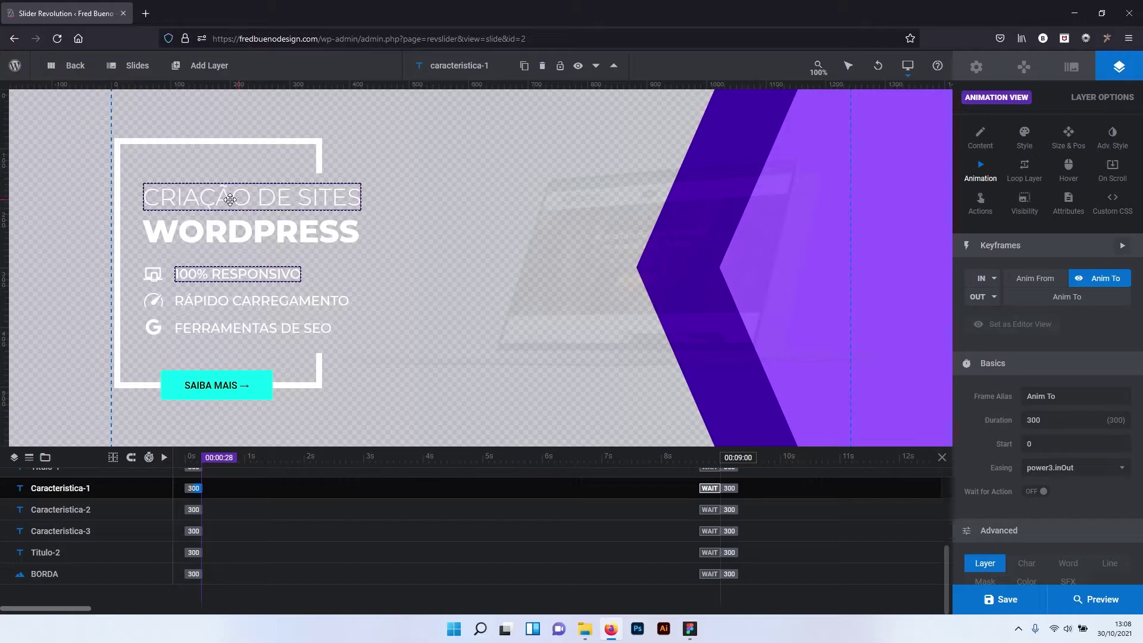
left_click(230, 199)
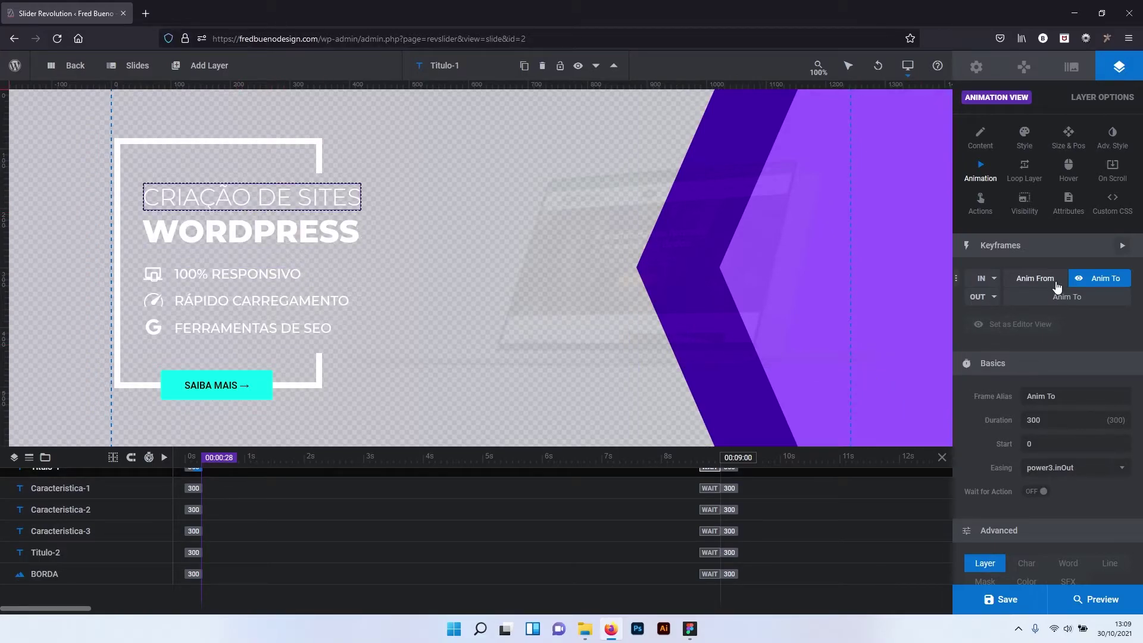
left_click(994, 278)
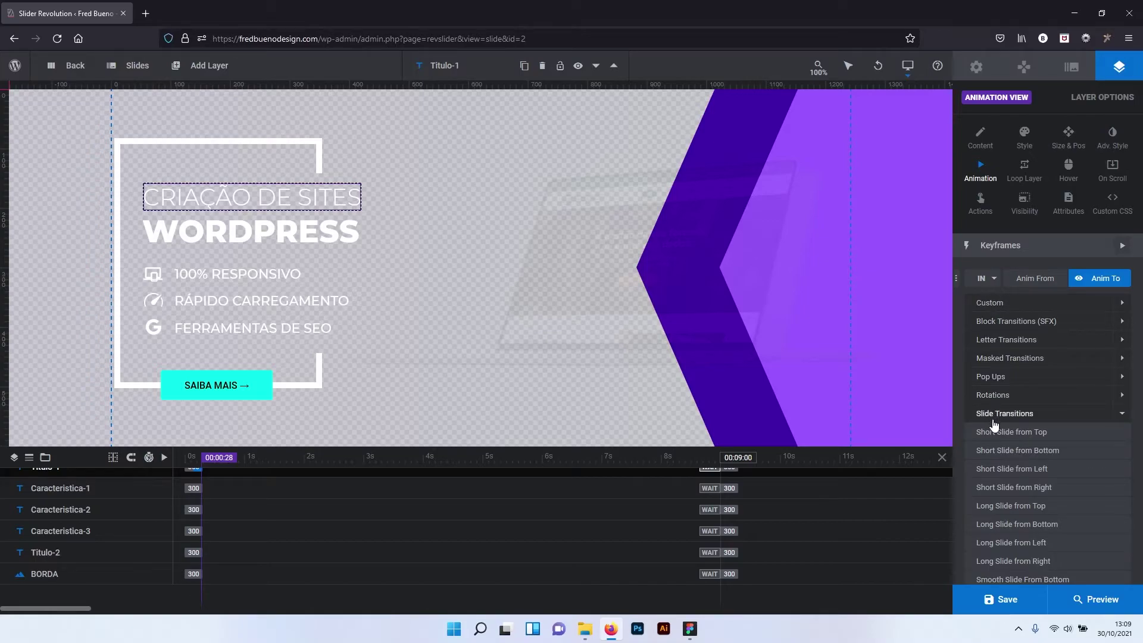
left_click(994, 470)
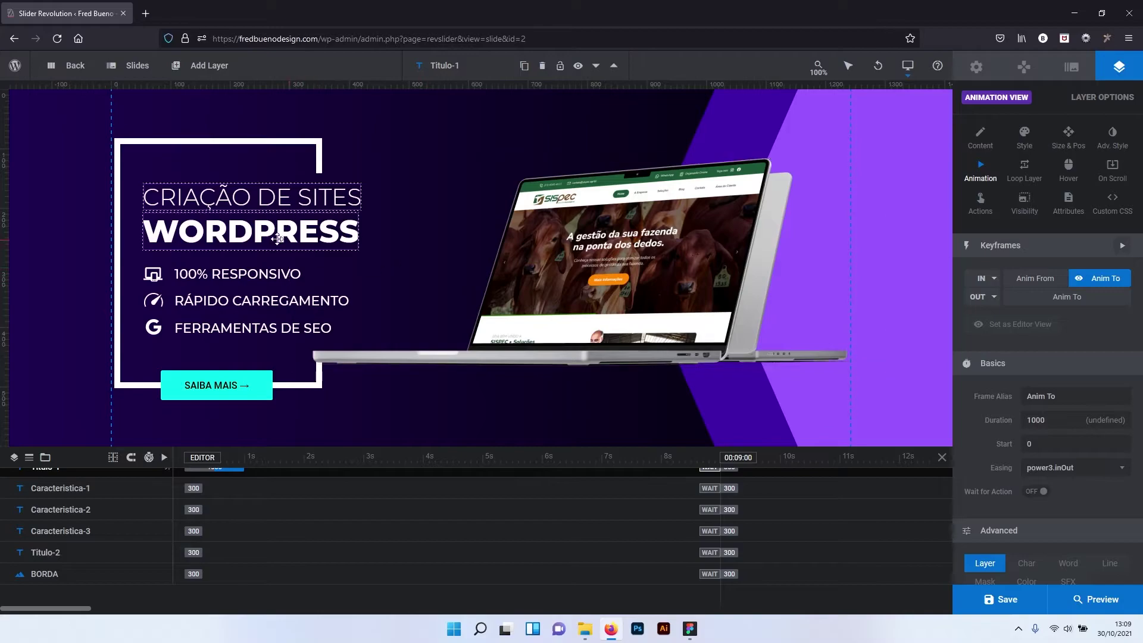
Give the WORDPRESS title a 1000 ms Short Slide from Bottom entrance, then deselect.
left_click(273, 237)
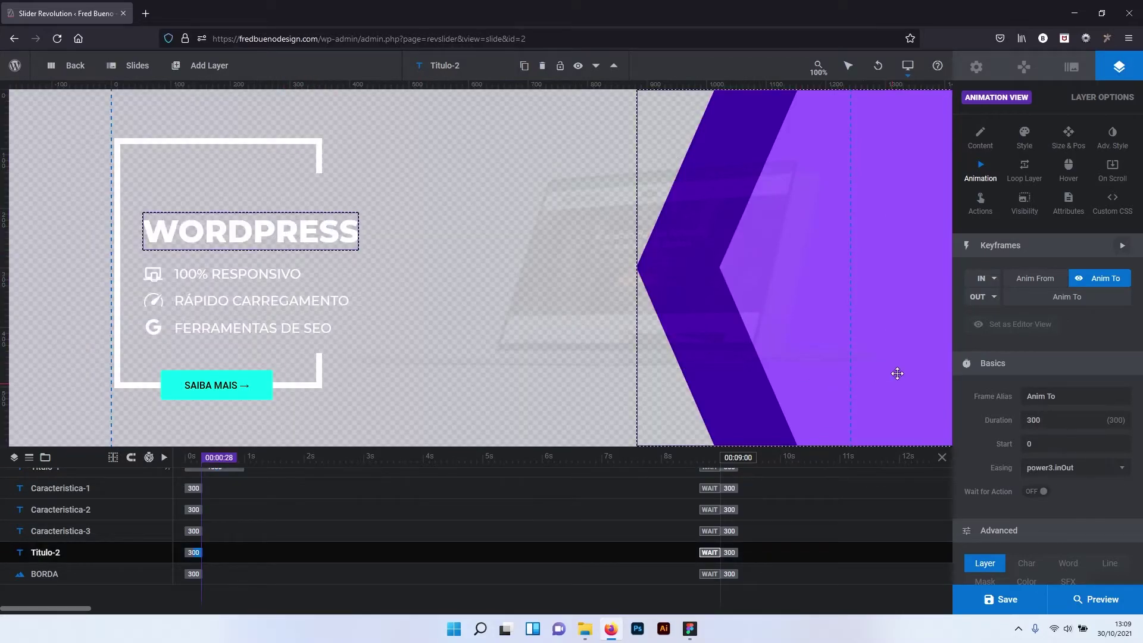
left_click(983, 285)
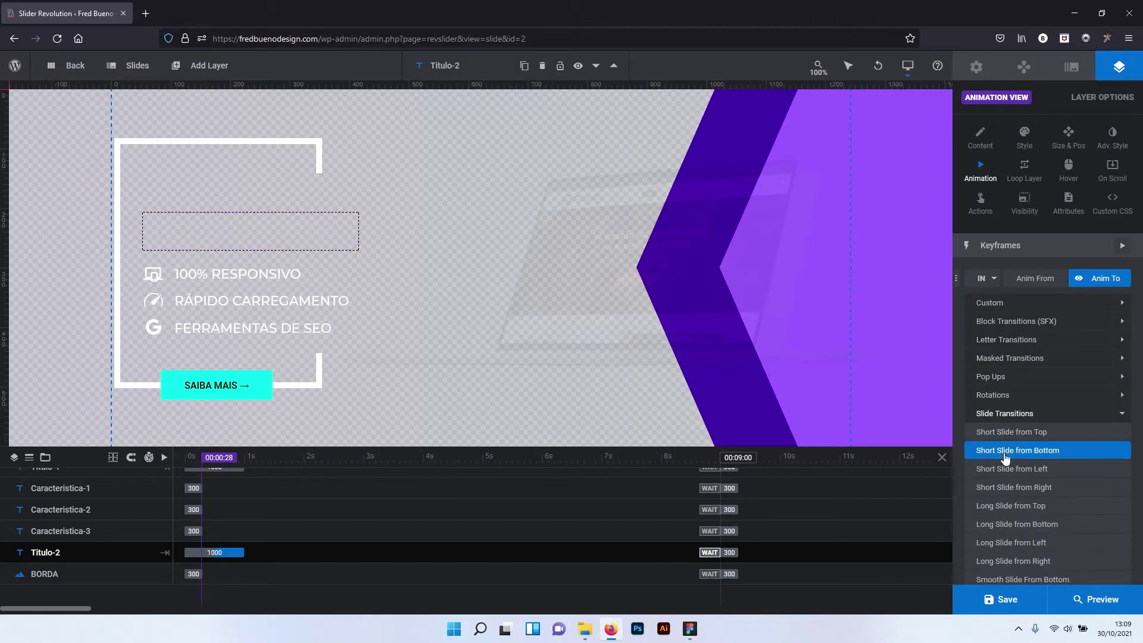
left_click(1006, 485)
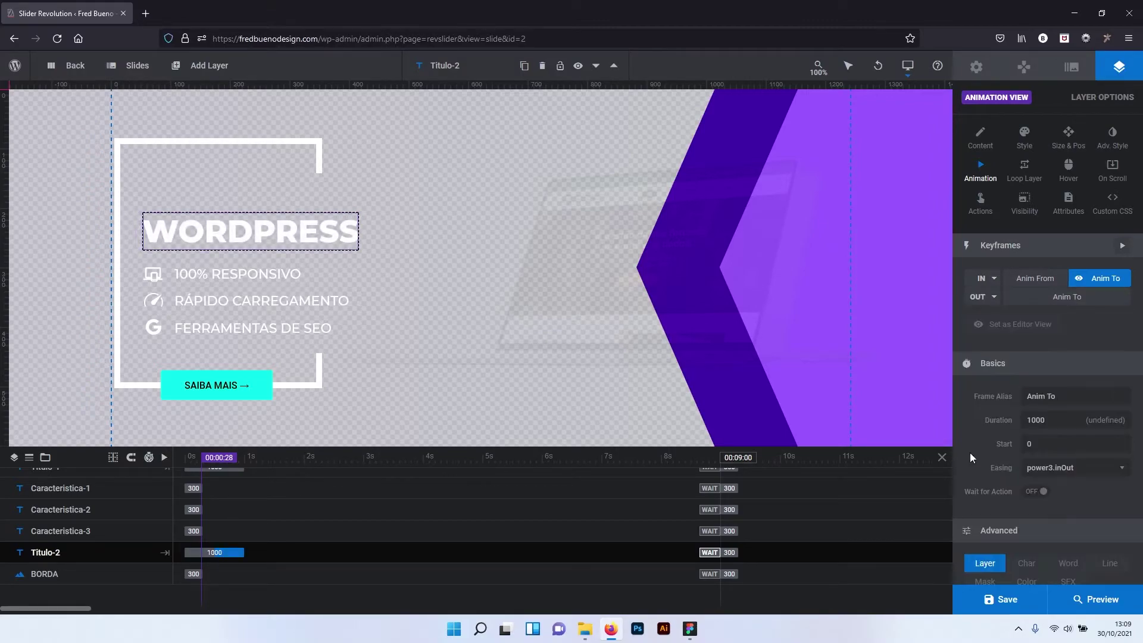
left_click(357, 103)
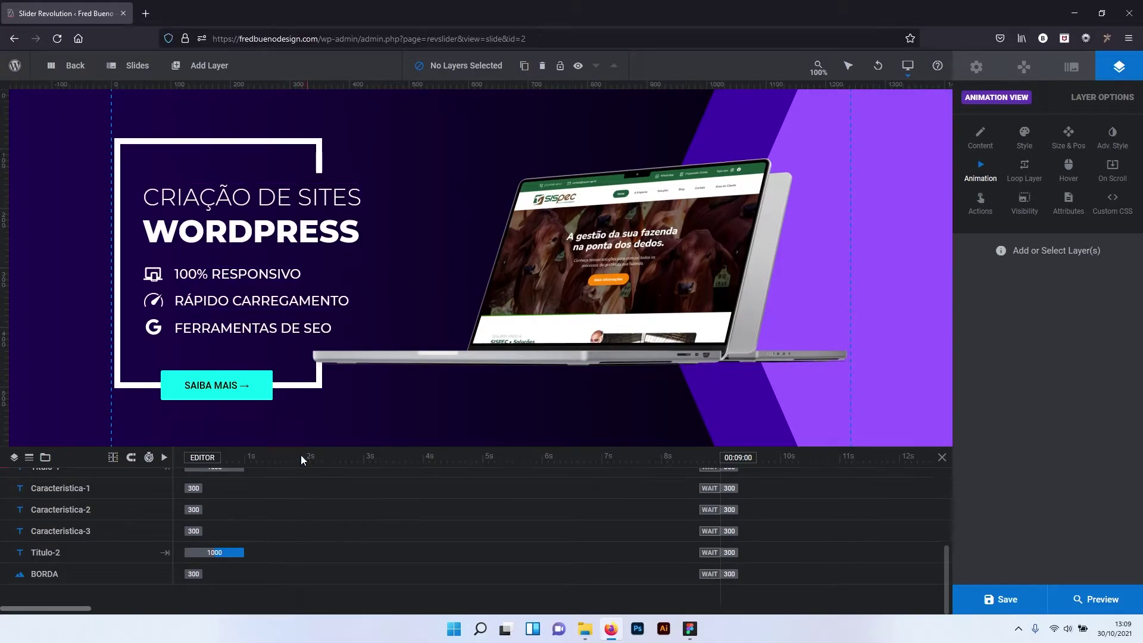
Apply Fade In to 100% RESPONSIVO, RÁPIDO CARREGAMENTO and FERRAMENTAS DE SEO lines.
left_click(213, 275)
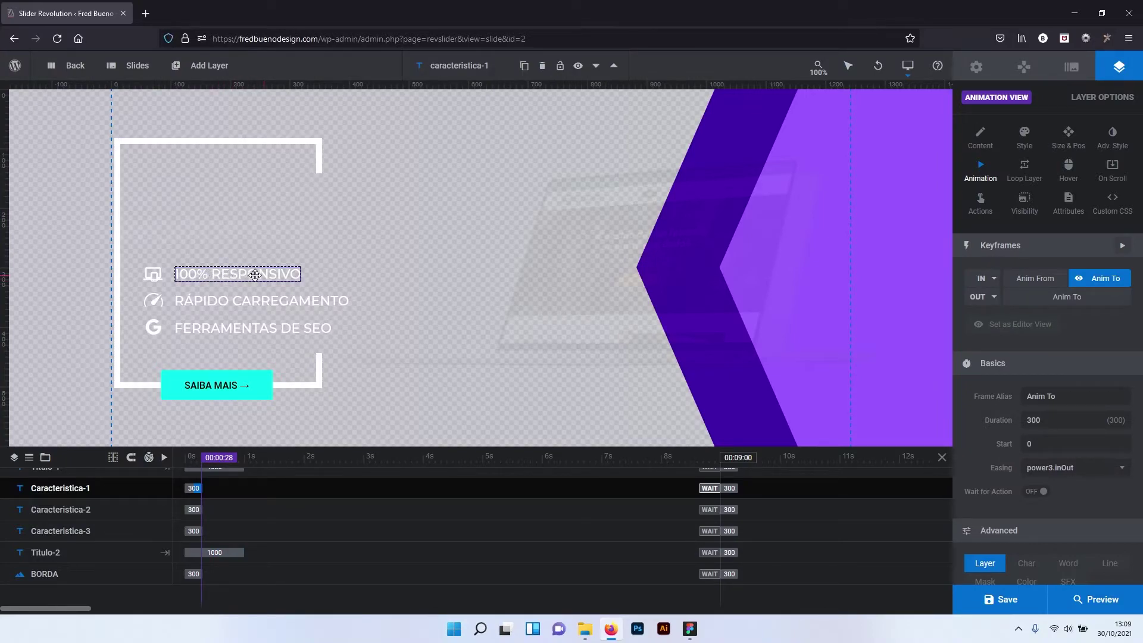
left_click(992, 281)
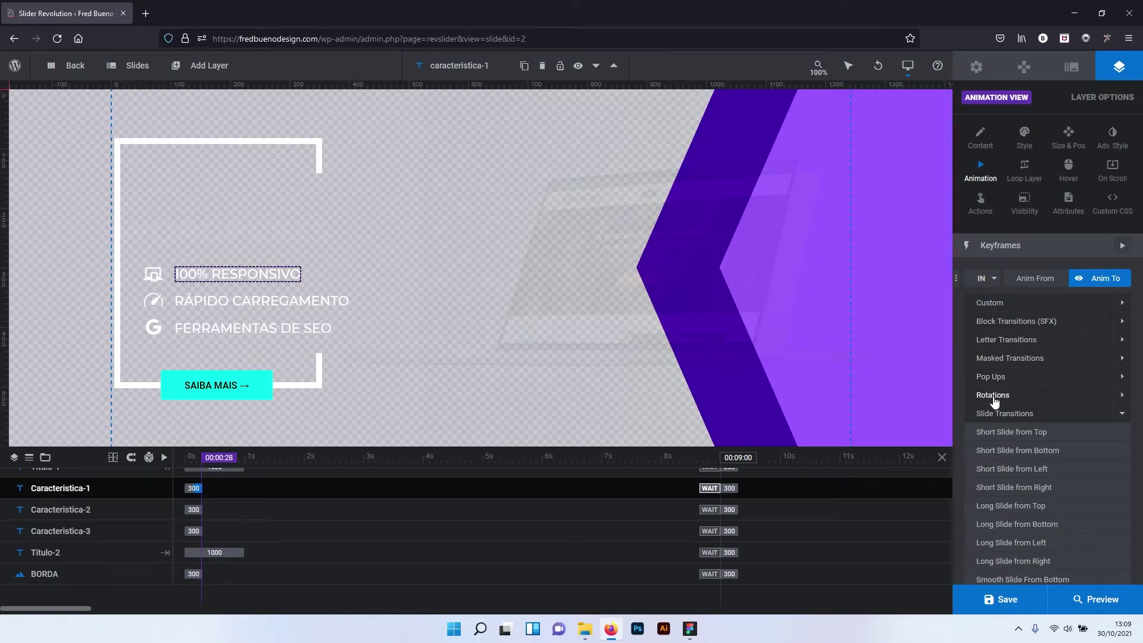
left_click(1124, 415)
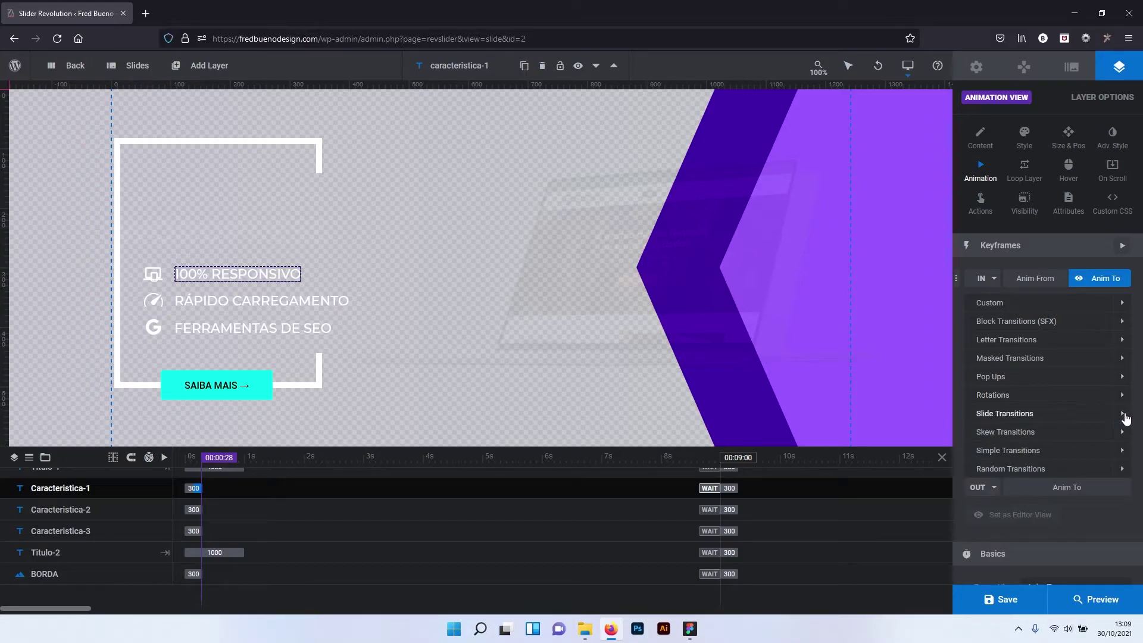
left_click(1123, 452)
left_click(993, 488)
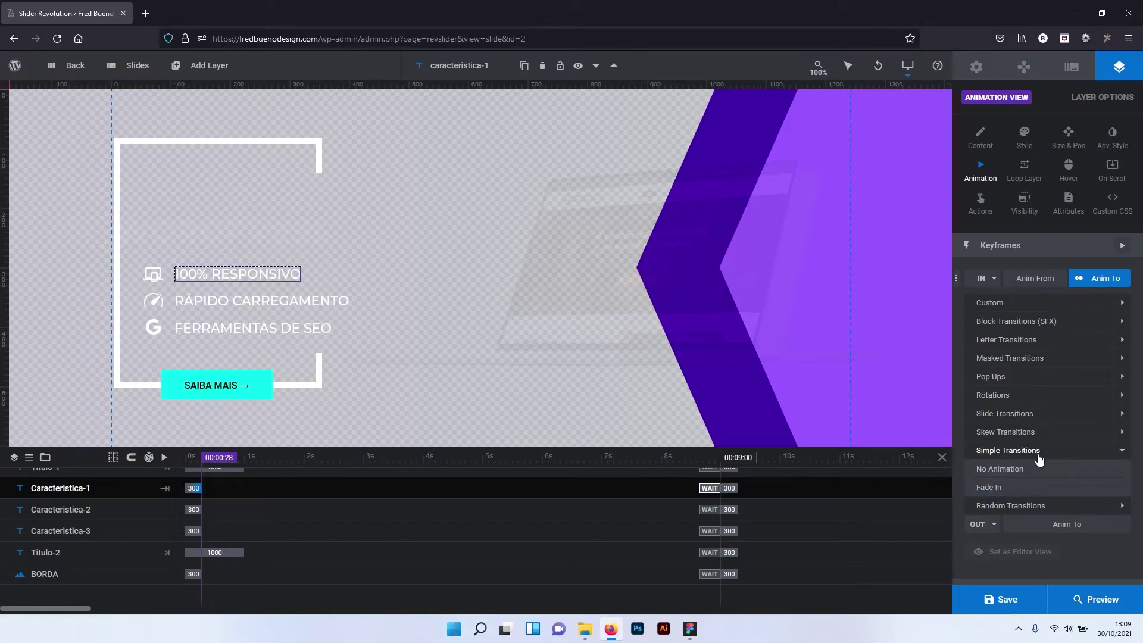
left_click(991, 488)
left_click(262, 300)
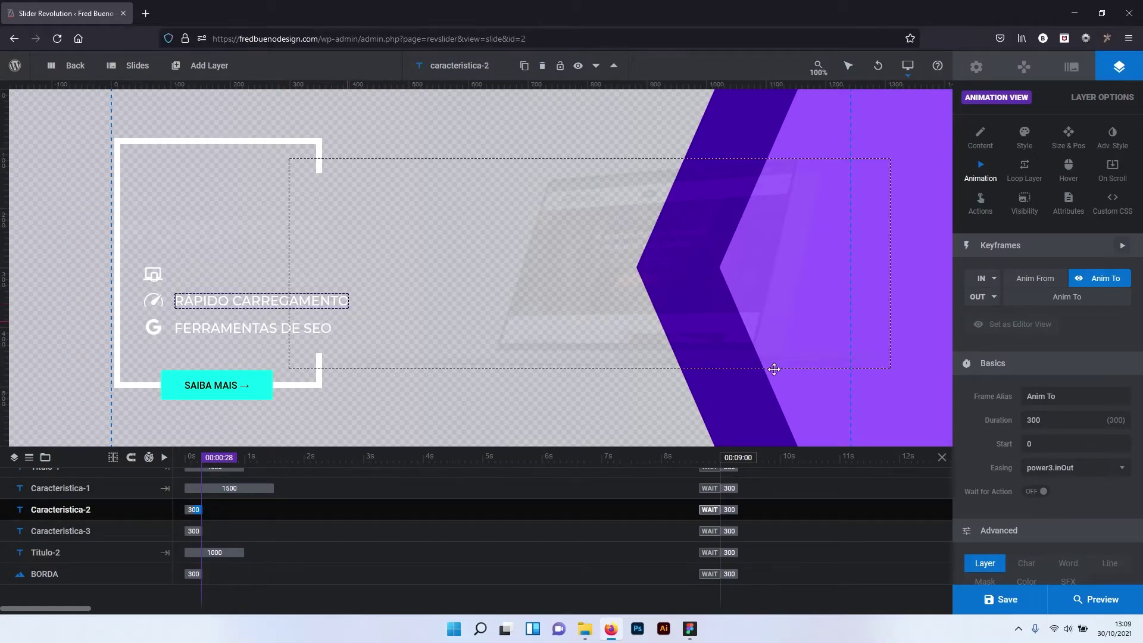
left_click(983, 278)
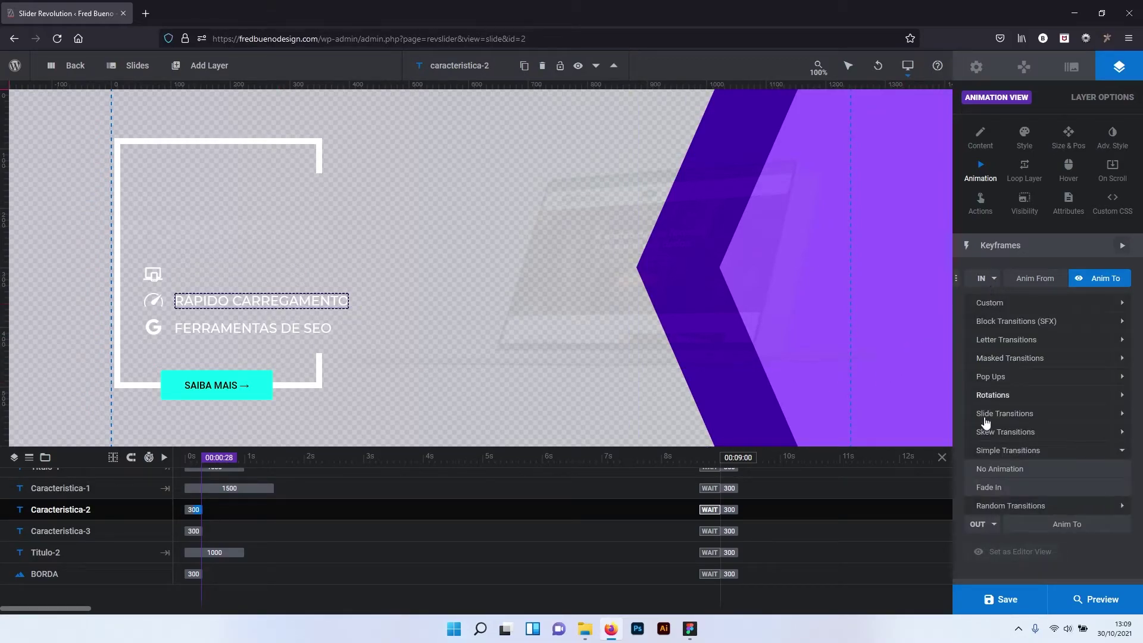
left_click(989, 487)
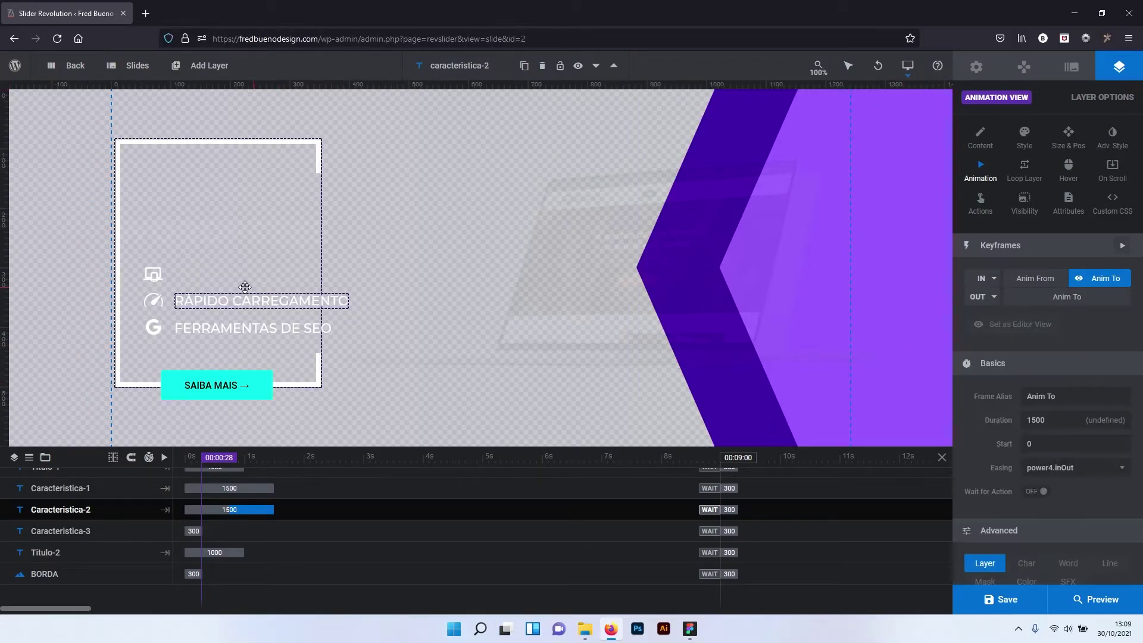
left_click(253, 331)
left_click(984, 278)
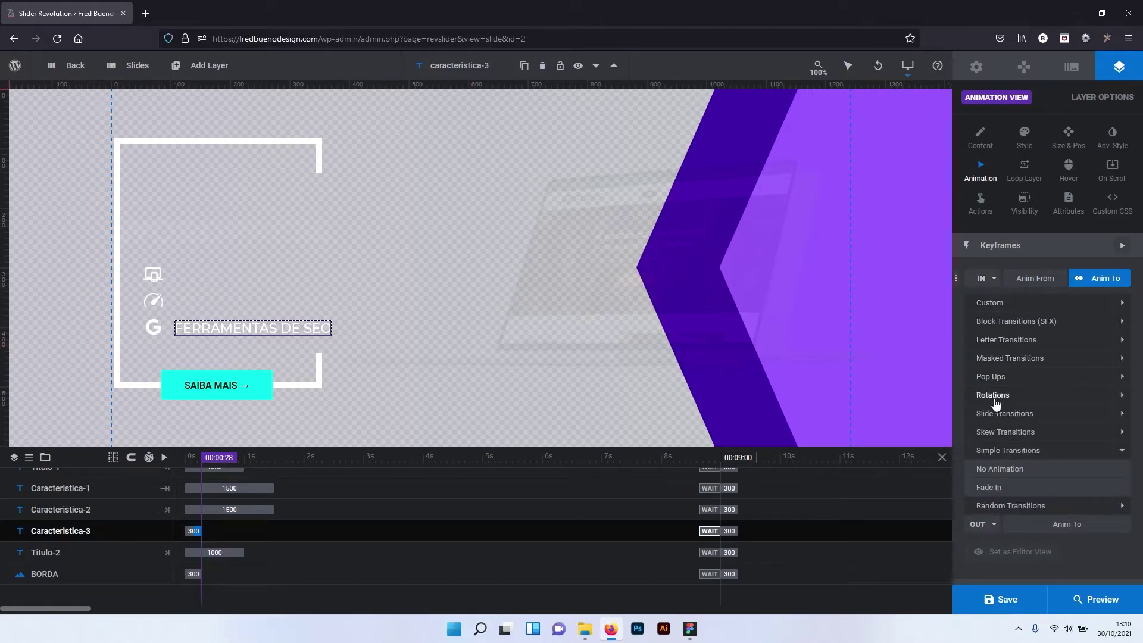
left_click(988, 487)
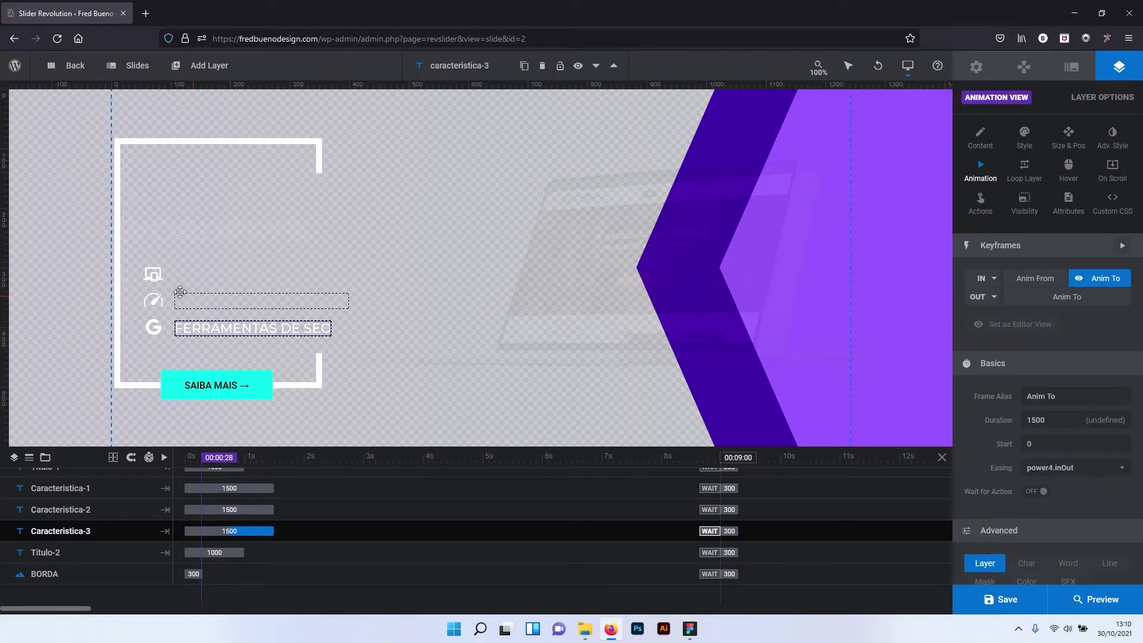
Apply Fade In to the monitor, gauge and G icons, then deselect all layers.
left_click(154, 275)
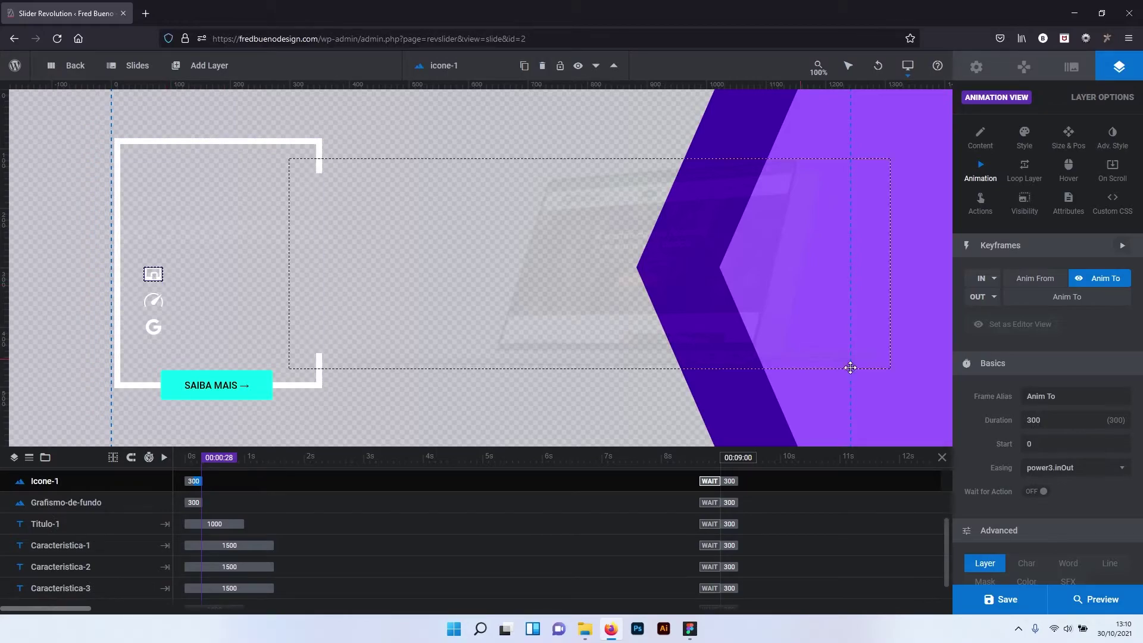
left_click(982, 279)
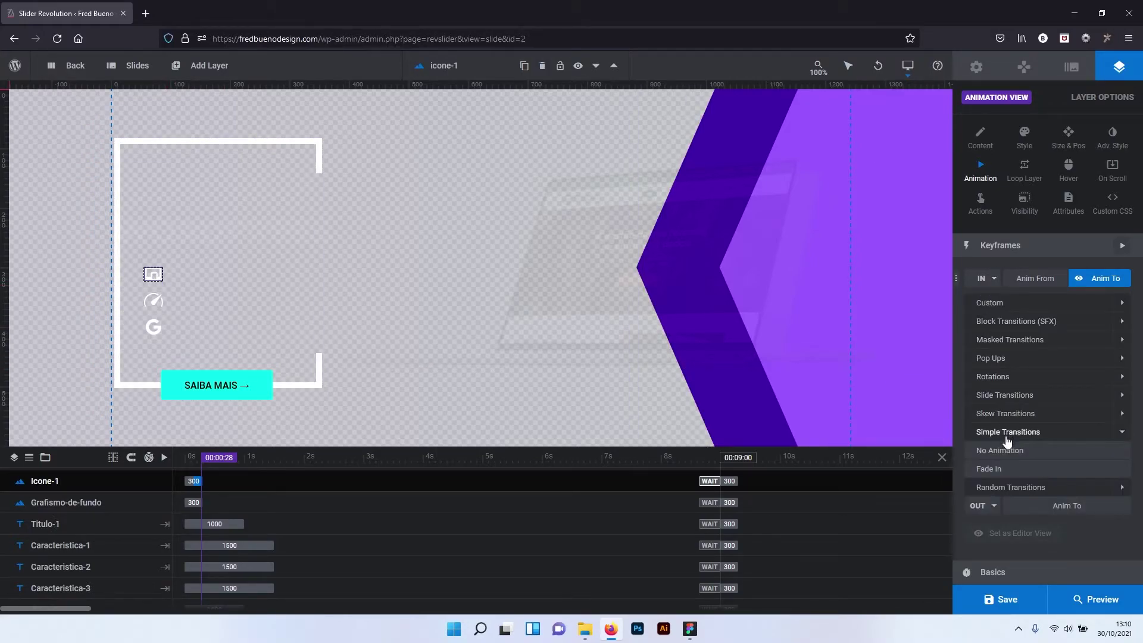
left_click(1006, 468)
left_click(153, 300)
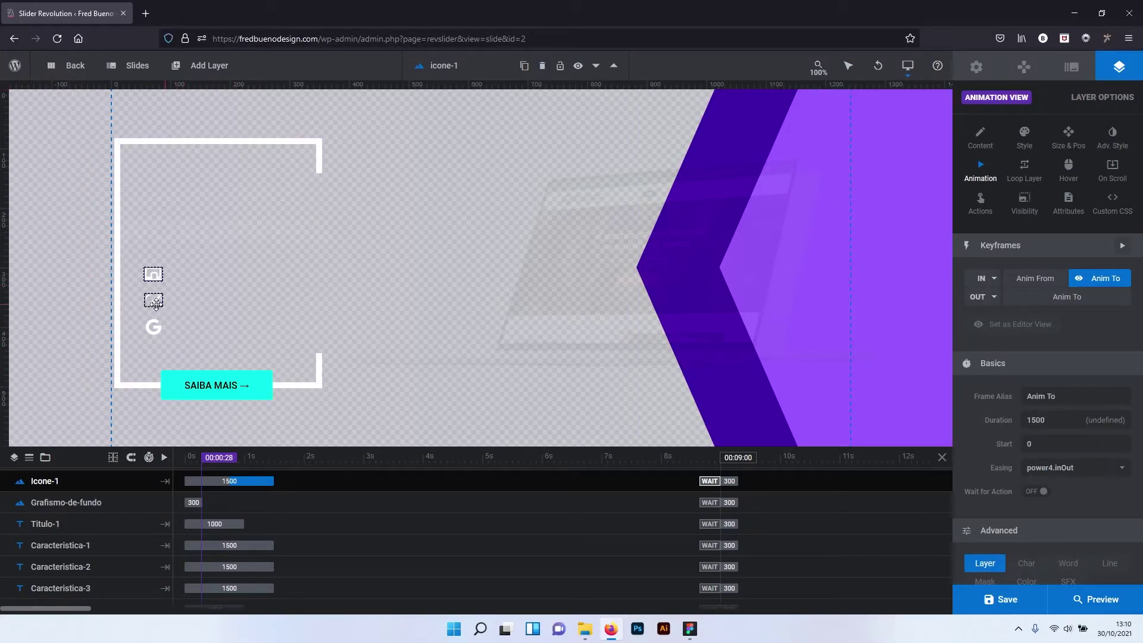
left_click(985, 278)
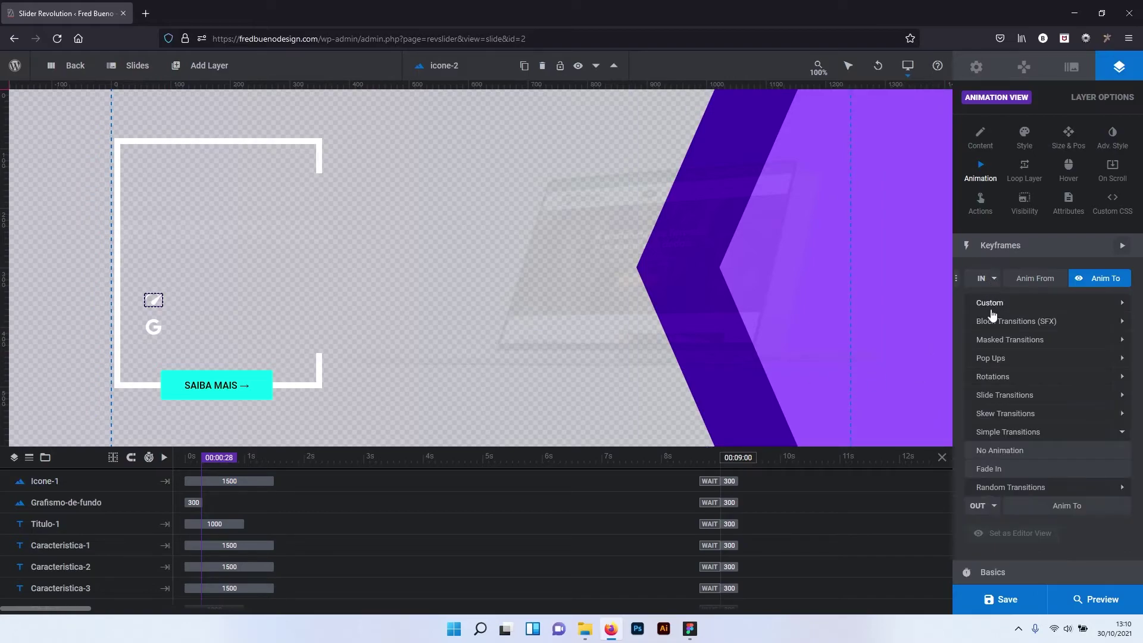
left_click(1000, 470)
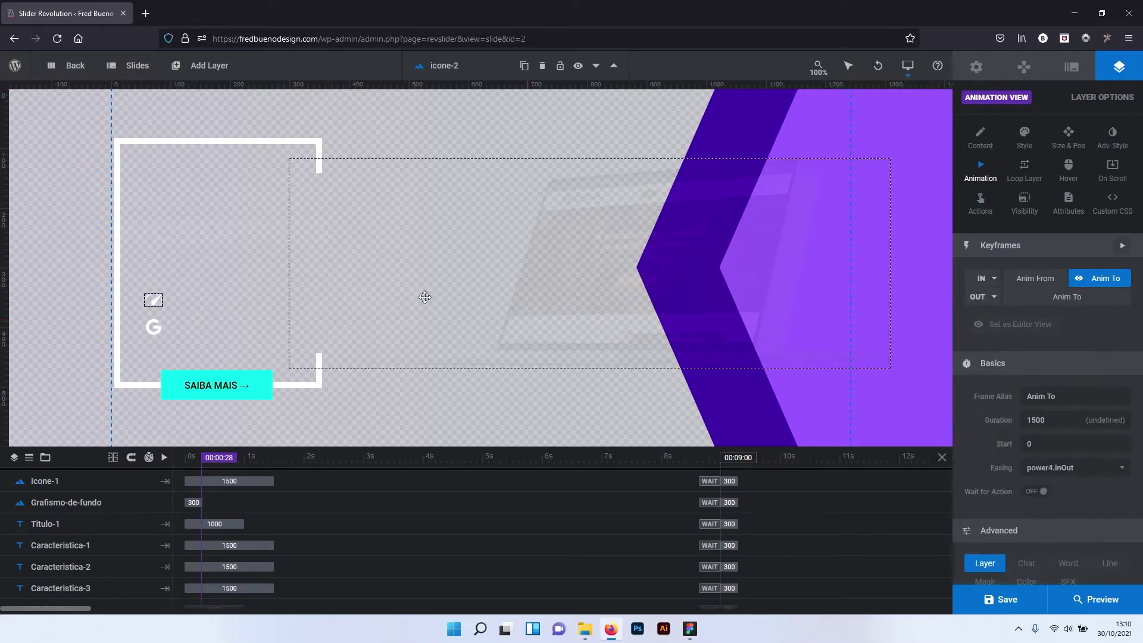
left_click(154, 328)
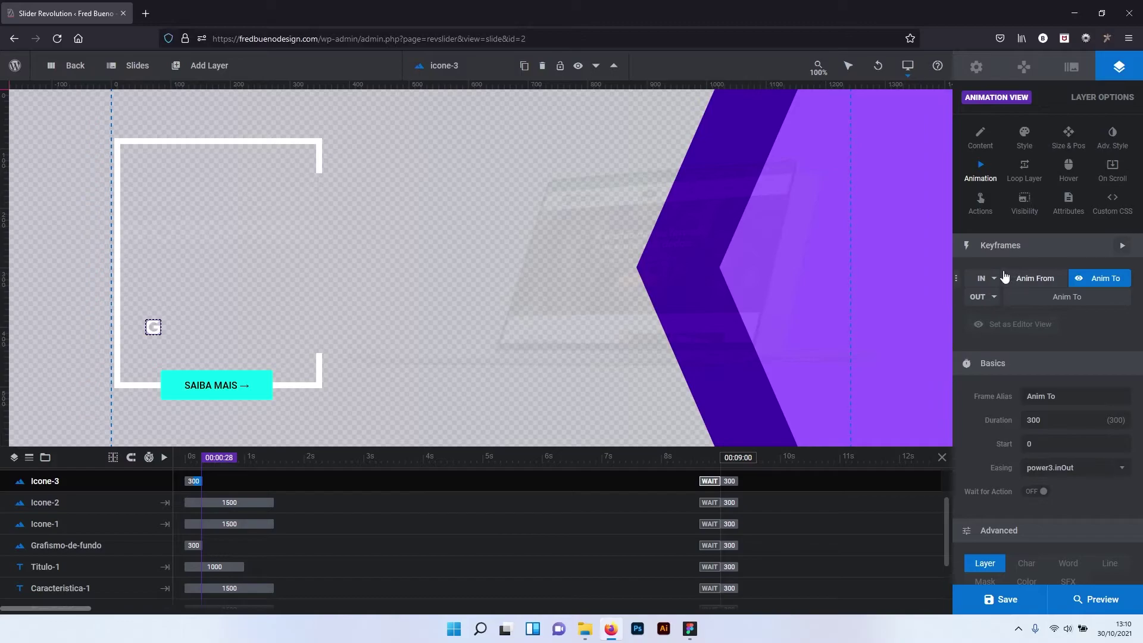
left_click(985, 278)
left_click(1002, 469)
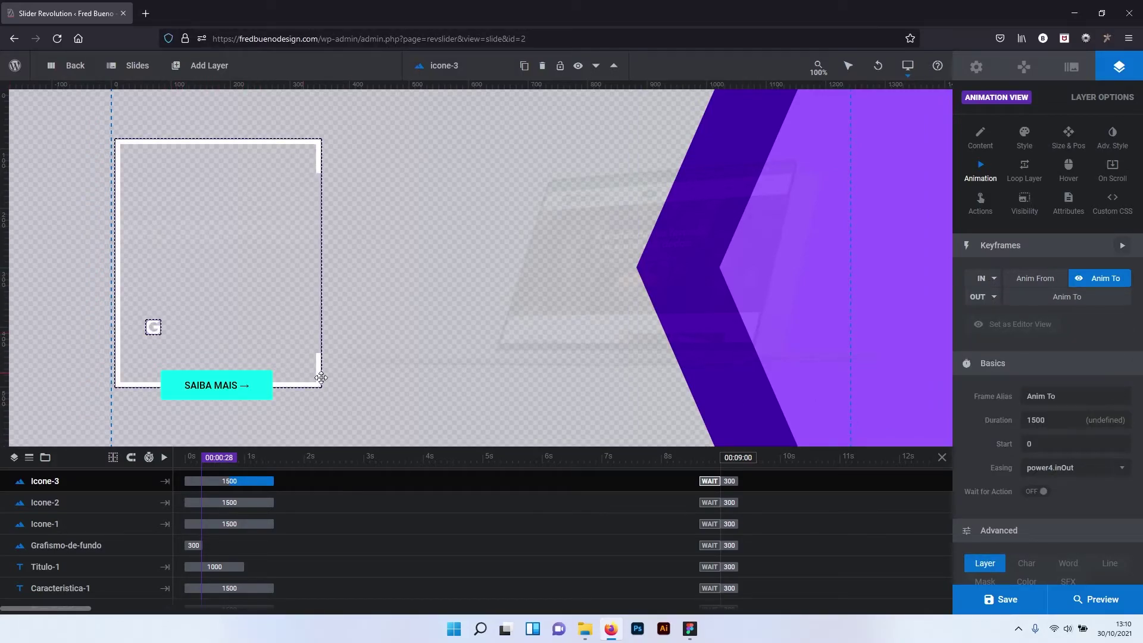
left_click(330, 405)
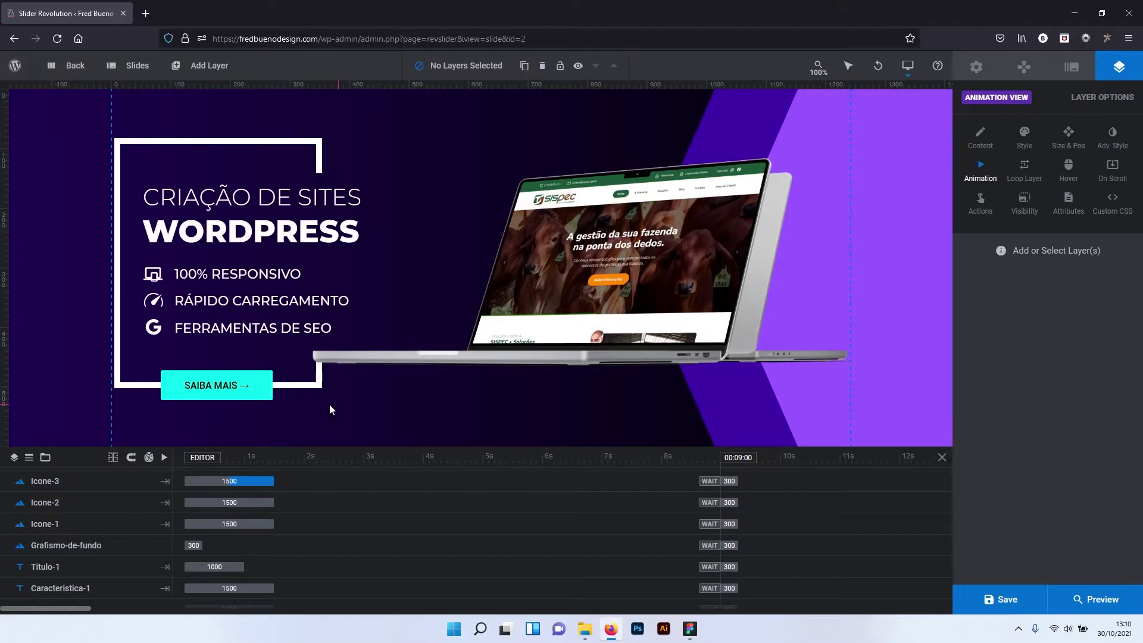
Give the SAIBA MAIS button a Short Slide from Top entrance.
left_click(230, 389)
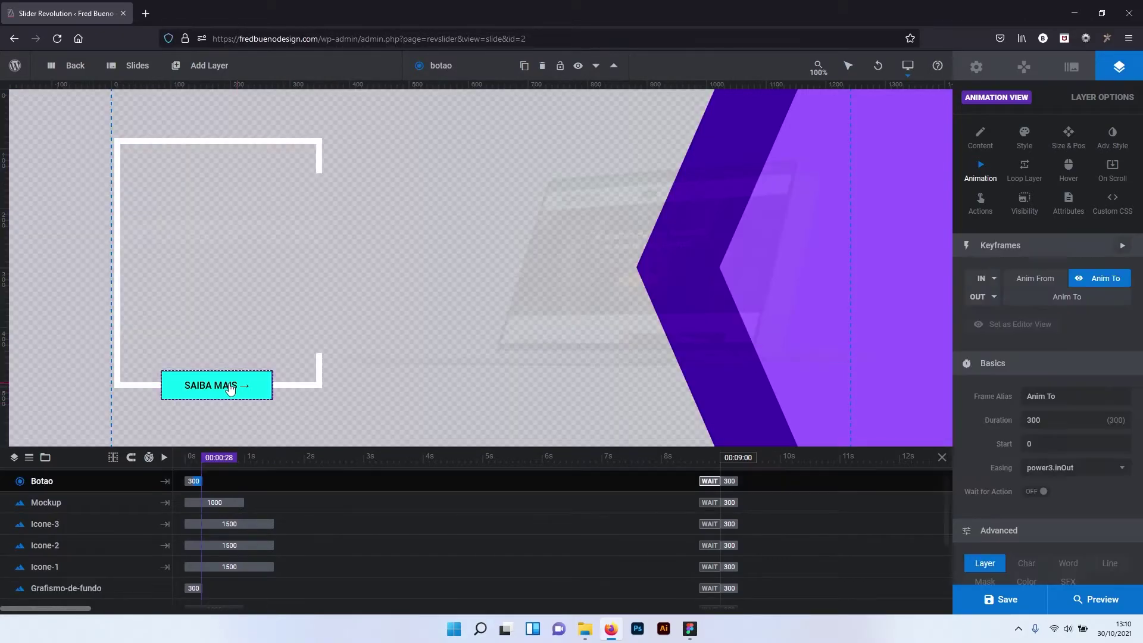
left_click(996, 278)
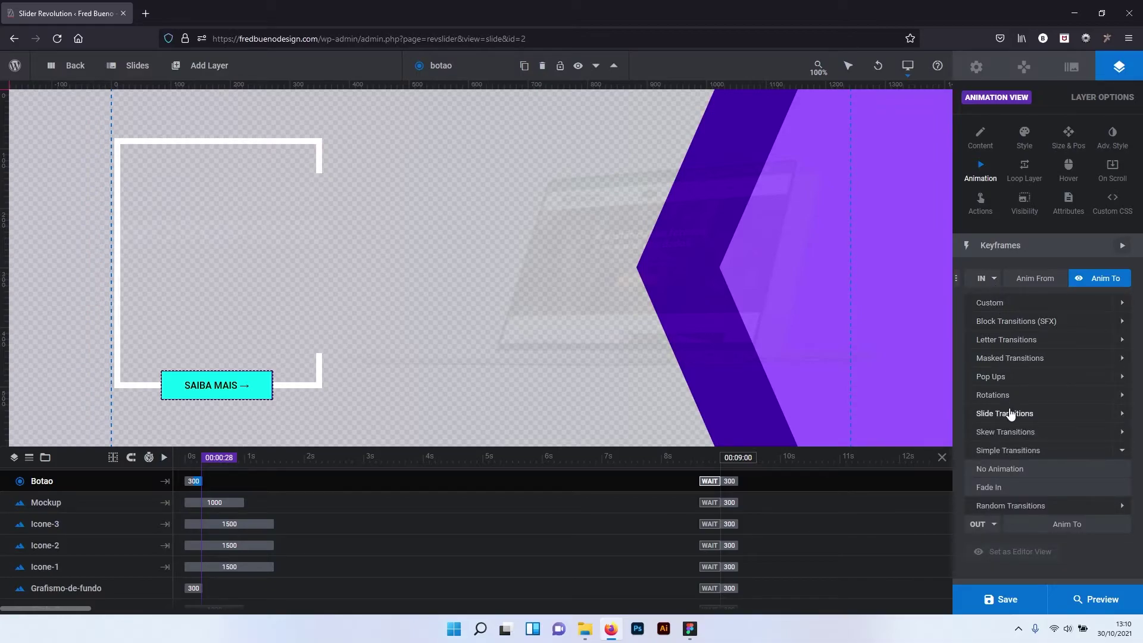
left_click(1122, 413)
left_click(1080, 433)
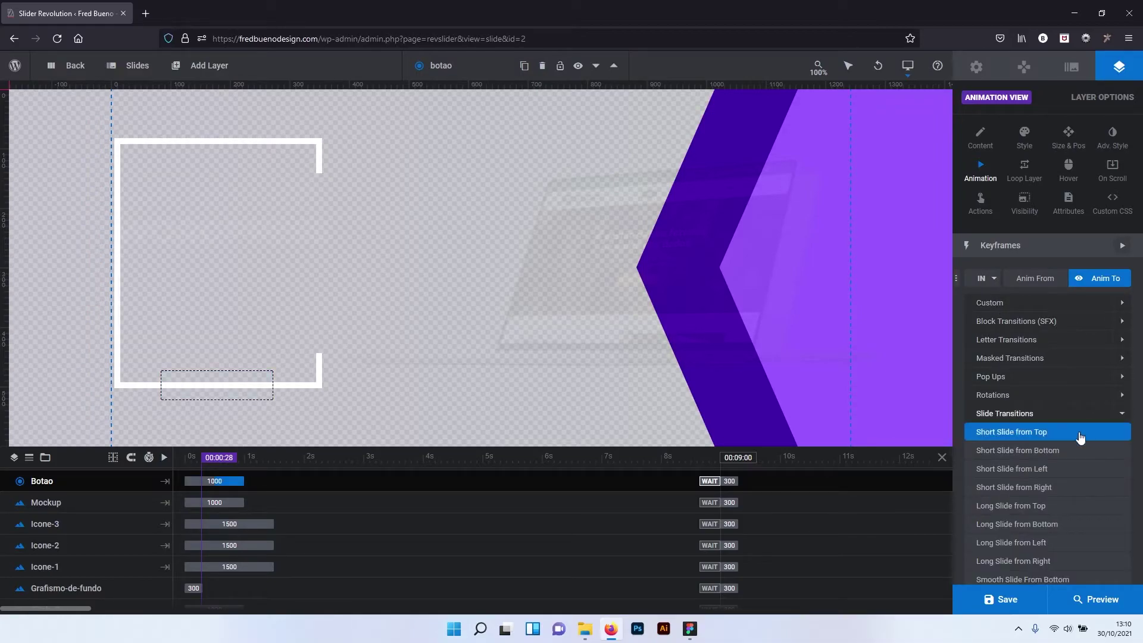
left_click(1025, 433)
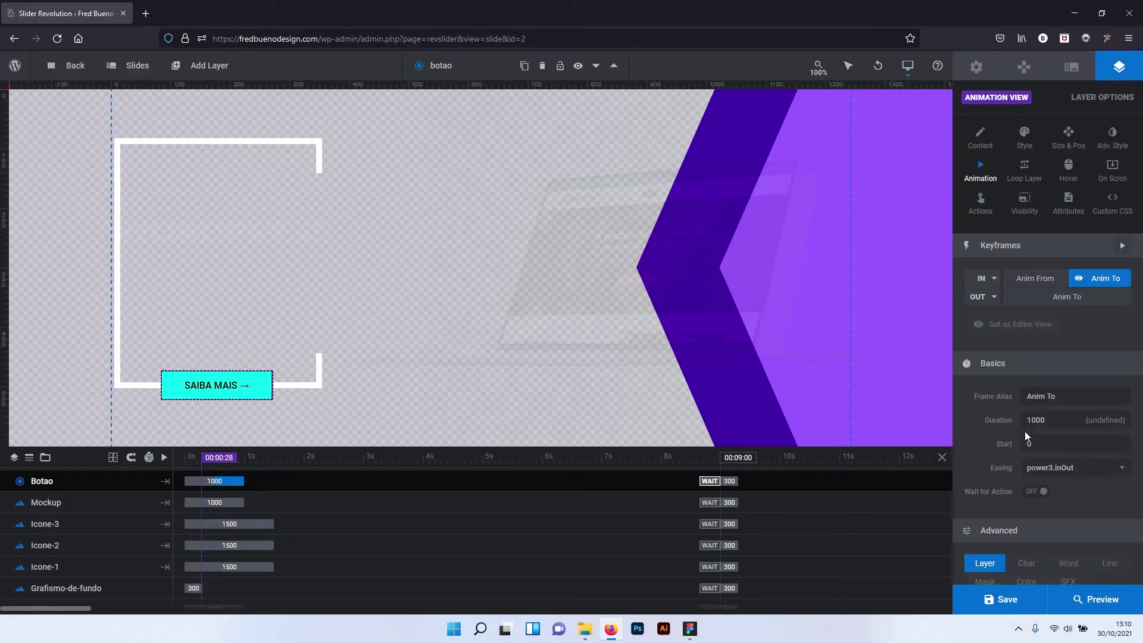
left_click(341, 399)
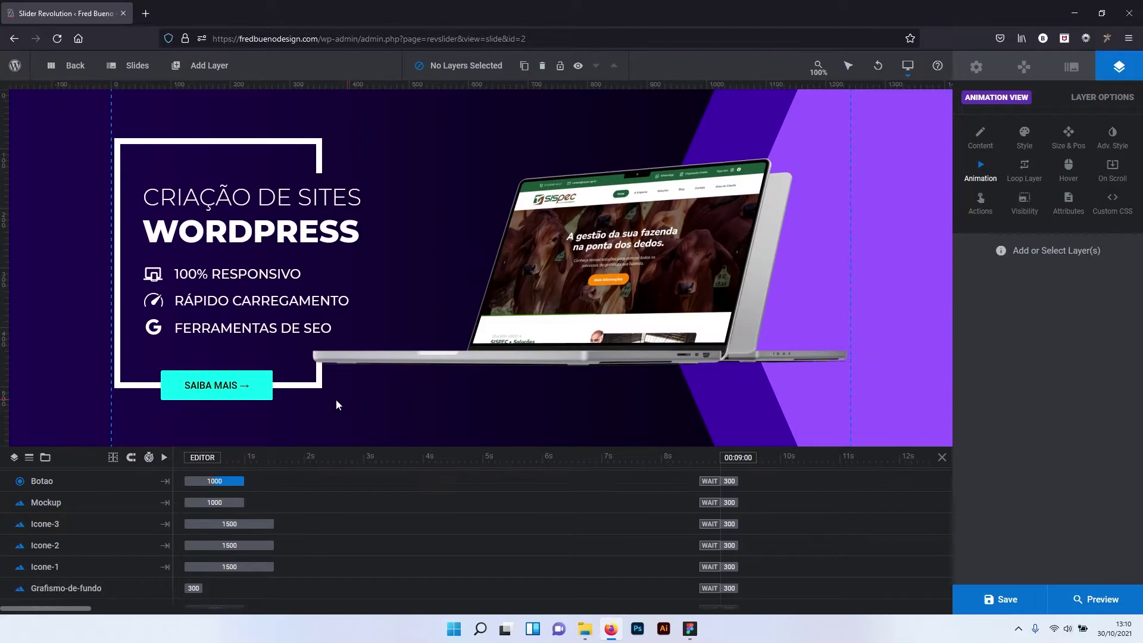
Give the BORDA border frame a Fade In entrance and save the slide.
left_click(302, 385)
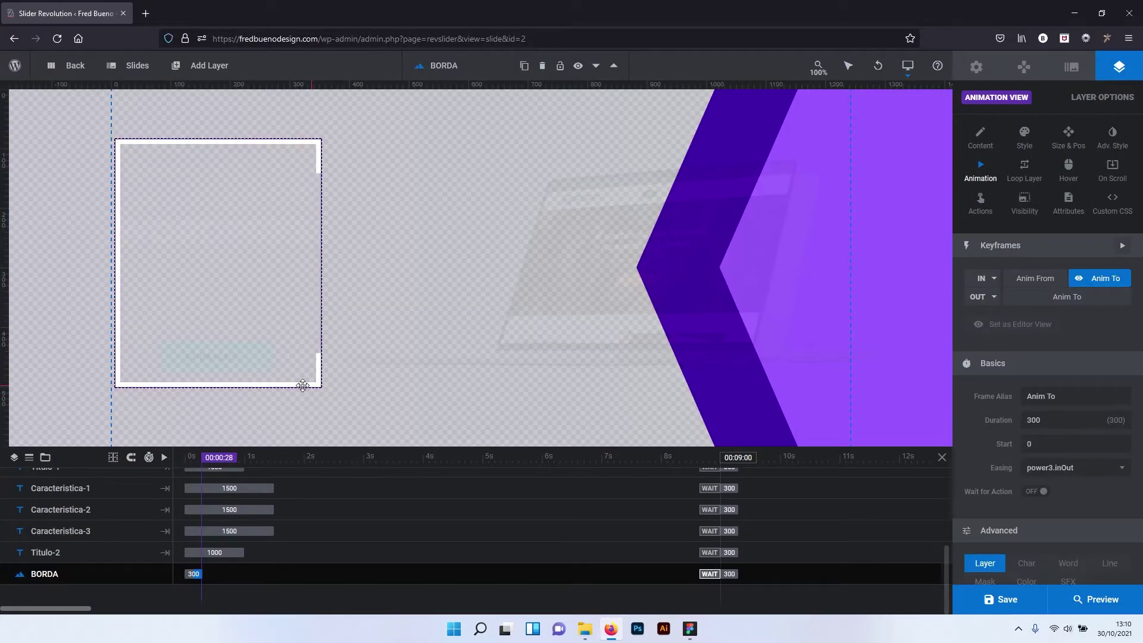
left_click(993, 280)
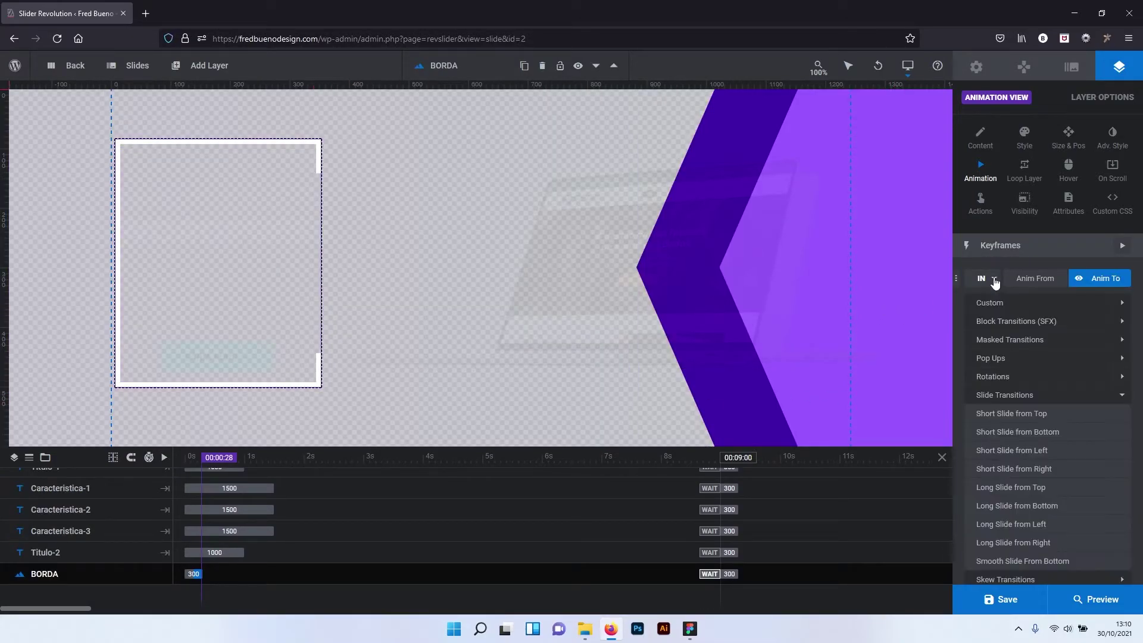
left_click(1114, 394)
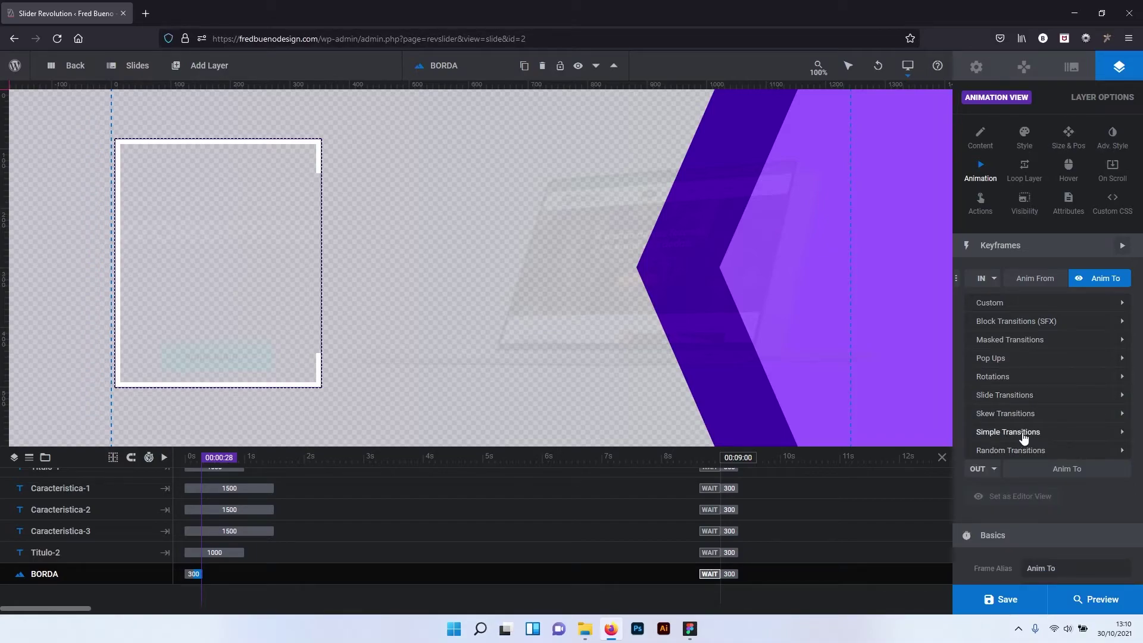
left_click(1124, 433)
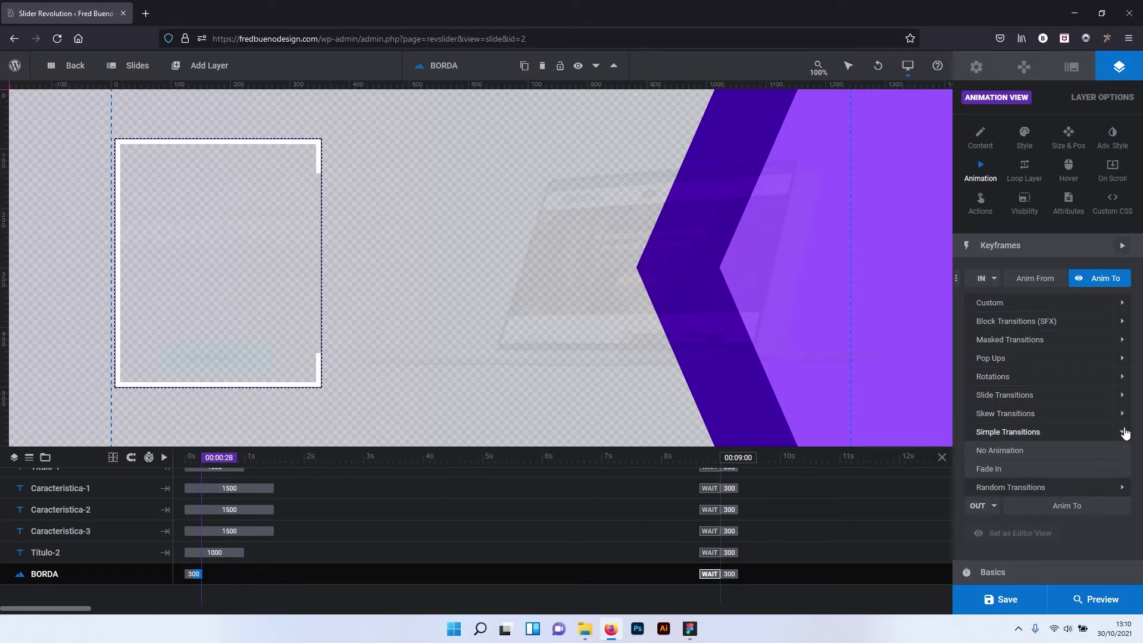
left_click(996, 467)
left_click(386, 420)
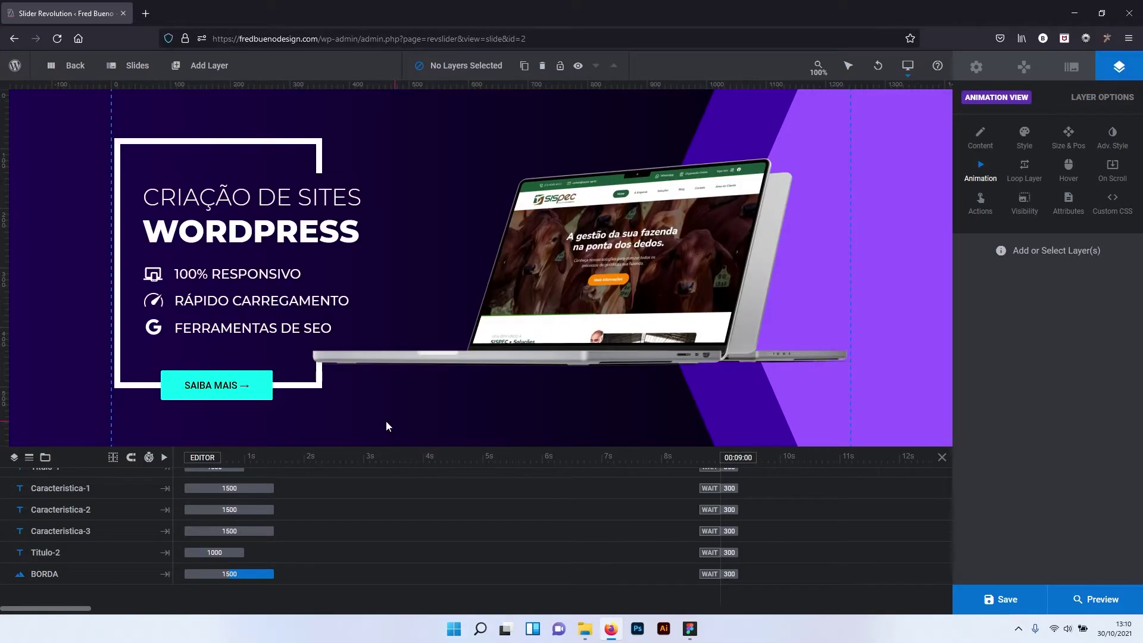
left_click(1005, 597)
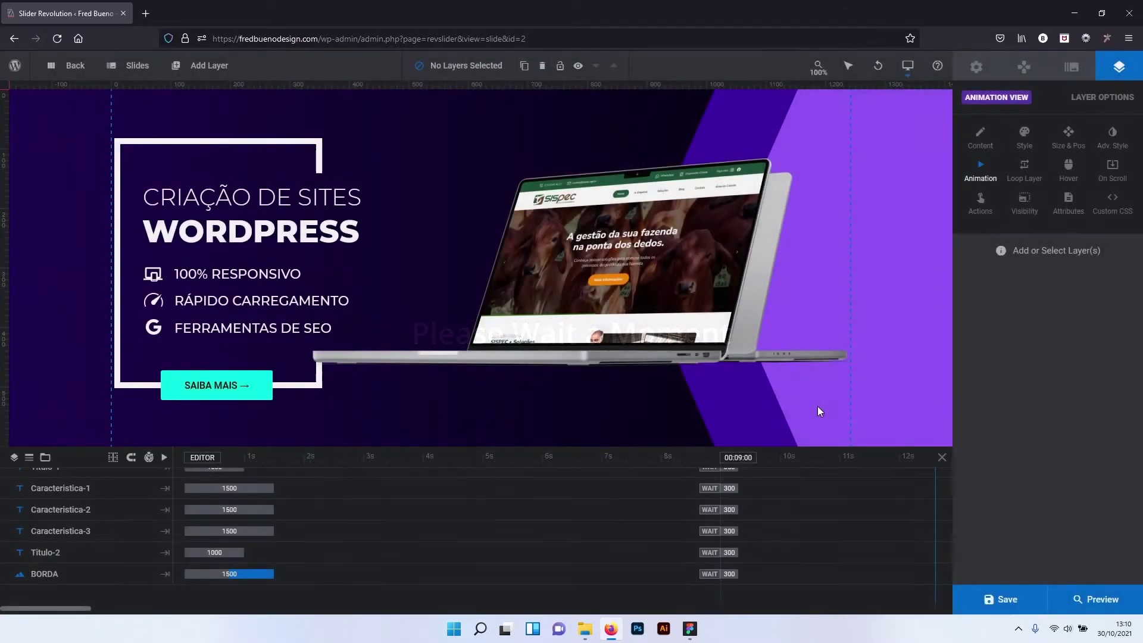
left_click(1087, 601)
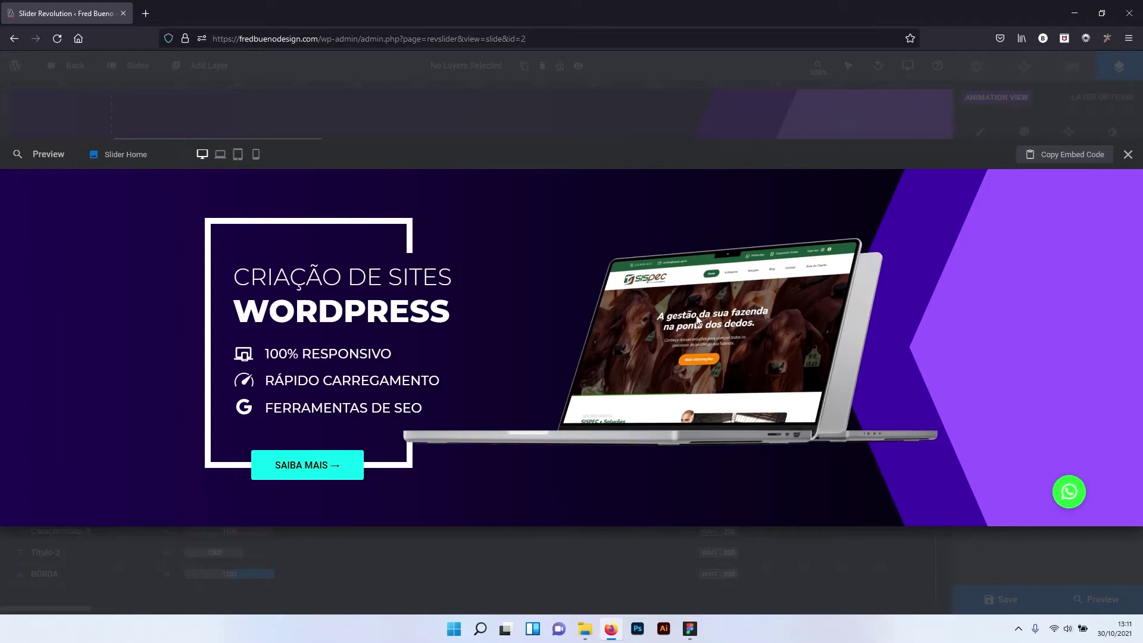
left_click(1128, 156)
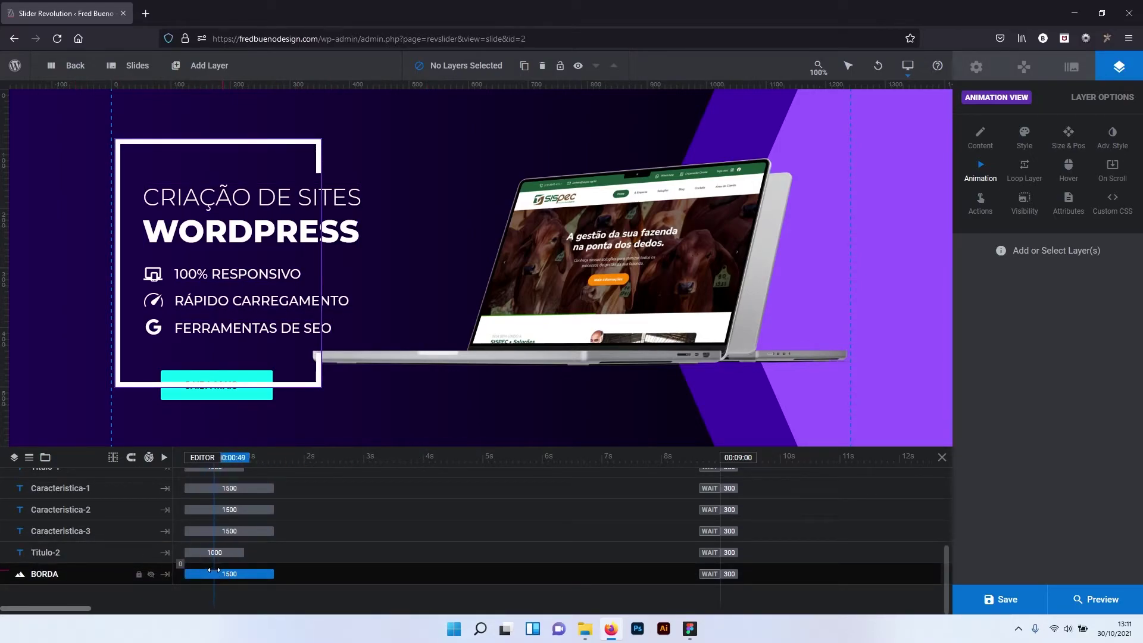
Stretch the BORDA entrance to 2000 ms and play the animation to check it.
left_click_drag(274, 574, 276, 575)
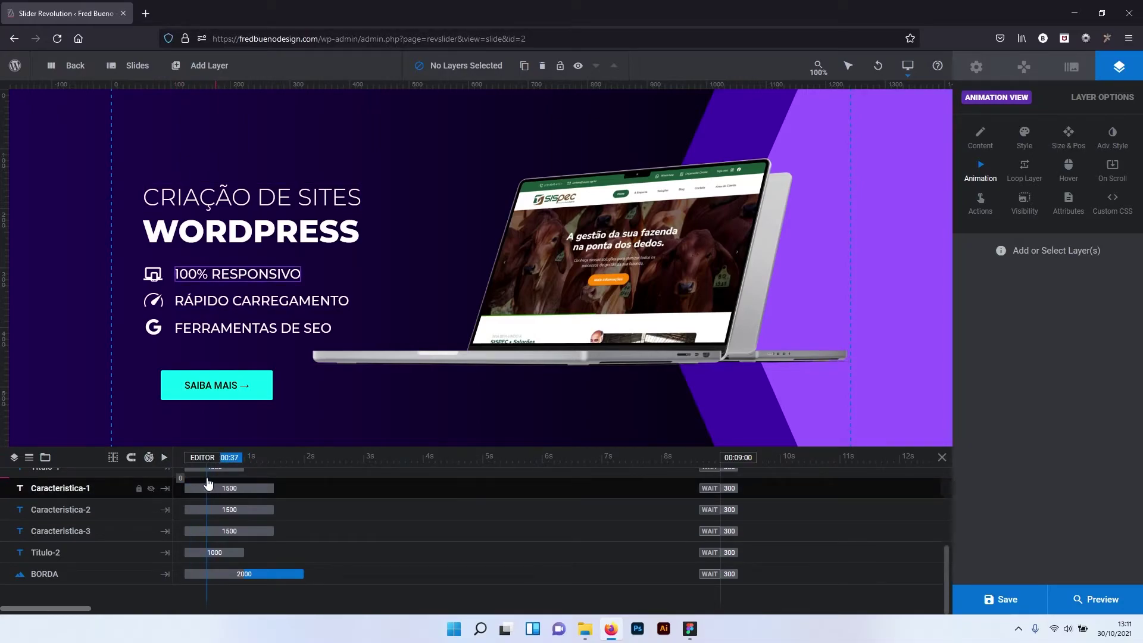
left_click(164, 458)
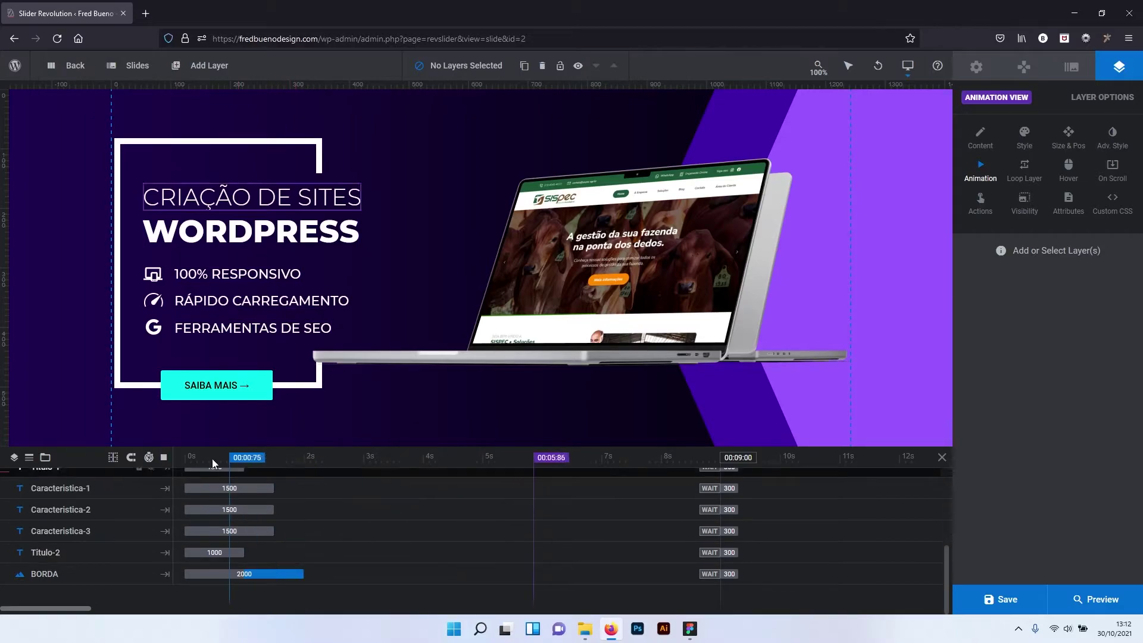
left_click(163, 457)
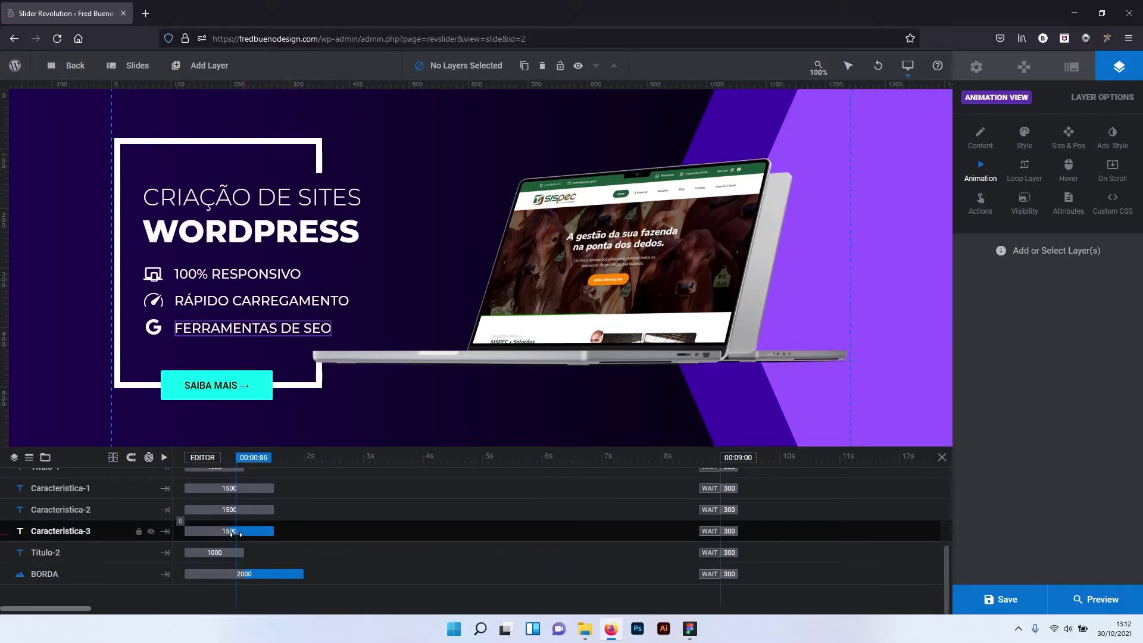
Scroll through the timeline layer rows to review the layer timings.
scroll(227, 555, "up", 3)
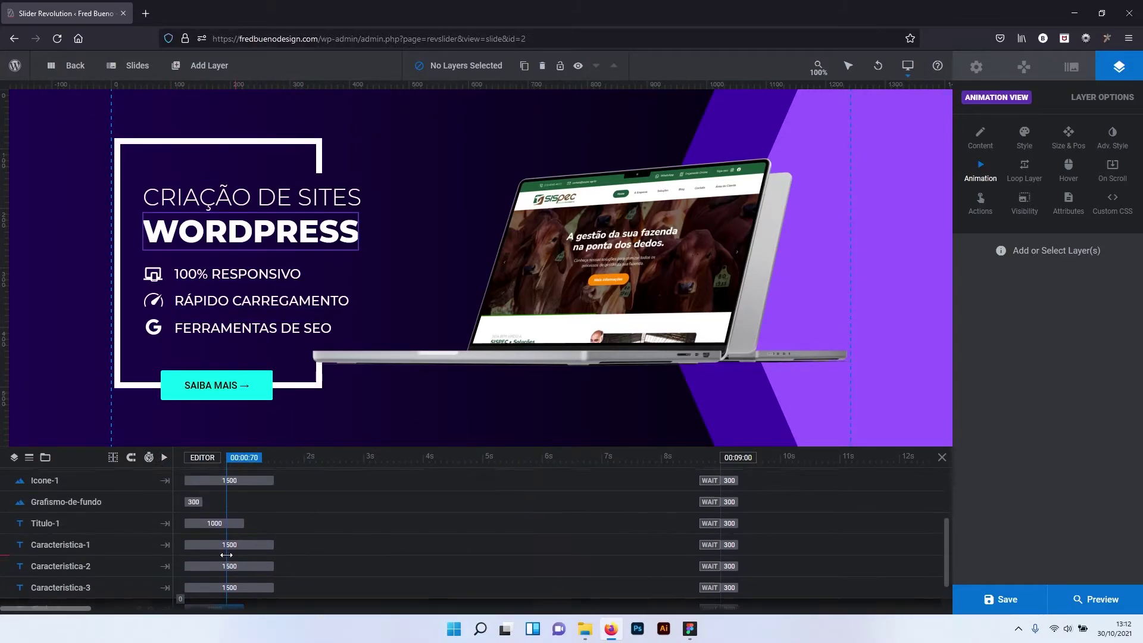
scroll(227, 556, "down", 1)
scroll(226, 556, "up", 3)
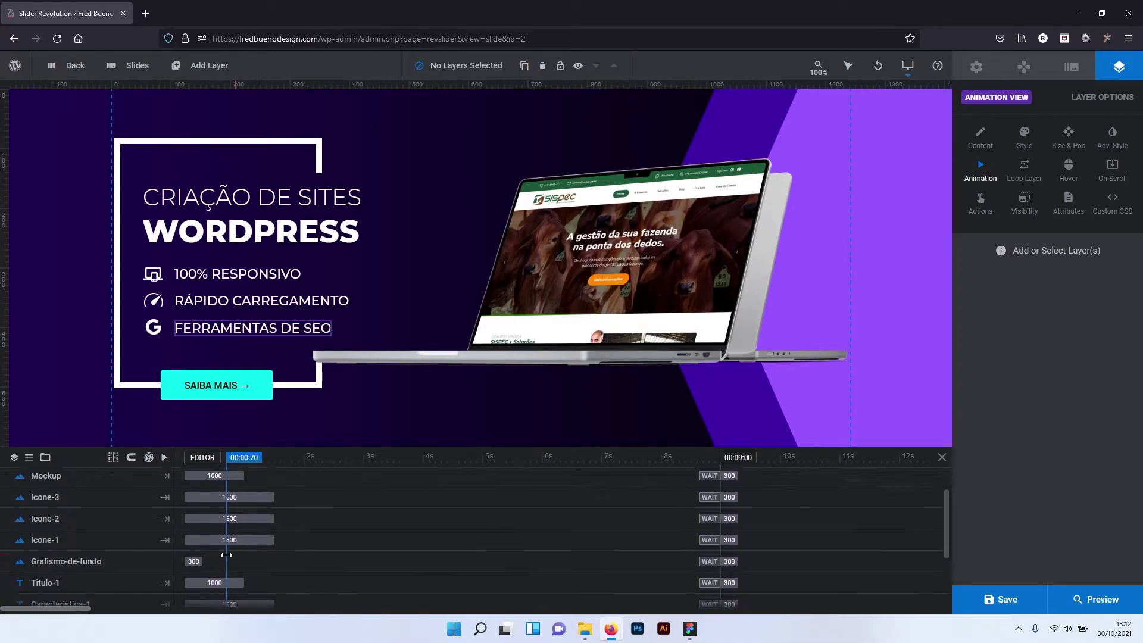
scroll(226, 557, "up", 1)
scroll(226, 556, "up", 1)
scroll(228, 557, "down", 1)
scroll(228, 557, "down", 2)
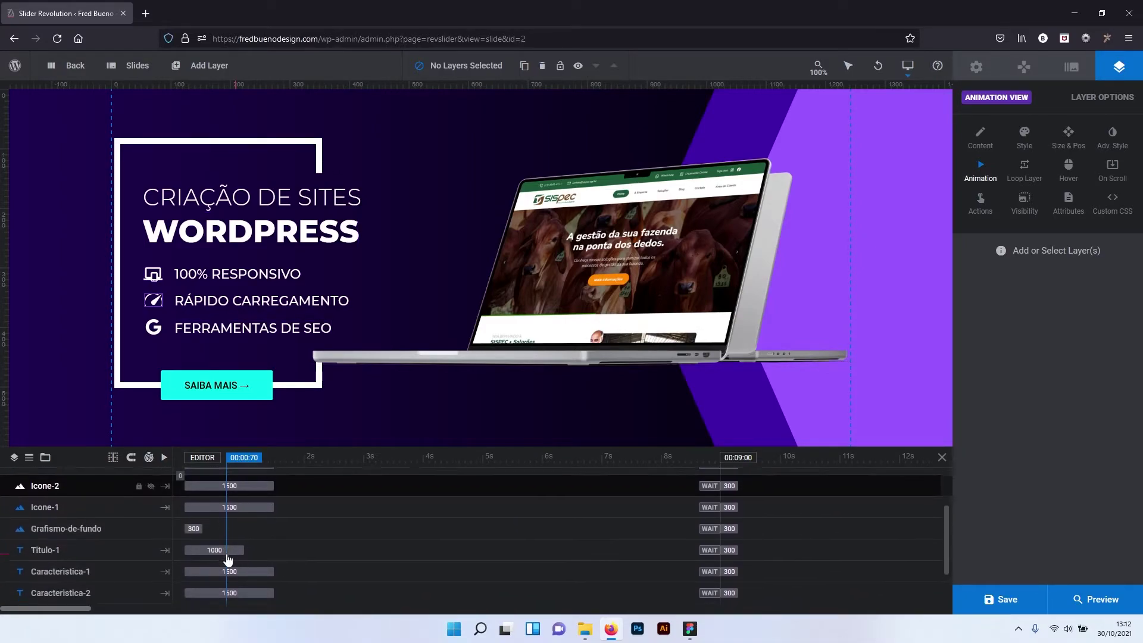
scroll(226, 554, "down", 2)
scroll(102, 522, "down", 2)
scroll(93, 522, "up", 2)
scroll(92, 522, "up", 1)
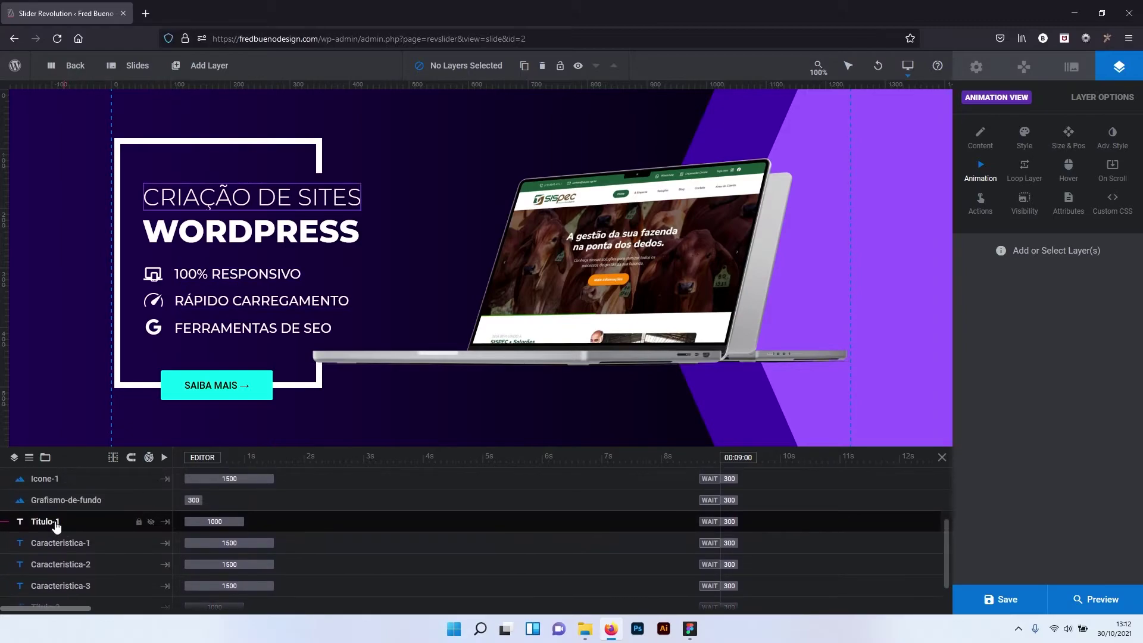
scroll(60, 527, "down", 1)
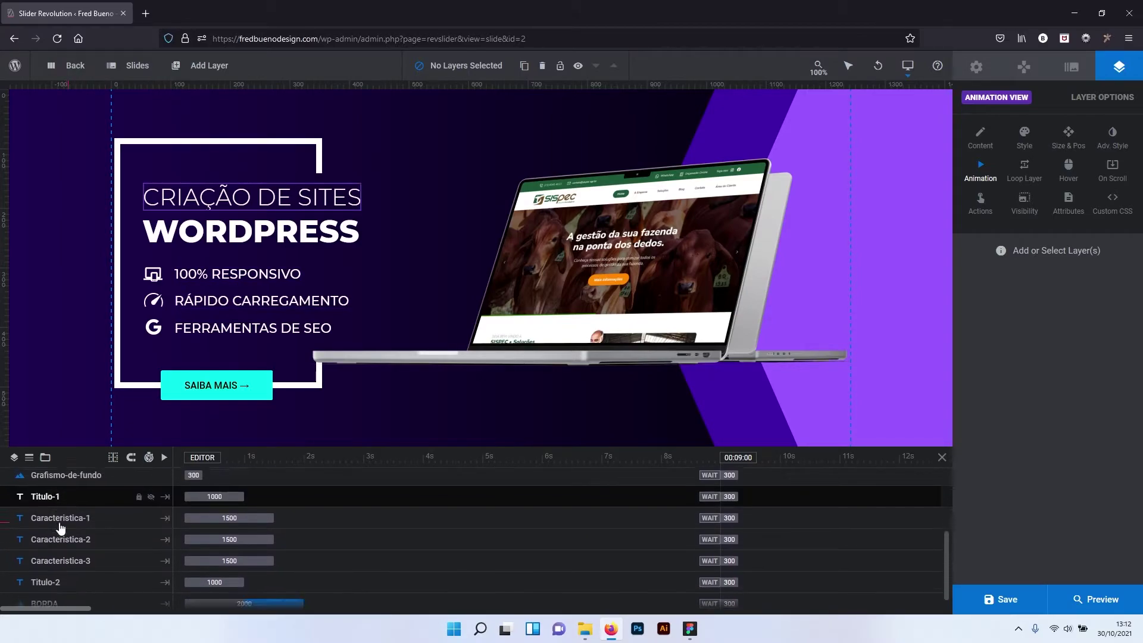
scroll(54, 535, "down", 2)
scroll(54, 503, "up", 2)
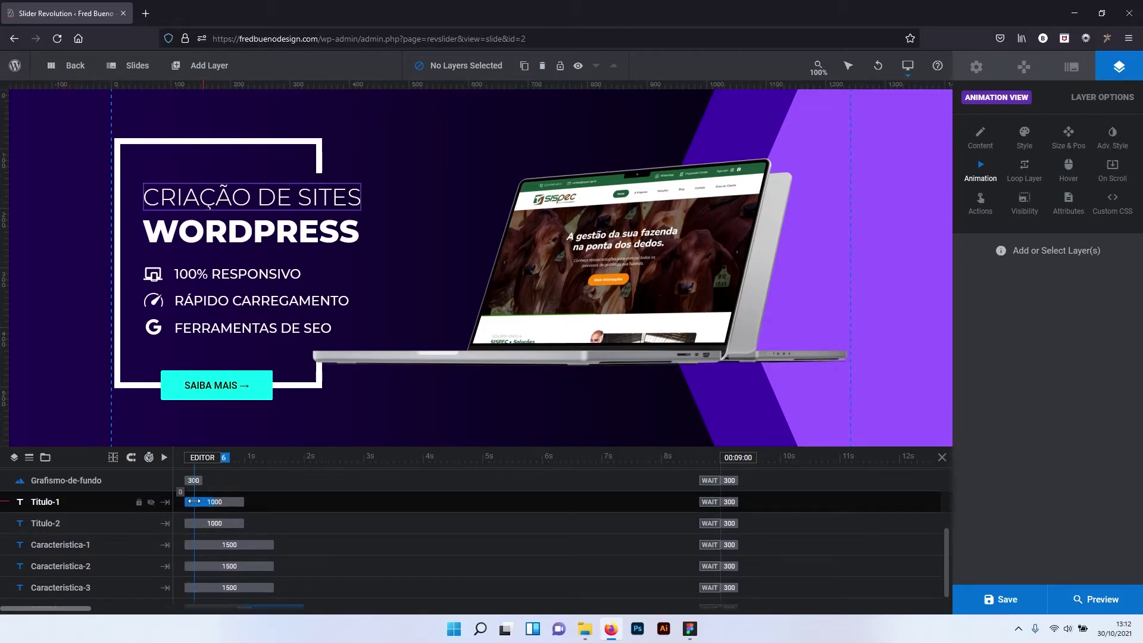
Delay and lengthen the CRIAÇÃO DE SITES entrance, starting WORDPRESS right after it.
left_click_drag(218, 502, 284, 502)
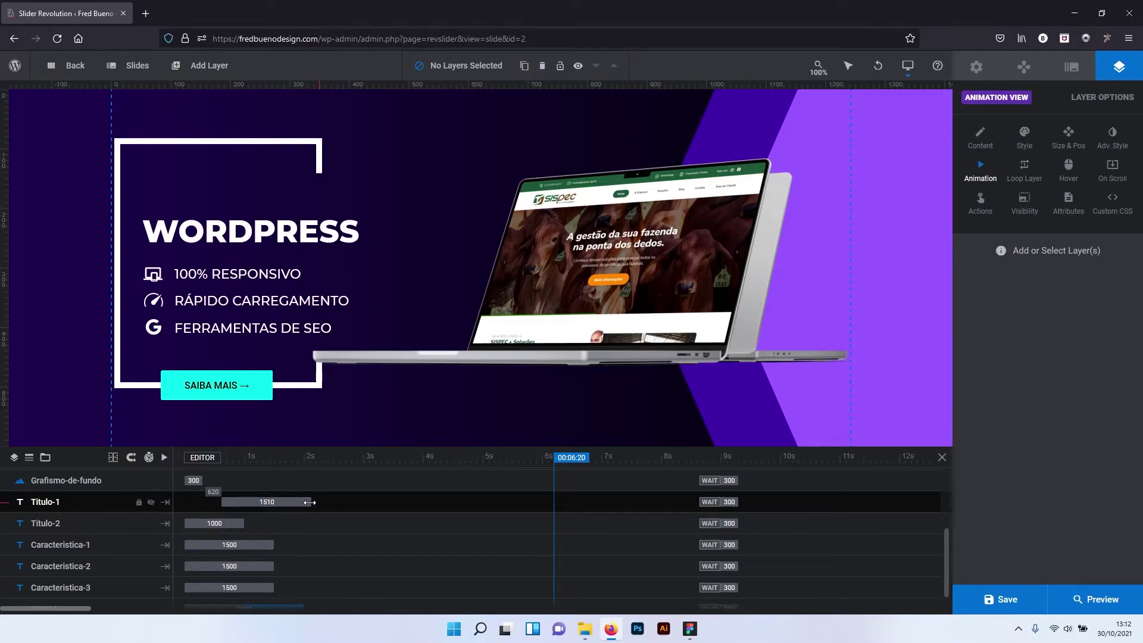
left_click_drag(200, 523, 307, 523)
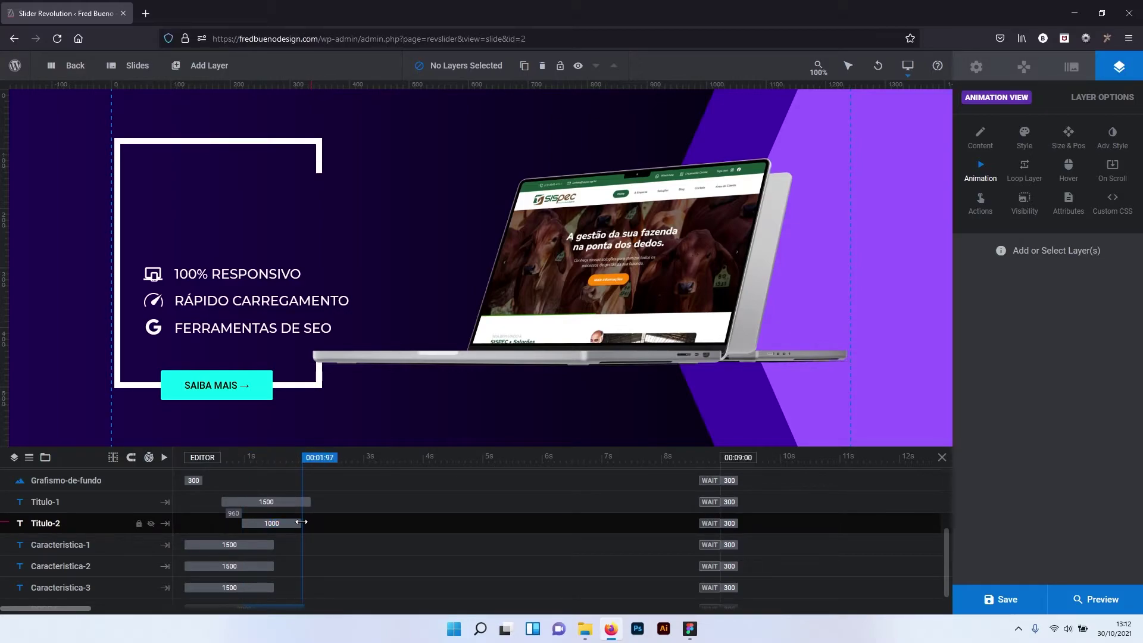
left_click_drag(307, 523, 303, 522)
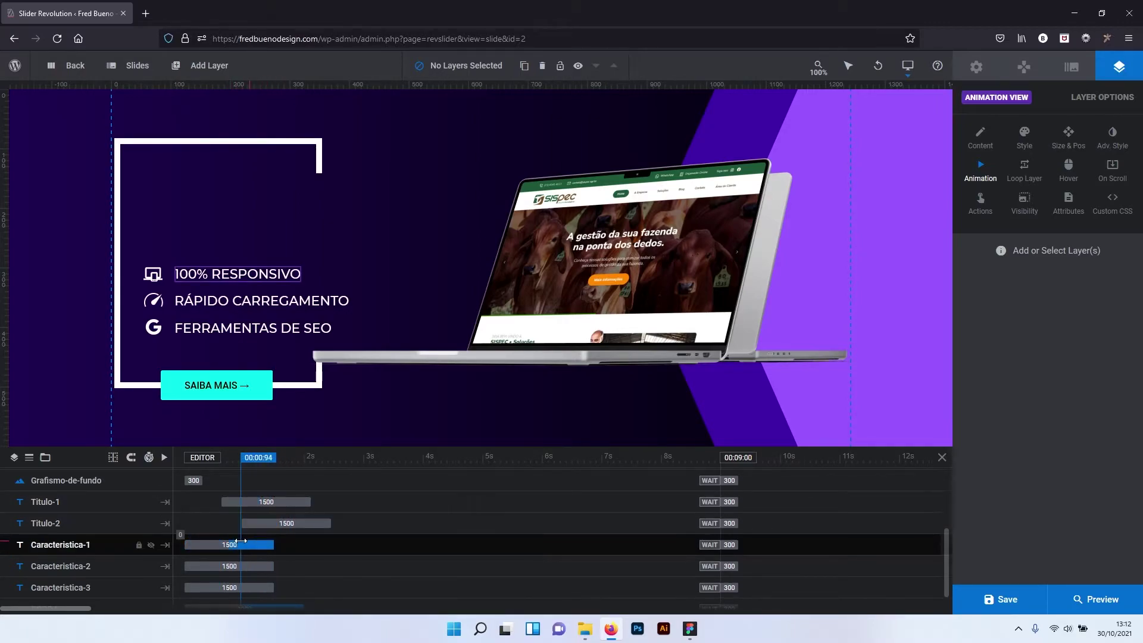
scroll(238, 542, "down", 1)
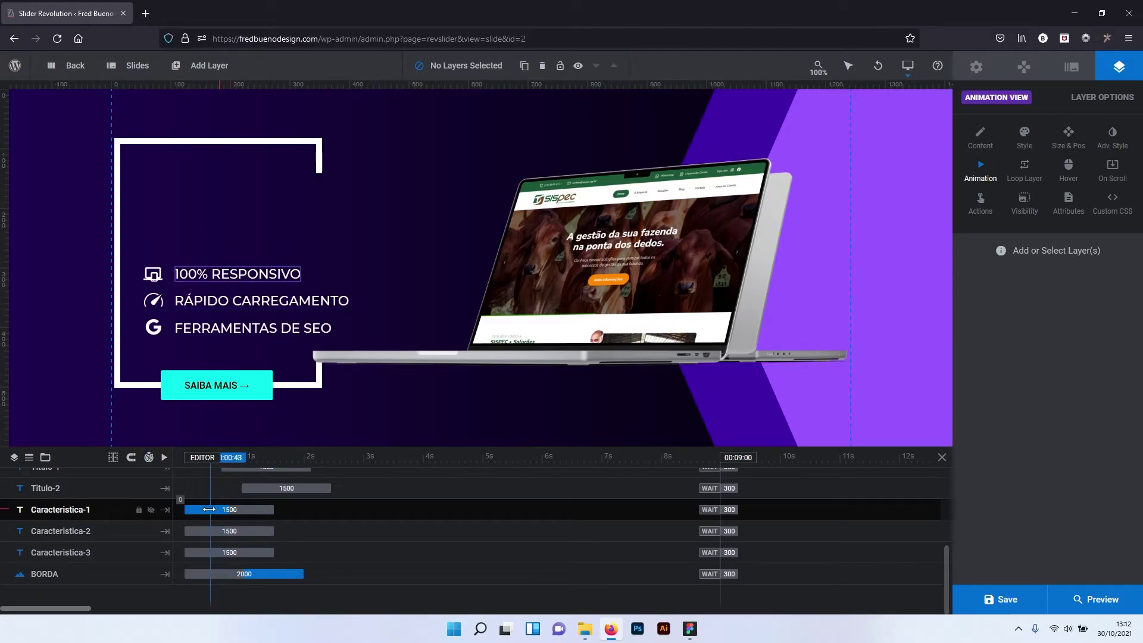
Shift Caracteristica-1, -2 and -3 to start around 1730 ms, after the titles.
left_click_drag(196, 511, 301, 522)
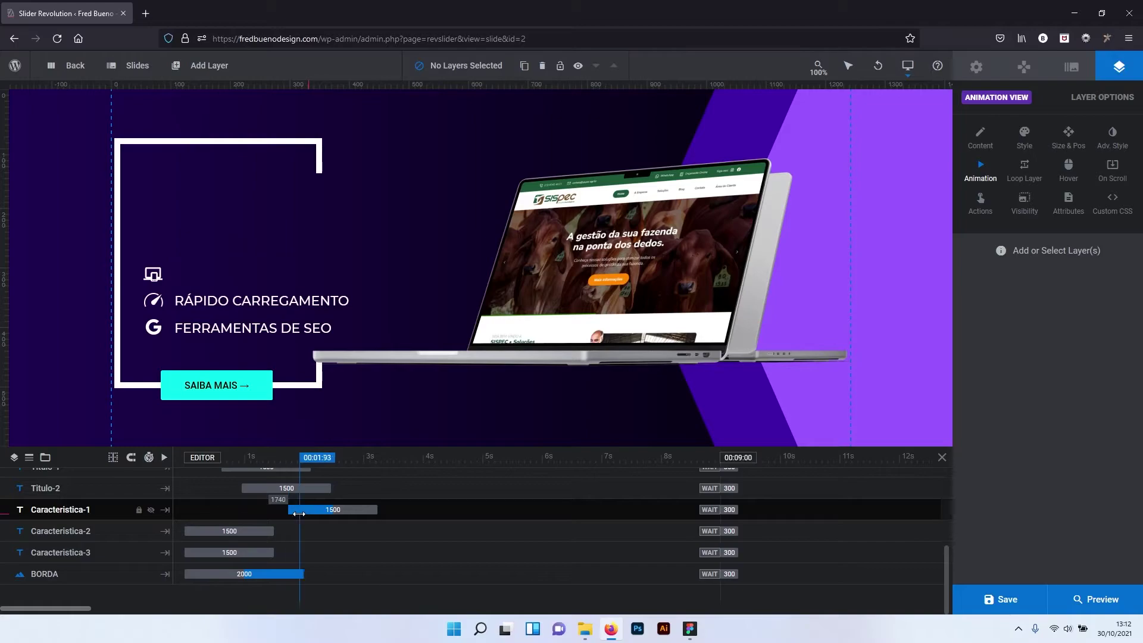
left_click_drag(212, 530, 300, 526)
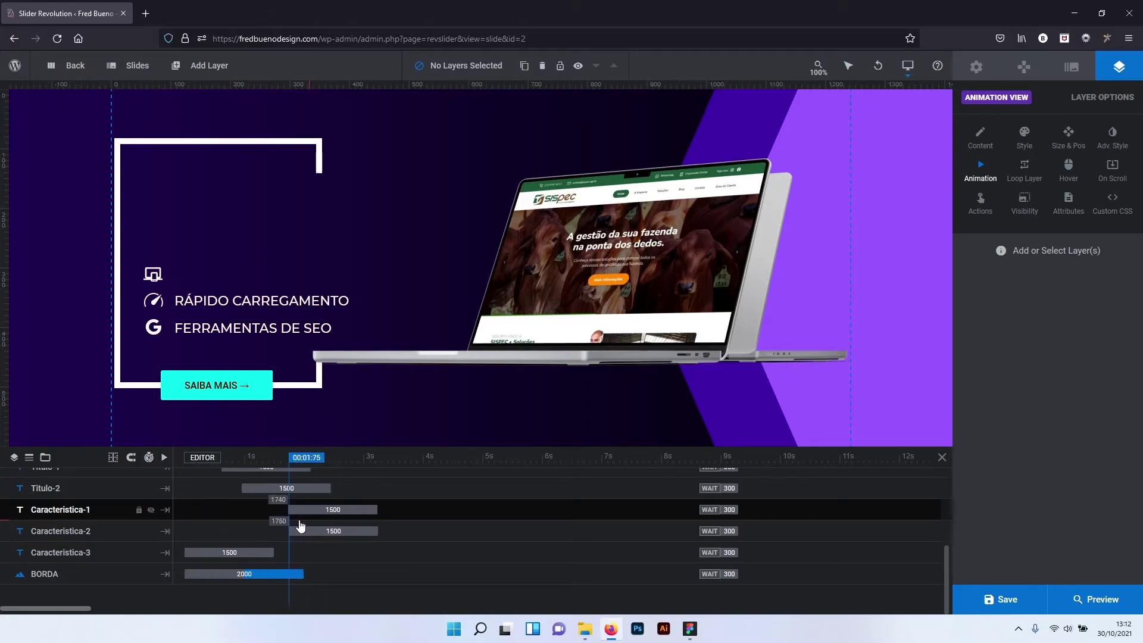
left_click_drag(229, 552, 311, 546)
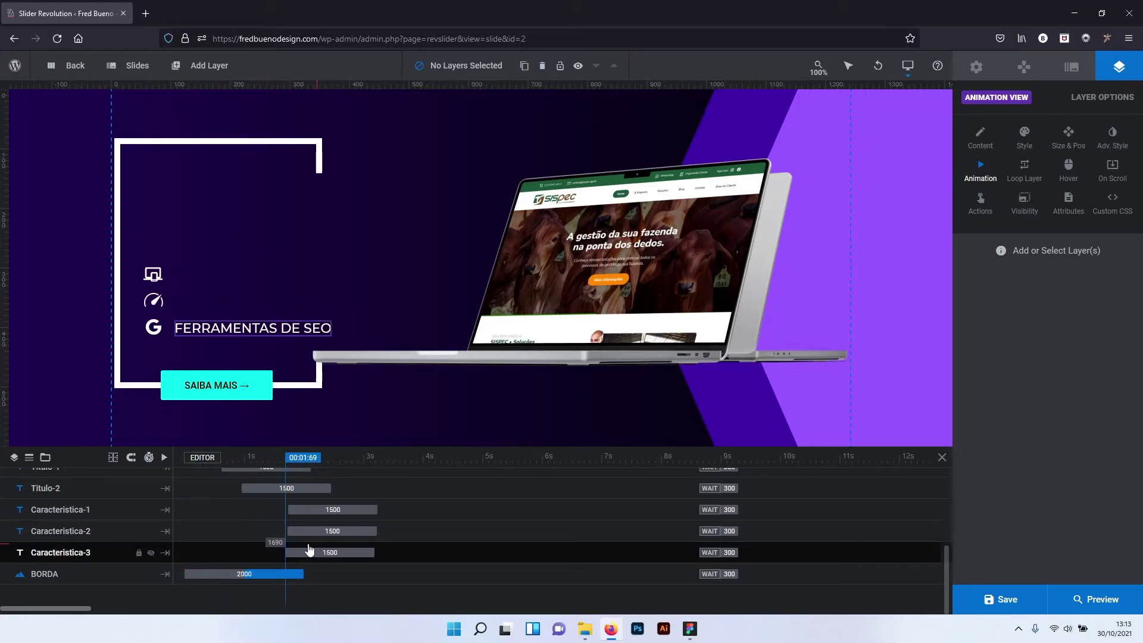
scroll(310, 547, "up", 3)
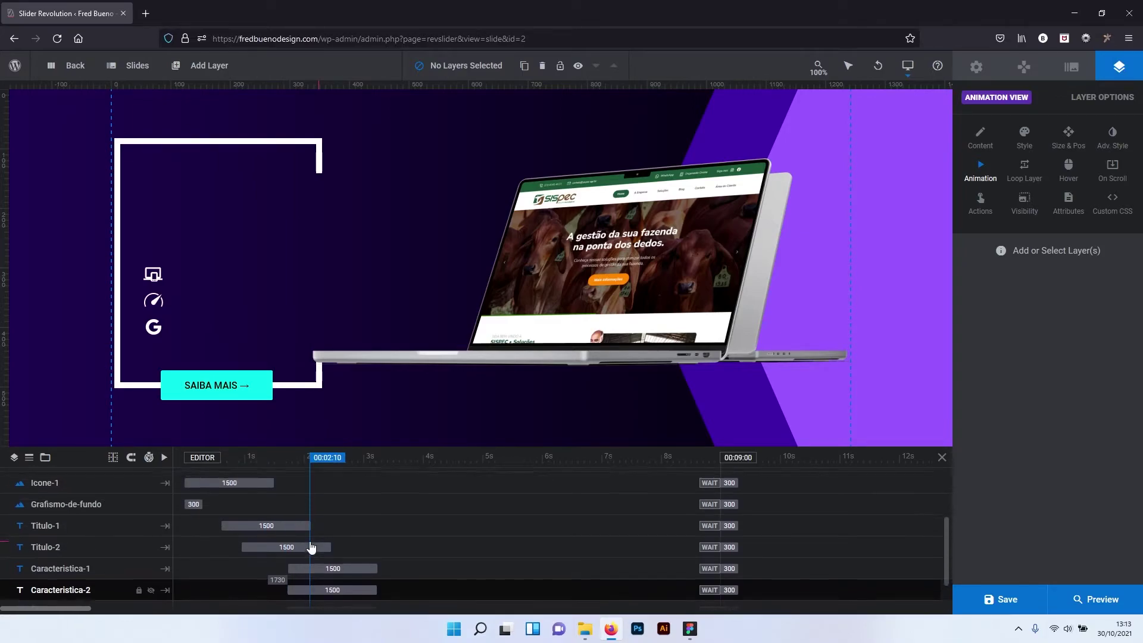
scroll(307, 546, "up", 2)
scroll(303, 545, "up", 1)
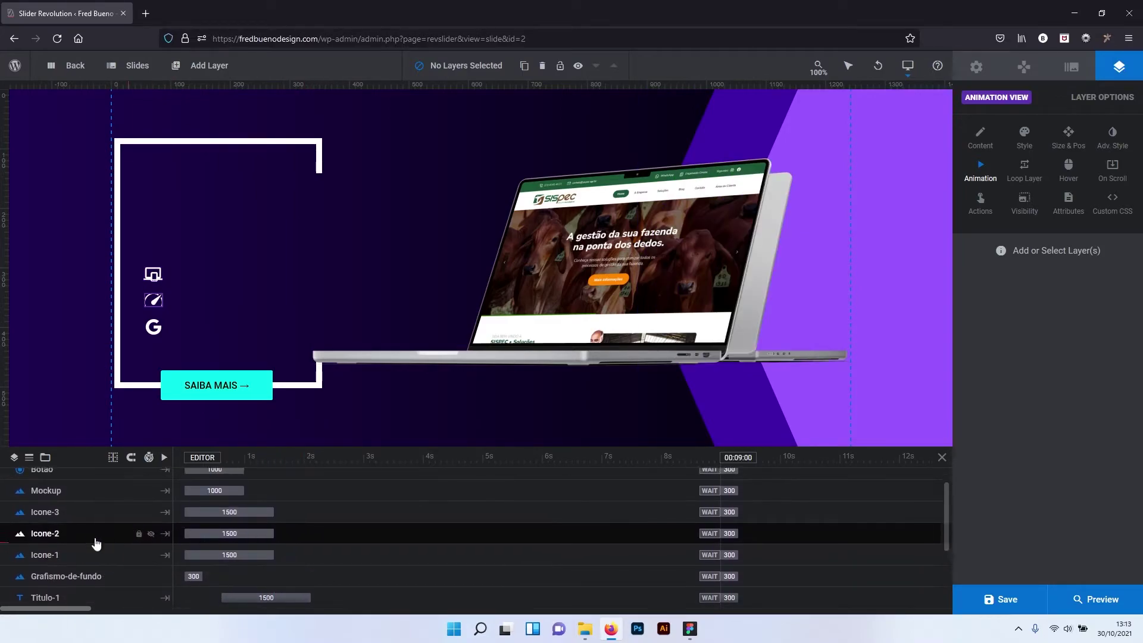
Delay the Icone-3 and Icone-2 entrances to about 1630 and 1620 ms.
left_click_drag(212, 522, 310, 530)
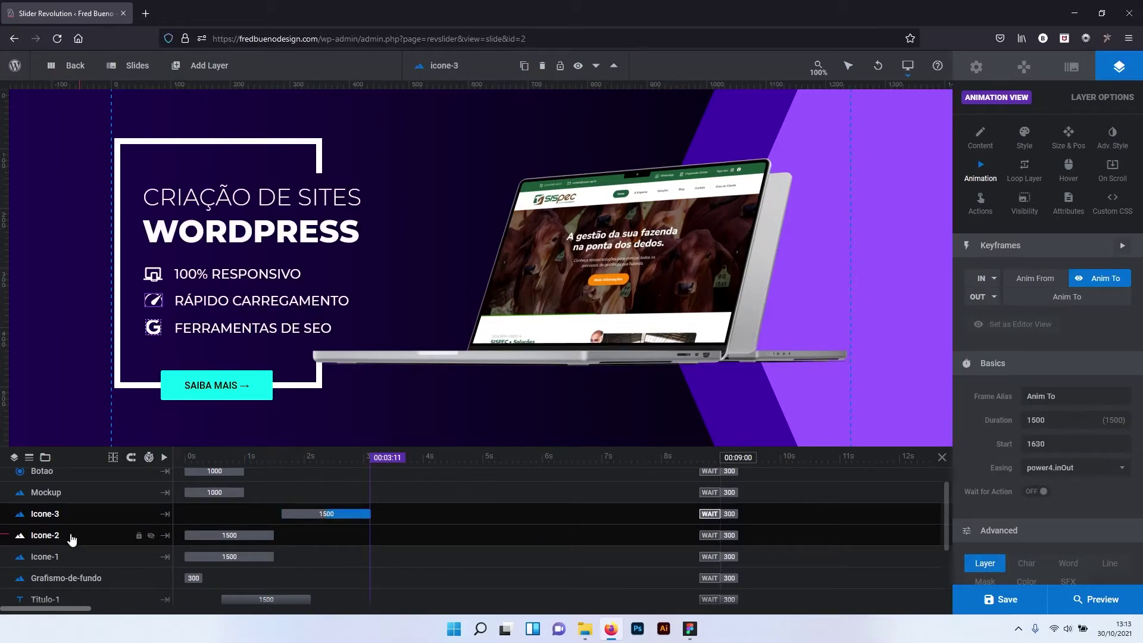
left_click(206, 535)
left_click_drag(205, 535, 300, 532)
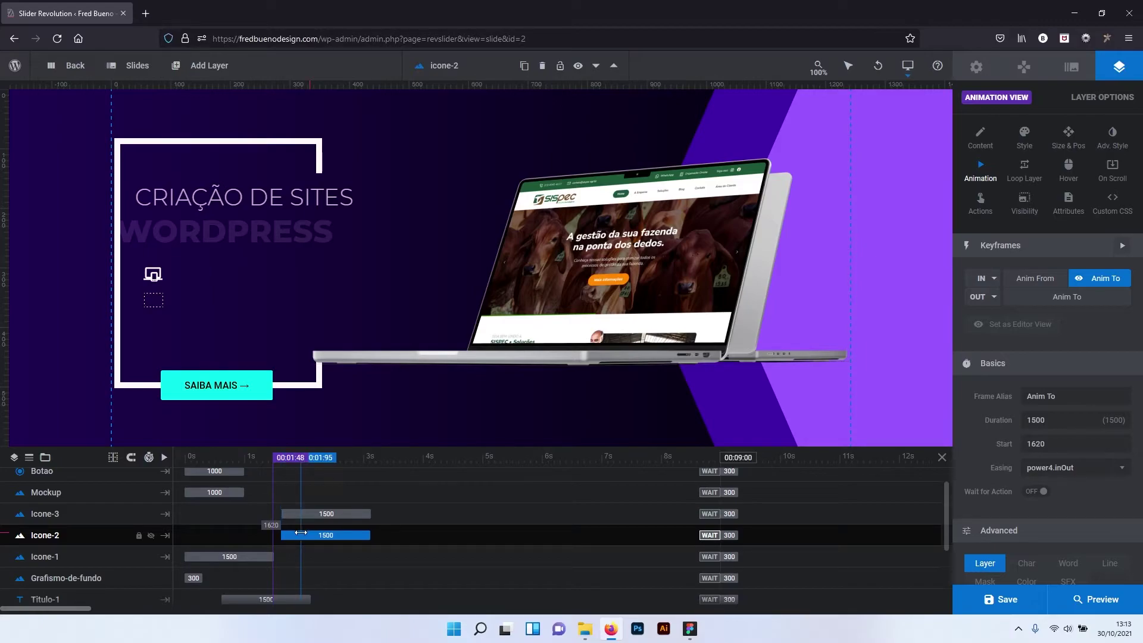
scroll(300, 532, "down", 2)
scroll(300, 532, "down", 1)
scroll(299, 534, "up", 1)
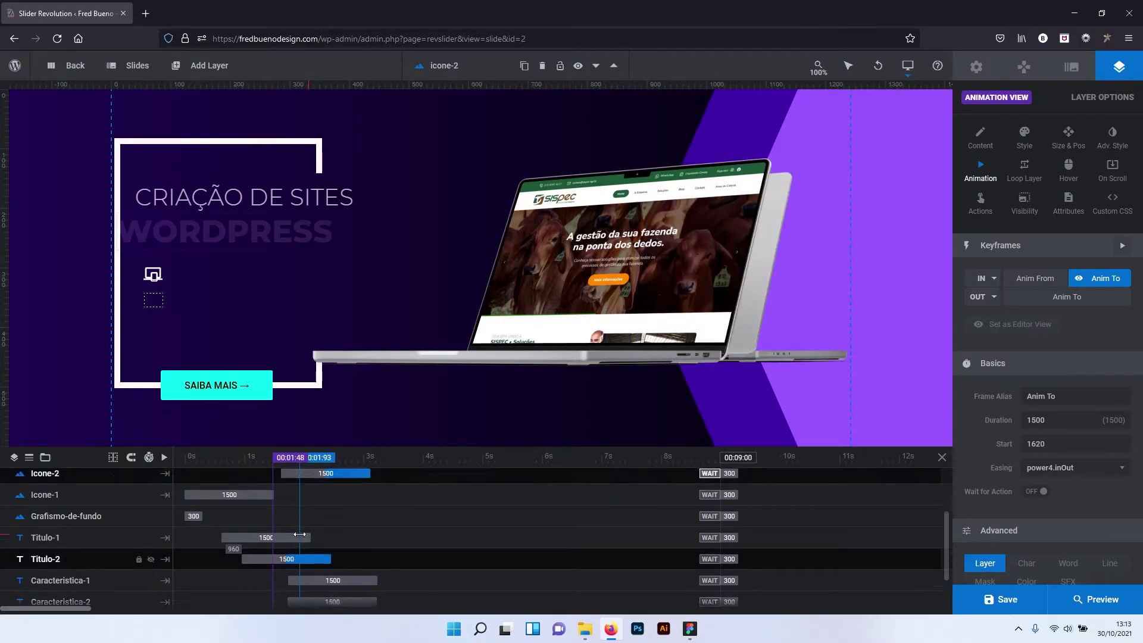
scroll(300, 534, "up", 1)
scroll(300, 534, "down", 1)
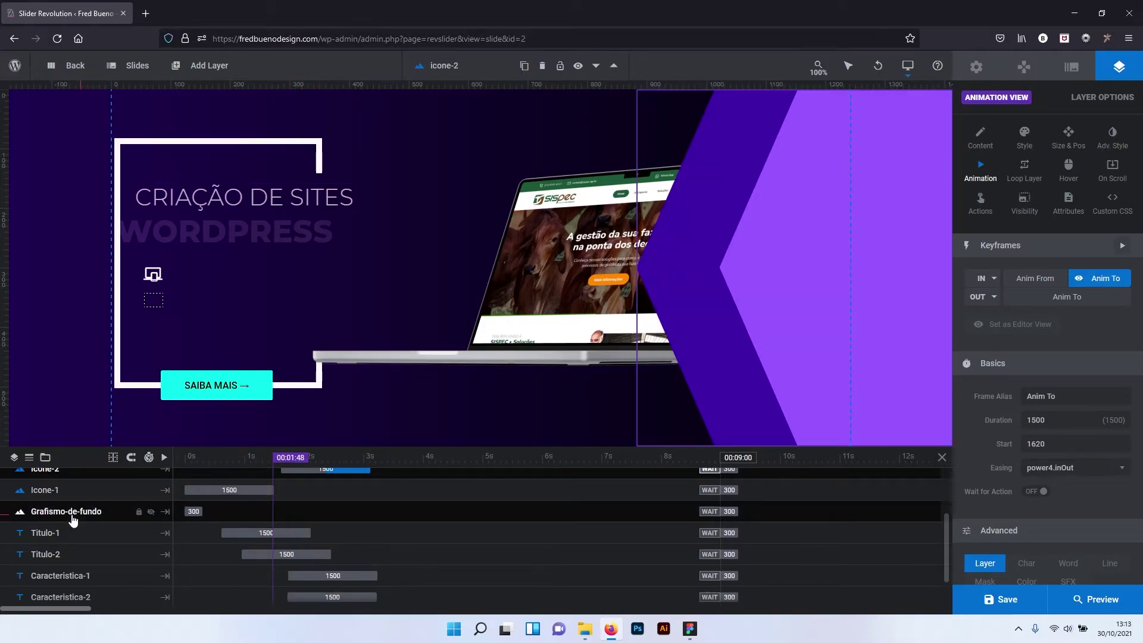
scroll(71, 524, "up", 3)
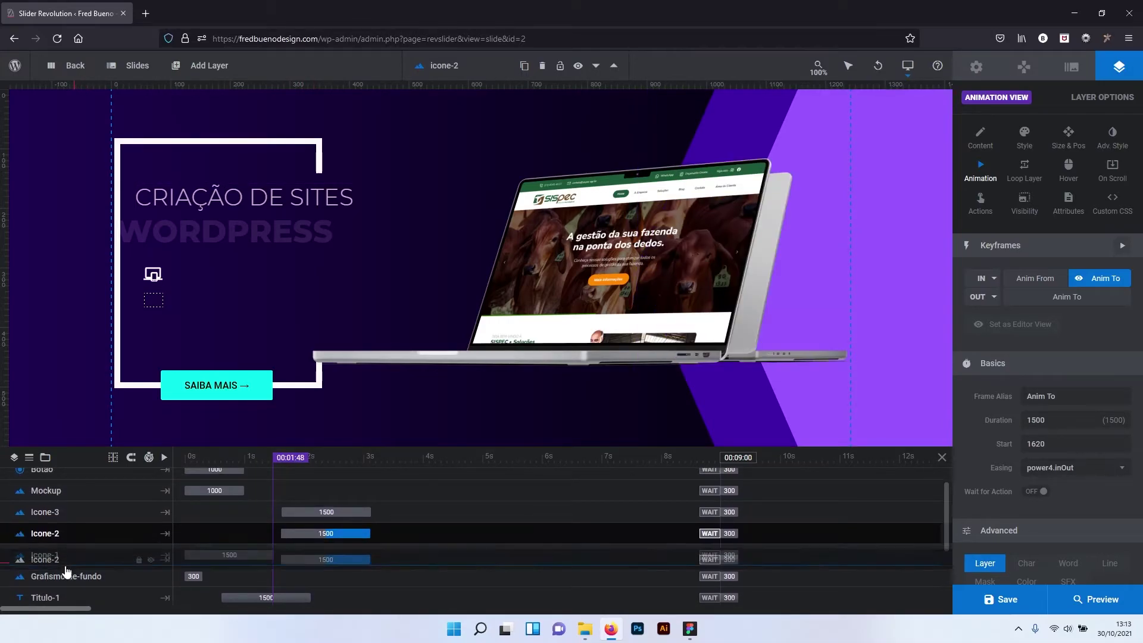
Move Icone-1 above Icone-2 and push the icon entrances to about 1740 ms.
left_click_drag(67, 572, 62, 572)
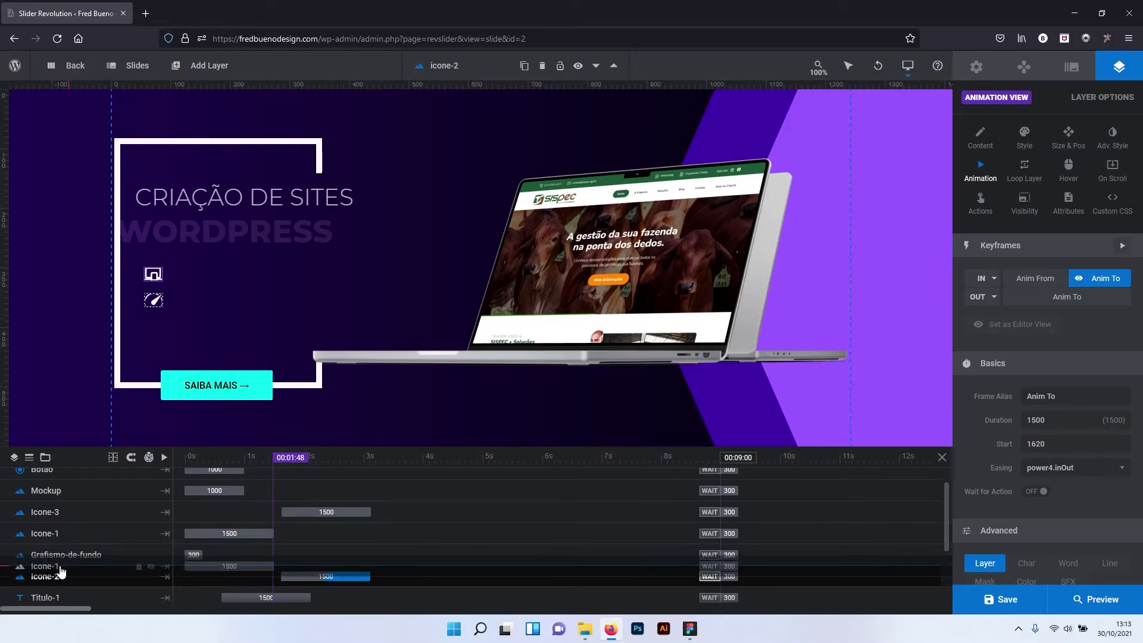
mouse_move(62, 571)
left_mouse_down()
mouse_move(63, 582)
mouse_move(69, 537)
left_mouse_up()
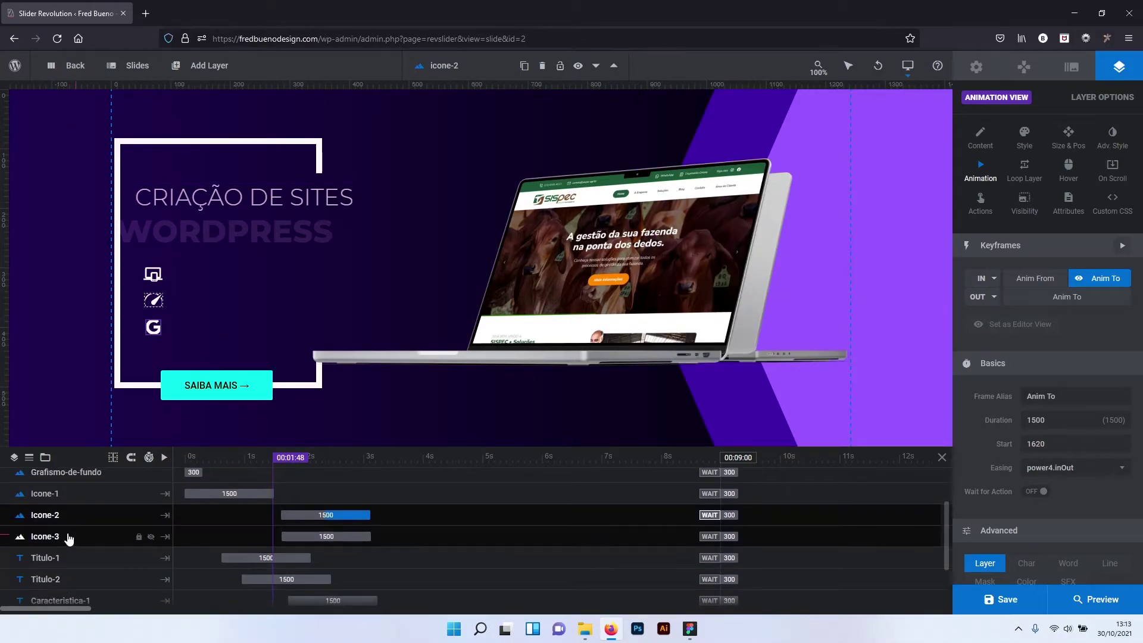
scroll(262, 571, "down", 2)
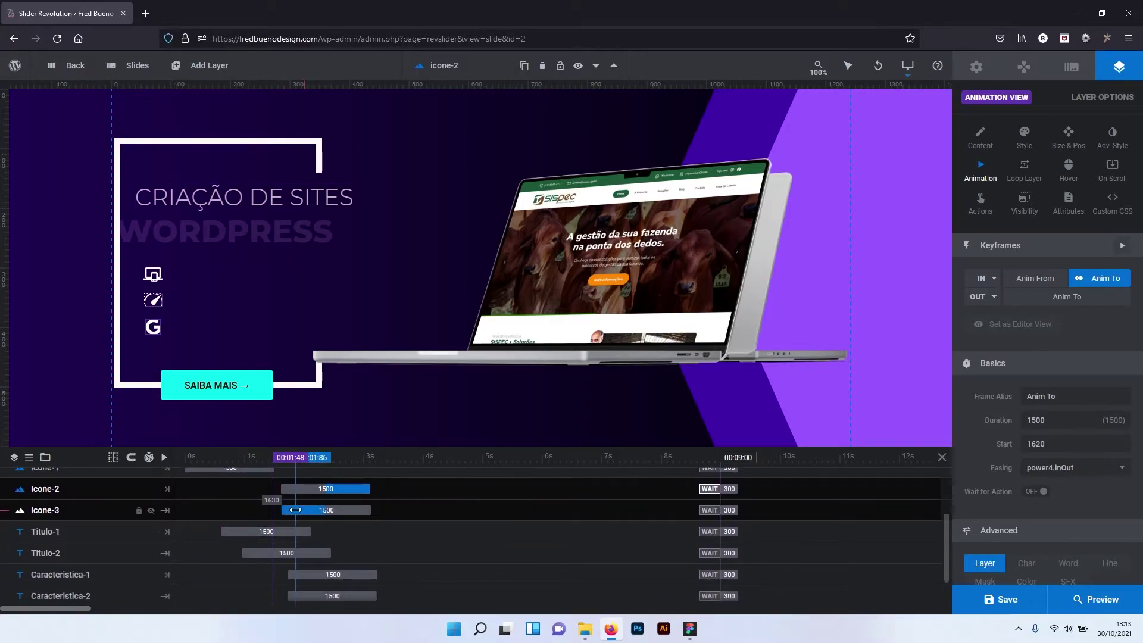
left_click_drag(295, 510, 309, 497)
scroll(302, 534, "up", 1)
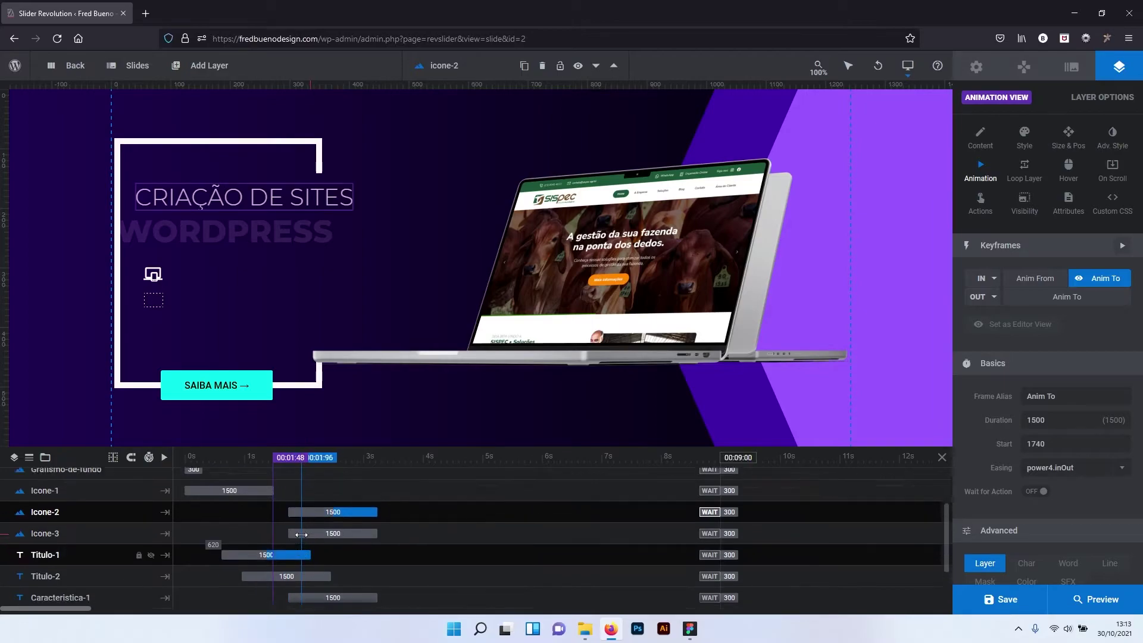
scroll(301, 535, "up", 2)
left_click_drag(210, 529, 304, 546)
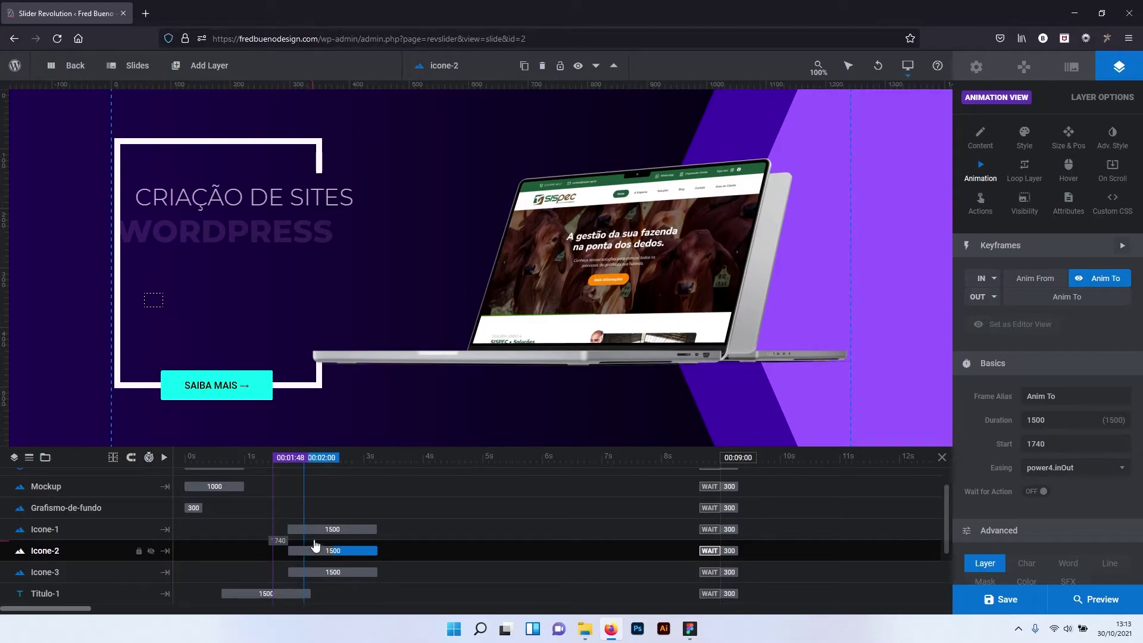
Delay the laptop Mockup entrance to about 1.7 s.
scroll(333, 524, "down", 1)
scroll(320, 515, "down", 1)
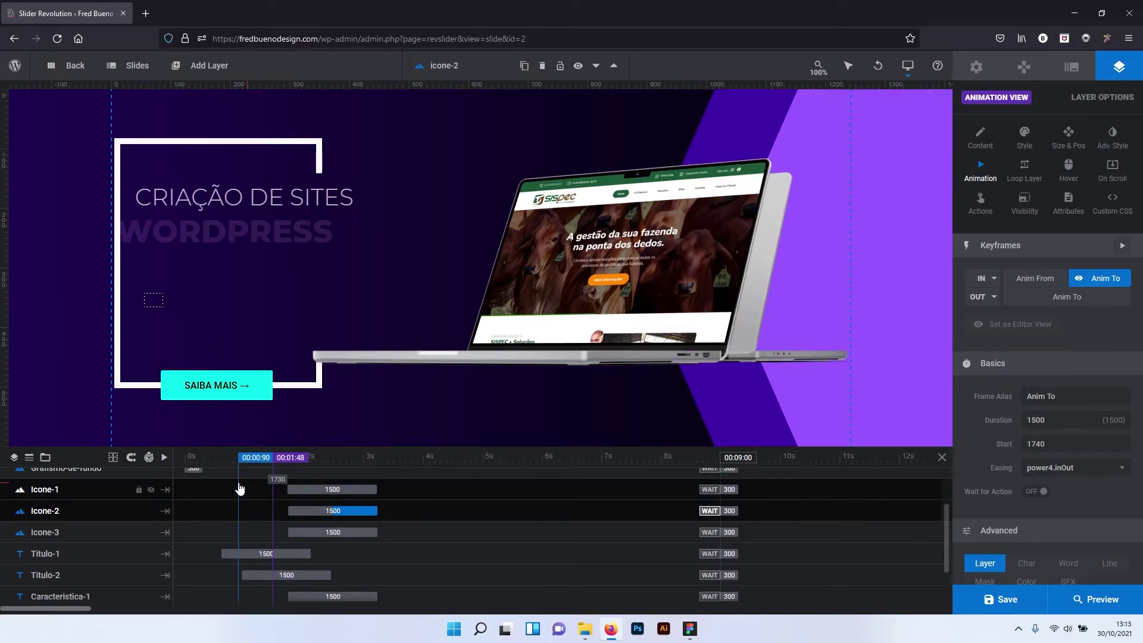
scroll(232, 511, "down", 2)
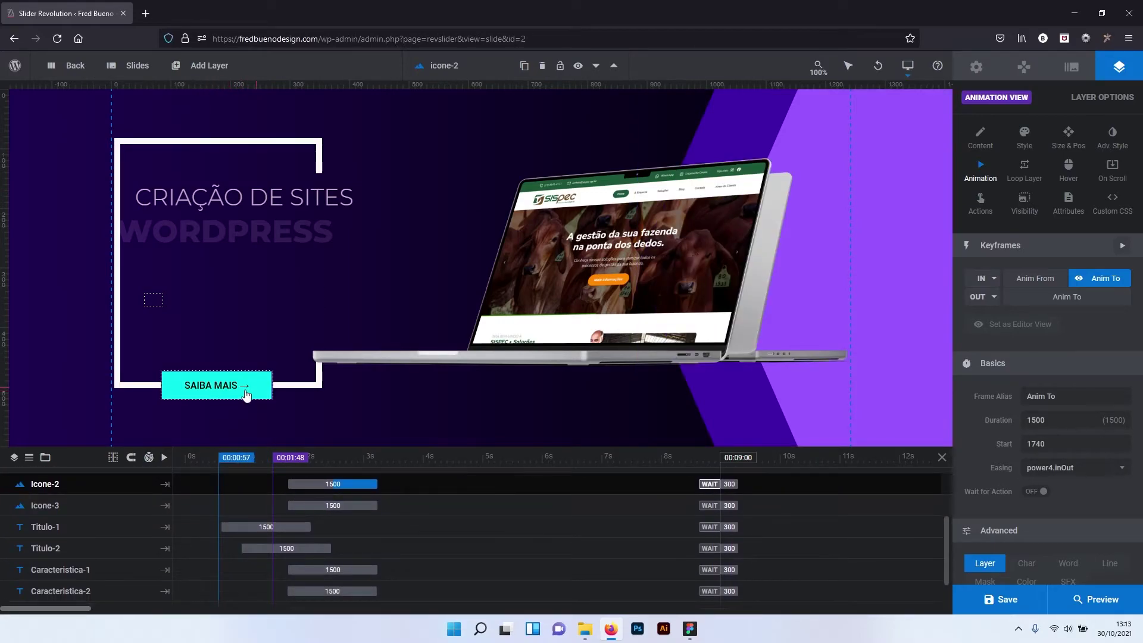
scroll(226, 540, "down", 1)
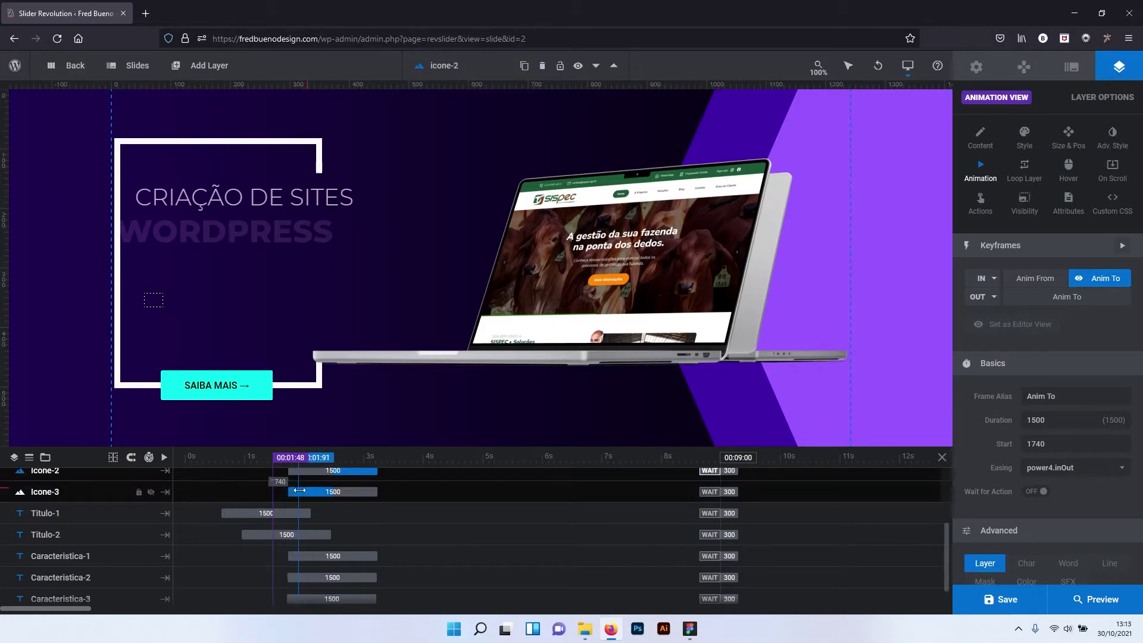
scroll(194, 512, "up", 3)
scroll(191, 517, "up", 2)
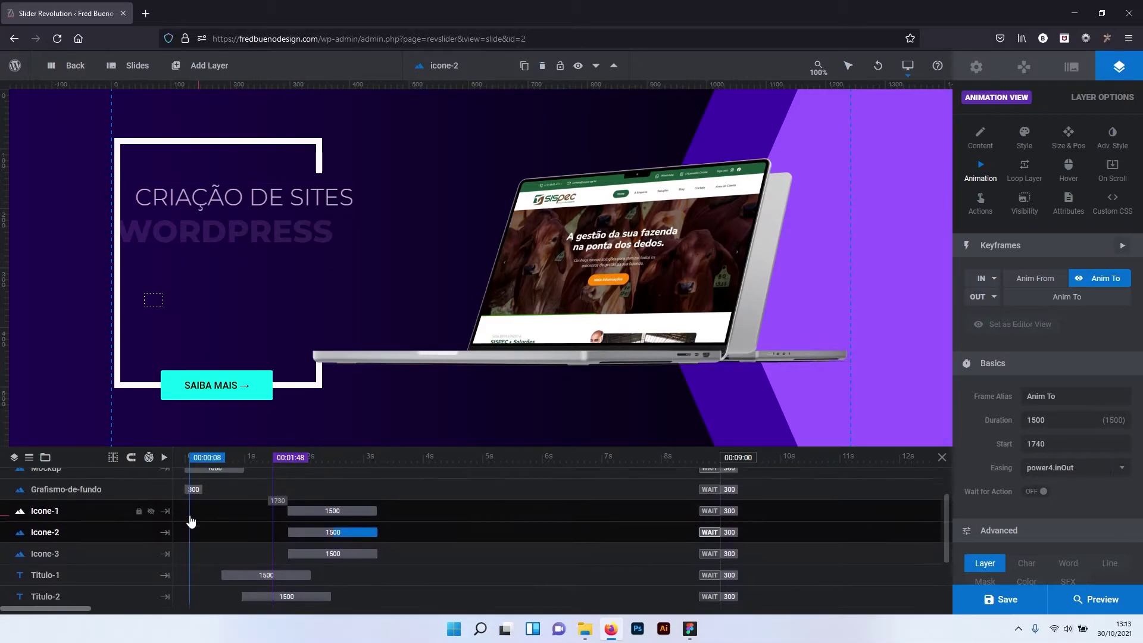
scroll(190, 521, "up", 3)
left_click_drag(200, 521, 303, 519)
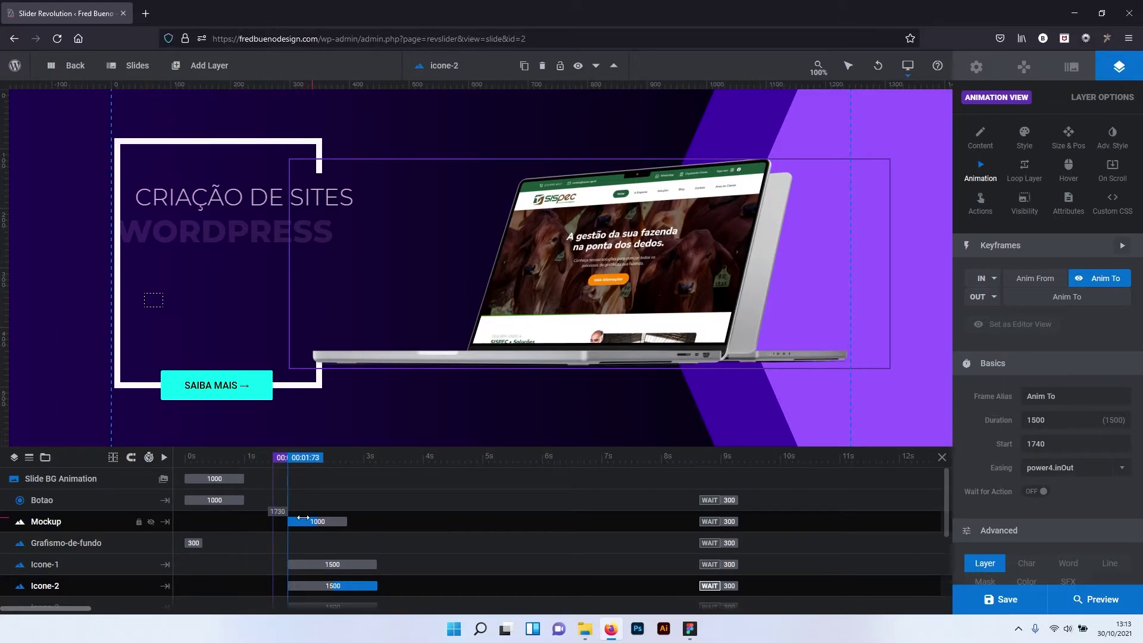
Stretch Mockup to 2000 ms, delay Grafismo-de-fundo to ~1.5 s, start Botao at 3220 ms.
left_click_drag(403, 523, 407, 521)
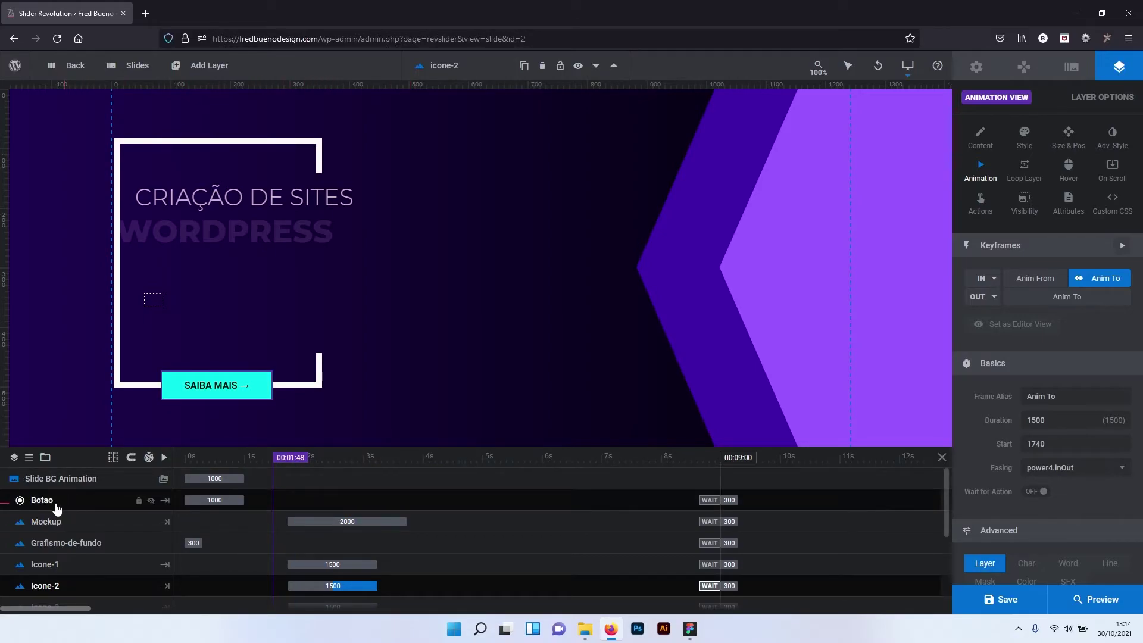
left_click(58, 549)
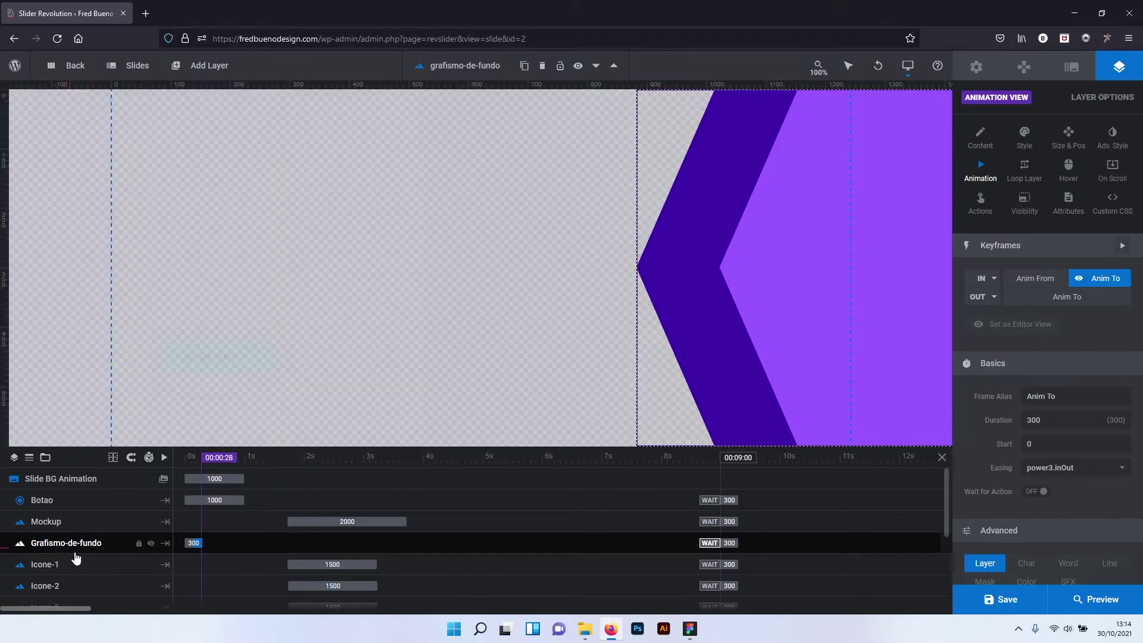
left_click_drag(199, 543, 334, 545)
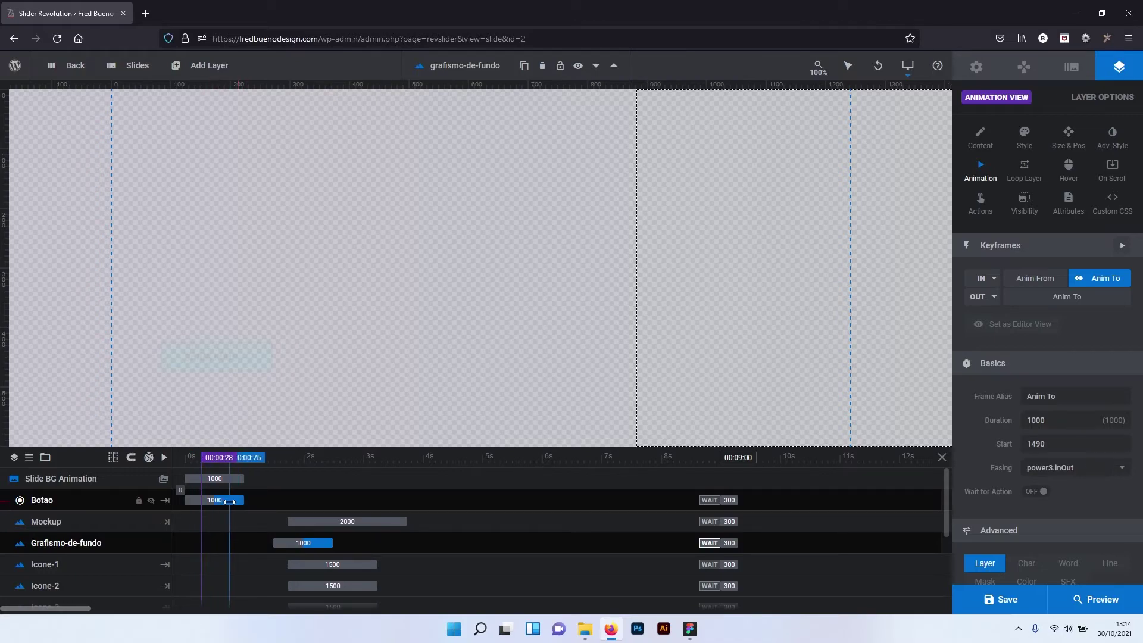
mouse_move(195, 498)
left_mouse_down()
mouse_move(381, 510)
mouse_move(466, 500)
left_mouse_up()
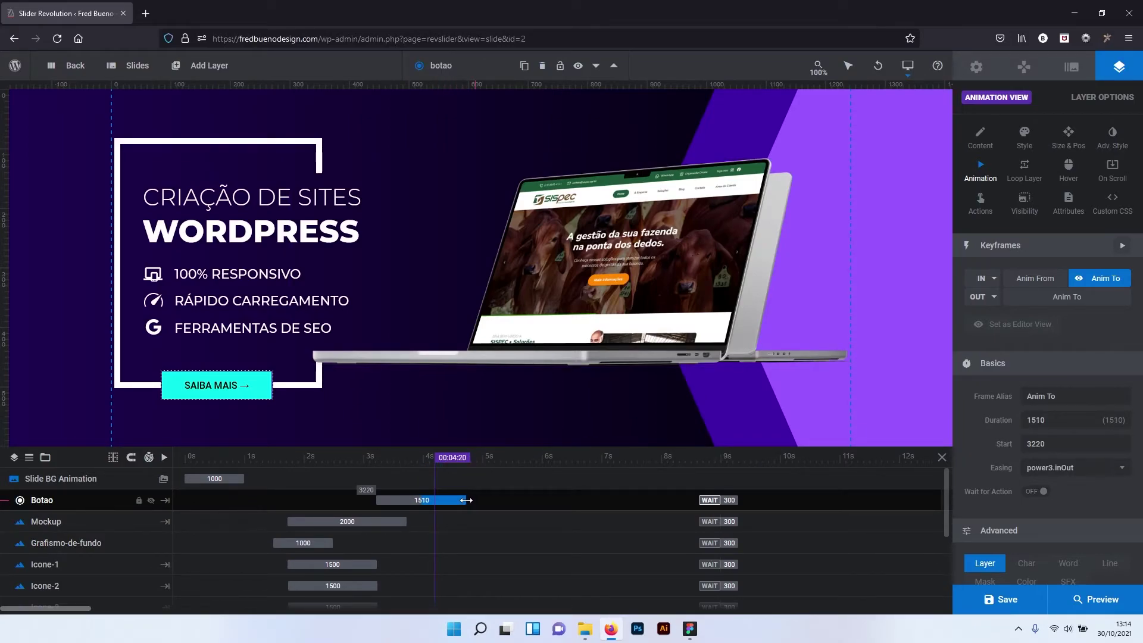
left_click_drag(466, 500, 465, 500)
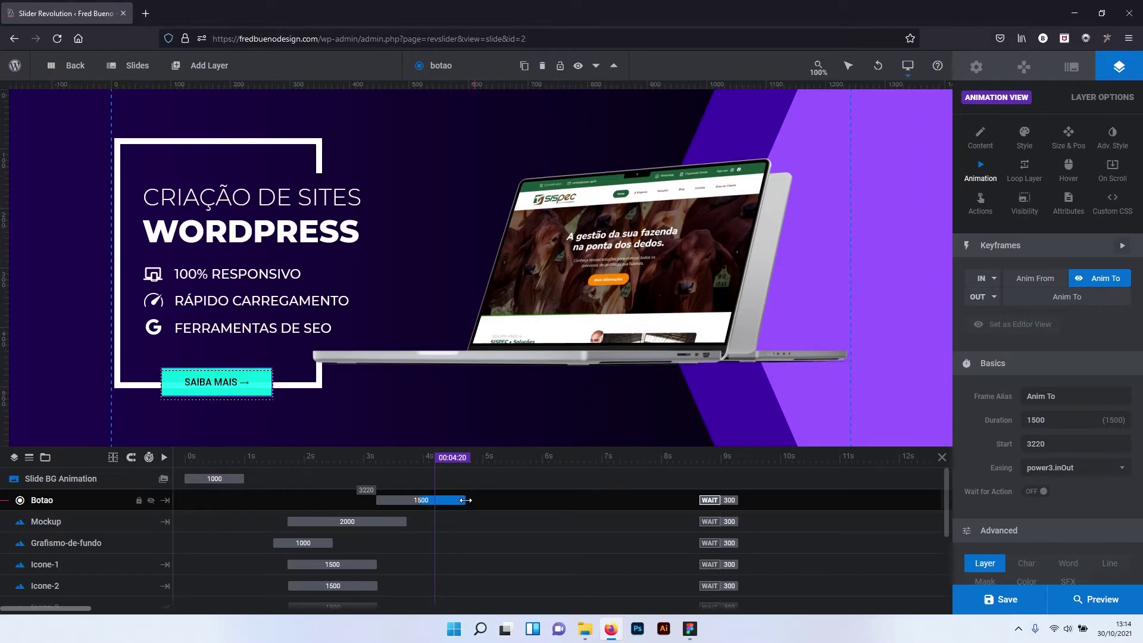
mouse_move(1000, 599)
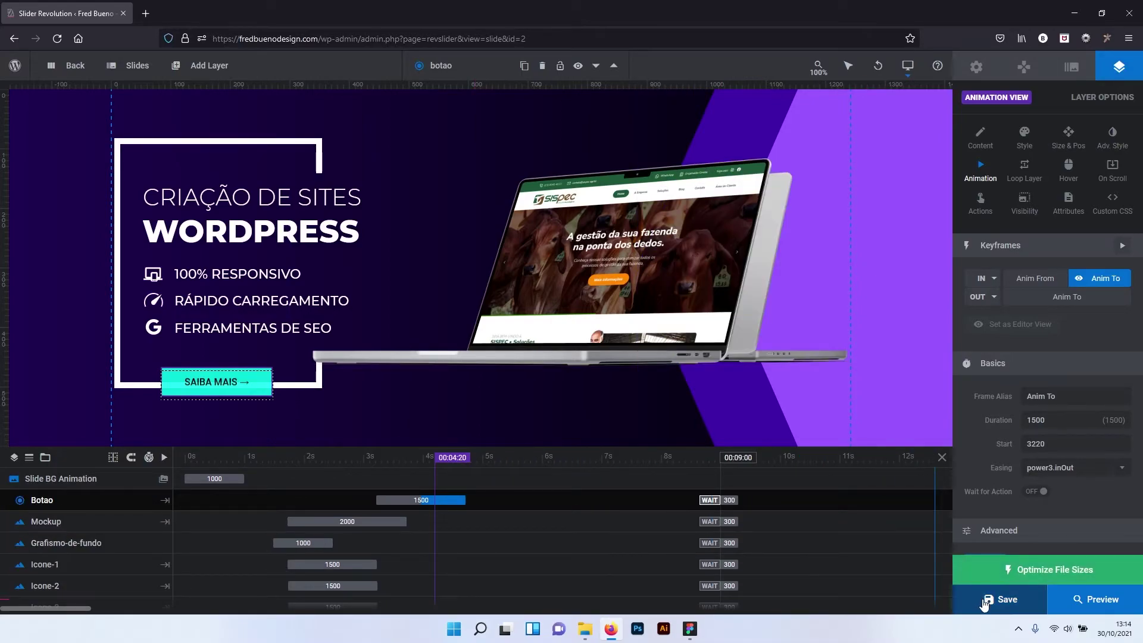
Save the slide, watch the retimed banner in preview, and close the preview.
left_click(984, 601)
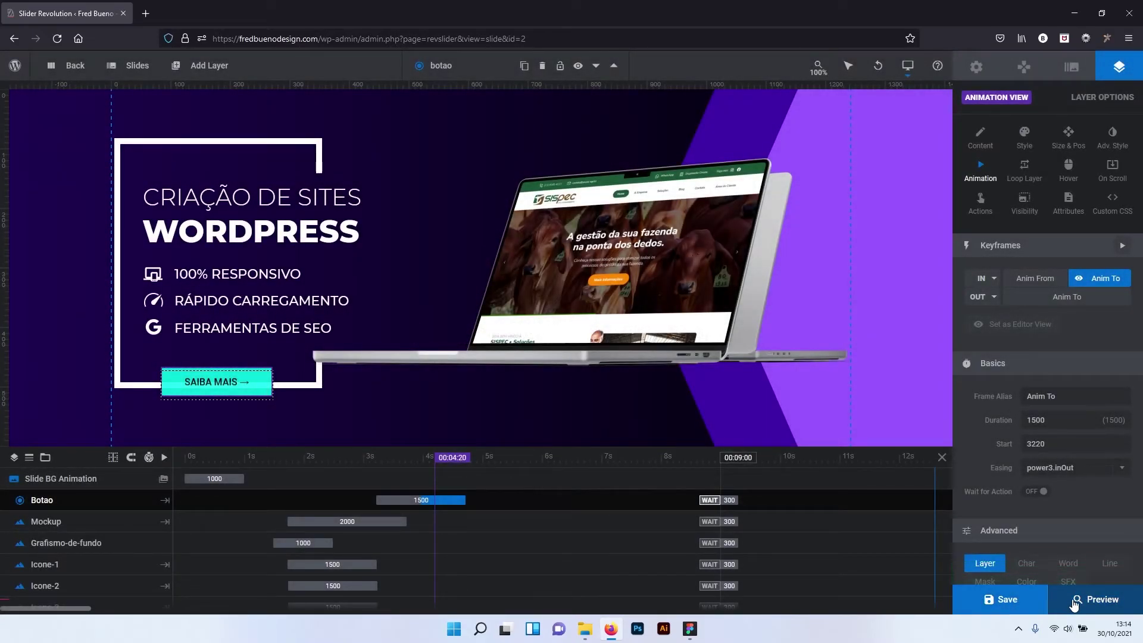
left_click(1075, 603)
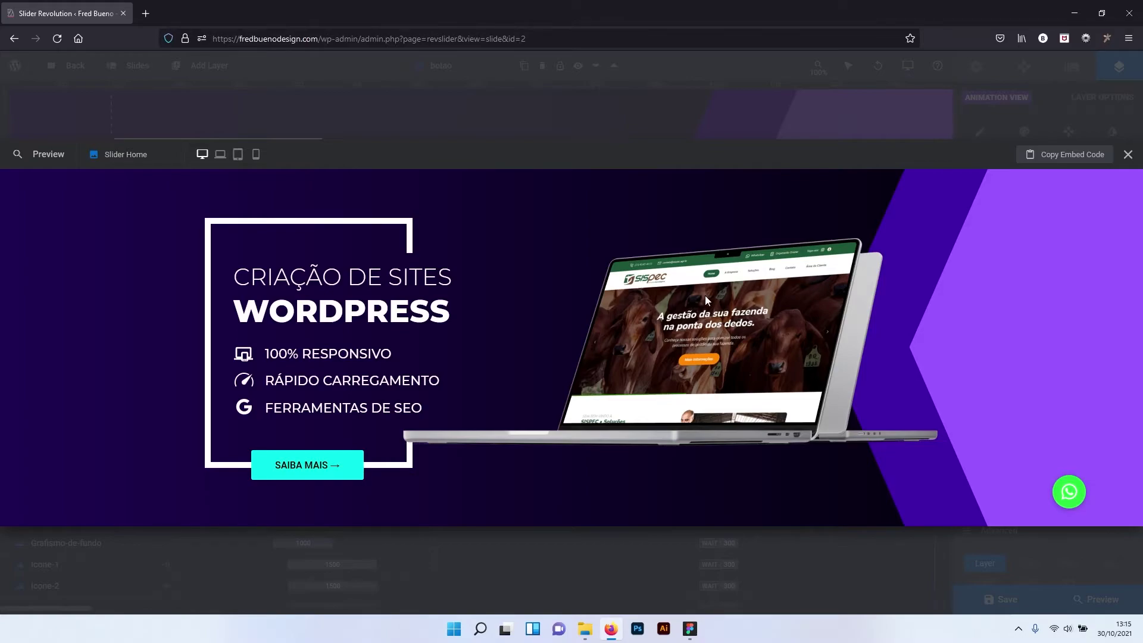
left_click(1128, 154)
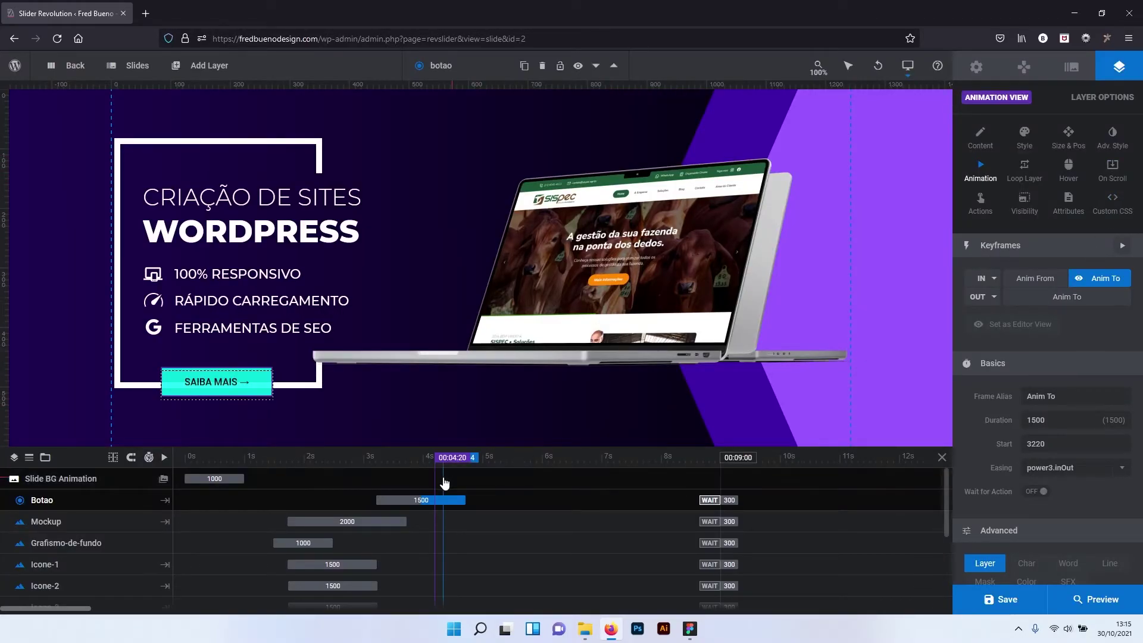
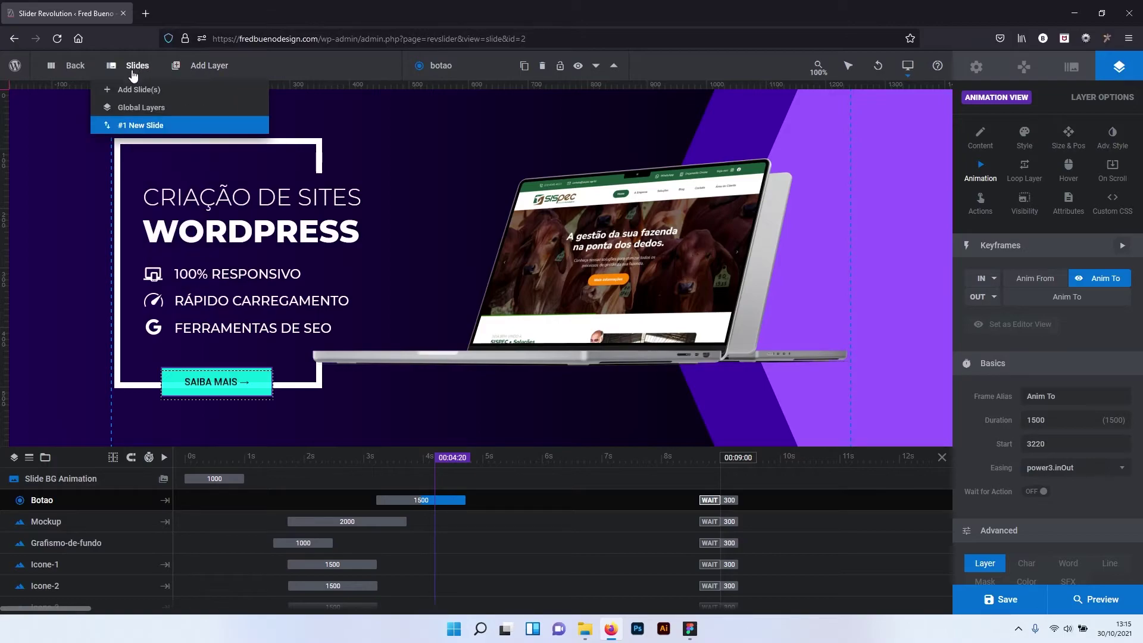
Title the first slide 'Criação de Sites' in its settings, then duplicate that slide.
left_click(137, 125)
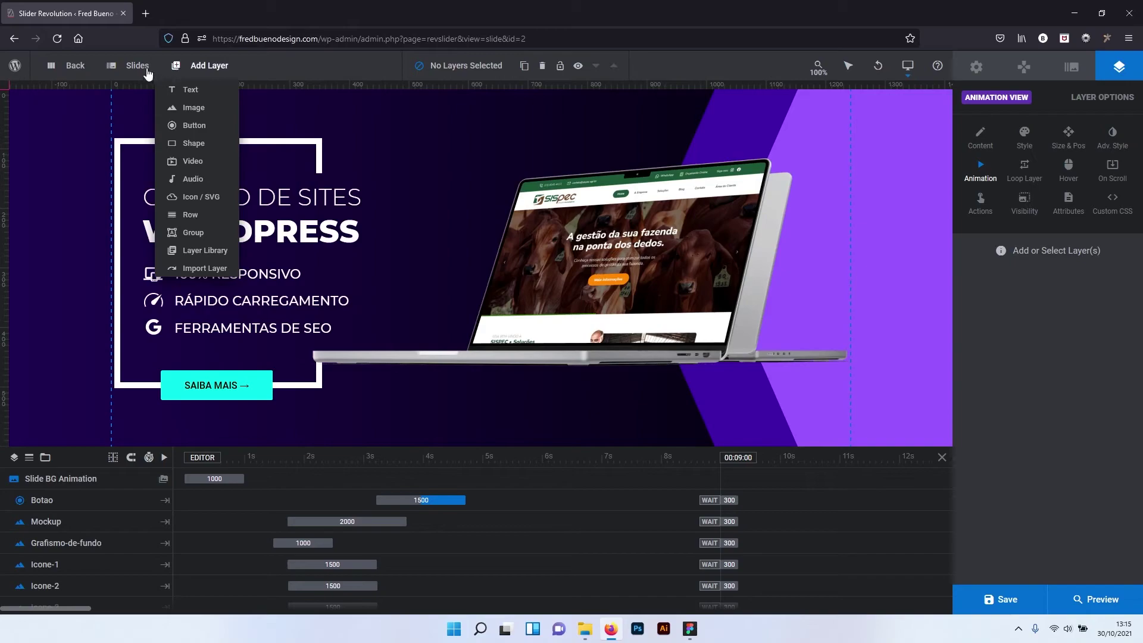
mouse_move(178, 125)
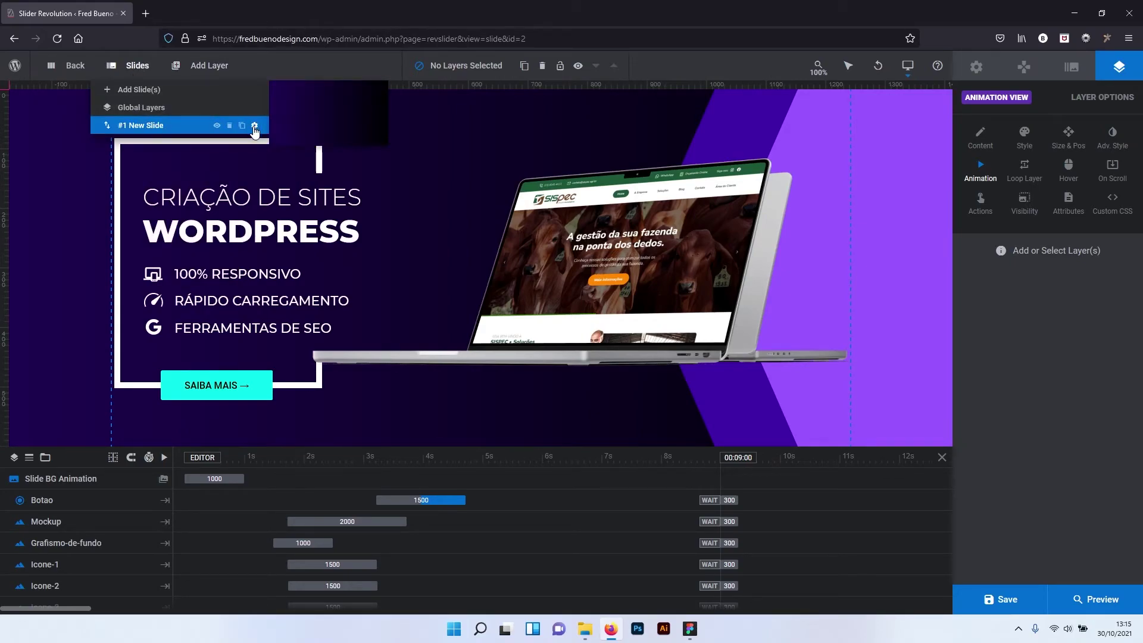
left_click(255, 129)
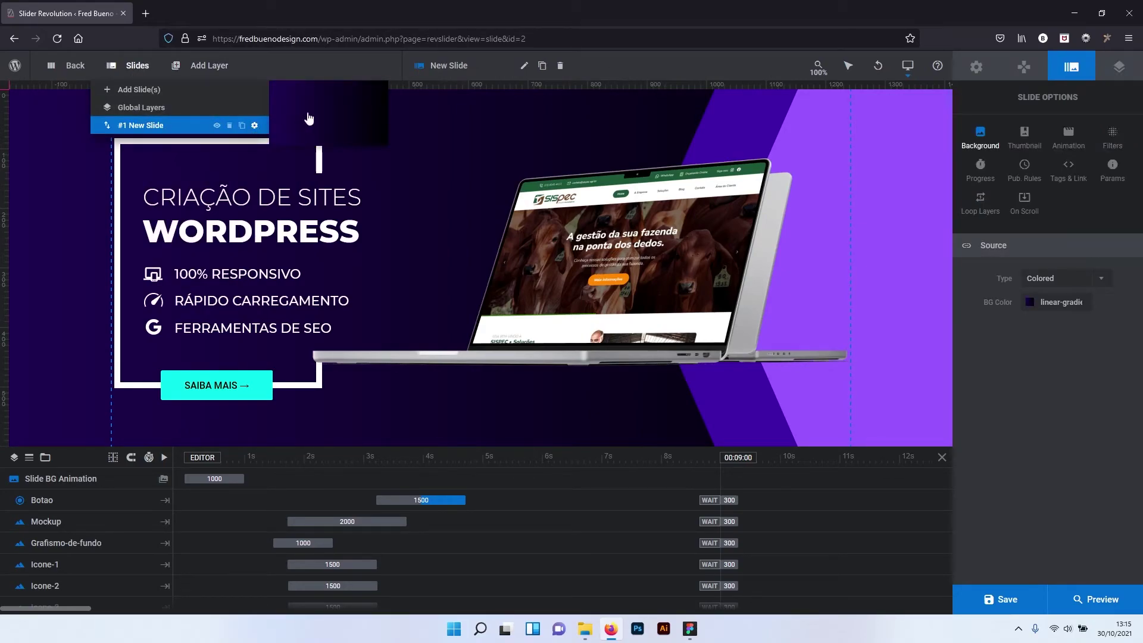
left_click(448, 64)
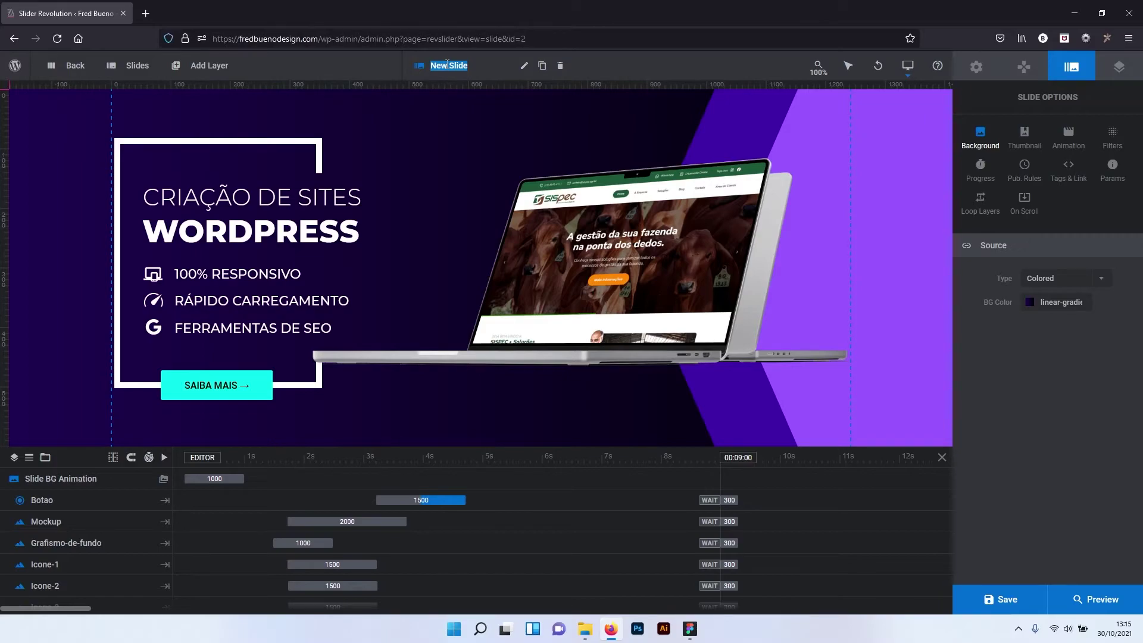
type("Criação")
type(" de Si")
type("tes")
mouse_move(131, 66)
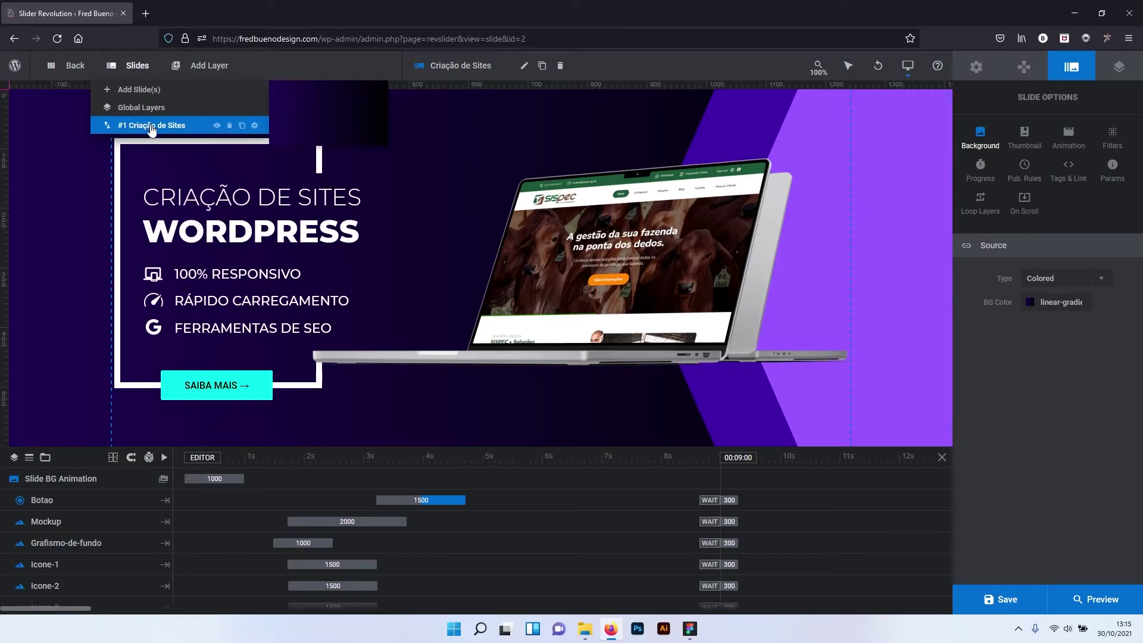
left_click(243, 125)
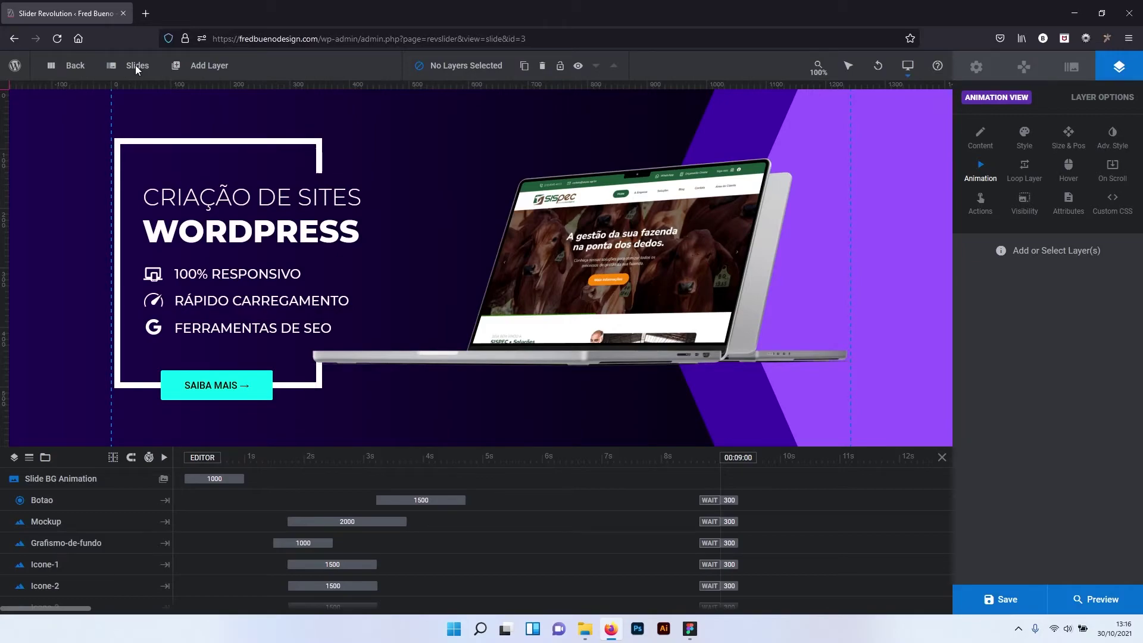
Replace 'Sites' with 'Logotipos' in slide #2's title so it reads 'Criação de Logotipos'.
left_click(134, 65)
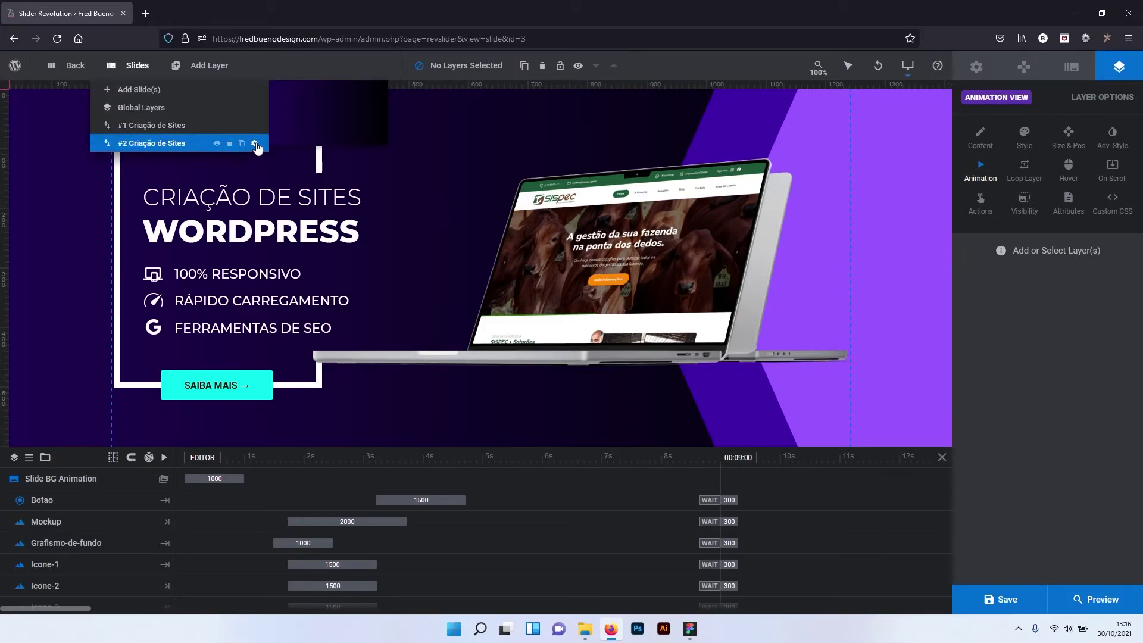
left_click(255, 143)
triple_click(471, 65)
left_click_drag(472, 66, 494, 67)
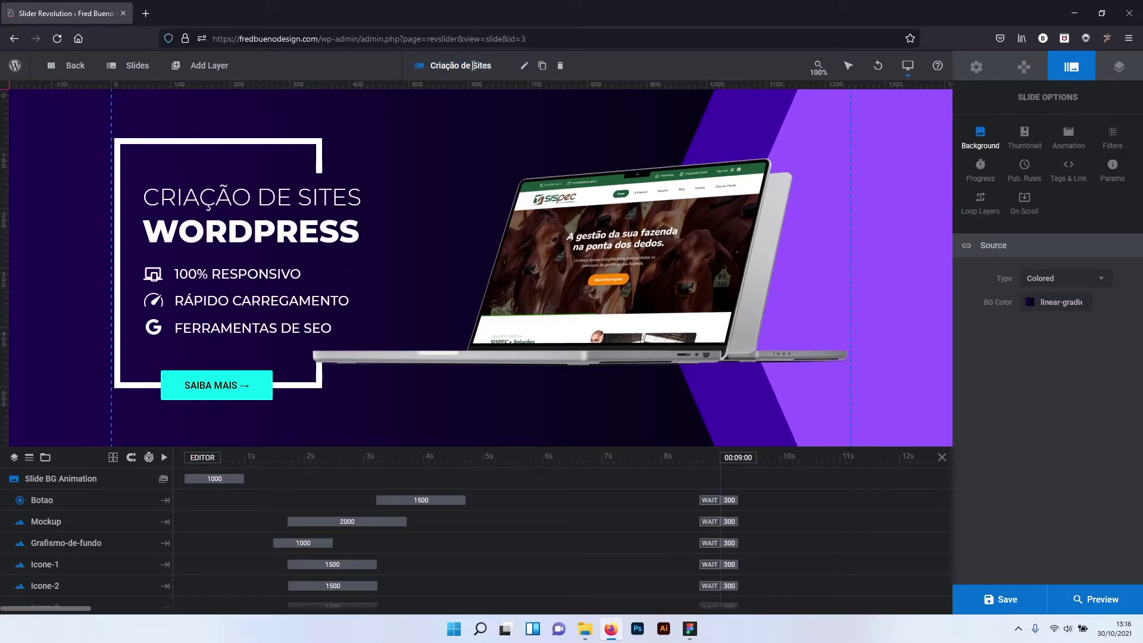
type("Lo")
type("gotipos")
left_click(472, 117)
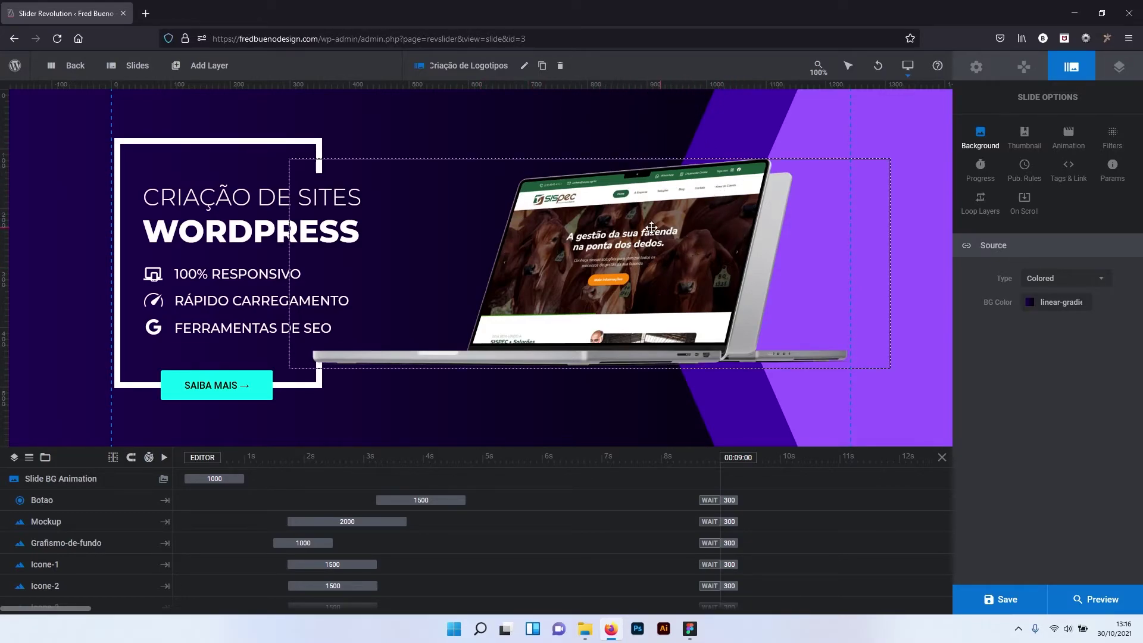
Delete 'SITES' from the Titulo-1 layer and replace 'WORDPRESS' with 'LOGOTIPOS' in Titulo-2.
left_click(310, 197)
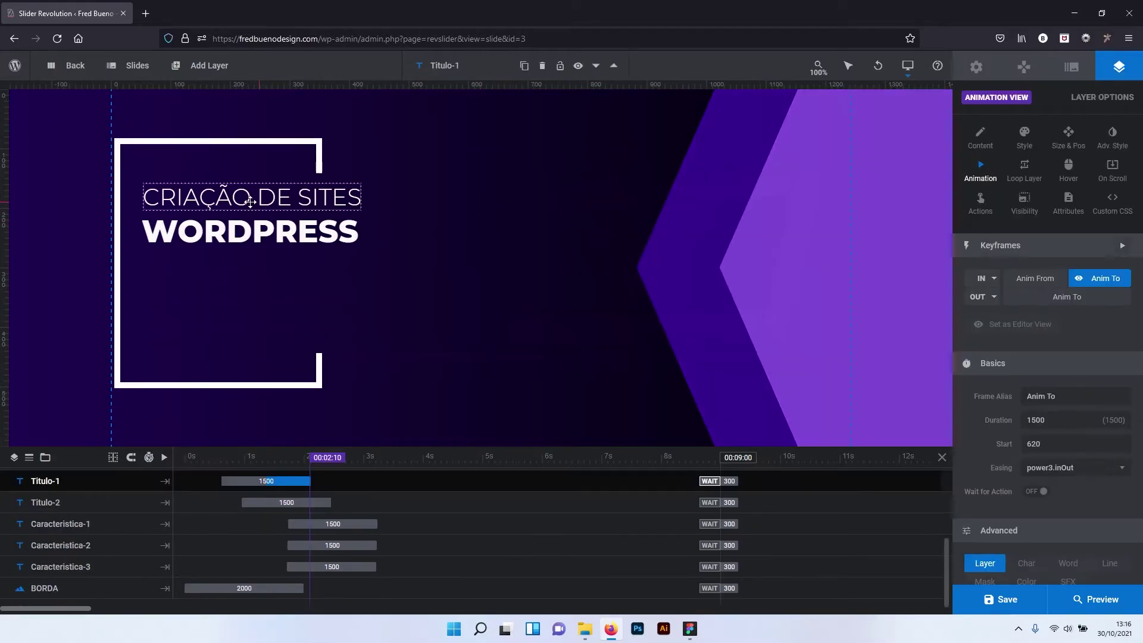
left_click(980, 138)
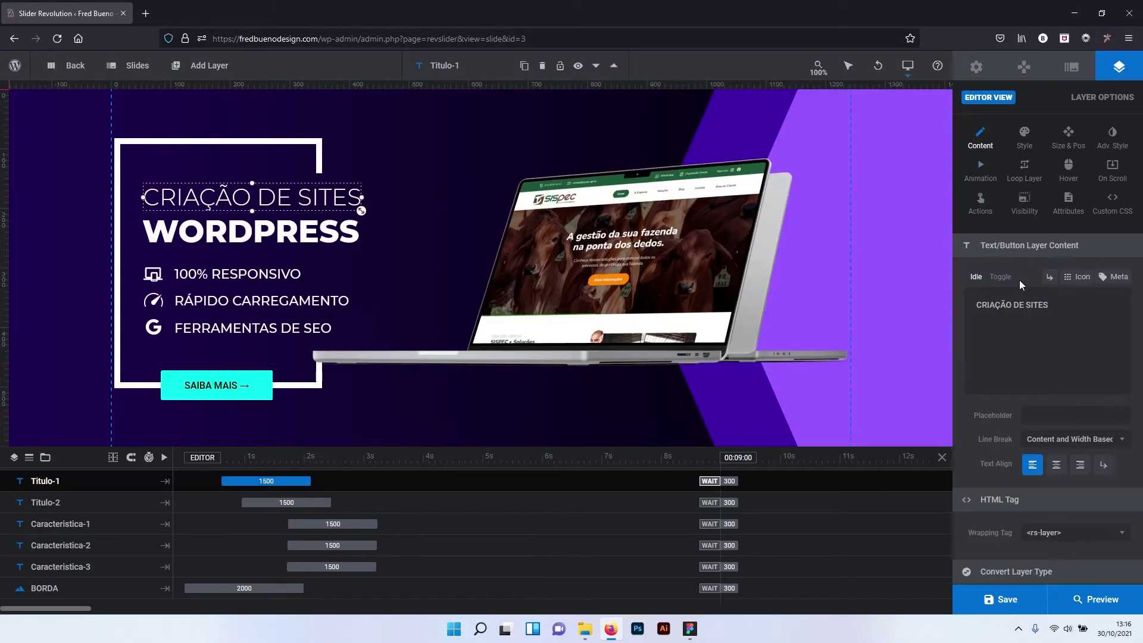
left_click_drag(1026, 305, 1107, 311)
key("BackSpace")
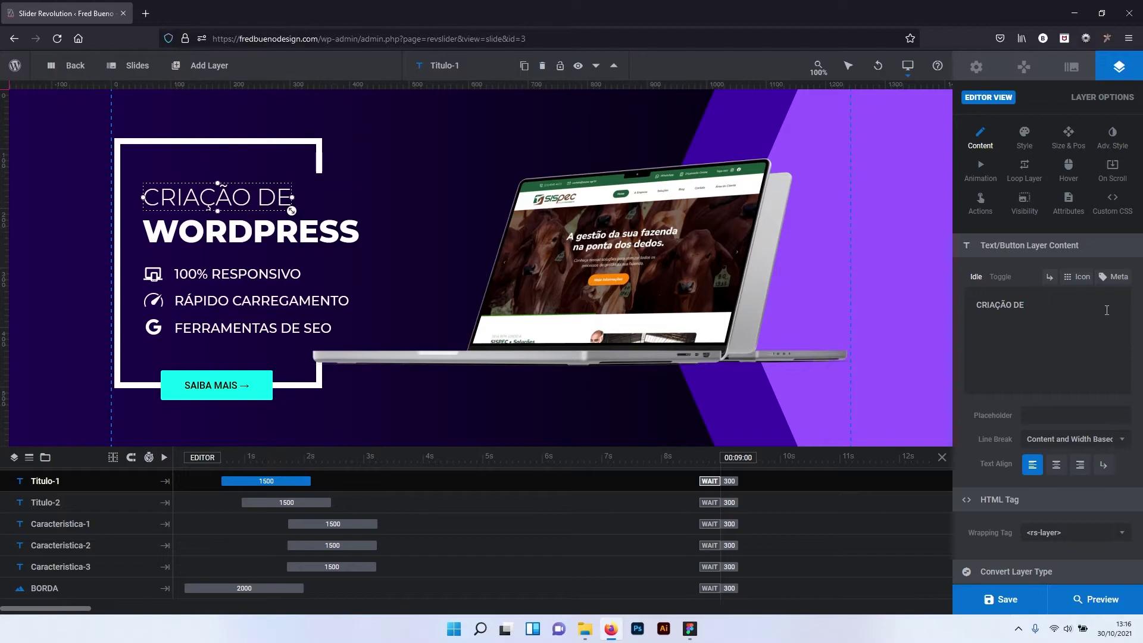
left_click(288, 229)
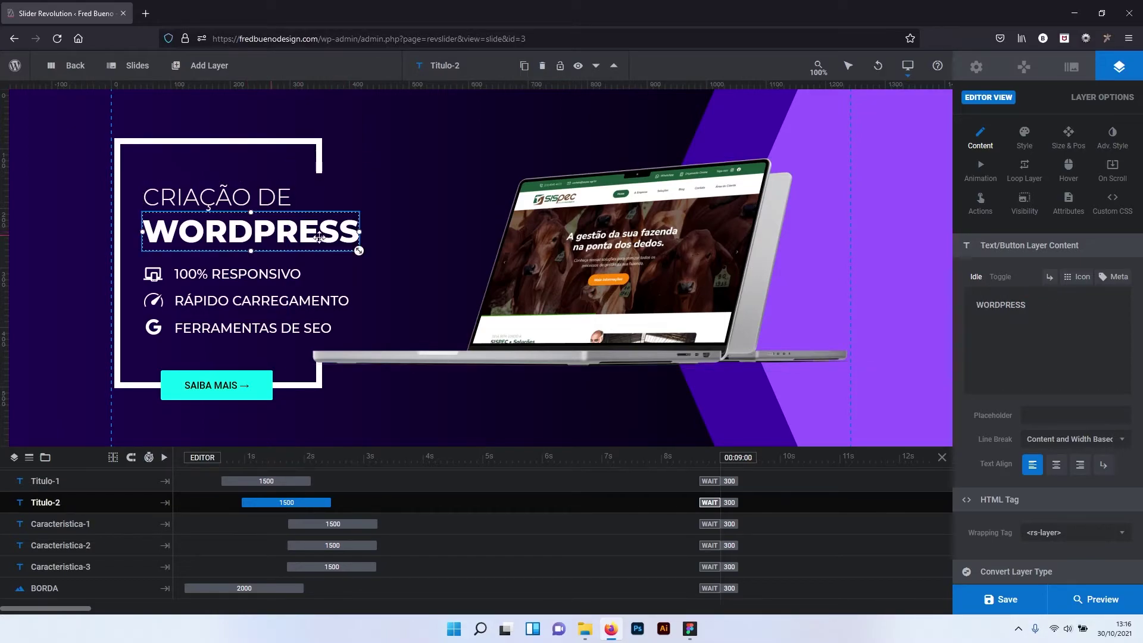
left_click_drag(1028, 309, 927, 306)
key("Caps_Lock")
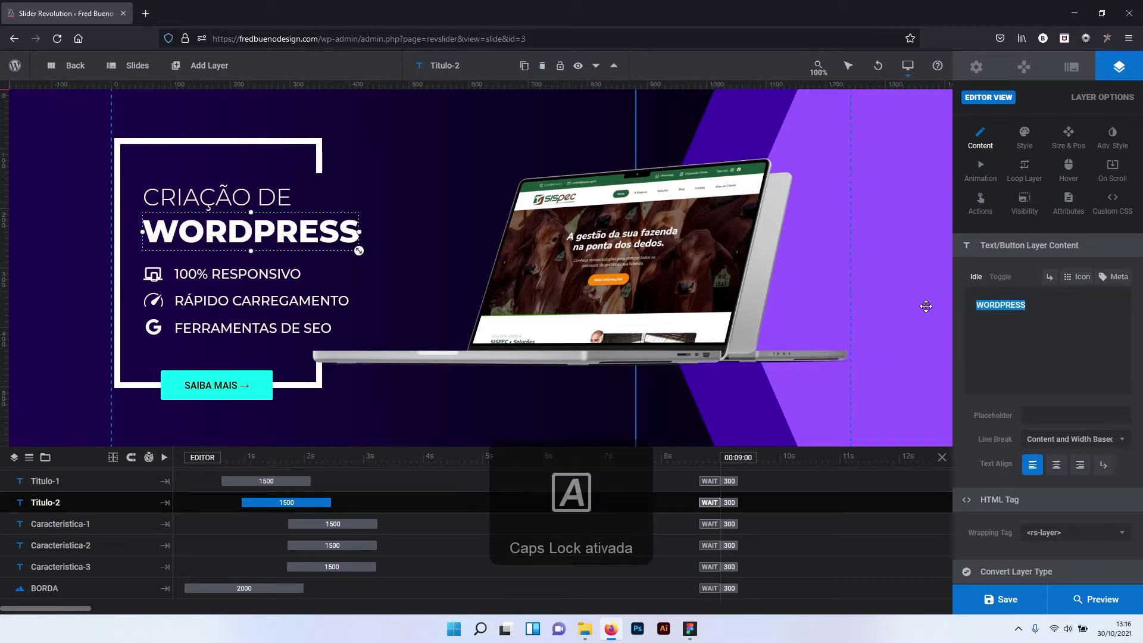
type("LOGOTIPOS")
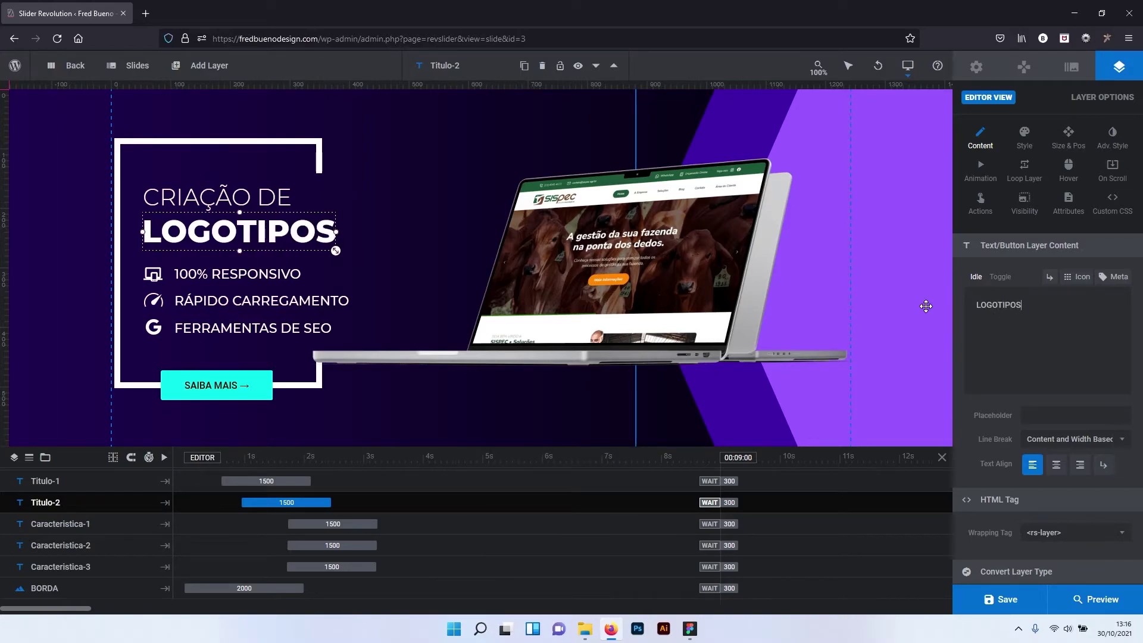
Select the 100% RESPONSIVO feature layer and copy 'PROPOSTAS EXCLUSIVAS' from the Figma design.
left_click(236, 277)
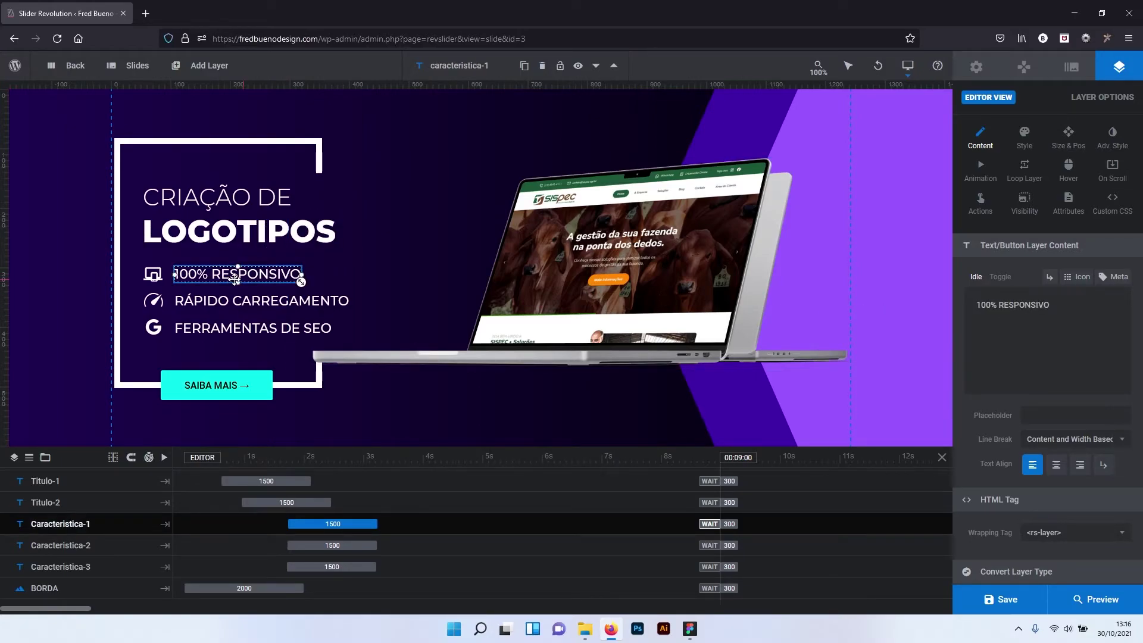
left_click(688, 631)
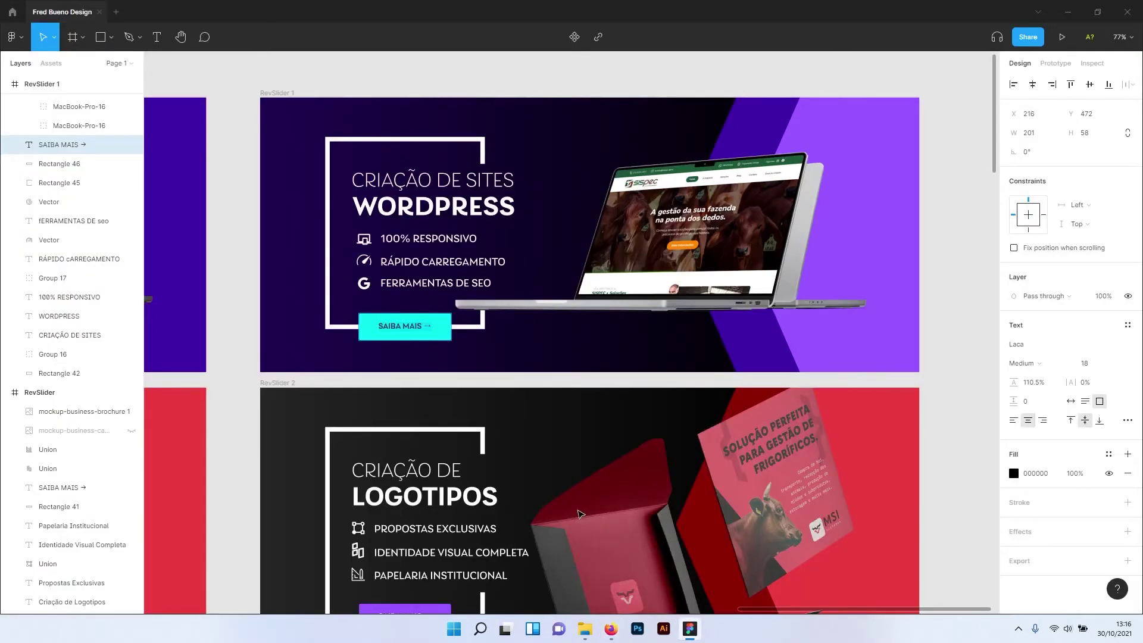
scroll(459, 504, "down", 2)
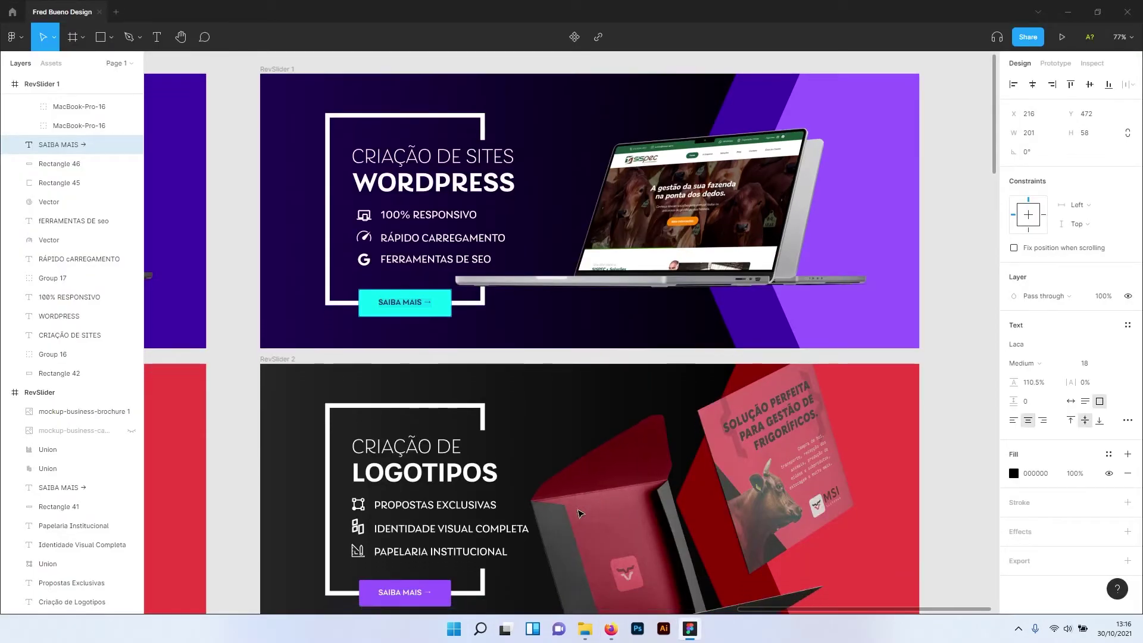
left_click(469, 505)
Replace '100% RESPONSIVO' with 'PROPOSTAS EXCLUSIVAS', fixing the pasted capitalisation.
key("alt+Tab")
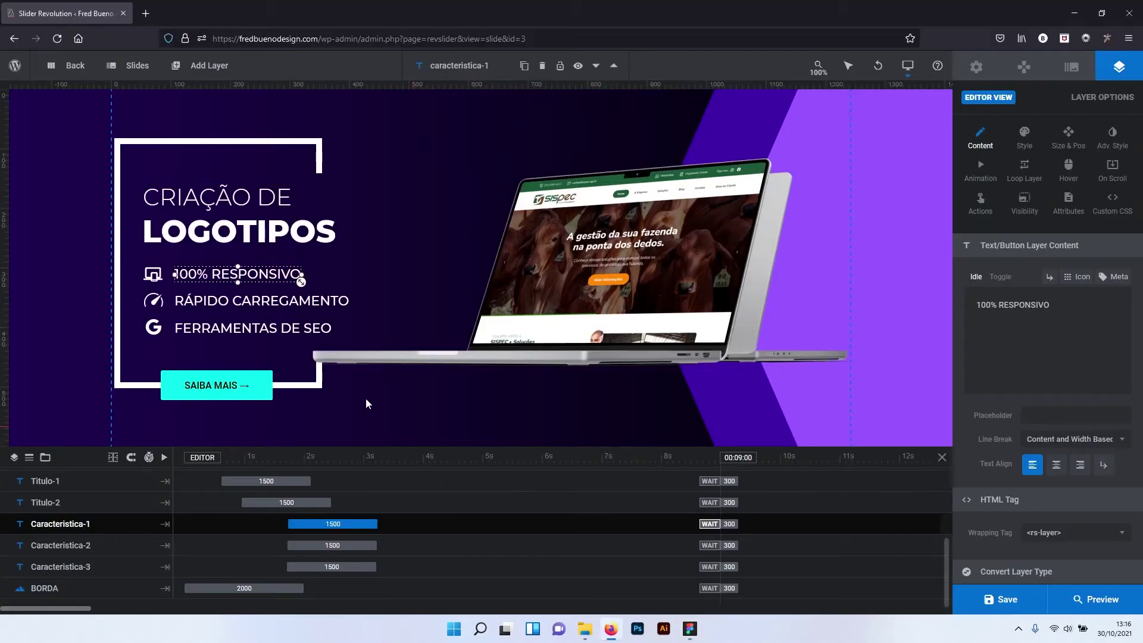
mouse_move(1069, 307)
left_mouse_down()
mouse_move(952, 304)
mouse_move(970, 304)
left_mouse_up()
type("pROPOSTAS eXCLUSIVAS")
left_click(971, 305)
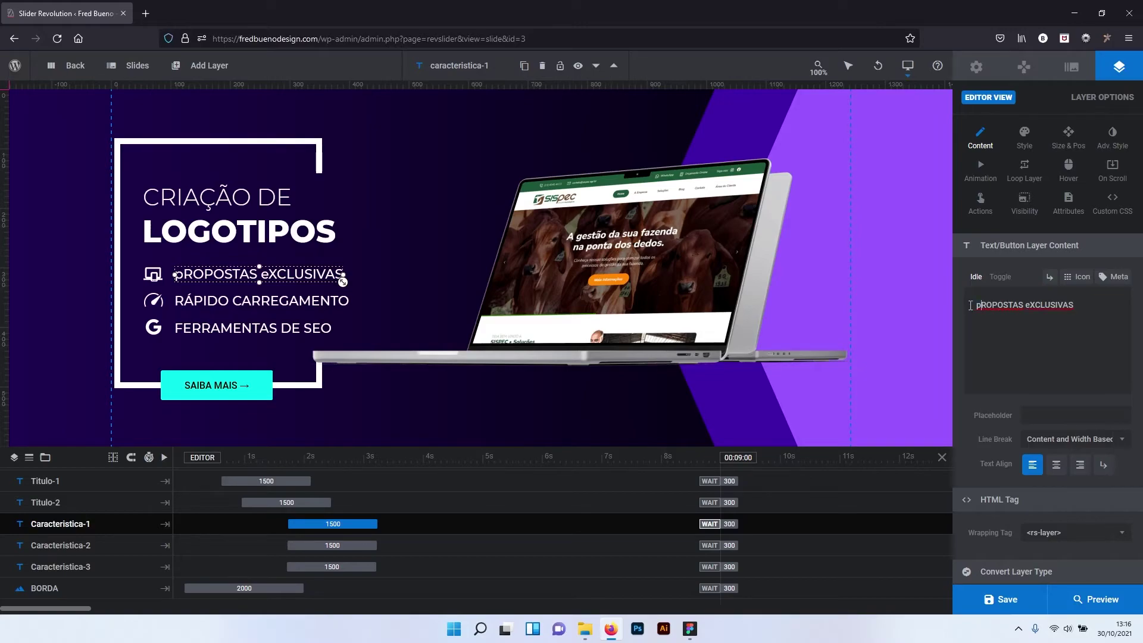
key("BackSpace")
type("P")
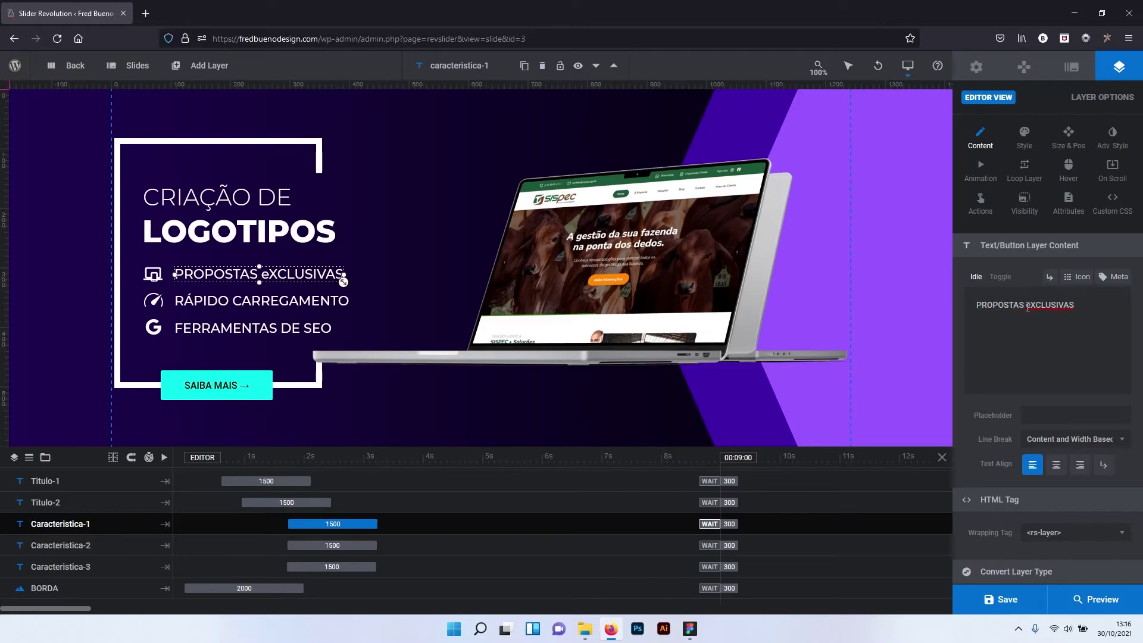
key("BackSpace")
type("E")
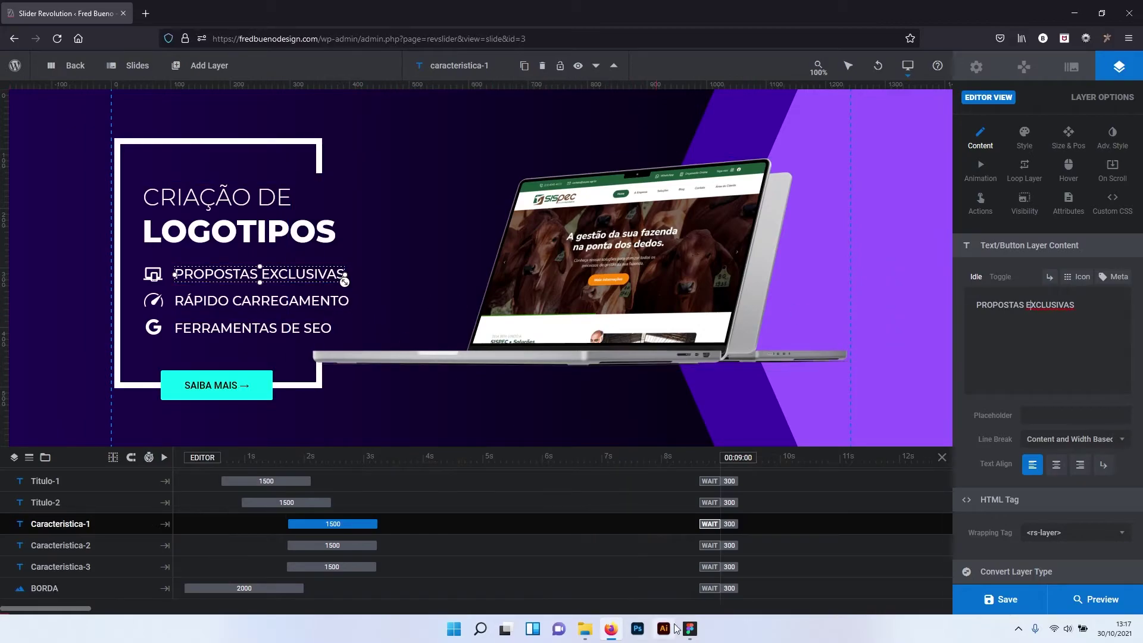
Copy 'IDENTIDADE VISUAL COMPLETA' from Figma and paste it over 'RÁPIDO CARREGAMENTO'.
left_click(690, 629)
double_click(403, 528)
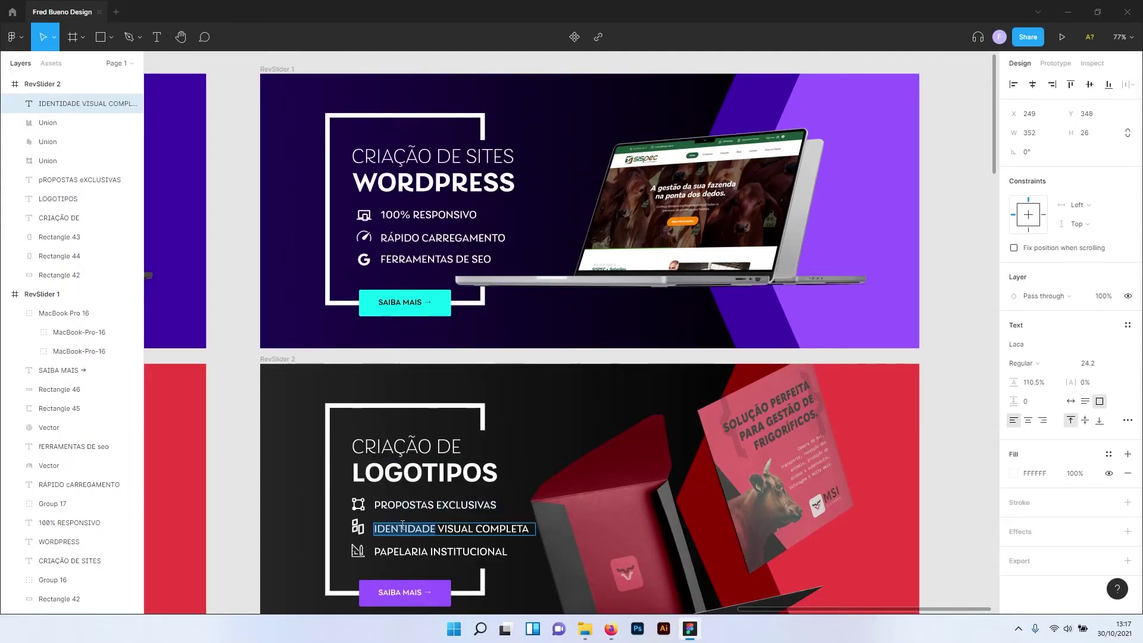
triple_click(403, 526)
key("ctrl+c")
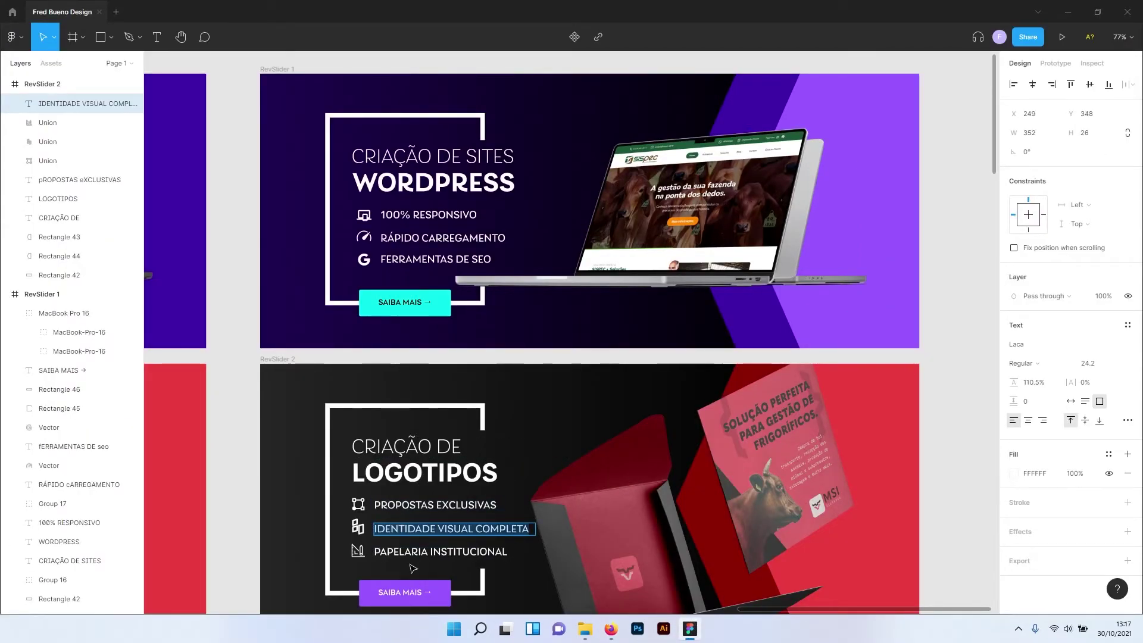
left_click(608, 630)
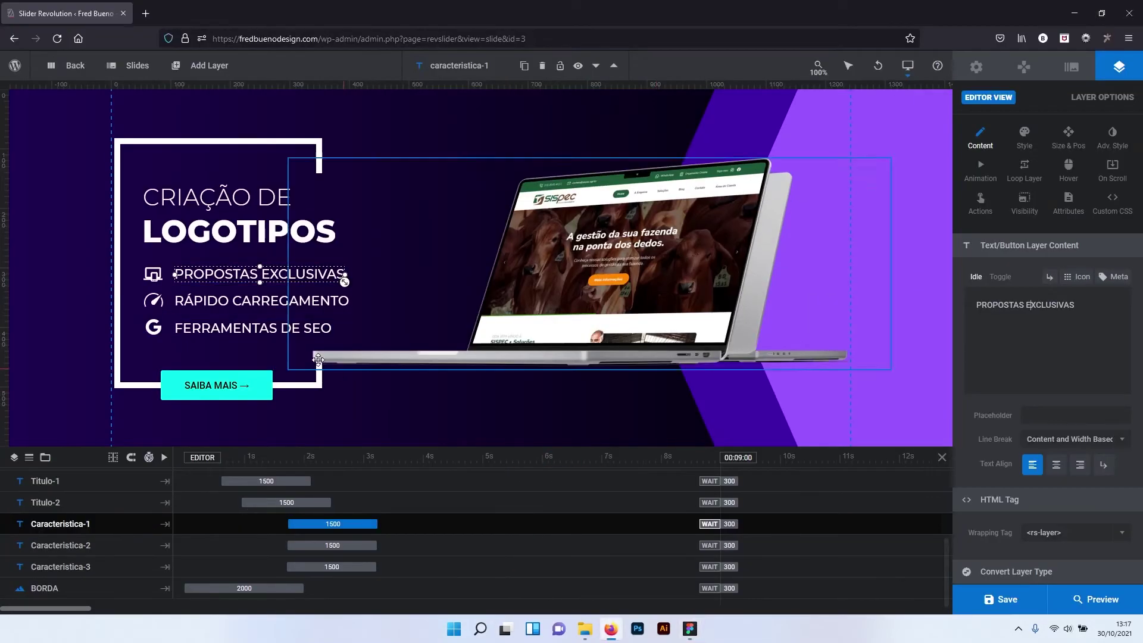
left_click(347, 304)
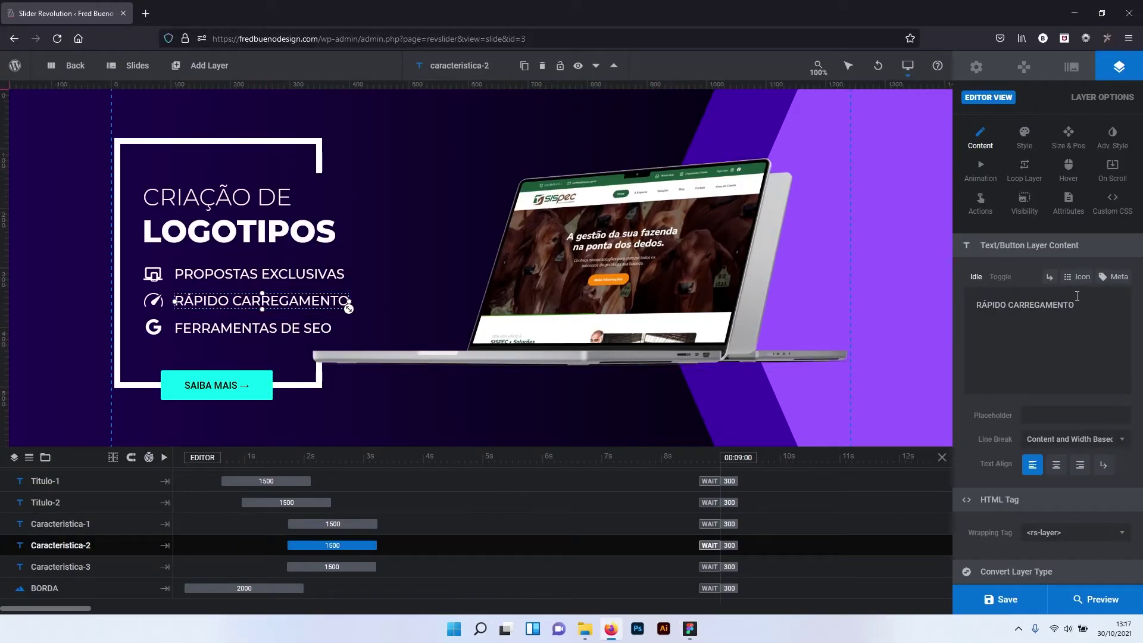
left_click_drag(1076, 296, 967, 301)
key("ctrl+v")
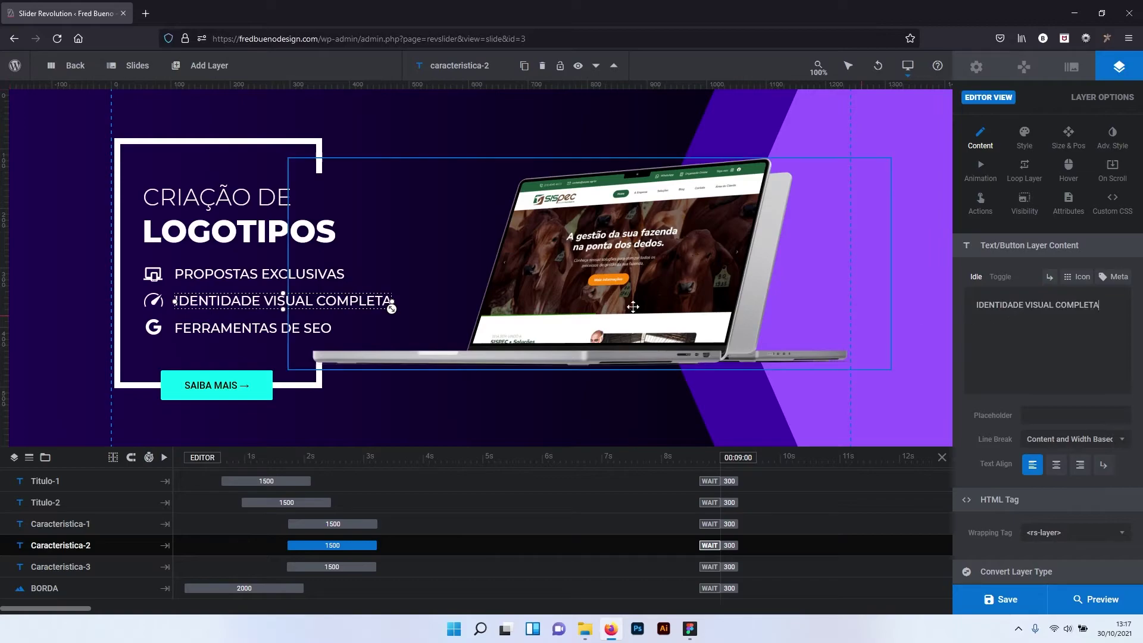
Replace 'FERRAMENTAS DE SEO' with 'PAPELARIA INSTITUCIONAL' in the third feature layer.
left_click(316, 327)
left_click_drag(1065, 305, 917, 303)
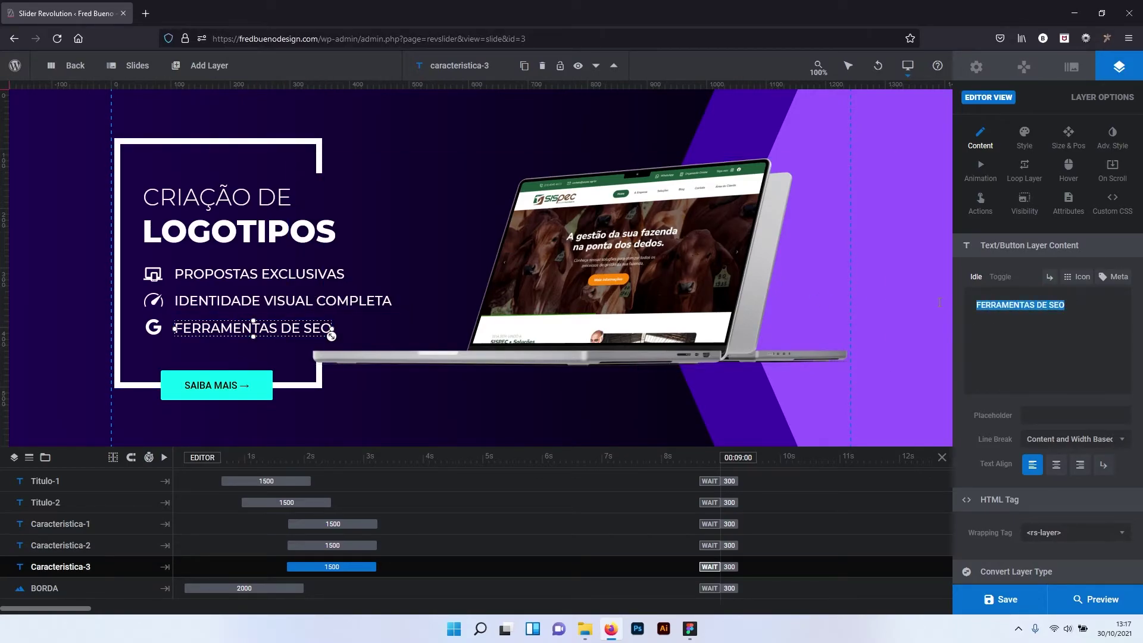
type("PAPEL")
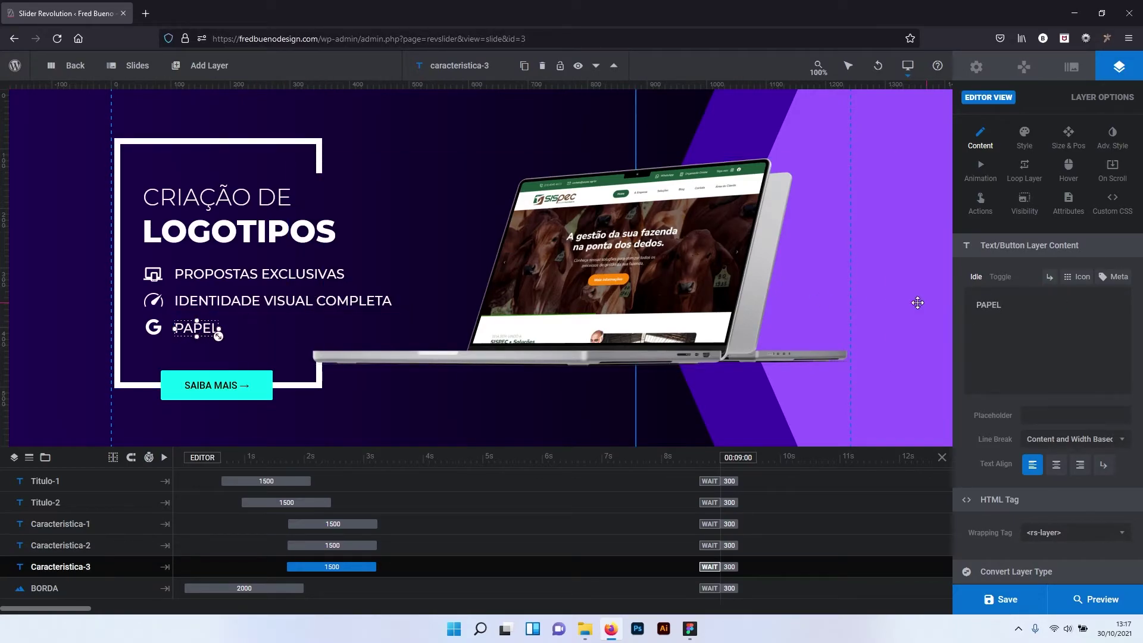
type("ARIA INSTITUCION")
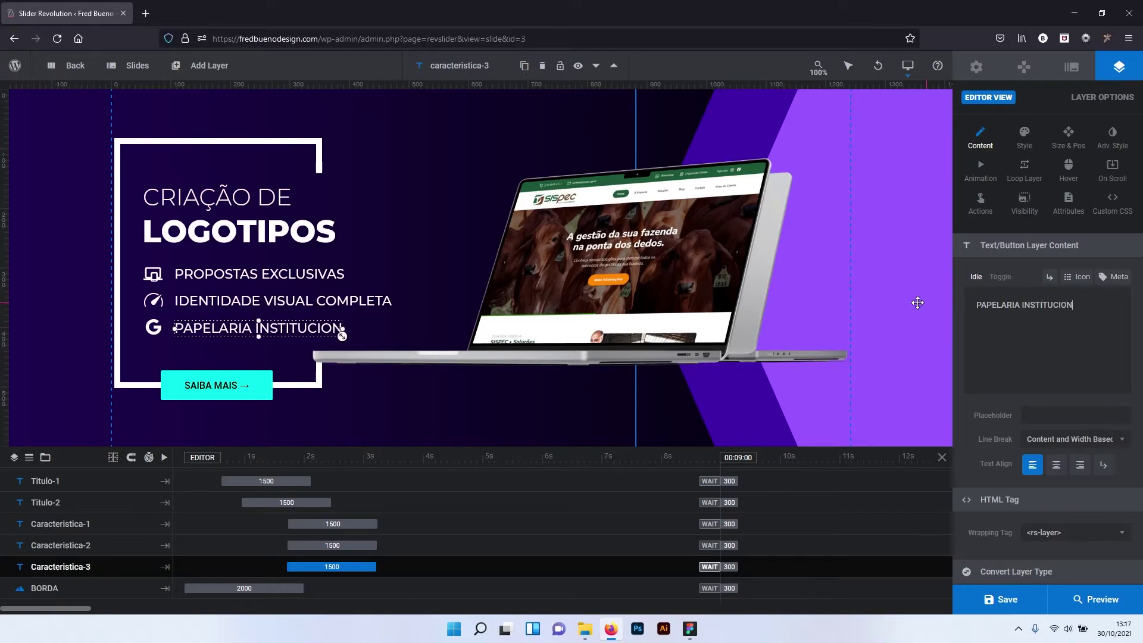
type("AL")
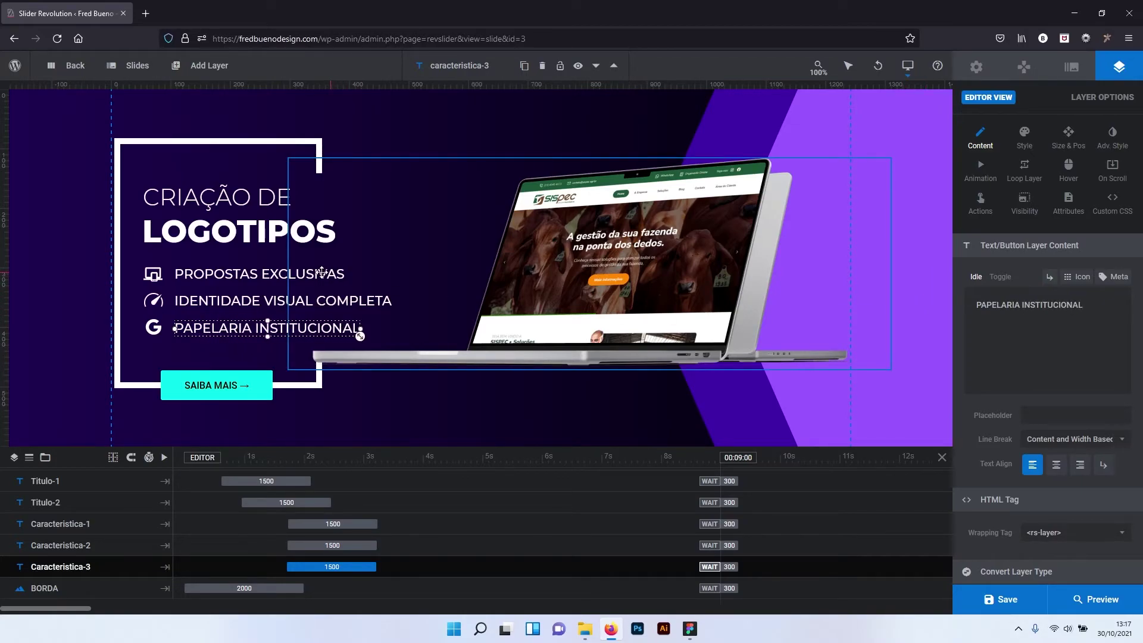
left_click(572, 229)
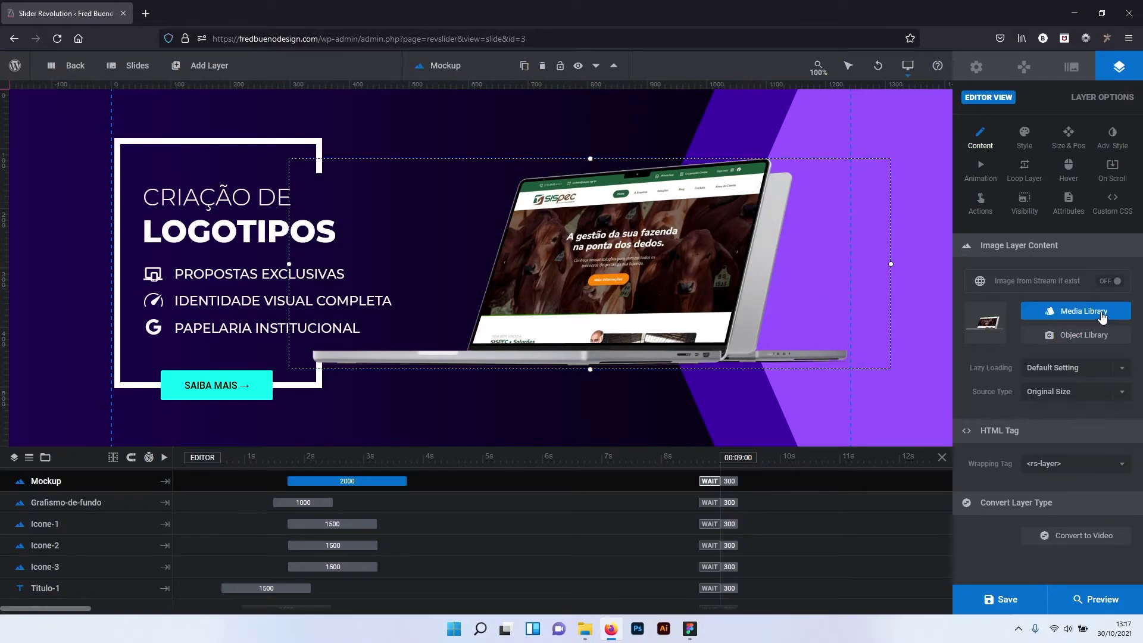
Upload the three icons and card mockup from the Slide 2 folder, inserting the card mockup into the Mockup layer.
left_click(1067, 314)
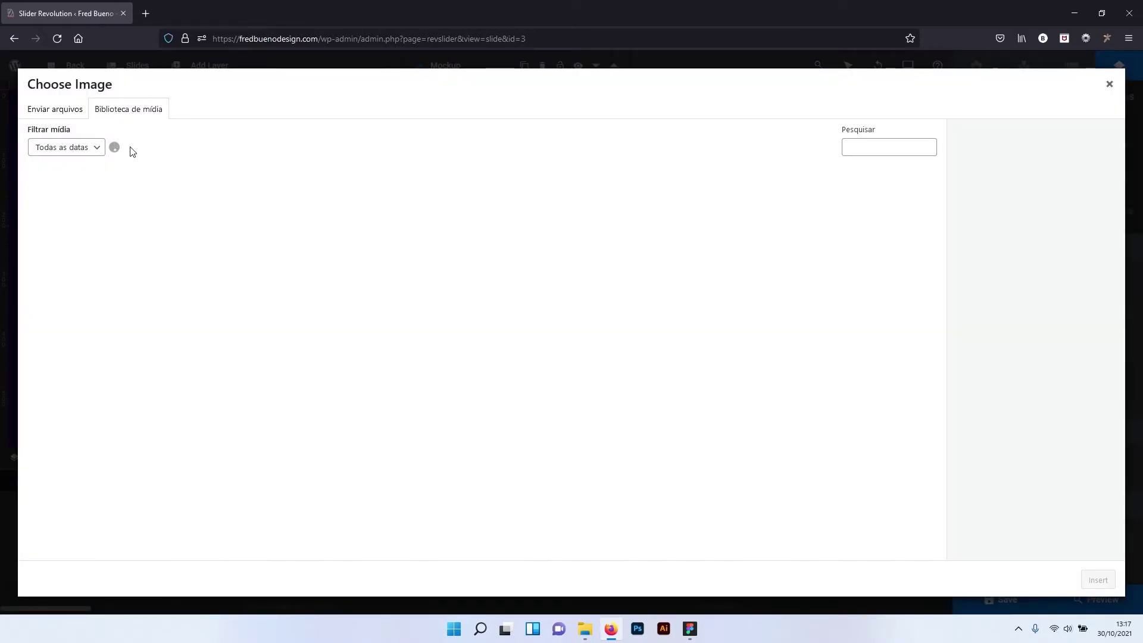
left_click(53, 110)
left_click(560, 307)
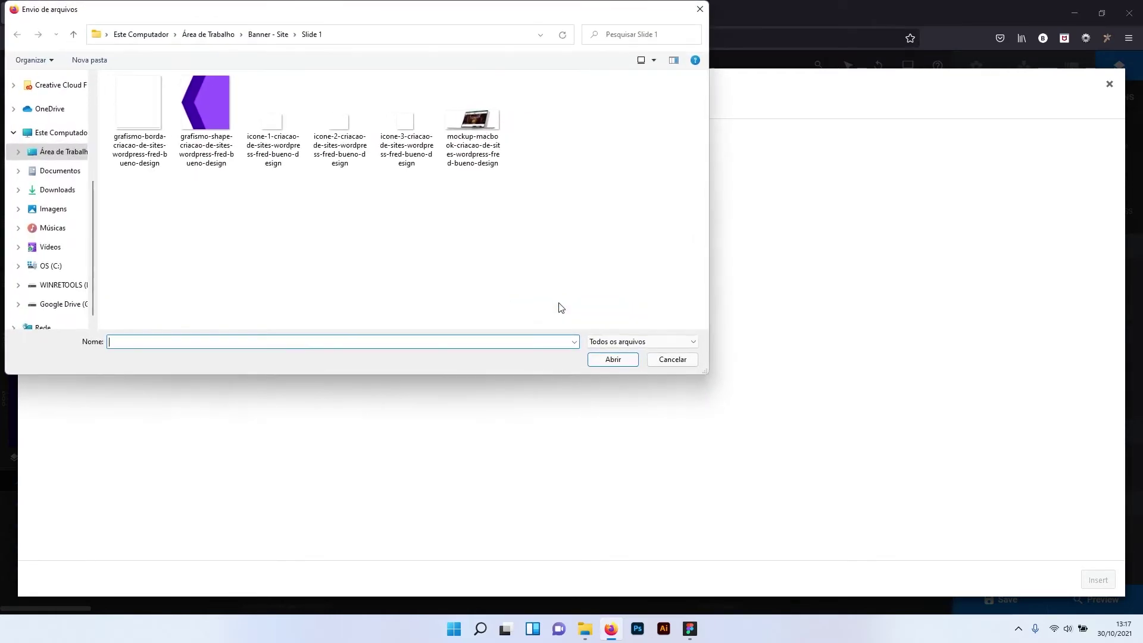
left_click(280, 35)
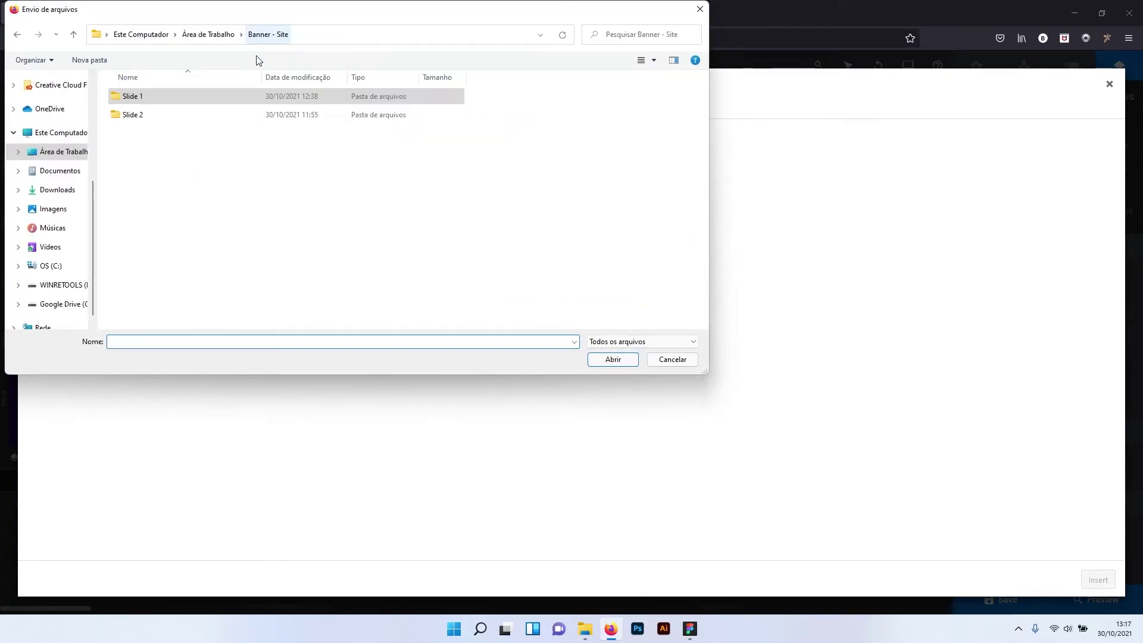
double_click(139, 114)
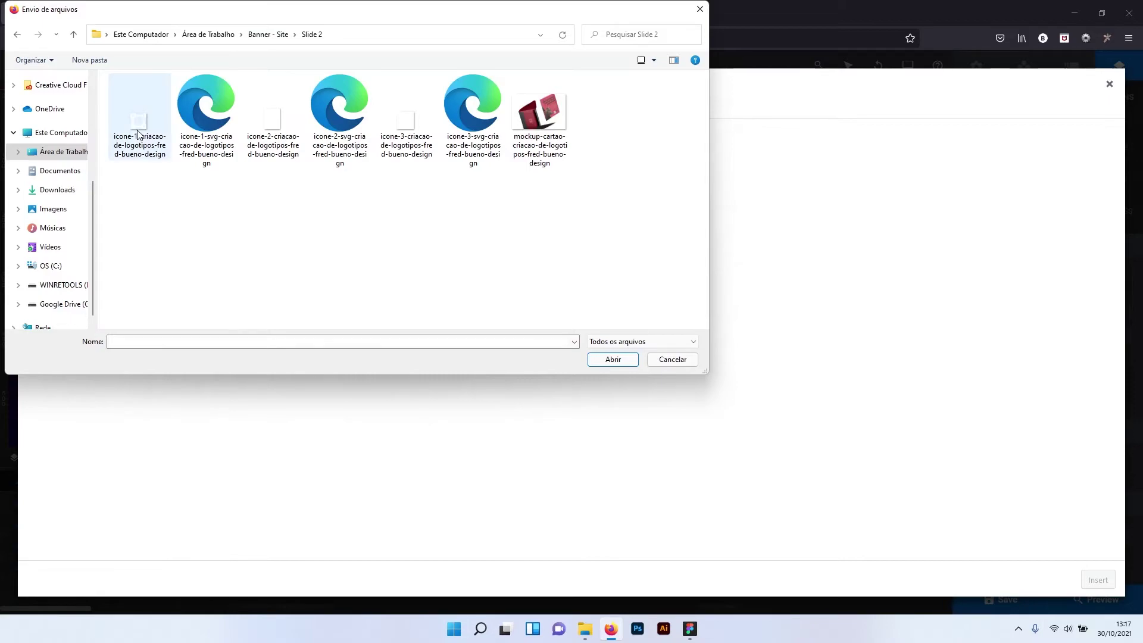
left_click(138, 136)
left_click(272, 139, "ctrl")
left_click(400, 139, "ctrl")
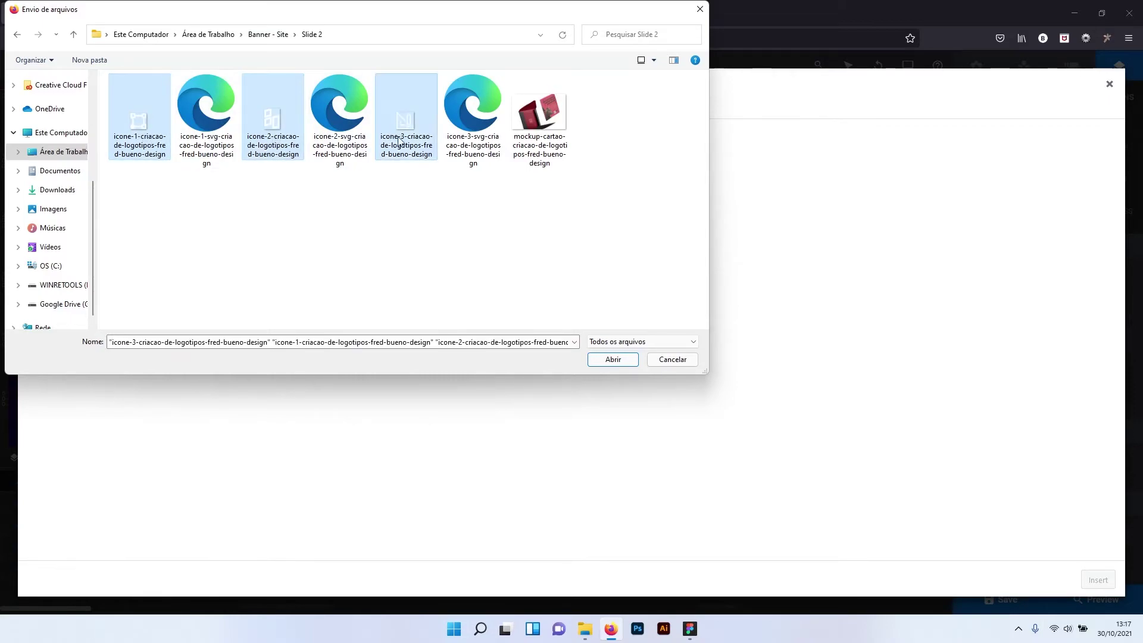
left_click(540, 158, "ctrl")
left_click(613, 359)
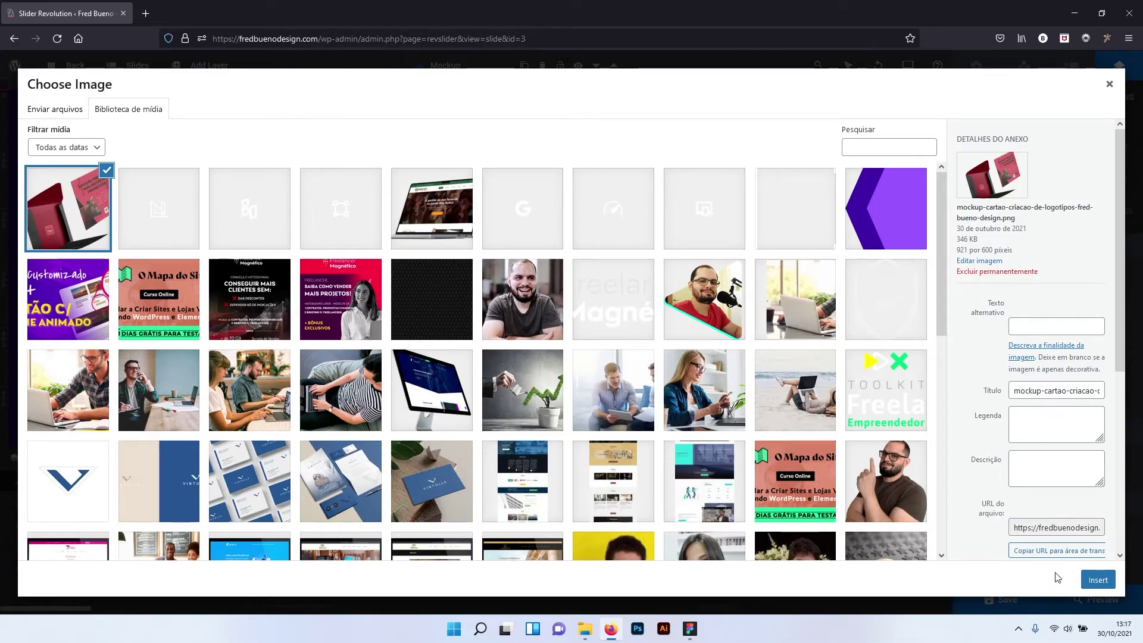
left_click(1087, 581)
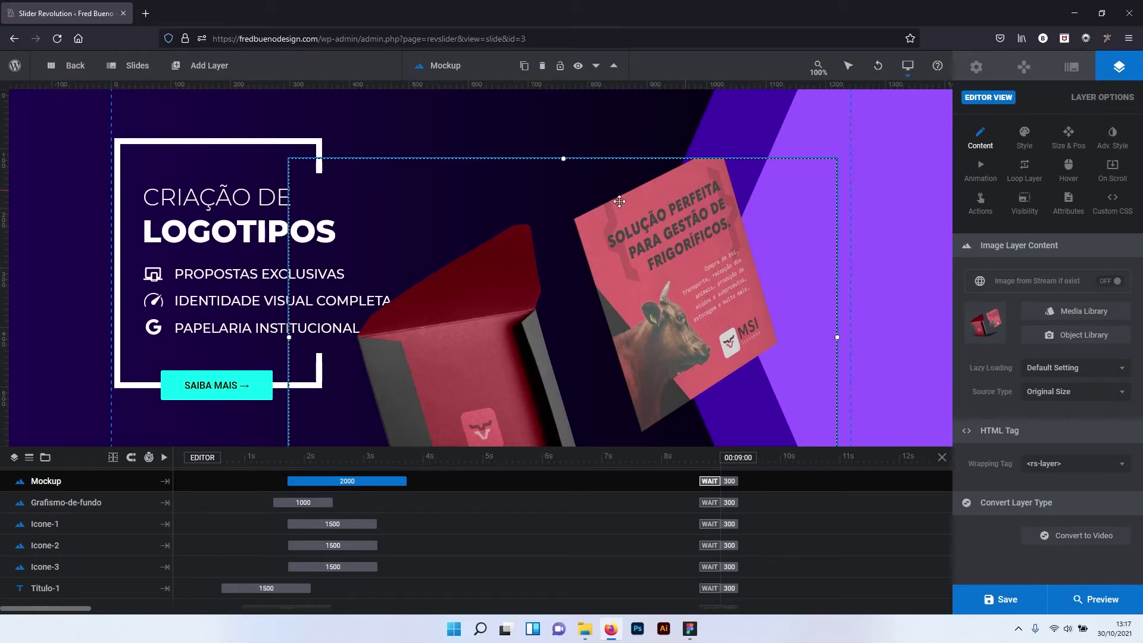
Position the card mockup at X 372px, Y 0px, then open the image picker for Icone-1.
left_click(1071, 143)
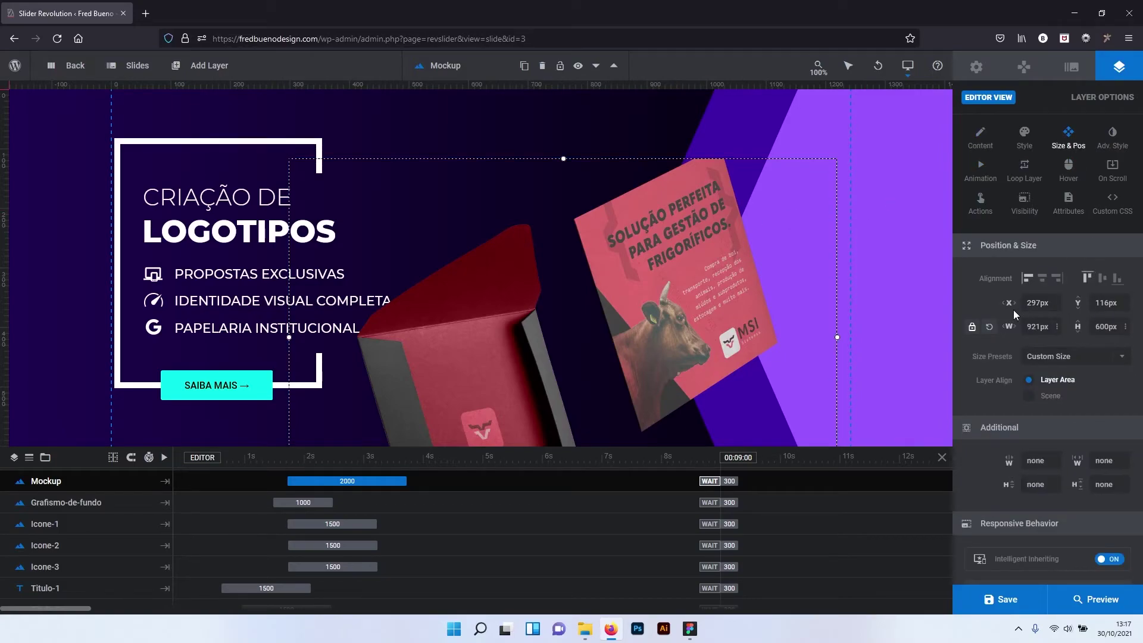
left_click_drag(709, 285, 722, 220)
left_click(1094, 303)
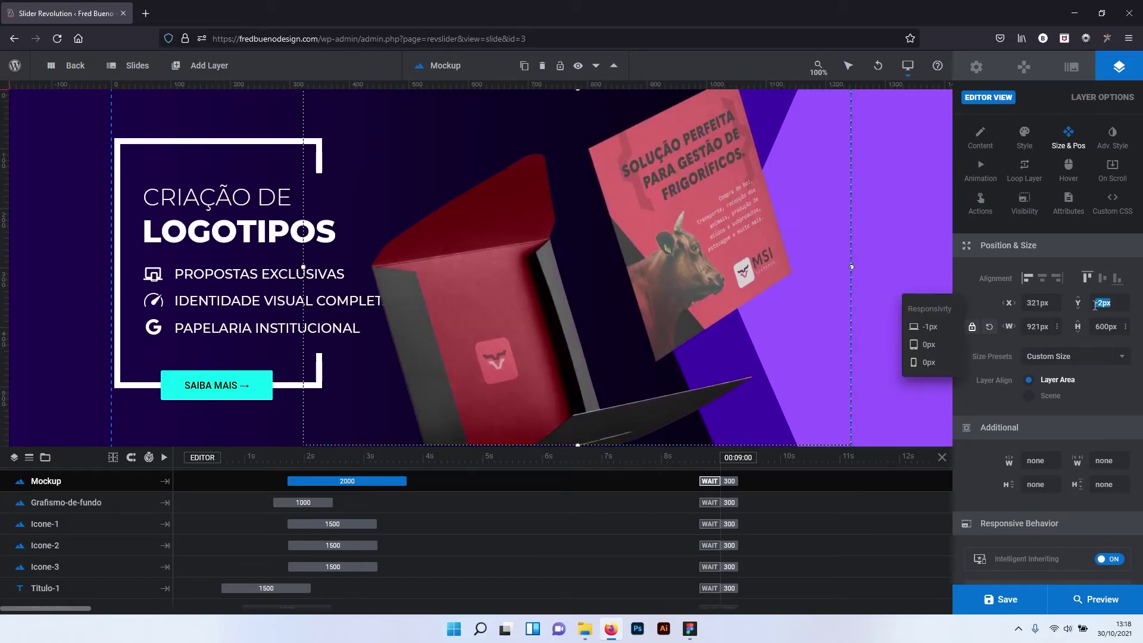
type("0")
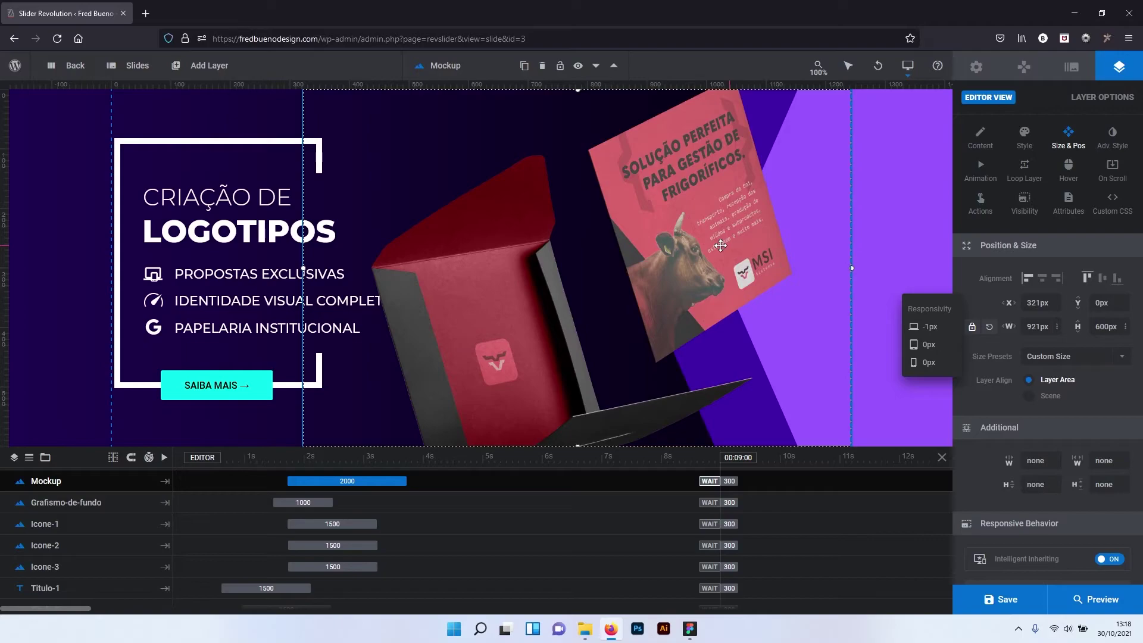
left_click_drag(721, 246, 751, 244)
left_click(1099, 304)
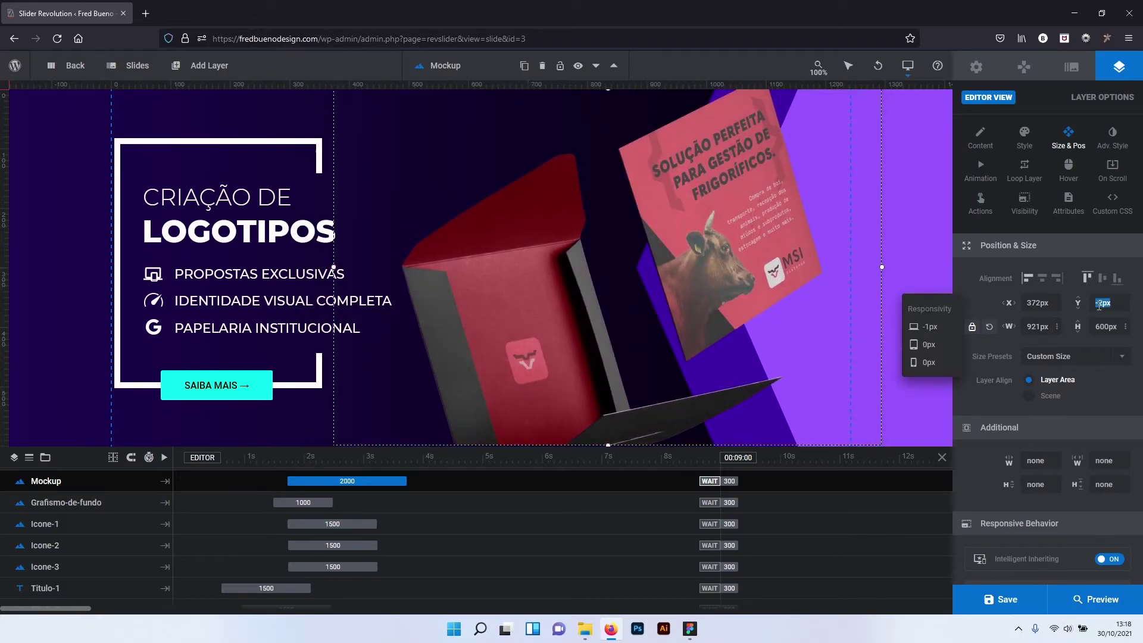
type("0")
key("Return")
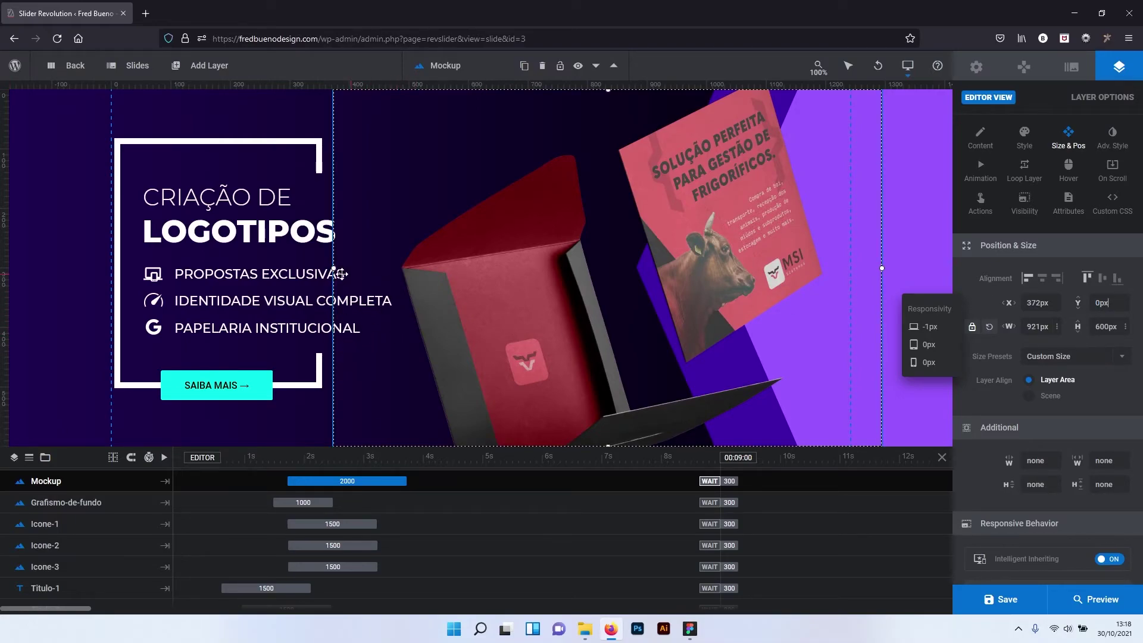
left_click(153, 274)
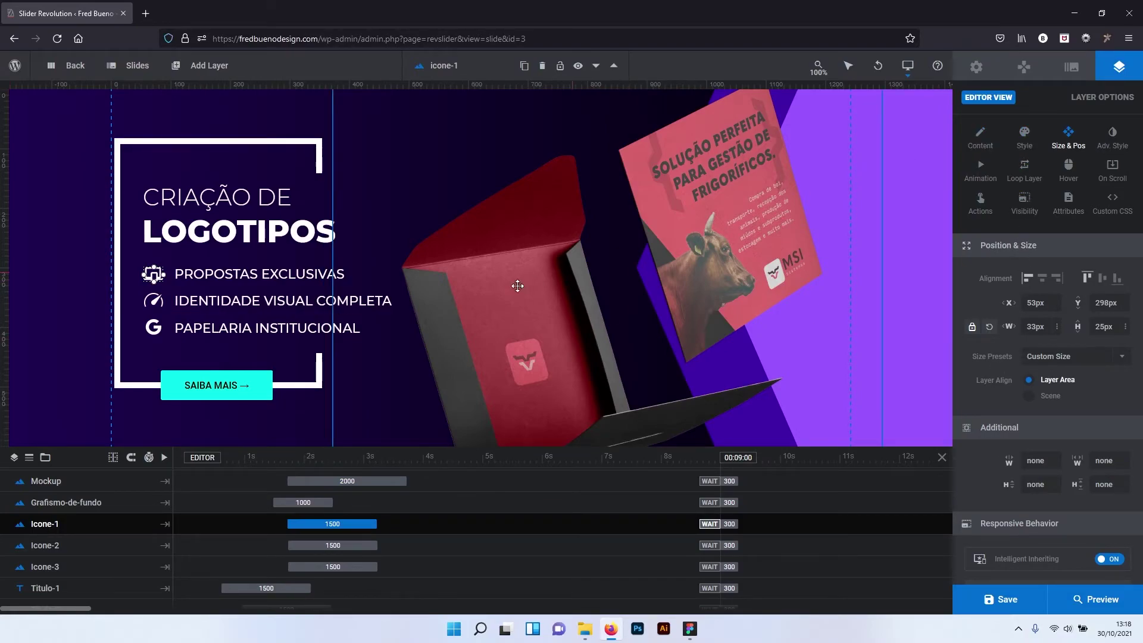
double_click(154, 274)
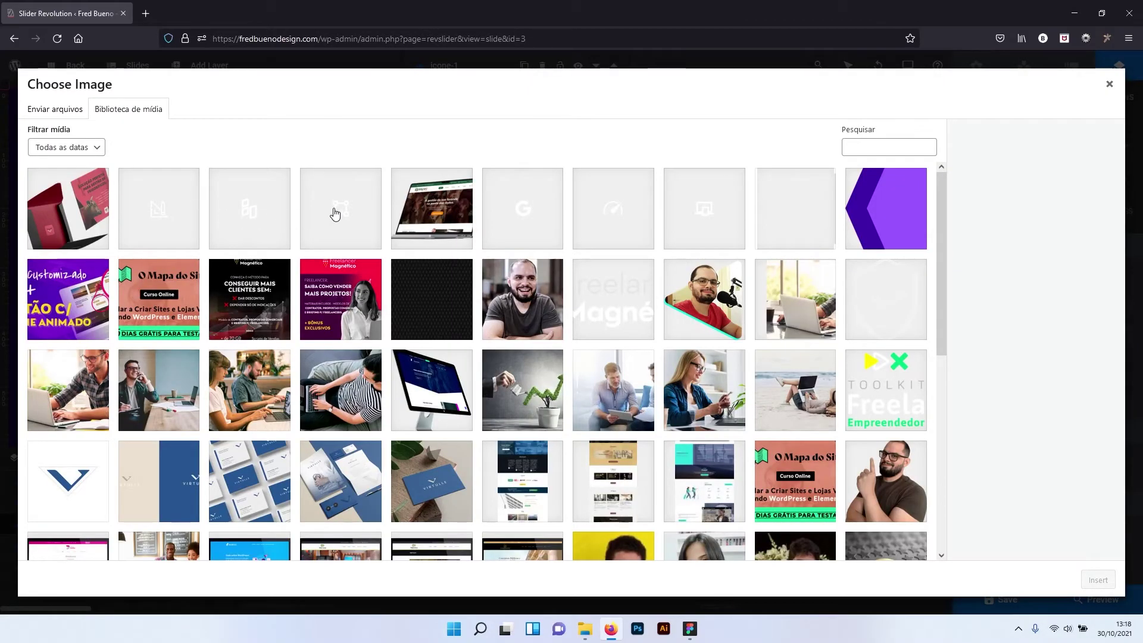
Insert the square-frame, shapes and drafting icons into Icone-1, Icone-2 and Icone-3.
left_click(355, 214)
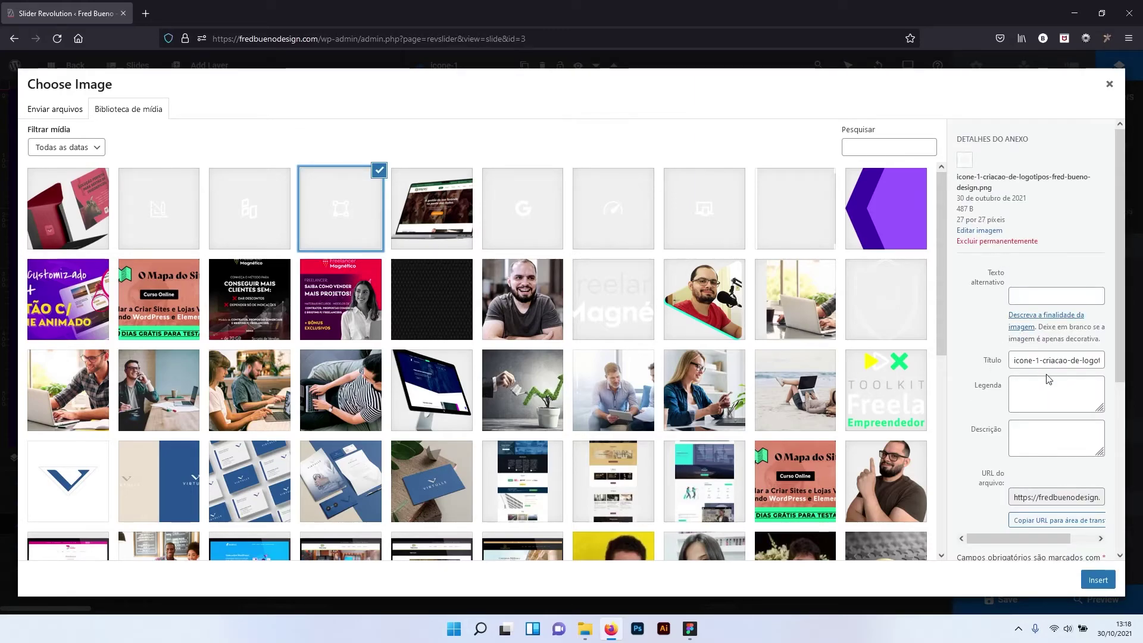
left_click(1092, 581)
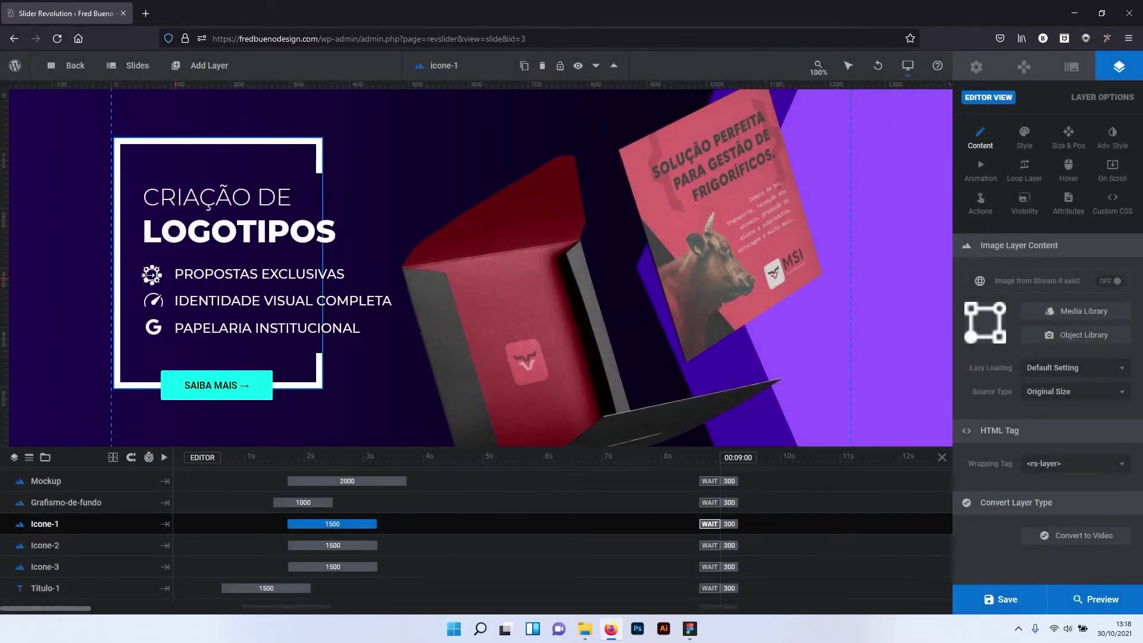
double_click(157, 311)
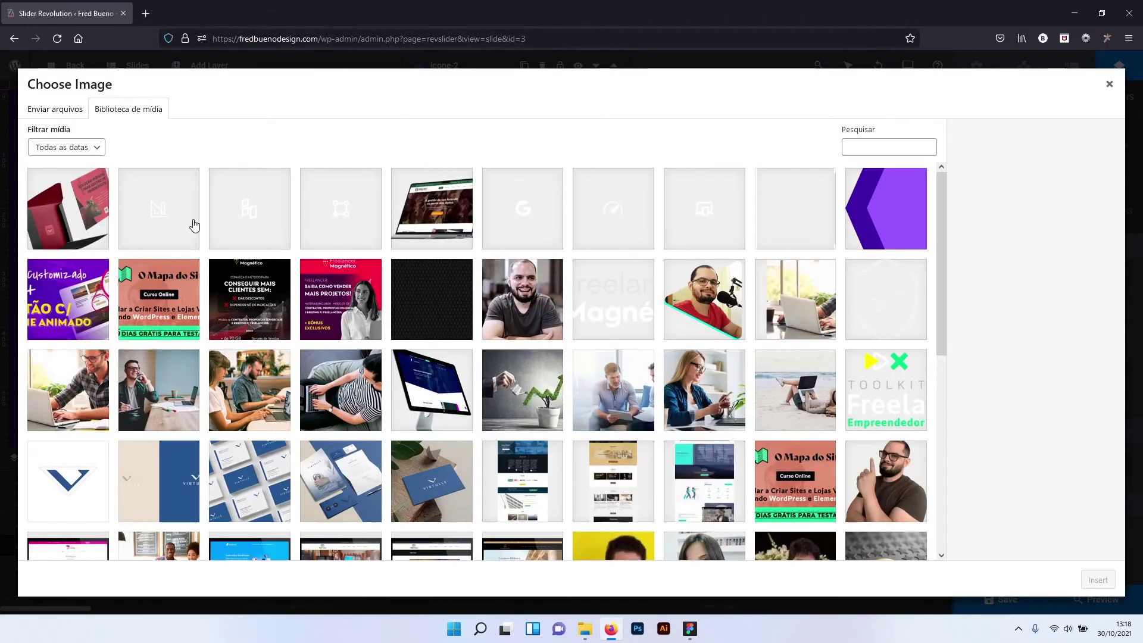
left_click(238, 221)
left_click(1098, 581)
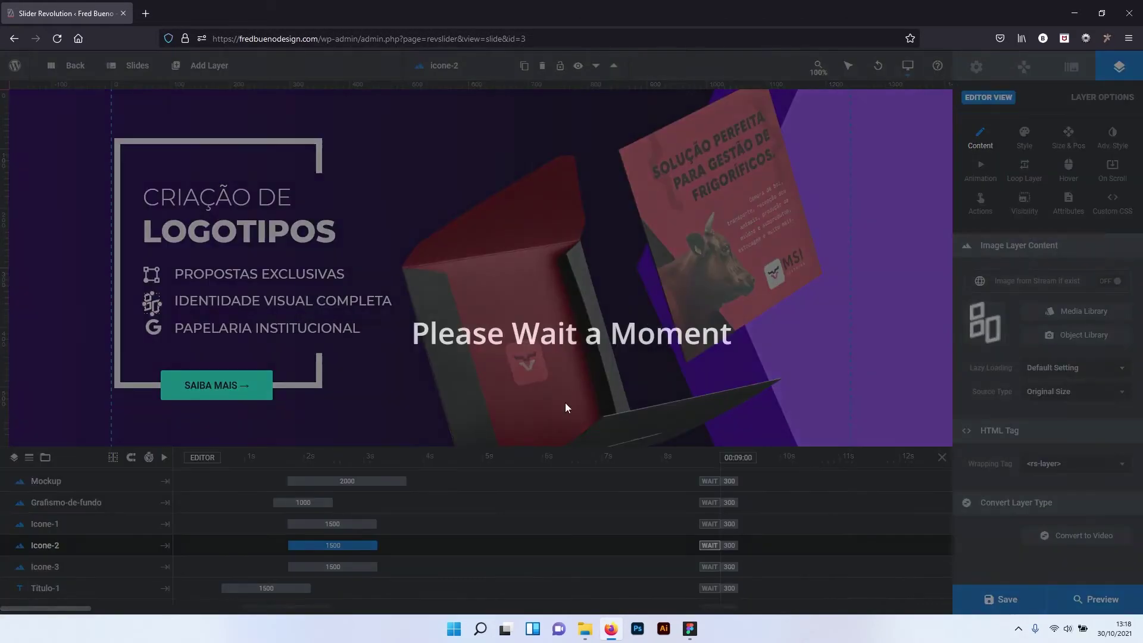
double_click(156, 327)
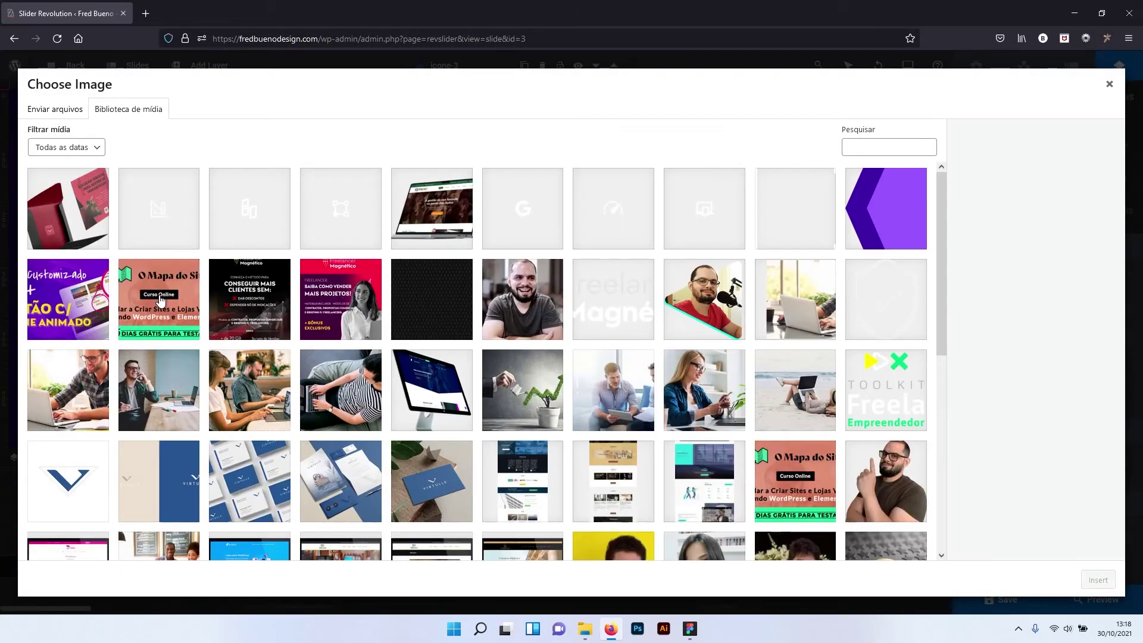
left_click(157, 222)
left_click(1098, 580)
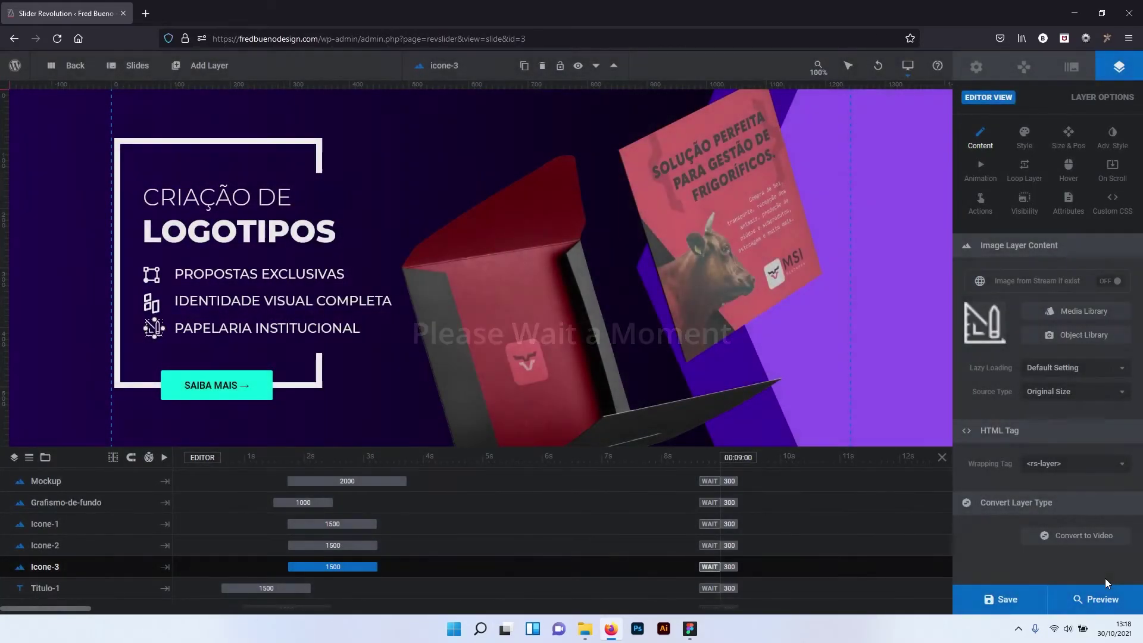
Select the SAIBA MAIS button layer and show its Style settings.
left_click(234, 396)
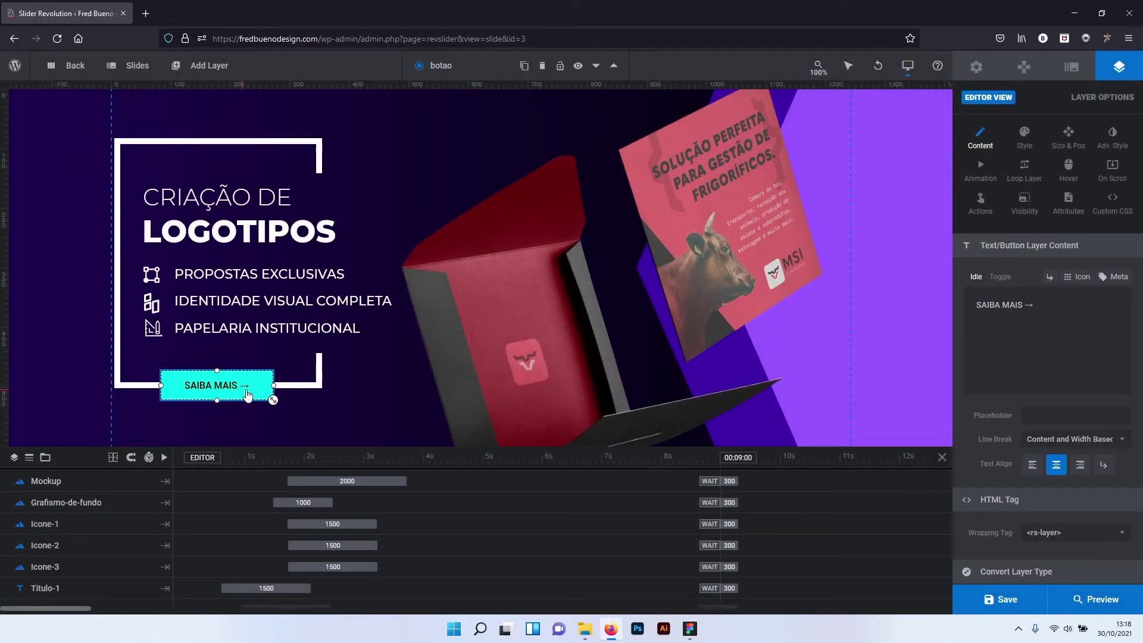
scroll(1014, 316, "down", 1)
scroll(1014, 357, "up", 1)
left_click(1027, 143)
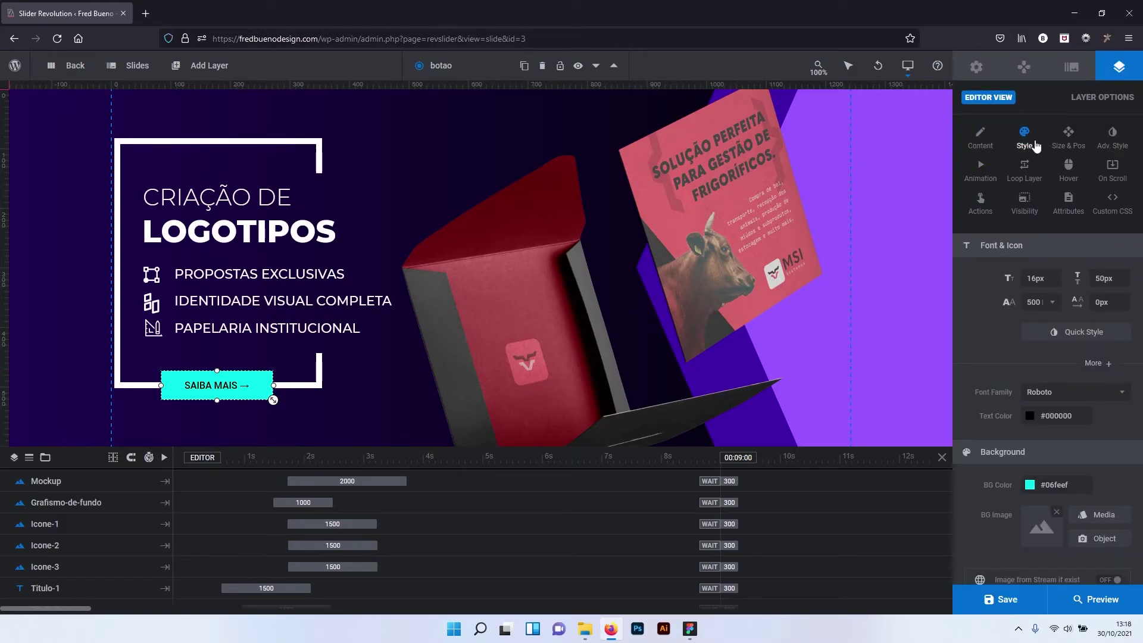
scroll(1033, 303, "down", 3)
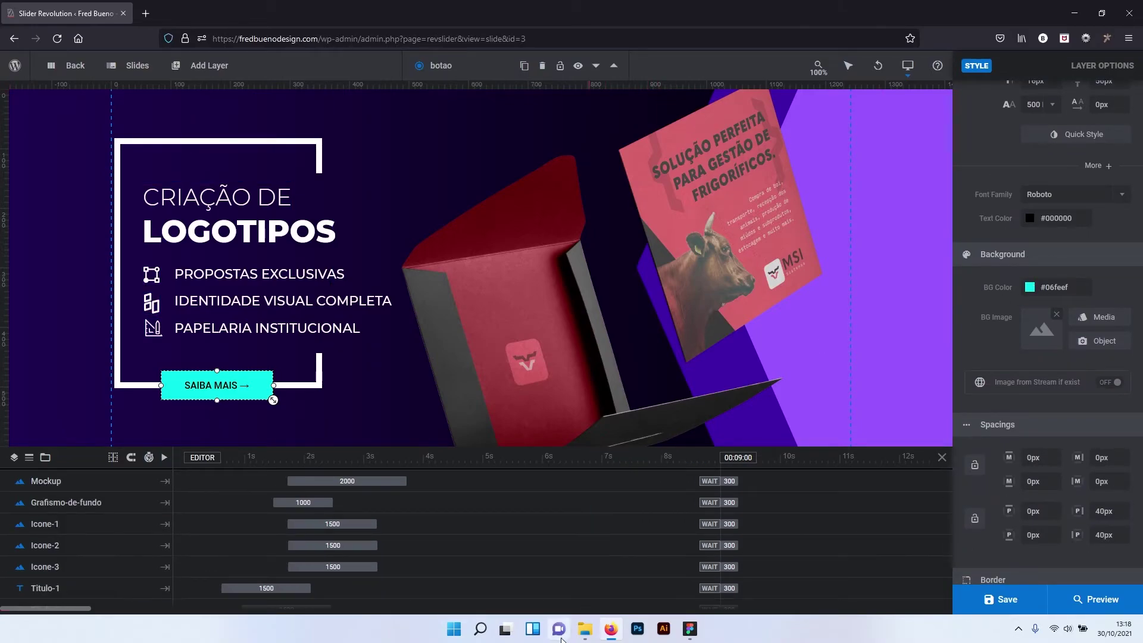
Copy the 9858FF fill hex from the Logotipos button's background shape in Figma.
left_click(691, 630)
scroll(442, 480, "down", 2)
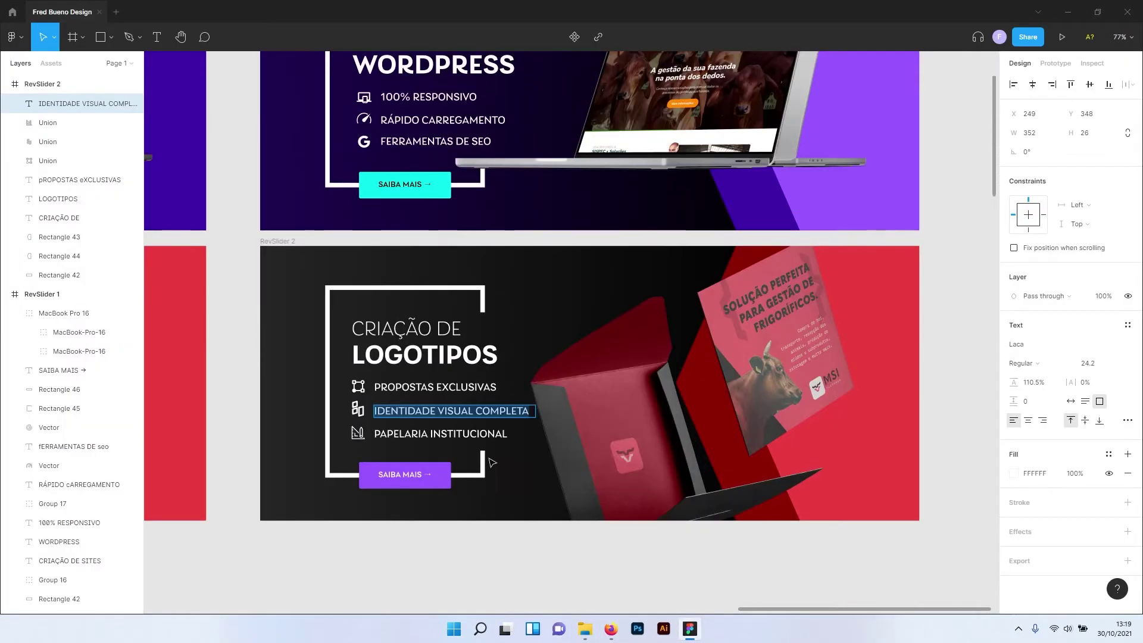
left_click(442, 479)
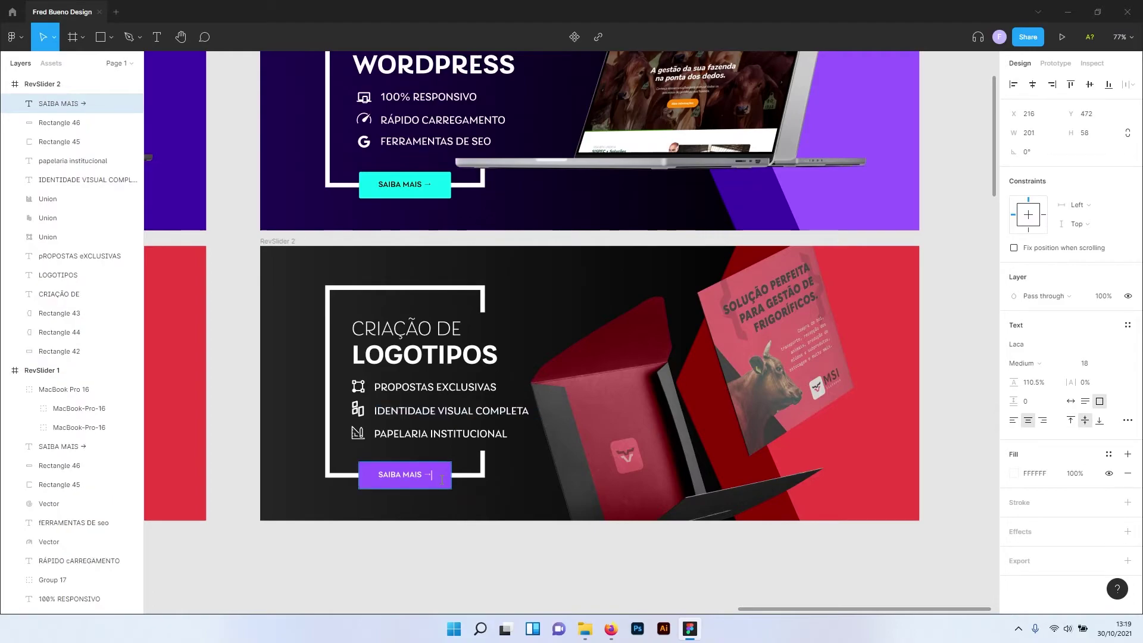
left_click(444, 536)
left_click(445, 485)
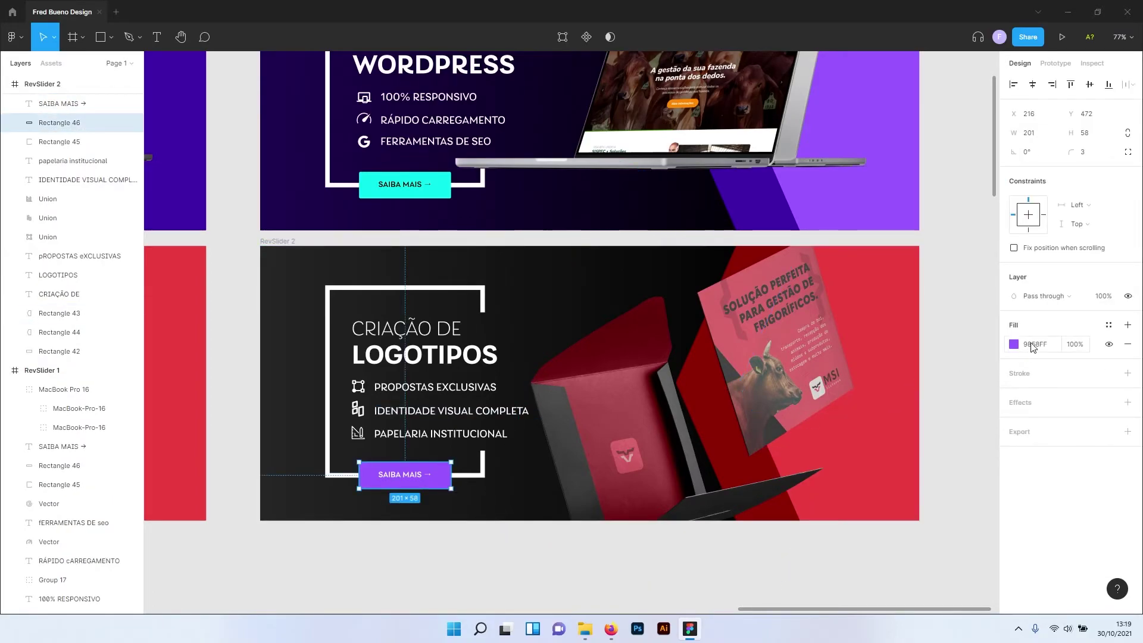
left_click(1034, 344)
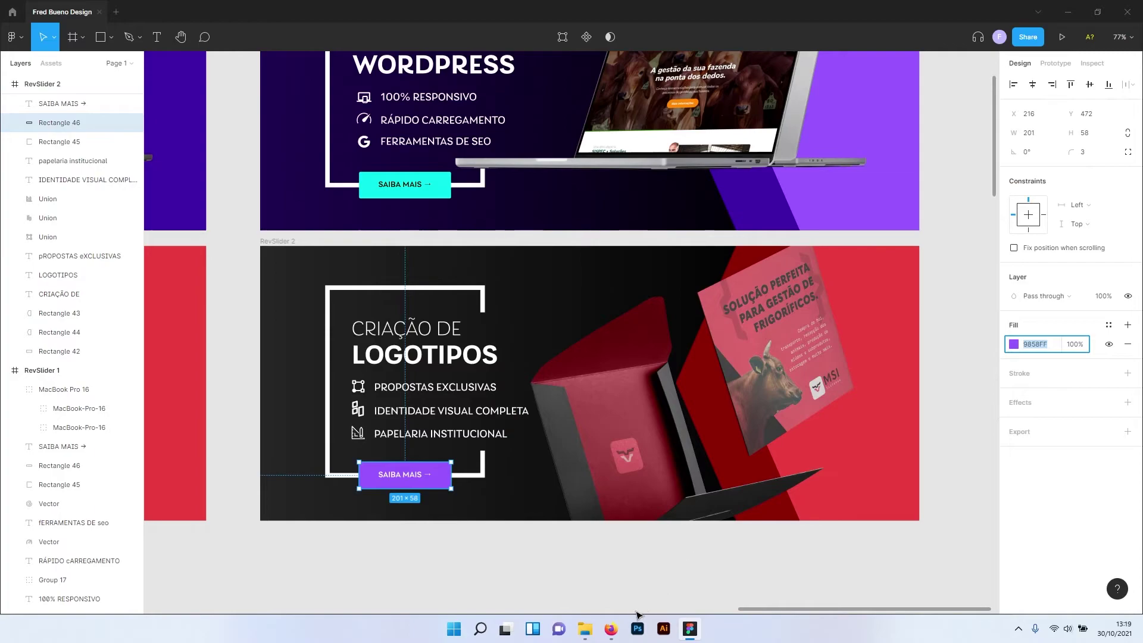
left_click(611, 628)
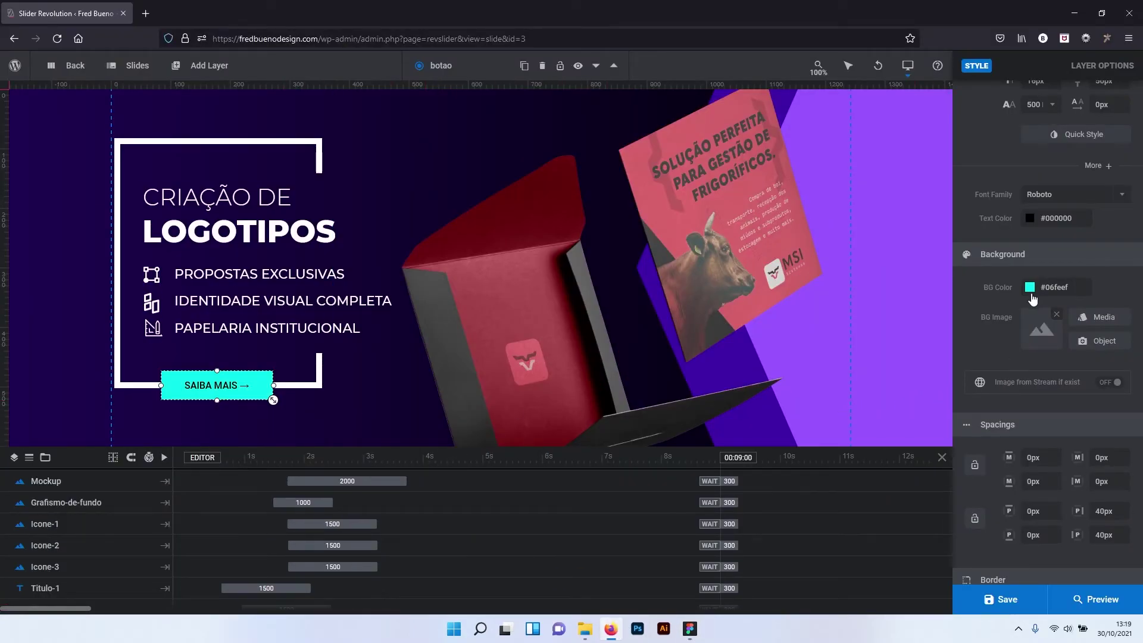
Change the button's background colour from #06feef to the pasted #9858ff.
left_click(1053, 287)
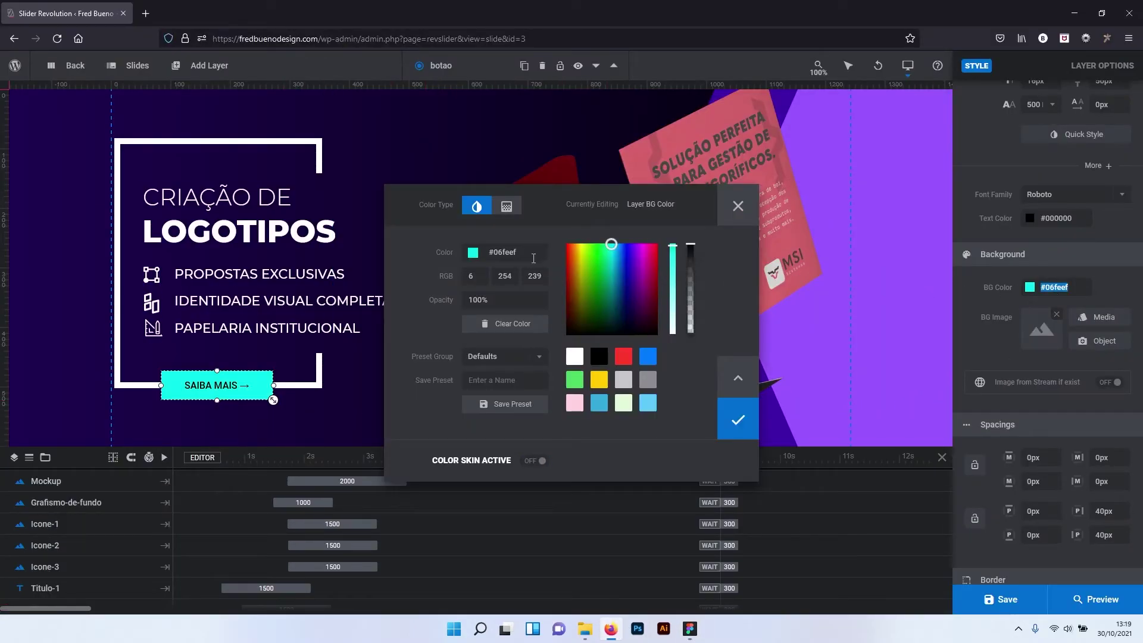
left_click_drag(533, 258, 493, 255)
type("9858FF")
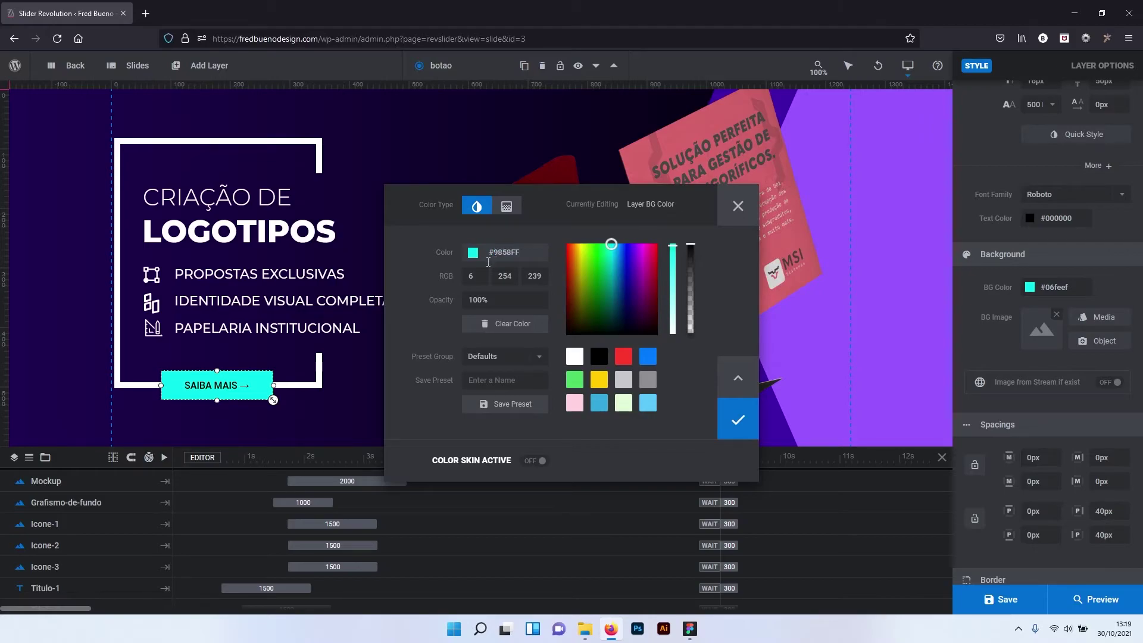
left_click(555, 300)
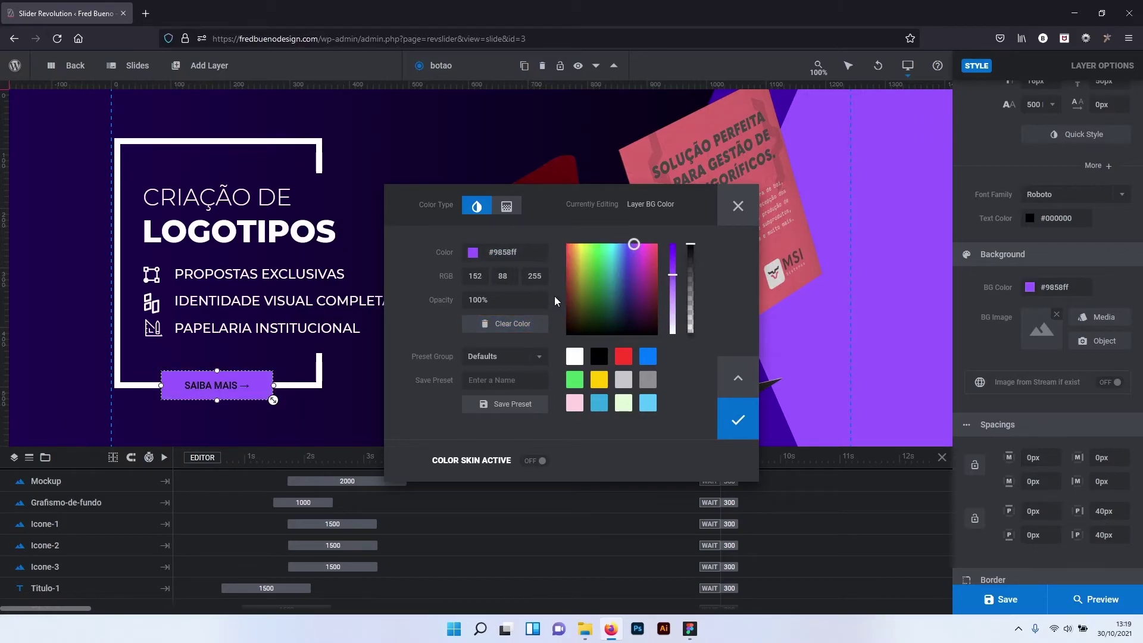
left_click(738, 420)
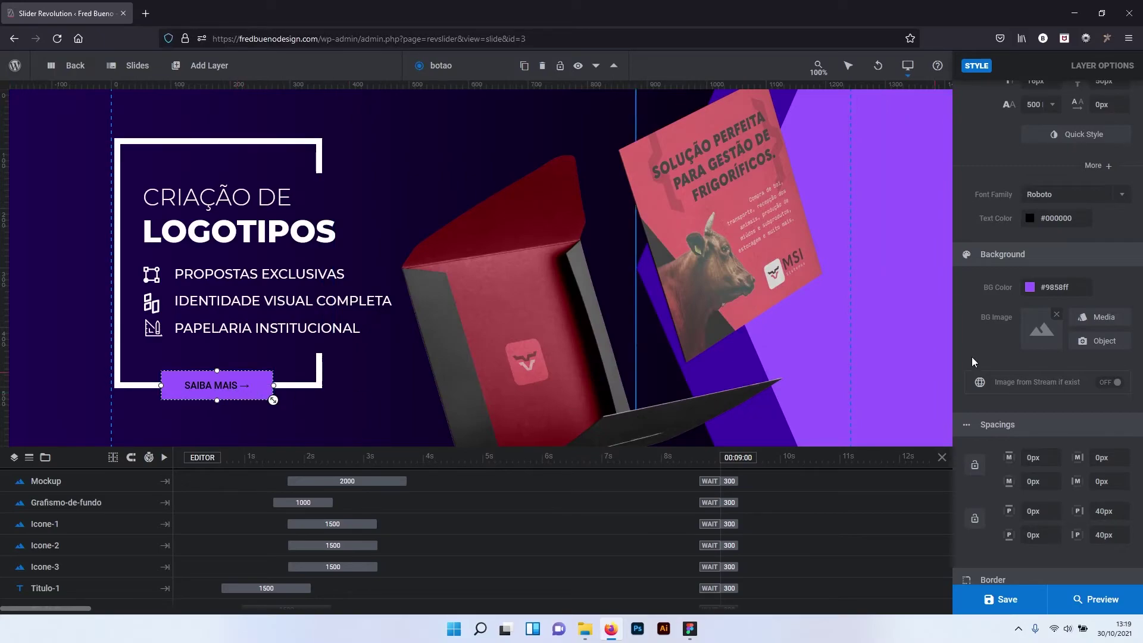
Set the button text colour to white #ffffff and recheck the #9858ff background.
scroll(1036, 347, "up", 2)
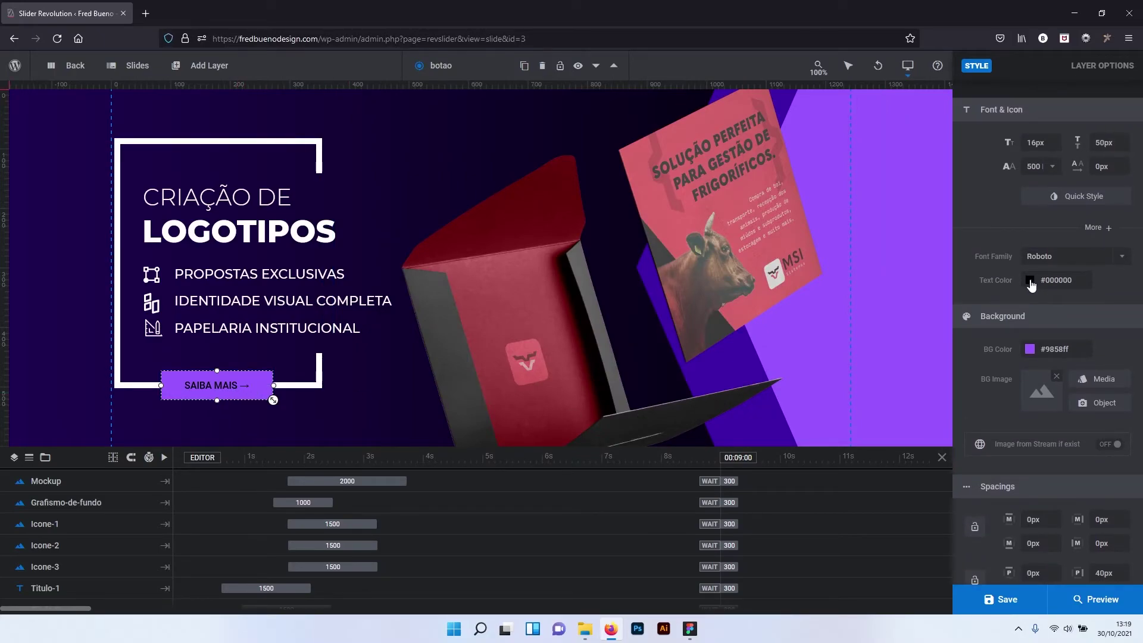
left_click(1031, 282)
left_click(572, 361)
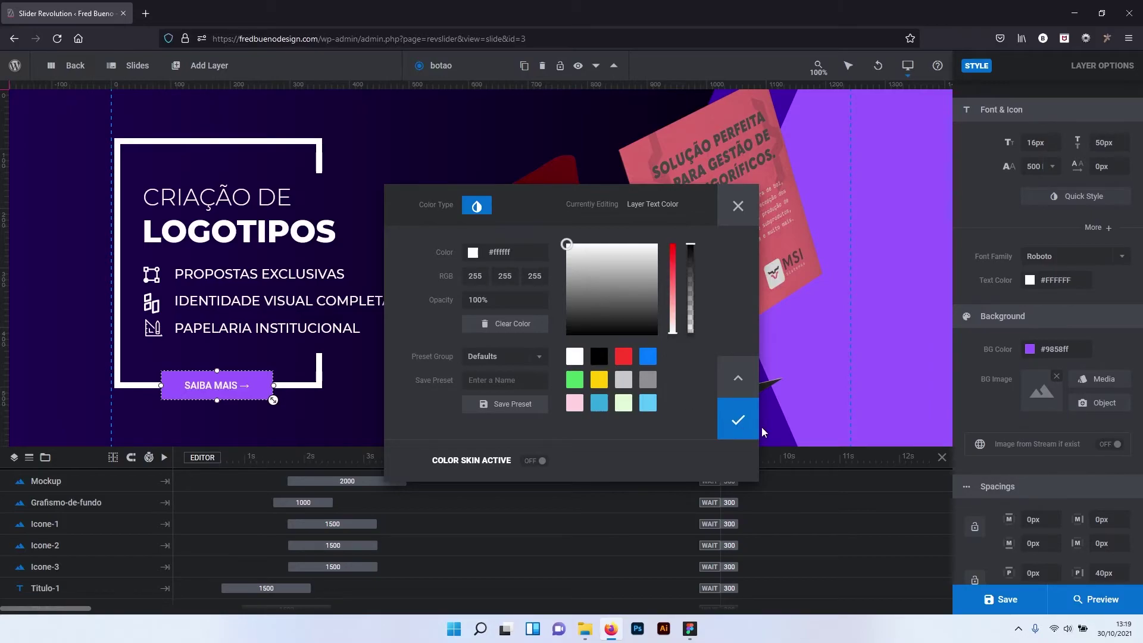
left_click(738, 421)
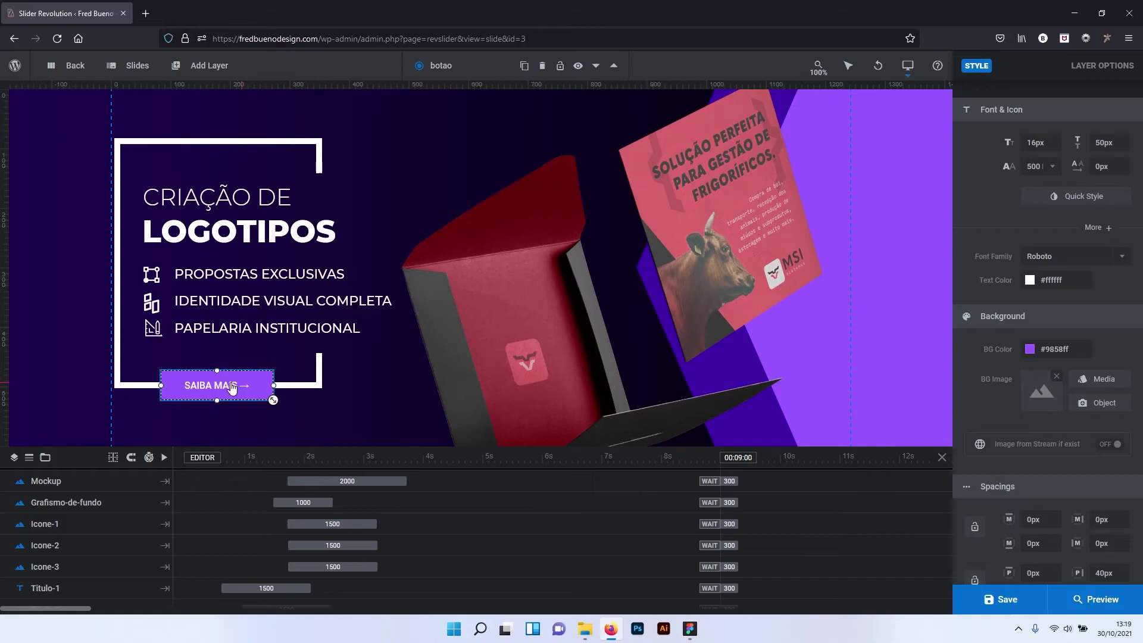
left_click(1079, 350)
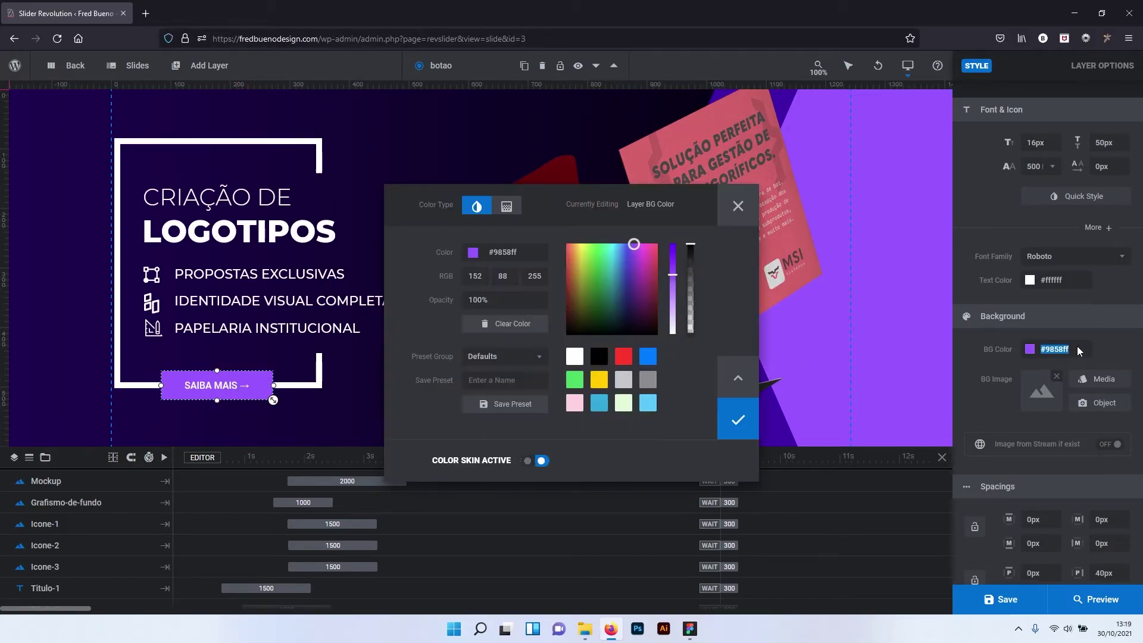
left_click(732, 424)
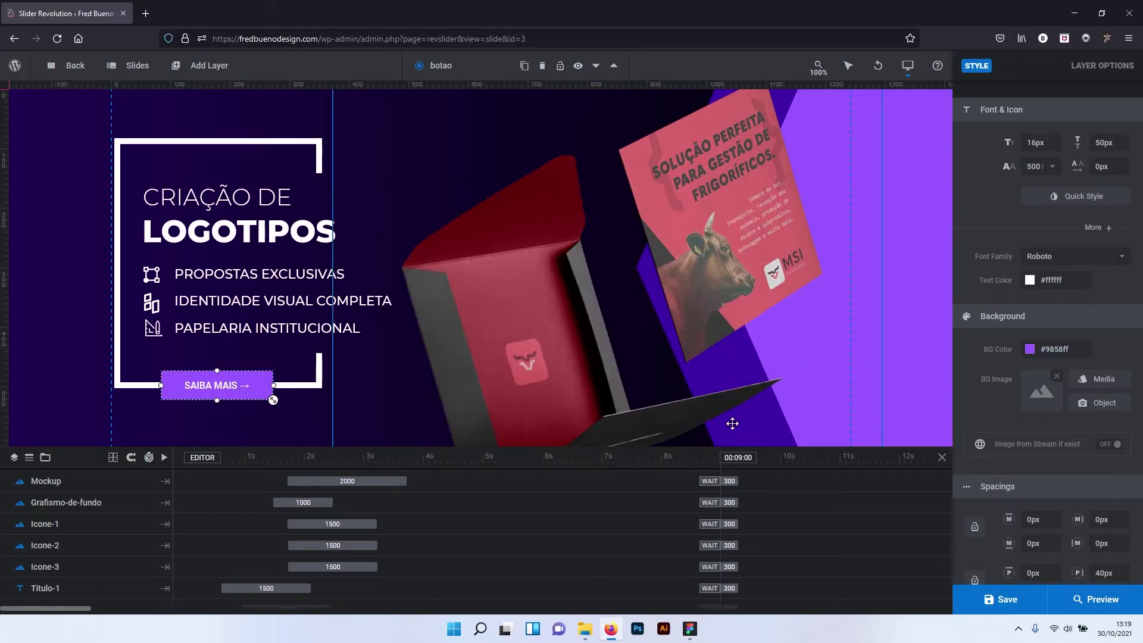
Set the button's hover background to #9858ff, darkened to #3722ad.
right_click(263, 390)
mouse_move(297, 397)
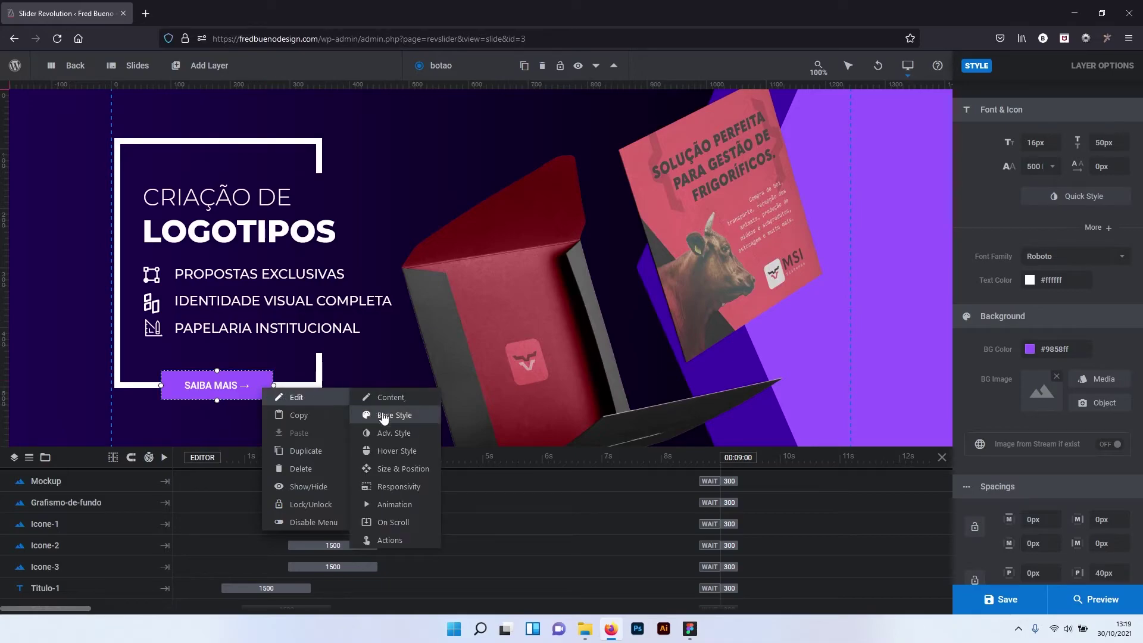
left_click(392, 456)
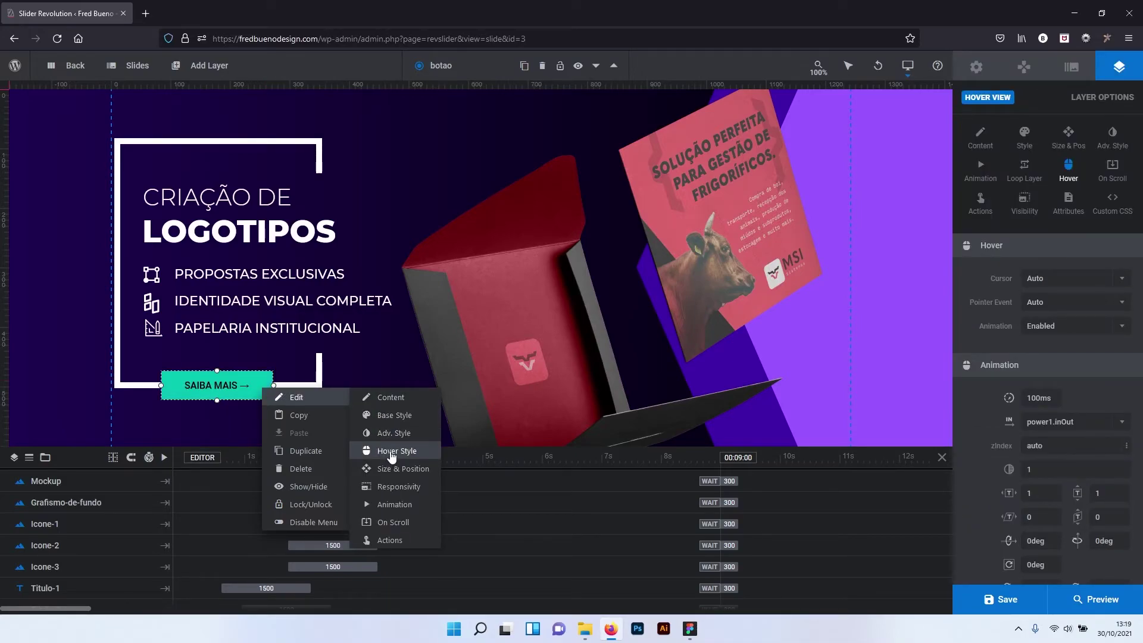
scroll(1038, 341, "down", 7)
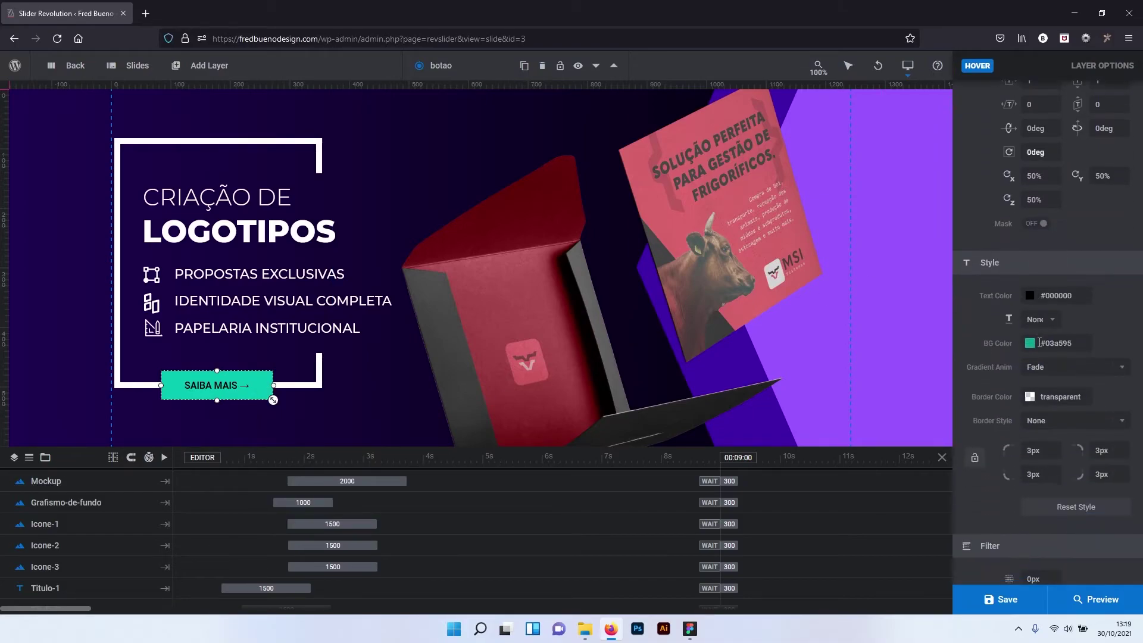
left_click(1029, 343)
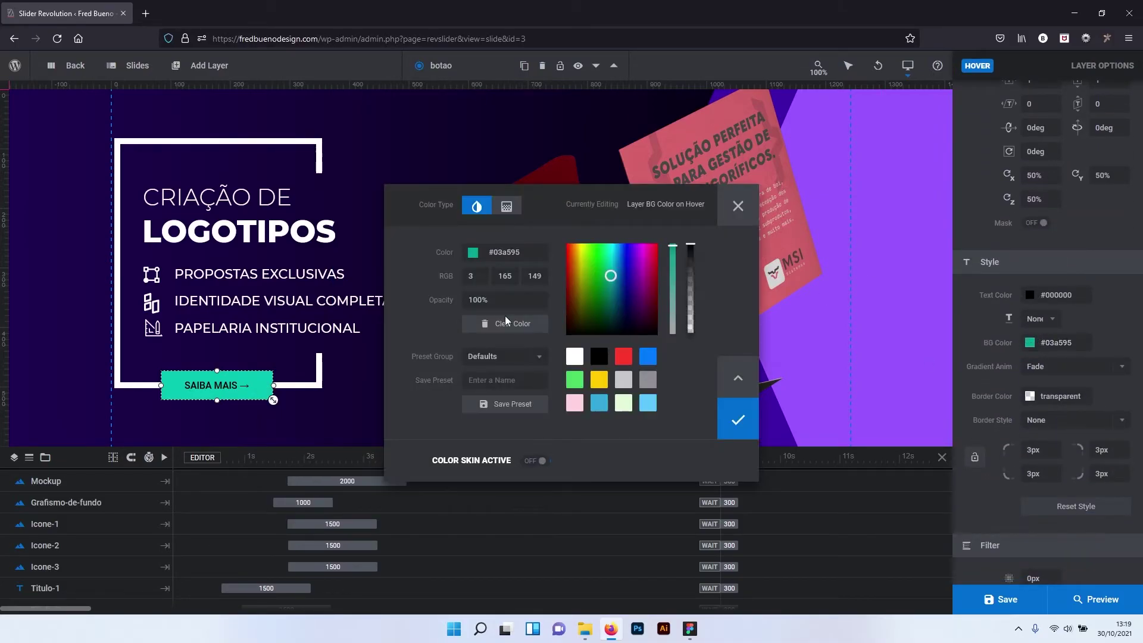
left_click_drag(525, 260, 481, 255)
type("#9858ff")
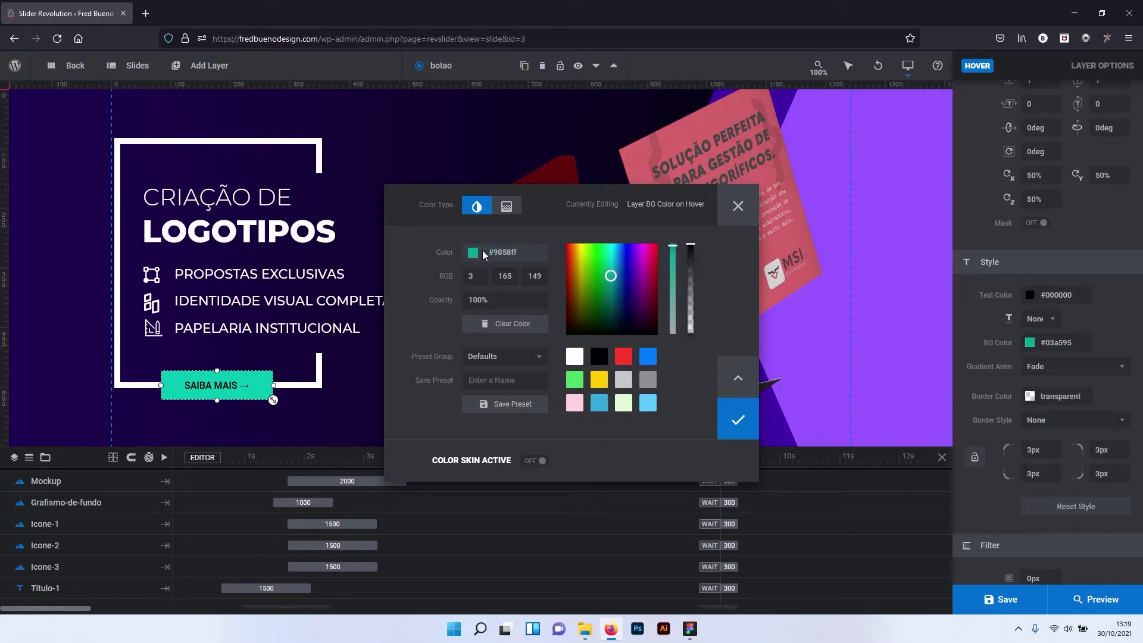
key("Return")
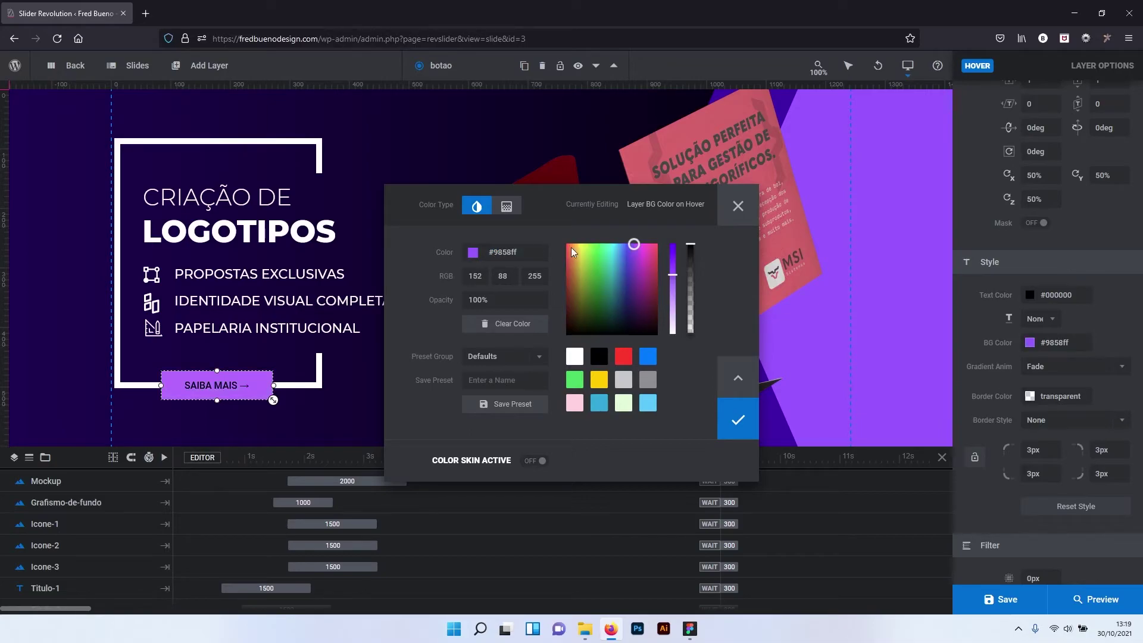
mouse_move(675, 281)
left_mouse_down()
mouse_move(676, 262)
mouse_move(630, 273)
left_mouse_up()
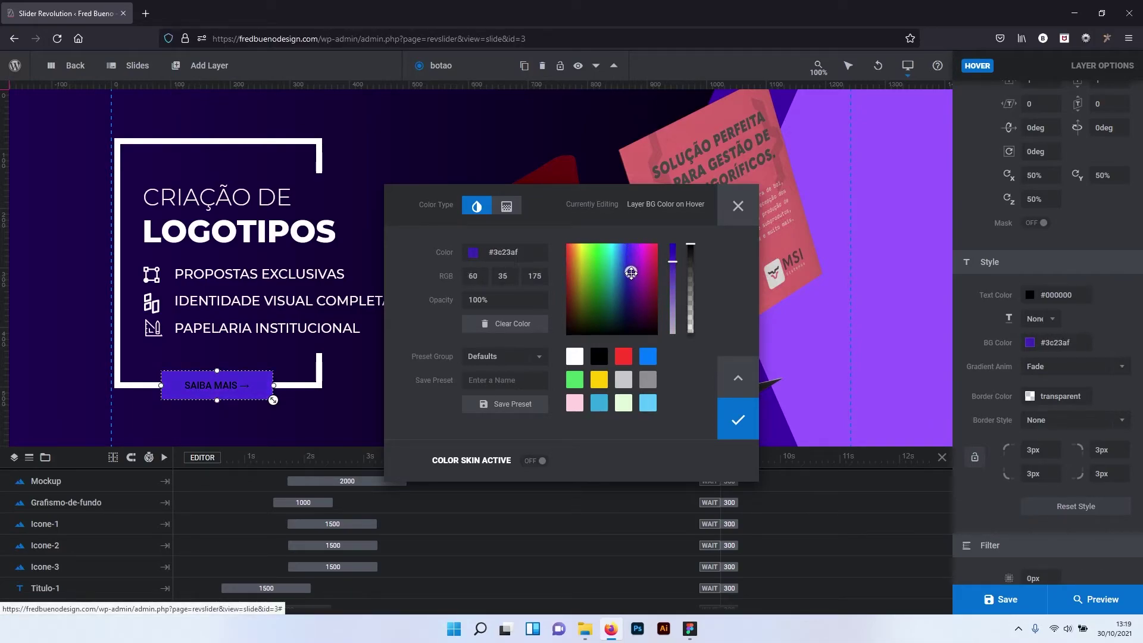
left_click(740, 426)
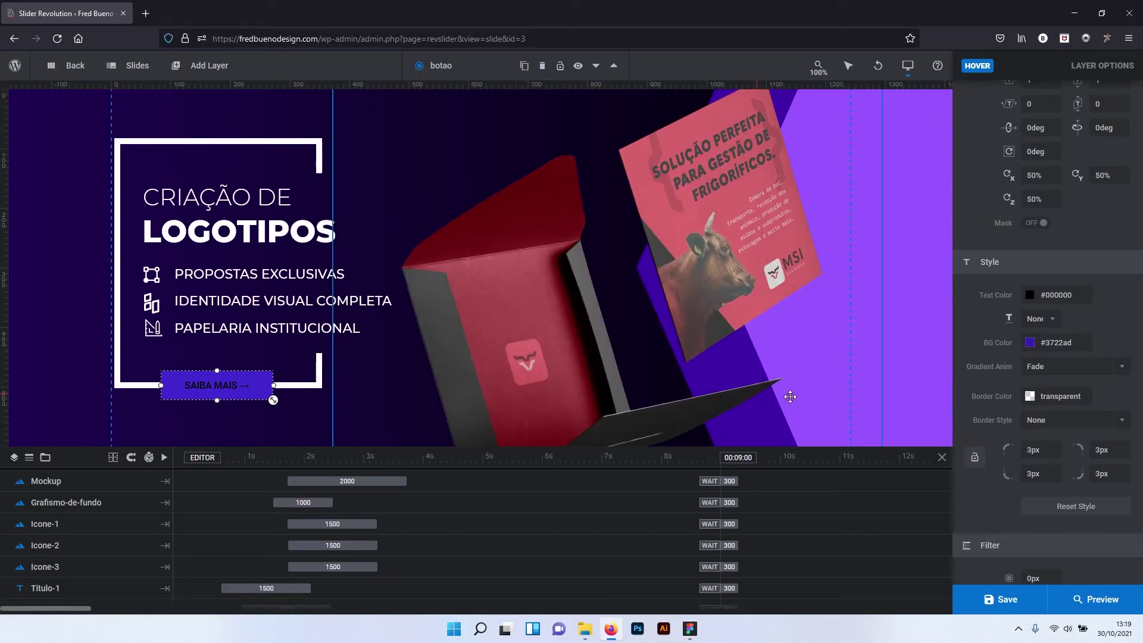
Make the hover text colour white #ffffff and return to the Content settings.
left_click(1032, 299)
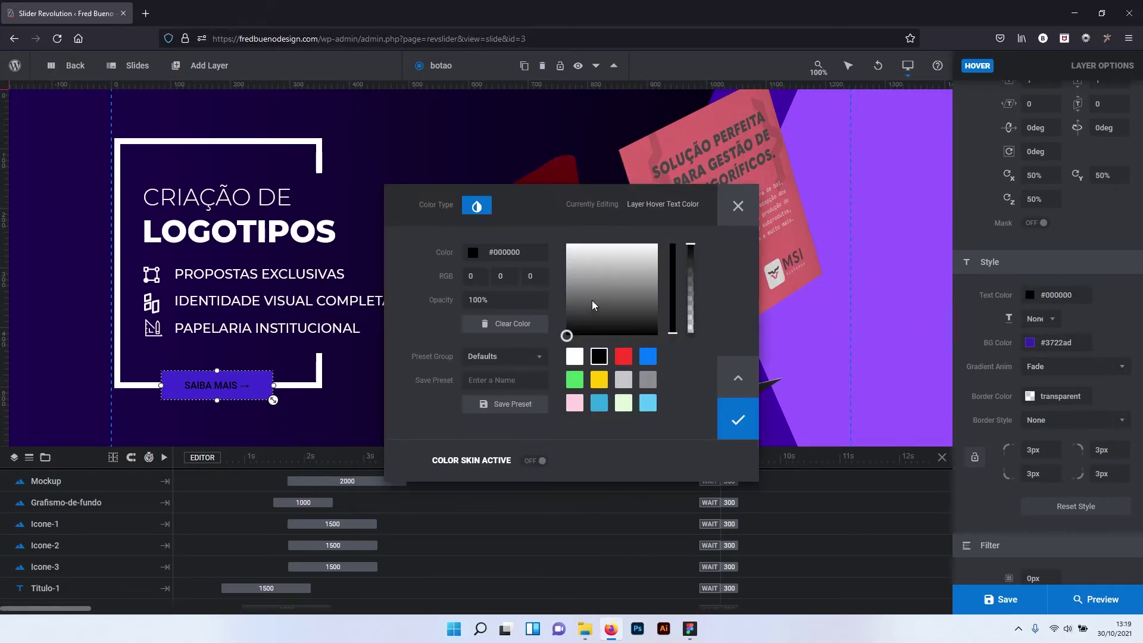
left_click(592, 355)
left_click(729, 410)
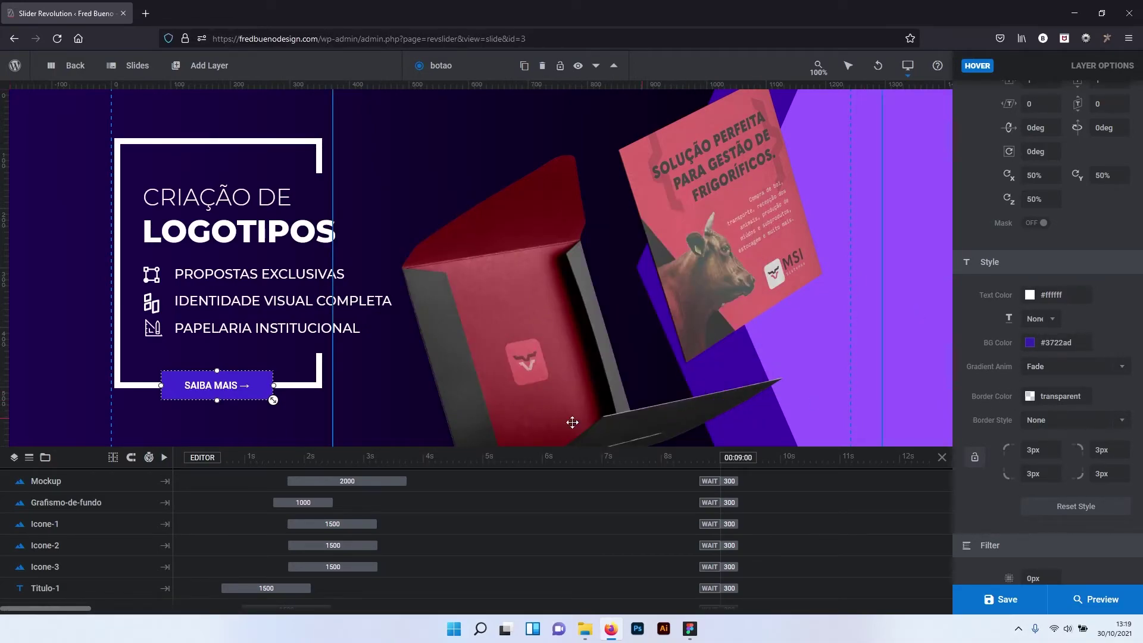
scroll(991, 144, "up", 3)
scroll(990, 144, "up", 5)
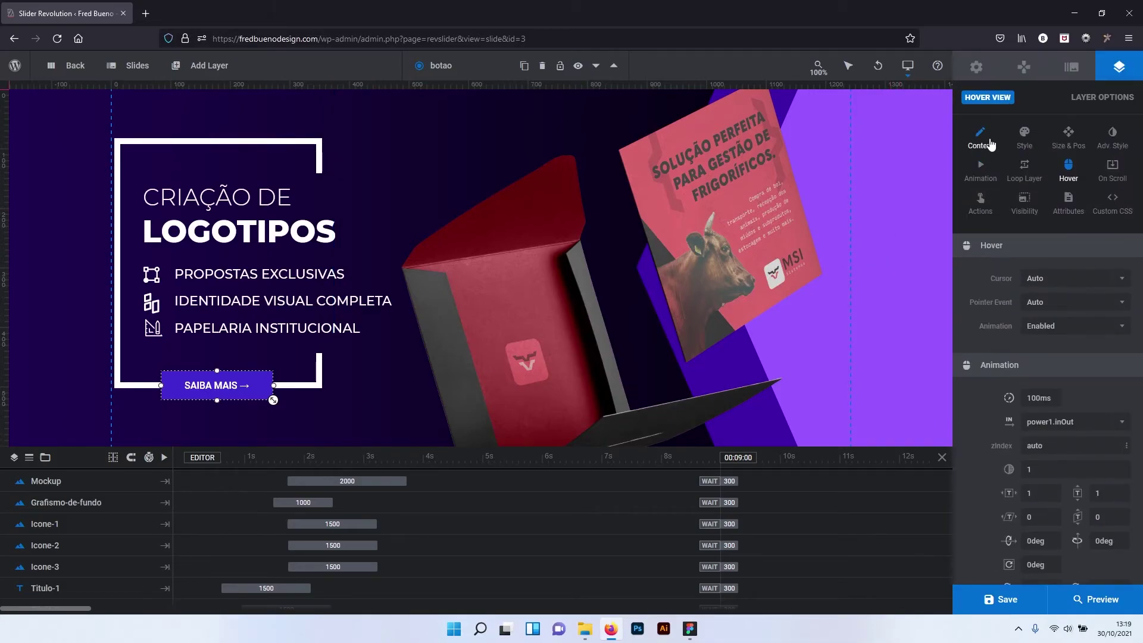
left_click(976, 142)
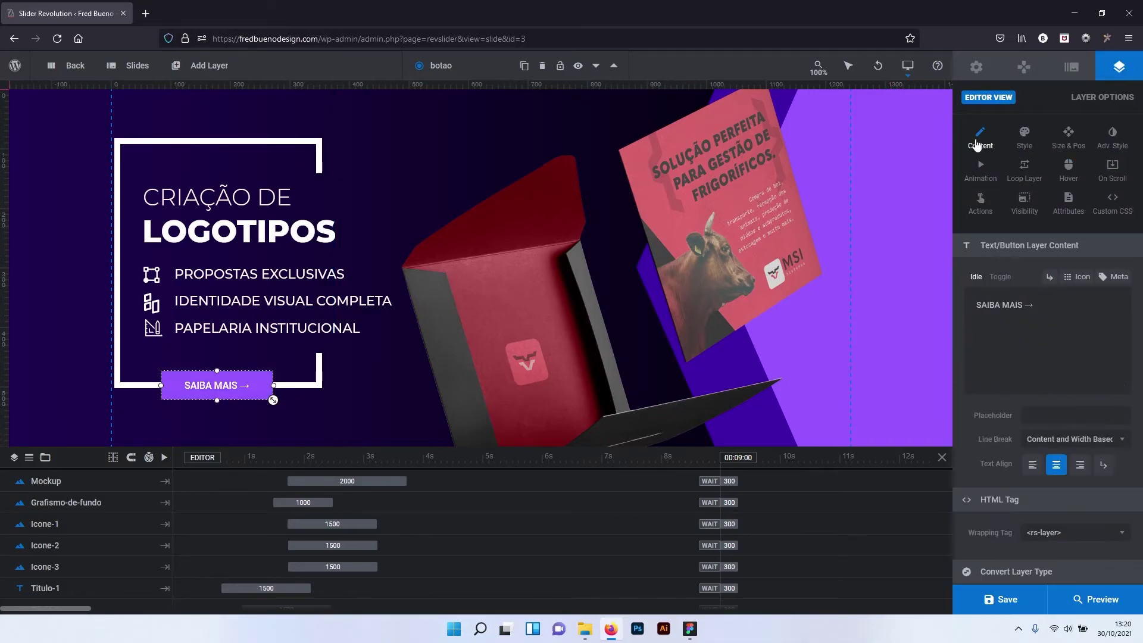
Deselect the button layer and review the module Layout: Full-Width sizing, 1240×600 px layer area.
left_click(375, 372)
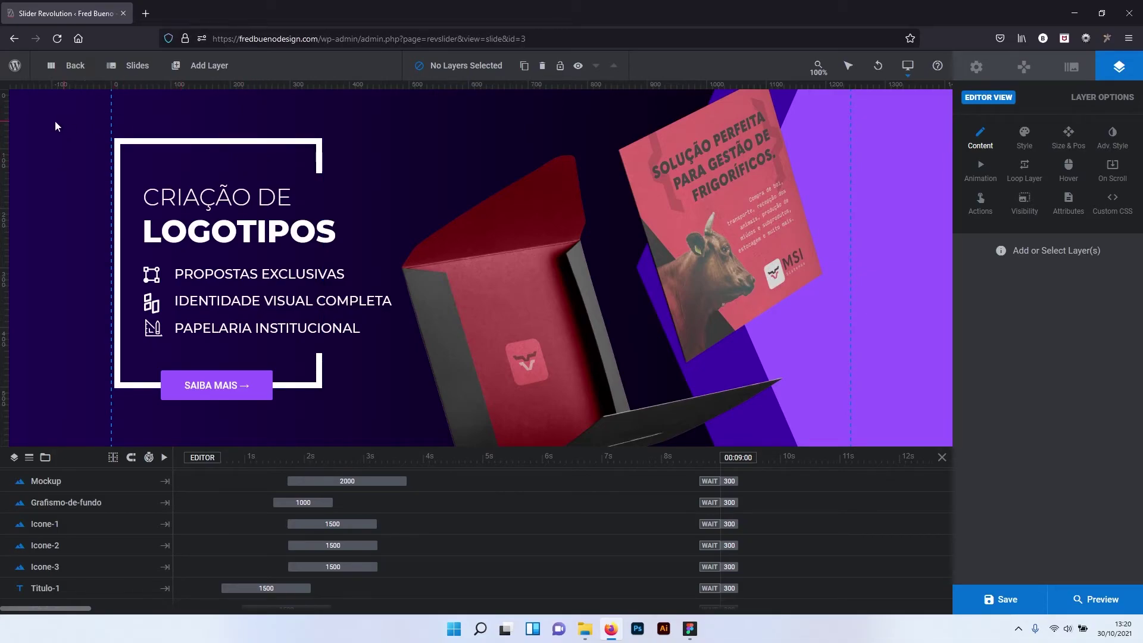
left_click(976, 68)
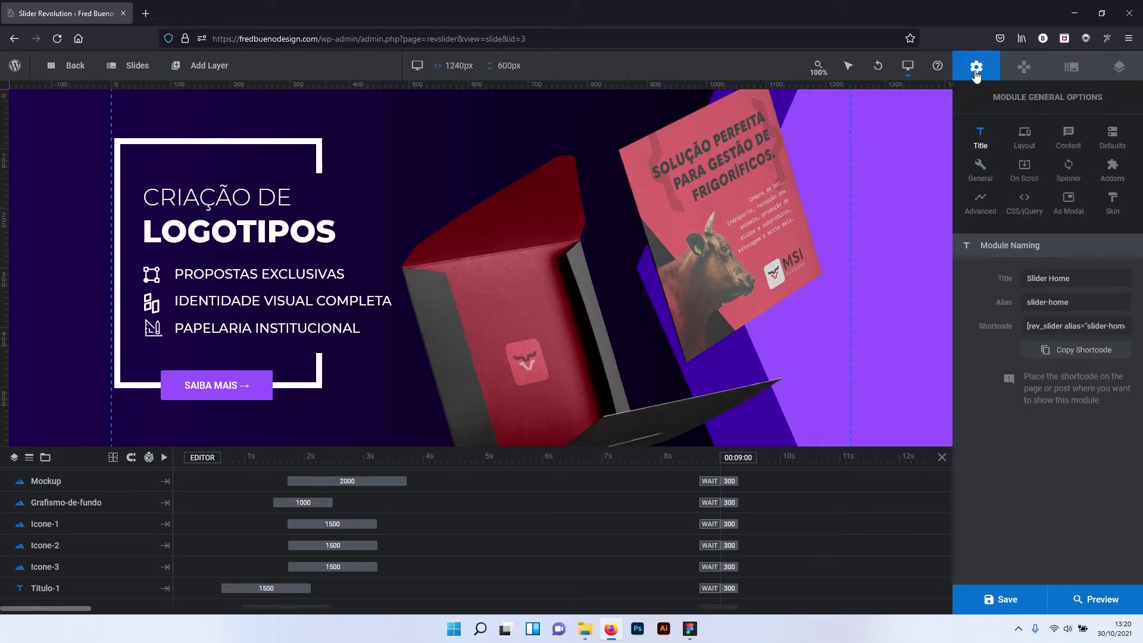
left_click(1025, 140)
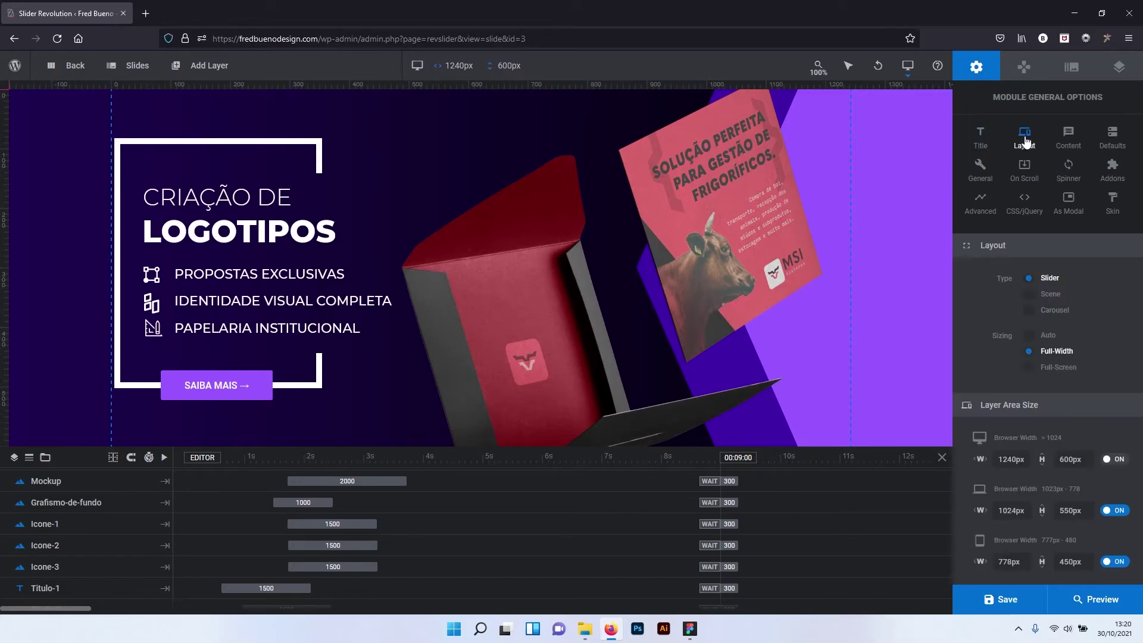
scroll(1047, 320, "down", 2)
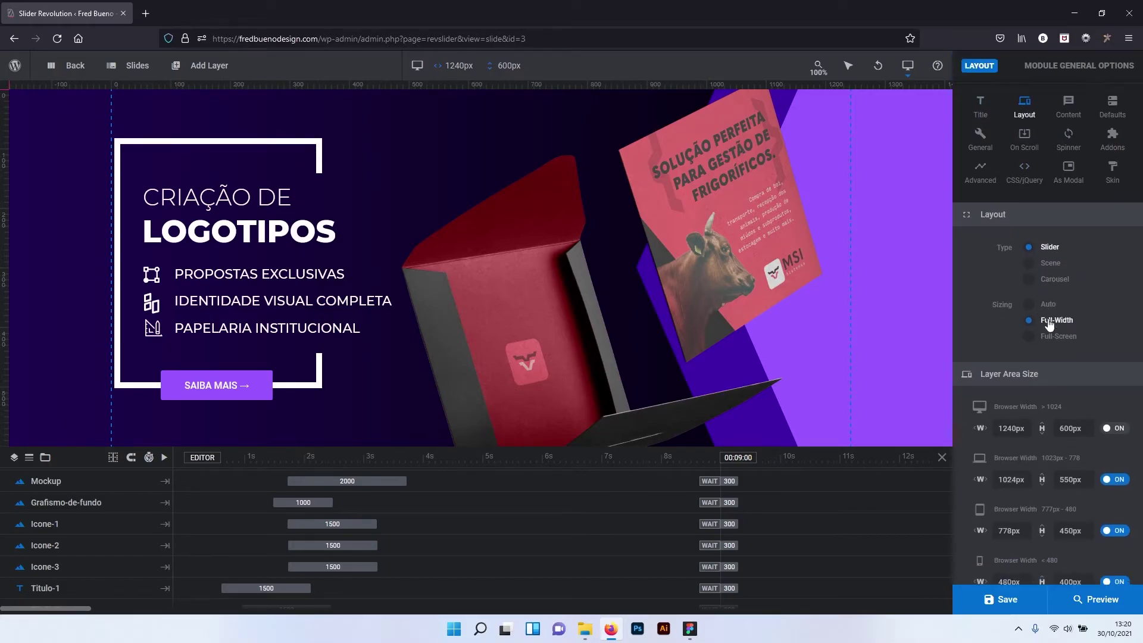
scroll(1048, 319, "down", 3)
scroll(1047, 322, "down", 2)
scroll(1049, 324, "down", 1)
scroll(1048, 325, "up", 5)
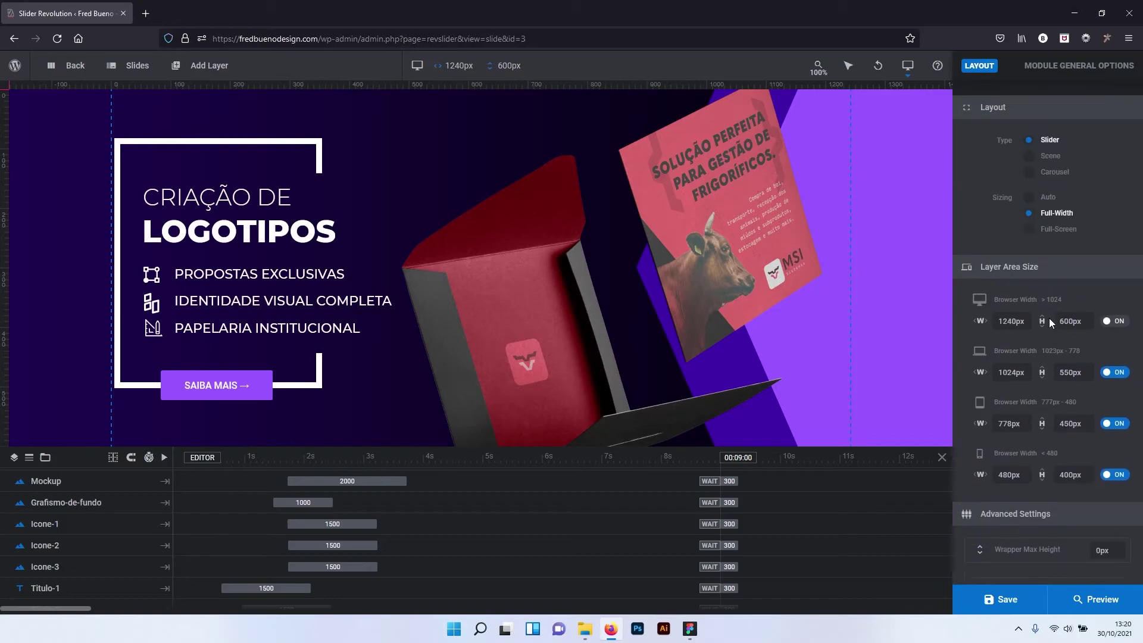
scroll(1048, 318, "up", 2)
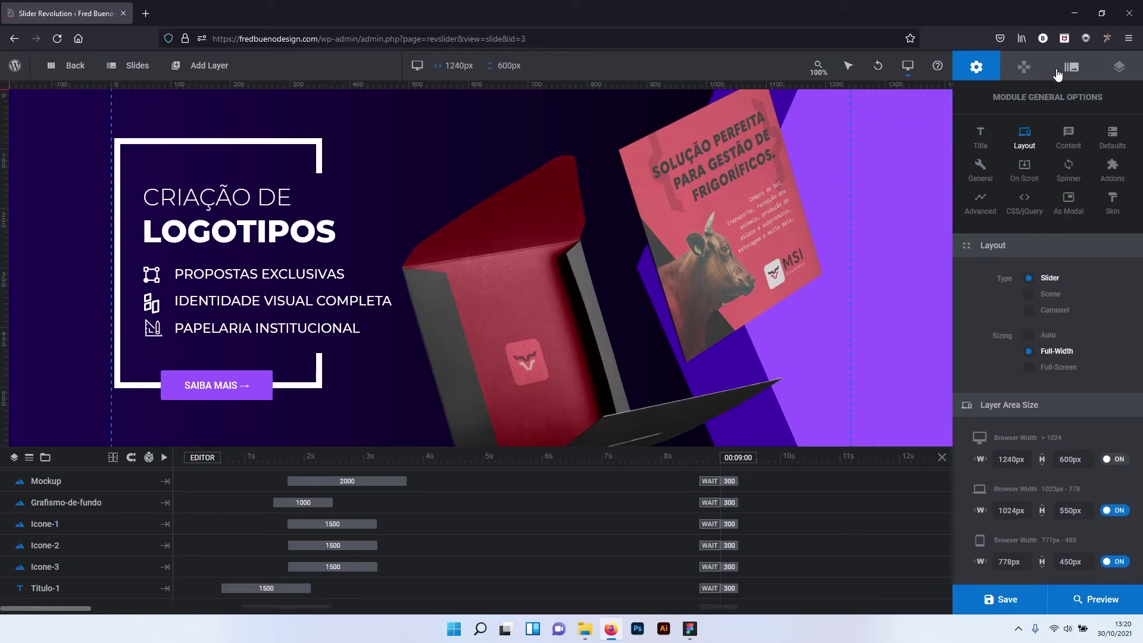
Change the Criação de Logotipos slide's background gradient to near-black grey #2b2b2b.
left_click(1084, 72)
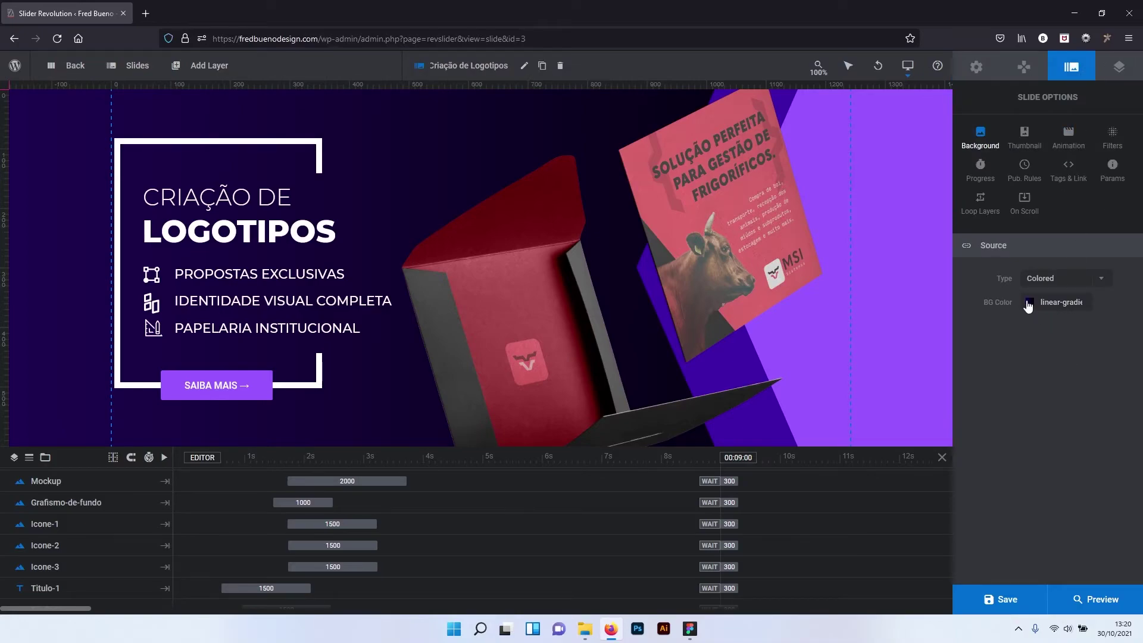
left_click(1029, 303)
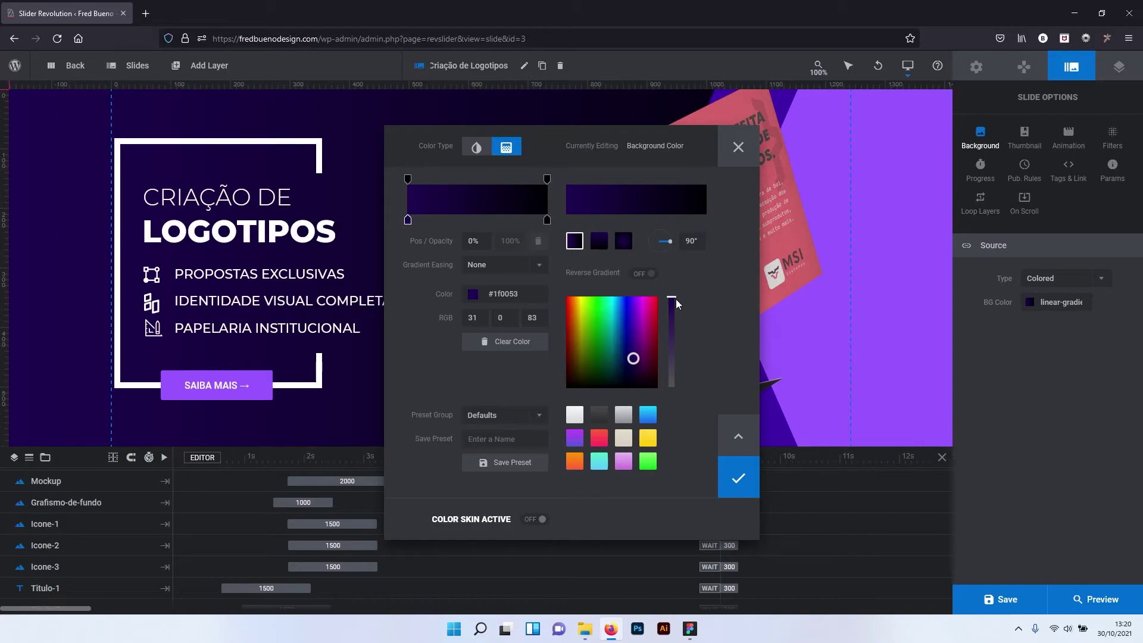
left_click_drag(675, 298, 670, 402)
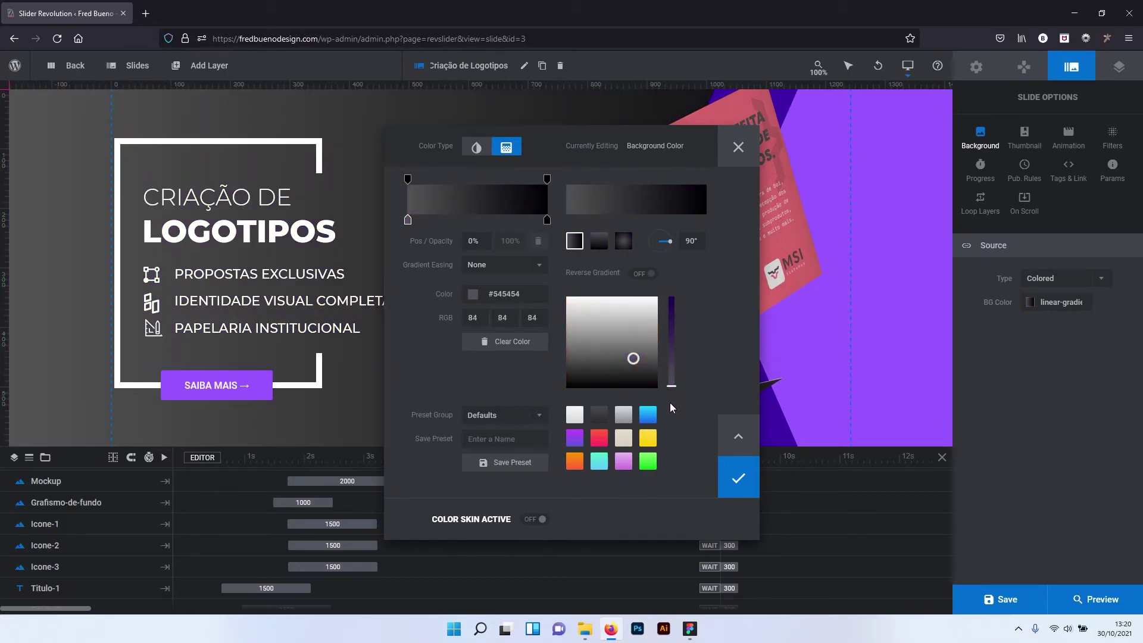
left_click_drag(633, 358, 633, 372)
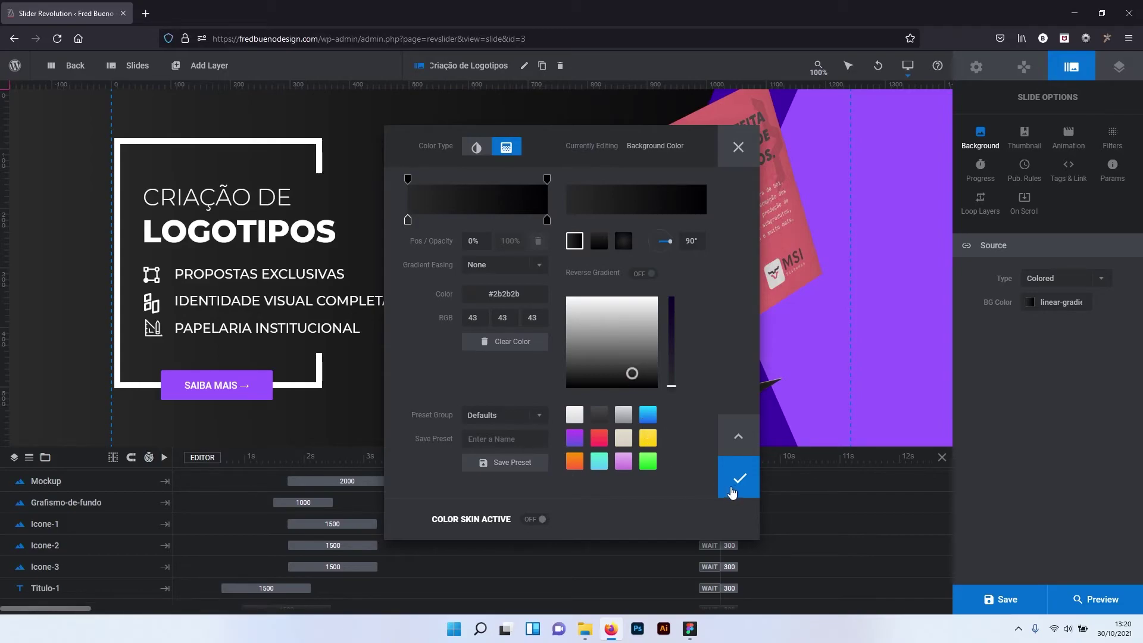
left_click(737, 482)
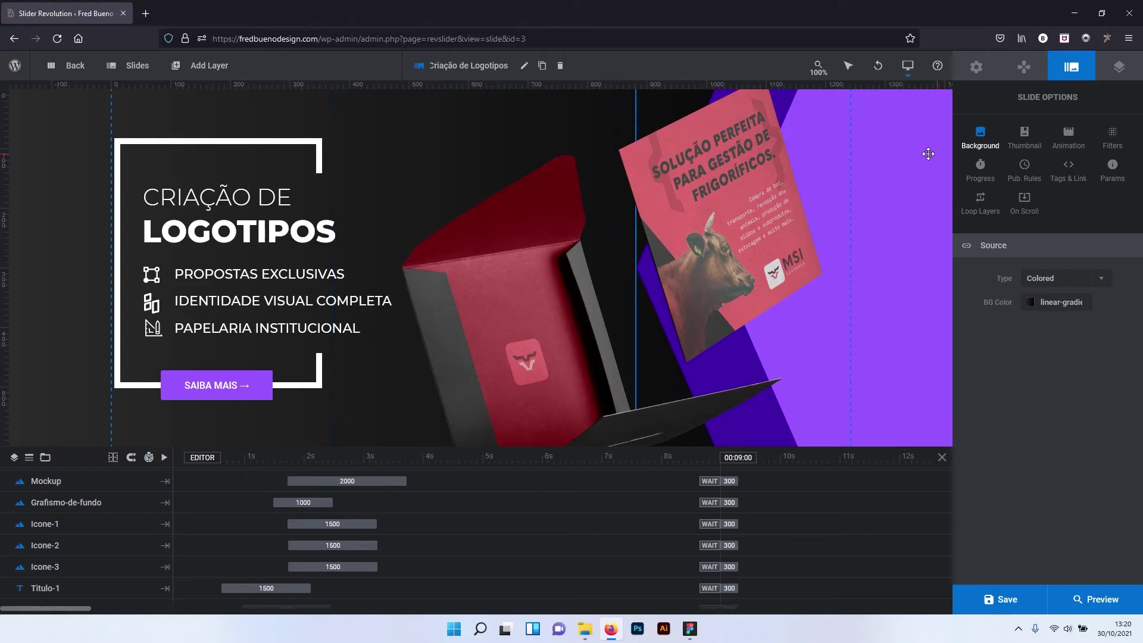
left_click(928, 154)
Double-click the Grafismo-de-fundo layer to bring up the Choose Image media library.
double_click(927, 154)
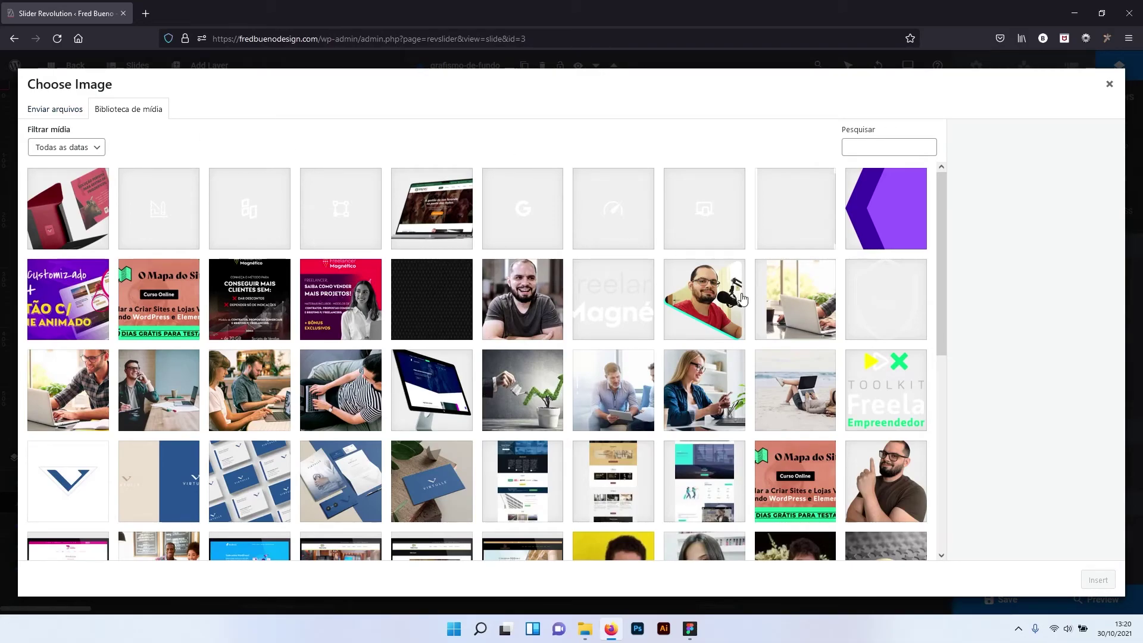
In Figma, move the packaging mockup aside and group the two red background rectangles.
left_click(689, 629)
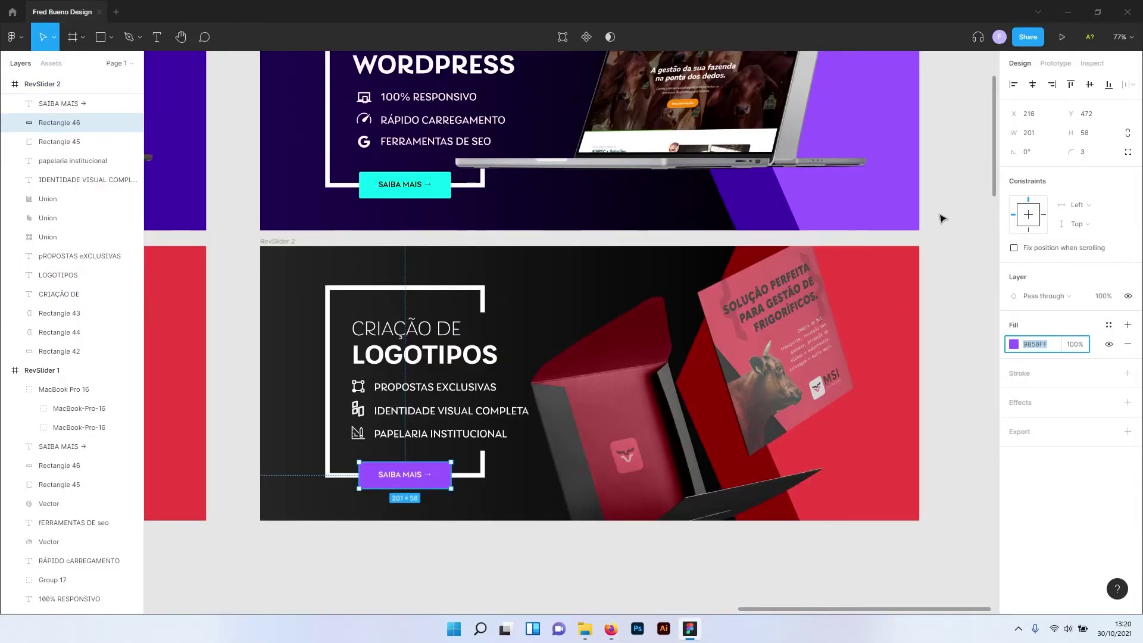
left_click(750, 316)
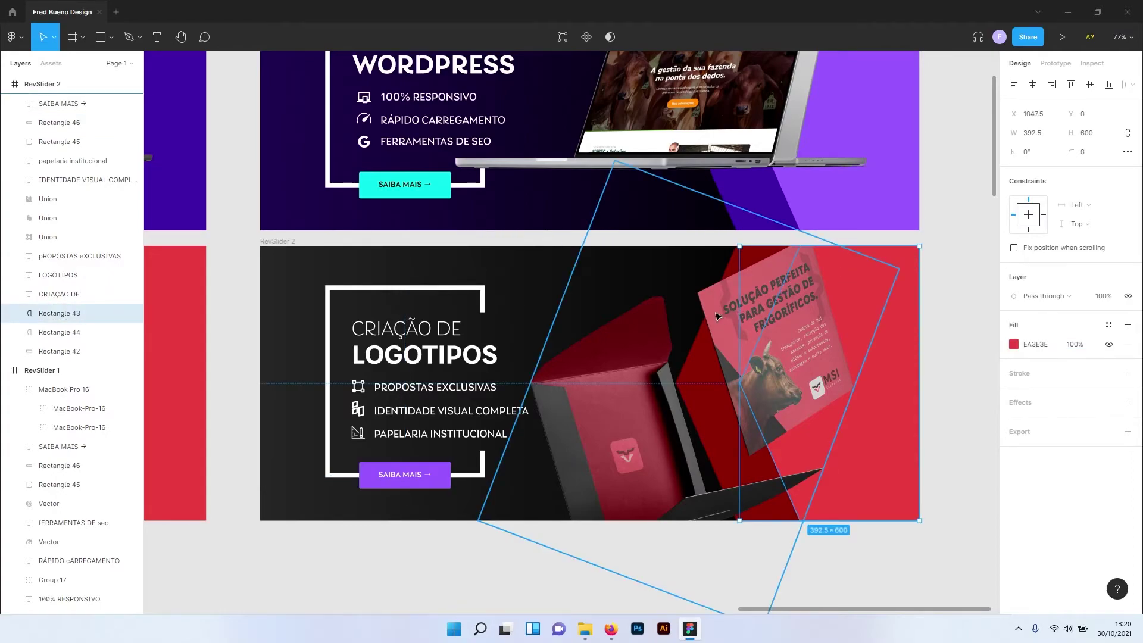
left_click_drag(749, 316, 596, 311)
left_click(849, 297)
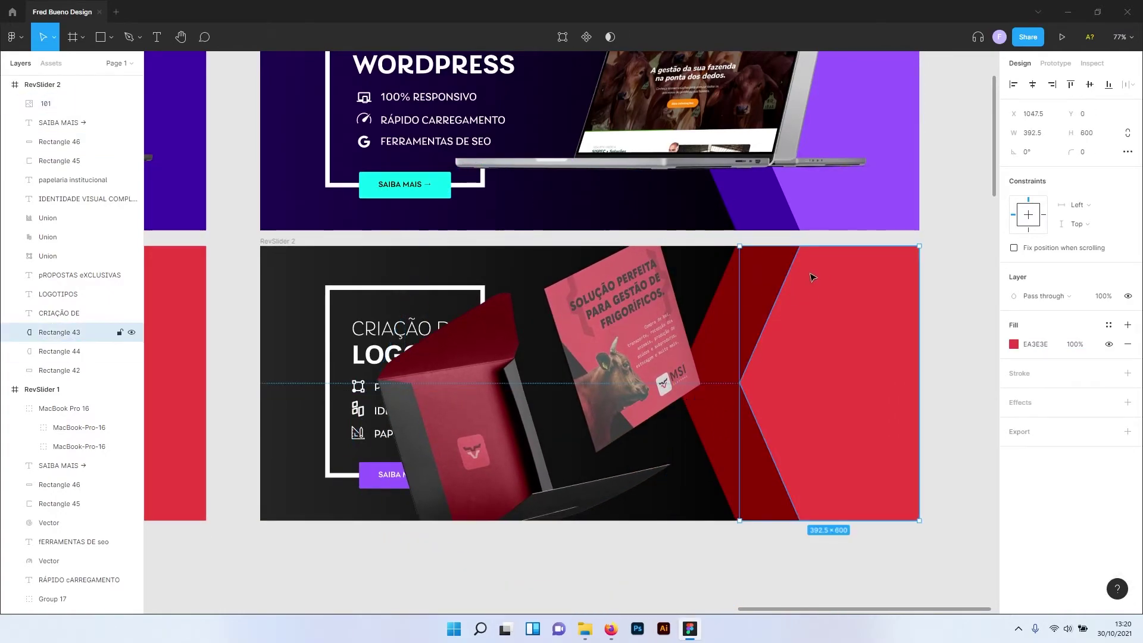
left_click(787, 263, "shift")
key("ctrl+g")
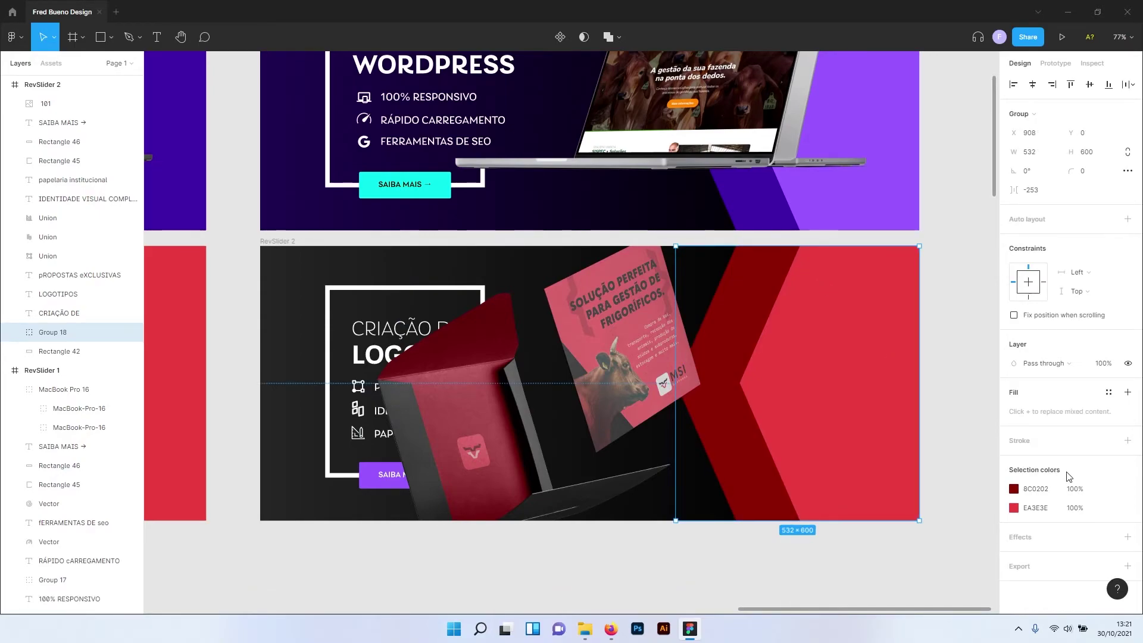
Export the red shape group as the grafismo-2-shape PNG into the Slide 2 folder.
left_click(1128, 567)
scroll(1130, 570, "down", 4)
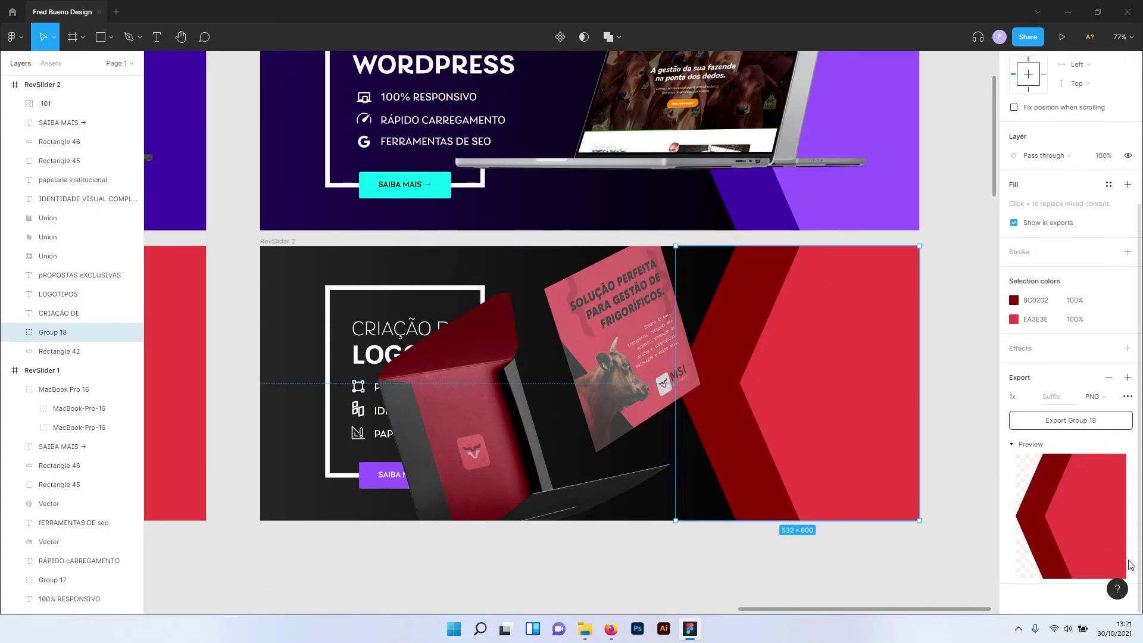
left_click(1080, 423)
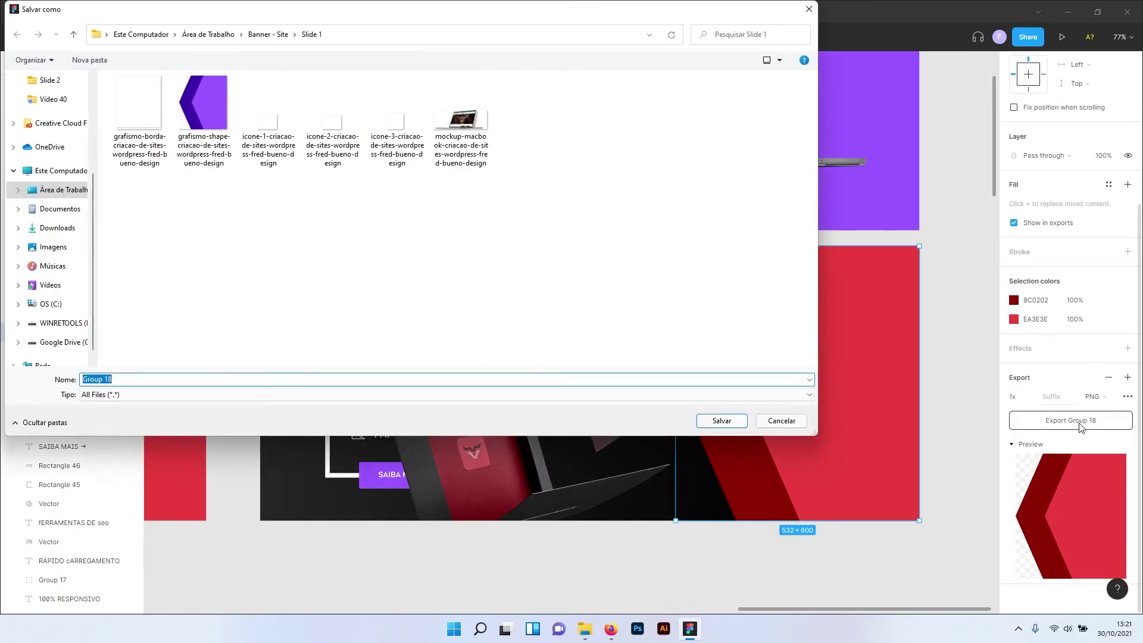
left_click(217, 125)
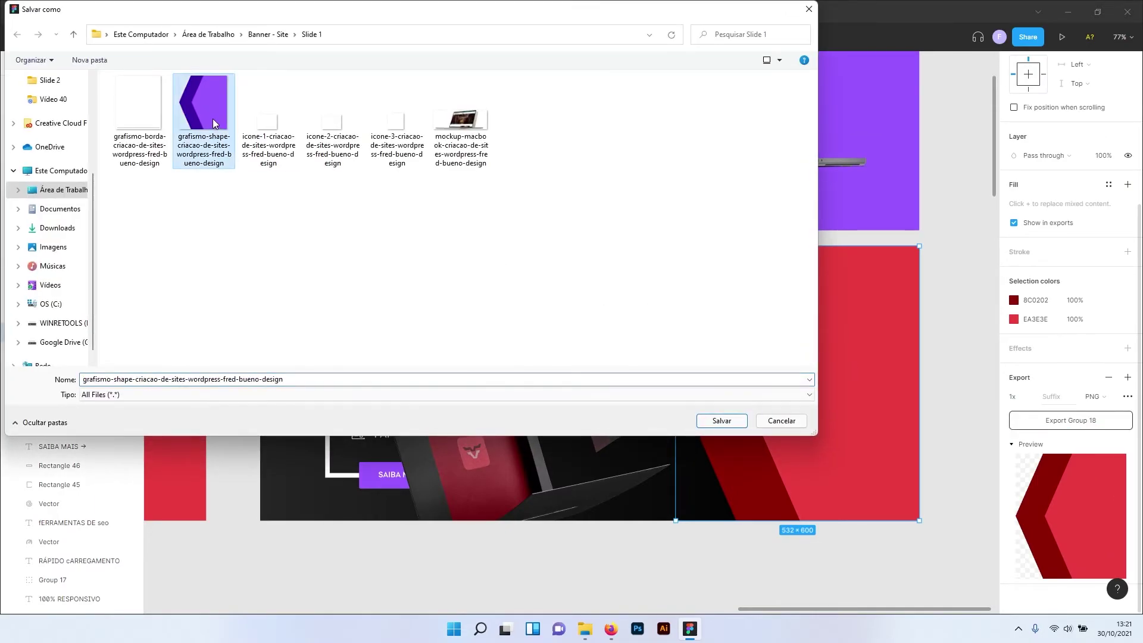
left_click(267, 34)
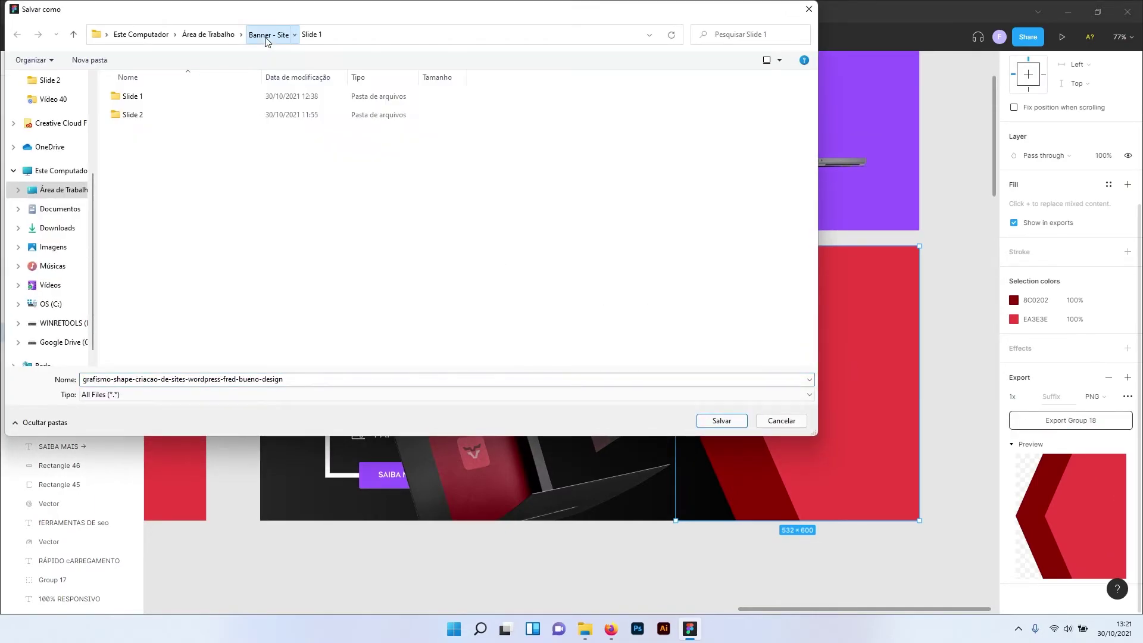
double_click(143, 116)
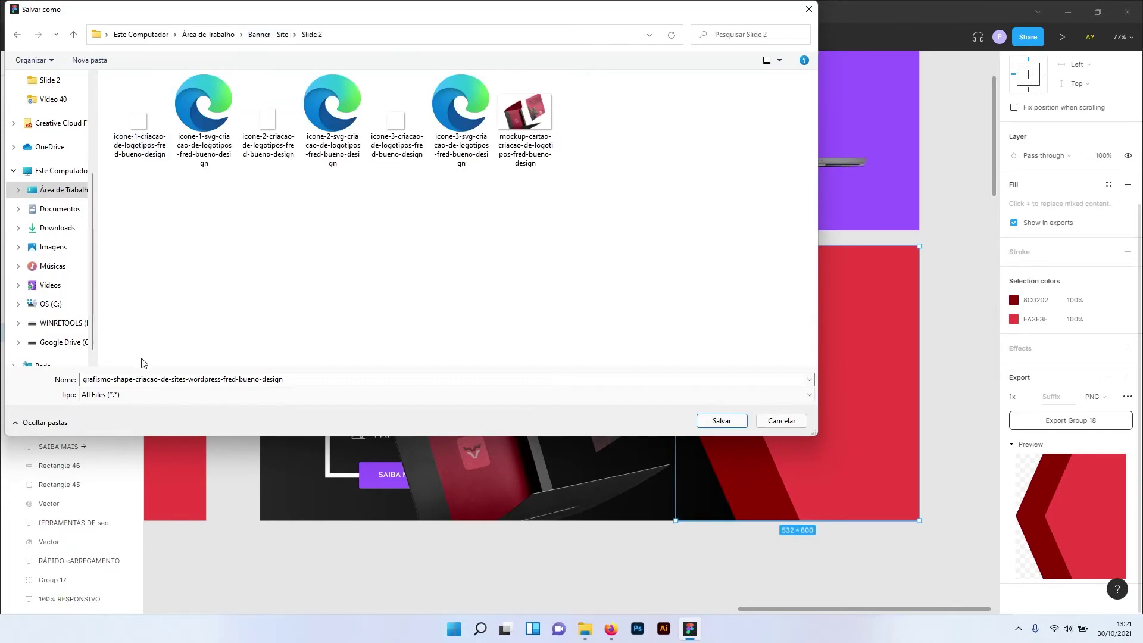
left_click(111, 380)
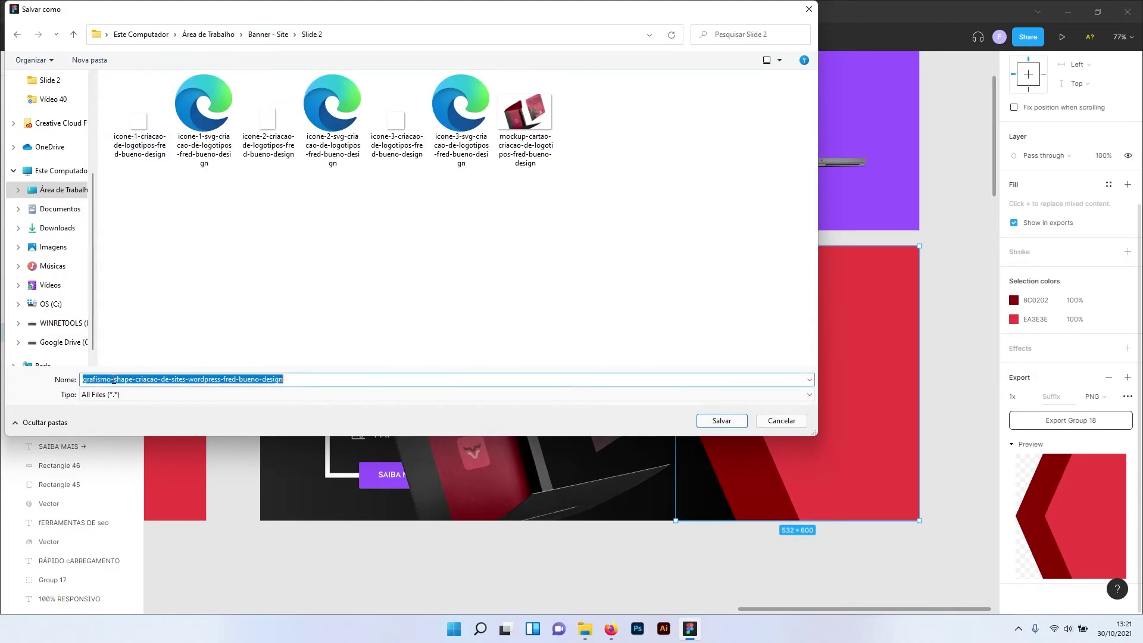
left_click(111, 379)
type("-2")
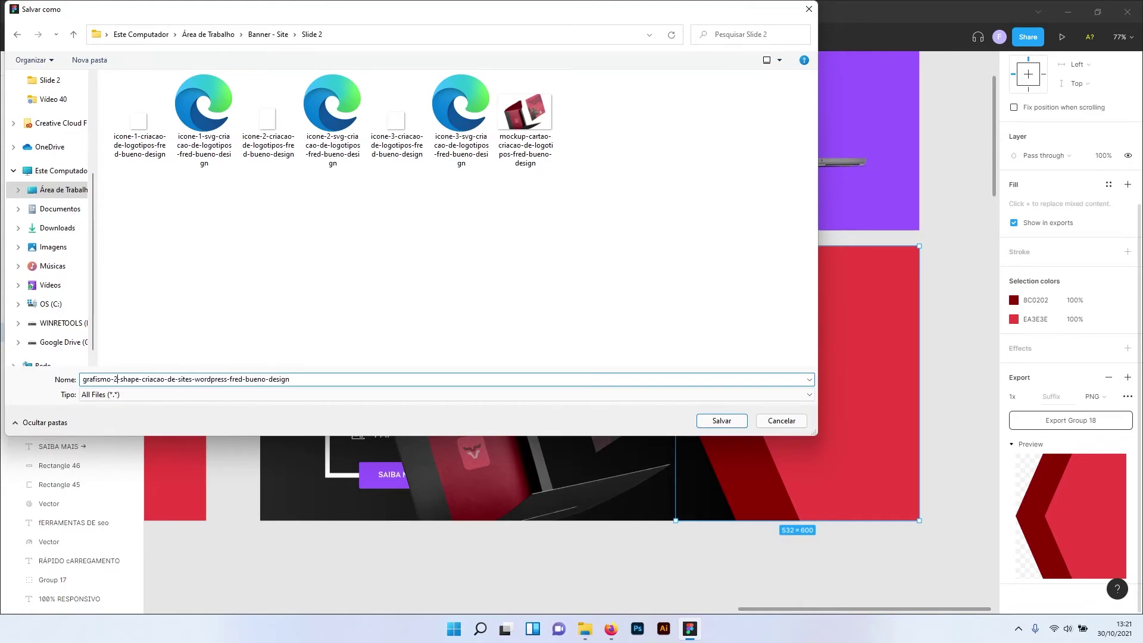
left_click(738, 423)
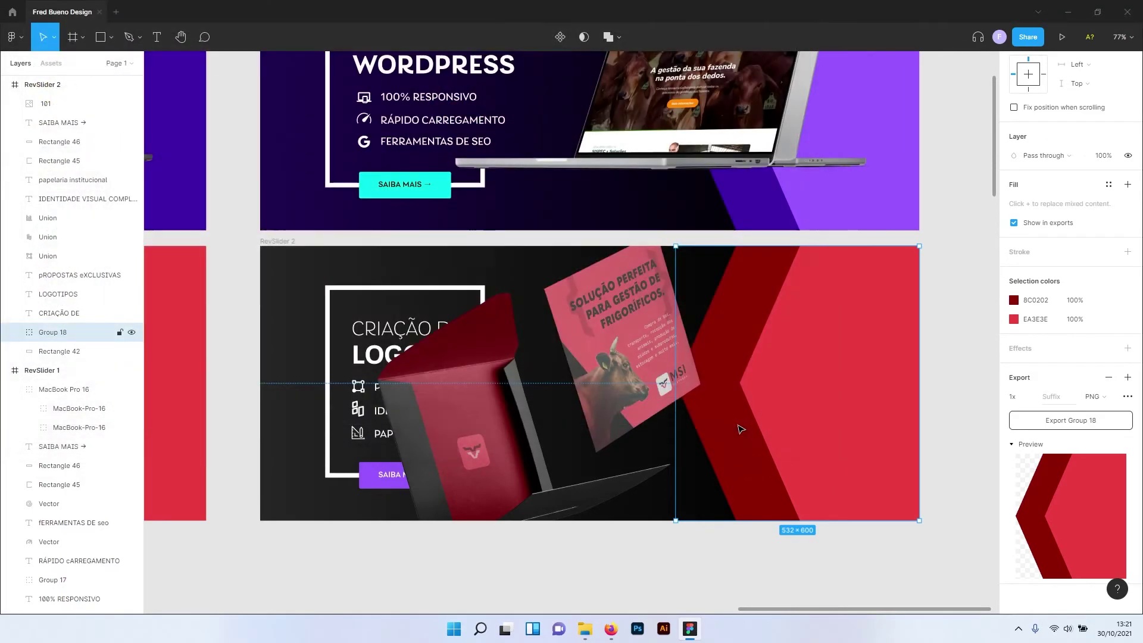
Upload the grafismo-2-shape PNG and insert it as the Grafismo-de-fundo layer's image.
left_click(610, 628)
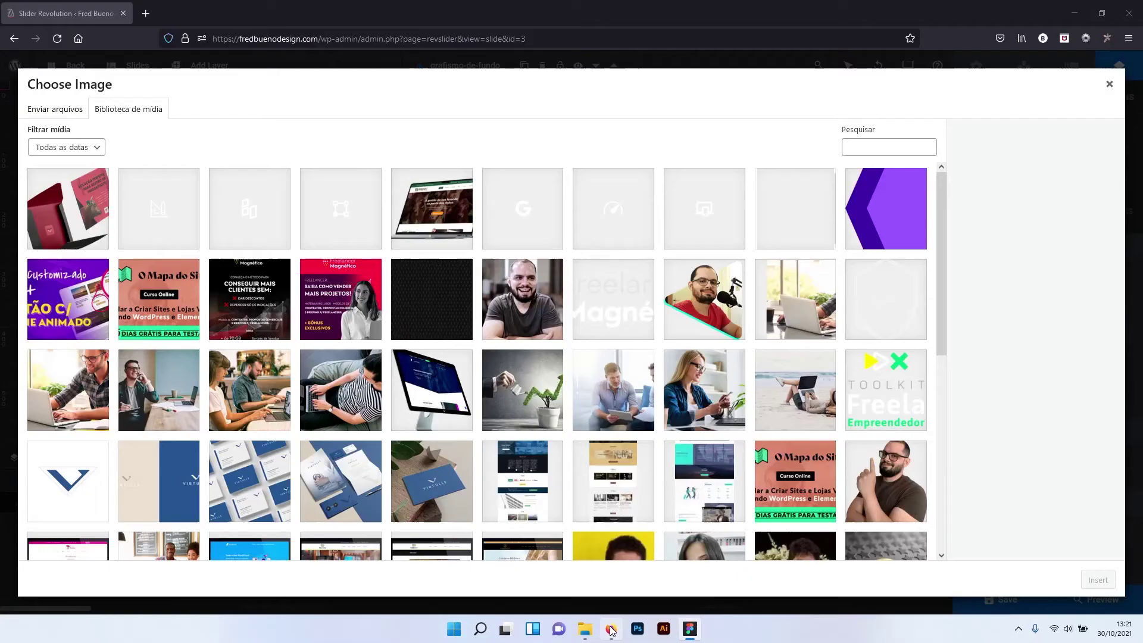
left_click(54, 110)
left_click(618, 316)
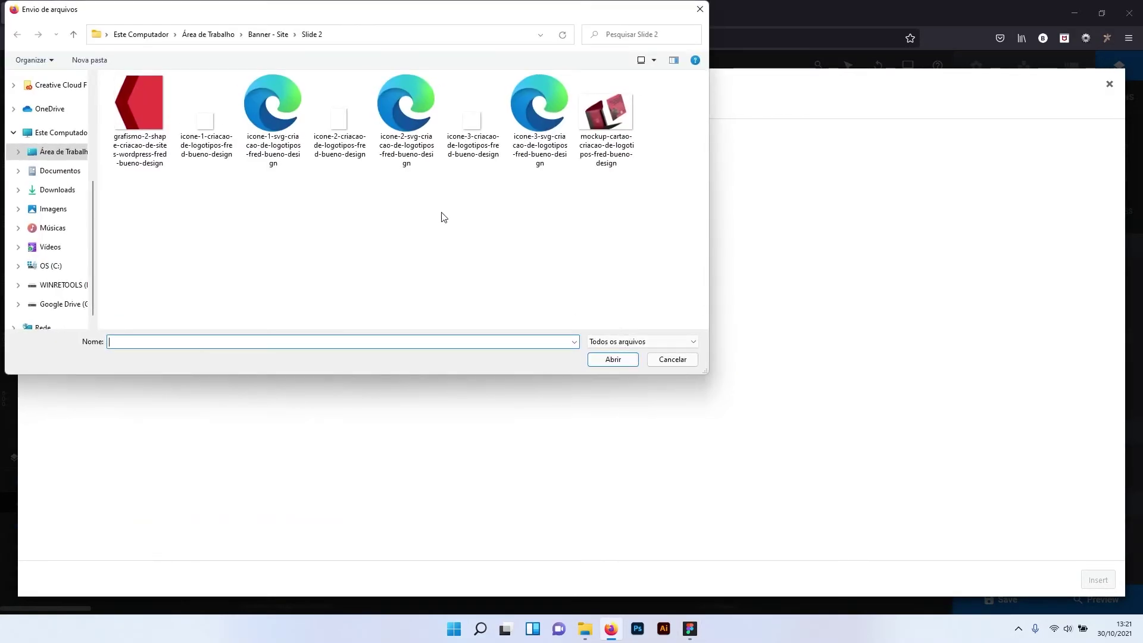
left_click(139, 113)
left_click(599, 363)
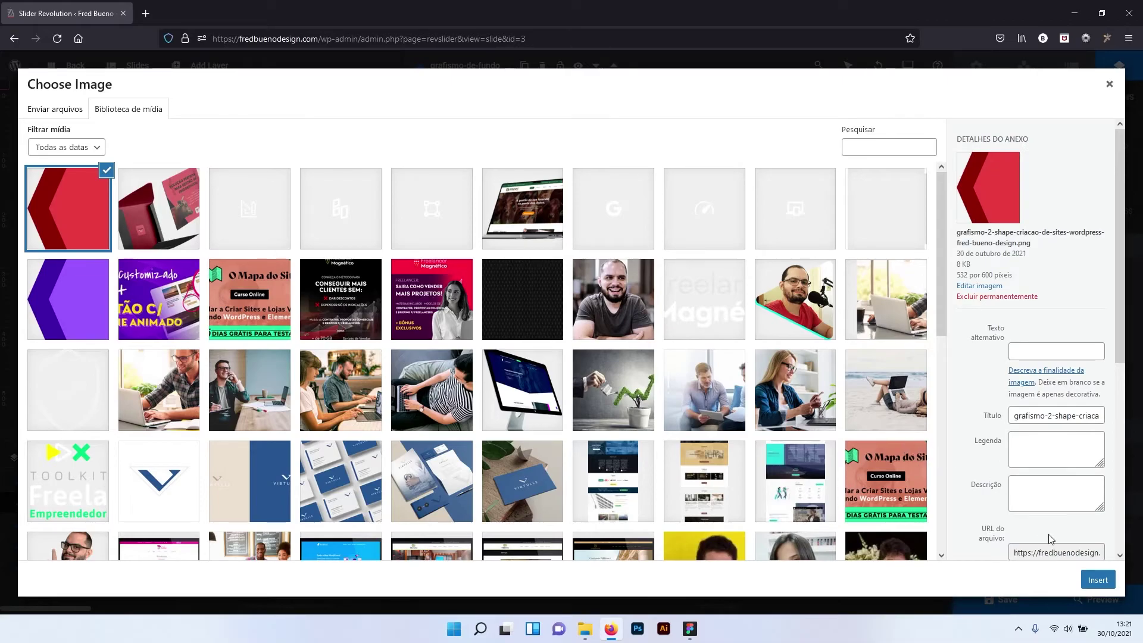
left_click(1095, 580)
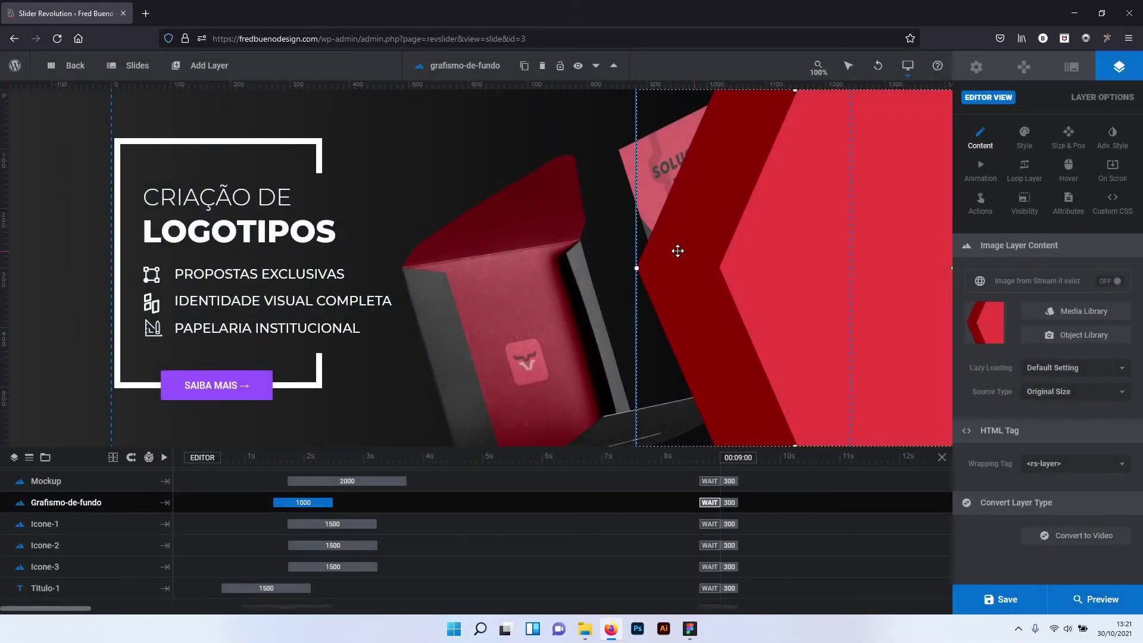
Save the Criação de Logotipos slide, watch it play in preview, then close the preview.
left_click(440, 133)
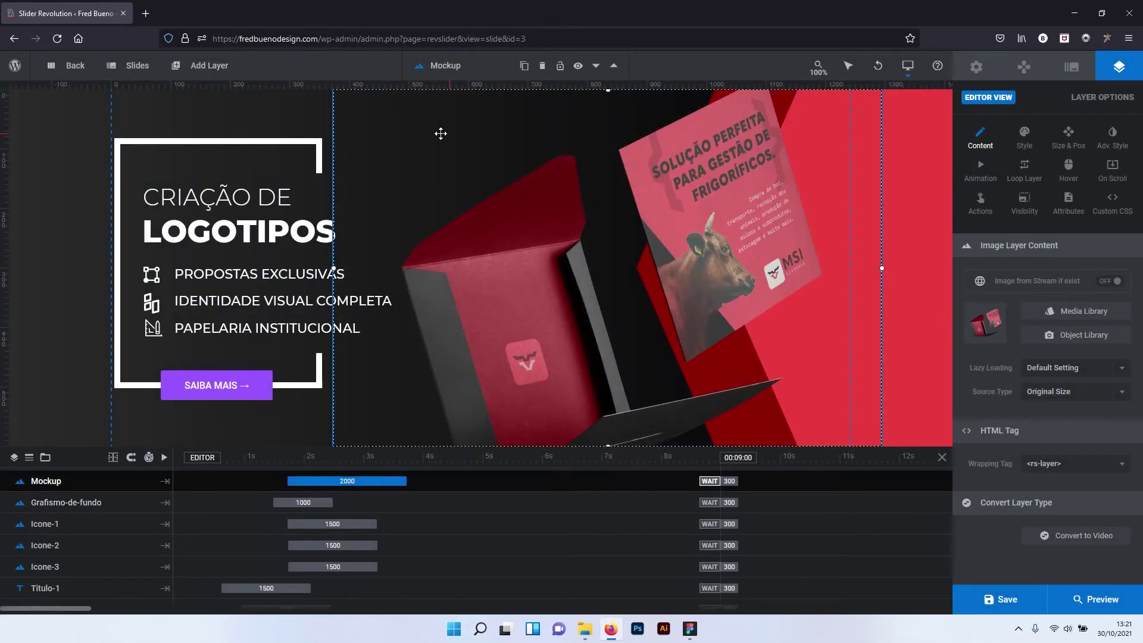
left_click(316, 117)
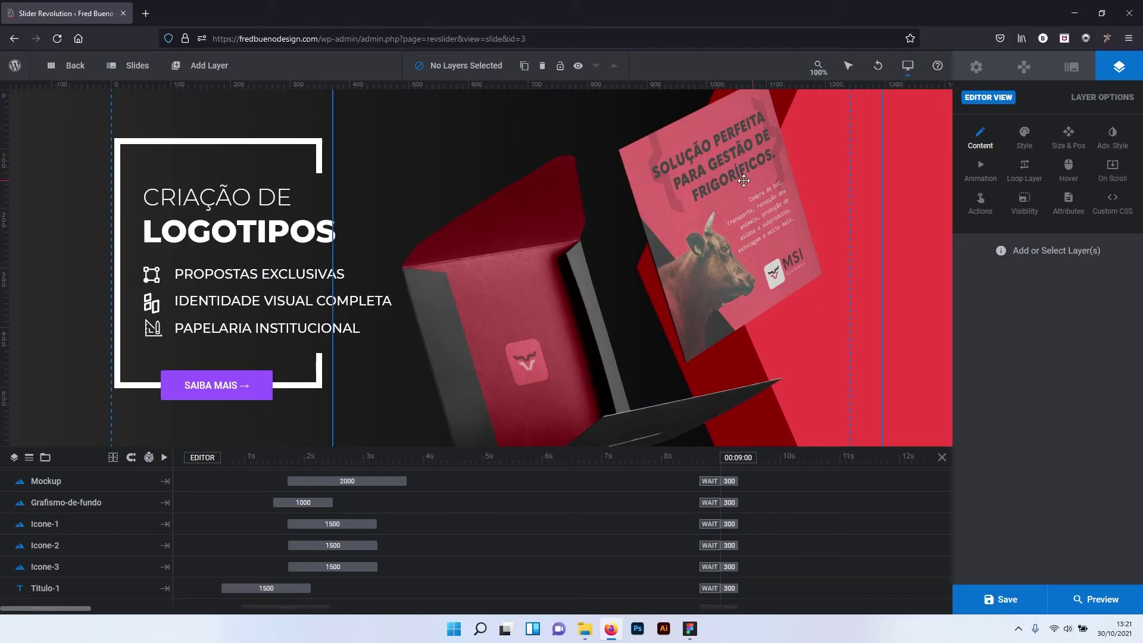
left_click(1023, 600)
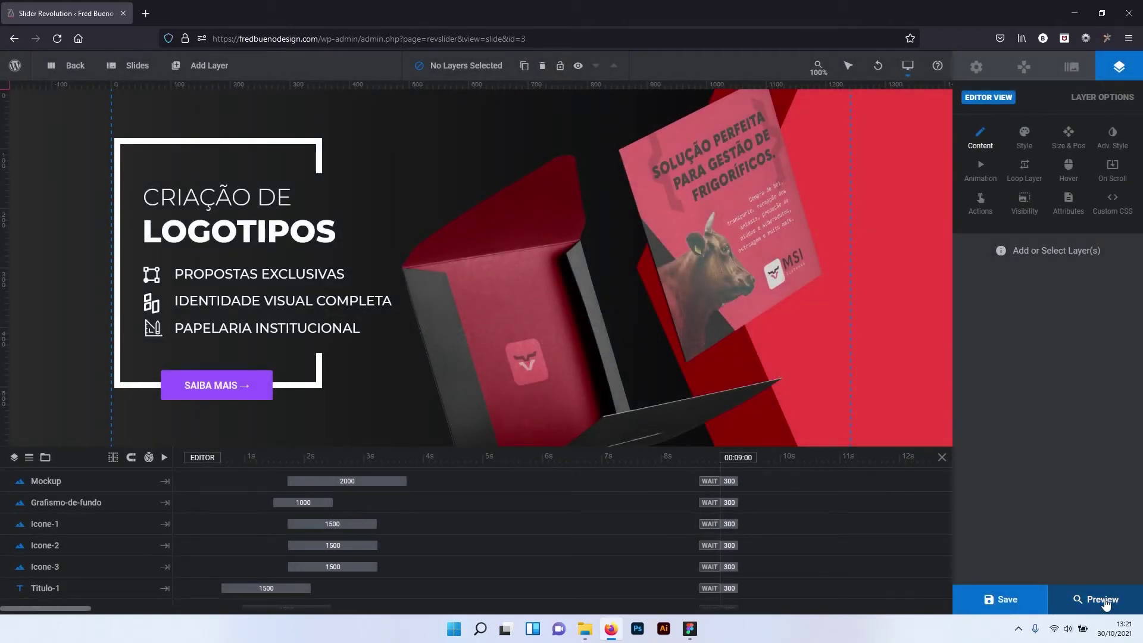
left_click(1102, 599)
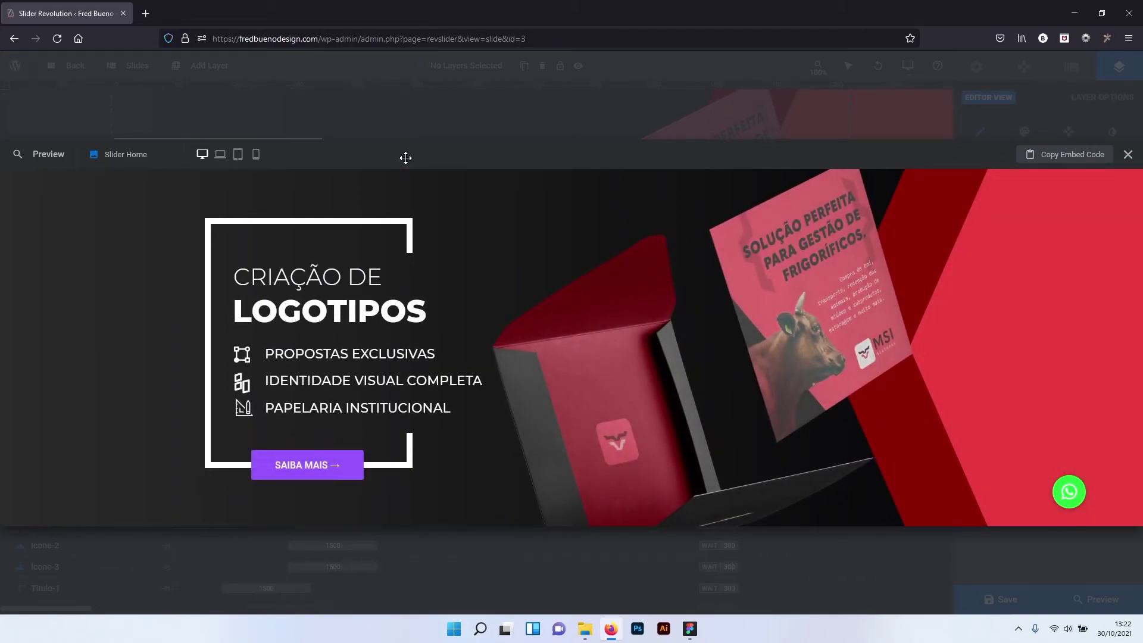
left_click(1138, 158)
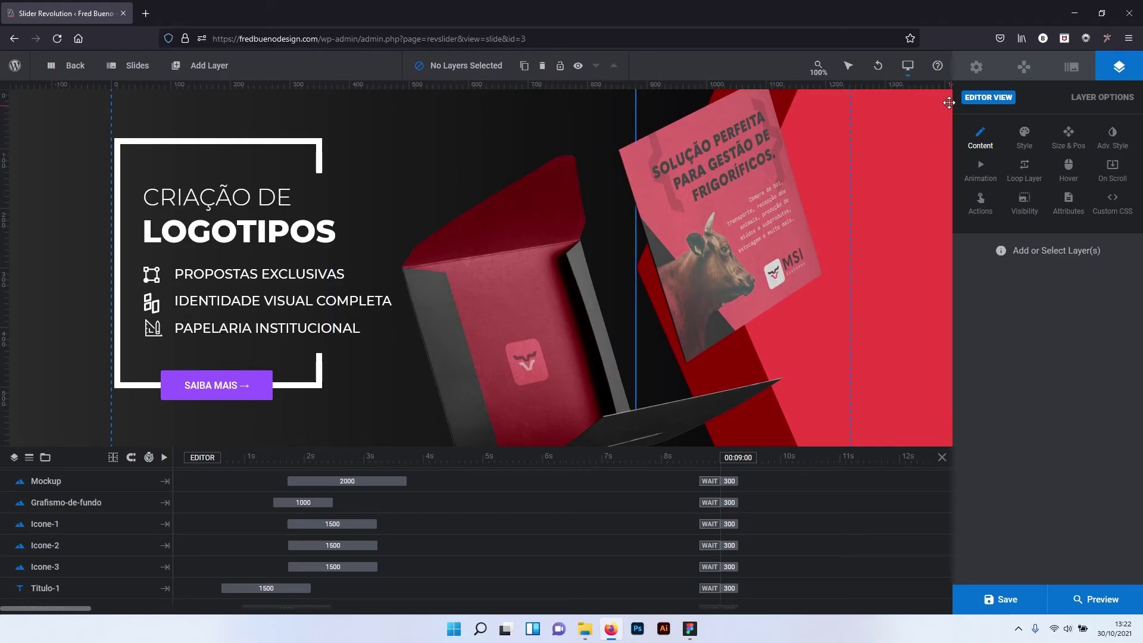
Turn on the slide progress bar and start setting its colour to red.
left_click(1025, 70)
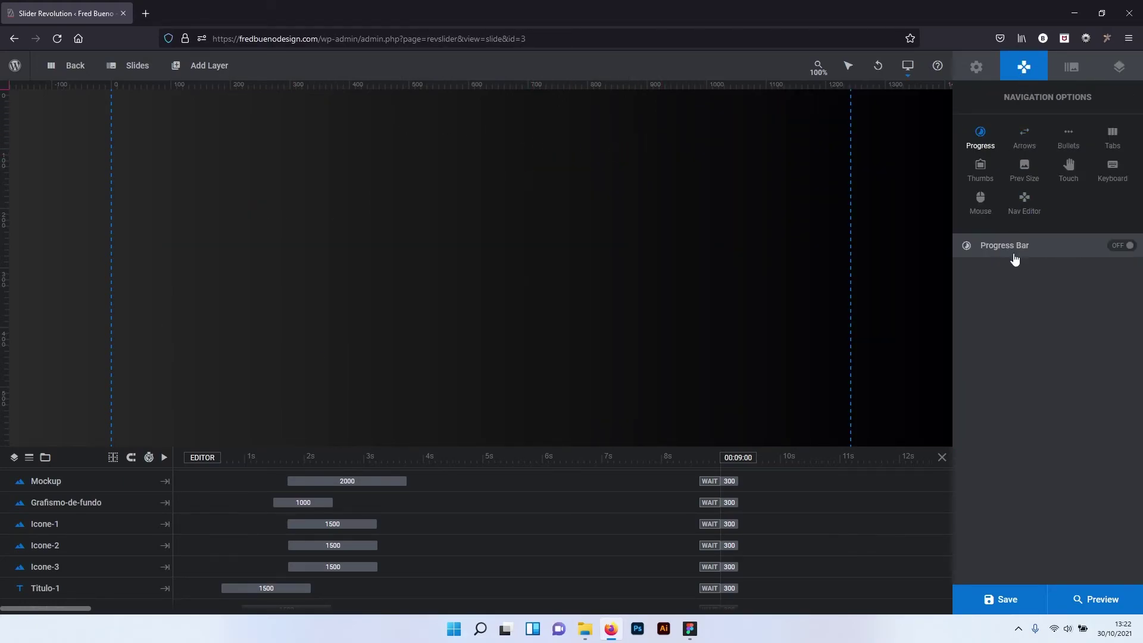
left_click(1118, 245)
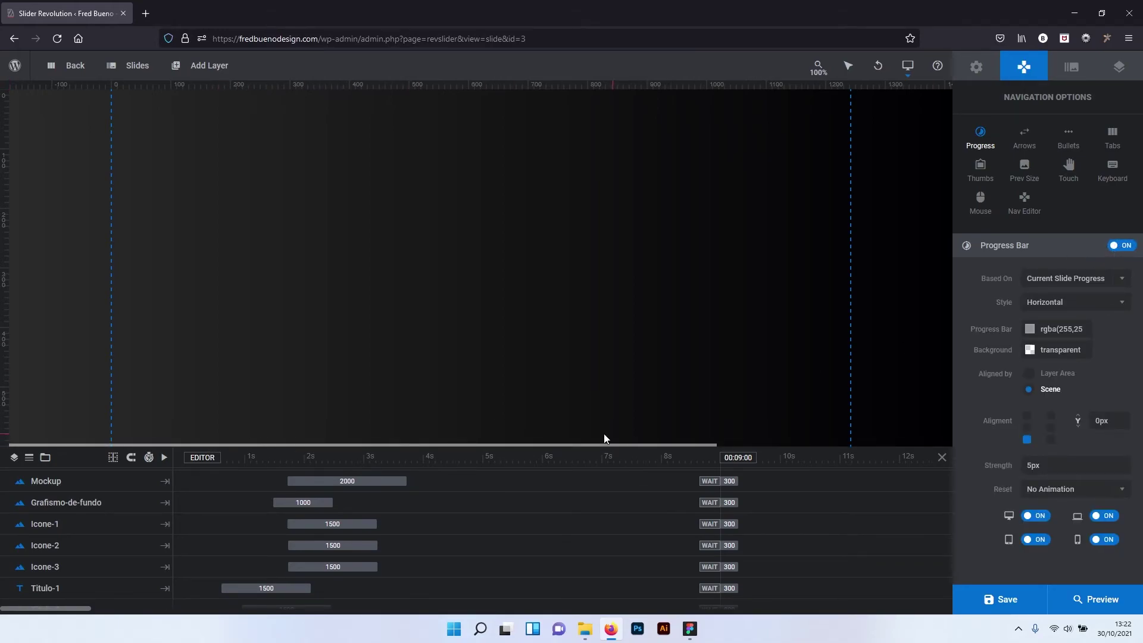
left_click(1030, 329)
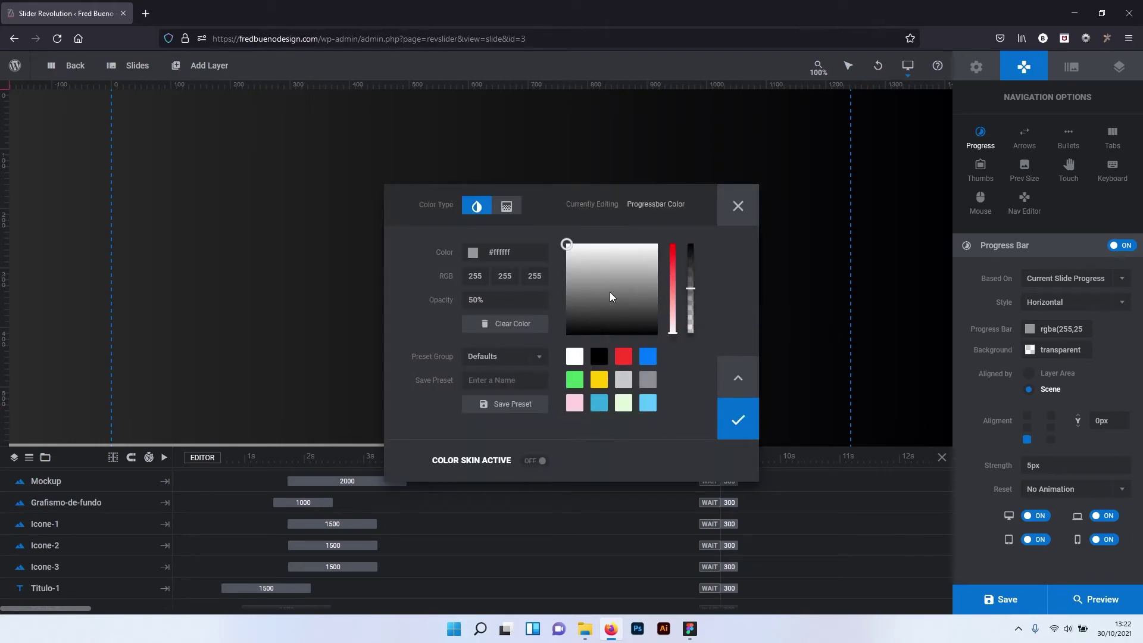
left_click_drag(673, 280, 673, 247)
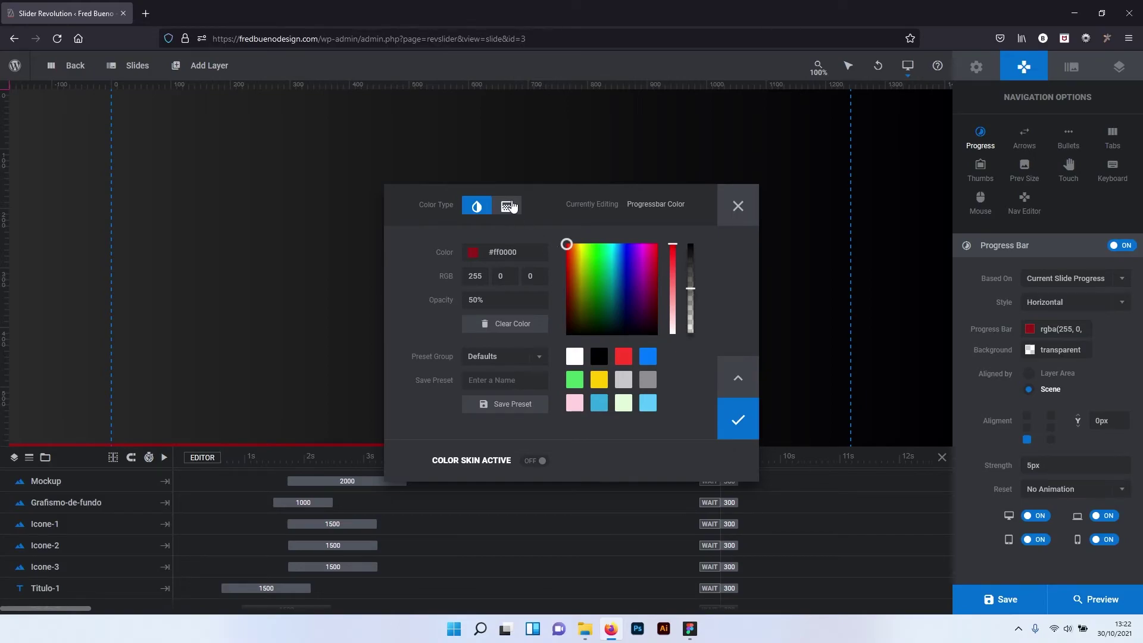
Colour the progress bar with the red-to-pink gradient preset running horizontally at 90°.
left_click(510, 206)
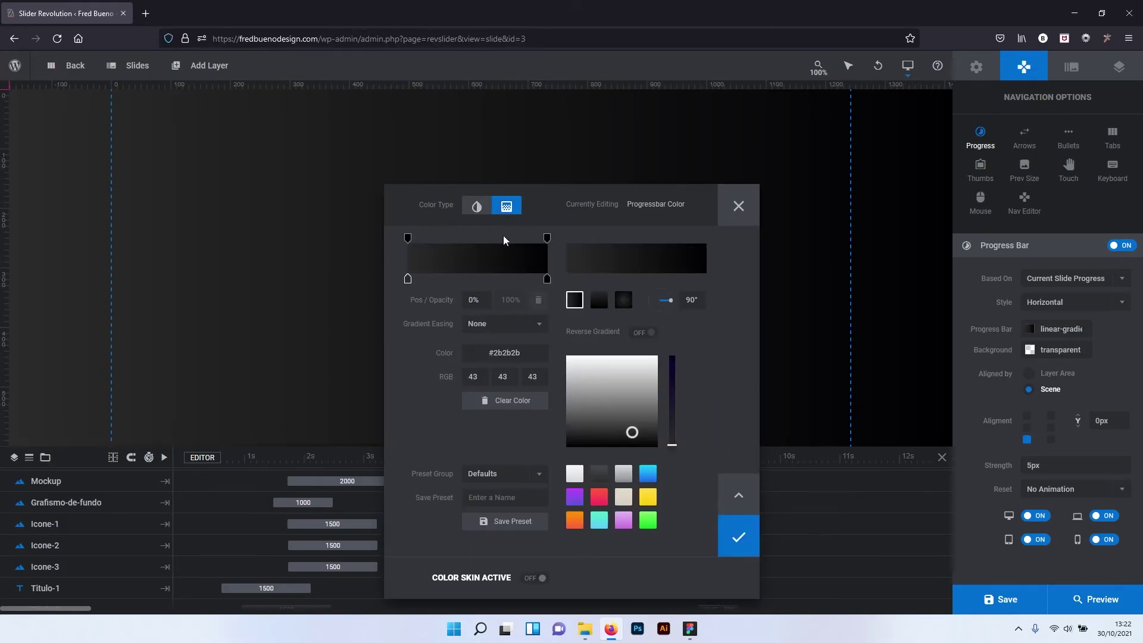
left_click(575, 496)
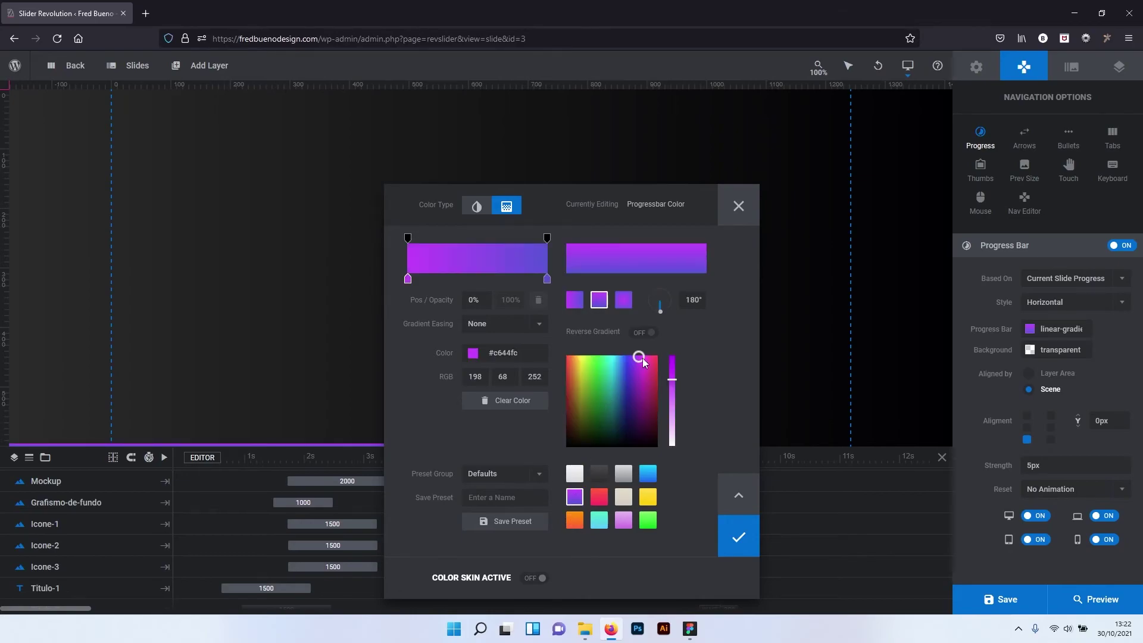
left_click_drag(696, 300, 686, 300)
type("90")
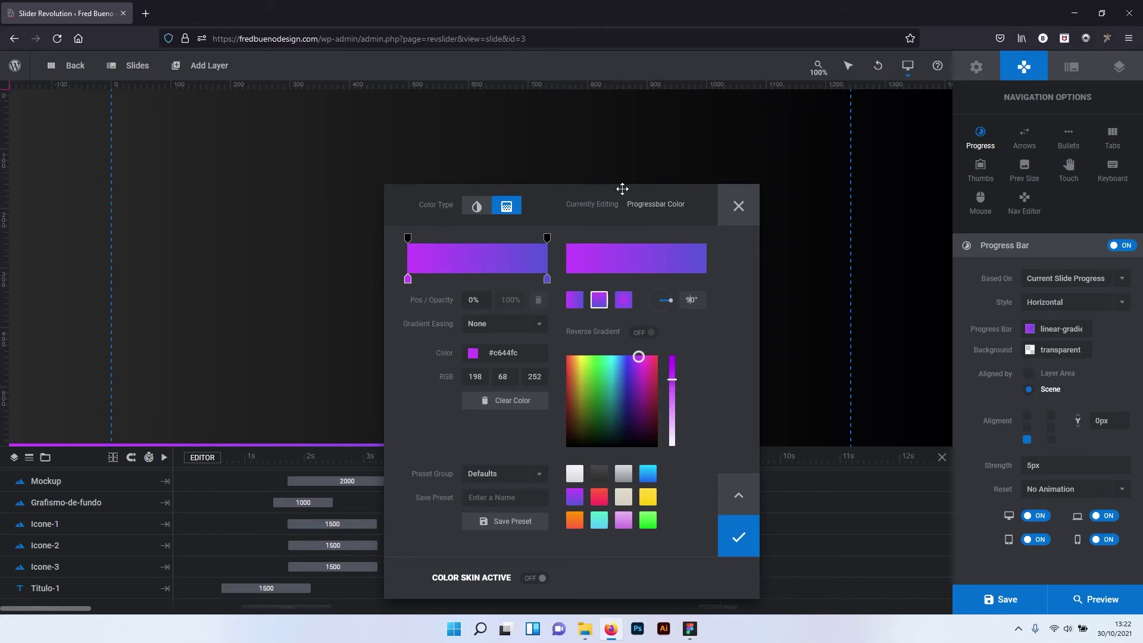
mouse_move(623, 188)
left_mouse_down()
mouse_move(804, 257)
mouse_move(484, 257)
left_mouse_up()
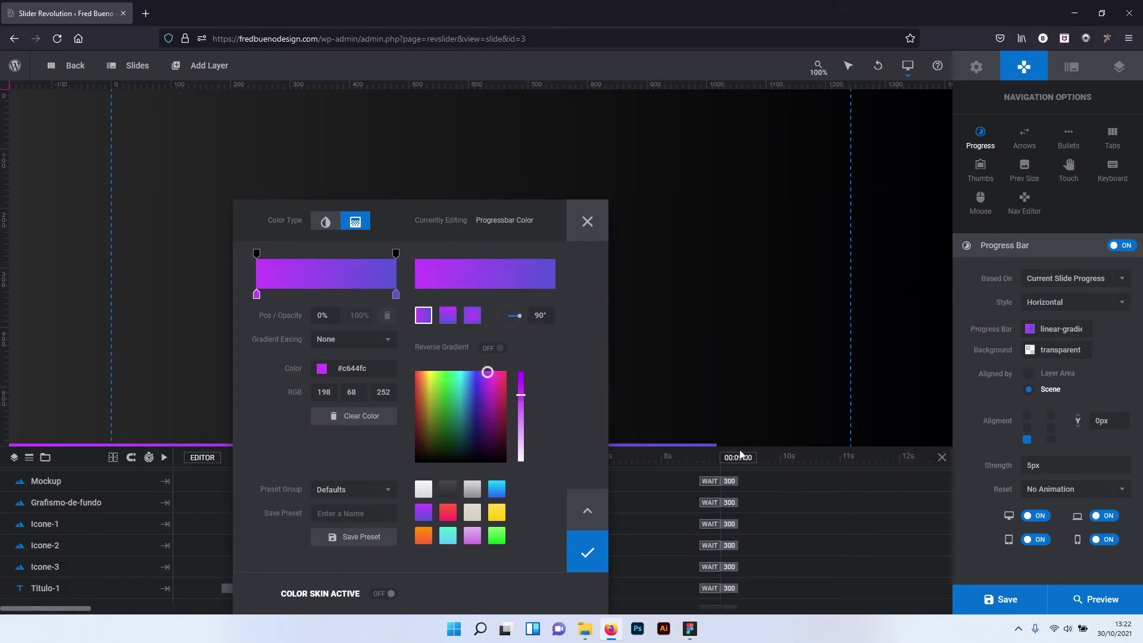
left_click_drag(521, 210, 600, 217)
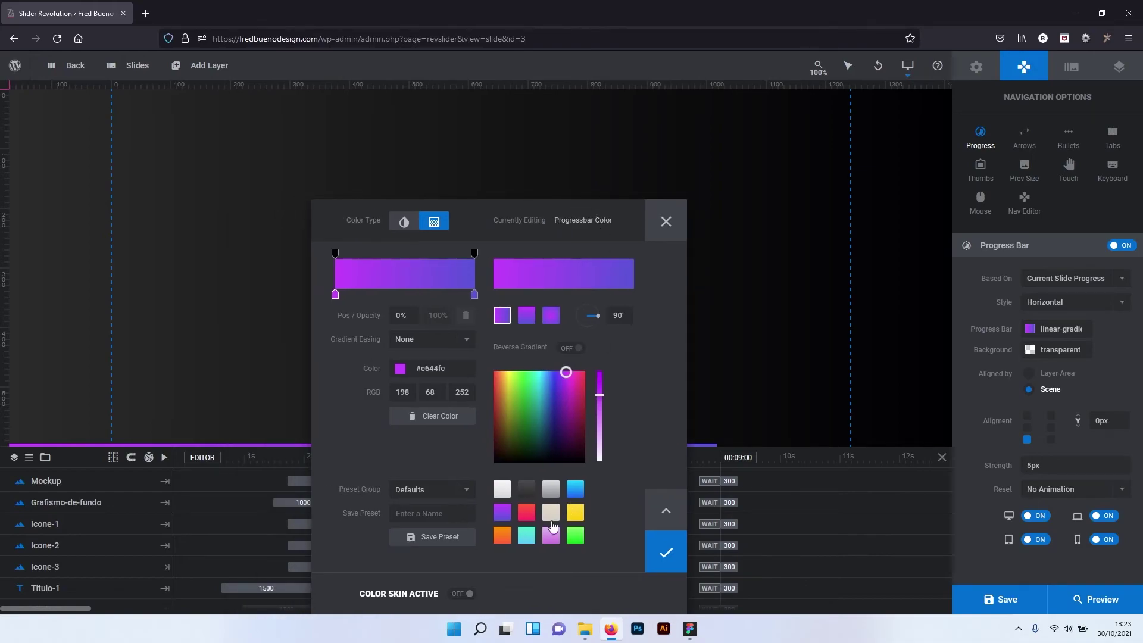
left_click(526, 513)
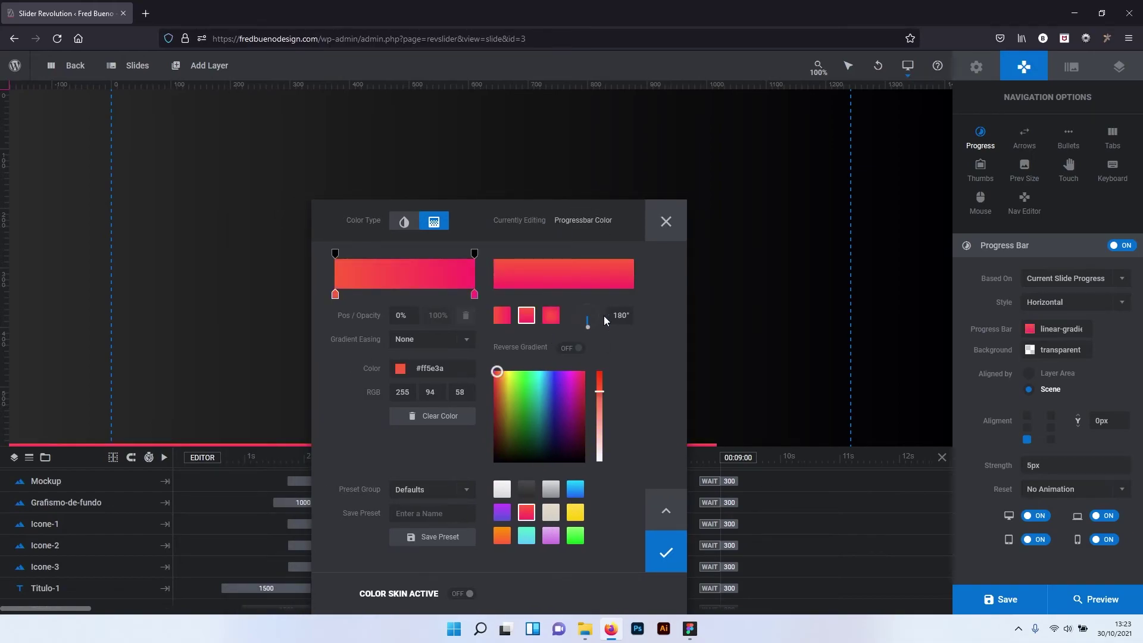
left_click(501, 316)
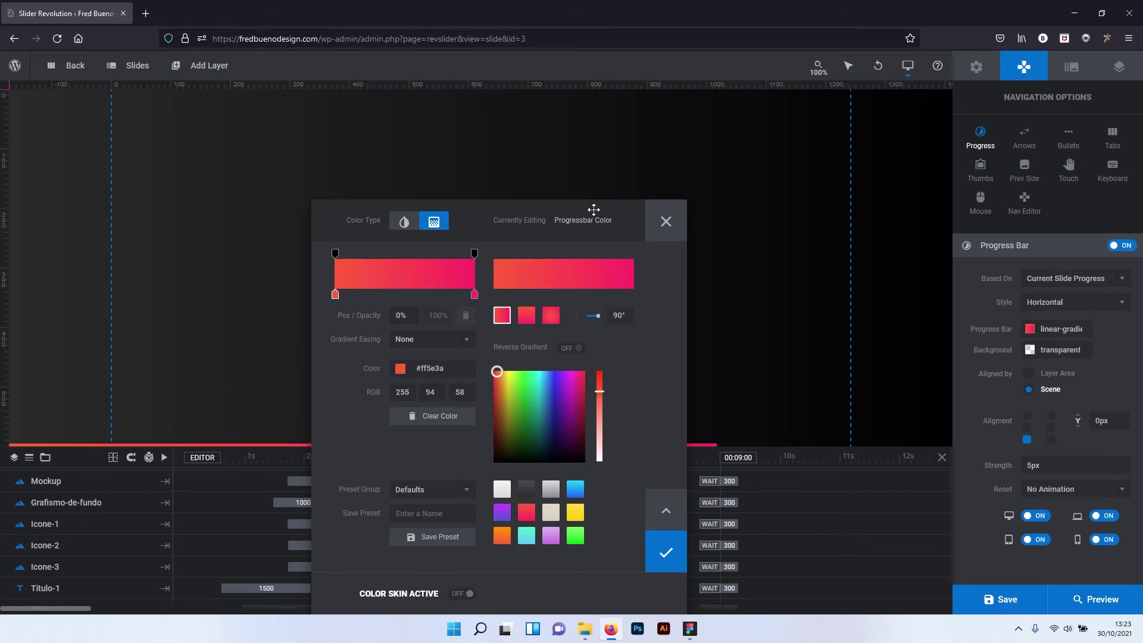
mouse_move(594, 209)
left_mouse_down()
mouse_move(731, 194)
mouse_move(469, 190)
left_mouse_up()
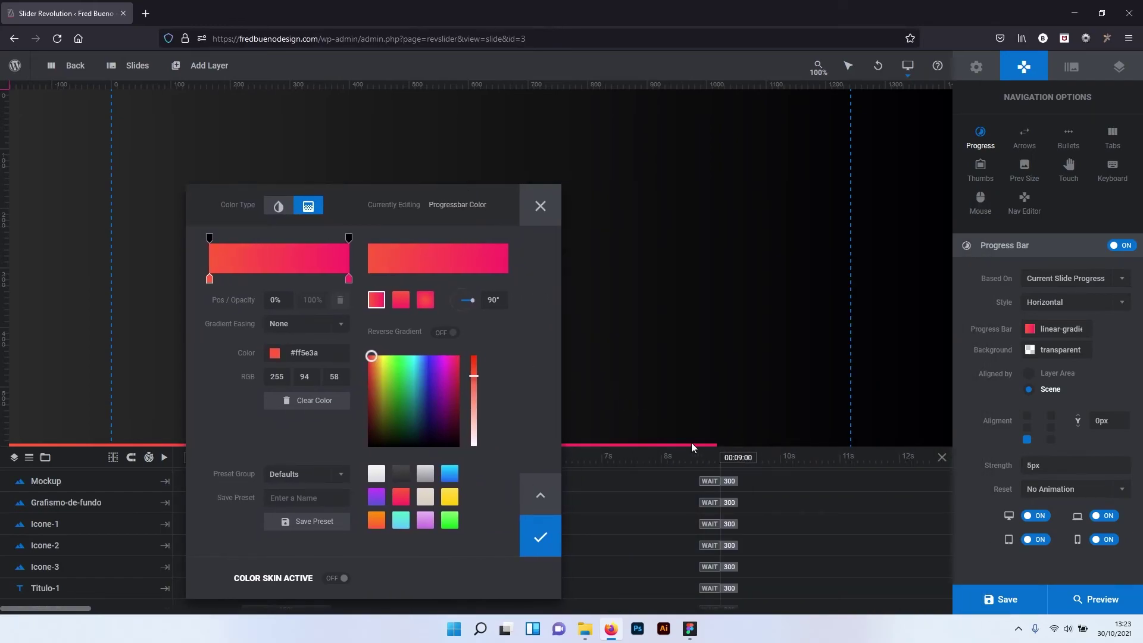
left_click(540, 540)
type("7")
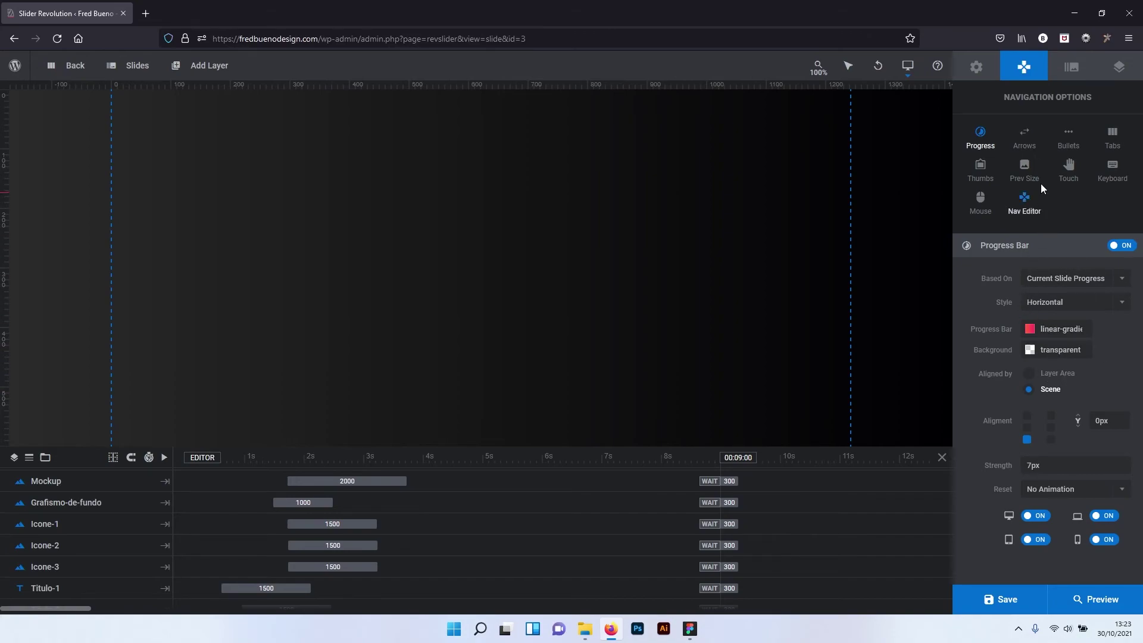
left_click(1025, 143)
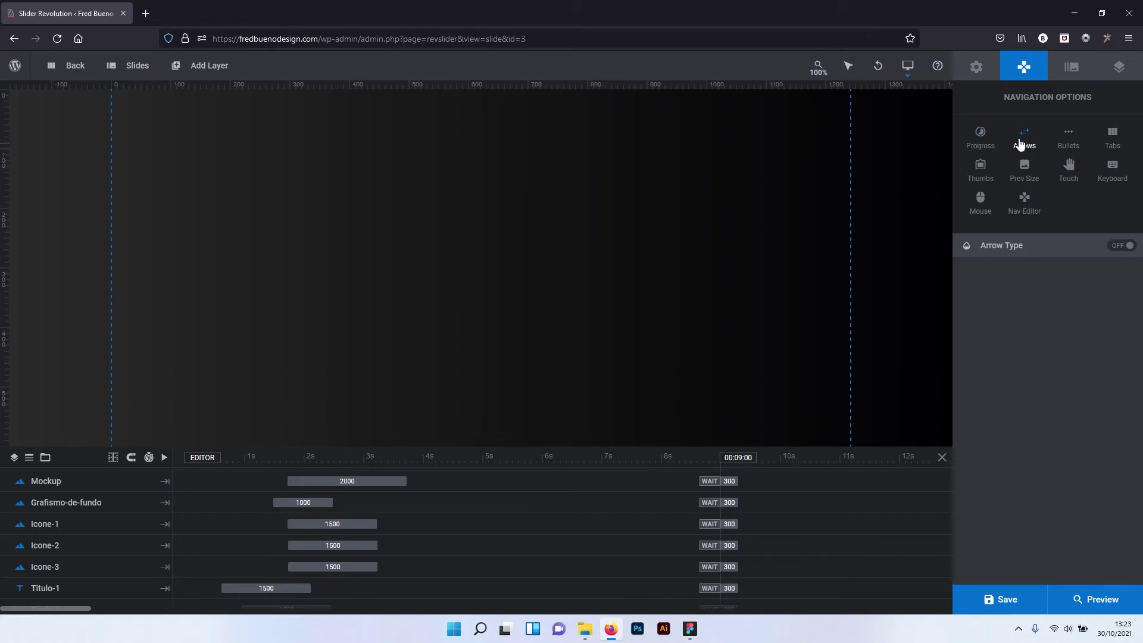
Turn on the navigation arrows and apply the Hermes arrow style.
left_click(1120, 246)
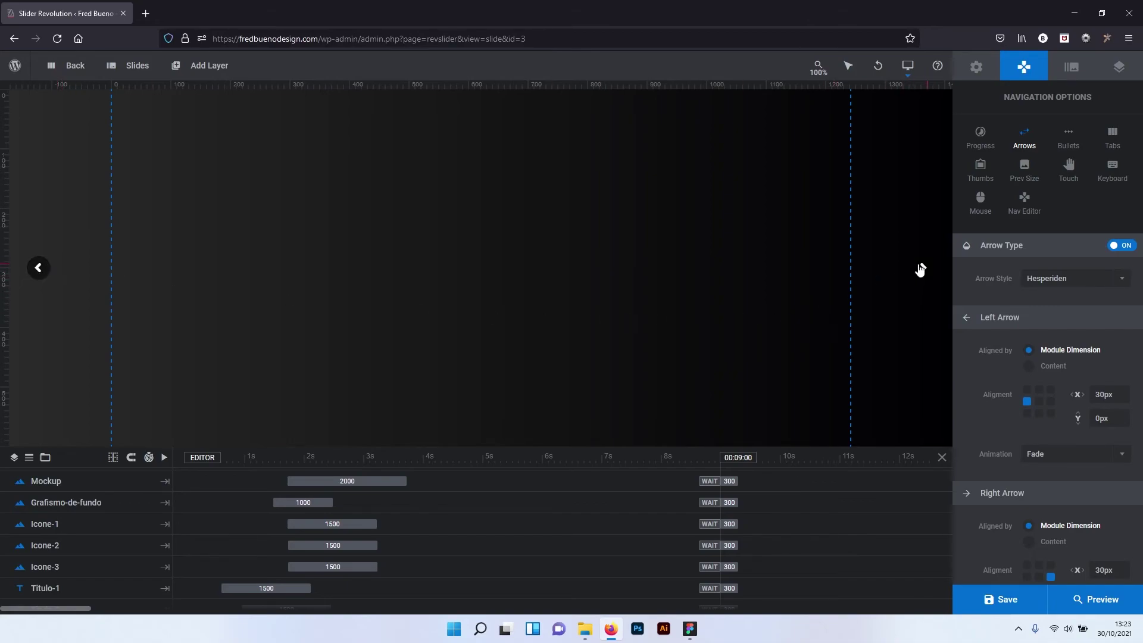
left_click(1084, 281)
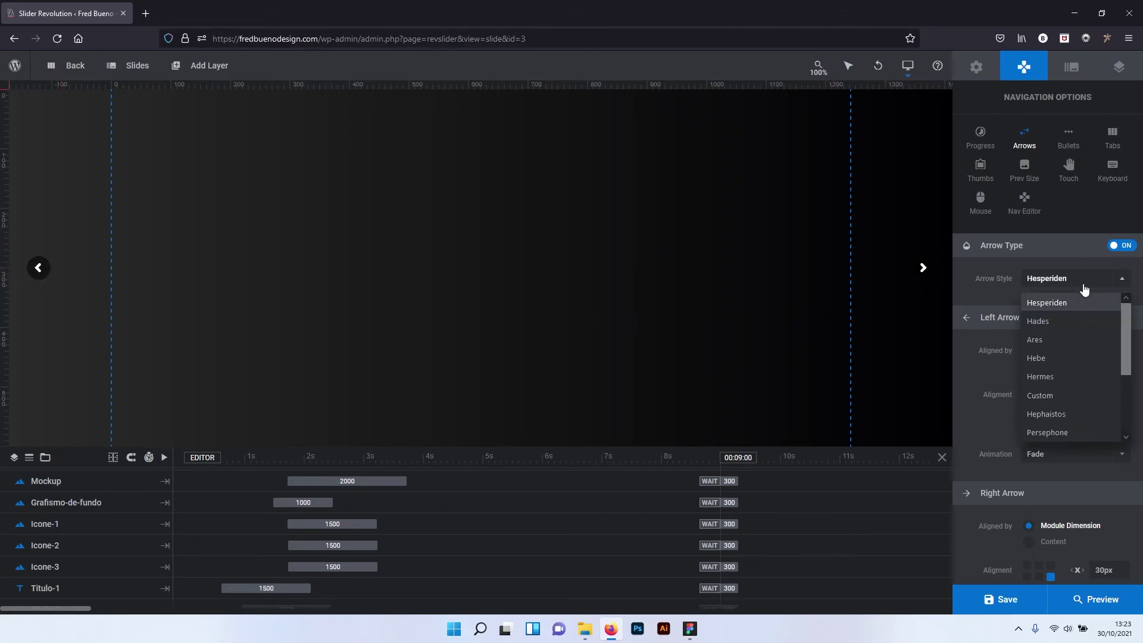
left_click(1056, 376)
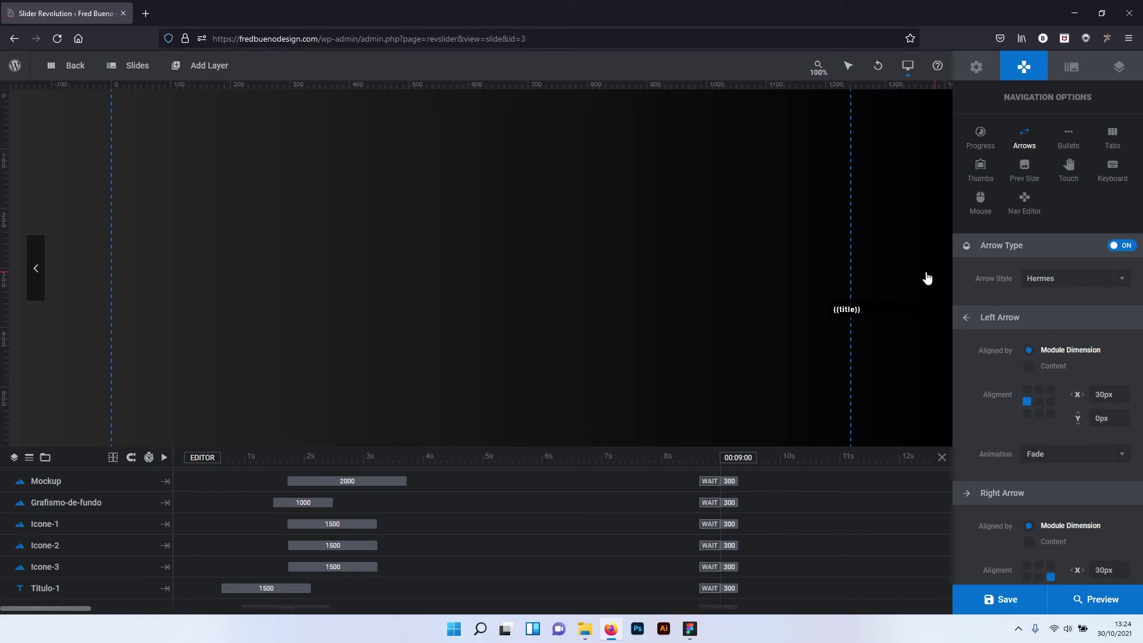
scroll(1038, 340, "down", 2)
scroll(1038, 340, "down", 3)
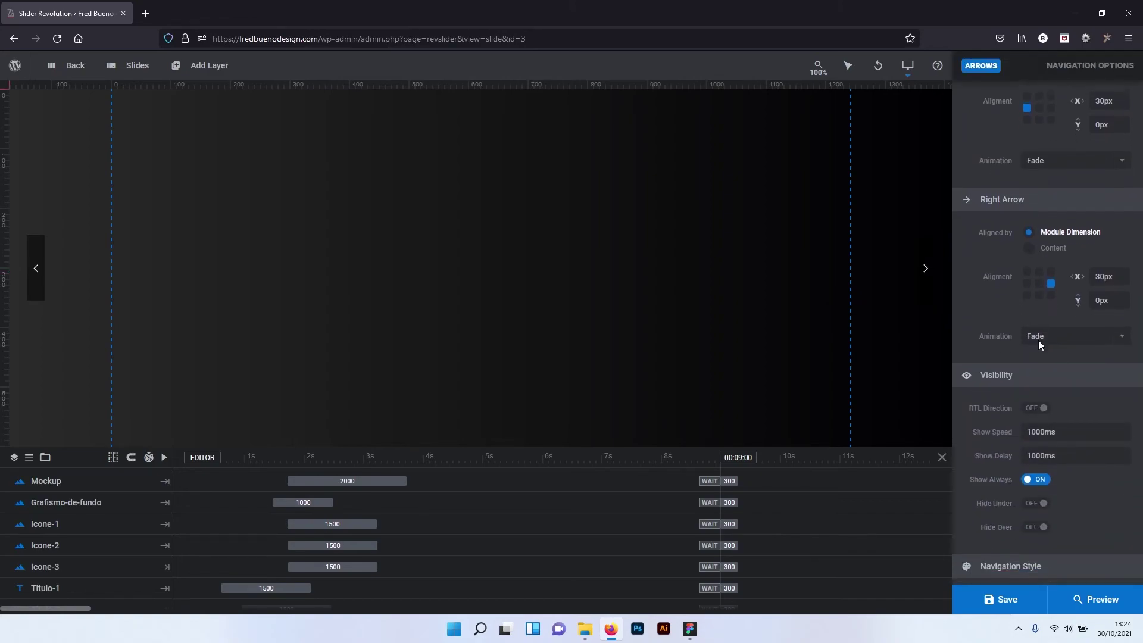
scroll(1038, 341, "down", 3)
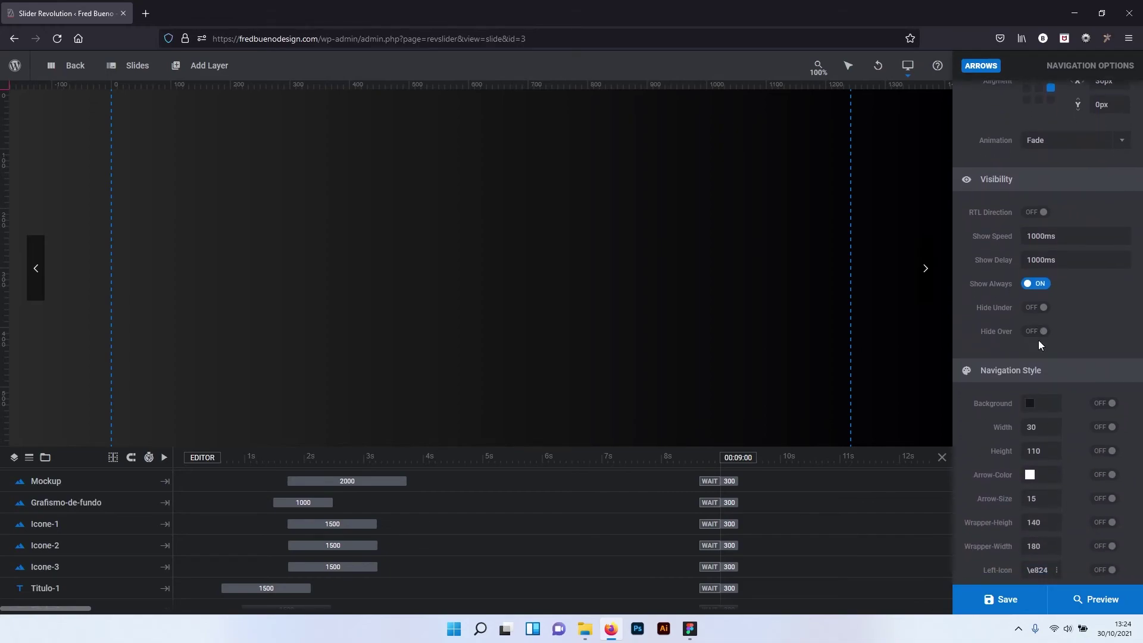
scroll(1038, 344, "down", 2)
scroll(1039, 399, "down", 1)
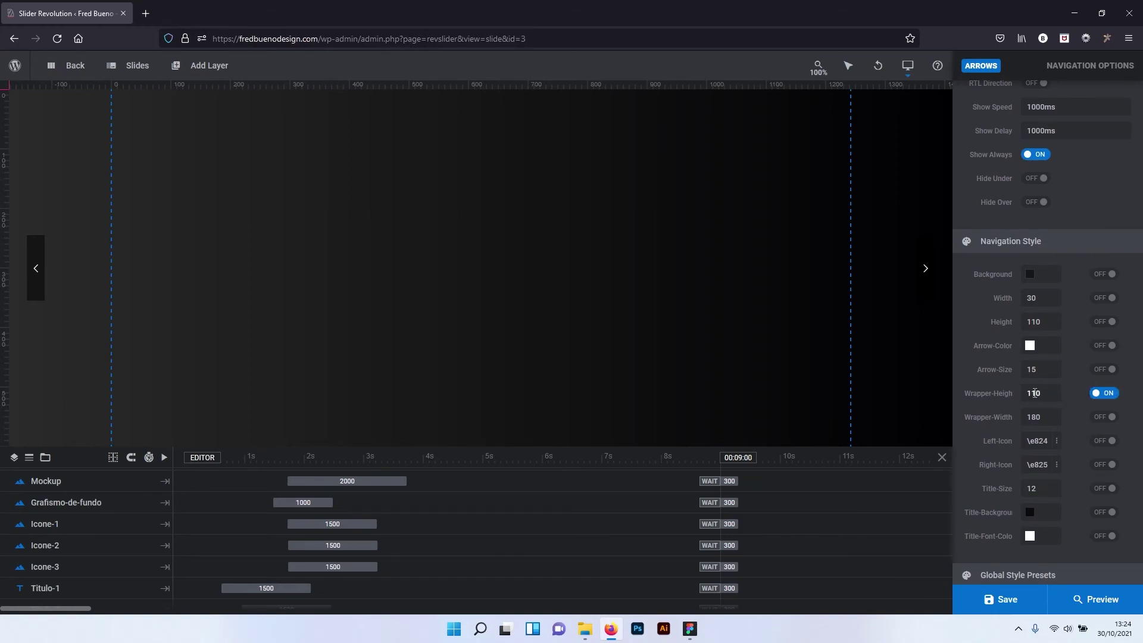
scroll(1036, 409, "up", 3)
scroll(1036, 409, "up", 3)
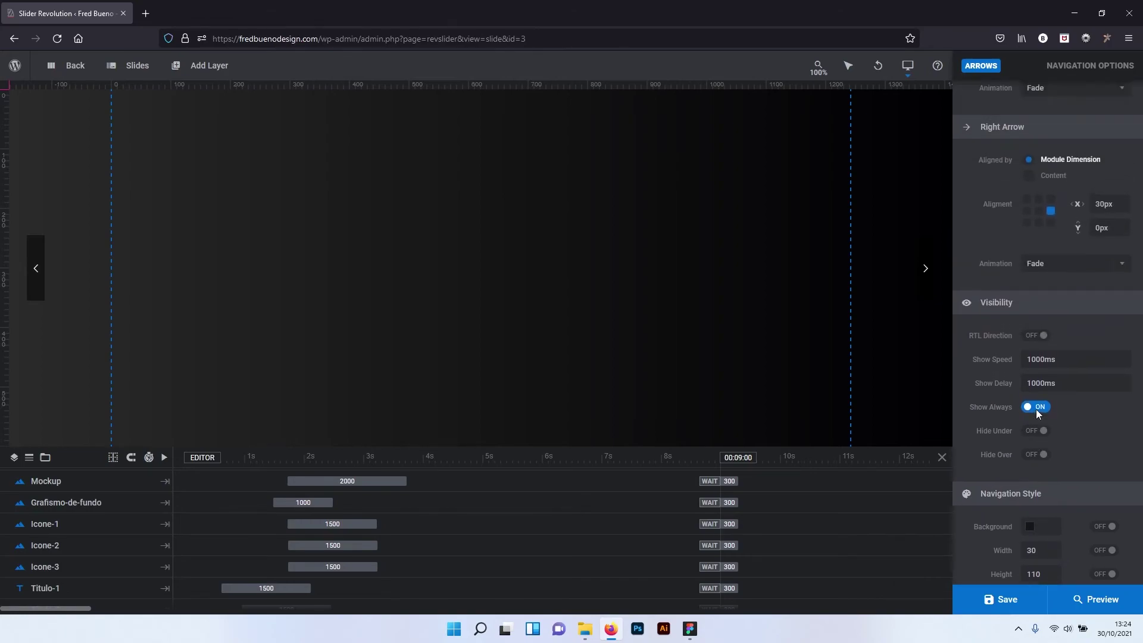
scroll(1036, 409, "up", 4)
scroll(1035, 409, "up", 3)
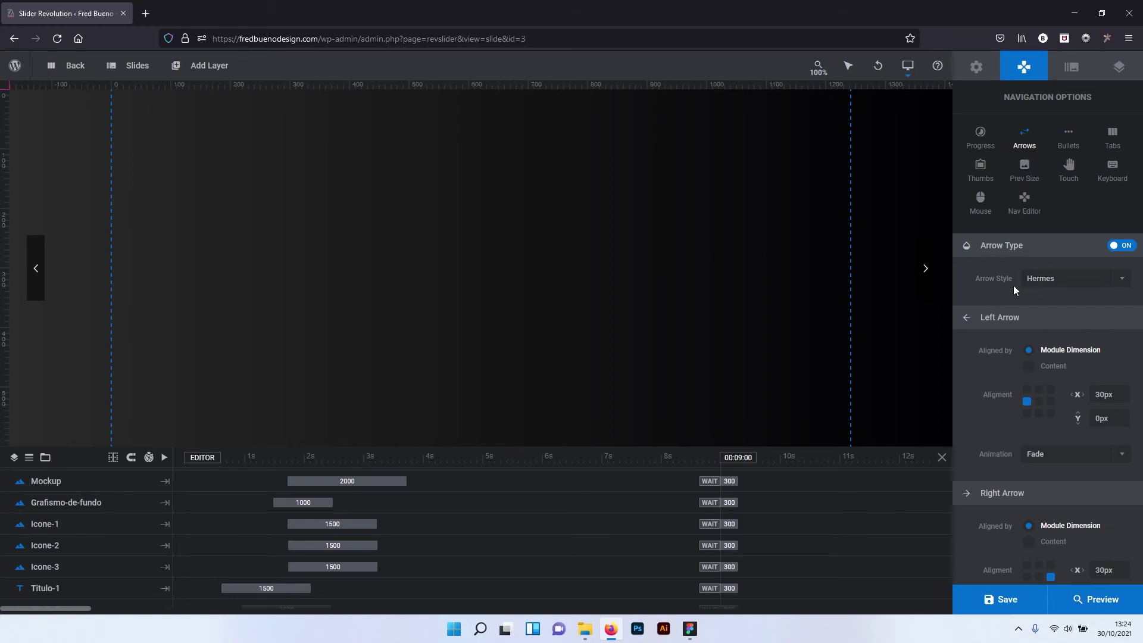
Save the slider, preview it, and advance to the second slide with the right arrow.
left_click(979, 595)
left_click(1091, 602)
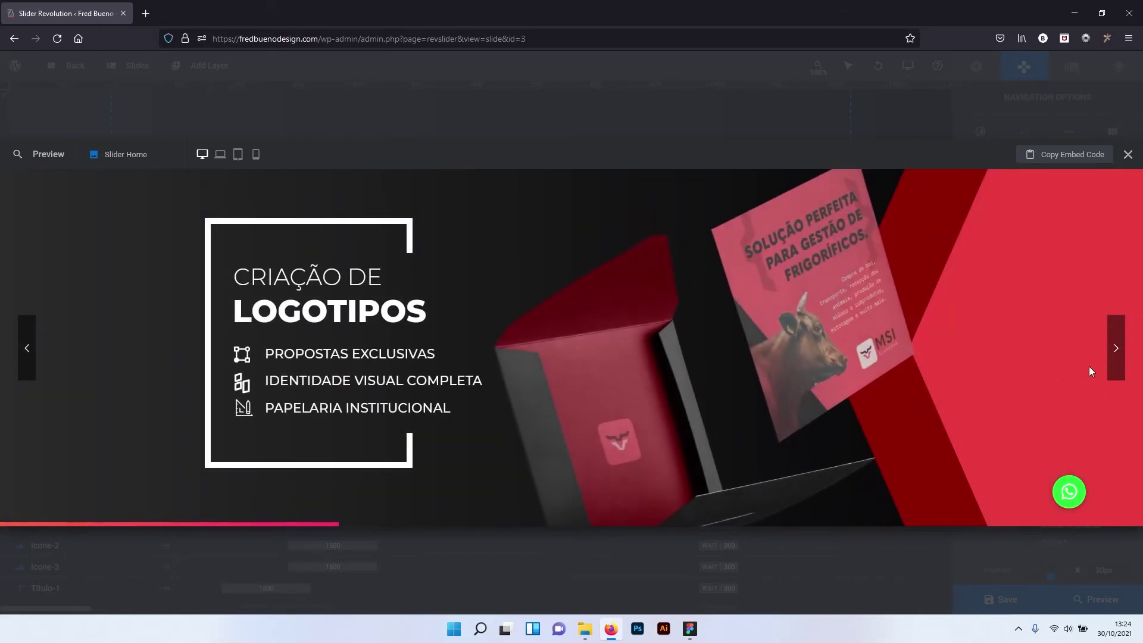
left_click(1115, 359)
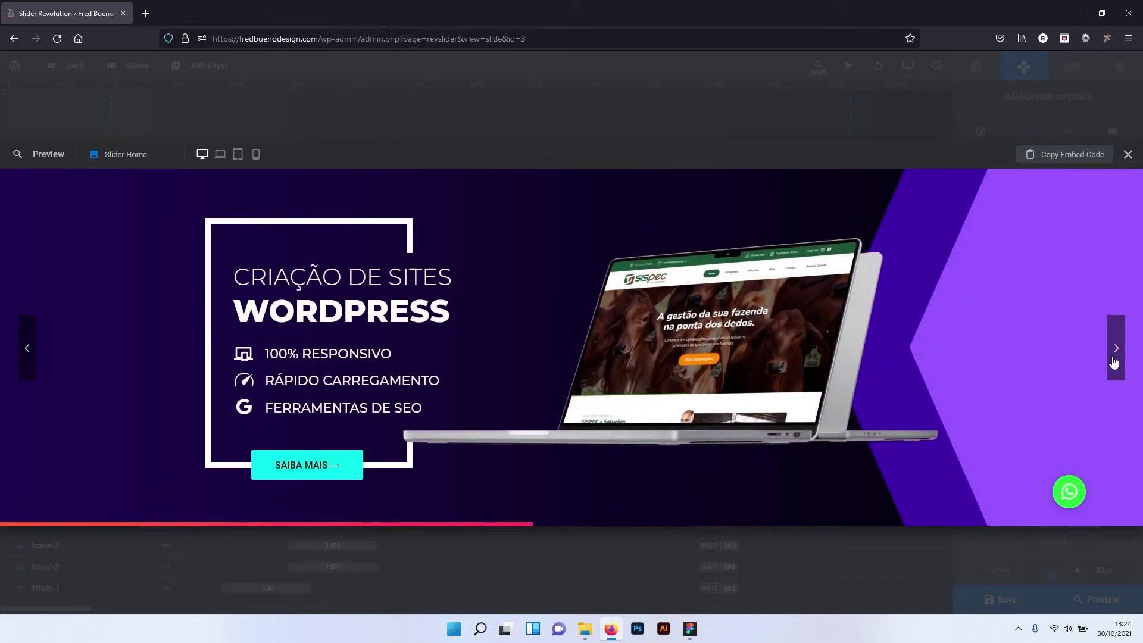
left_click(1128, 155)
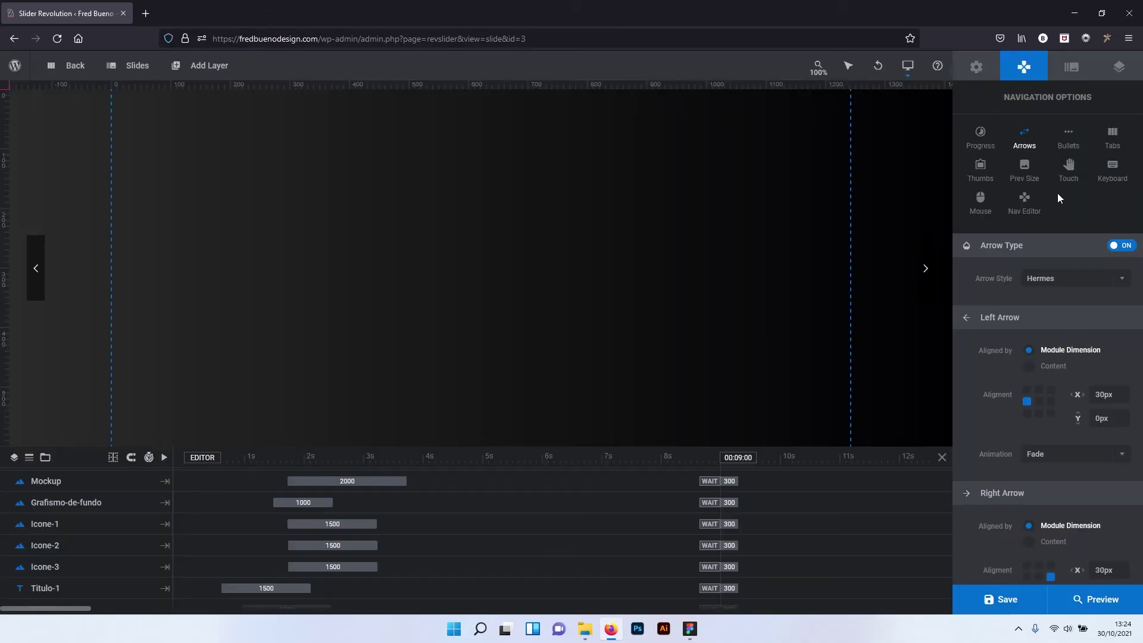
Set the navigation preview size to height 110 and width 180.
left_click(1025, 173)
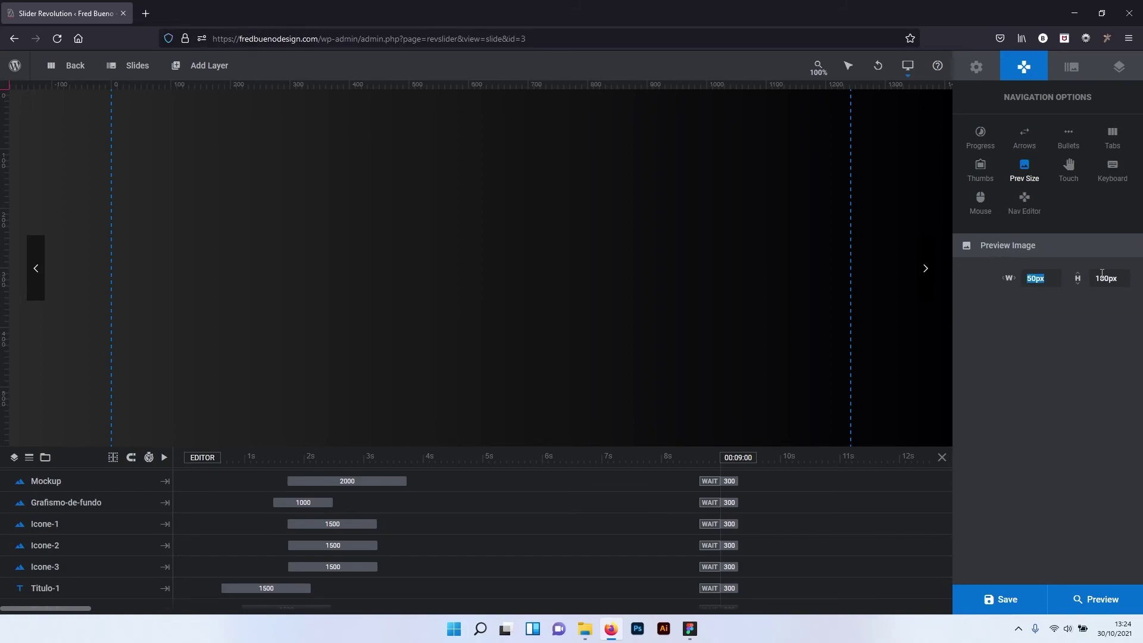
left_click(1101, 273)
type("110")
left_click(1025, 279)
type("18")
Review the Hermes Arrows settings, briefly checking the slide options before returning to navigation.
left_click(1037, 146)
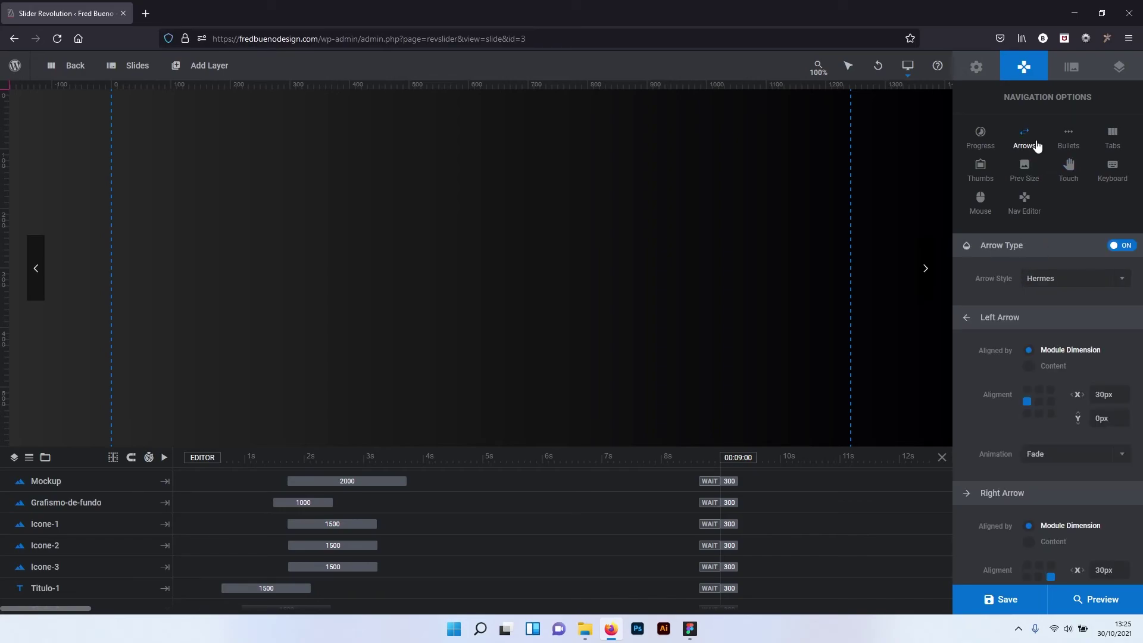
scroll(1069, 372, "down", 2)
scroll(1069, 371, "down", 2)
scroll(1069, 371, "down", 3)
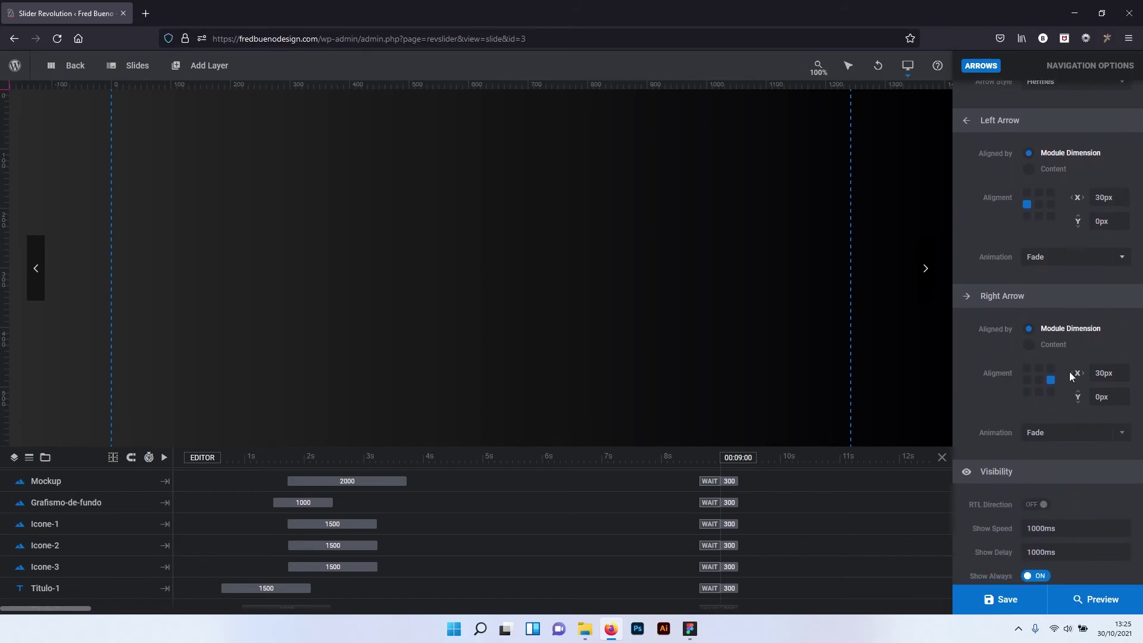
scroll(1069, 371, "down", 3)
scroll(1069, 372, "down", 3)
scroll(1069, 371, "down", 3)
scroll(1069, 372, "down", 3)
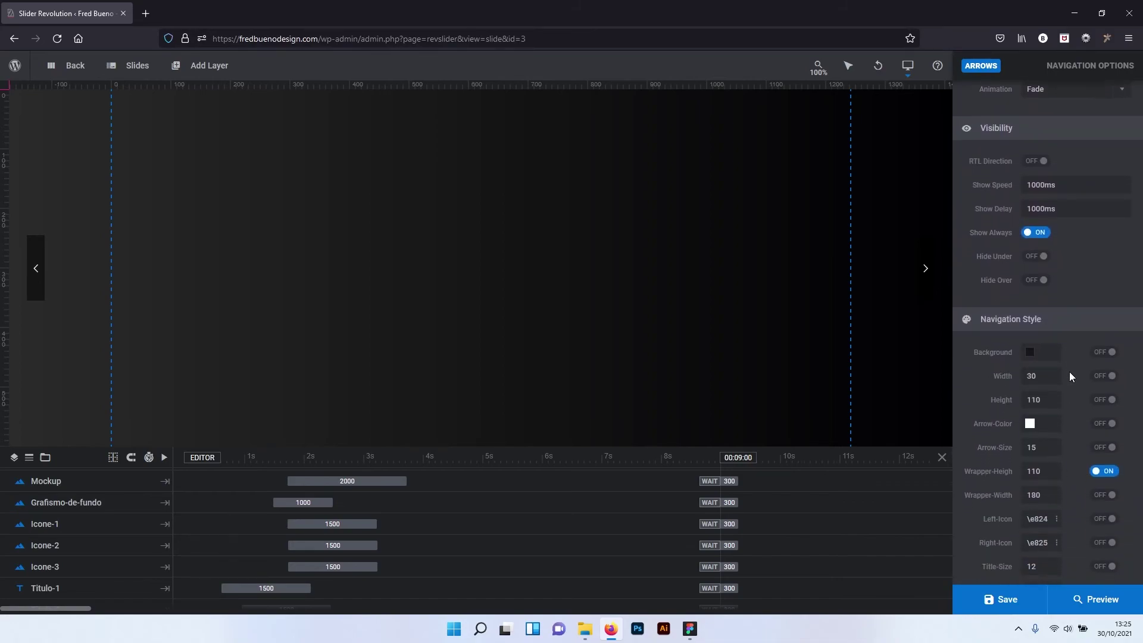
scroll(1035, 403, "down", 1)
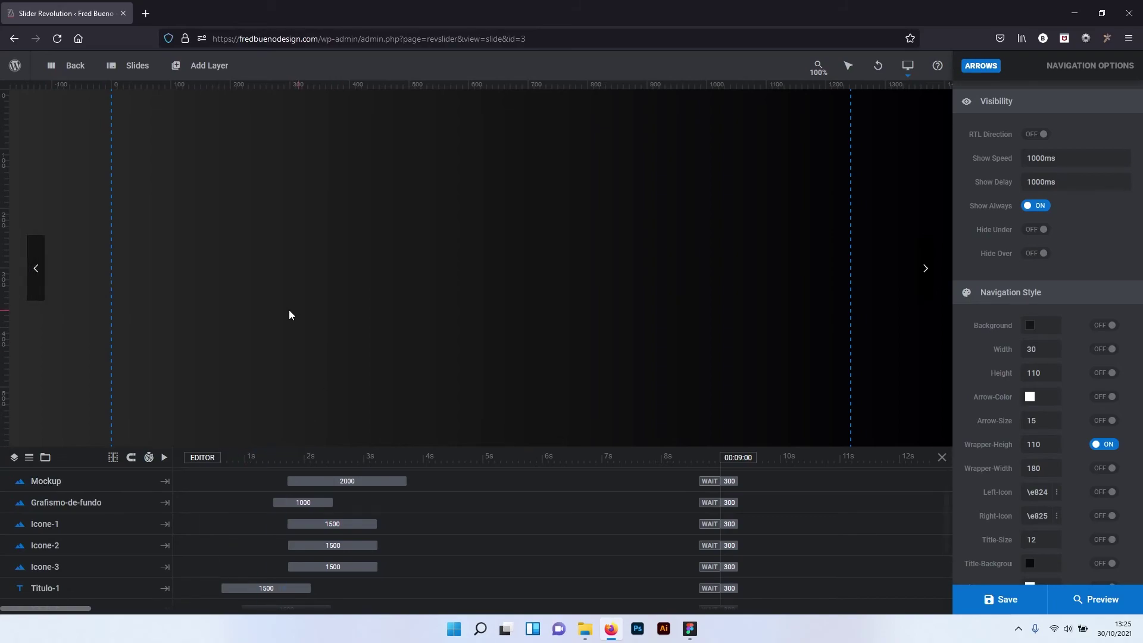
scroll(1066, 336, "up", 3)
scroll(1065, 334, "up", 5)
scroll(1058, 320, "up", 2)
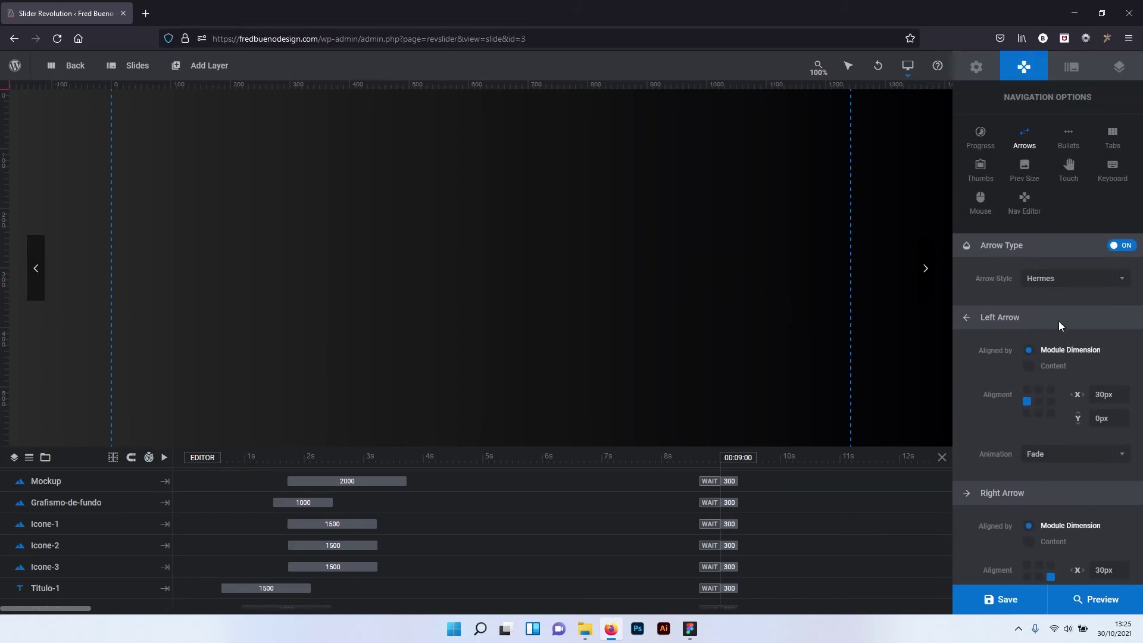
left_click(1072, 68)
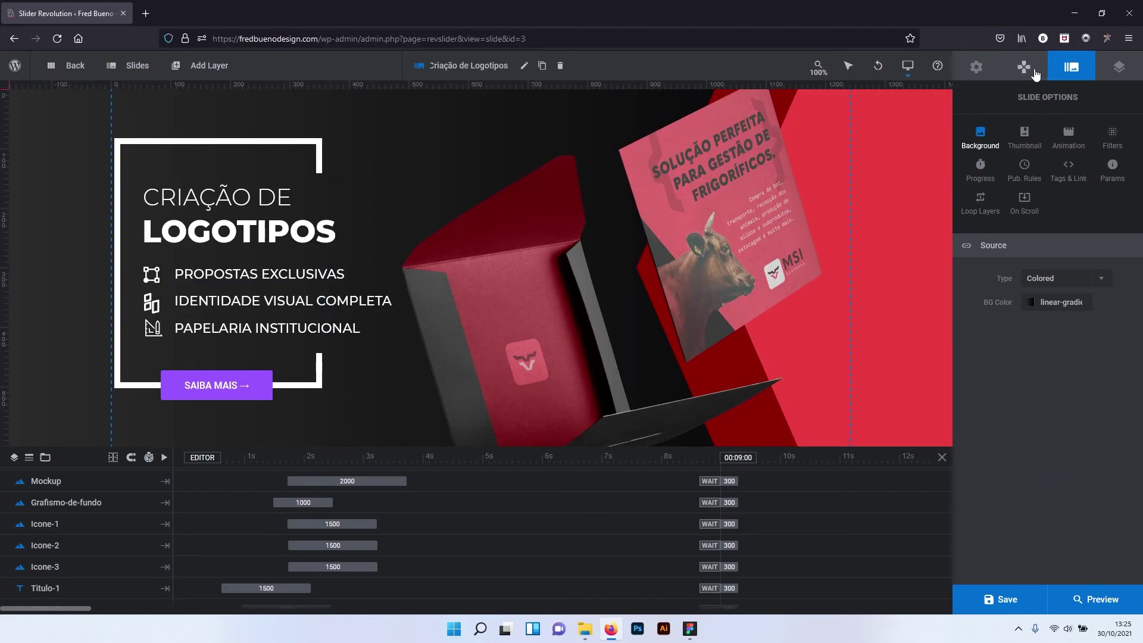
left_click(1024, 69)
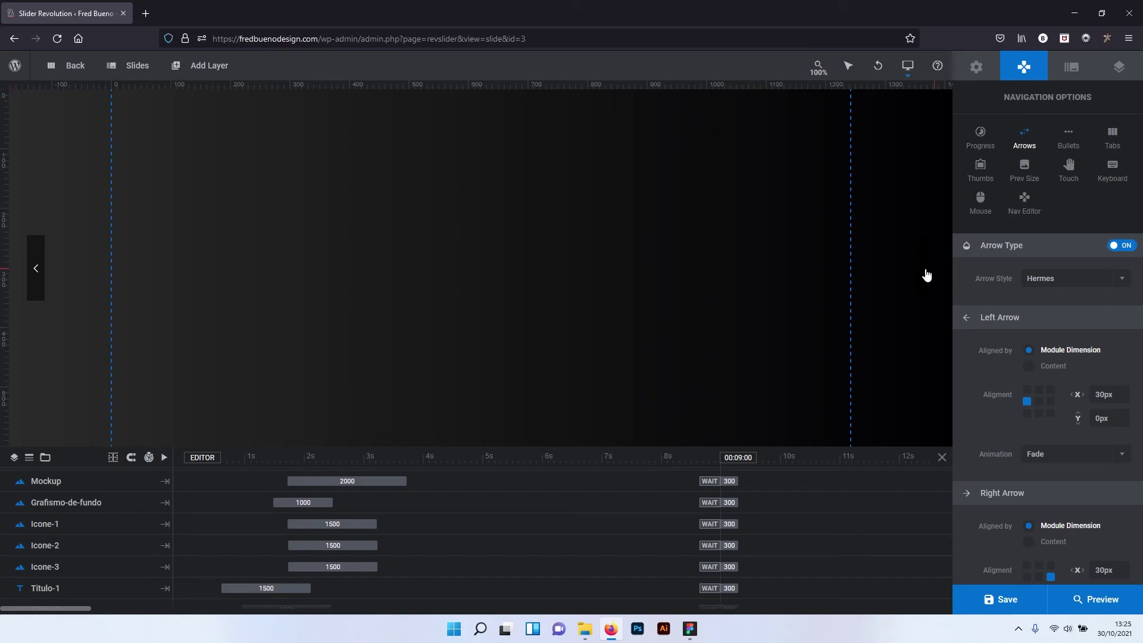
Save the slider, watch its live preview with the Hermes arrows, then close it.
left_click(1005, 599)
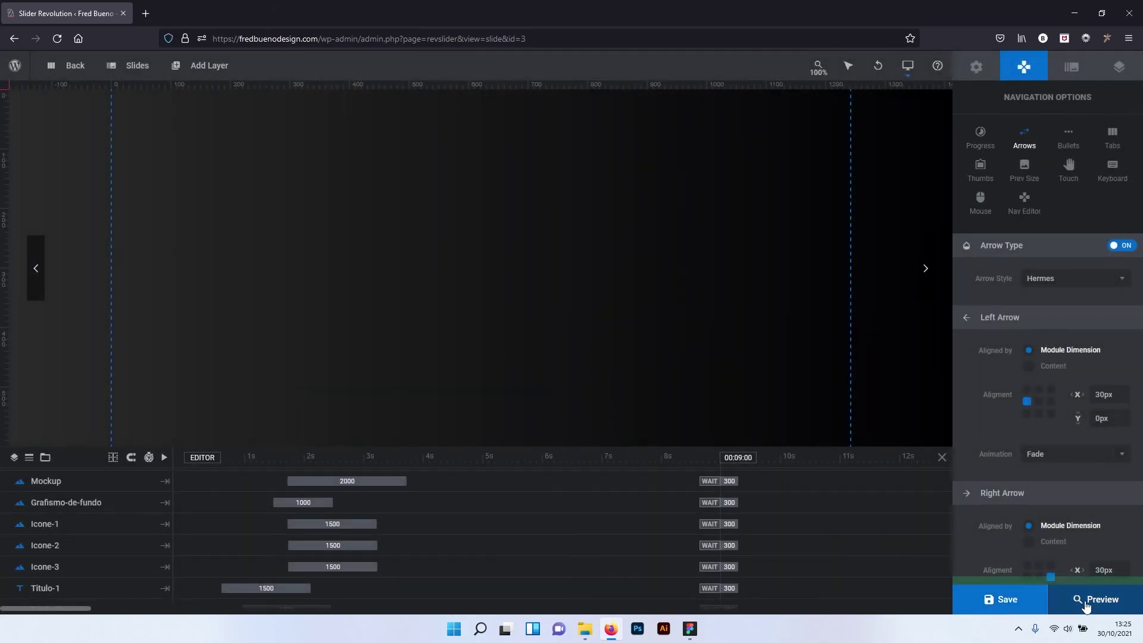
left_click(1084, 604)
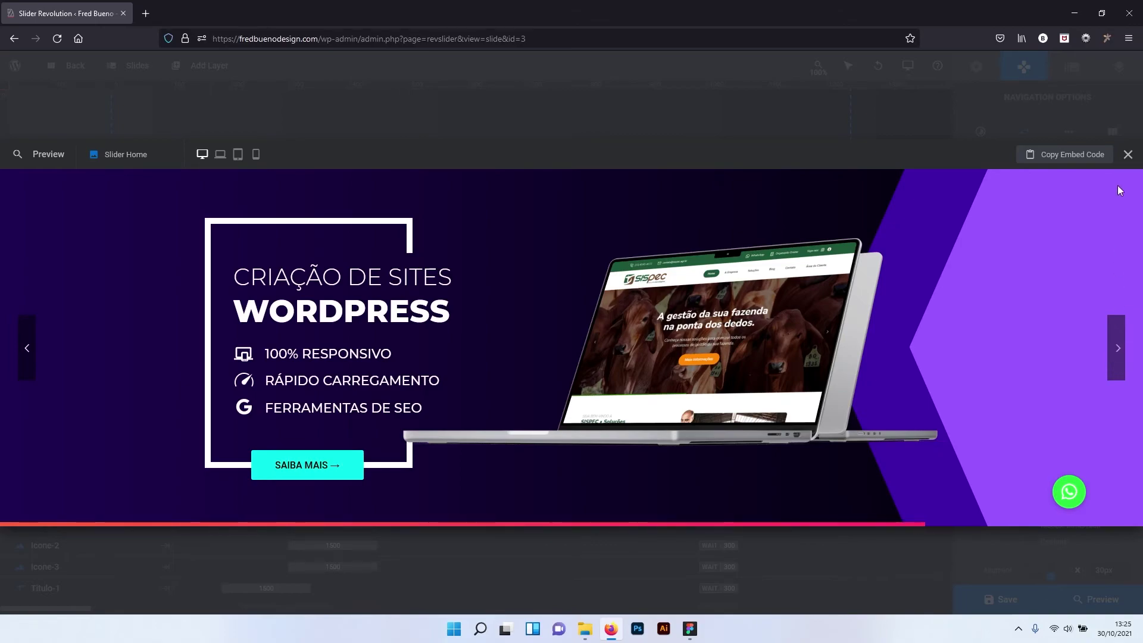
left_click(1127, 155)
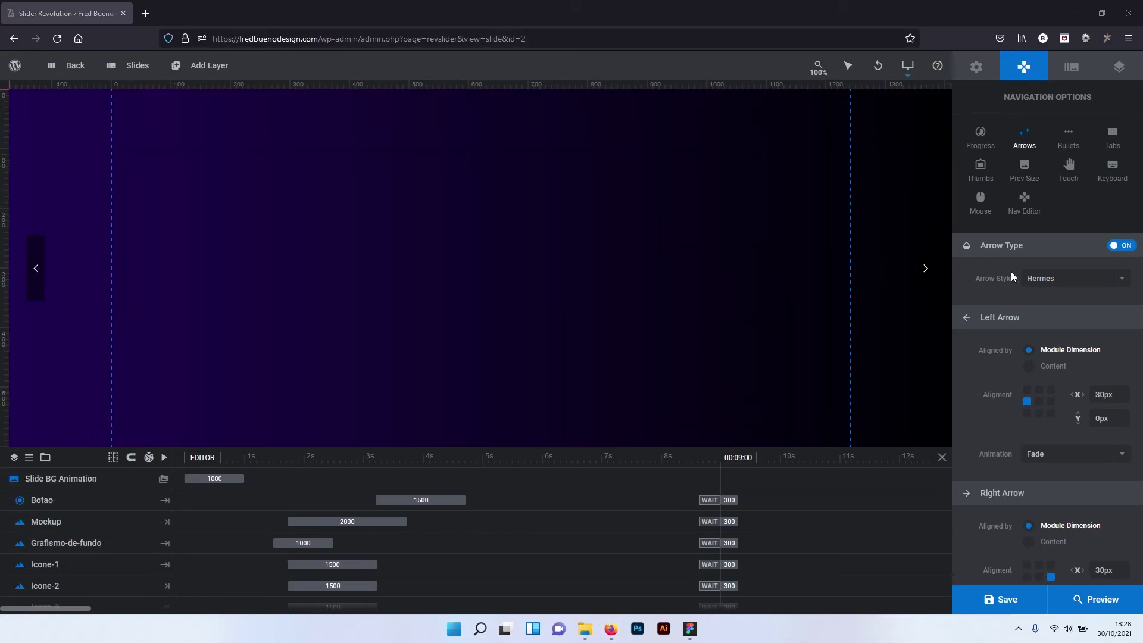
Turn off the arrows' custom Wrapper-Height under Navigation Style and save the slide.
scroll(1030, 280, "down", 2)
scroll(1030, 280, "down", 3)
scroll(1030, 281, "down", 3)
scroll(1030, 280, "down", 3)
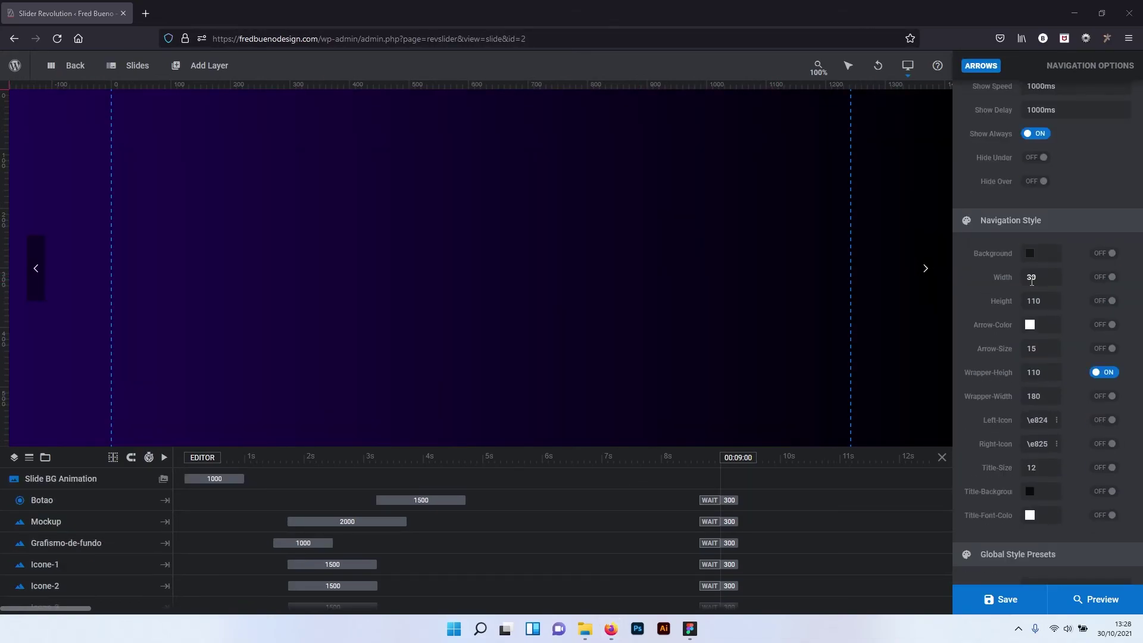
left_click(1113, 373)
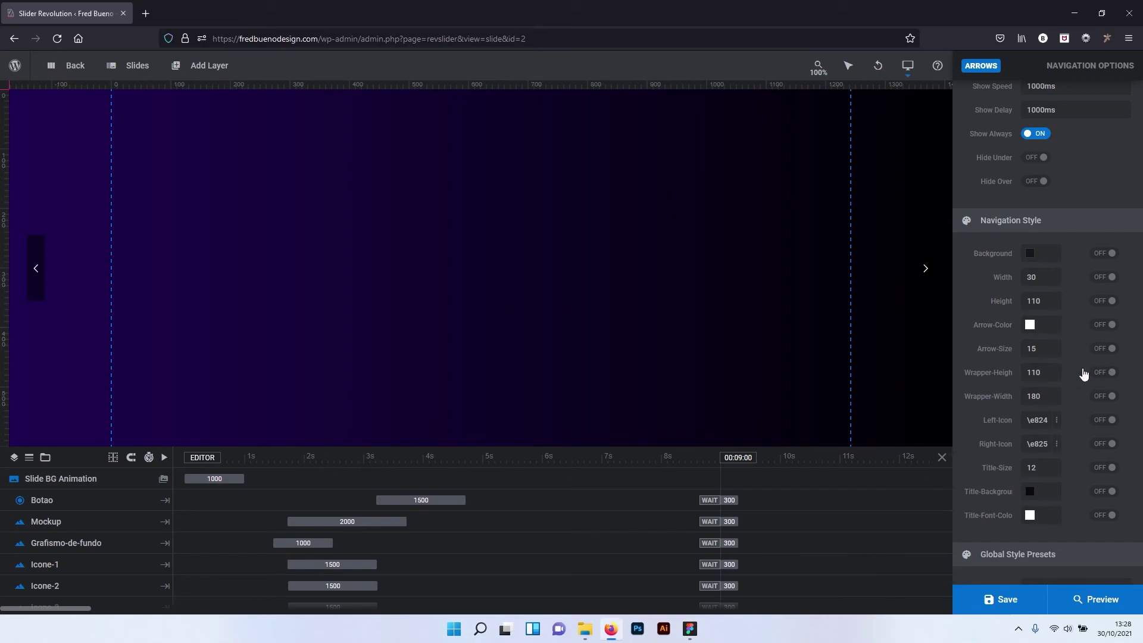
left_click(1016, 601)
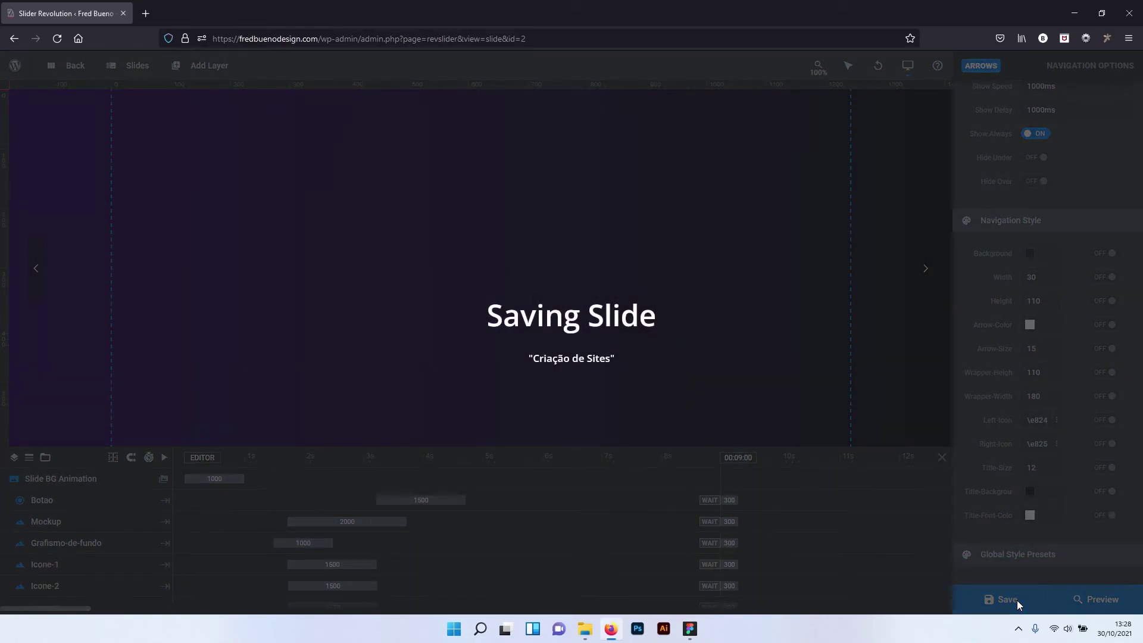
Preview the slider, advance with the next arrow, and close the preview.
left_click(1091, 595)
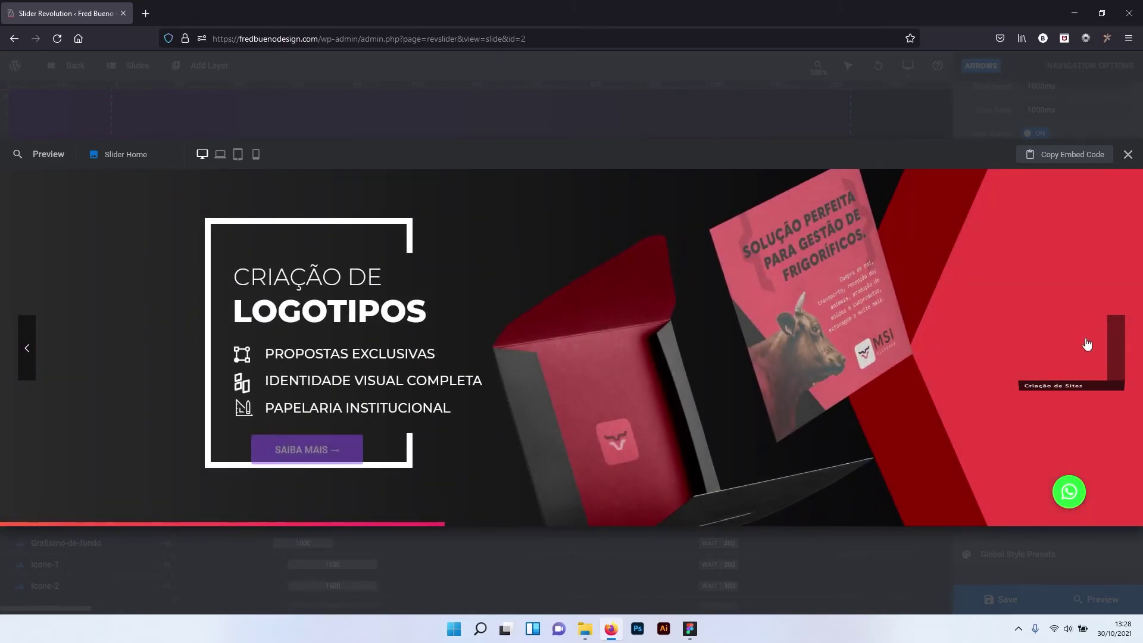
left_click(1115, 363)
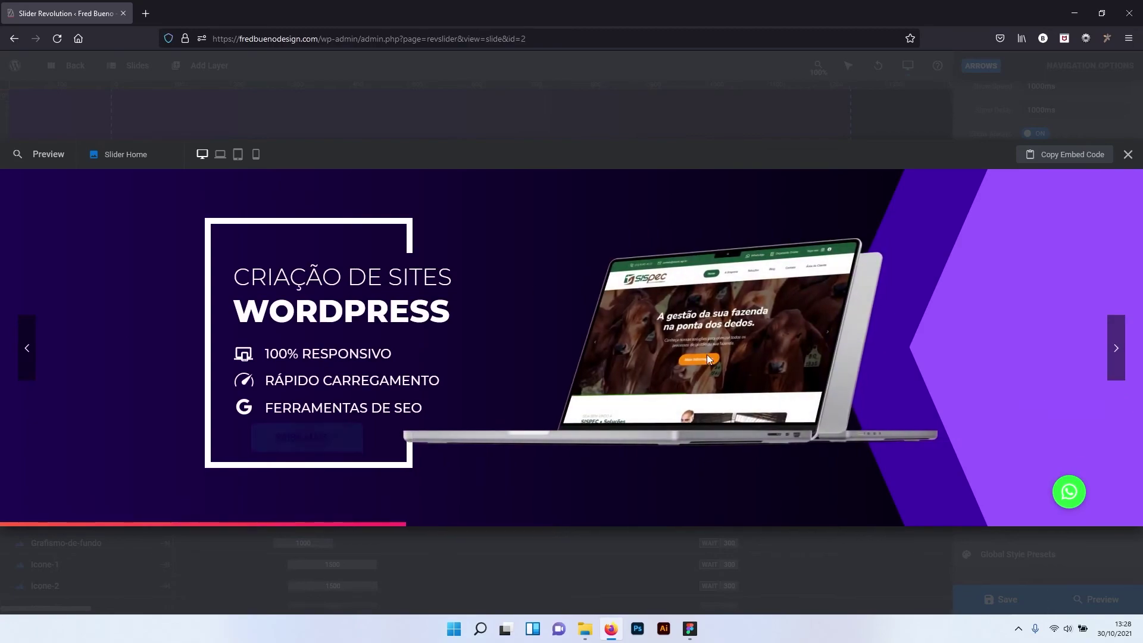
left_click(1128, 155)
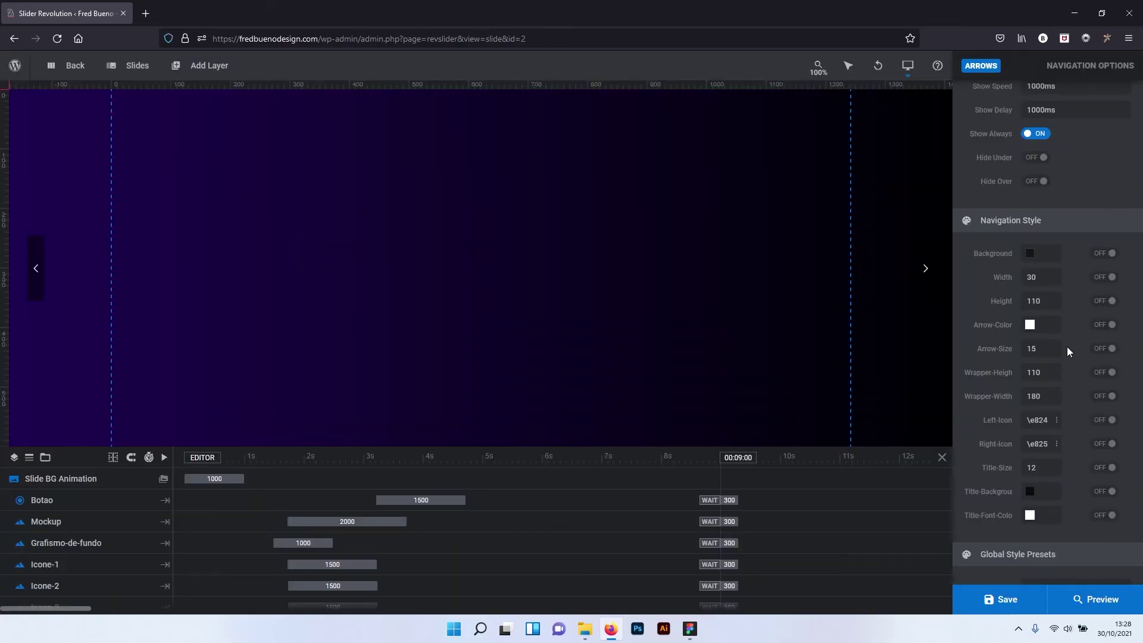
scroll(1067, 347, "up", 5)
scroll(1067, 347, "up", 1)
scroll(1067, 347, "up", 5)
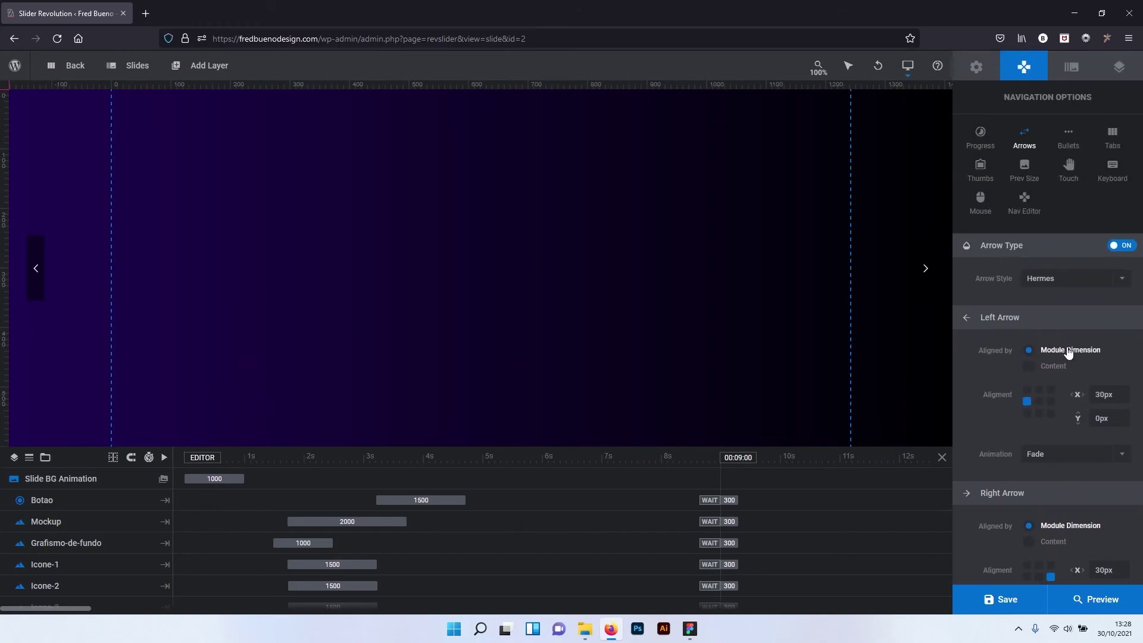
Enable bullet navigation for the slider using the Hermes bullet style.
left_click(1066, 148)
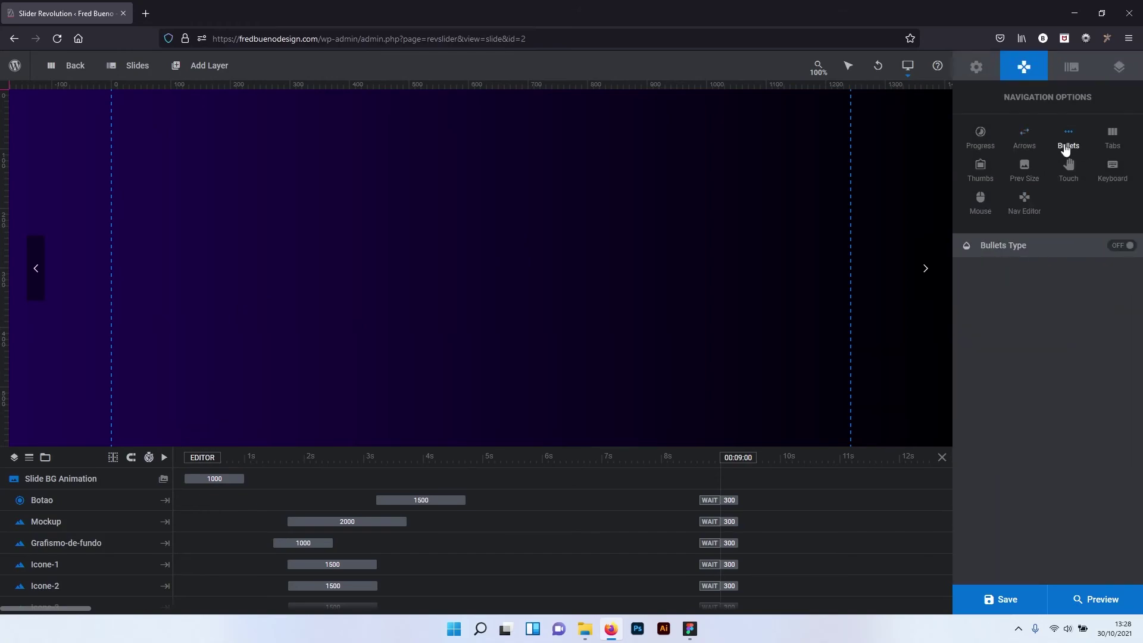
left_click(1123, 246)
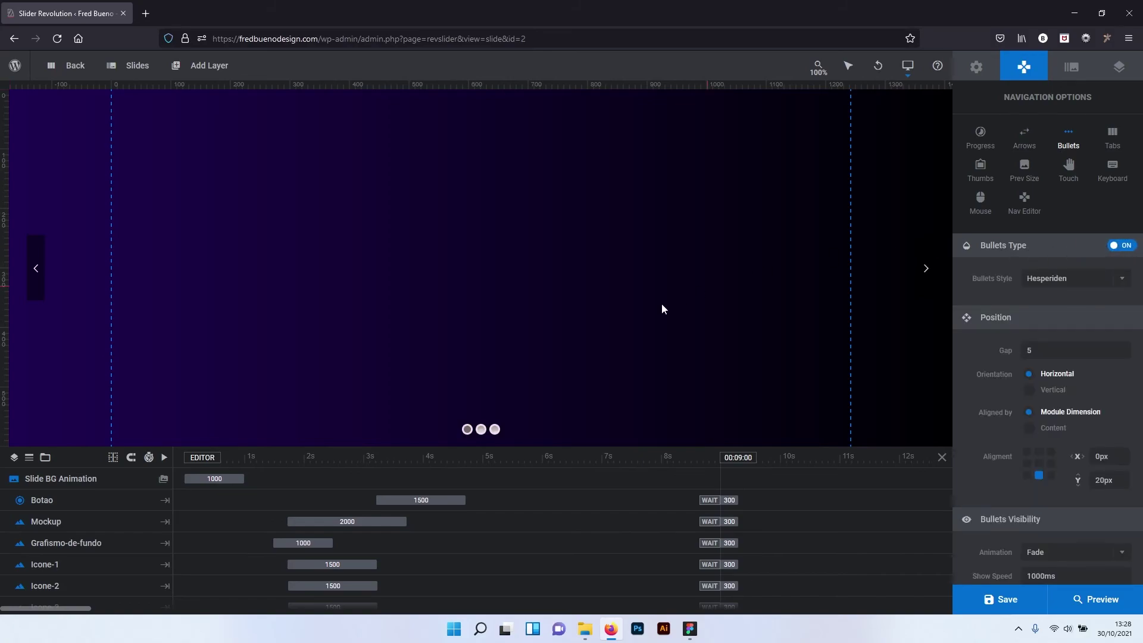
left_click(1058, 279)
left_click(1044, 400)
Set Bullet-Size to 12 and Y offset to 25px, then save the slider.
type("1")
scroll(1062, 417, "down", 3)
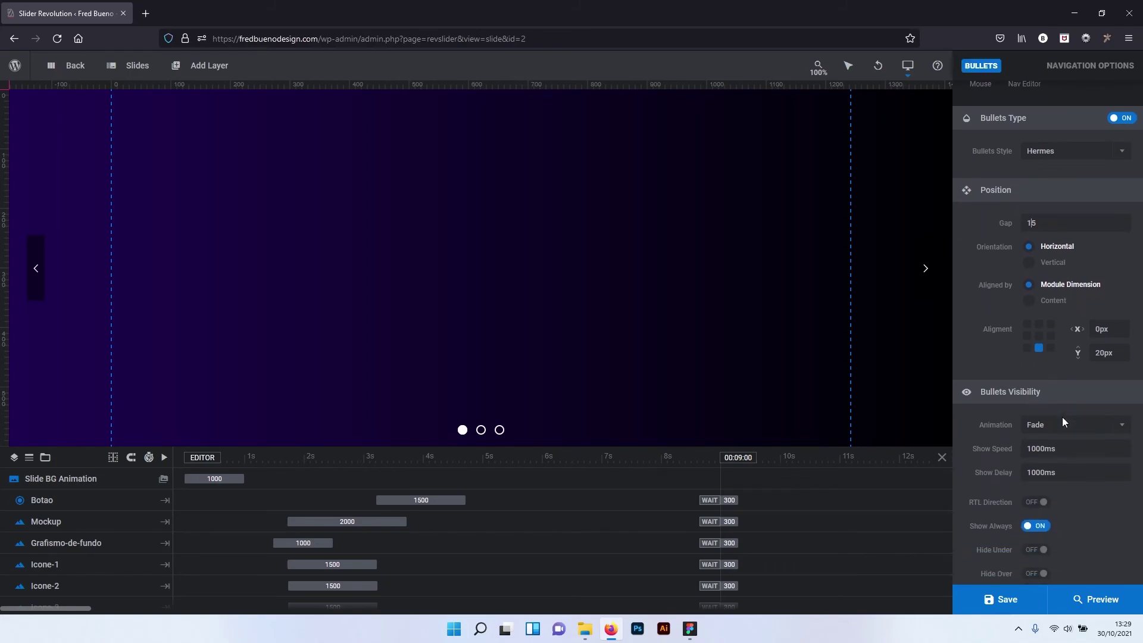
scroll(1061, 417, "down", 2)
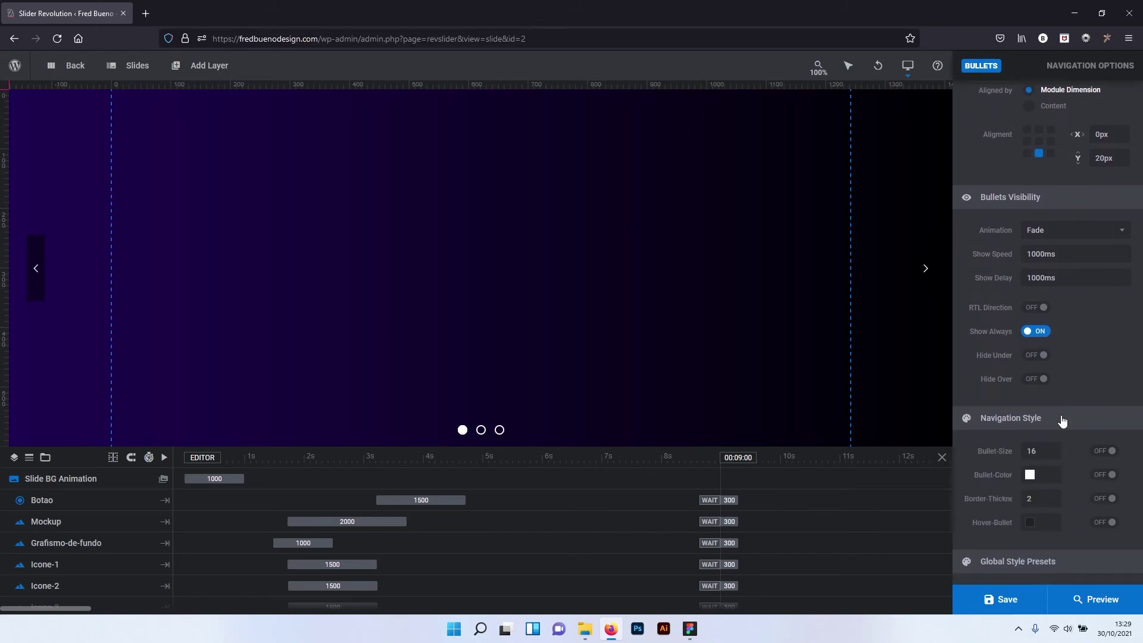
scroll(1062, 416, "down", 2)
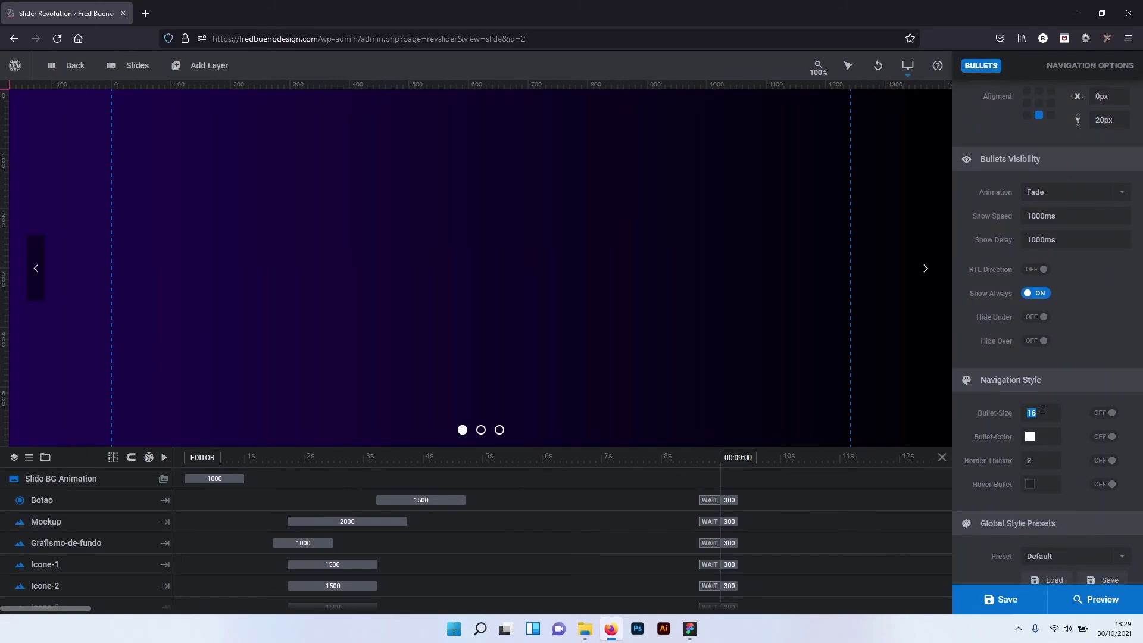
type("12")
key("Return")
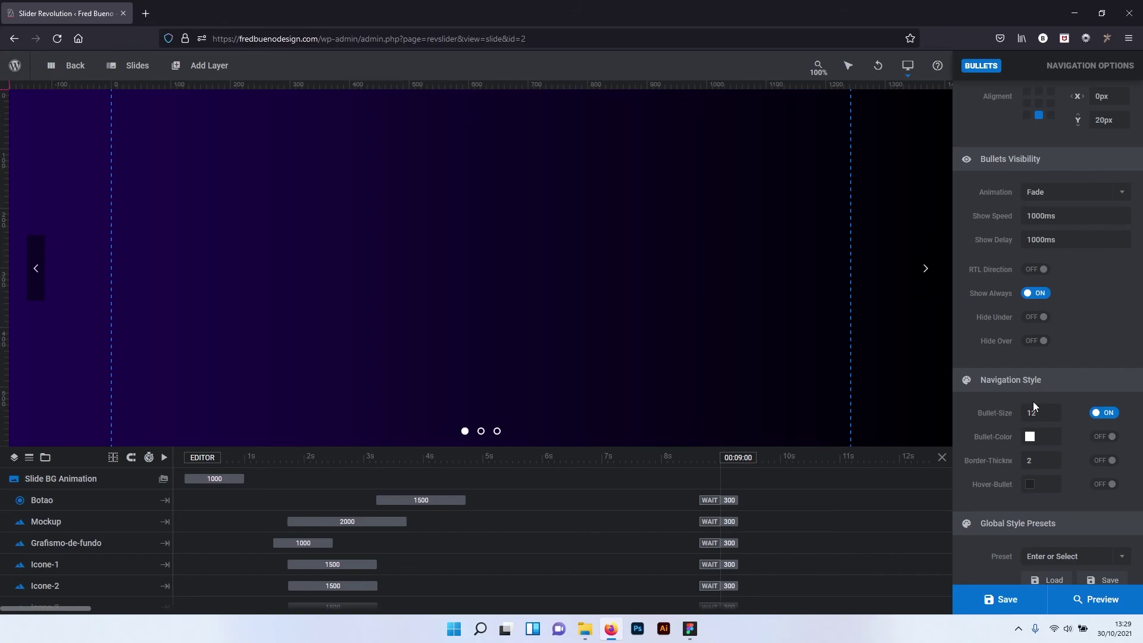
scroll(1034, 401, "up", 3)
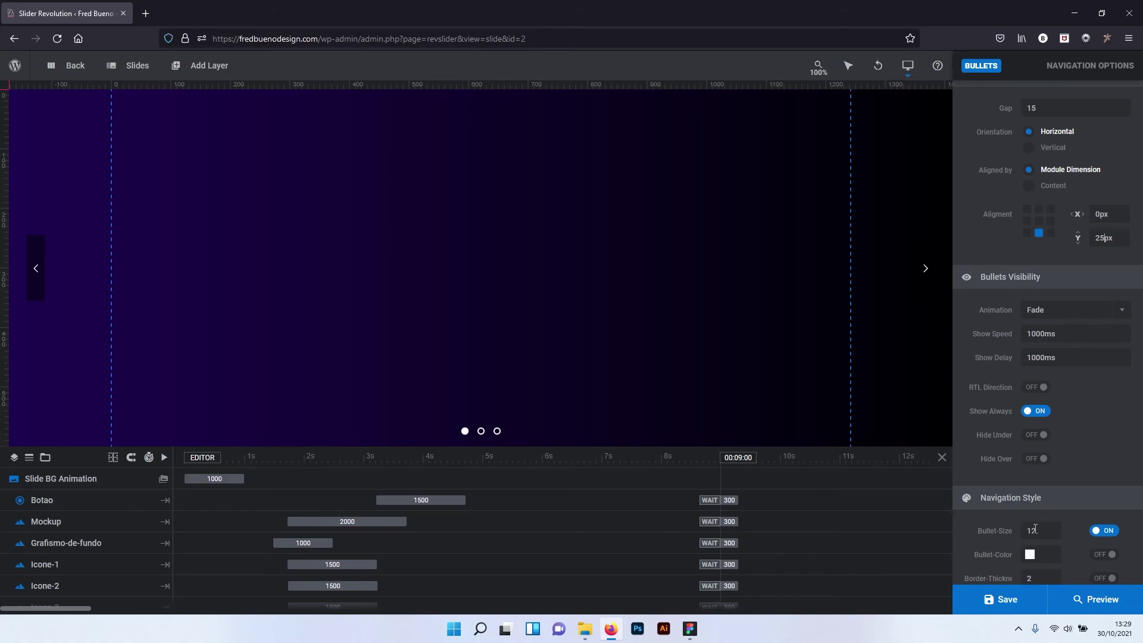
left_click(1005, 598)
scroll(981, 280, "up", 1)
scroll(981, 280, "up", 3)
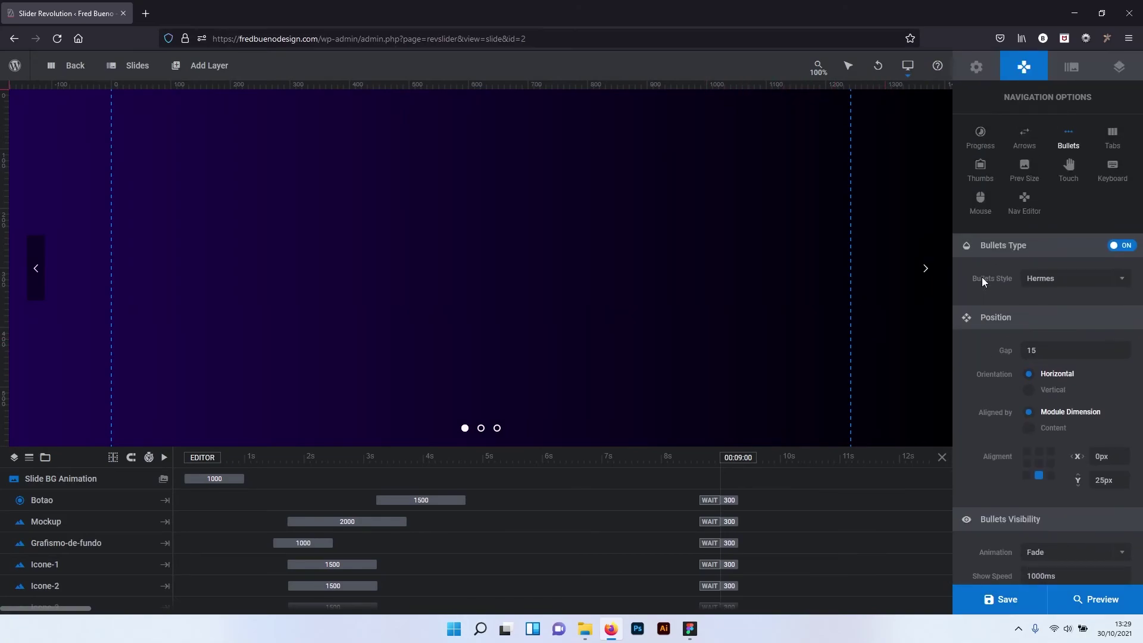
left_click(1071, 67)
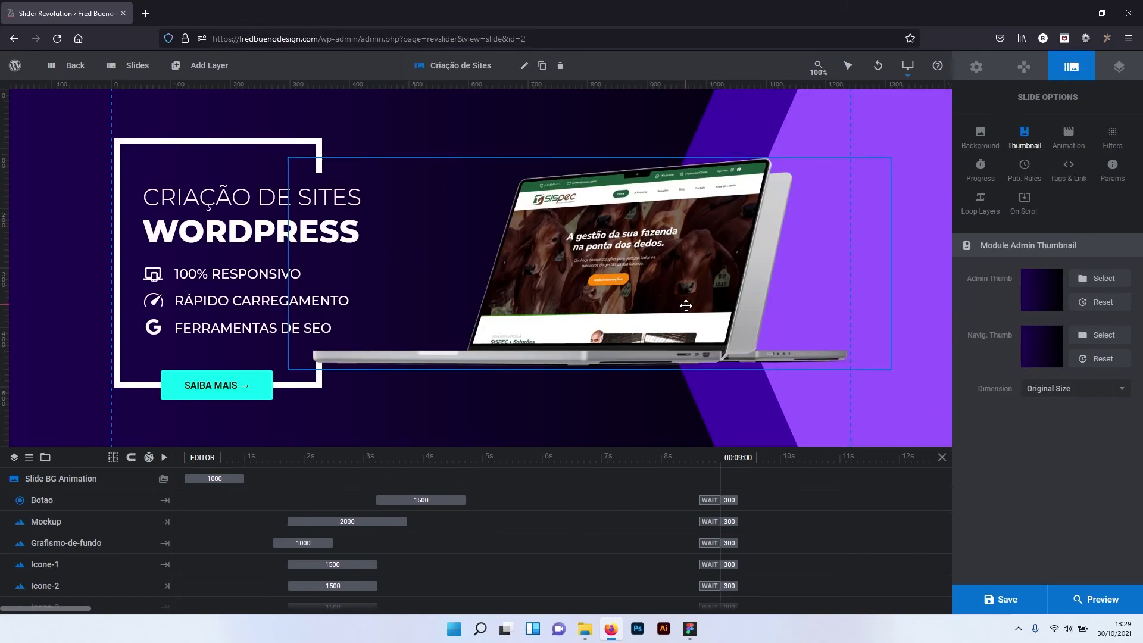
Save the slide, preview it, jump to slide 2 via the second bullet, then close.
left_click(1016, 594)
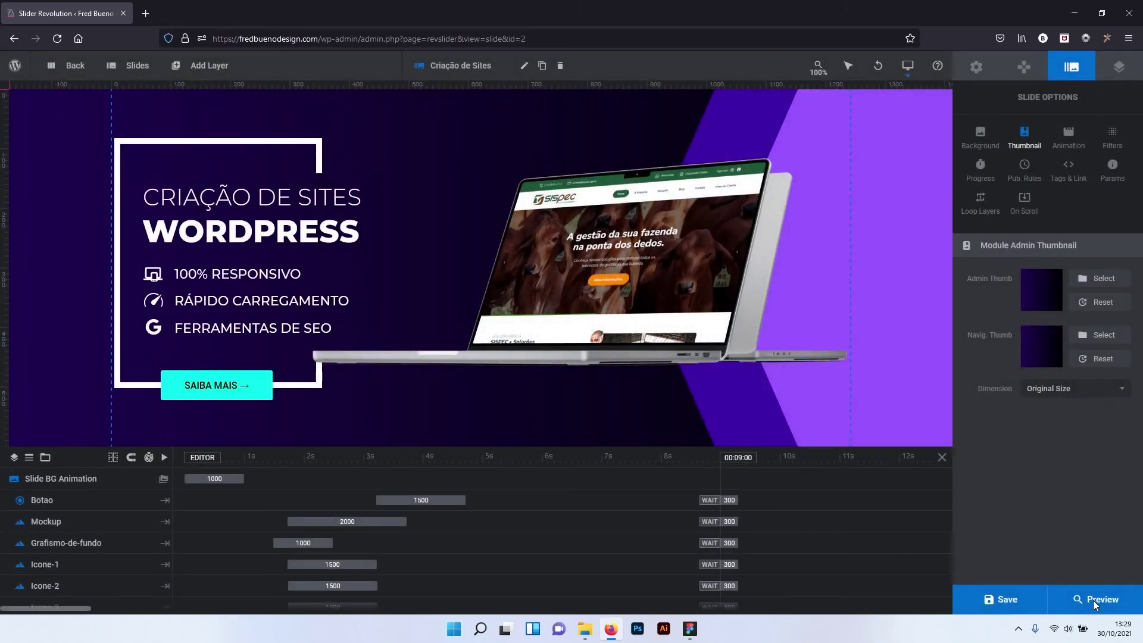
left_click(1093, 600)
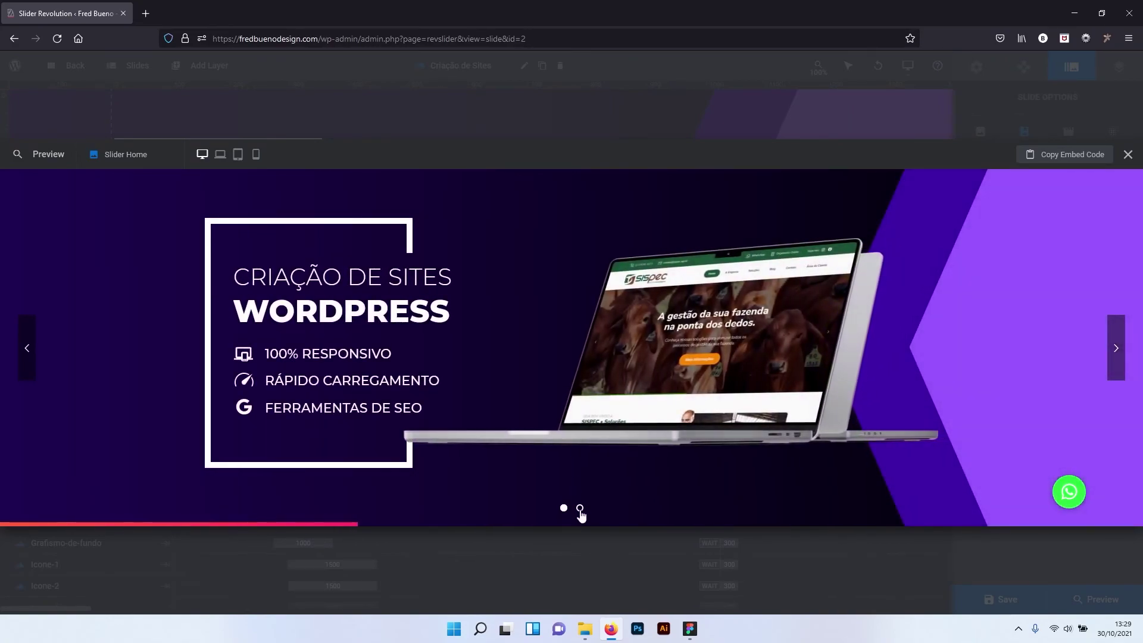
left_click(579, 508)
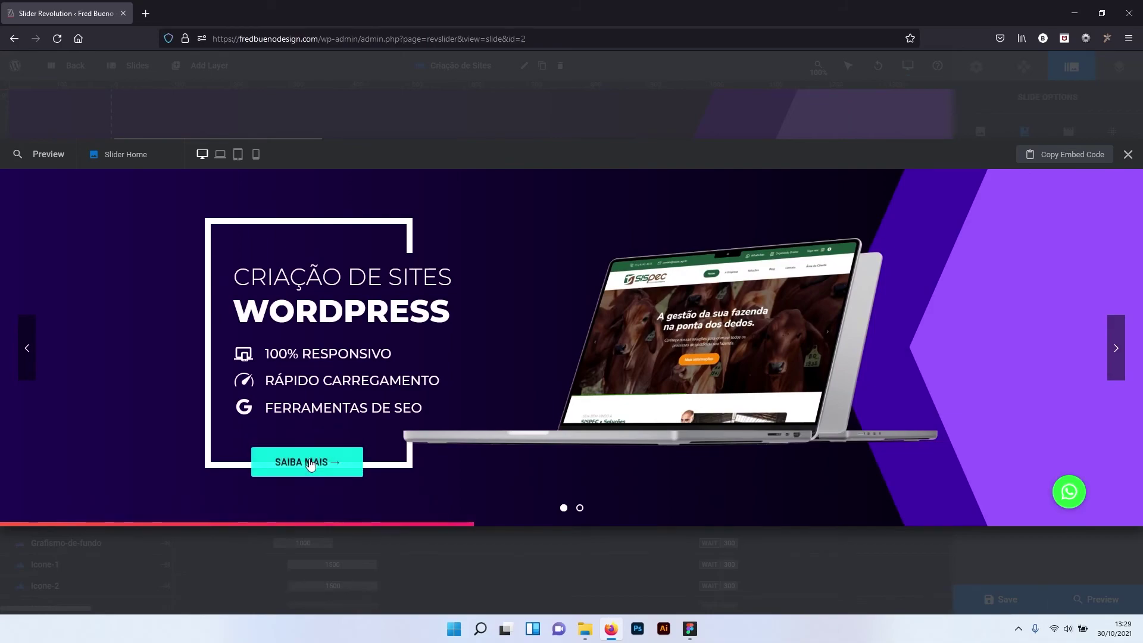
left_click(1128, 155)
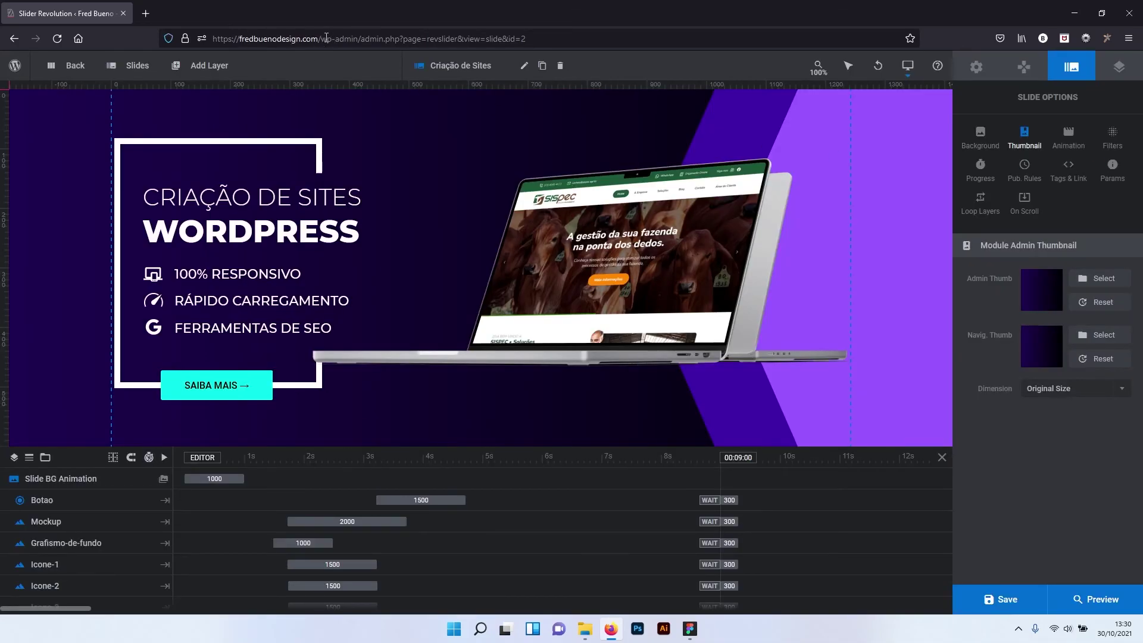
Open the fredbuenodesign.com homepage in a new Firefox tab using the copied domain.
left_click_drag(320, 38, 208, 41)
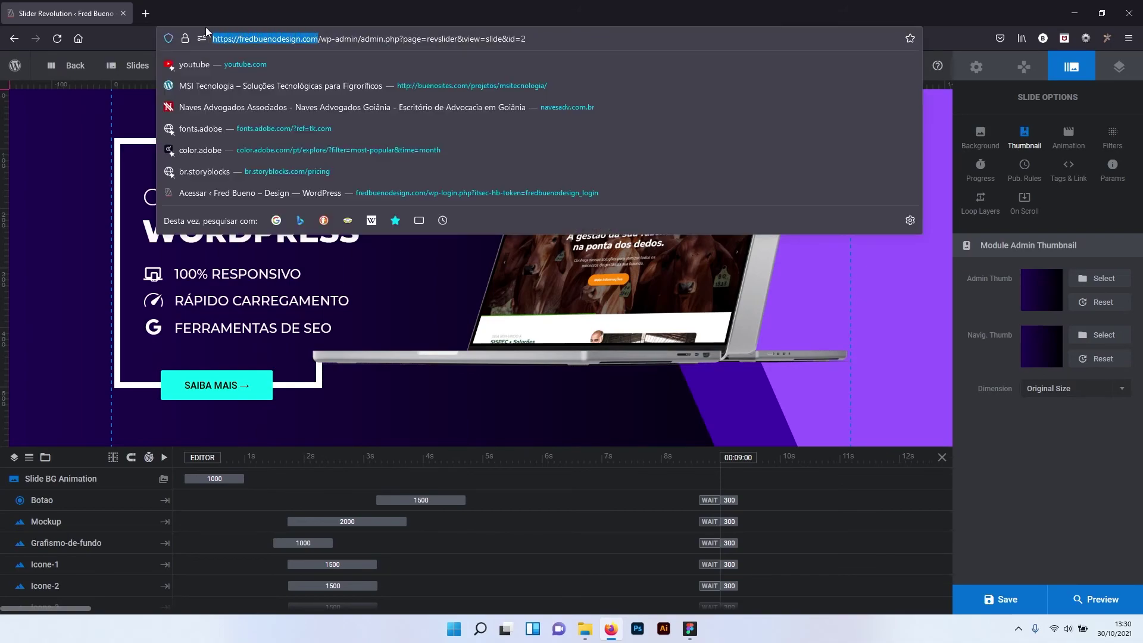
key("ctrl+c")
left_click(145, 13)
key("ctrl+v")
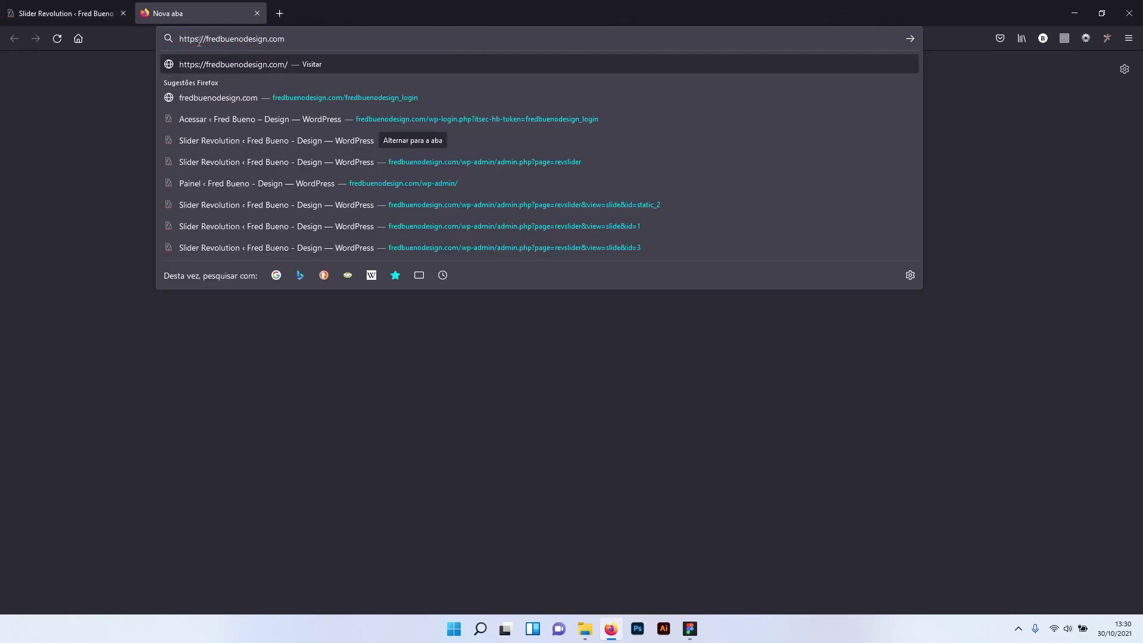
key("Return")
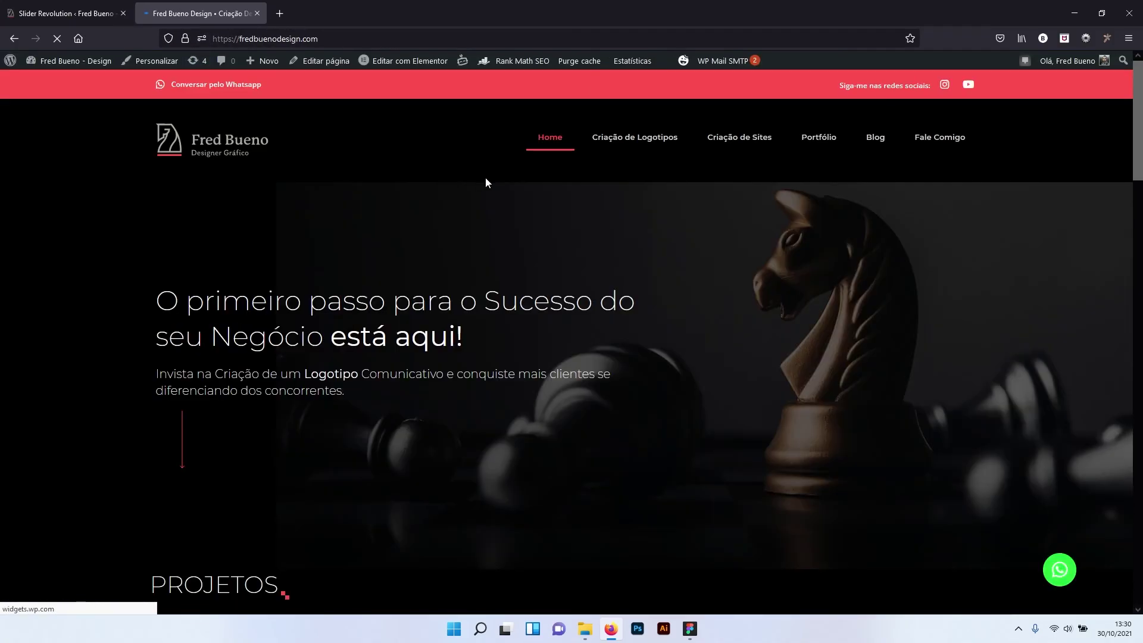
Copy the Criação de Logotipos menu link address and return to the slider editor.
right_click(639, 138)
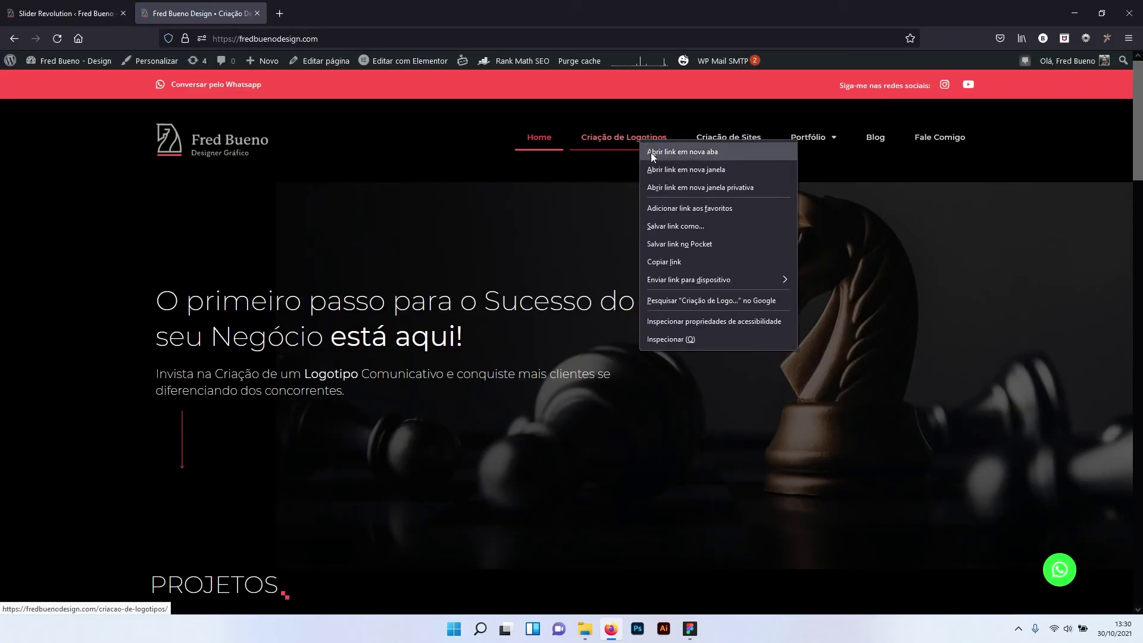
left_click(665, 262)
left_click(63, 13)
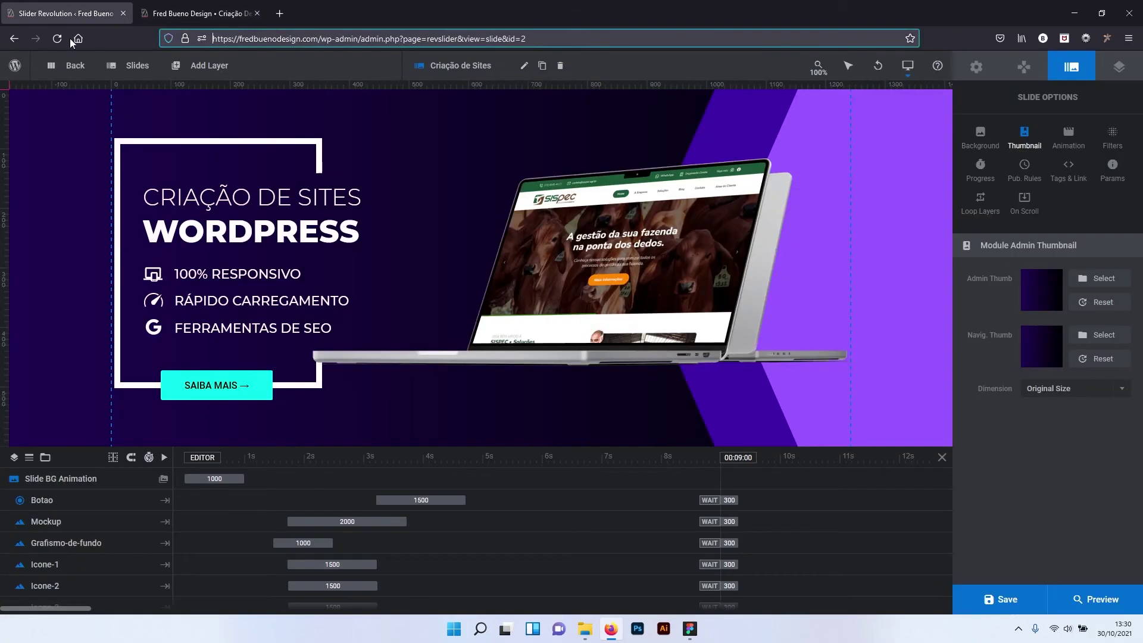
mouse_move(130, 66)
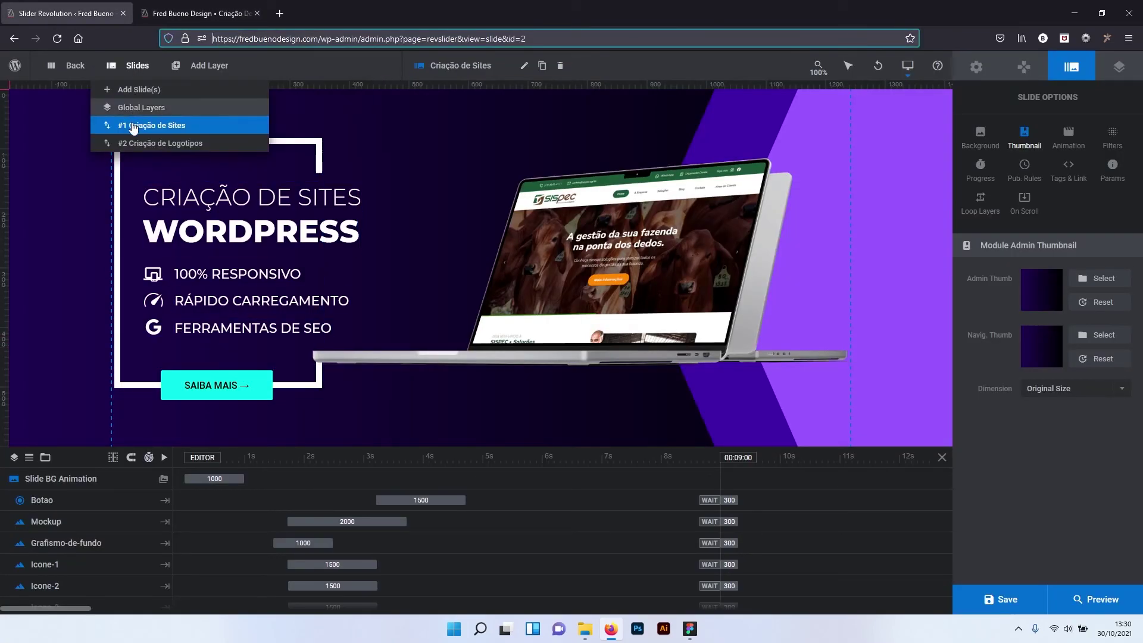
On slide #2, give SAIBA MAIS a Simple Link to the pasted criacao-de-logotipos URL and save.
left_click(152, 143)
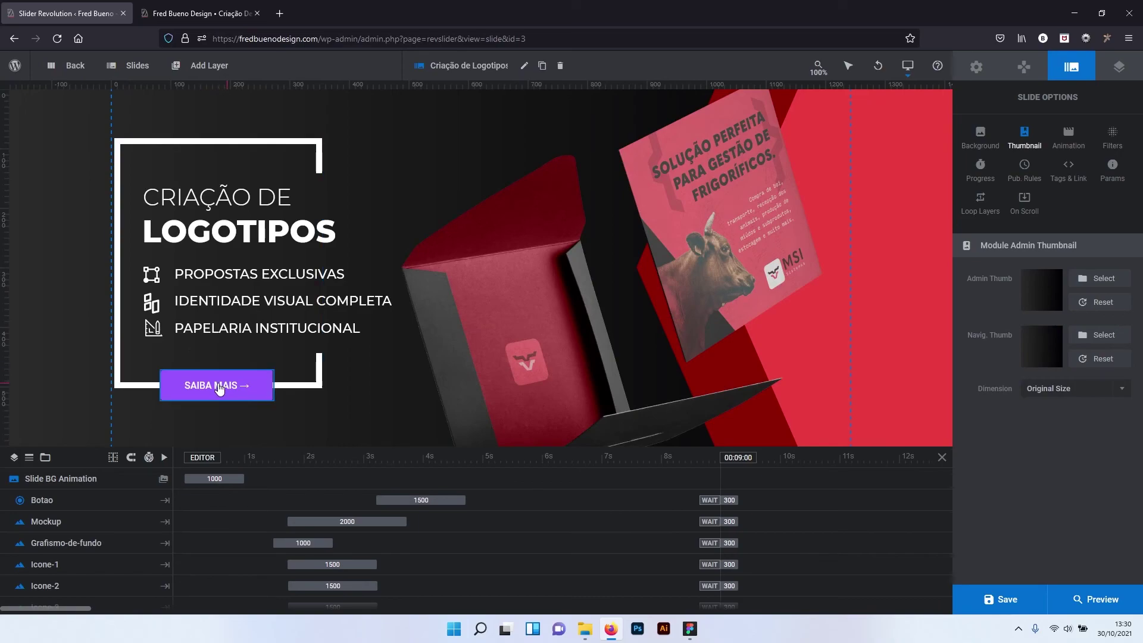
right_click(219, 388)
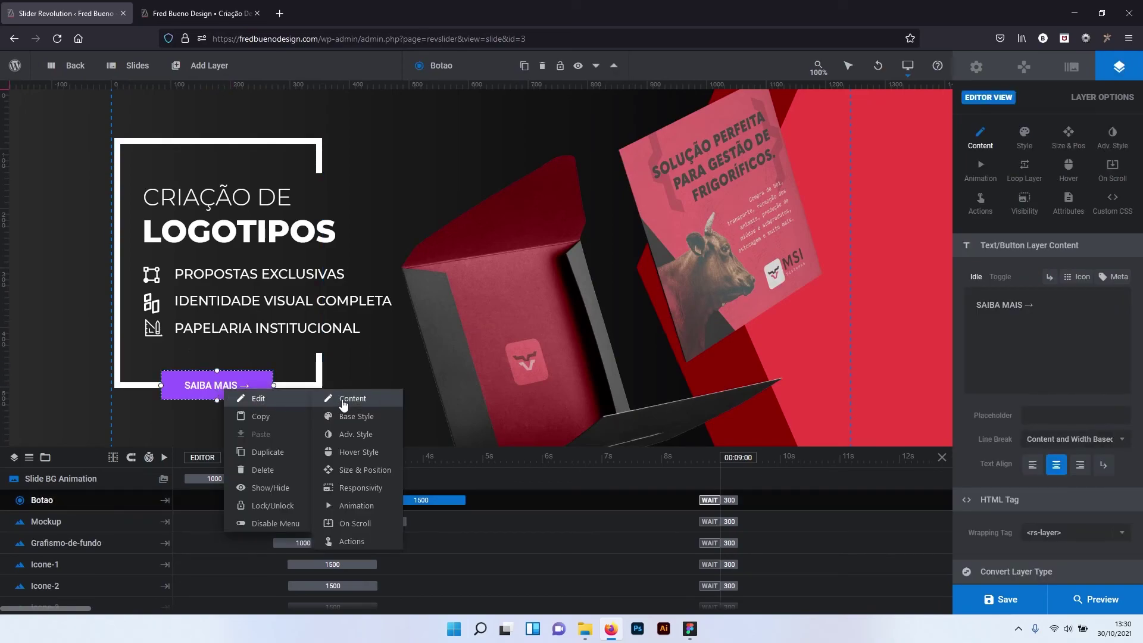
left_click(359, 542)
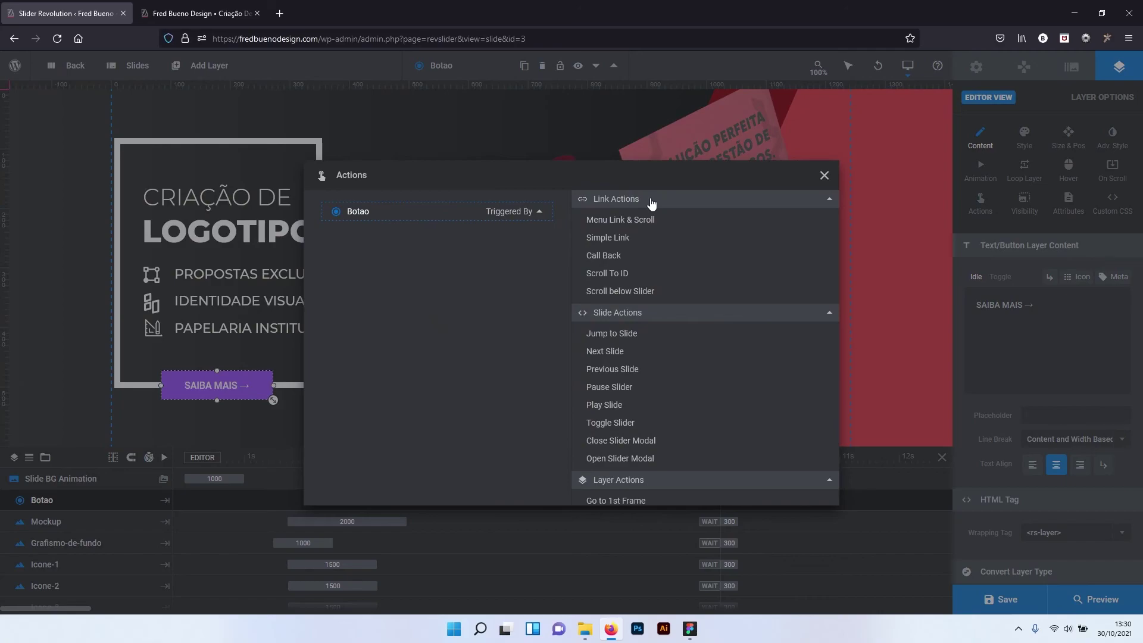
left_click(607, 238)
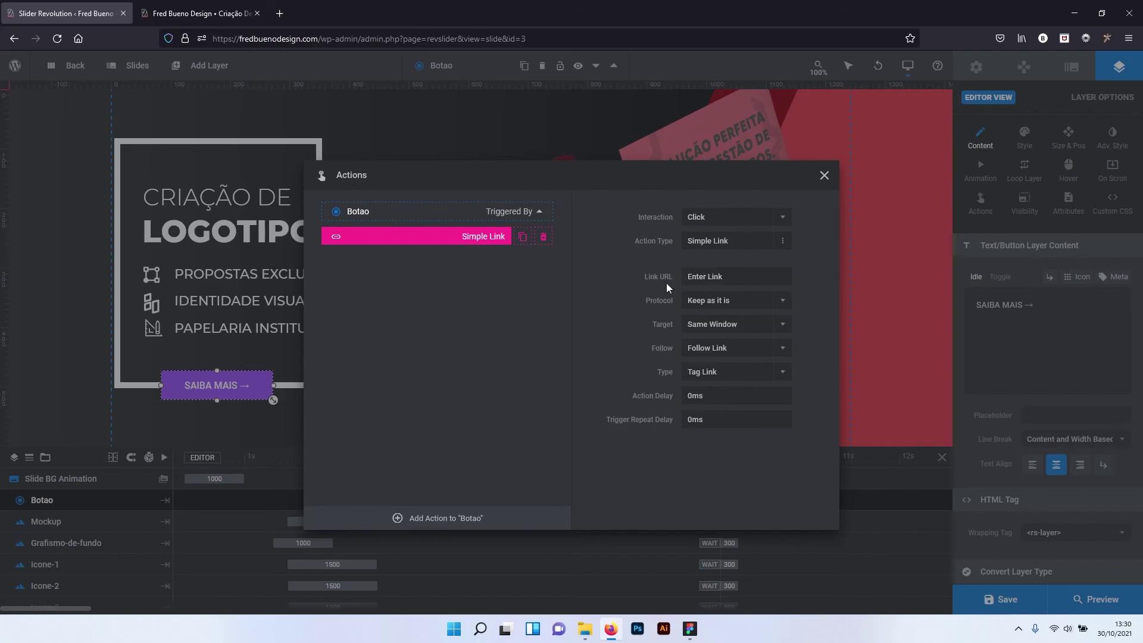
left_click(691, 282)
key("ctrl+v")
left_click(825, 176)
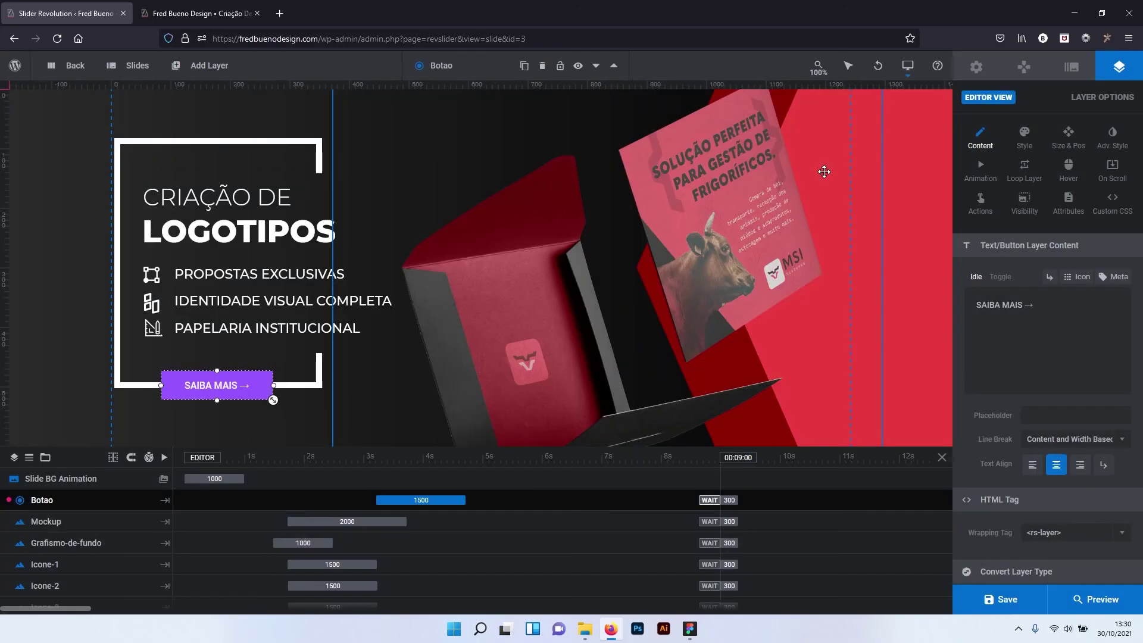
left_click(976, 597)
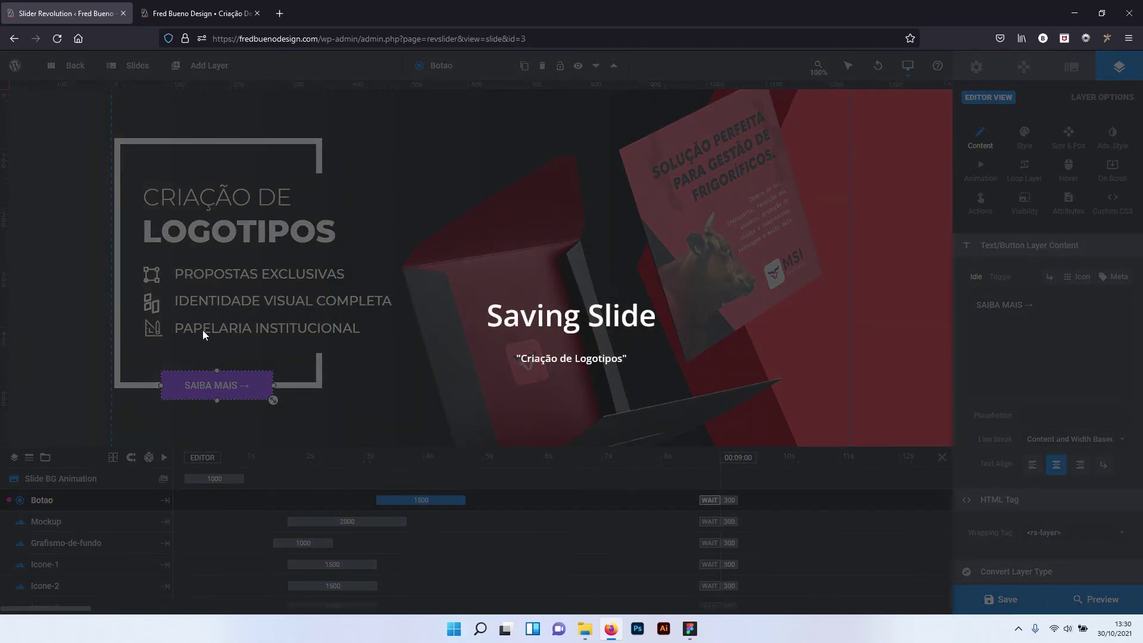
Copy the Criação de Sites link from the live site and switch to slide #1.
left_click(190, 13)
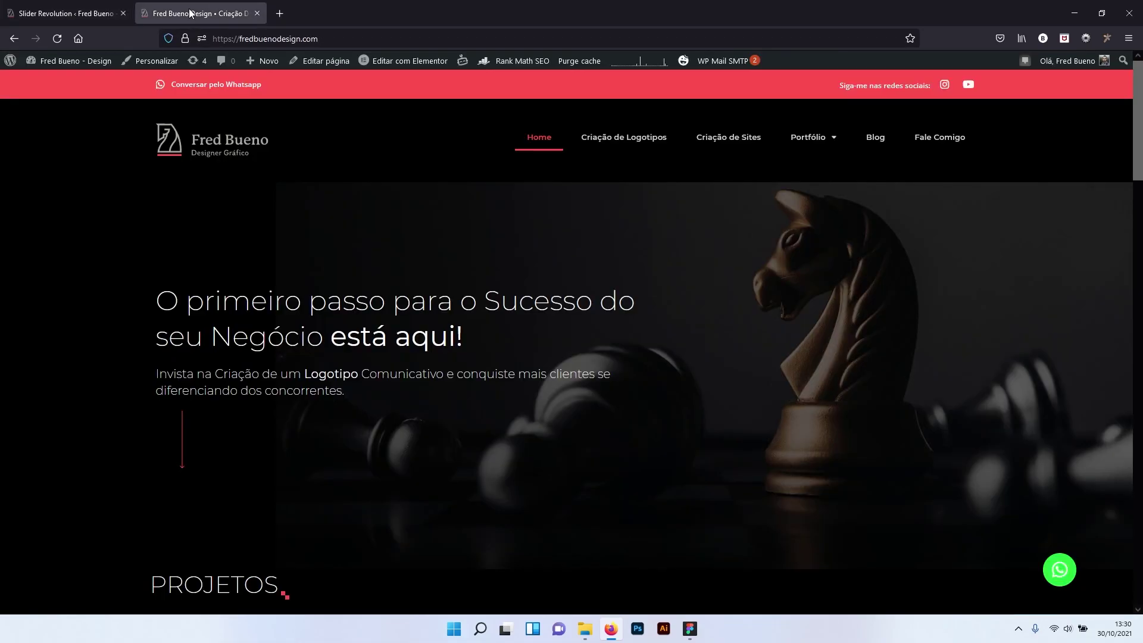
right_click(713, 138)
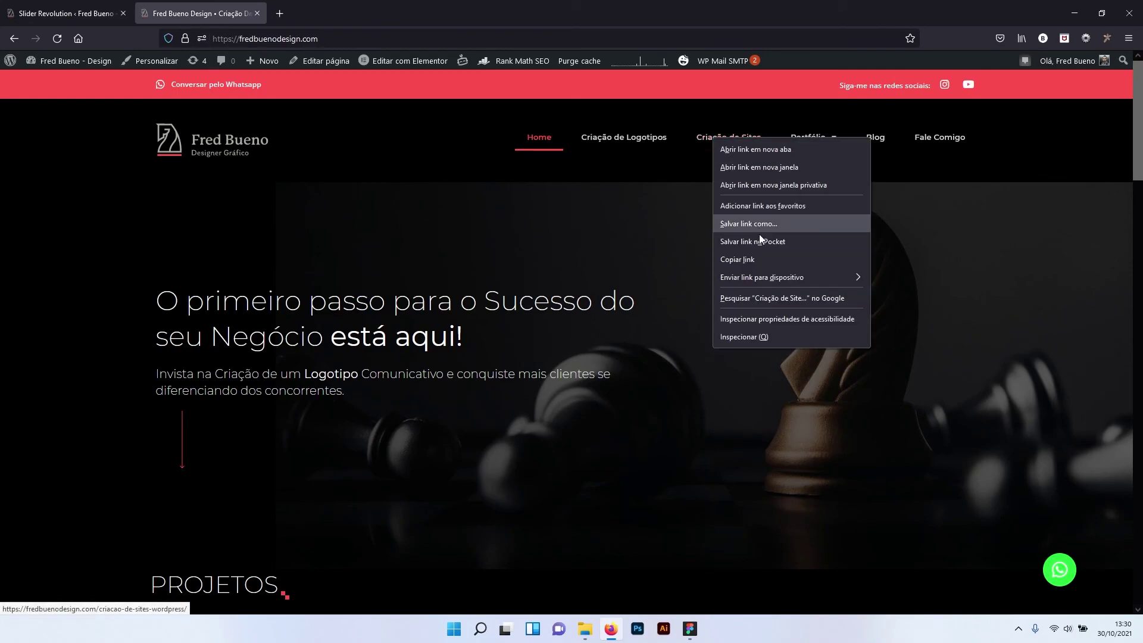
left_click(755, 259)
left_click(79, 14)
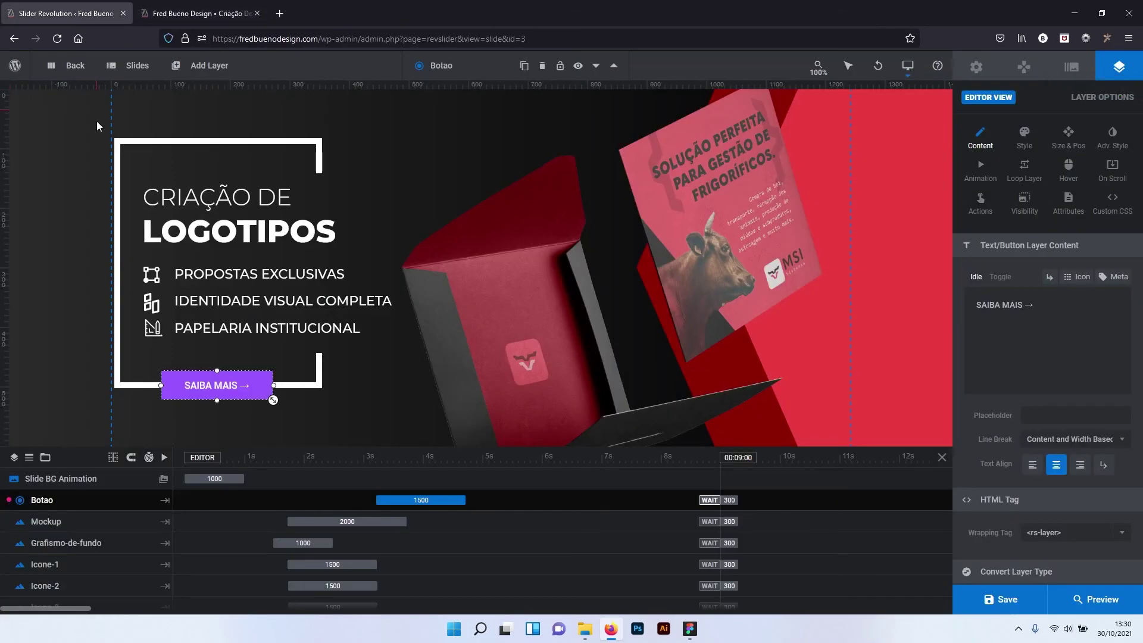
left_click(140, 123)
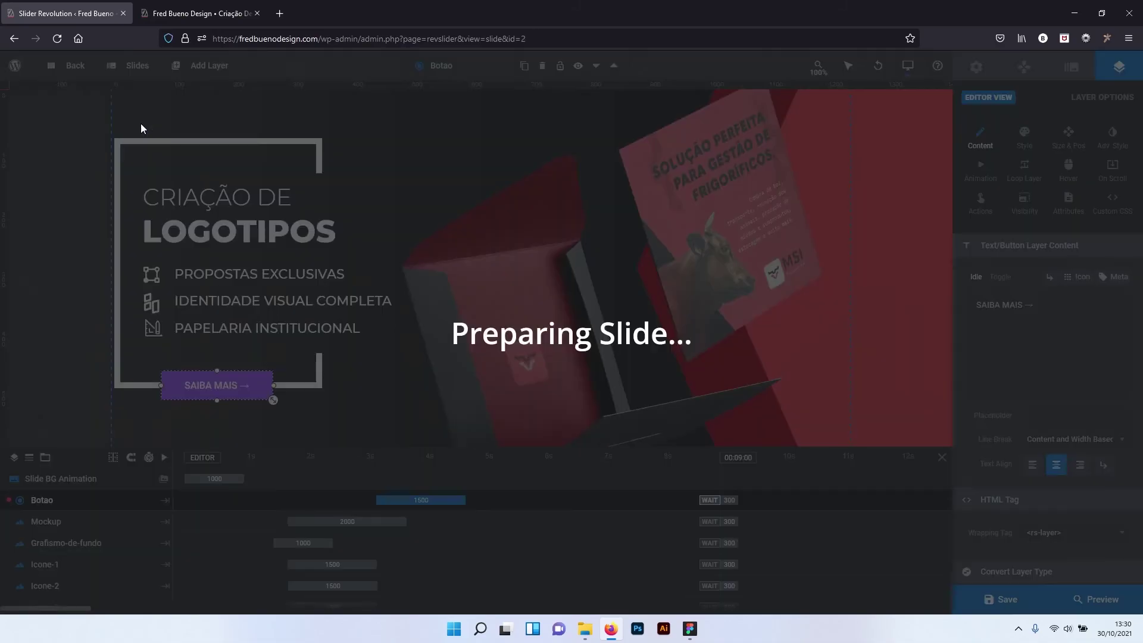
Add a Simple Link action with the pasted criacao-de-sites-wordpress URL to SAIBA MAIS, then save.
right_click(213, 393)
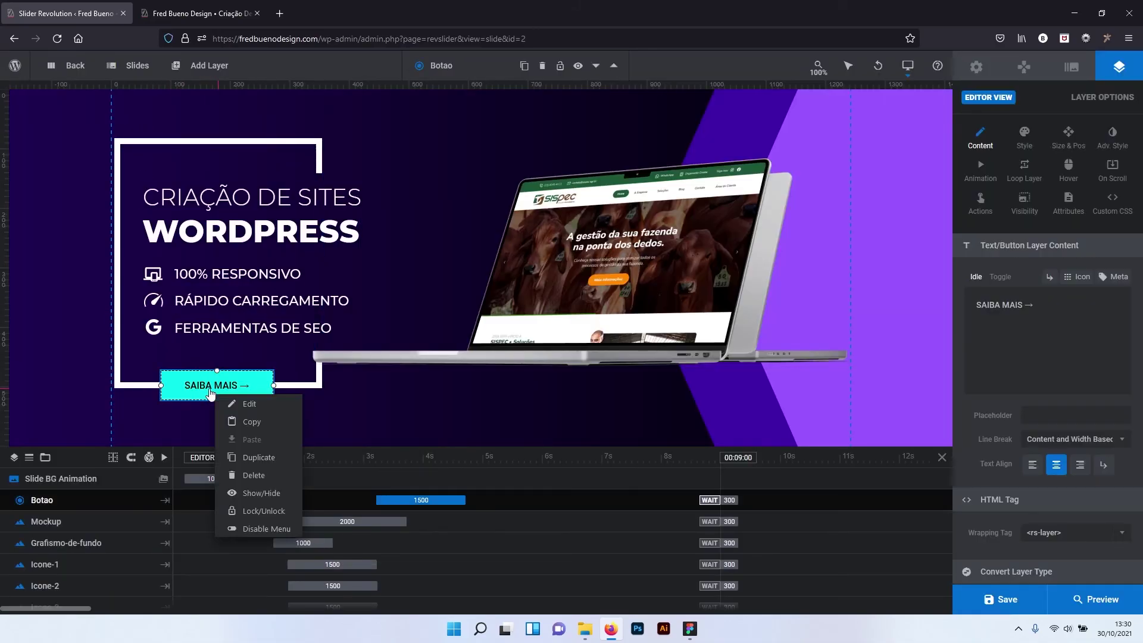
left_click(342, 546)
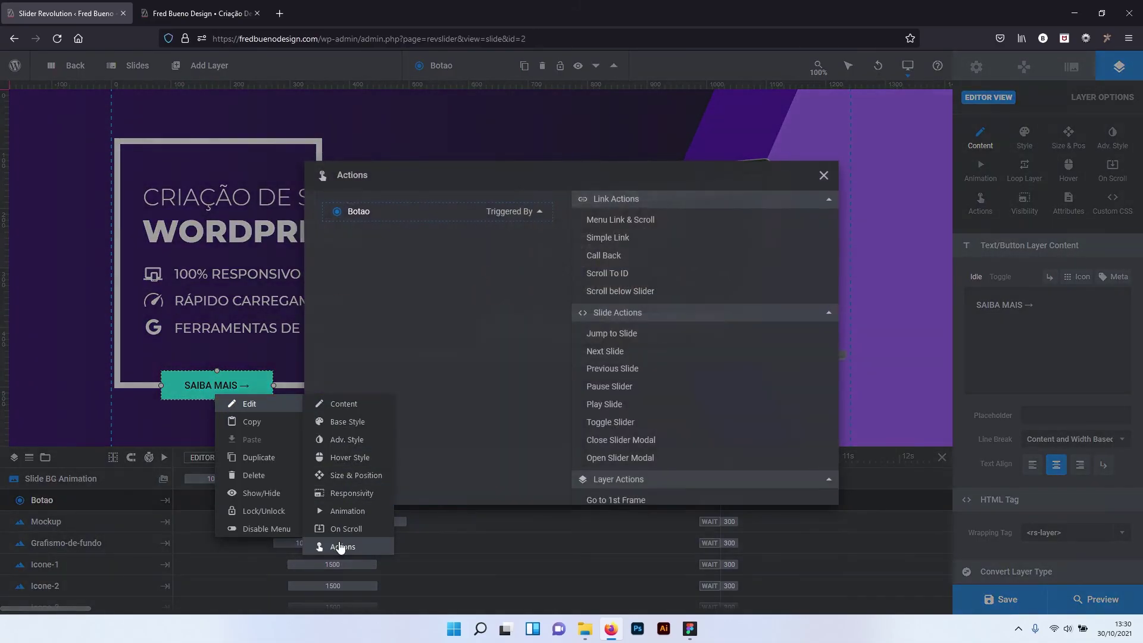
left_click(607, 238)
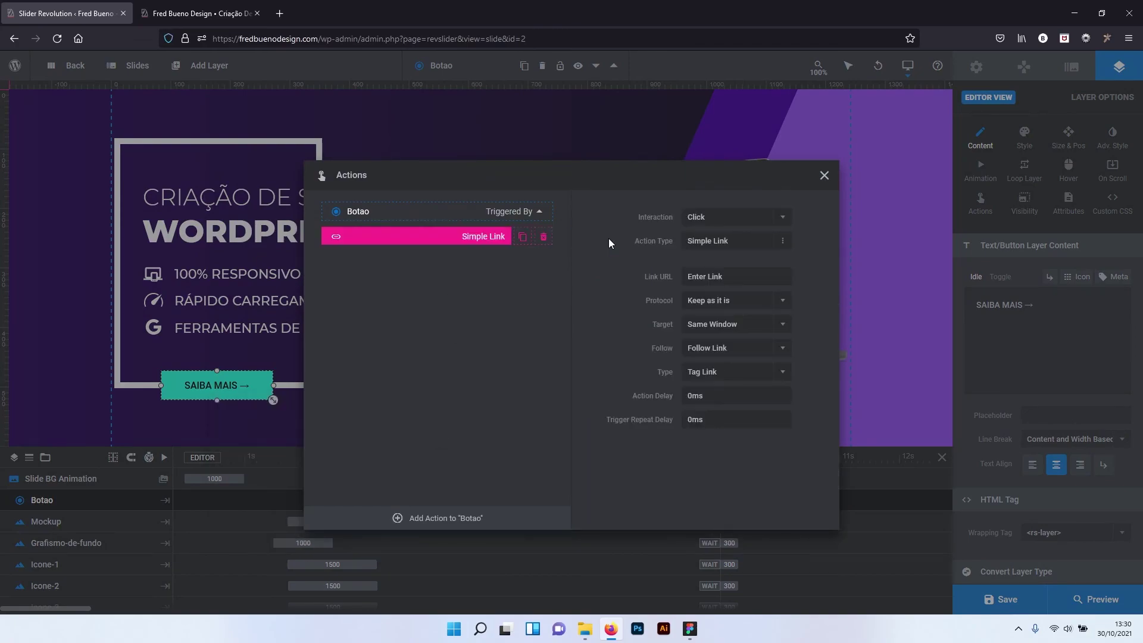
left_click(726, 276)
key("ctrl+v")
left_click(824, 175)
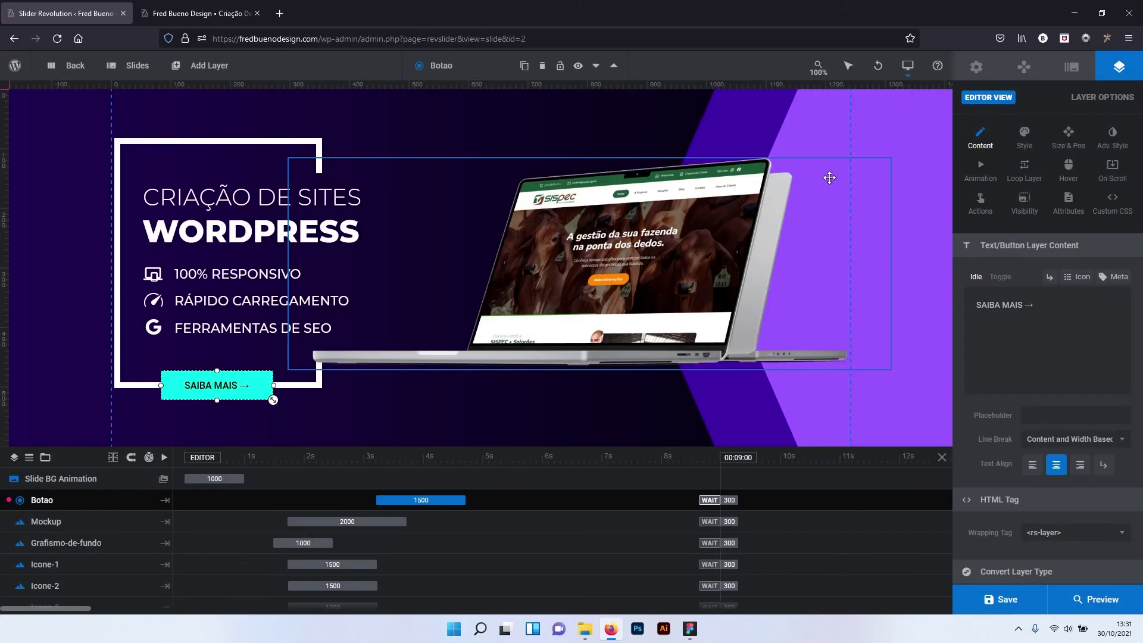
left_click(1012, 605)
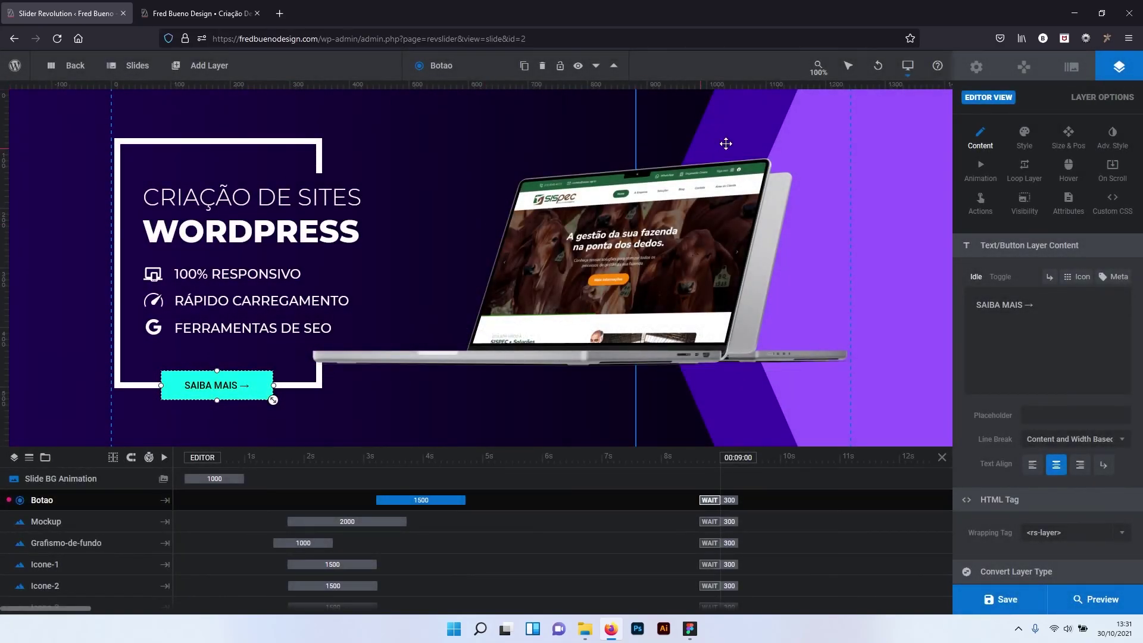
mouse_move(907, 65)
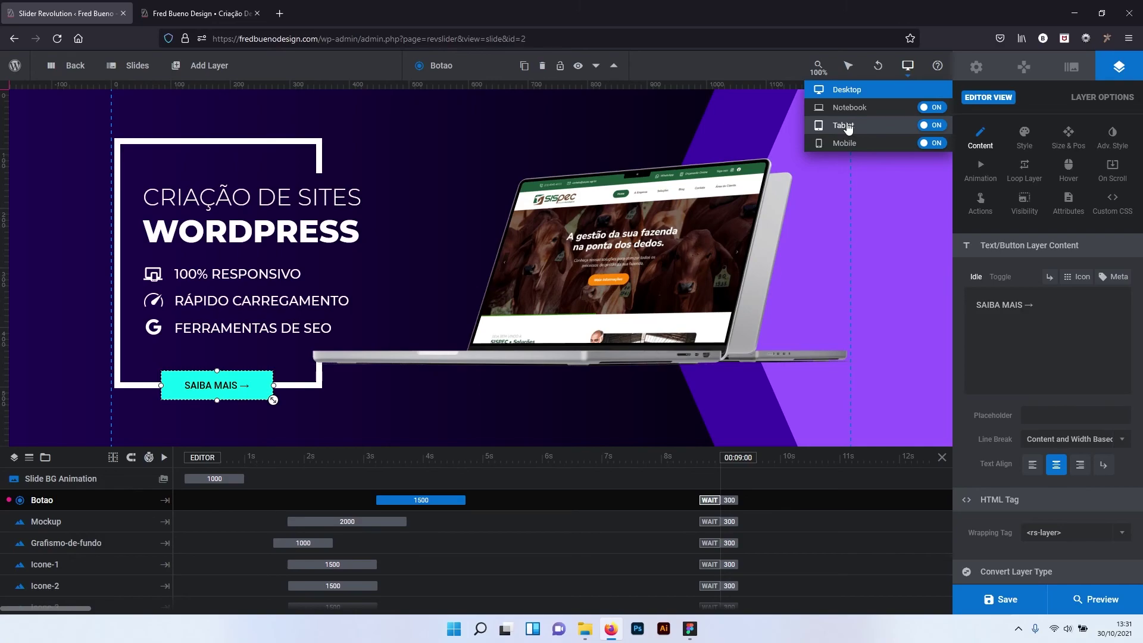
Return the preview to Desktop, deselect the Borda layer, and save the slide.
left_click(849, 128)
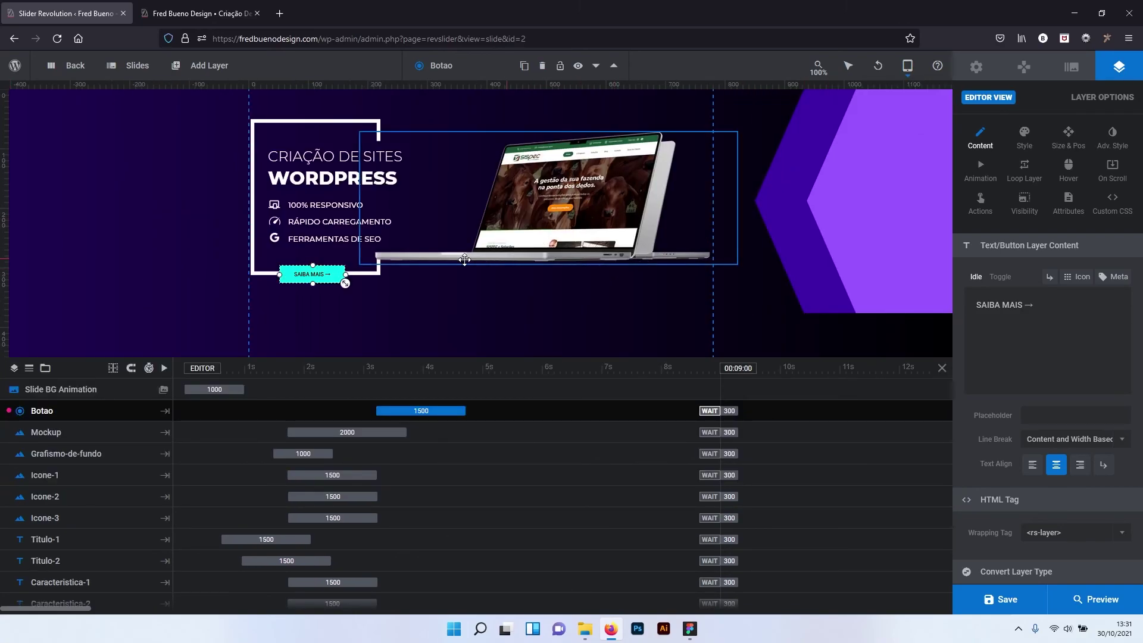
left_click(342, 123)
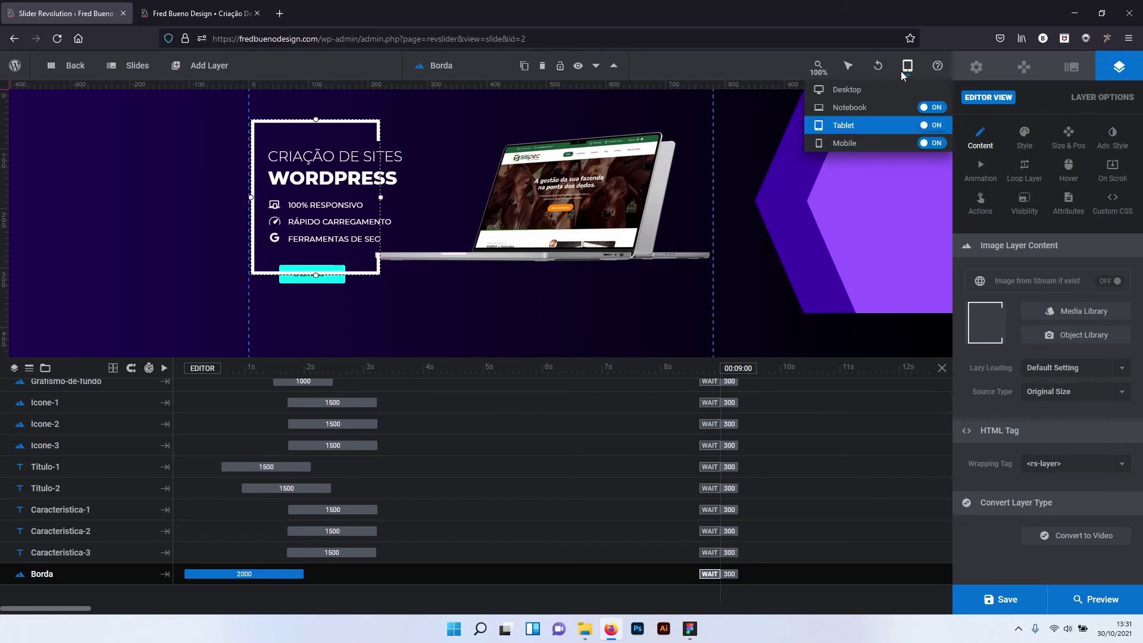
left_click(878, 89)
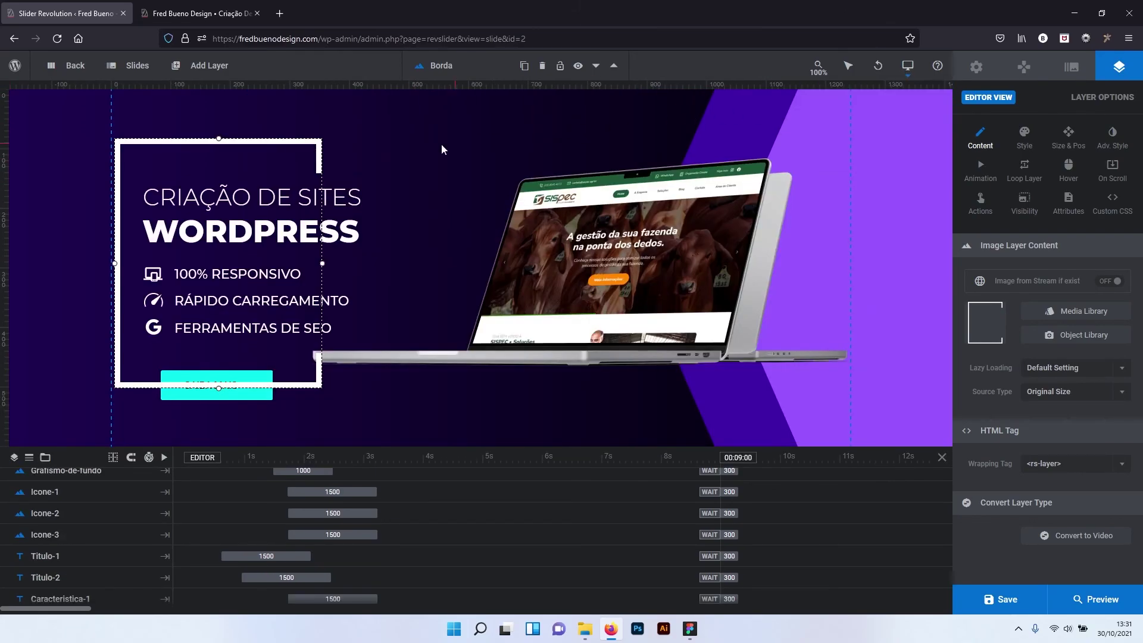
left_click(428, 116)
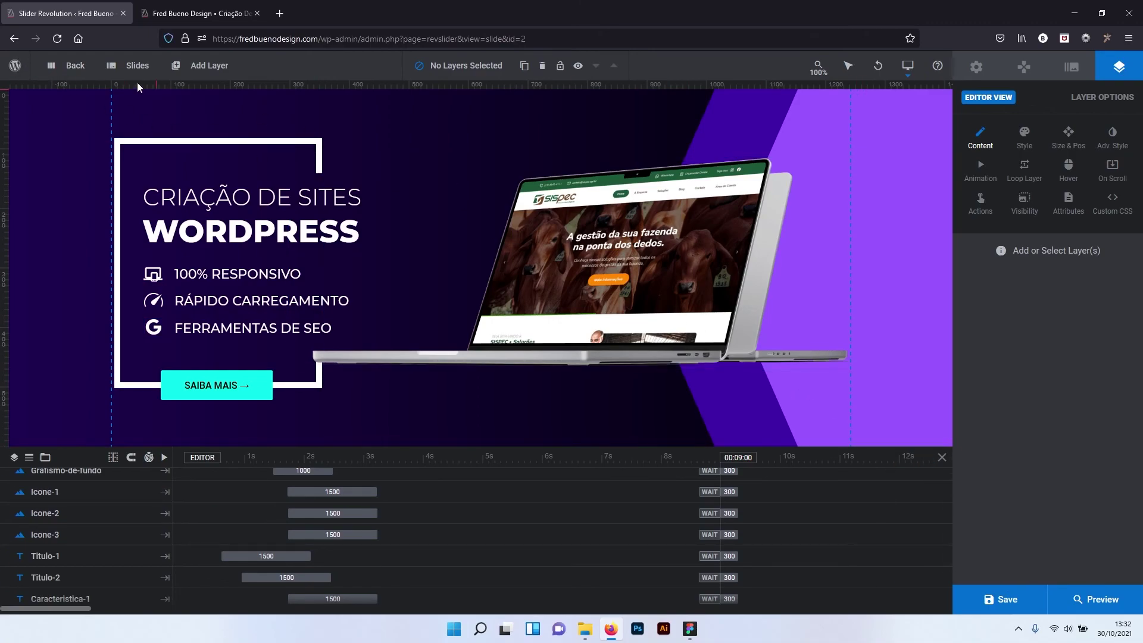
left_click(1006, 603)
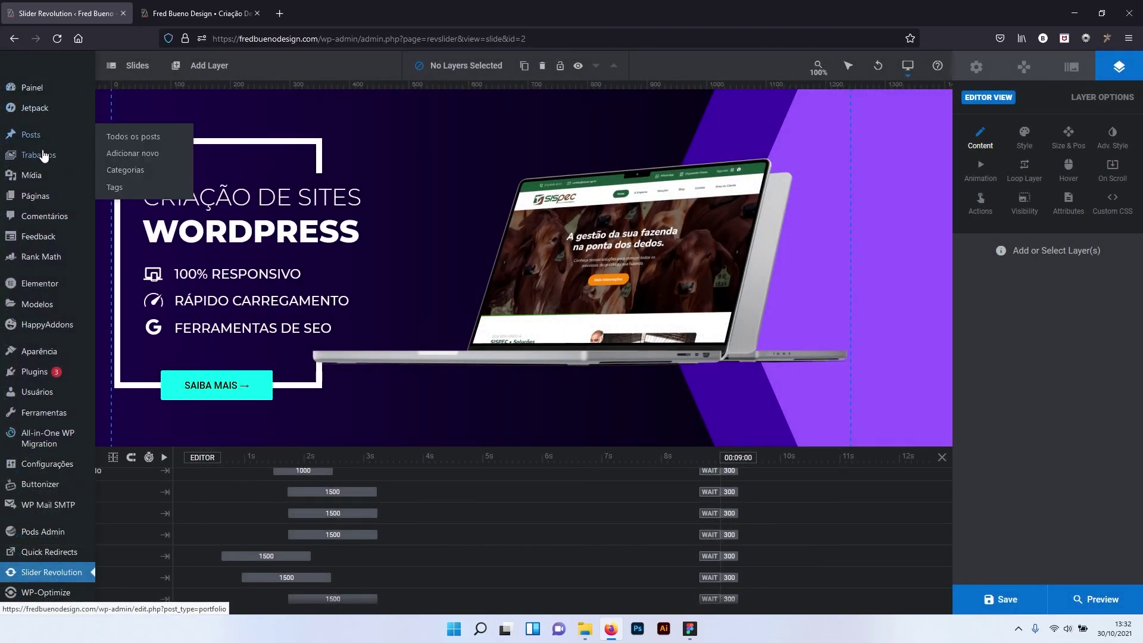
mouse_move(35, 195)
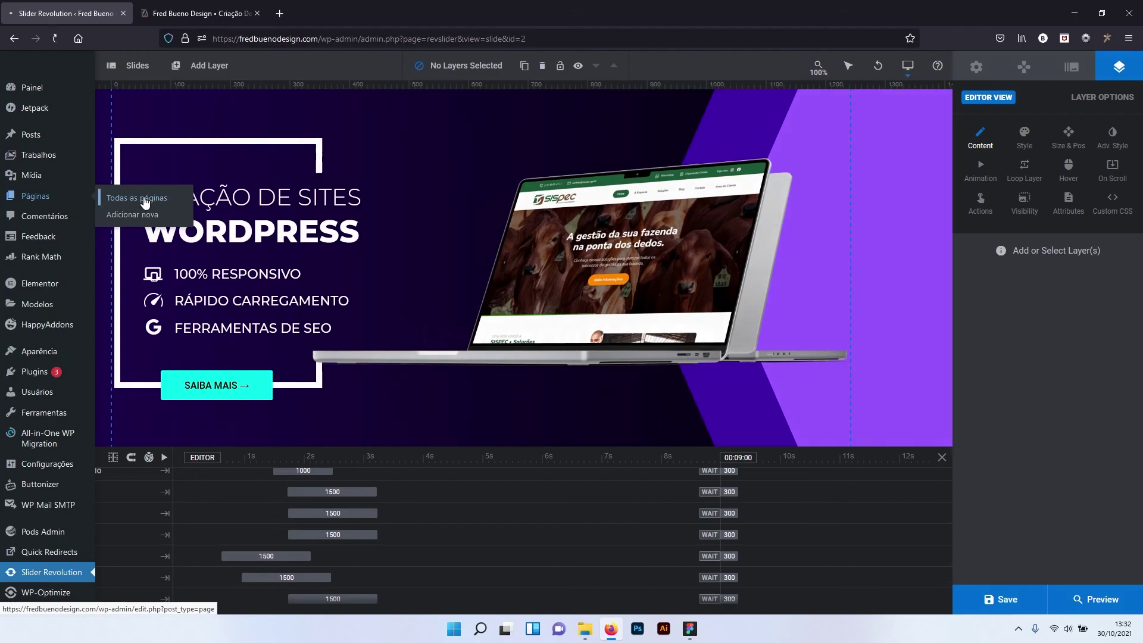
From Páginas > Todas as páginas, choose Editar com Elementor for the homepage.
left_click(145, 202)
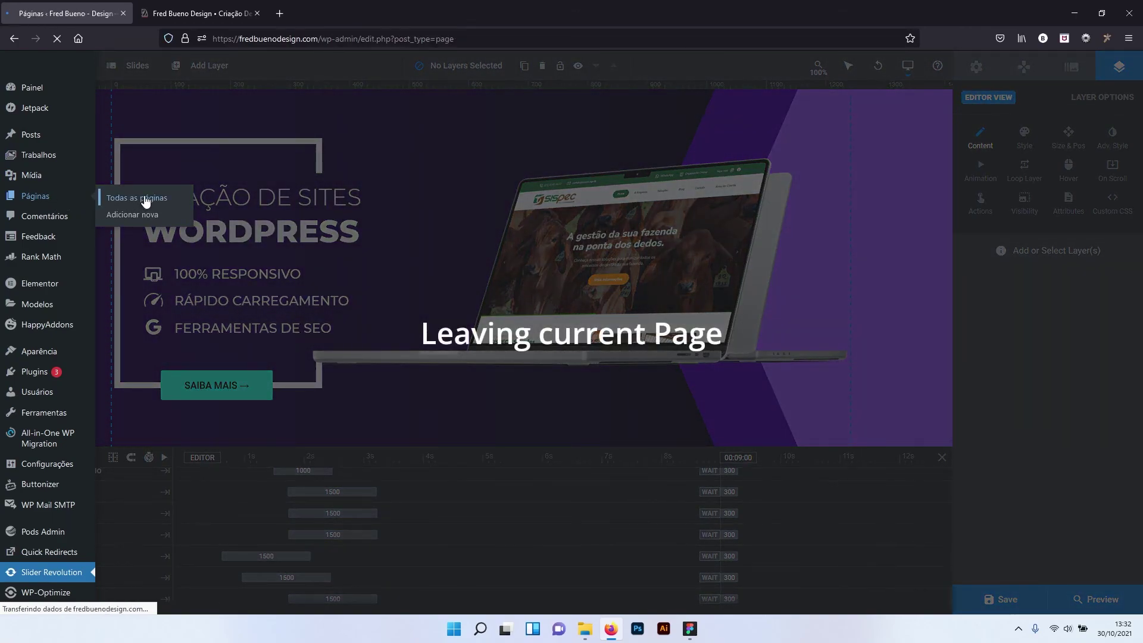
scroll(289, 233, "down", 1)
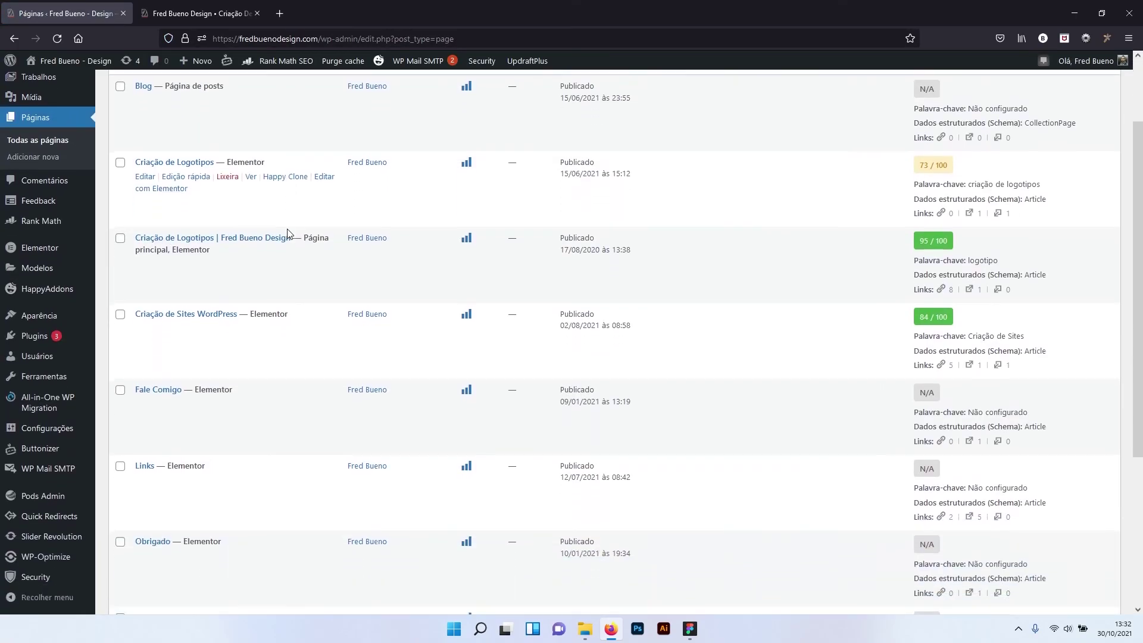
scroll(291, 233, "down", 1)
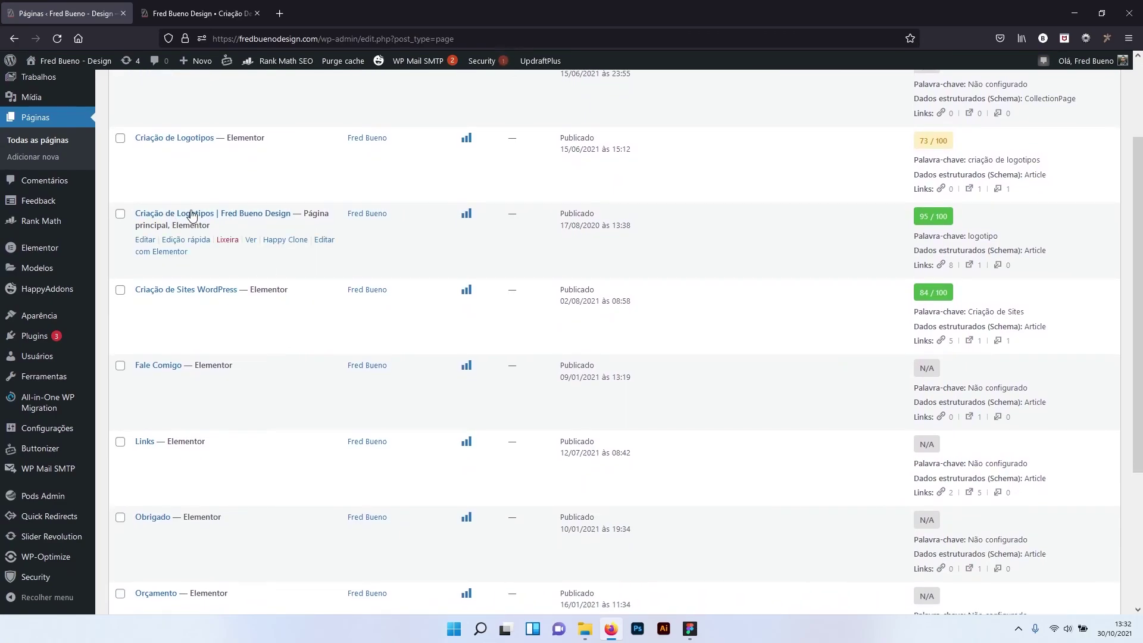
left_click(321, 242)
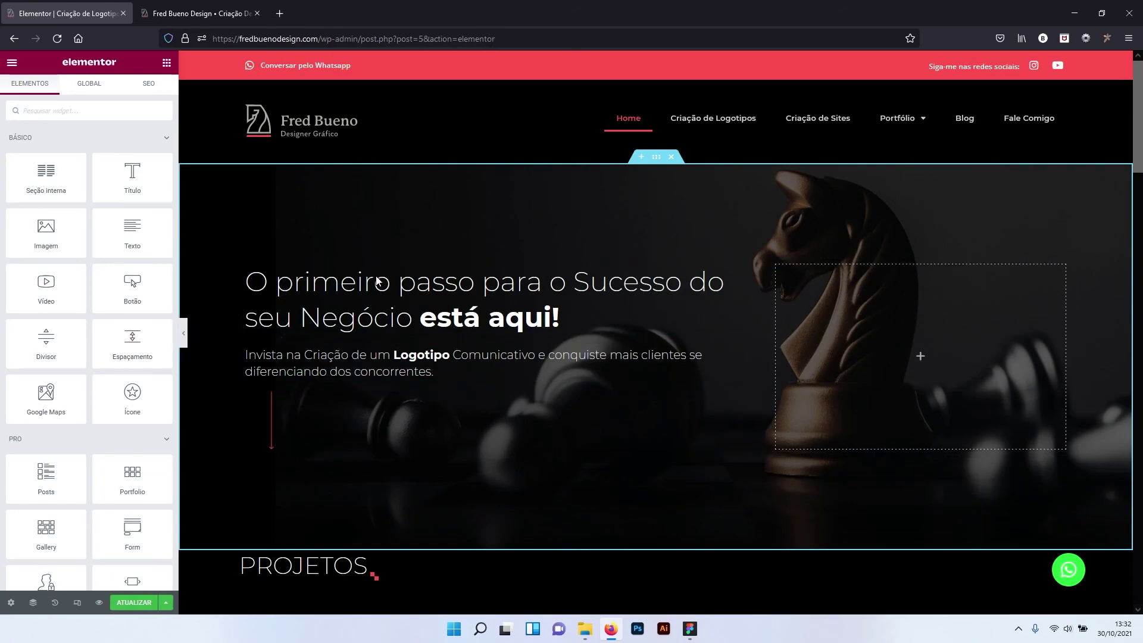
Delete the hero's right column, headline, intro paragraph and the leftover empty column.
right_click(778, 268)
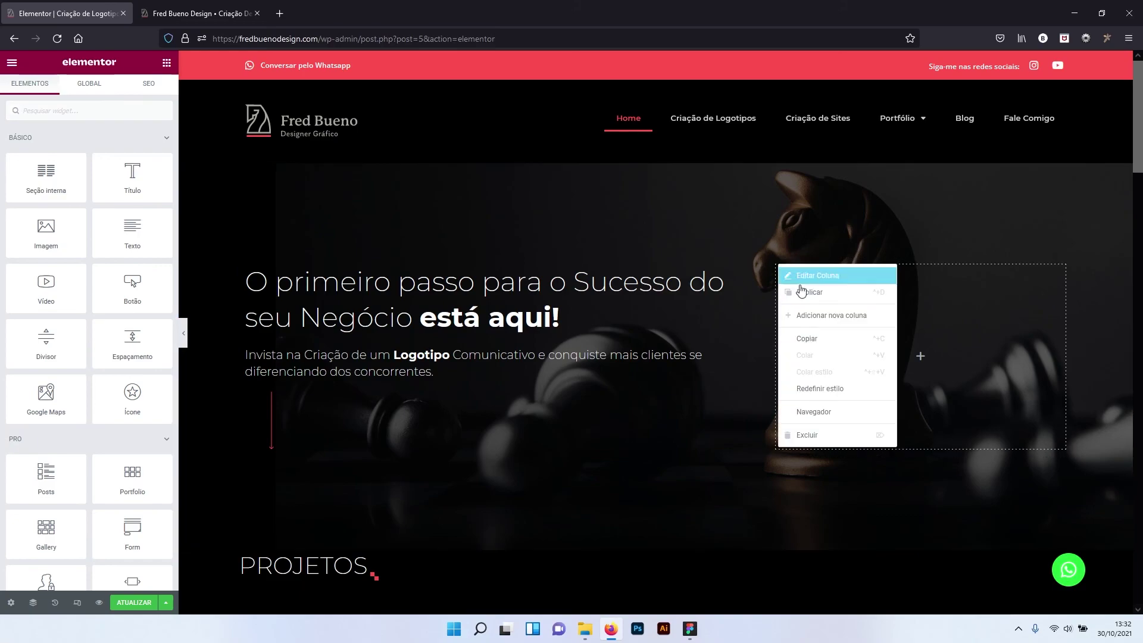
left_click(806, 434)
right_click(766, 310)
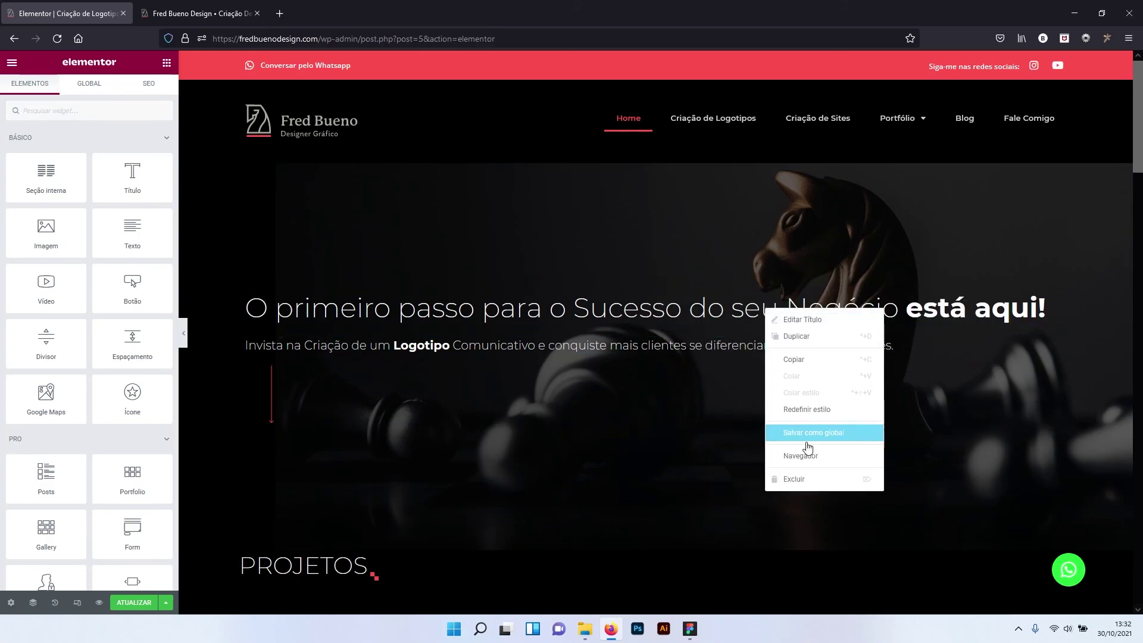
left_click(801, 479)
right_click(768, 319)
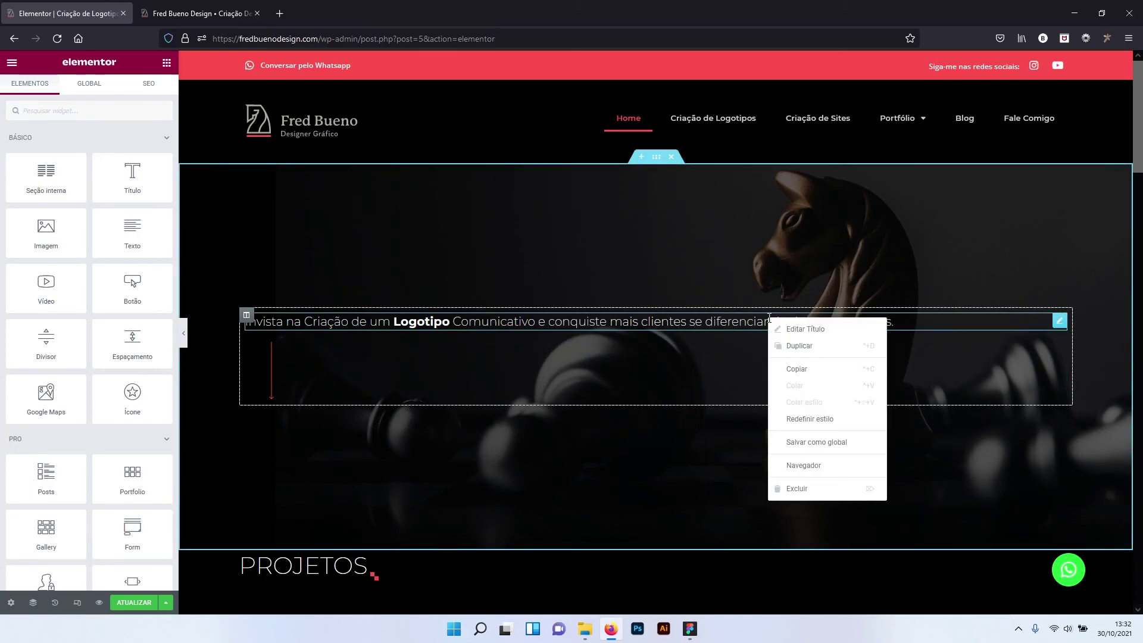
left_click(796, 487)
right_click(270, 337)
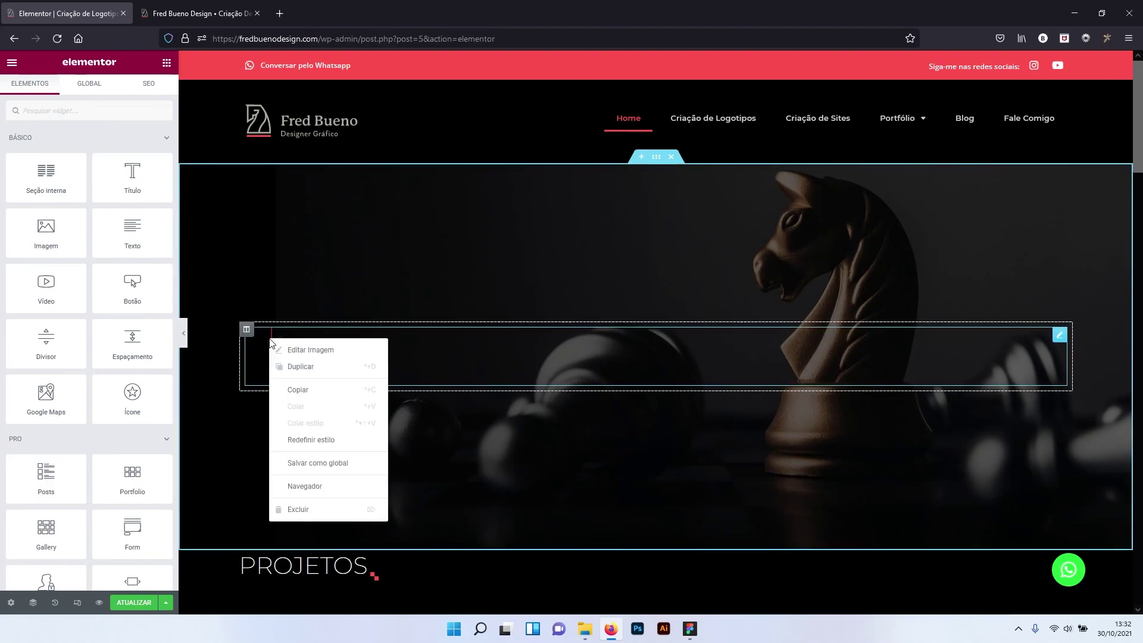
left_click(303, 506)
Search 'REV', drag Slider Revolution 6 into the hero, and choose the Slider Home module.
left_click(94, 106)
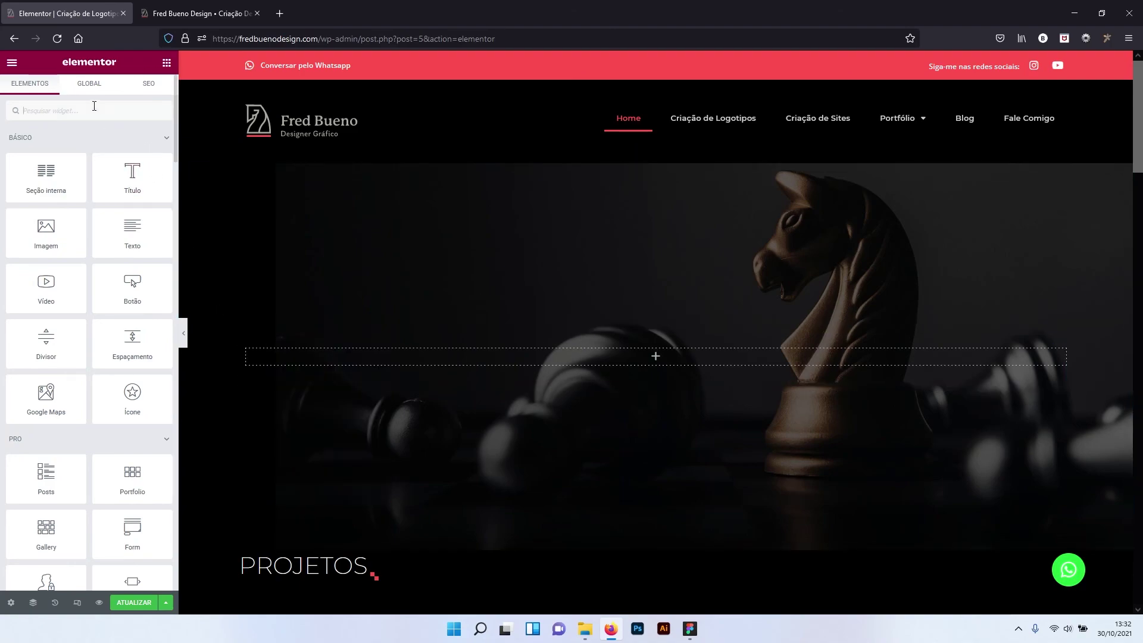
type("REV")
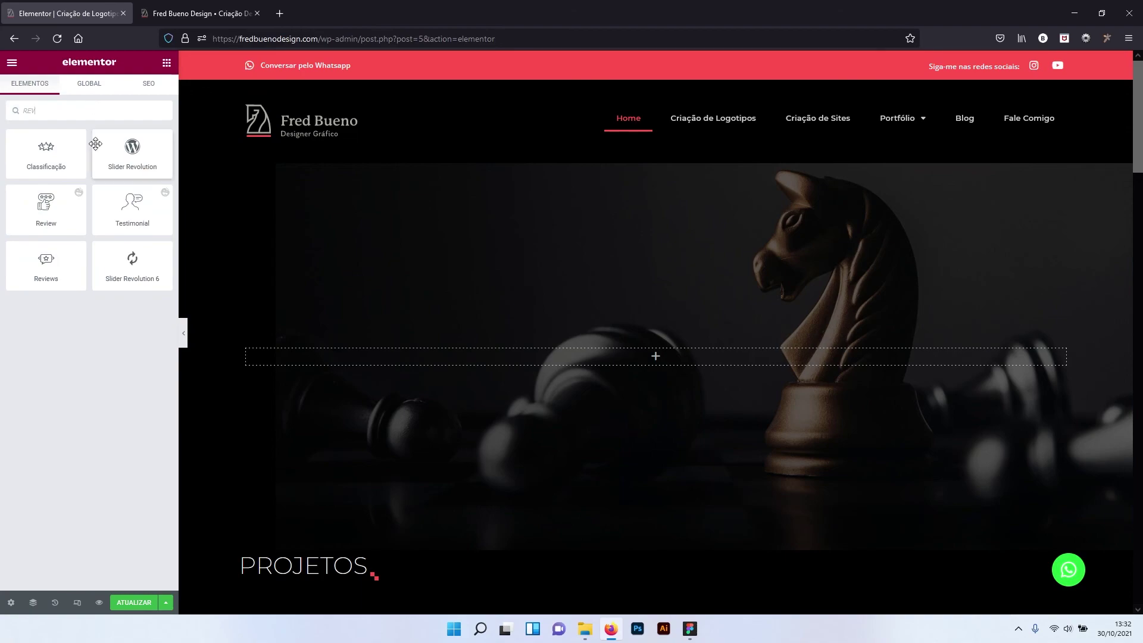
left_click_drag(134, 261, 339, 355)
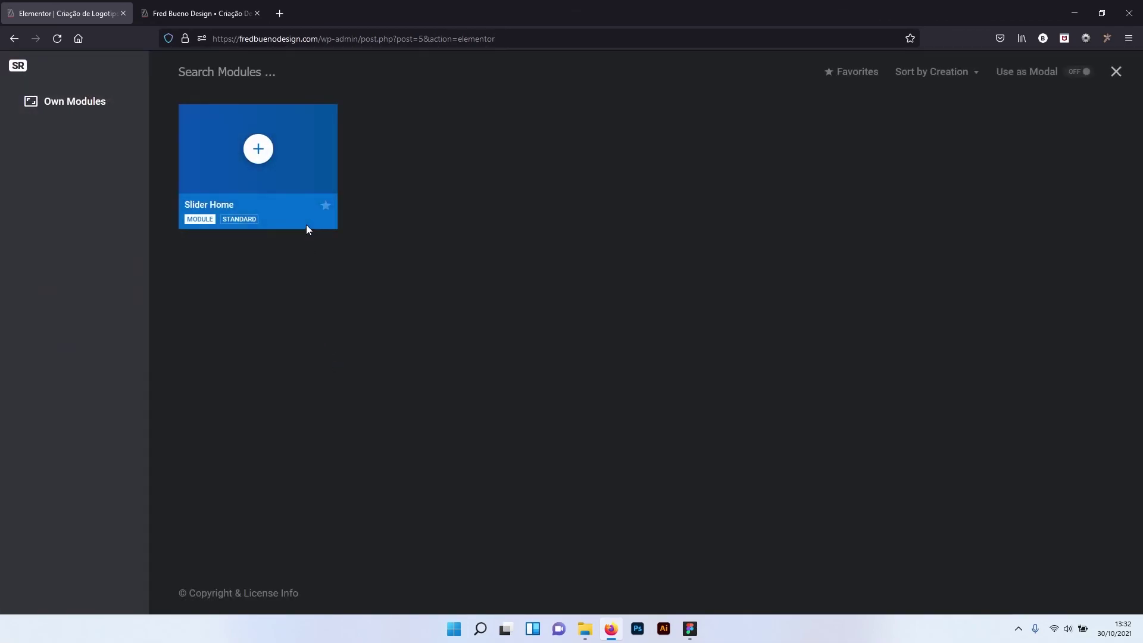
left_click(260, 149)
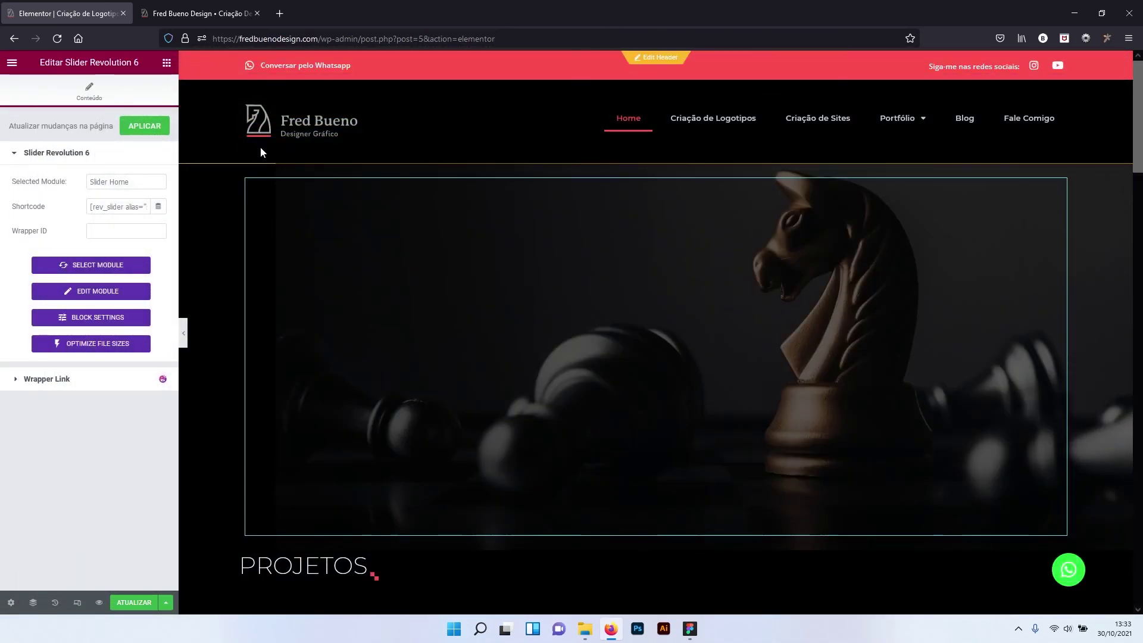
mouse_move(664, 168)
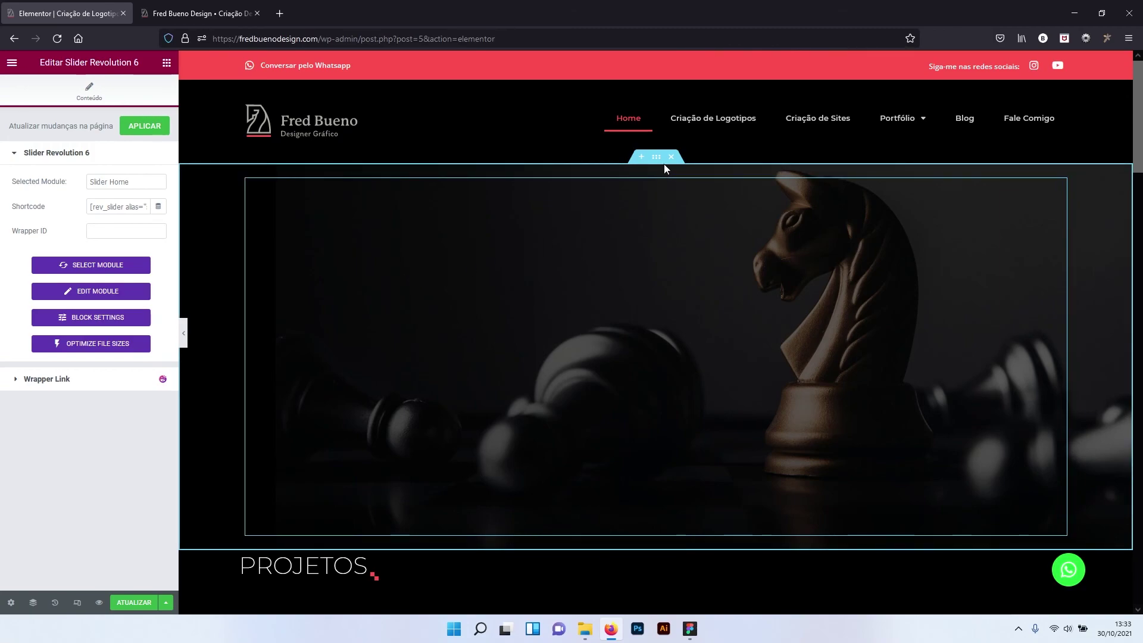
Set the hero section to Largura total (full width).
right_click(656, 157)
left_click(682, 169)
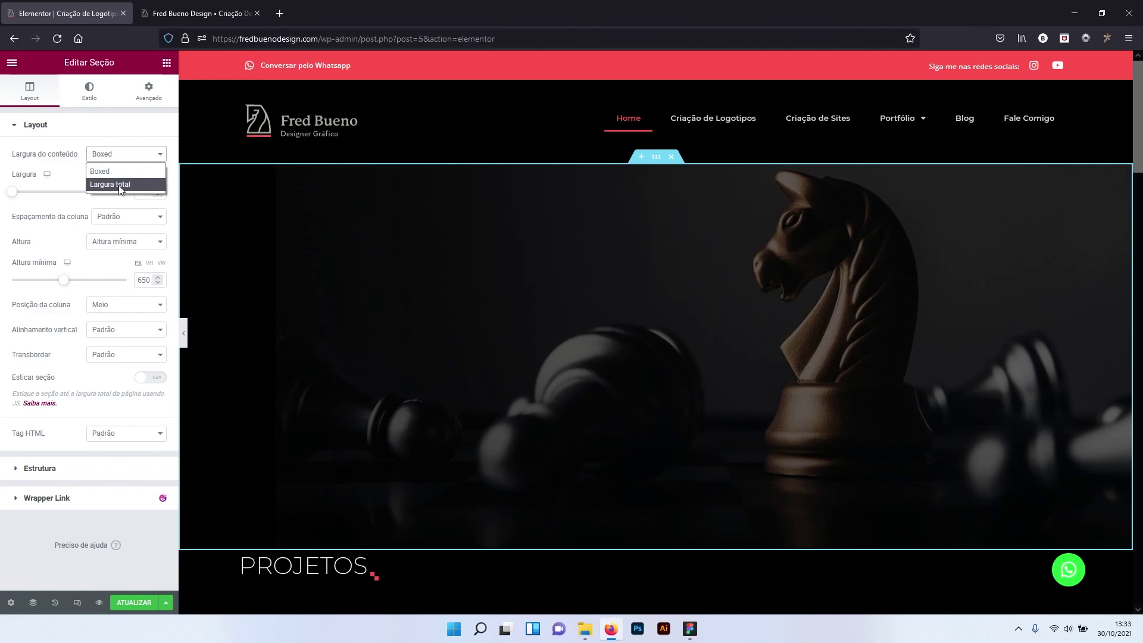
left_click(117, 185)
left_click(148, 99)
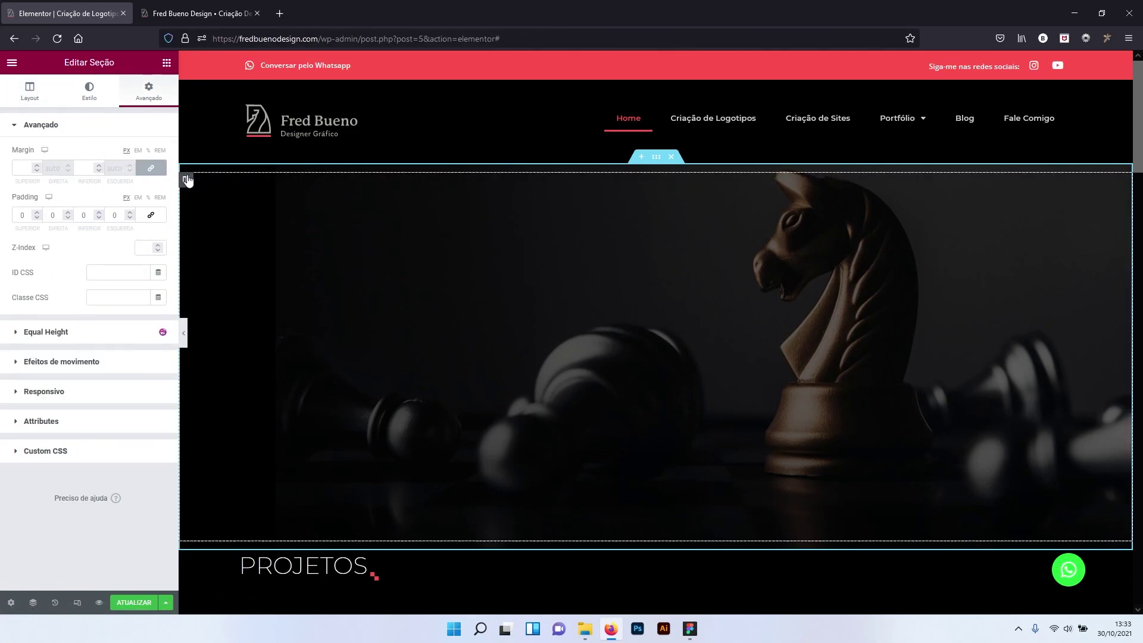
Set the slider column's padding and margin to 0 in its Avançado settings.
right_click(186, 182)
left_click(187, 182)
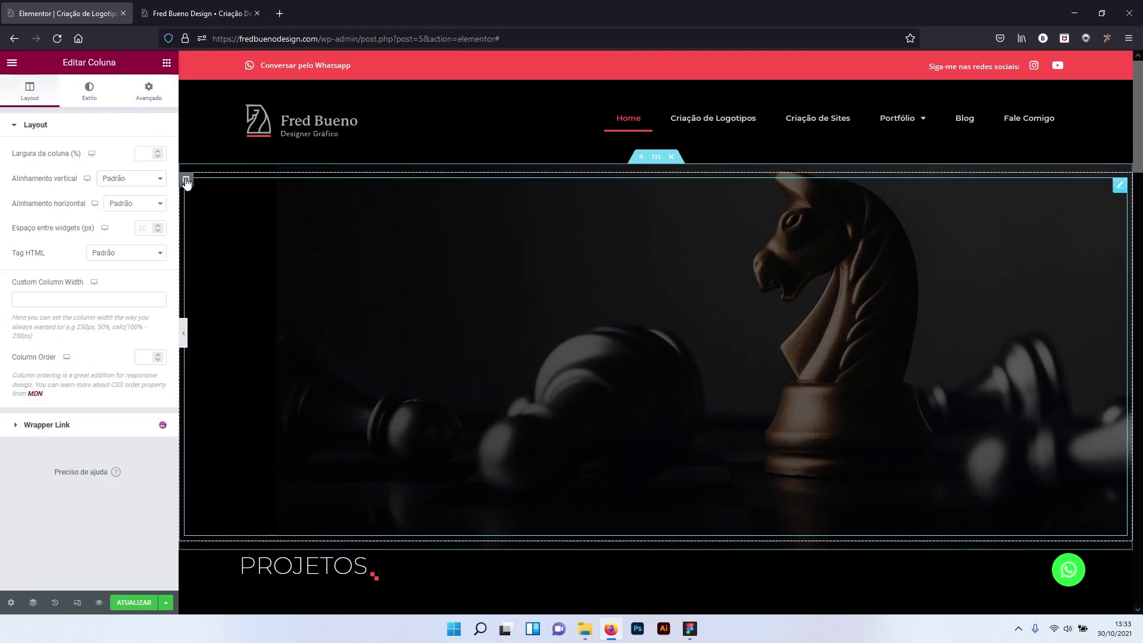
left_click(144, 99)
left_click(150, 212)
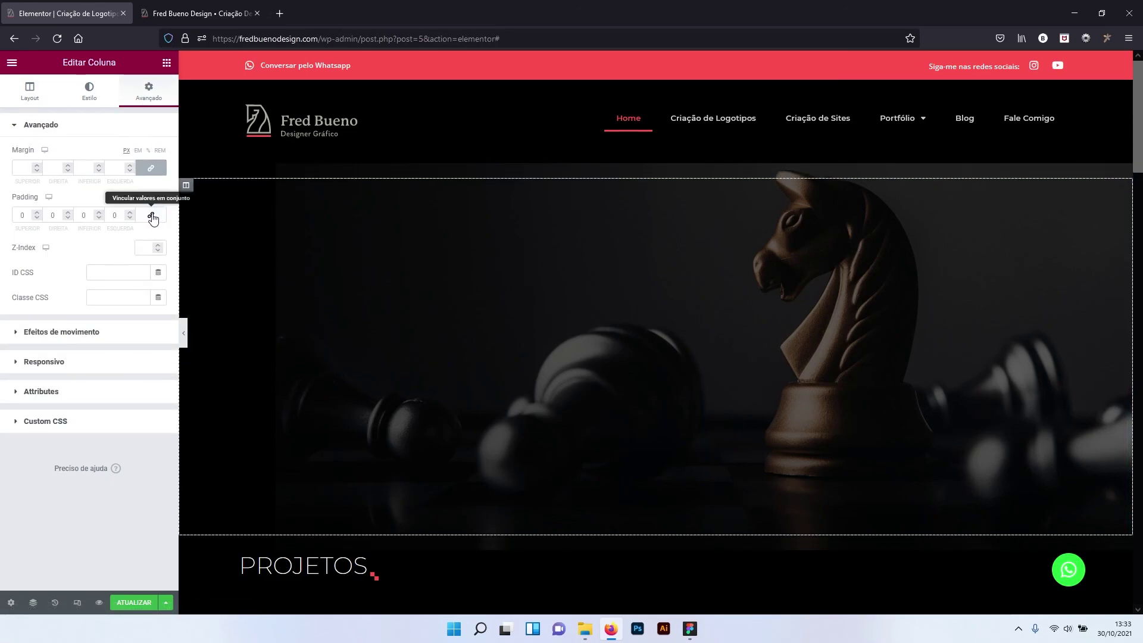
left_click(149, 169)
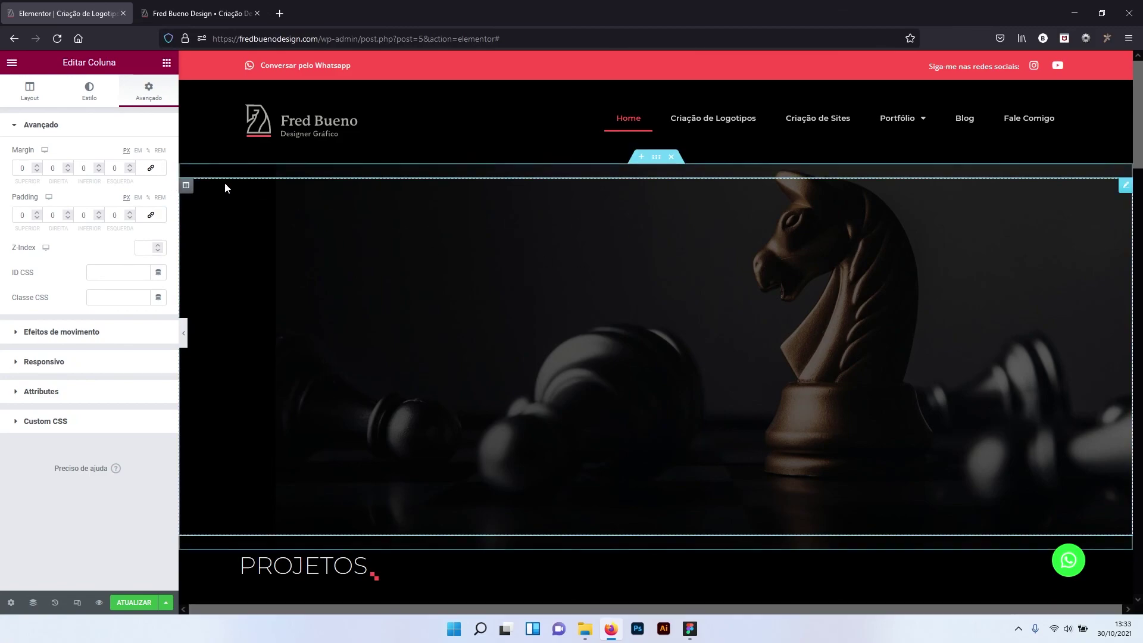
Remove the chess background image from the hero section and save the homepage with ATUALIZAR.
right_click(657, 167)
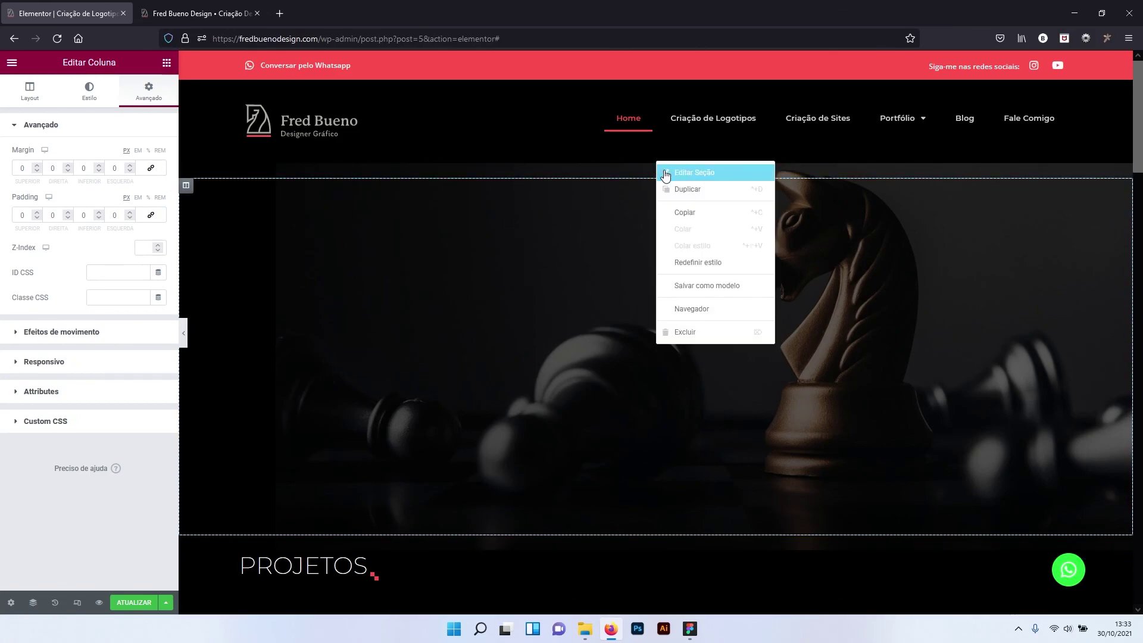
left_click(660, 171)
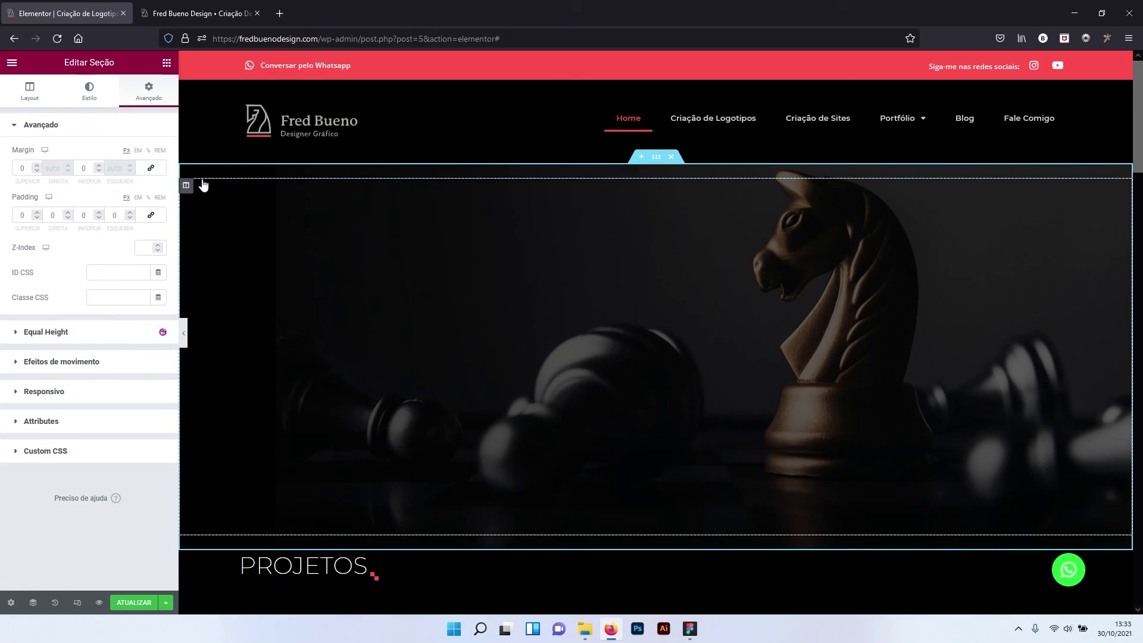
left_click(82, 101)
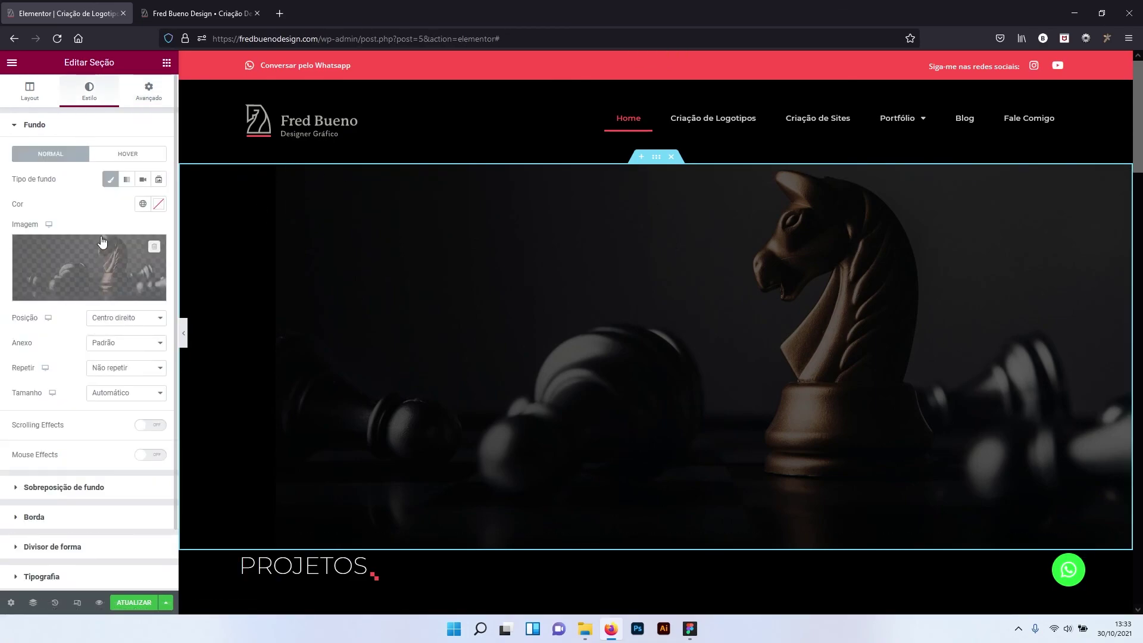
left_click(155, 244)
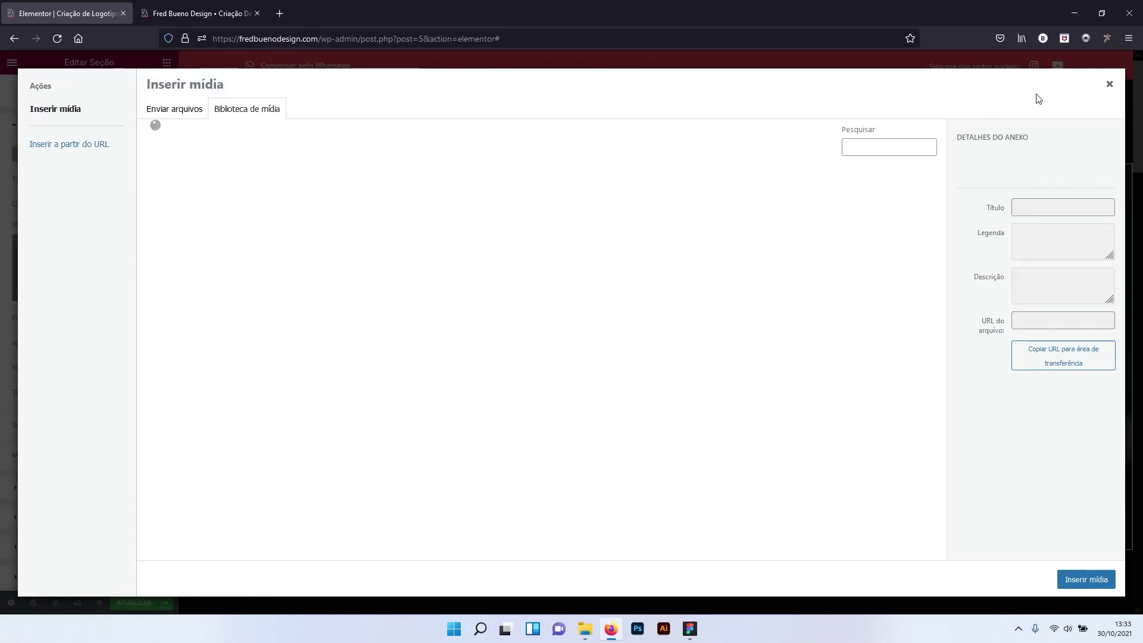
left_click(1109, 84)
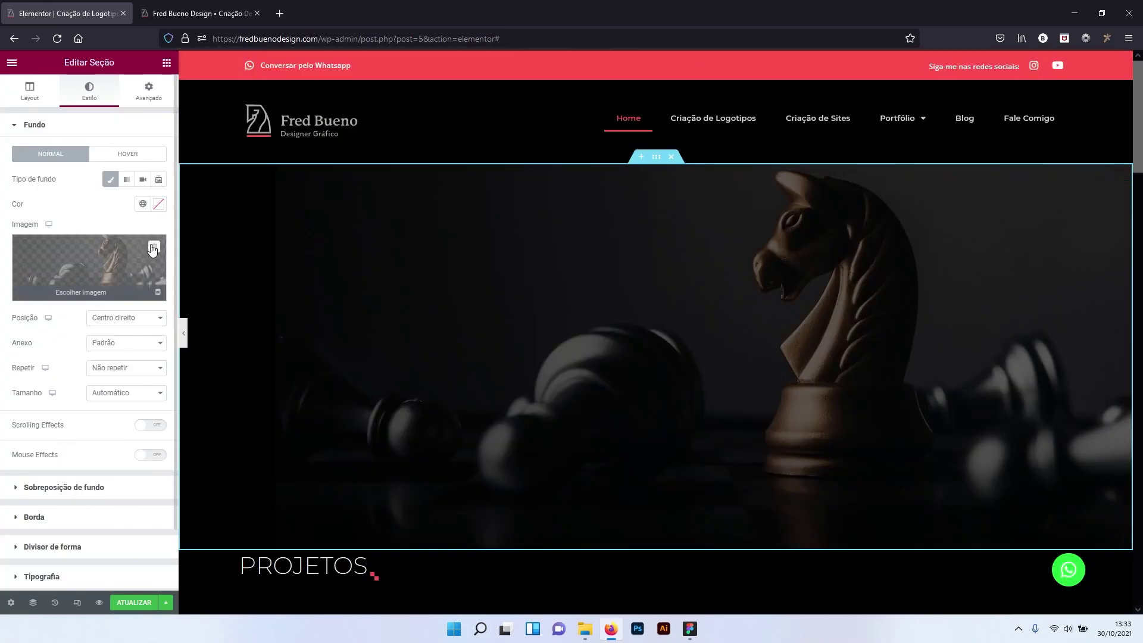
left_click(153, 250)
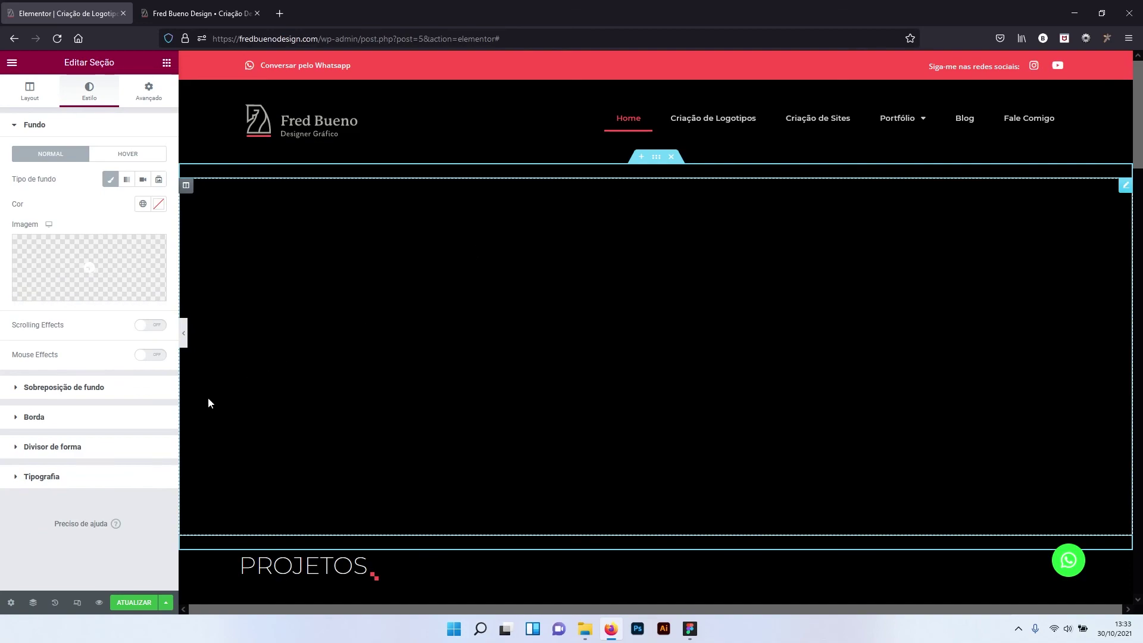
left_click(134, 602)
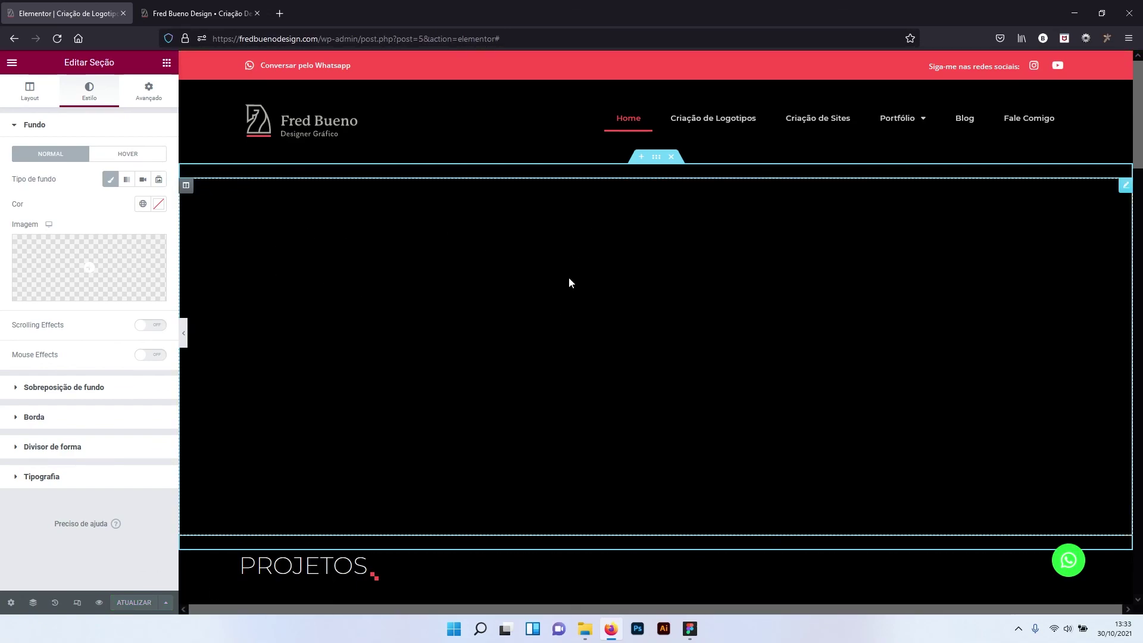
Reload the live homepage and advance to the logo slide. Confirm SAIBA MAIS opens Criação de Logotipos, then go back.
left_click(232, 13)
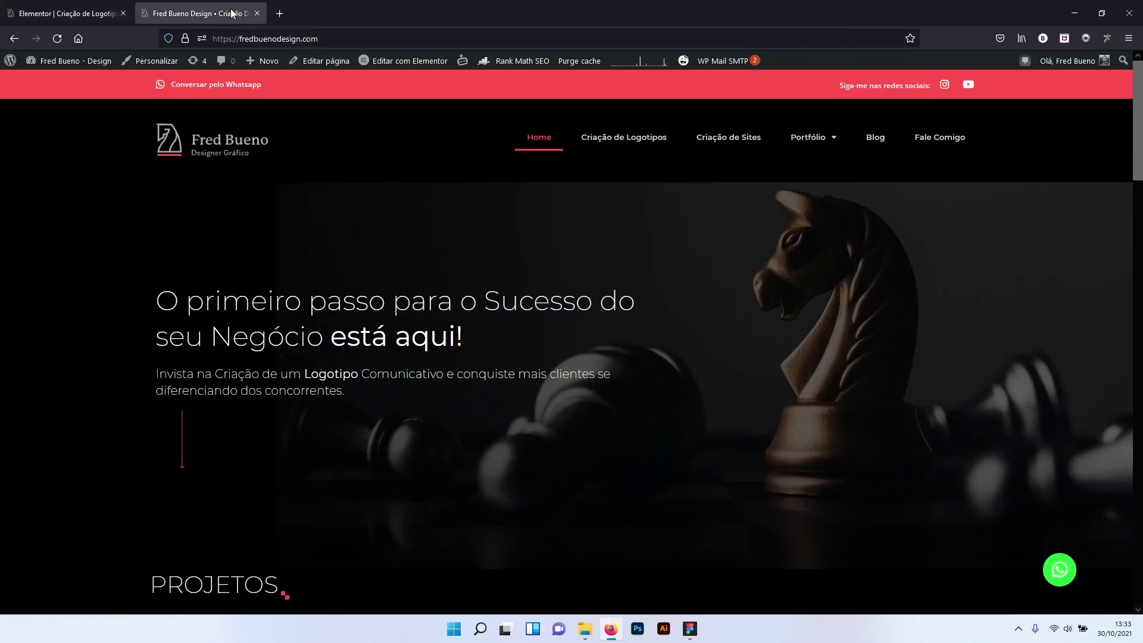
left_click(59, 41)
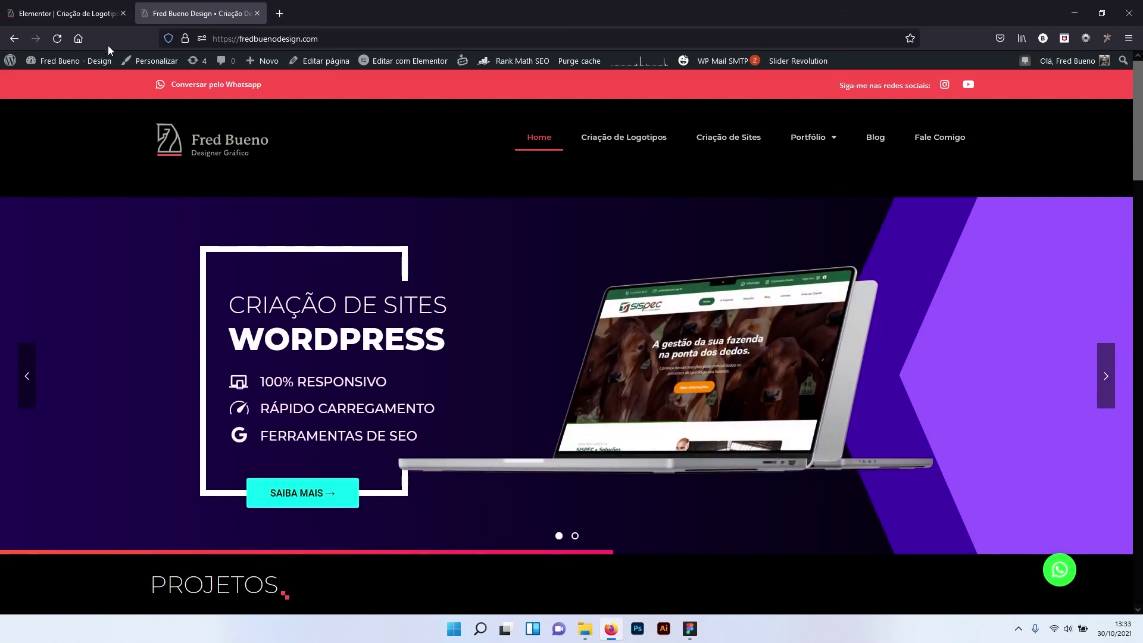
left_click(1105, 376)
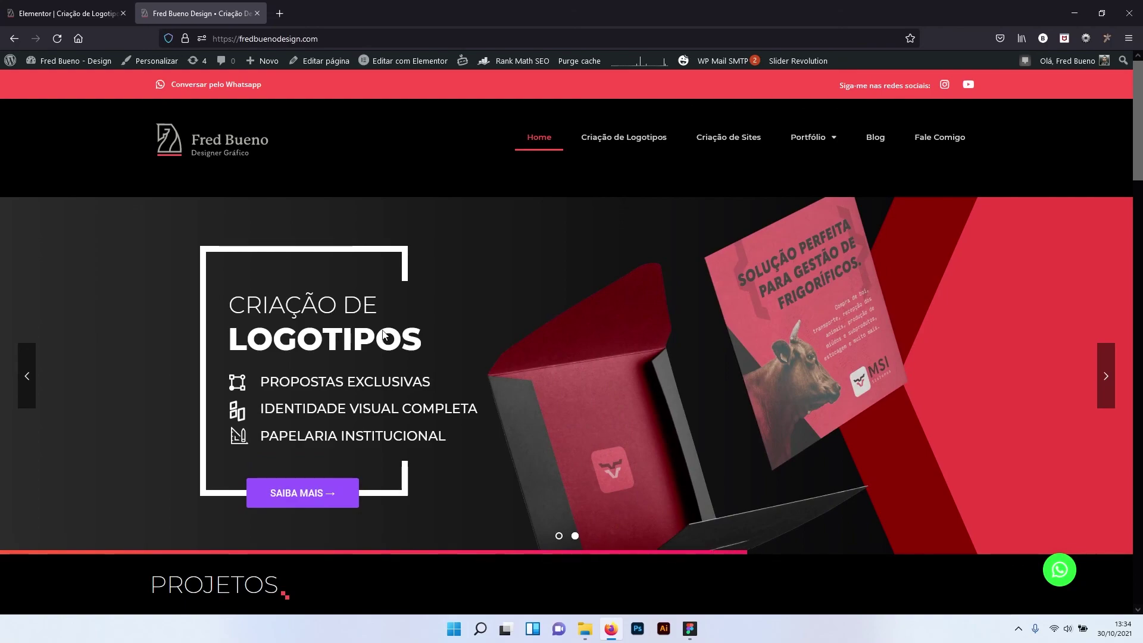
left_click(312, 497)
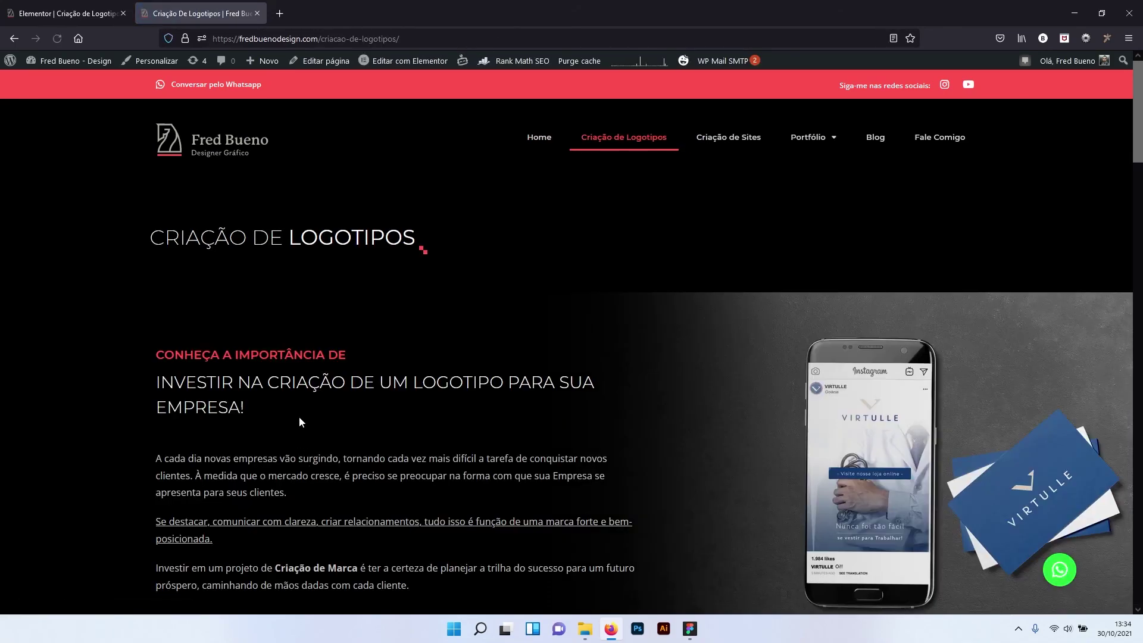
left_click(13, 40)
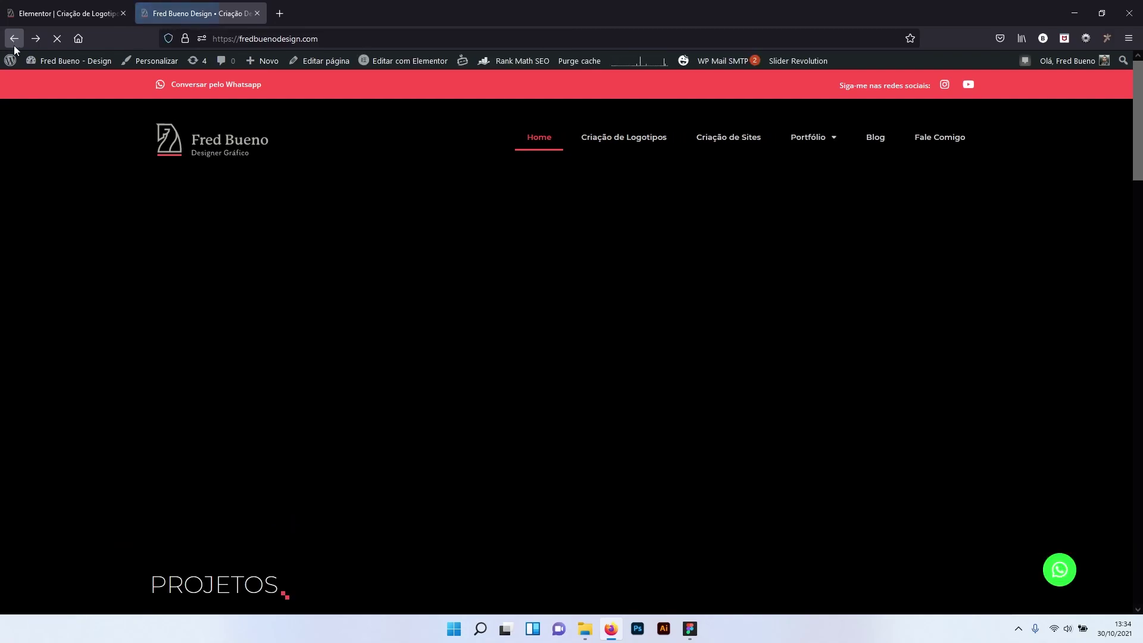